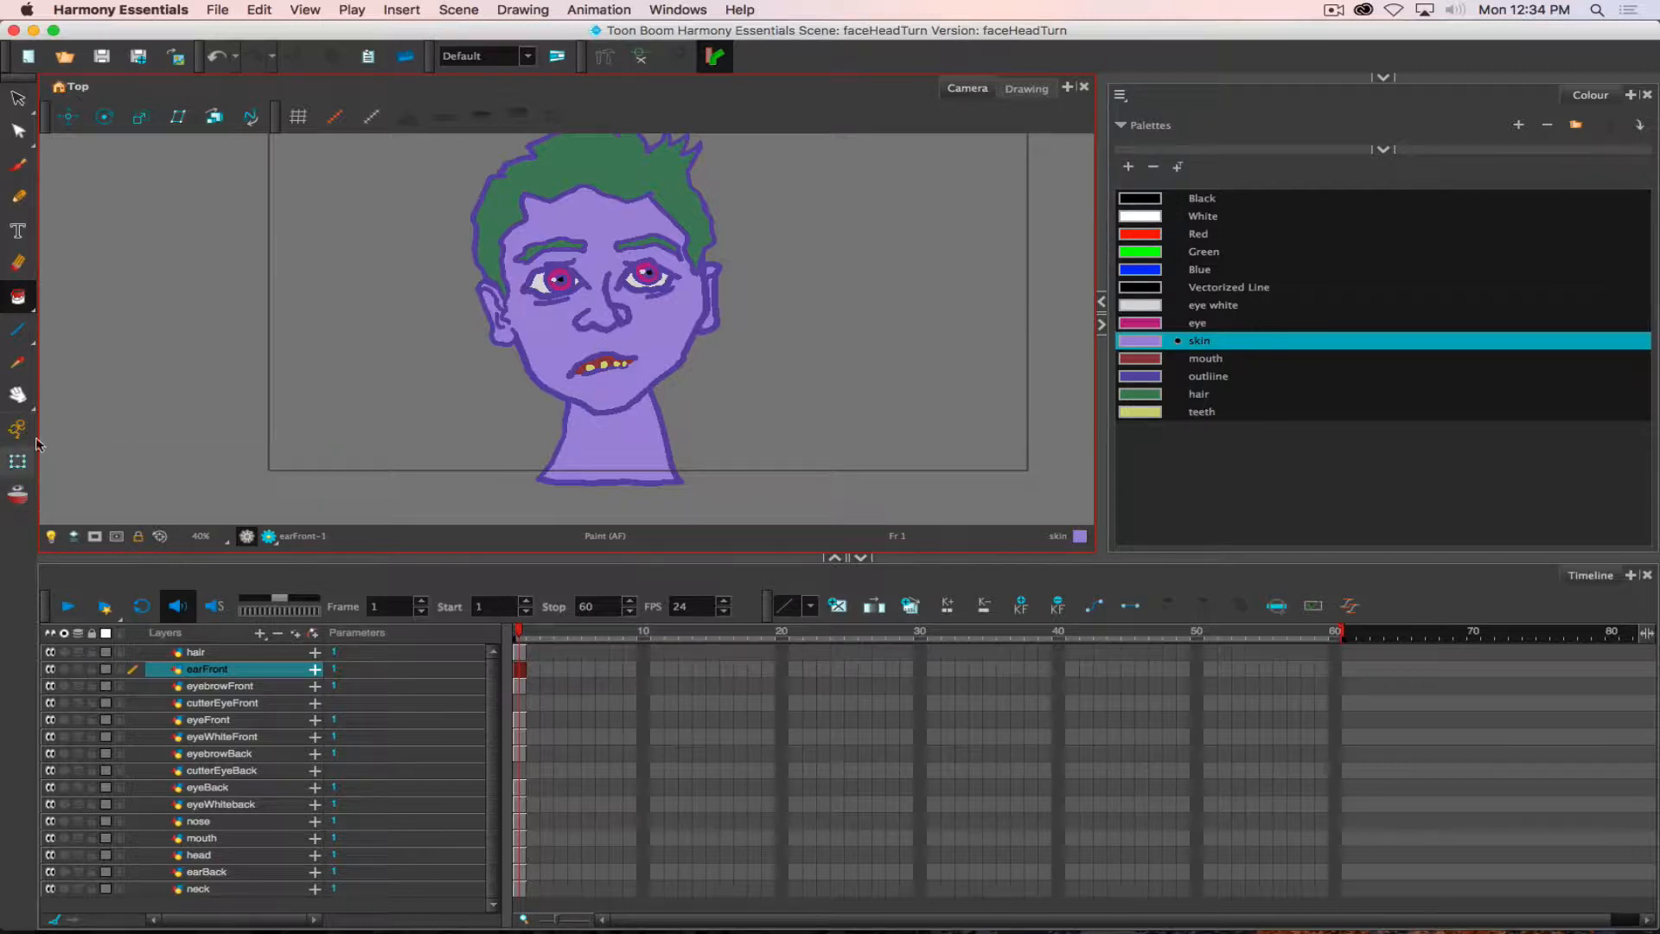
- Isolate the cutterEyeFront and eyeWhiteFront layers in solo mode one at a time to examine their artwork, and restore the full face
{"action": "left_click", "coordinate": [19, 430]}
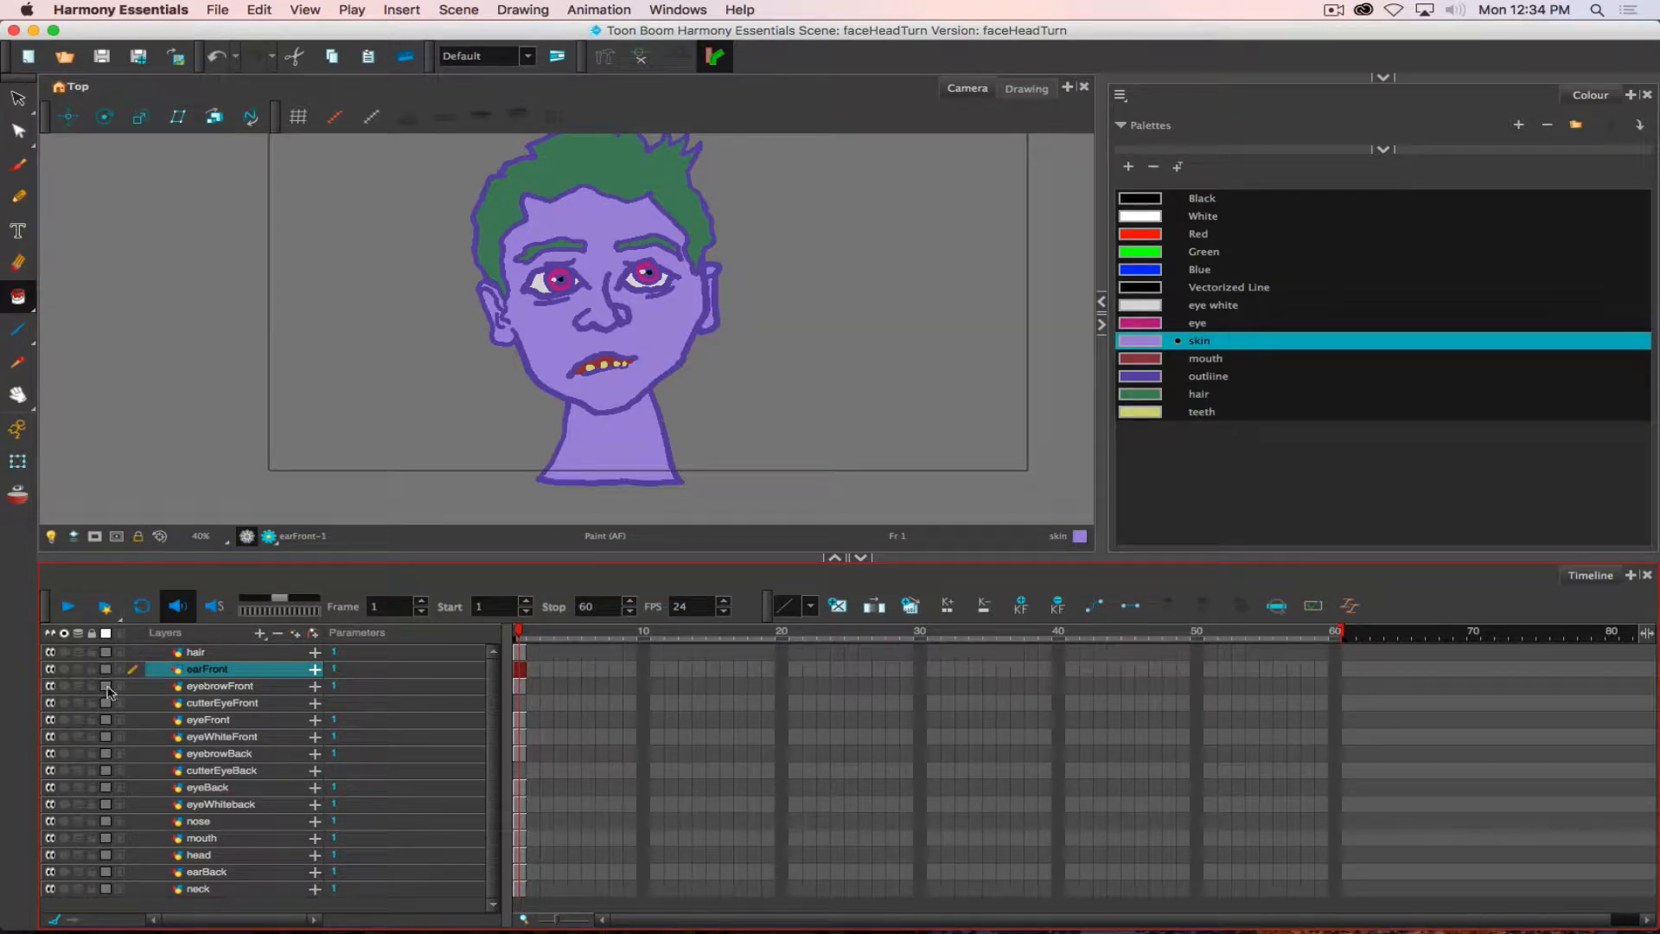
{"action": "left_click", "coordinate": [64, 703]}
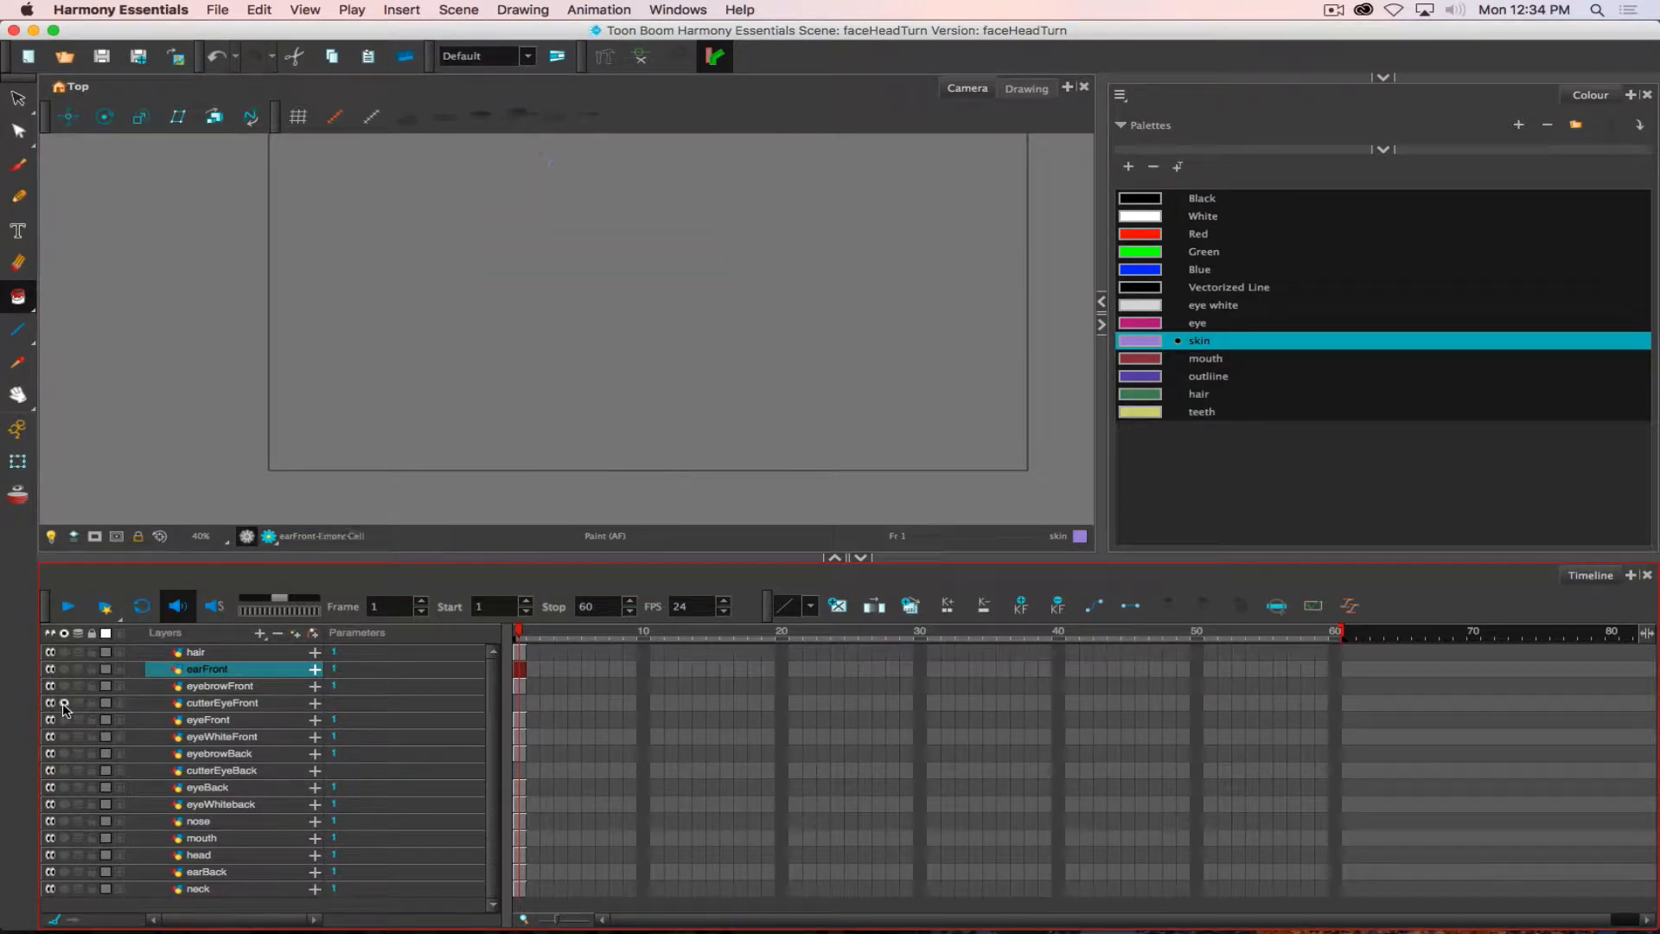
{"action": "left_click", "coordinate": [64, 704]}
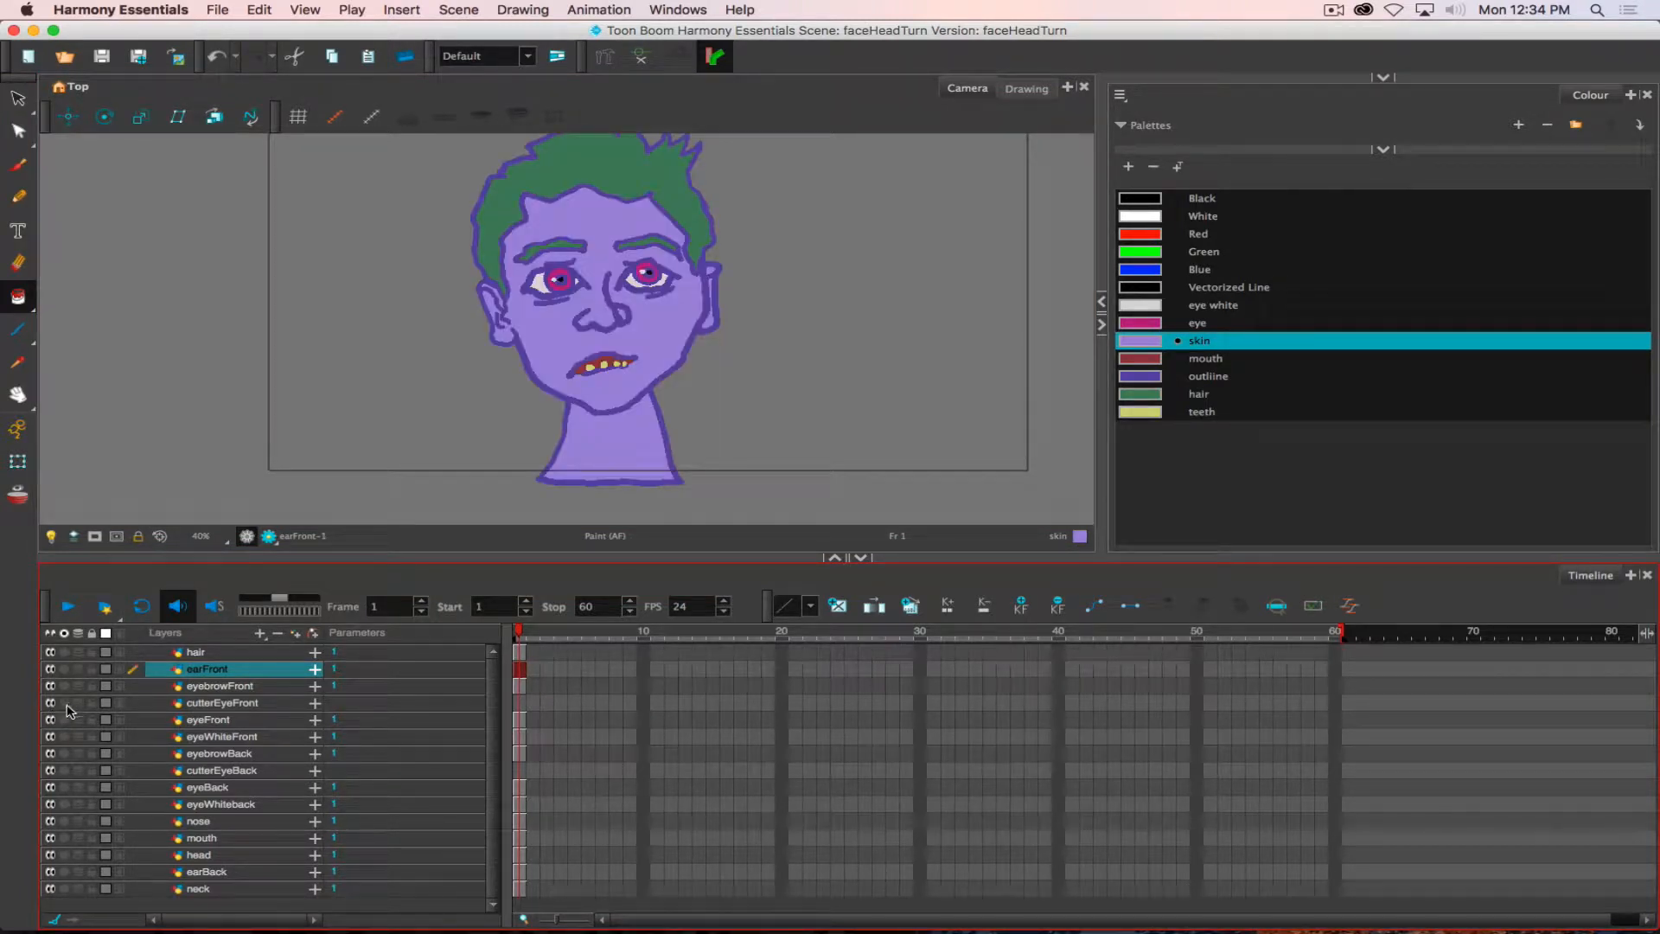
{"action": "left_click", "coordinate": [64, 737]}
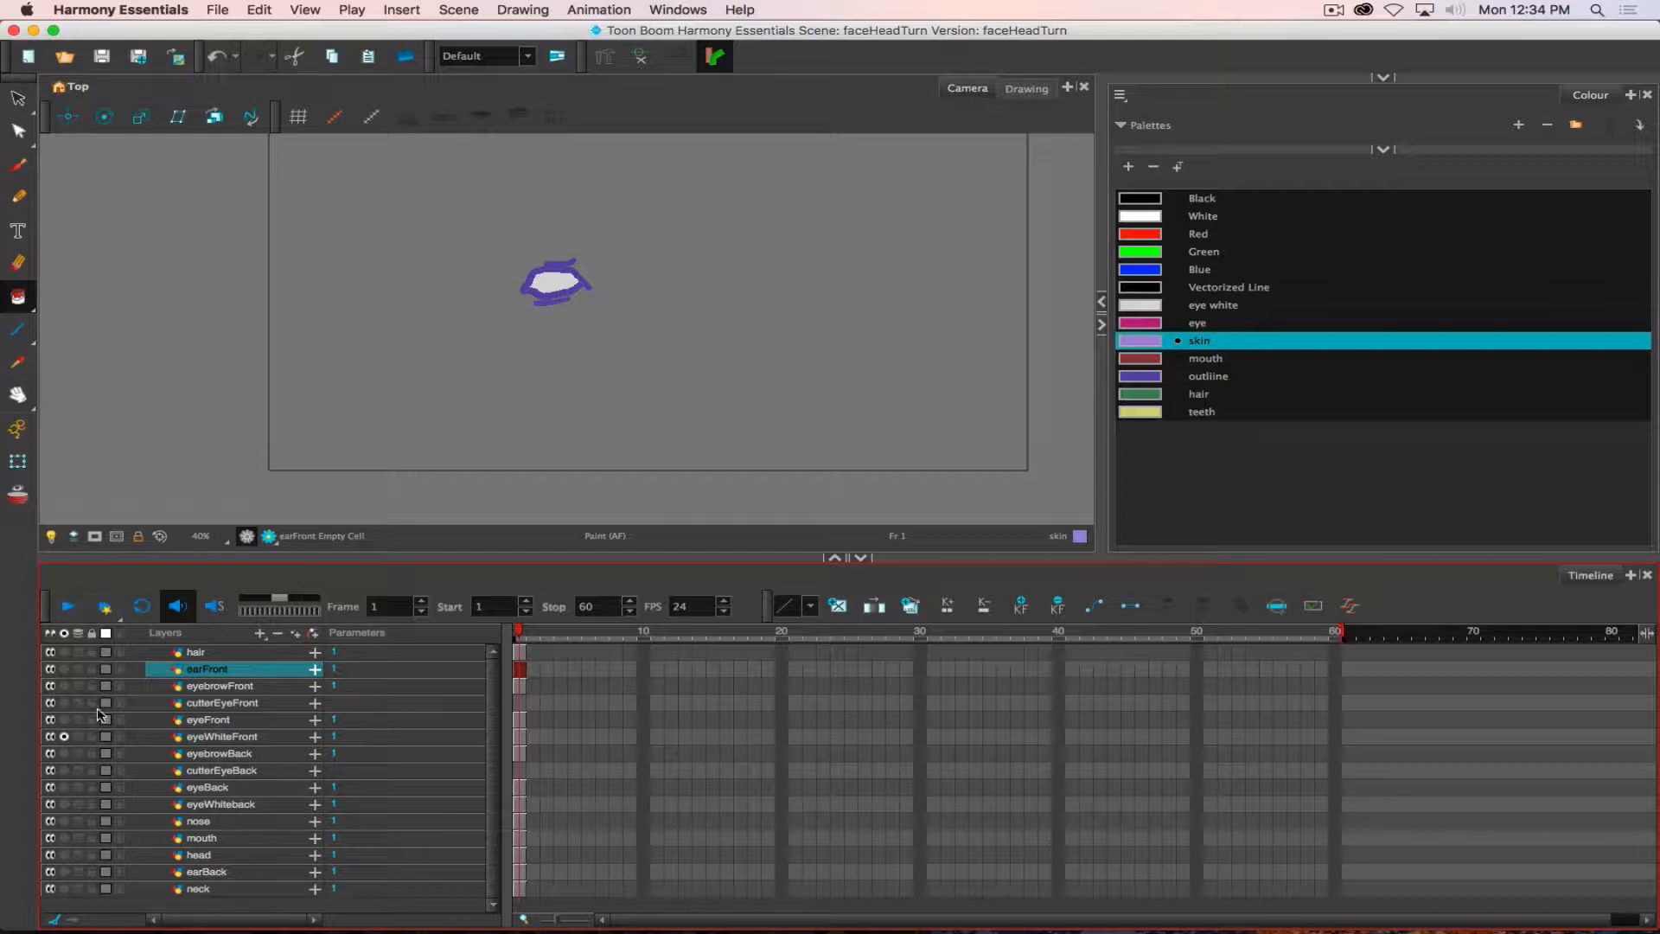
{"action": "left_click", "coordinate": [65, 737]}
{"action": "left_click", "coordinate": [64, 737]}
- Turn on the light table and solo the eyeWhiteFront and eyeFront layers in turn to examine the separate eye white and iris drawings
{"action": "left_click", "coordinate": [52, 537]}
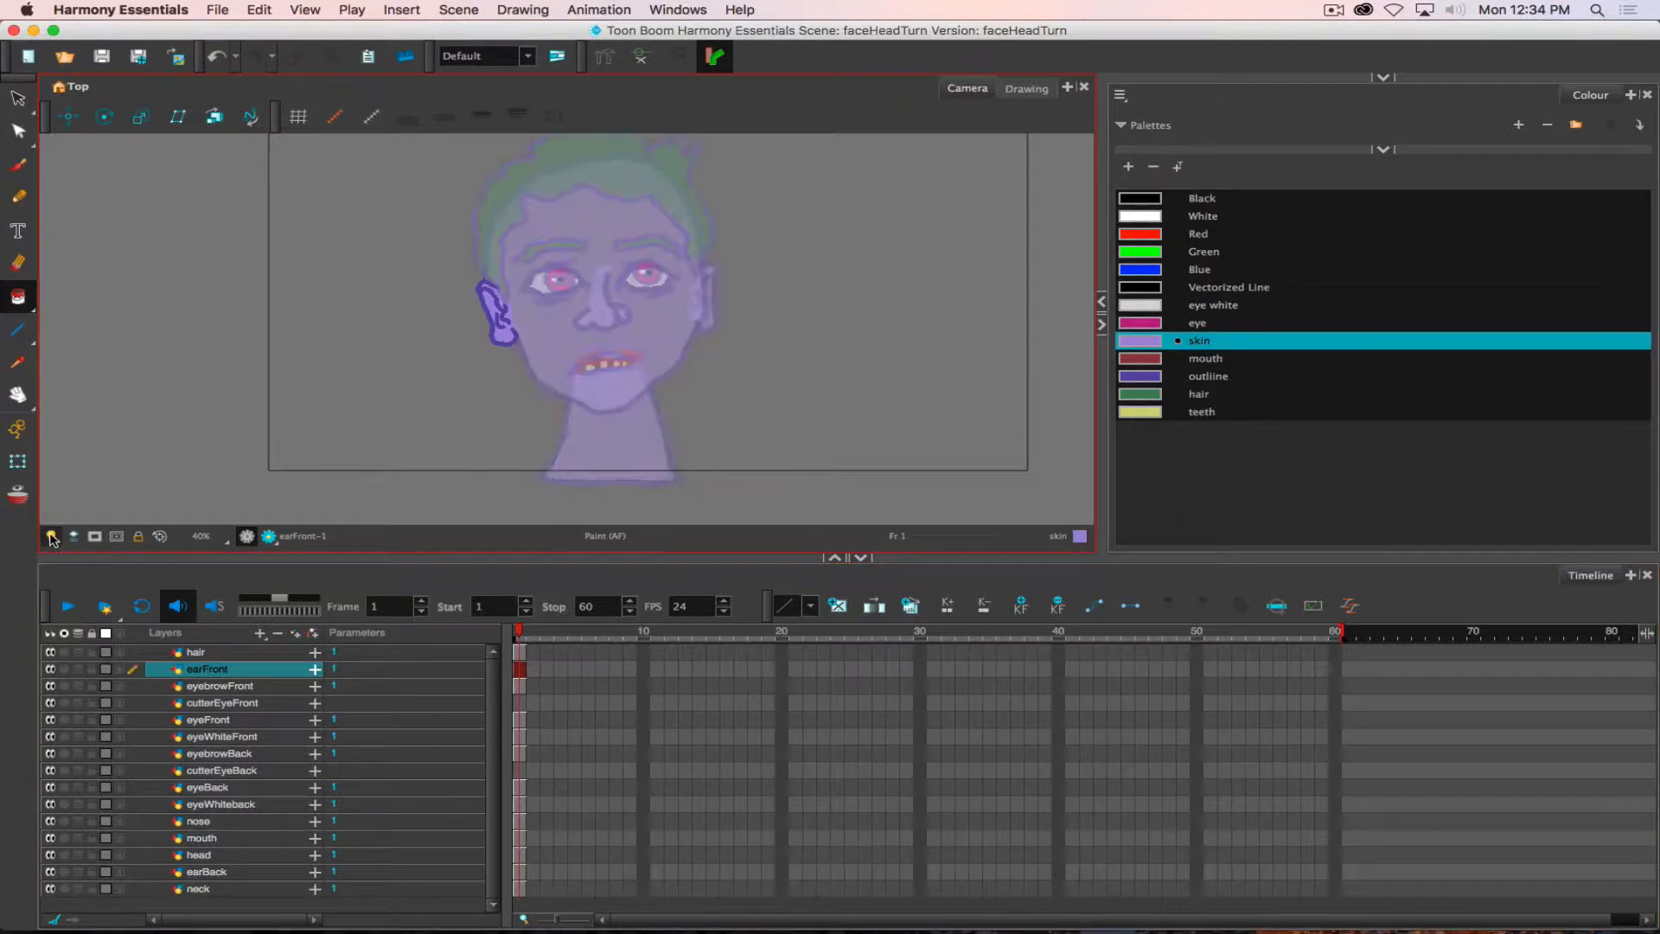
{"action": "left_click", "coordinate": [223, 737]}
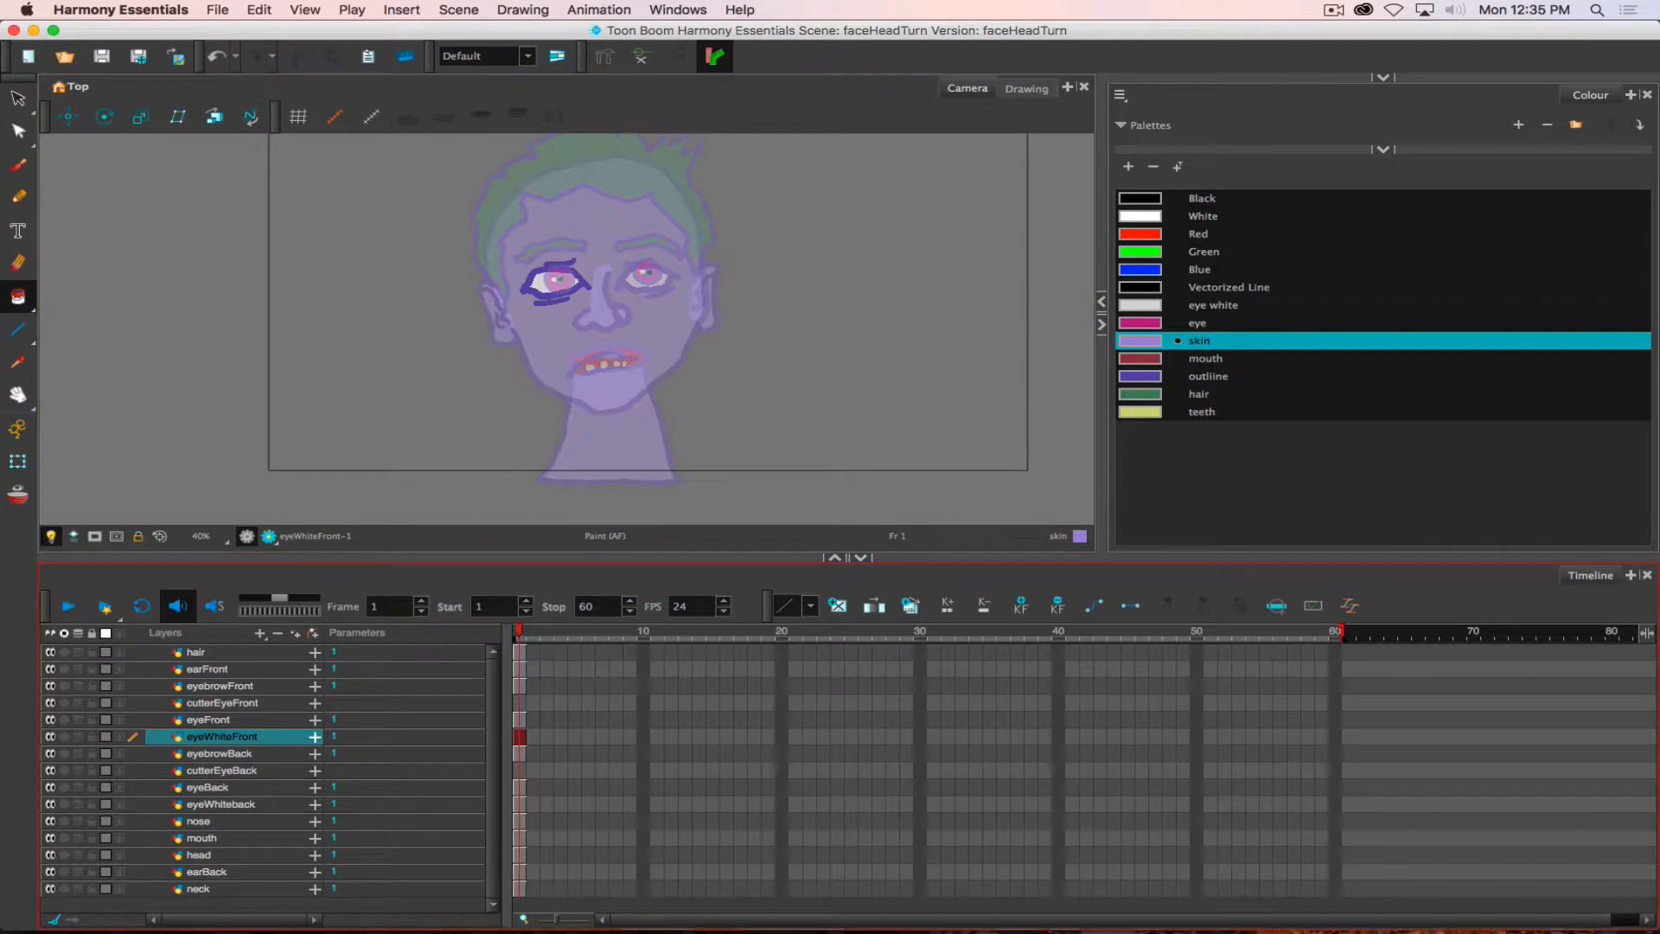
{"action": "left_click", "coordinate": [63, 739]}
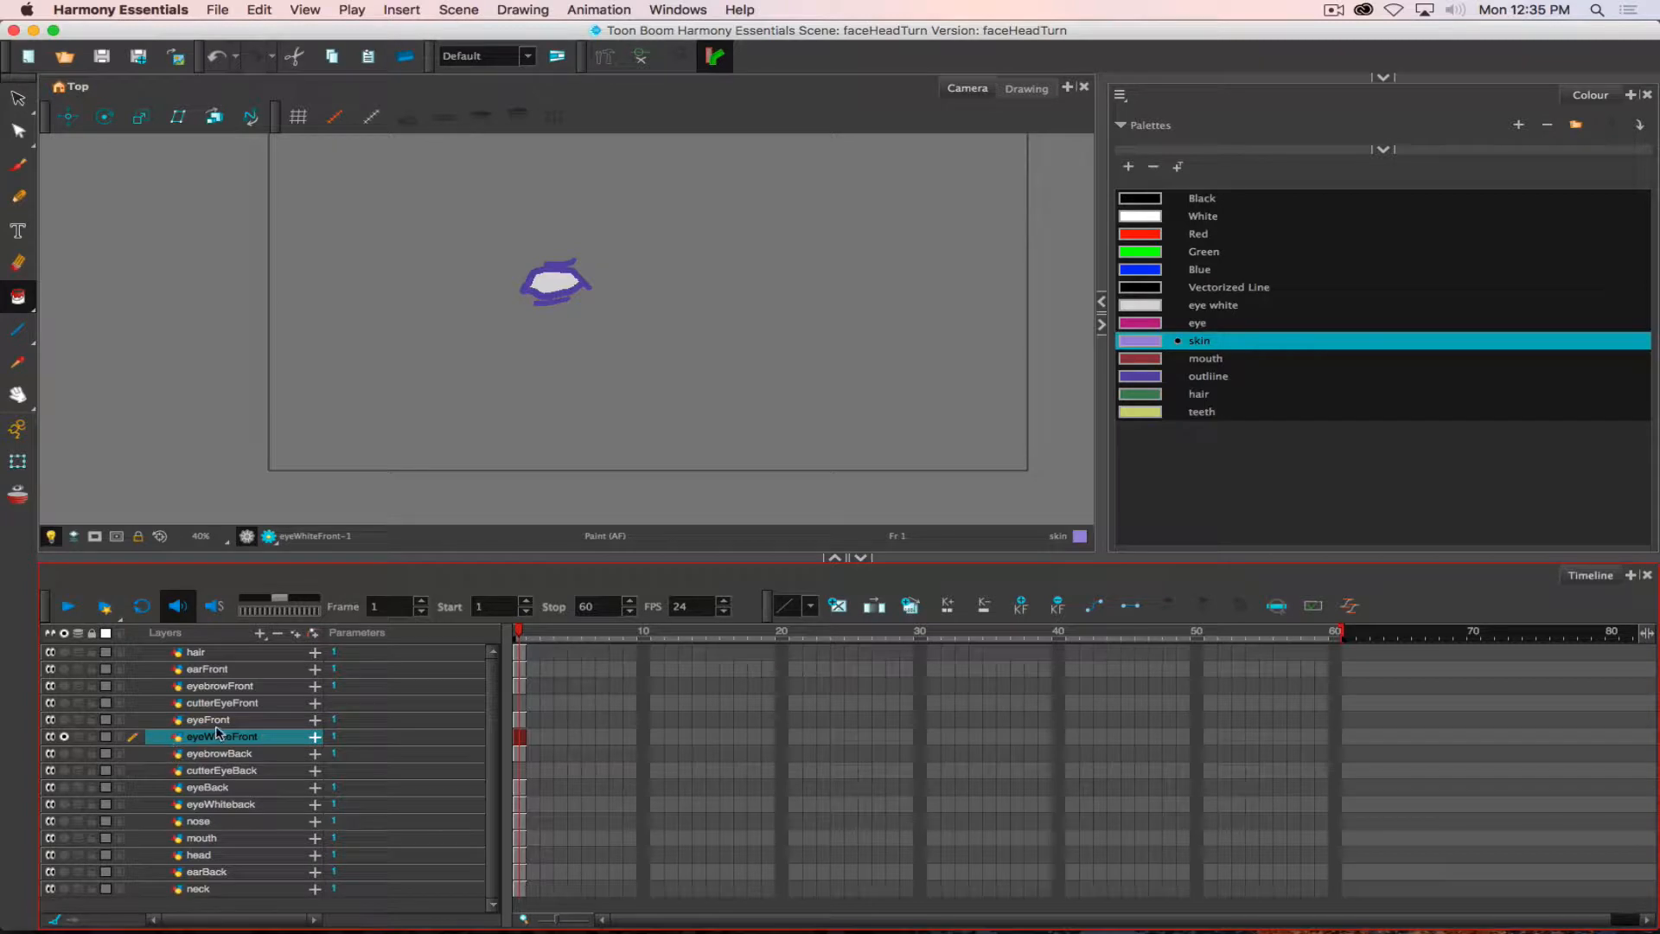
{"action": "left_click", "coordinate": [64, 719]}
{"action": "left_click", "coordinate": [64, 737]}
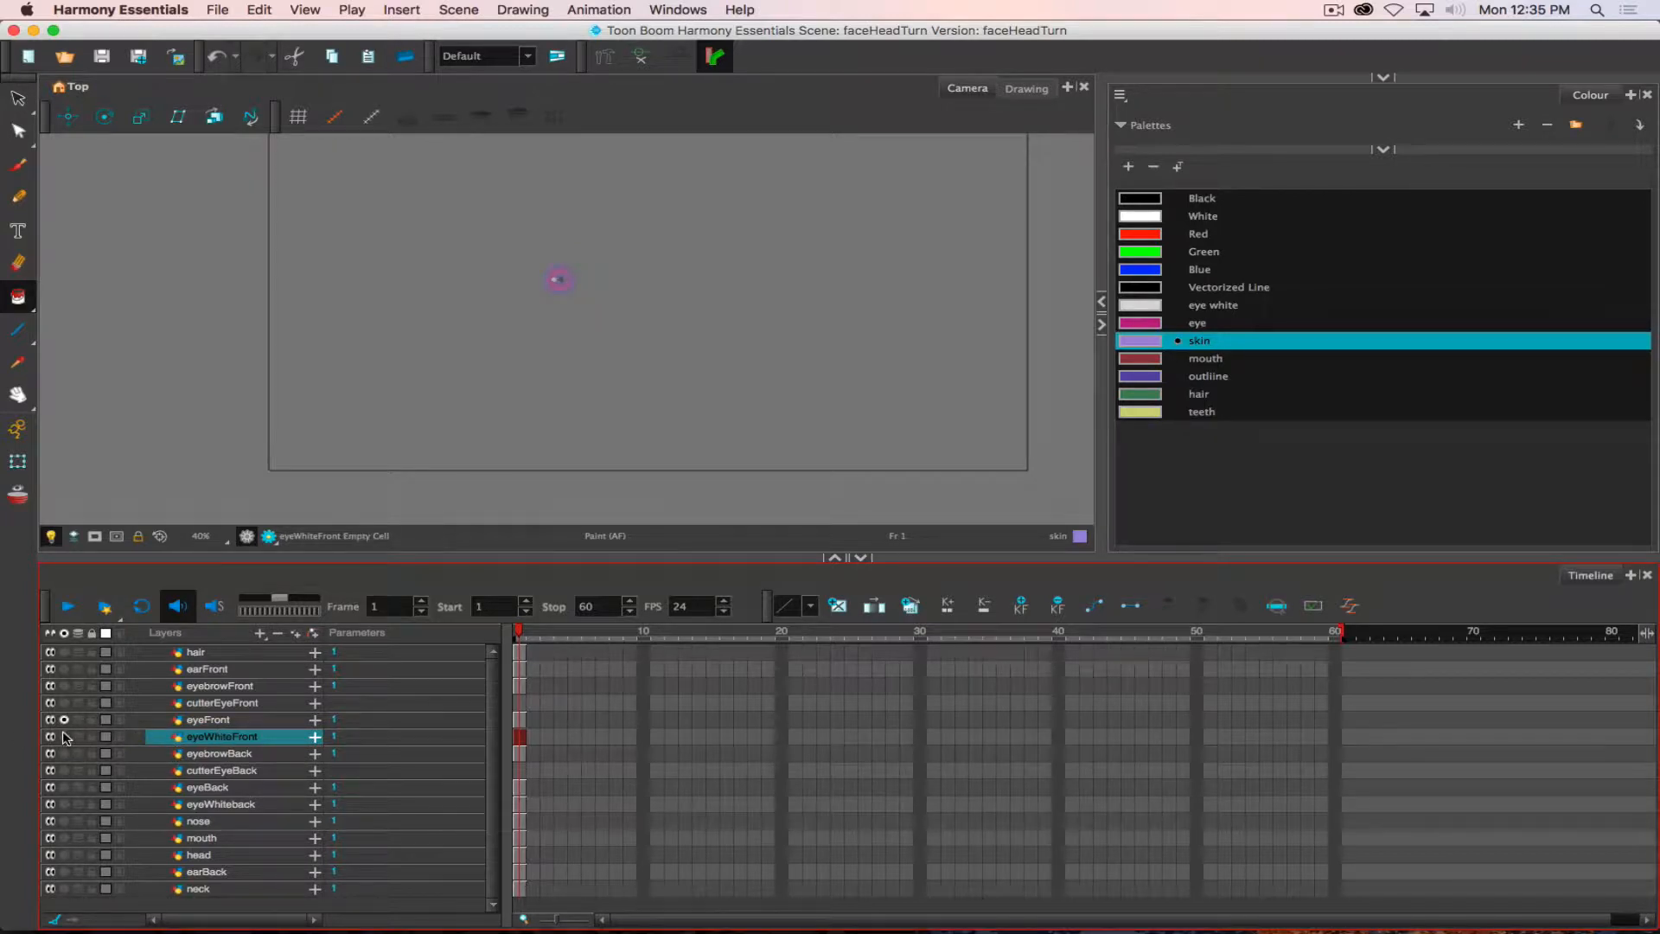
{"action": "left_click", "coordinate": [211, 722]}
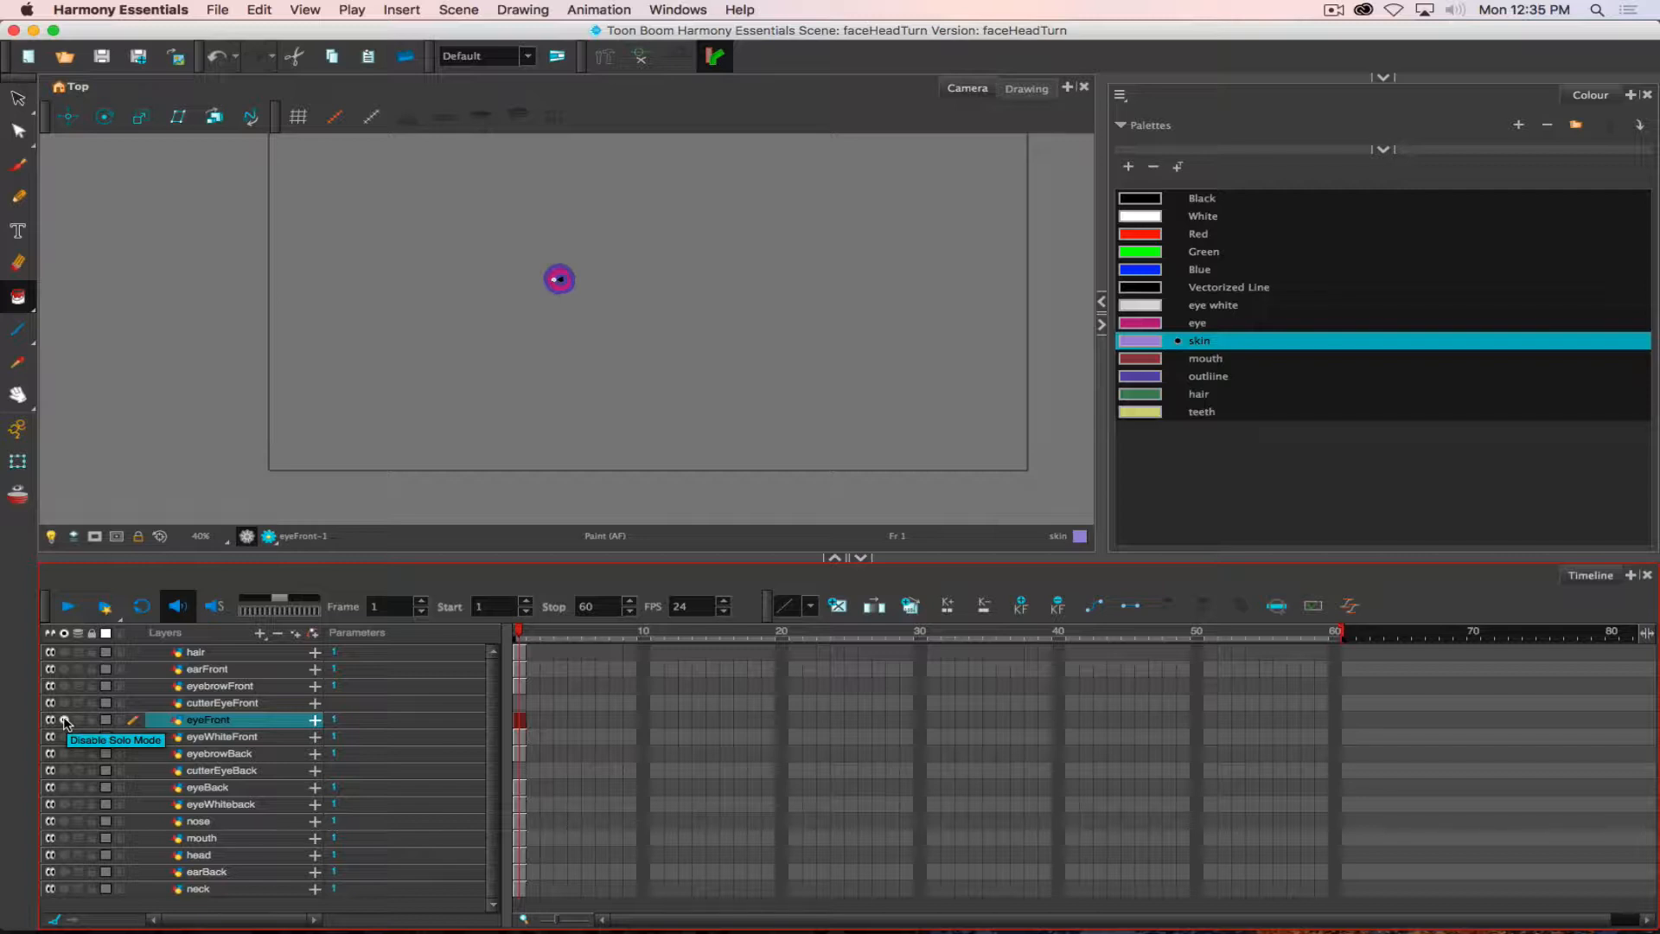
{"action": "left_click", "coordinate": [65, 721]}
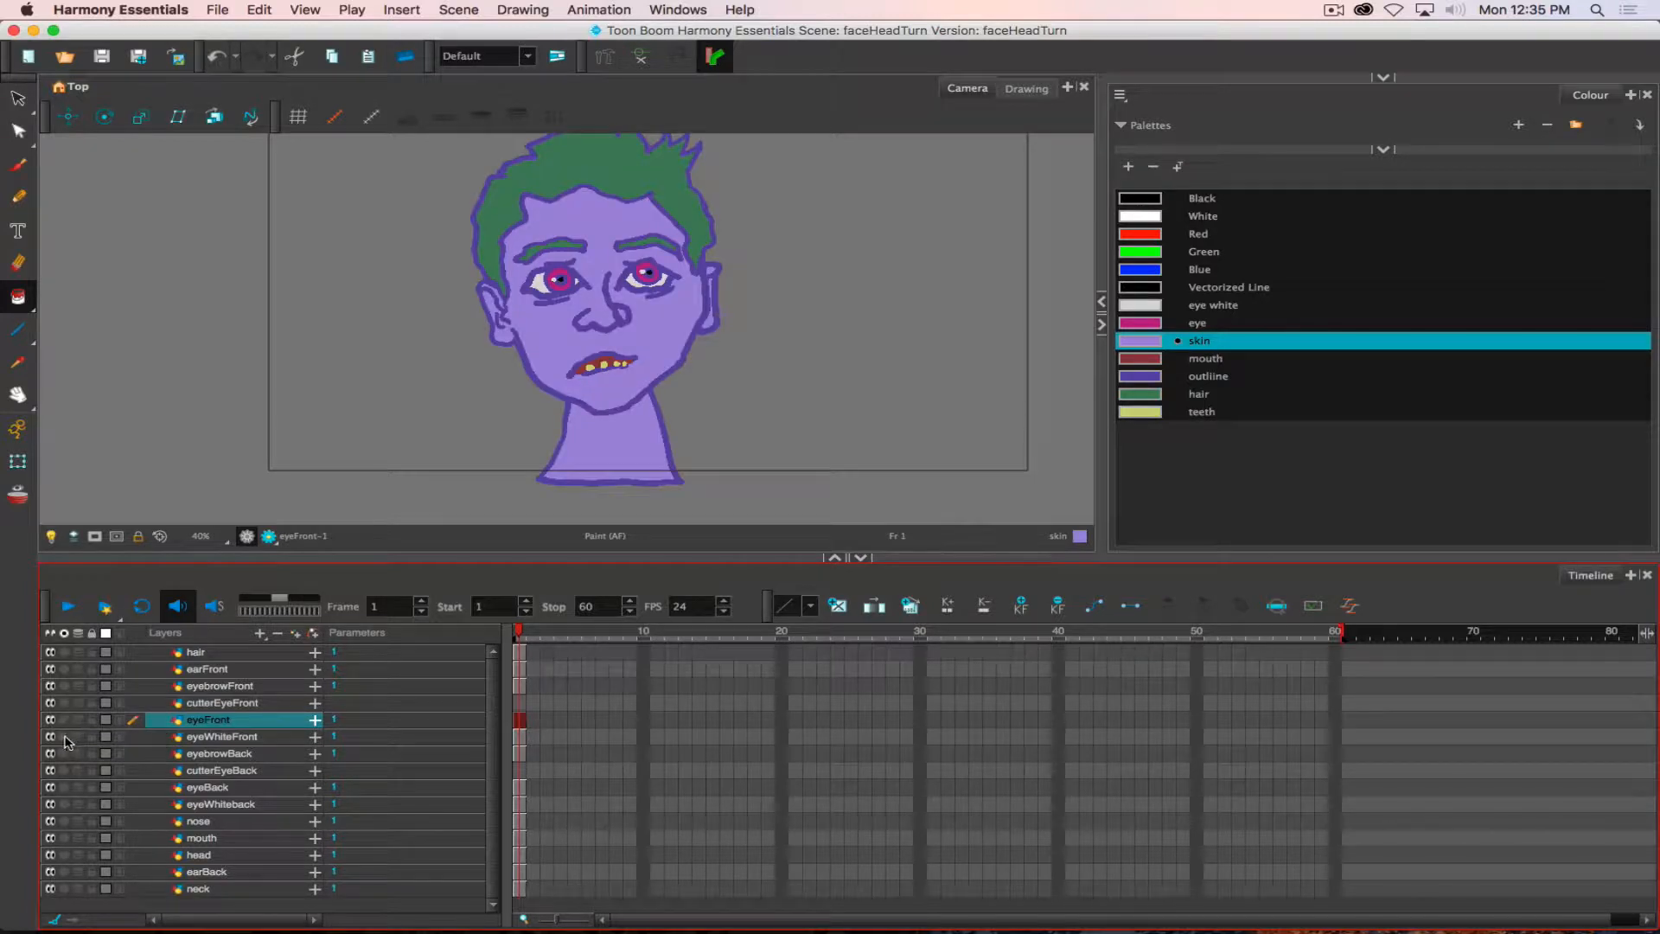
- Copy the white fill of the soloed eyeWhiteFront drawing into frame 1 of cutterEyeFront, and show all layers again
{"action": "left_click", "coordinate": [64, 736]}
{"action": "left_click", "coordinate": [230, 740]}
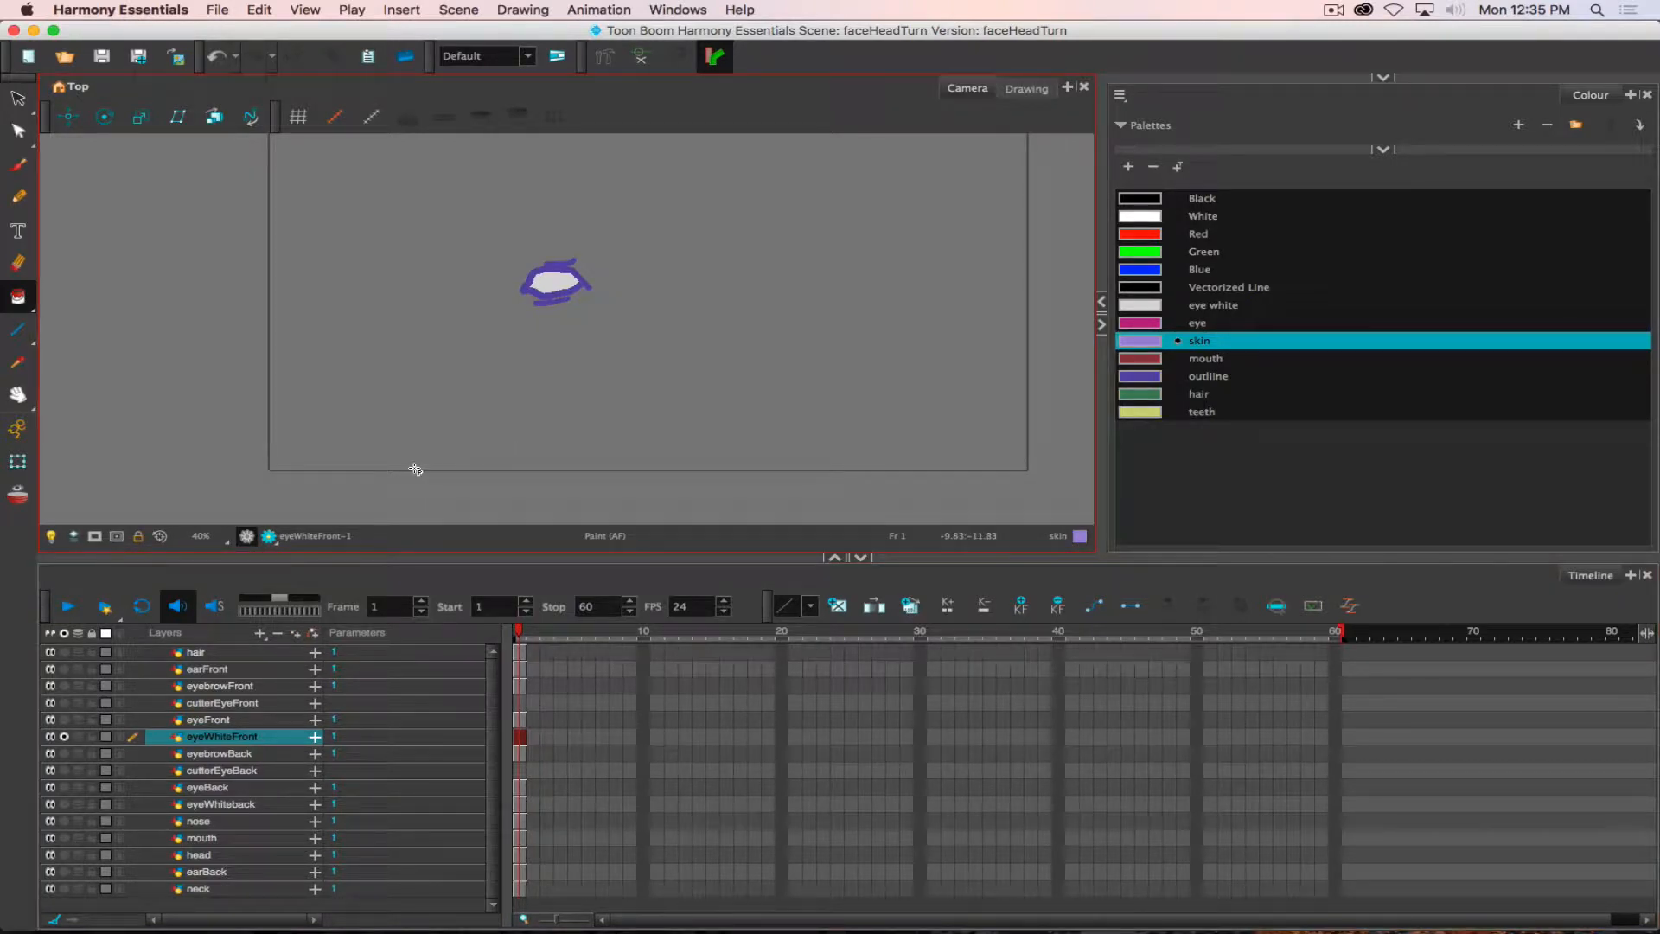
{"action": "left_click", "coordinate": [19, 101]}
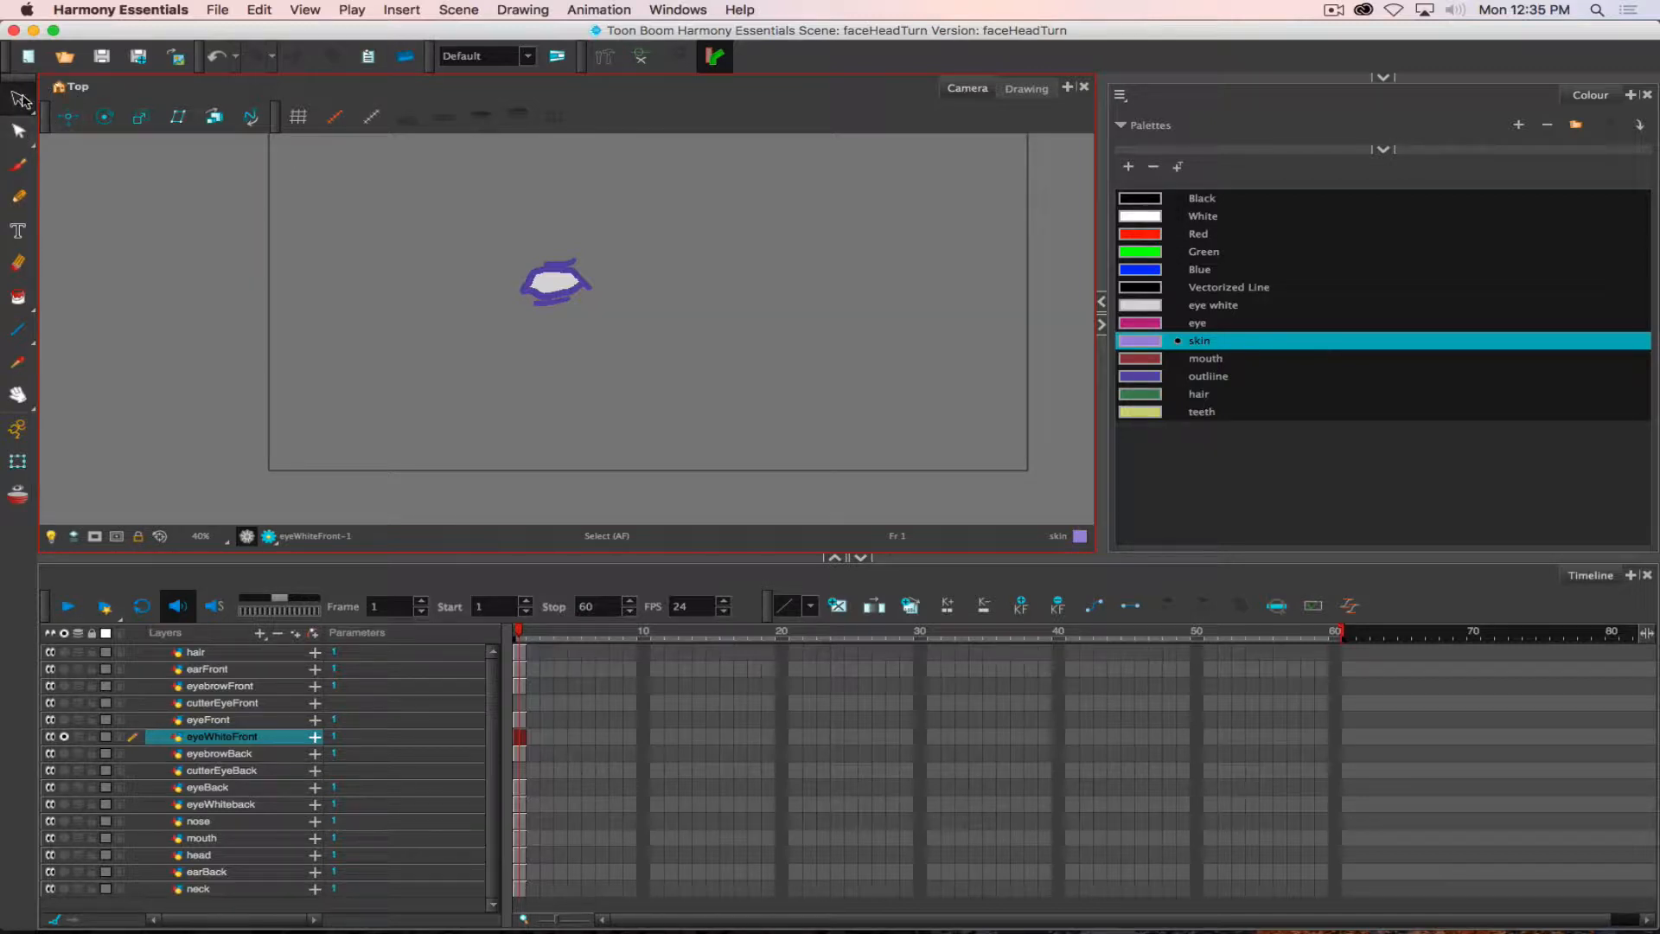
{"action": "left_click", "coordinate": [560, 270]}
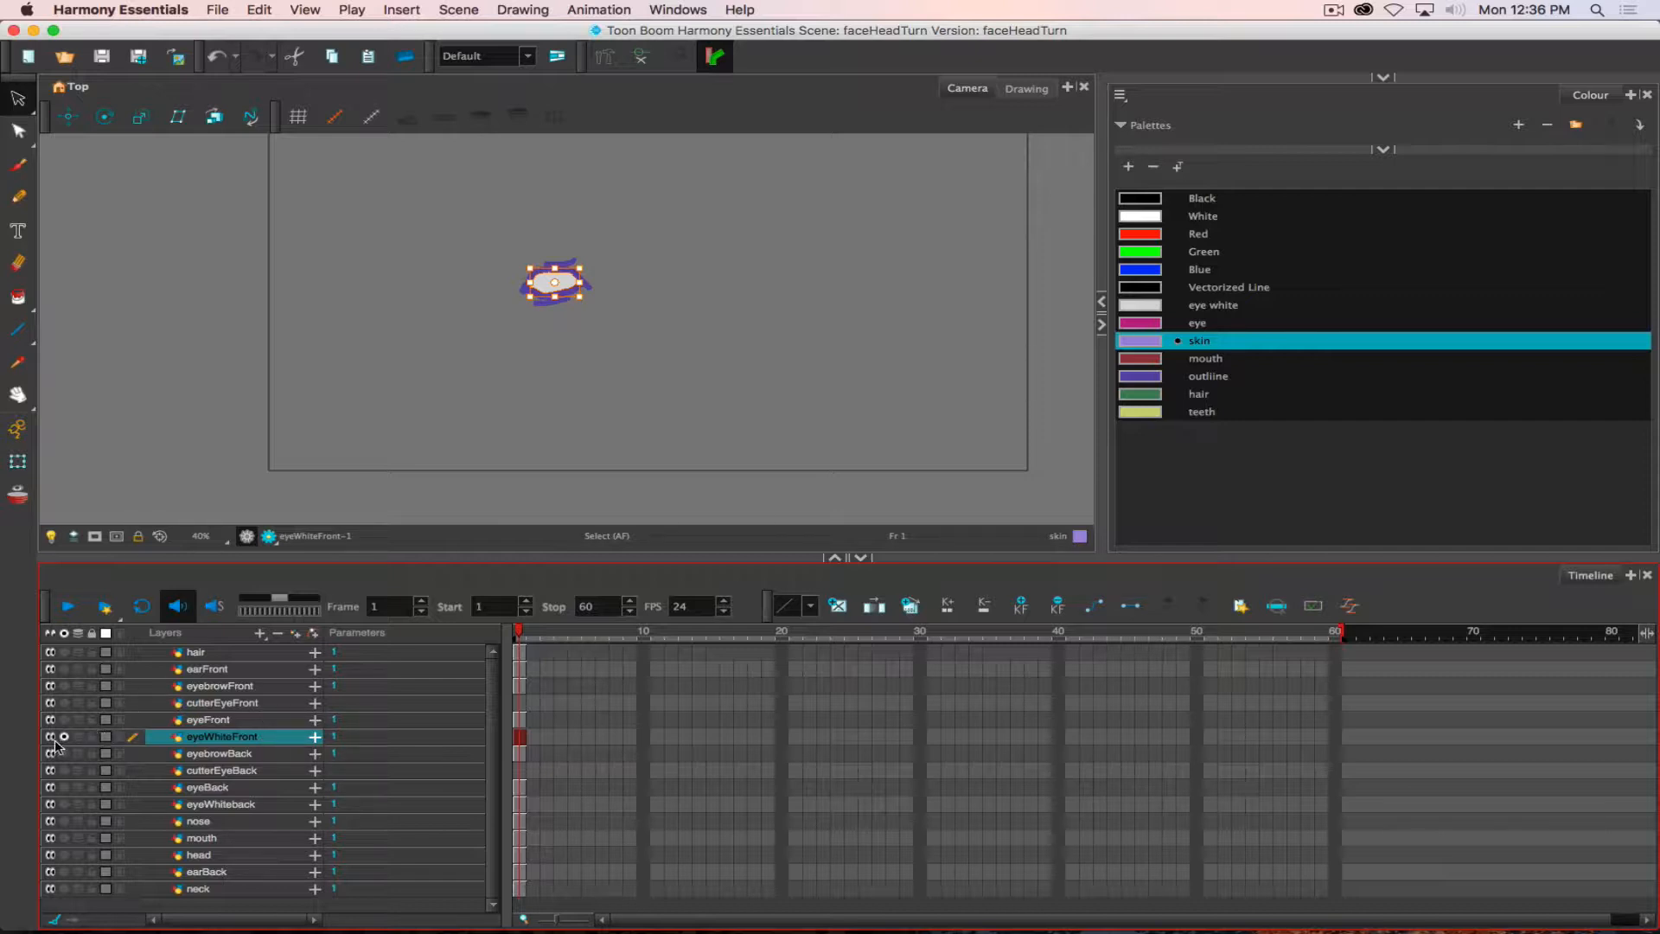
{"action": "left_click", "coordinate": [227, 703]}
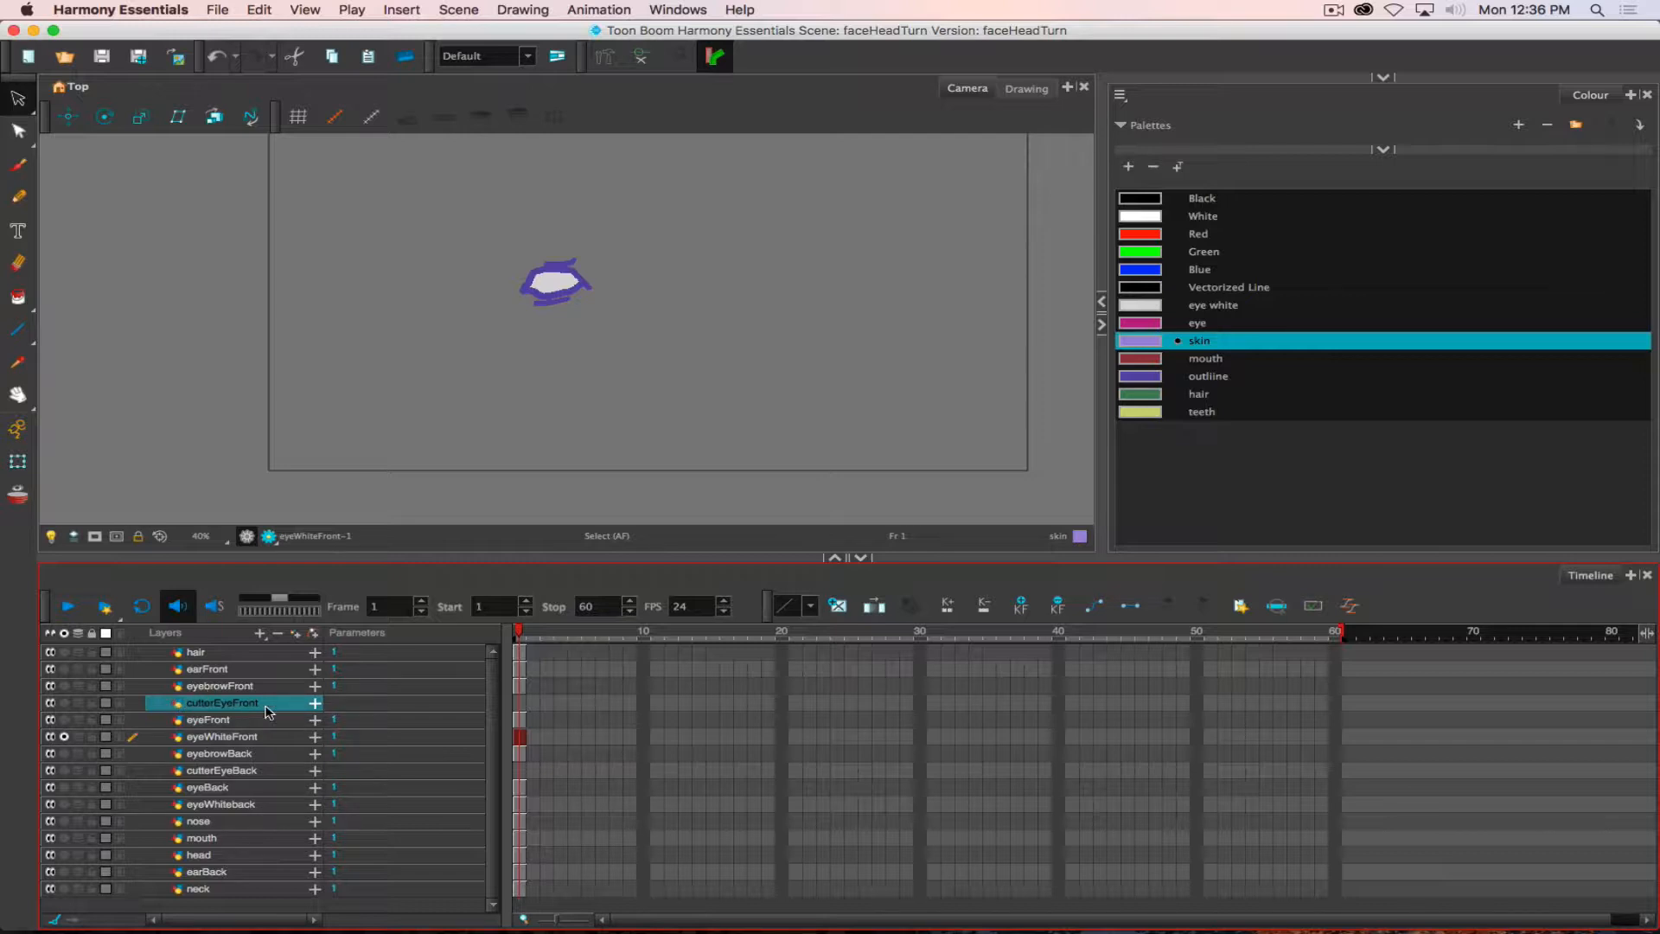
{"action": "left_click", "coordinate": [520, 705]}
{"action": "key", "text": "super+v"}
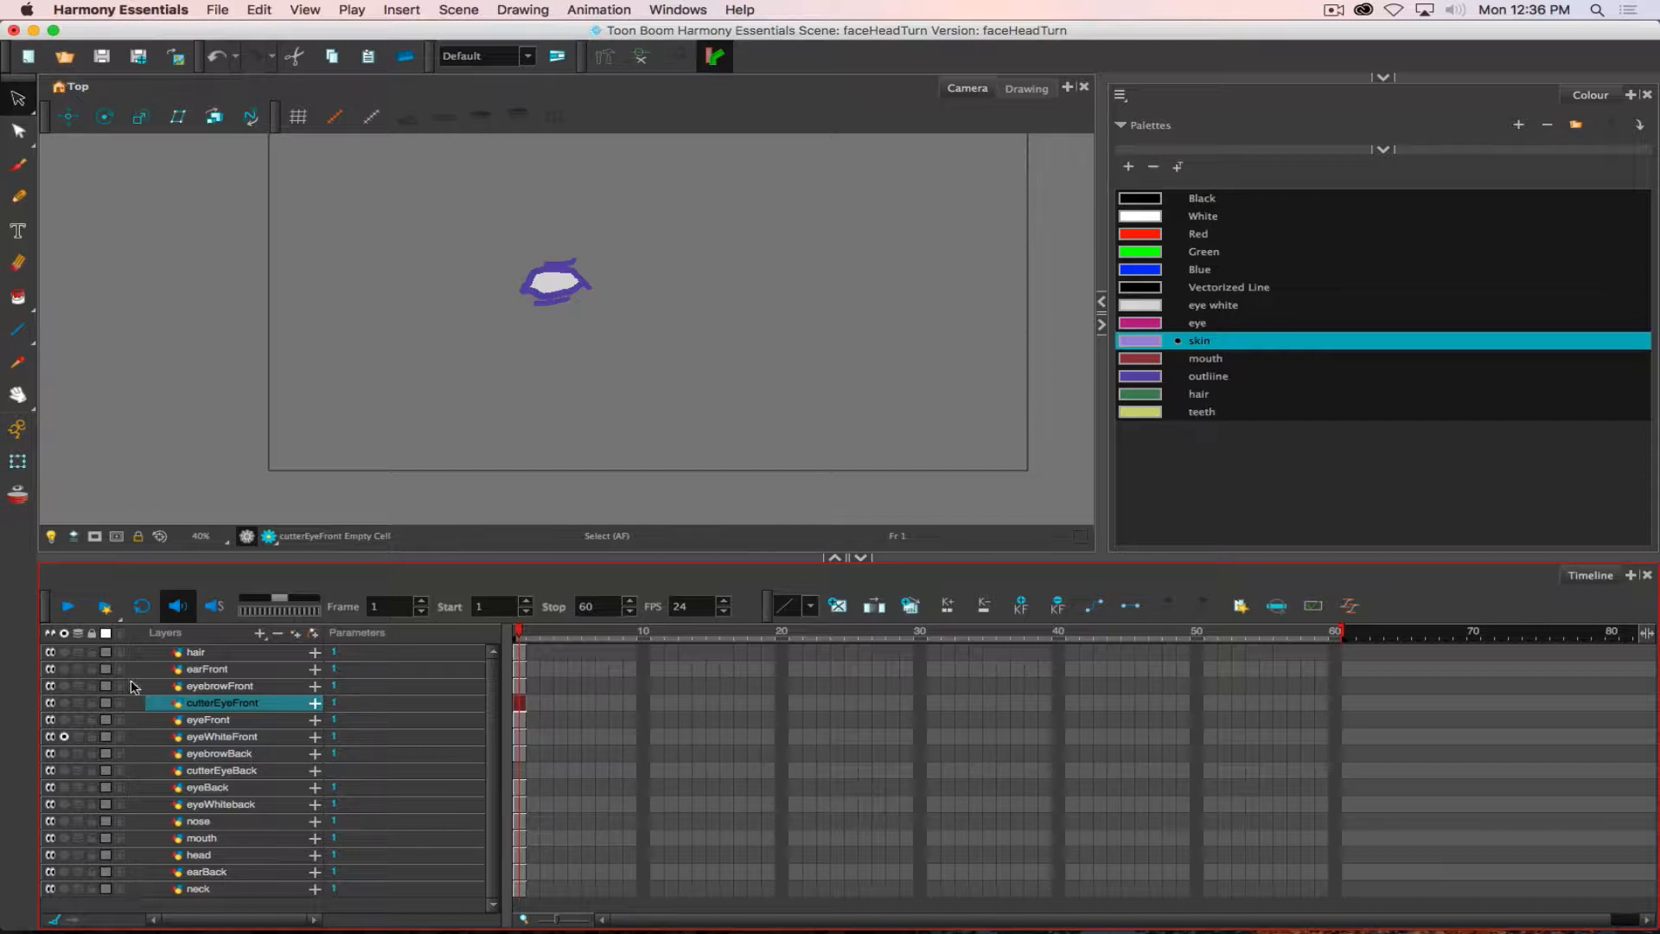
{"action": "left_click", "coordinate": [64, 737]}
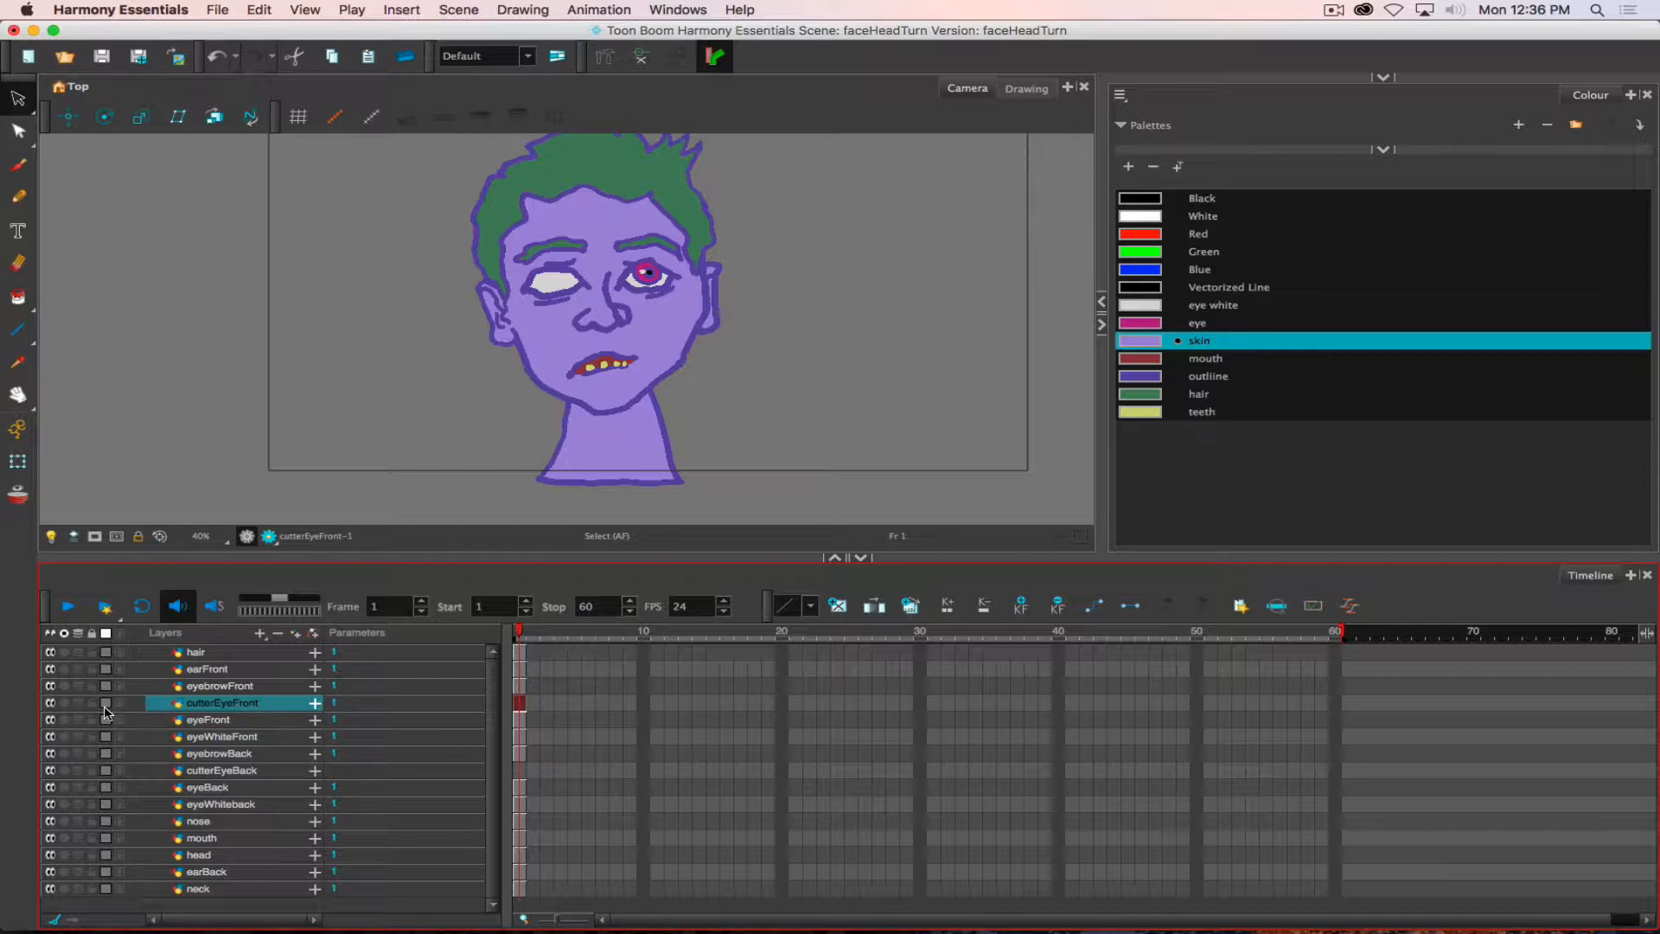
- Paint the pasted eye shape on cutterEyeFront with the Green palette colour
{"action": "left_click", "coordinate": [557, 274]}
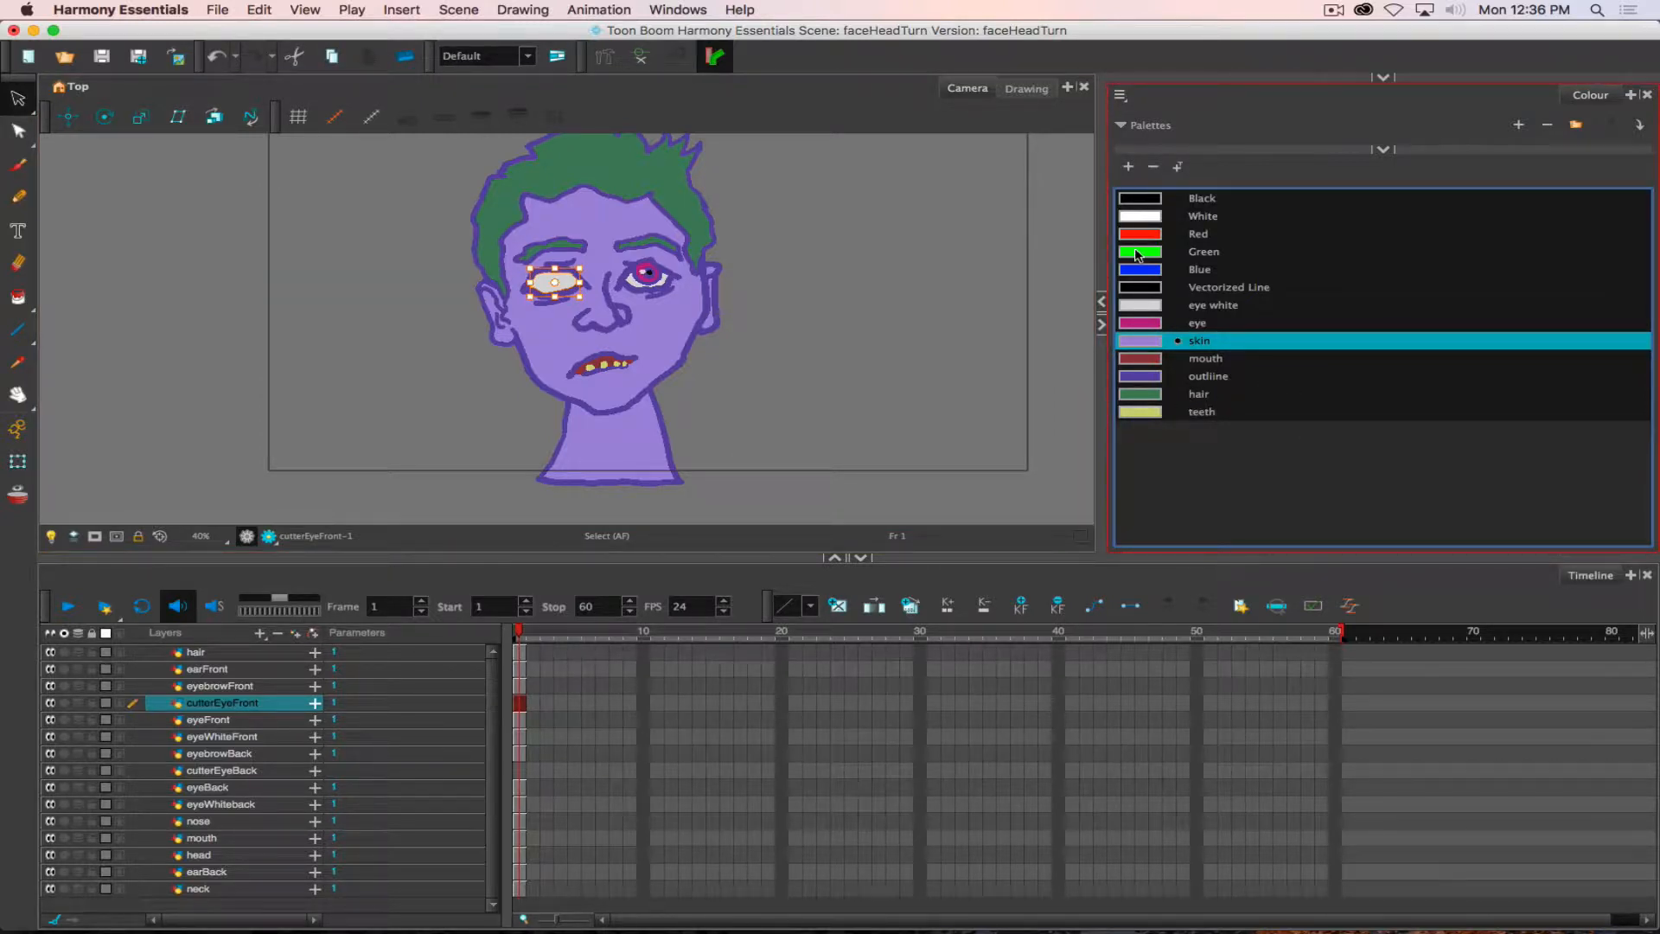
{"action": "left_click", "coordinate": [17, 296]}
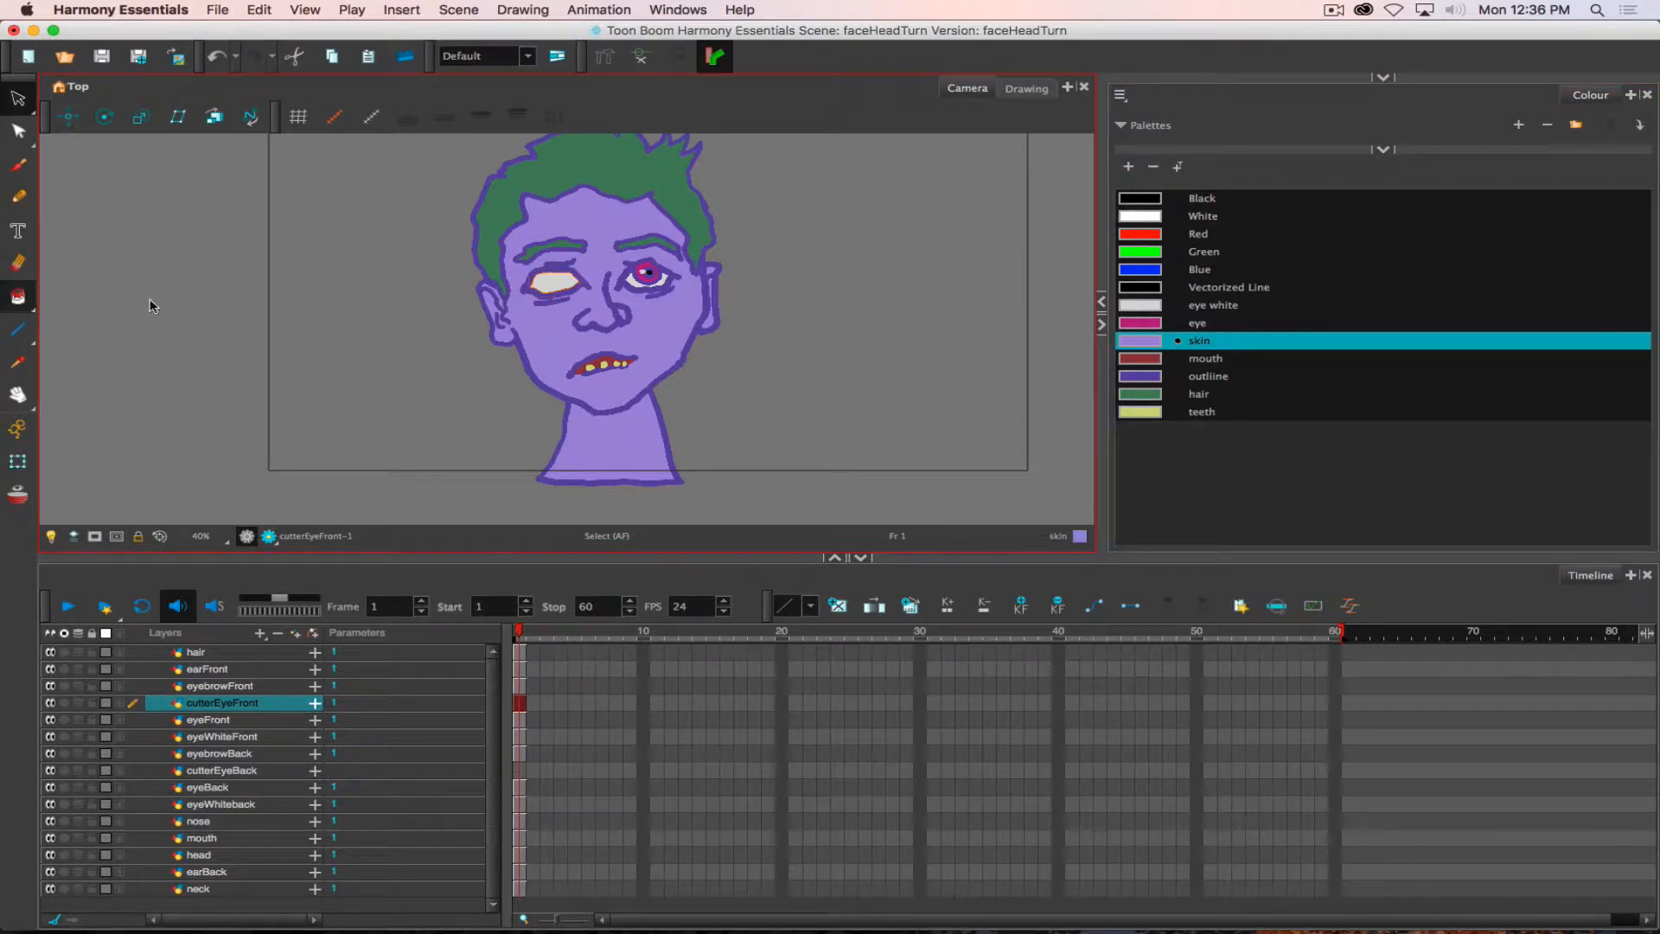
{"action": "left_click", "coordinate": [1145, 253]}
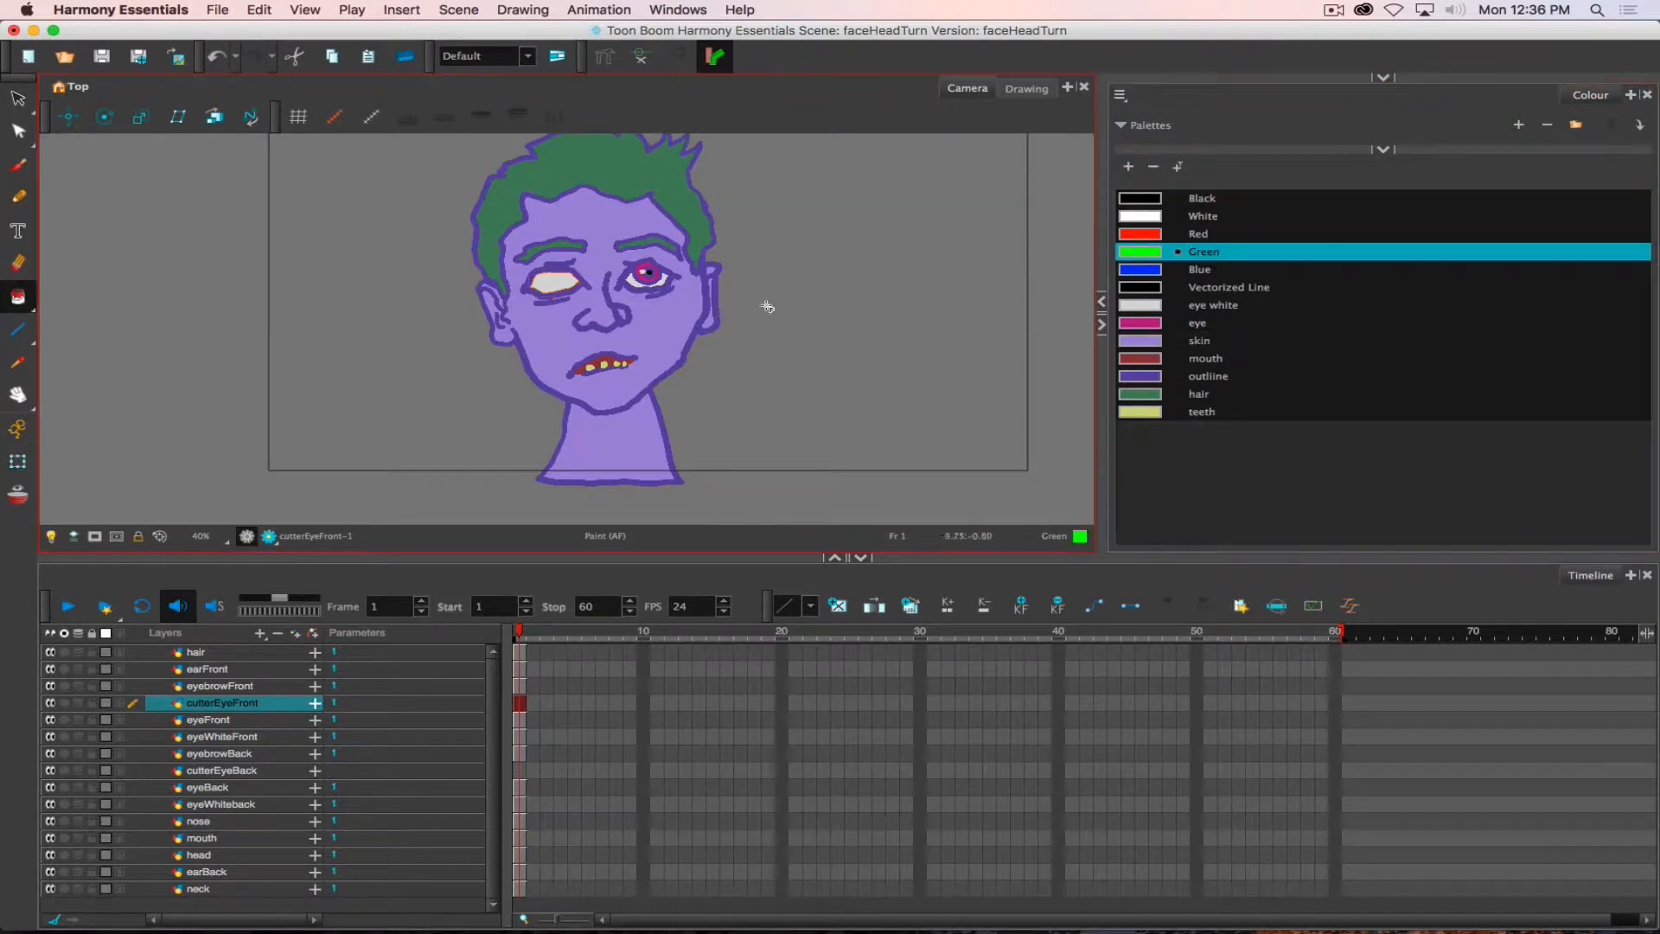
{"action": "left_click", "coordinate": [558, 285]}
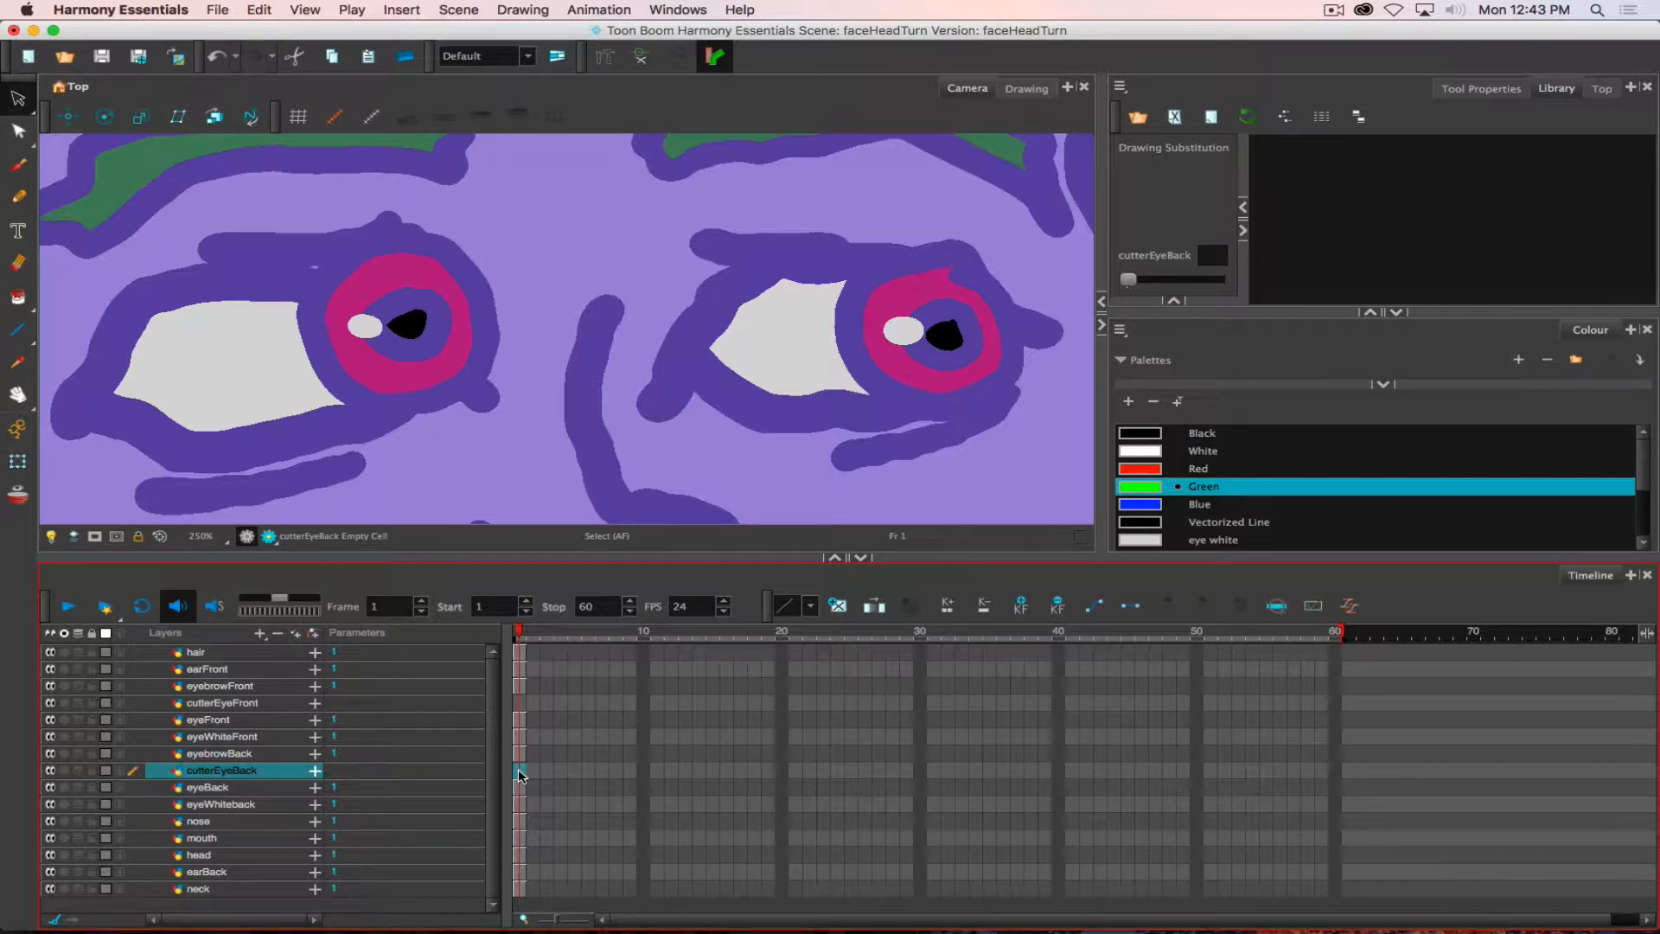
- Copy only the white fill from the soloed eyeWhiteback drawing into frame 1 of cutterEyeBack, and bring back the full face
{"action": "left_click", "coordinate": [520, 771]}
{"action": "left_click", "coordinate": [208, 805]}
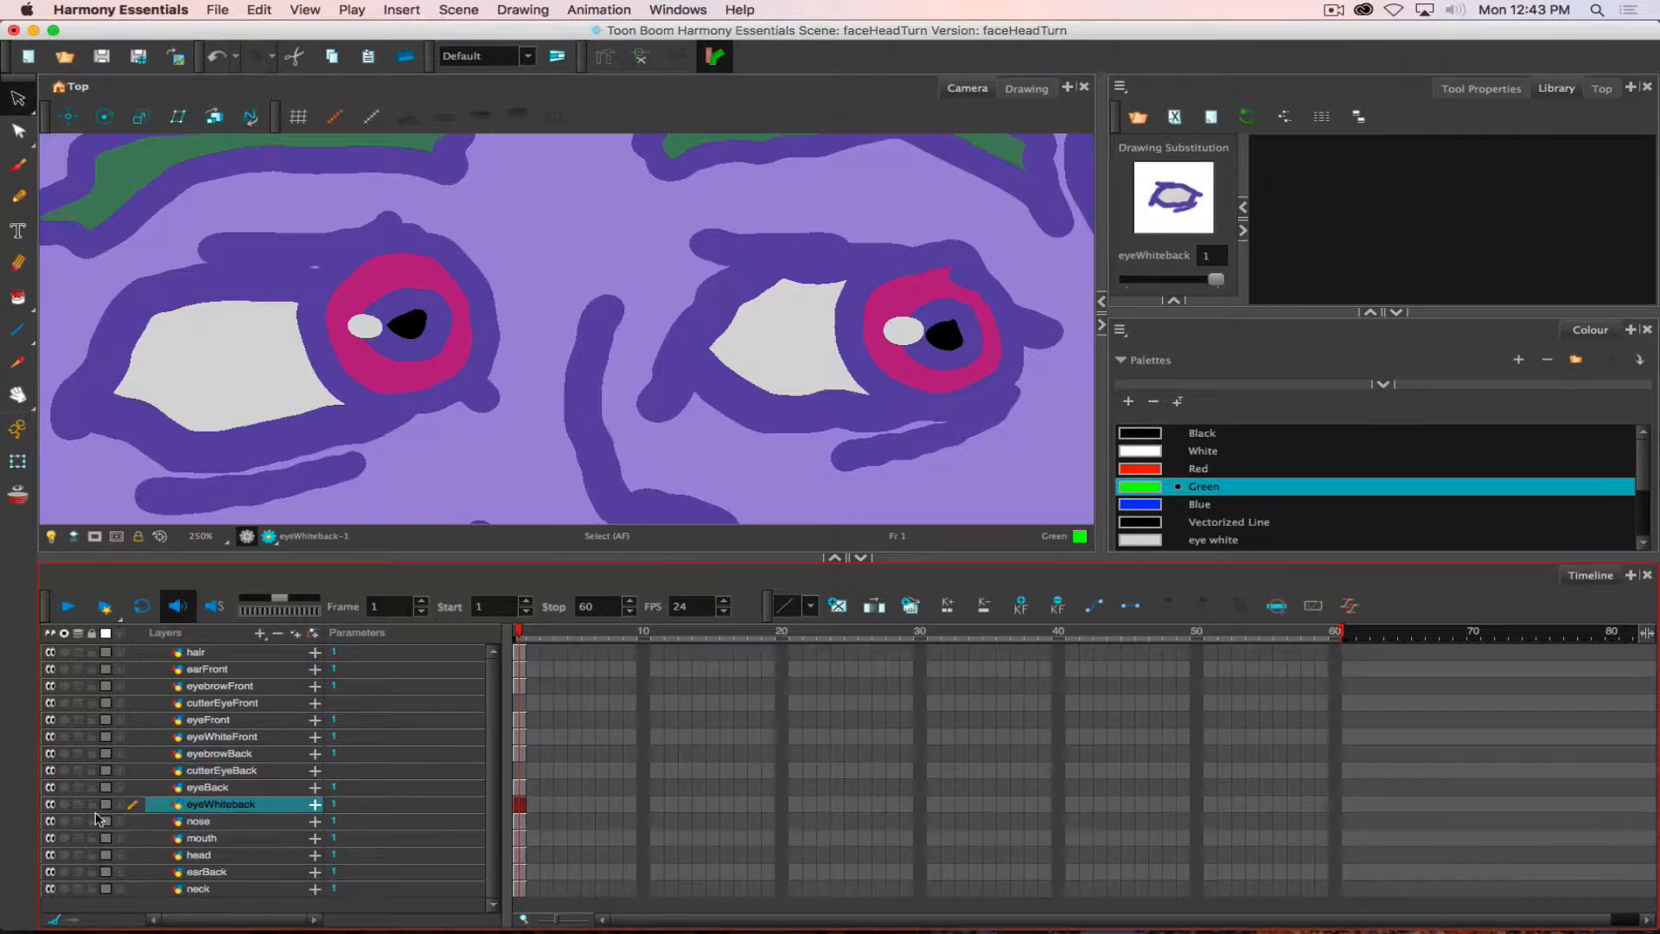
{"action": "left_click", "coordinate": [65, 804]}
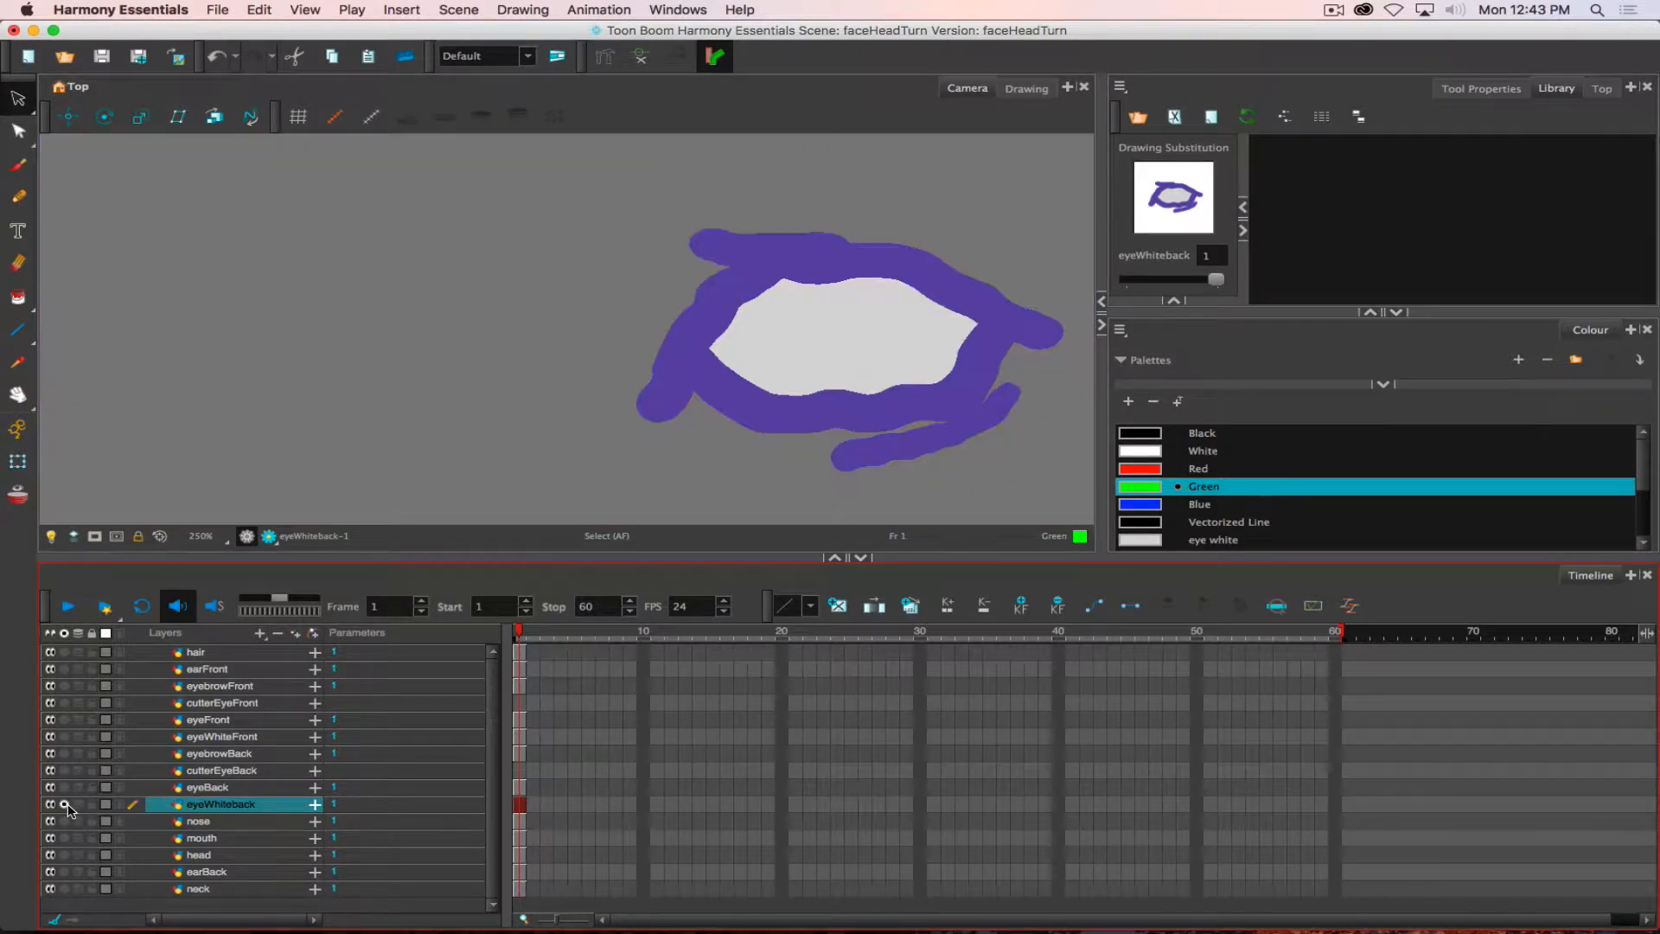
{"action": "left_click", "coordinate": [822, 321]}
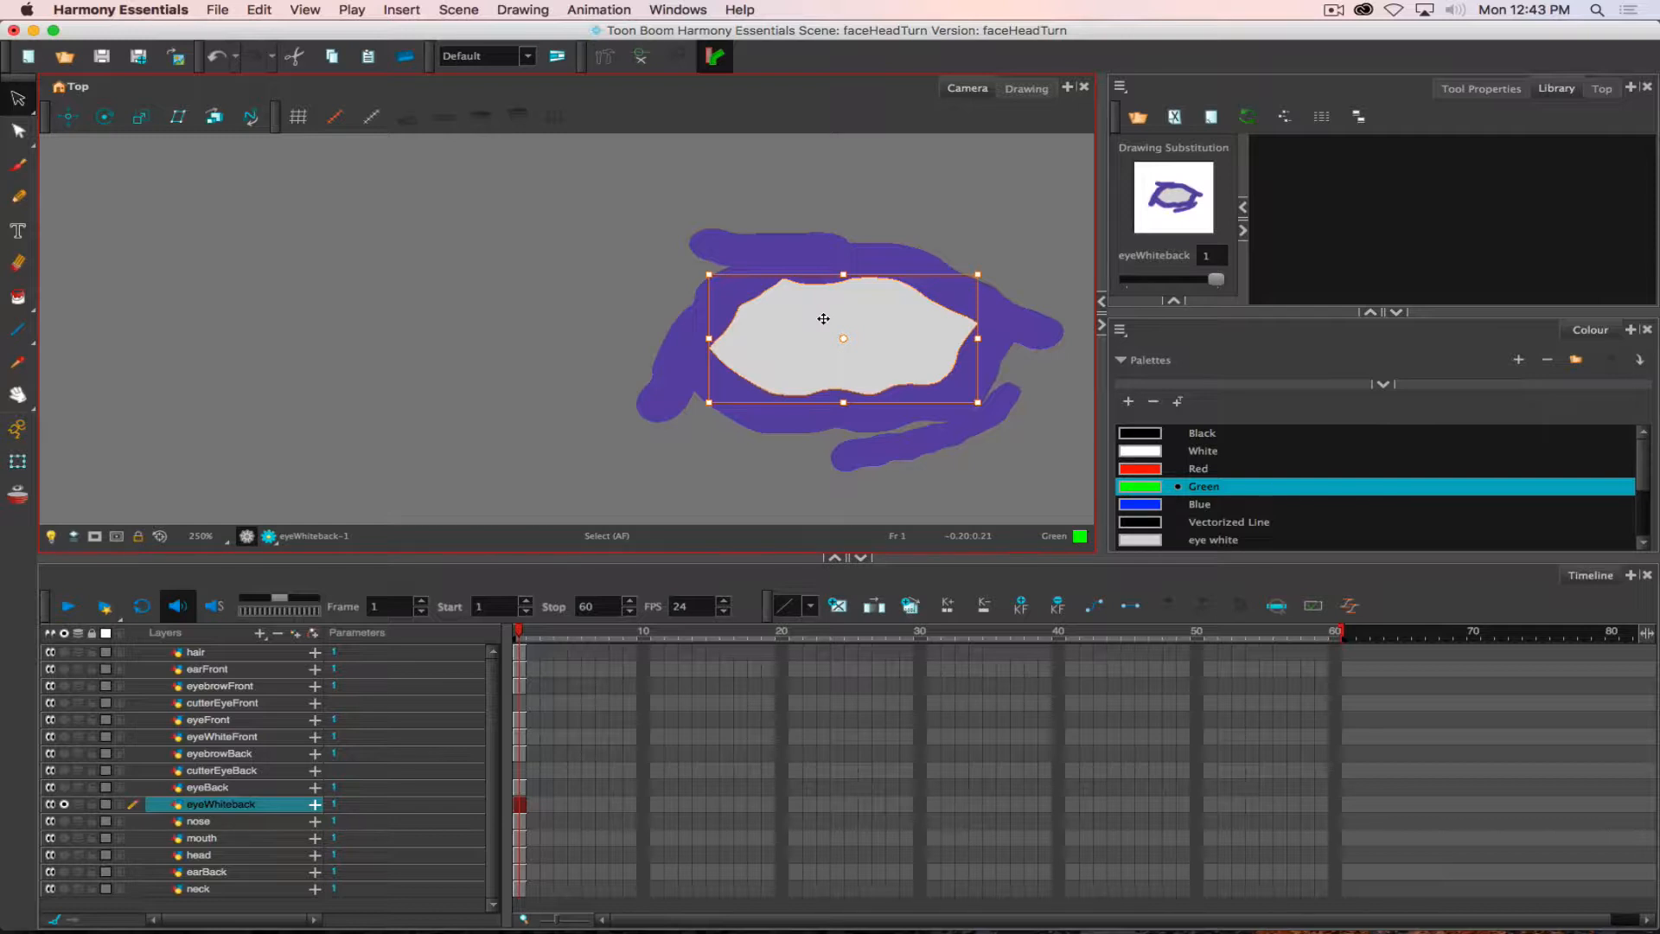
{"action": "left_click", "coordinate": [64, 804]}
{"action": "left_click", "coordinate": [64, 770]}
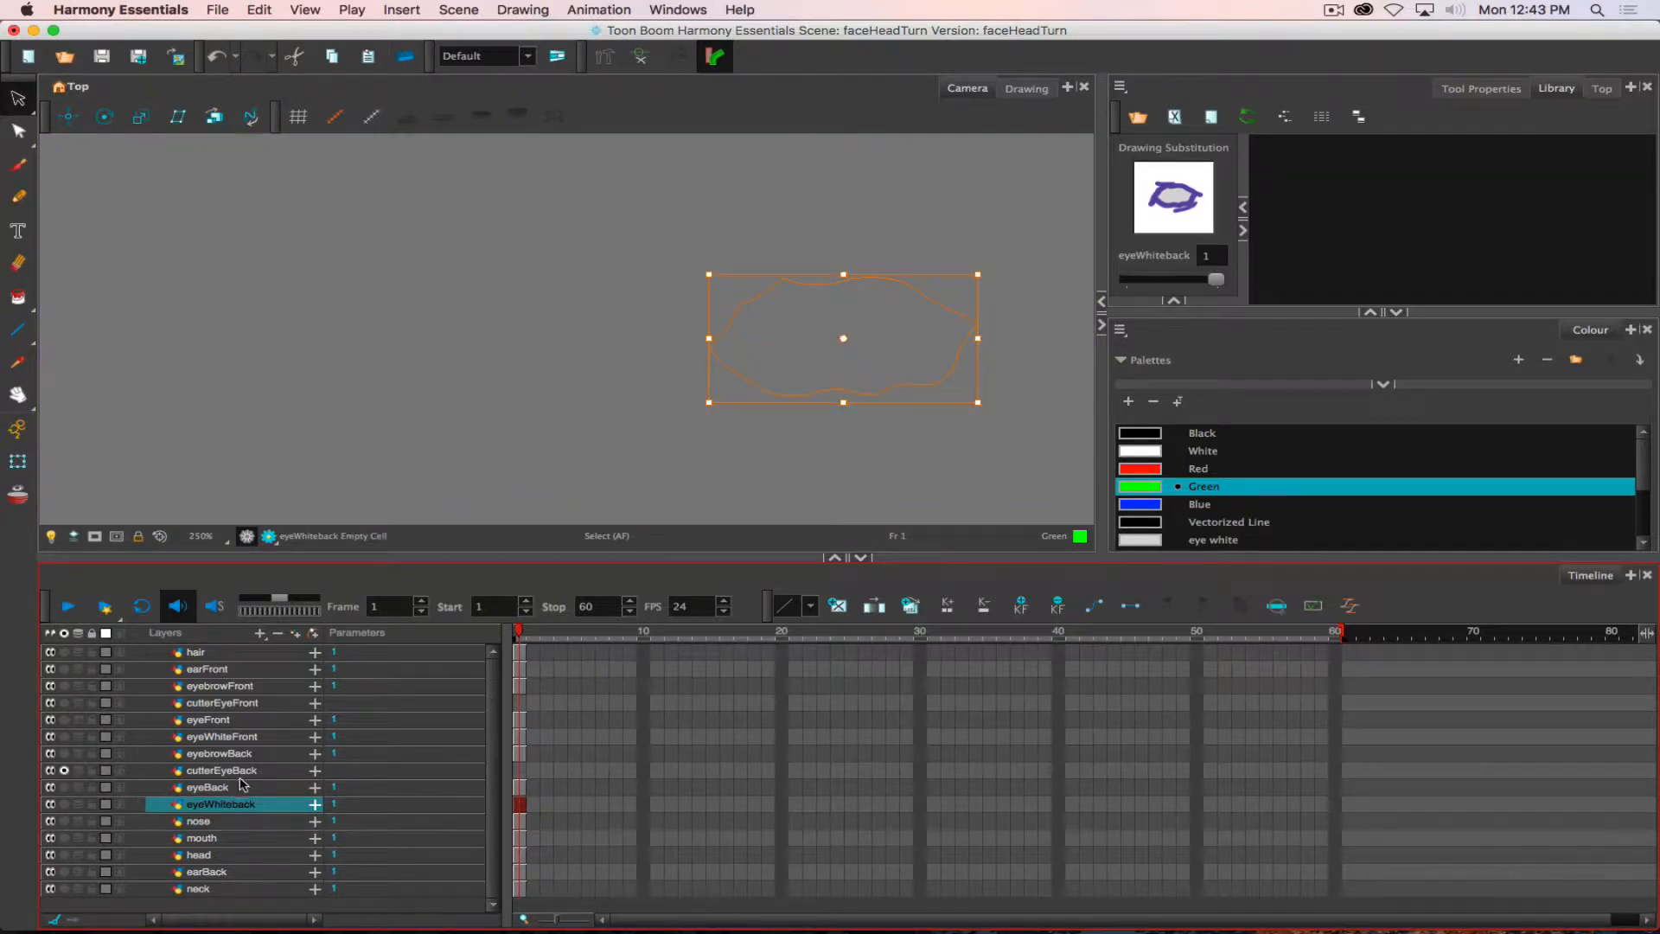
{"action": "left_click", "coordinate": [207, 770]}
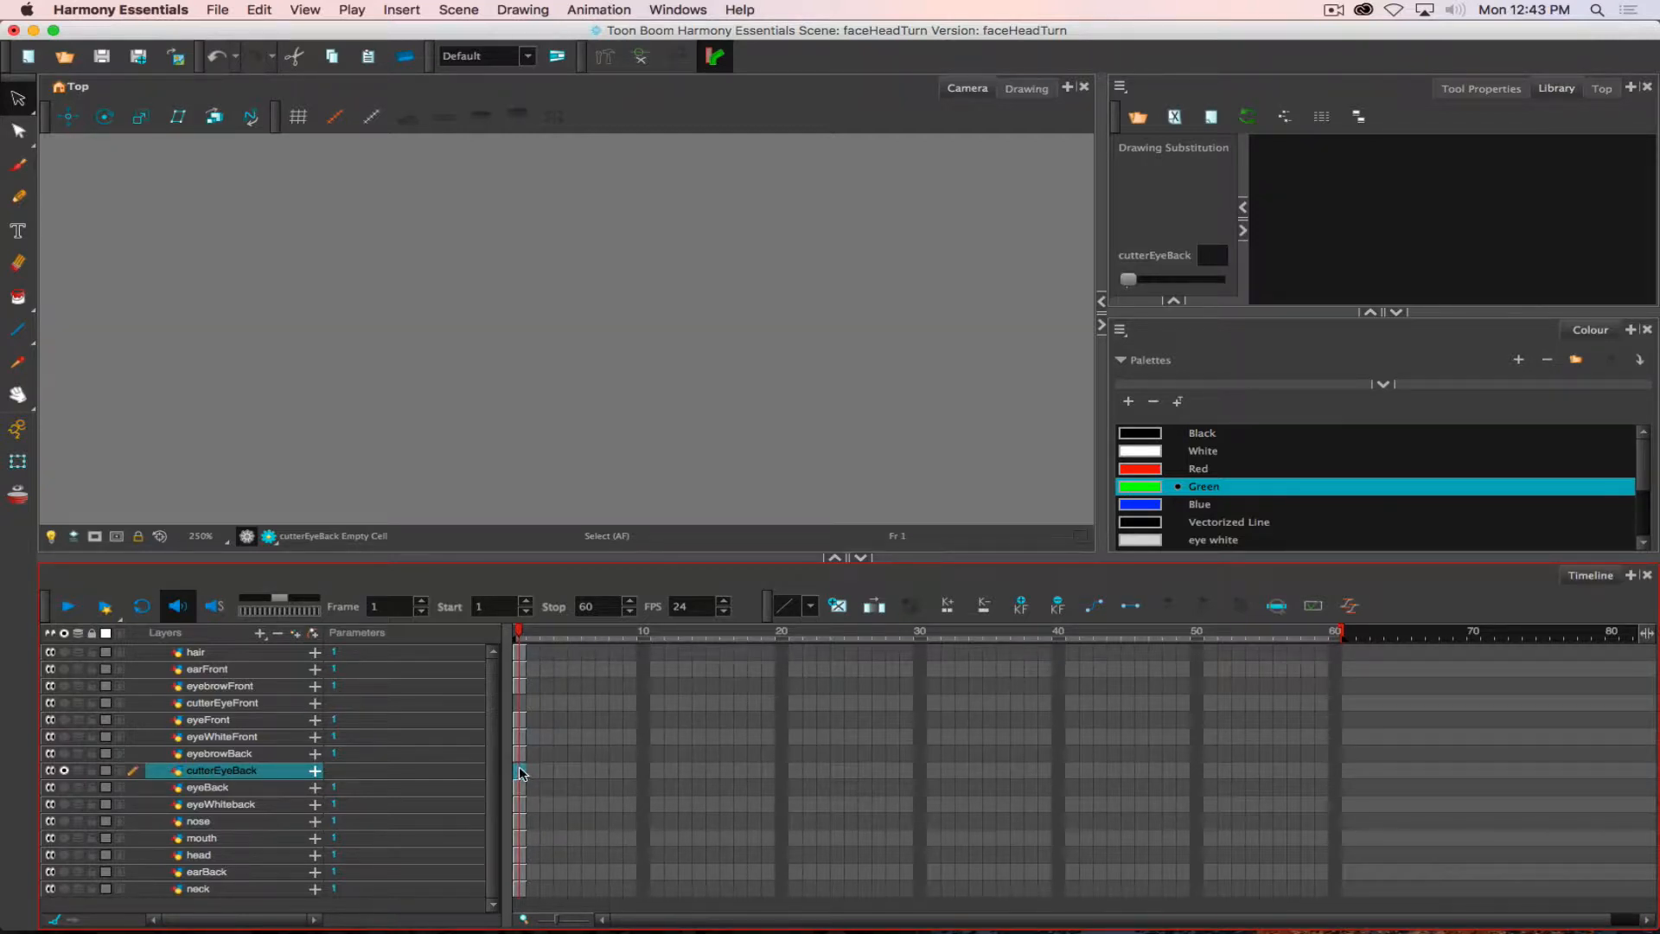
{"action": "key", "text": "ctrl+v"}
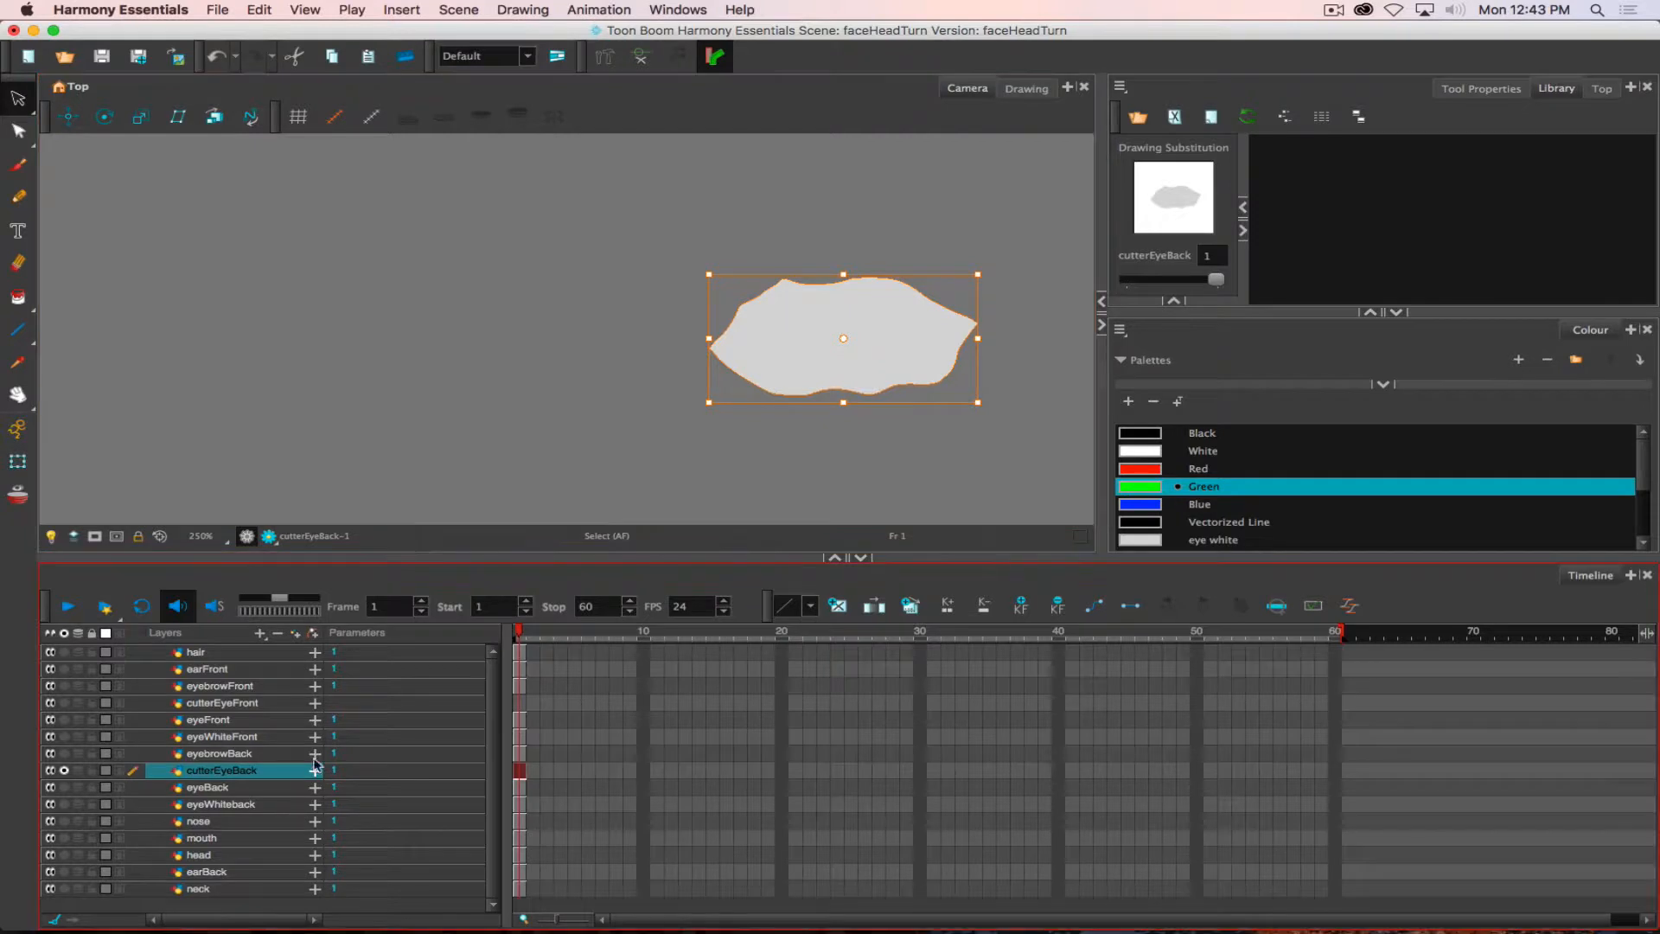
{"action": "left_click", "coordinate": [240, 704]}
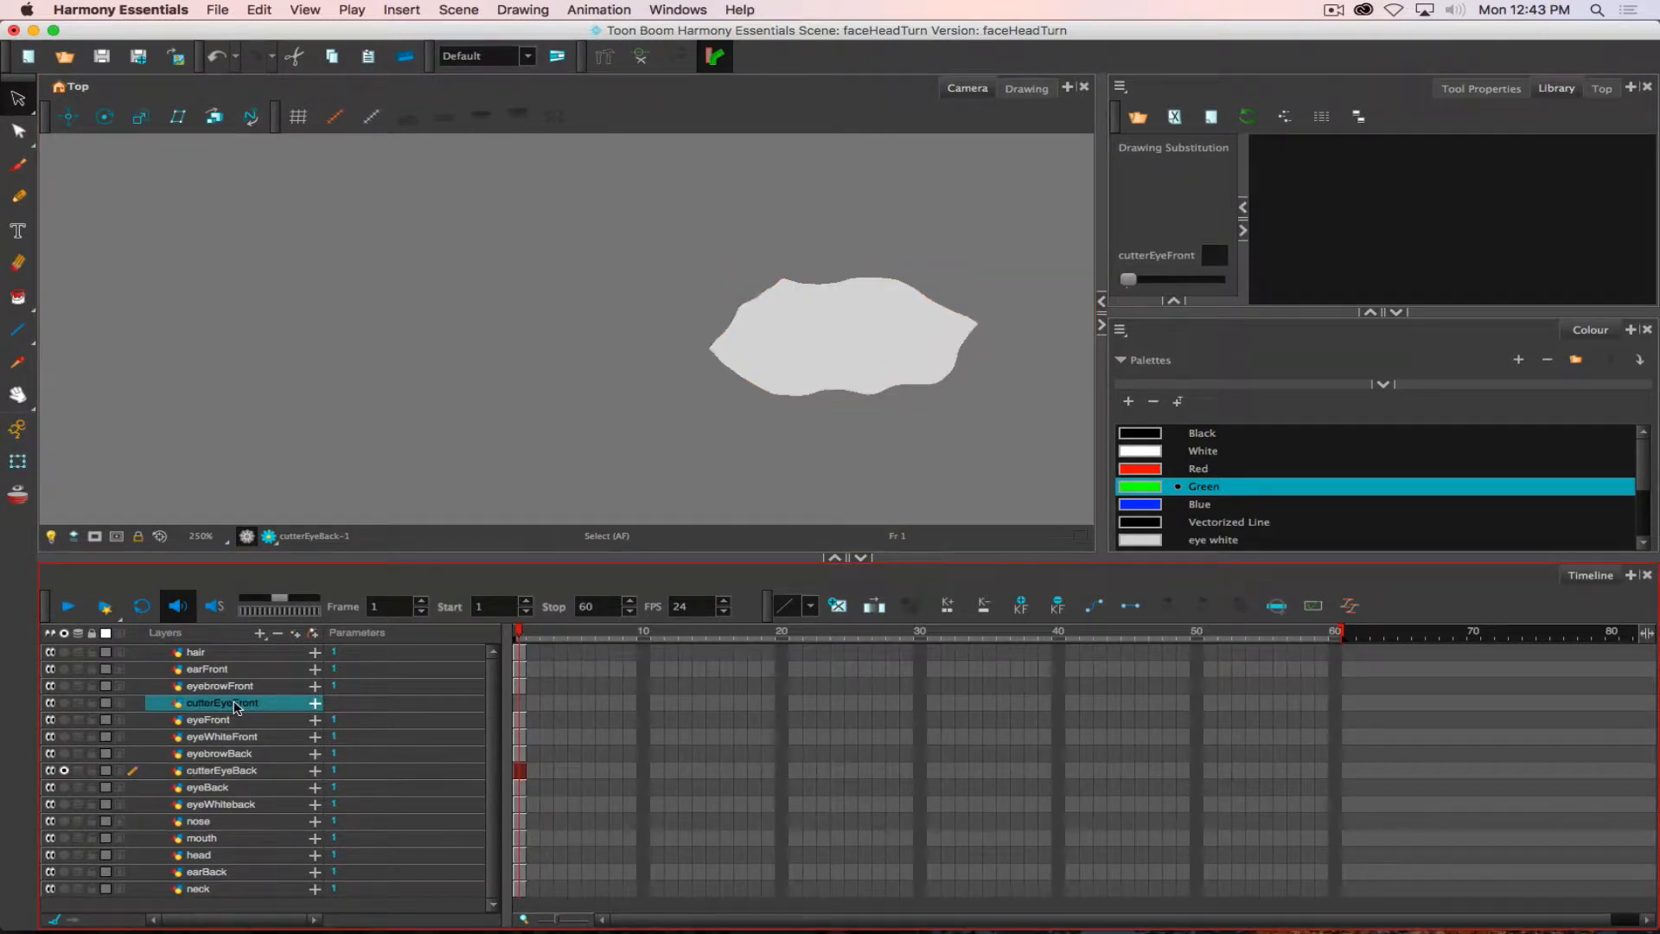
{"action": "left_click", "coordinate": [64, 770]}
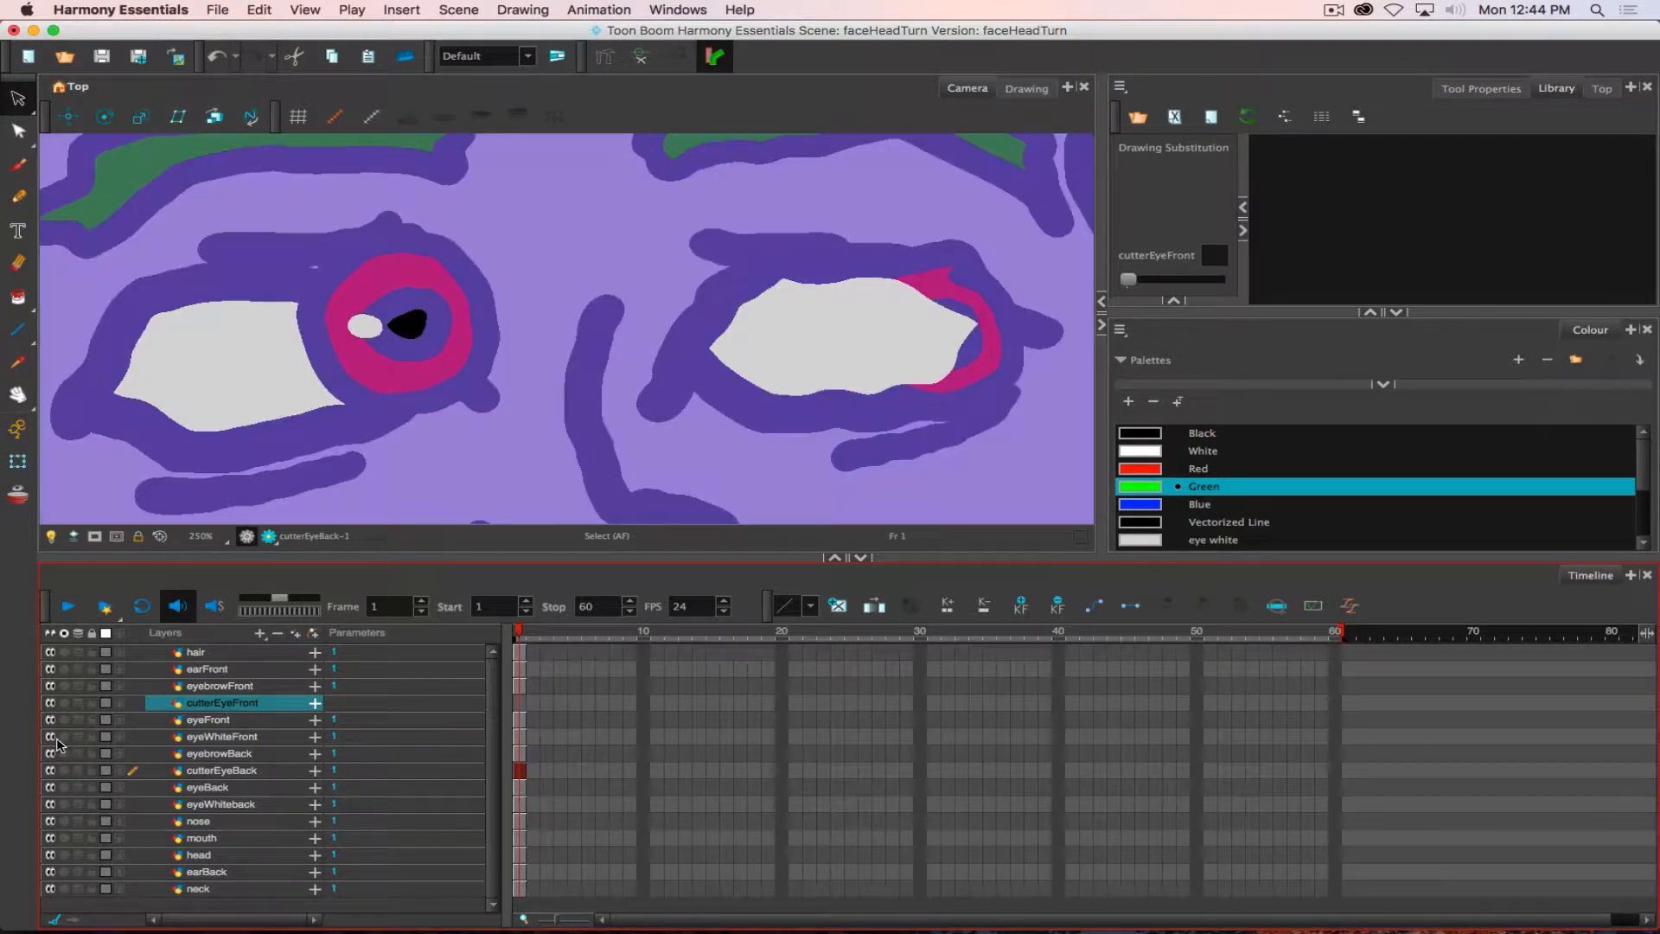
- Copy only the white fill from the soloed eyeWhiteFront drawing into frame 1 of the cutterEyeFront layer, with cutterEyeFront soloed
{"action": "left_click", "coordinate": [64, 737]}
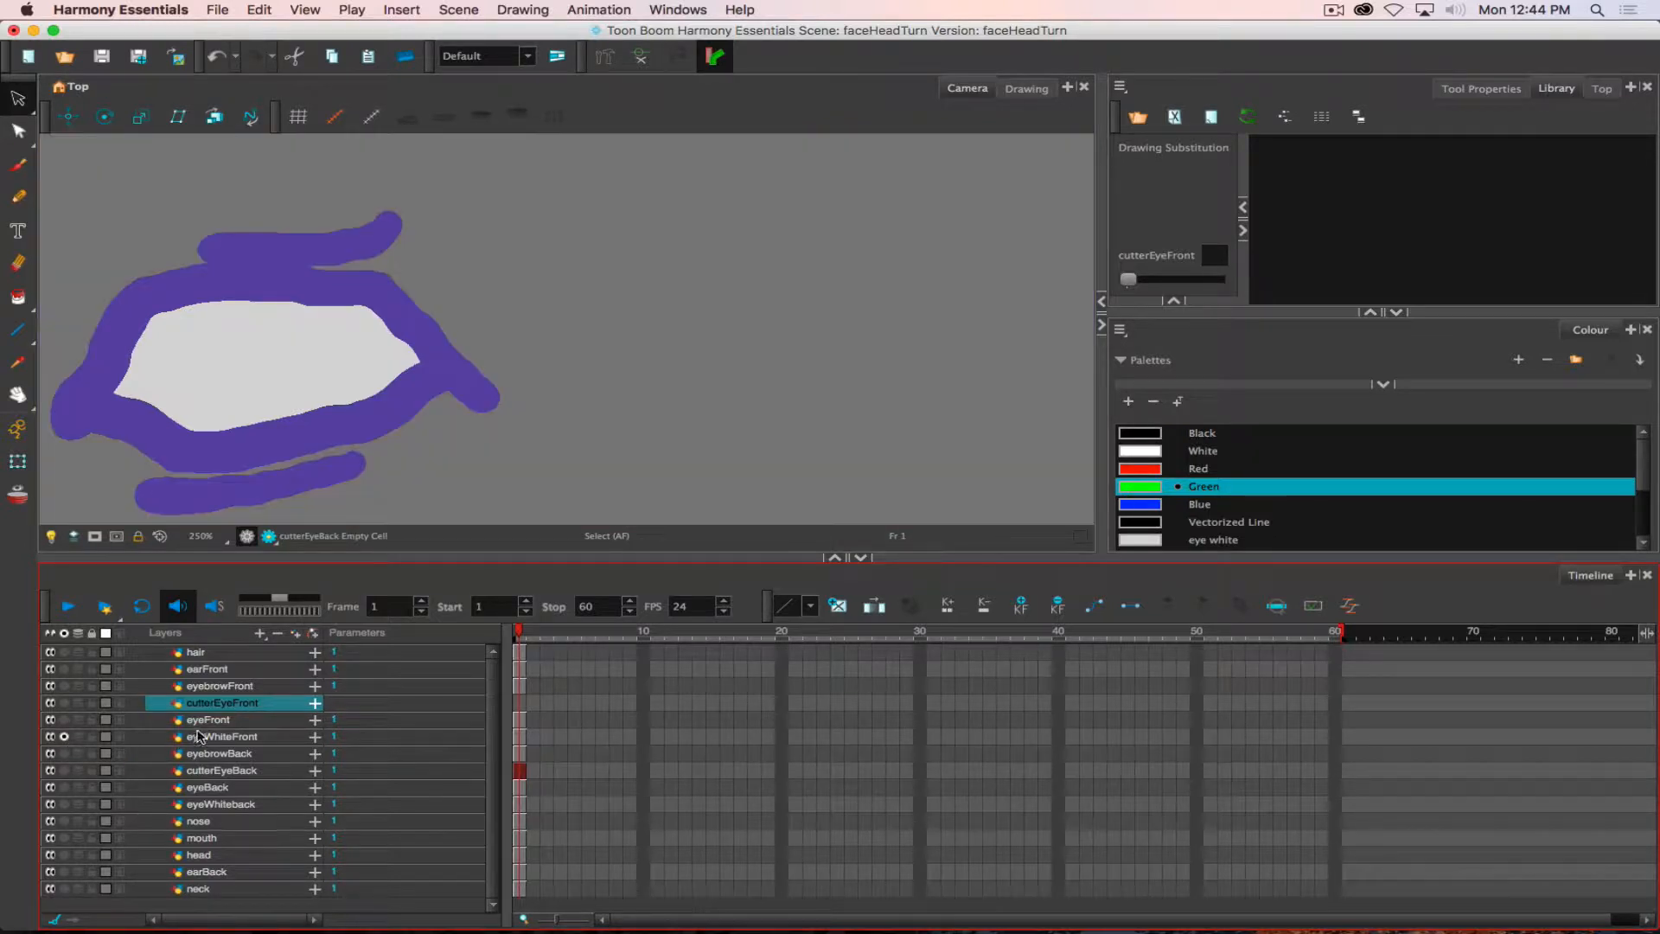
{"action": "left_click", "coordinate": [201, 736]}
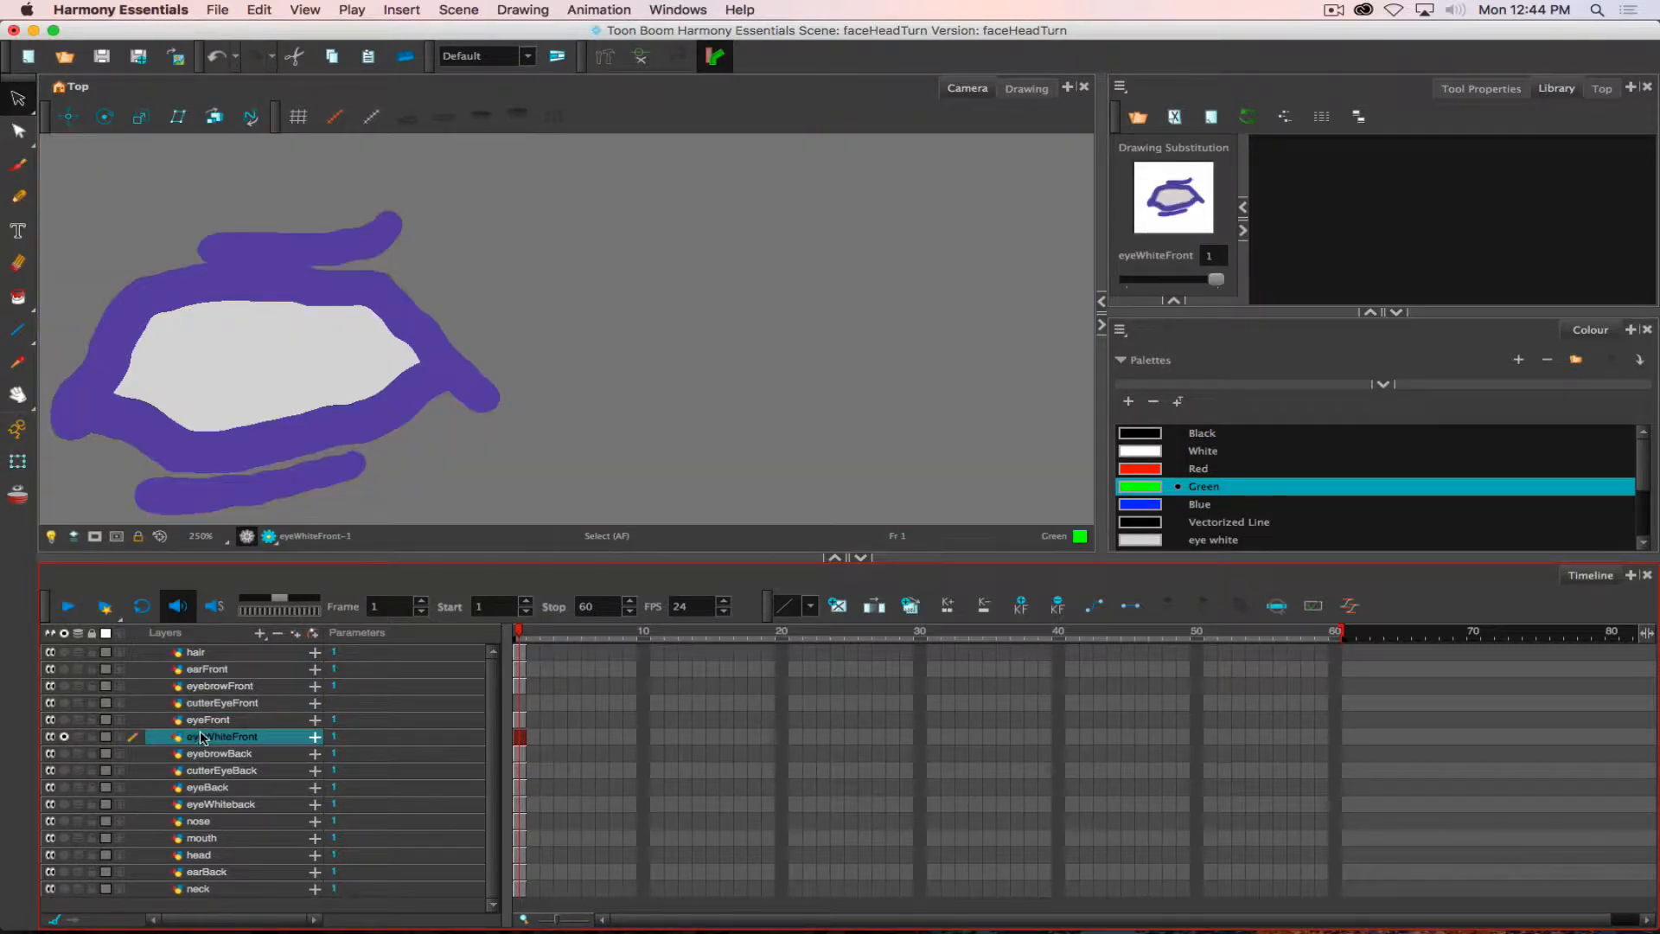
{"action": "left_click", "coordinate": [313, 342]}
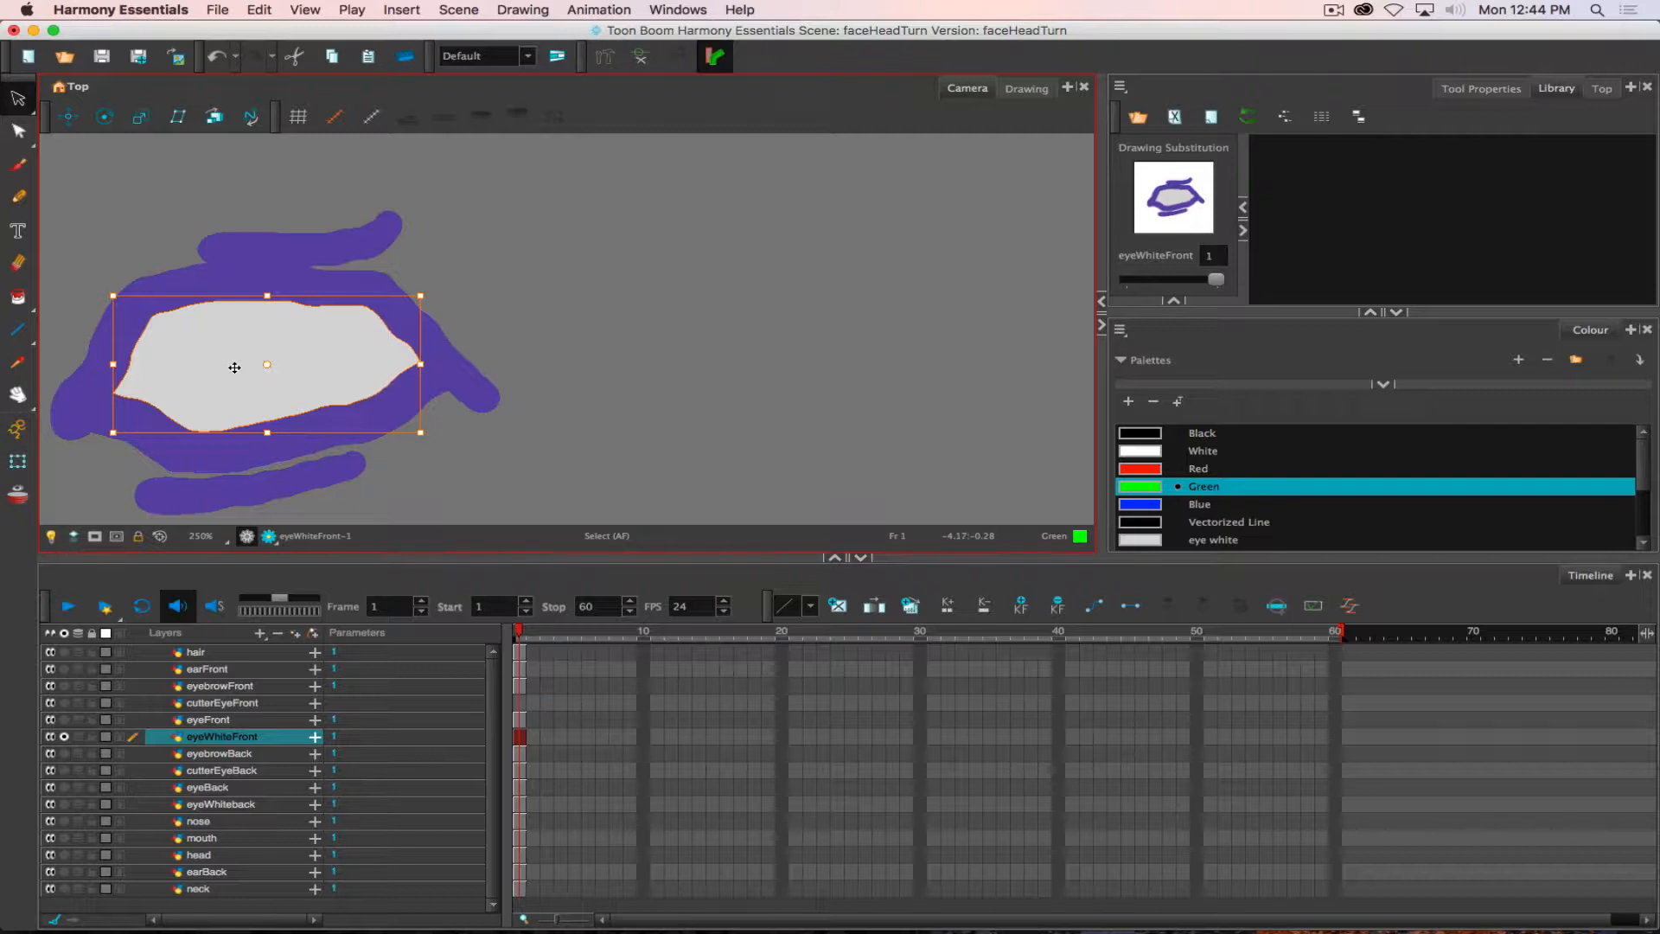
{"action": "left_click", "coordinate": [64, 703]}
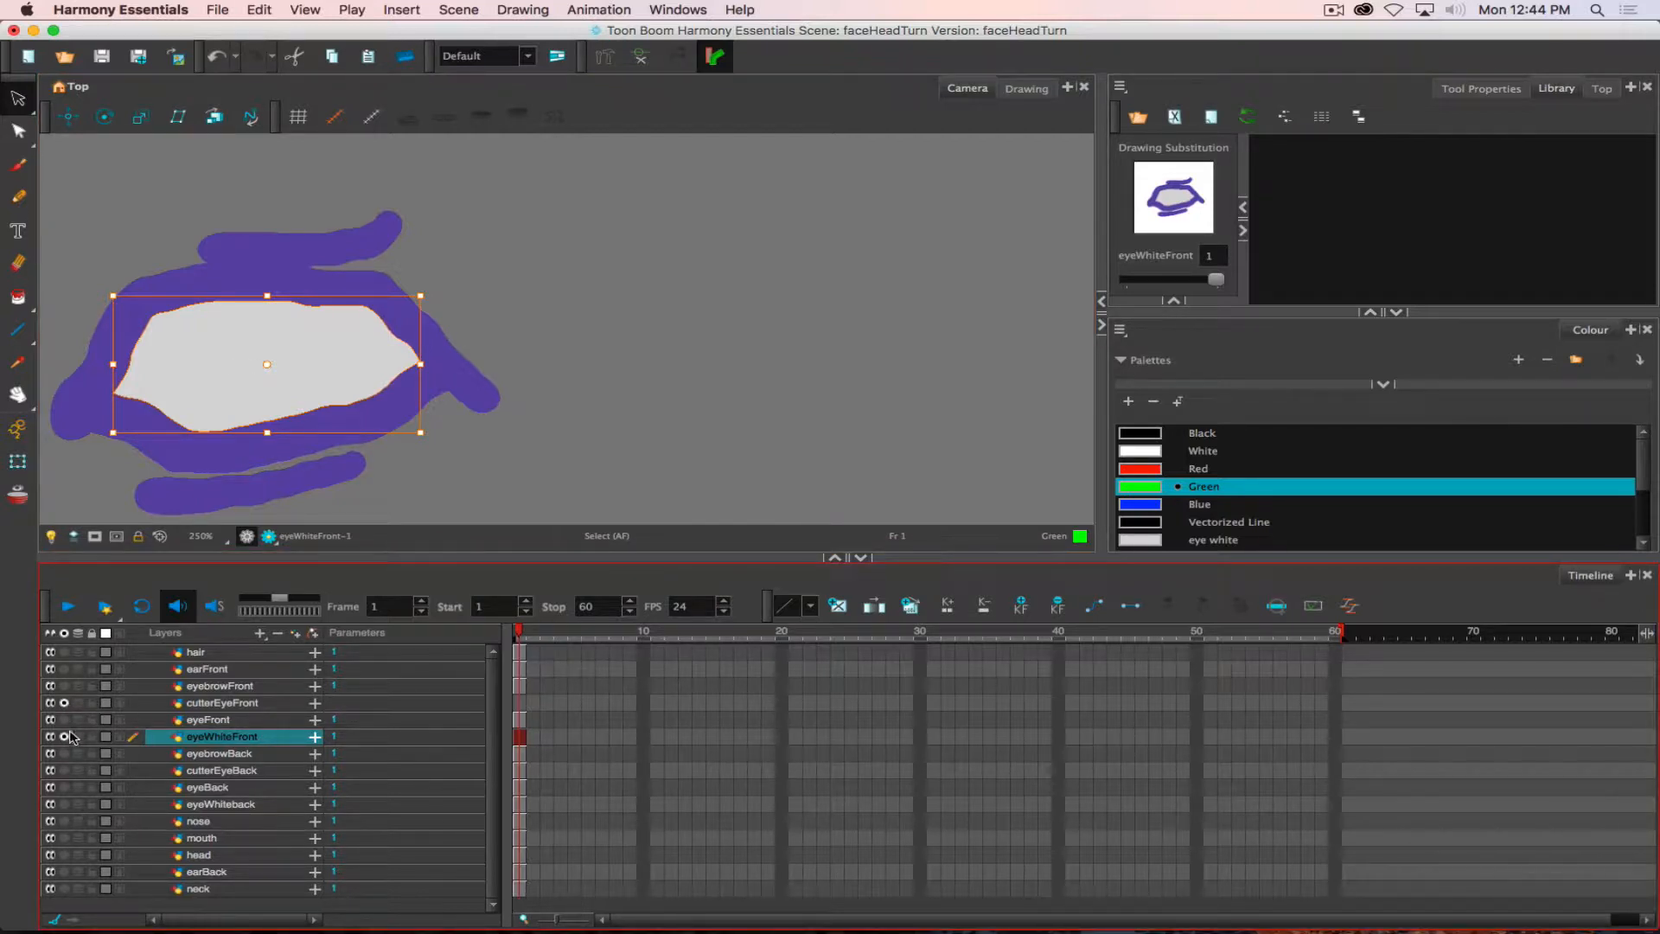
{"action": "left_click", "coordinate": [62, 736]}
{"action": "left_click", "coordinate": [212, 704]}
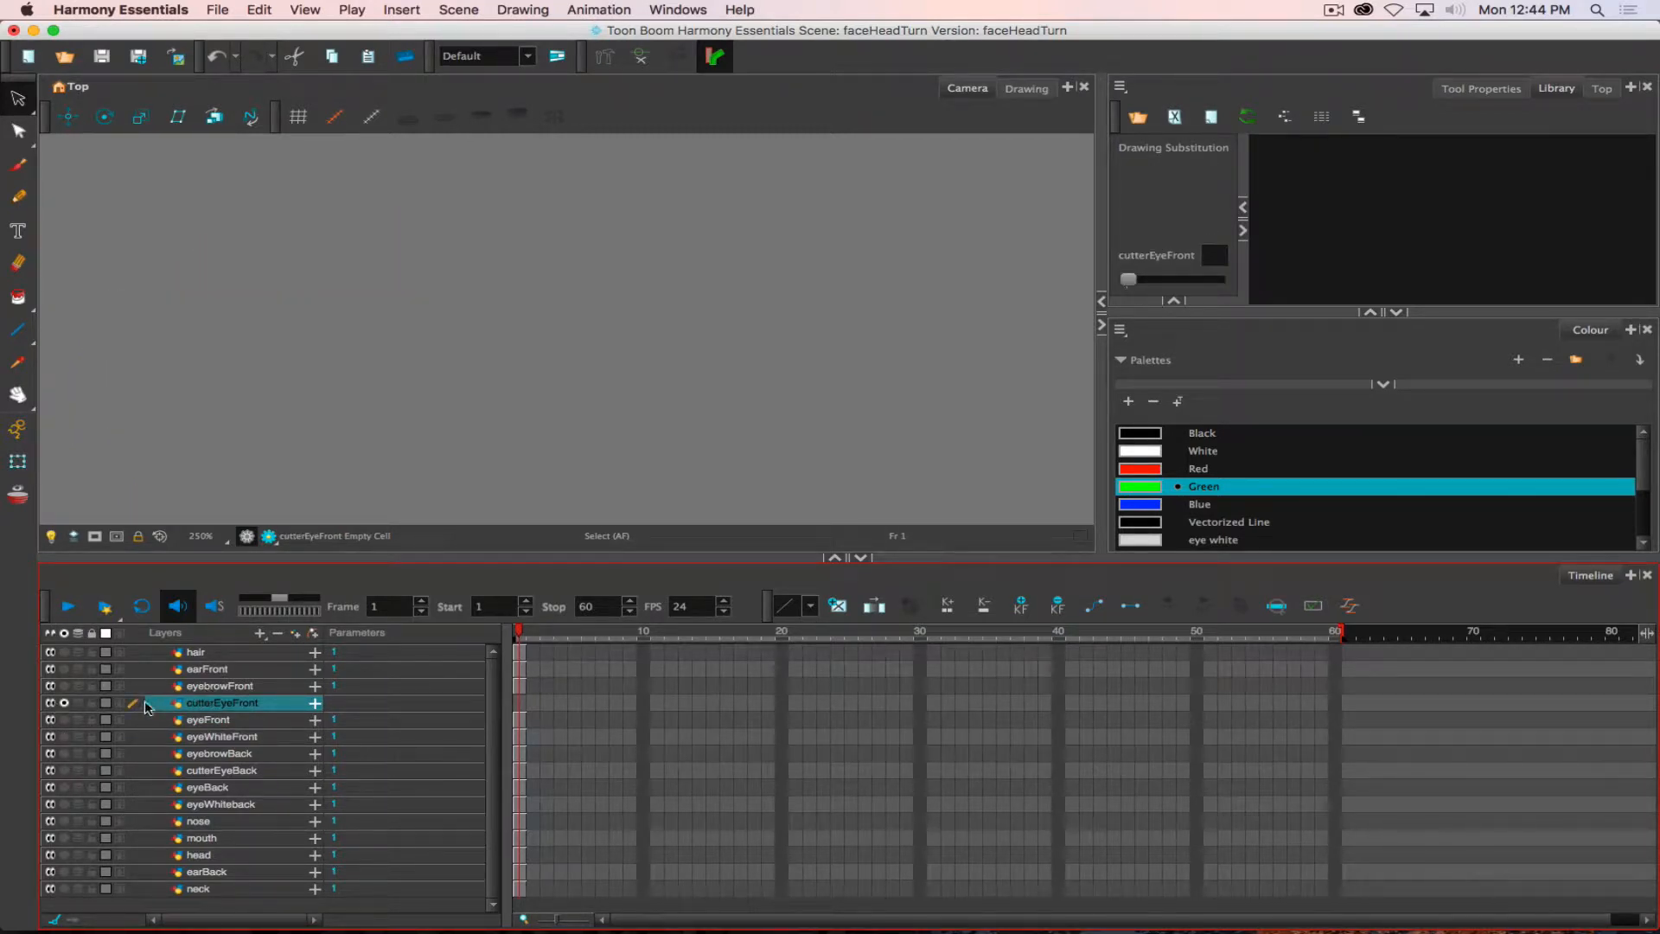
{"action": "left_click", "coordinate": [519, 705]}
{"action": "key", "text": "ctrl+v"}
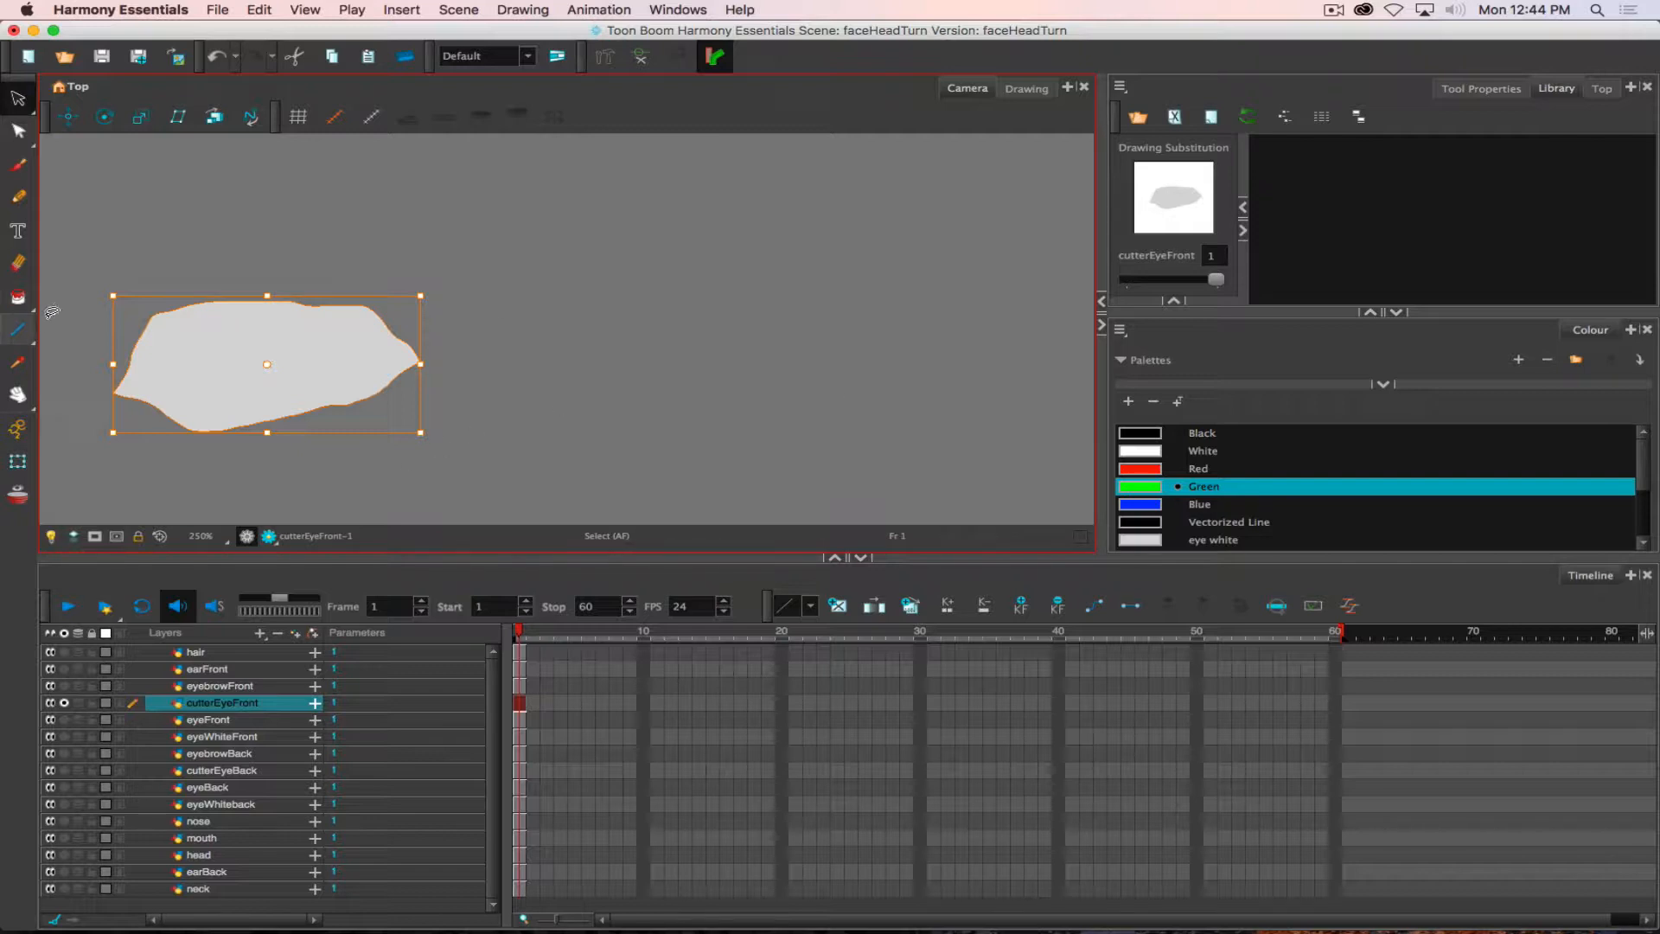
- Fill the eye shape on cutterEyeFront with Green from the palette using the Paint tool
{"action": "left_click", "coordinate": [19, 296]}
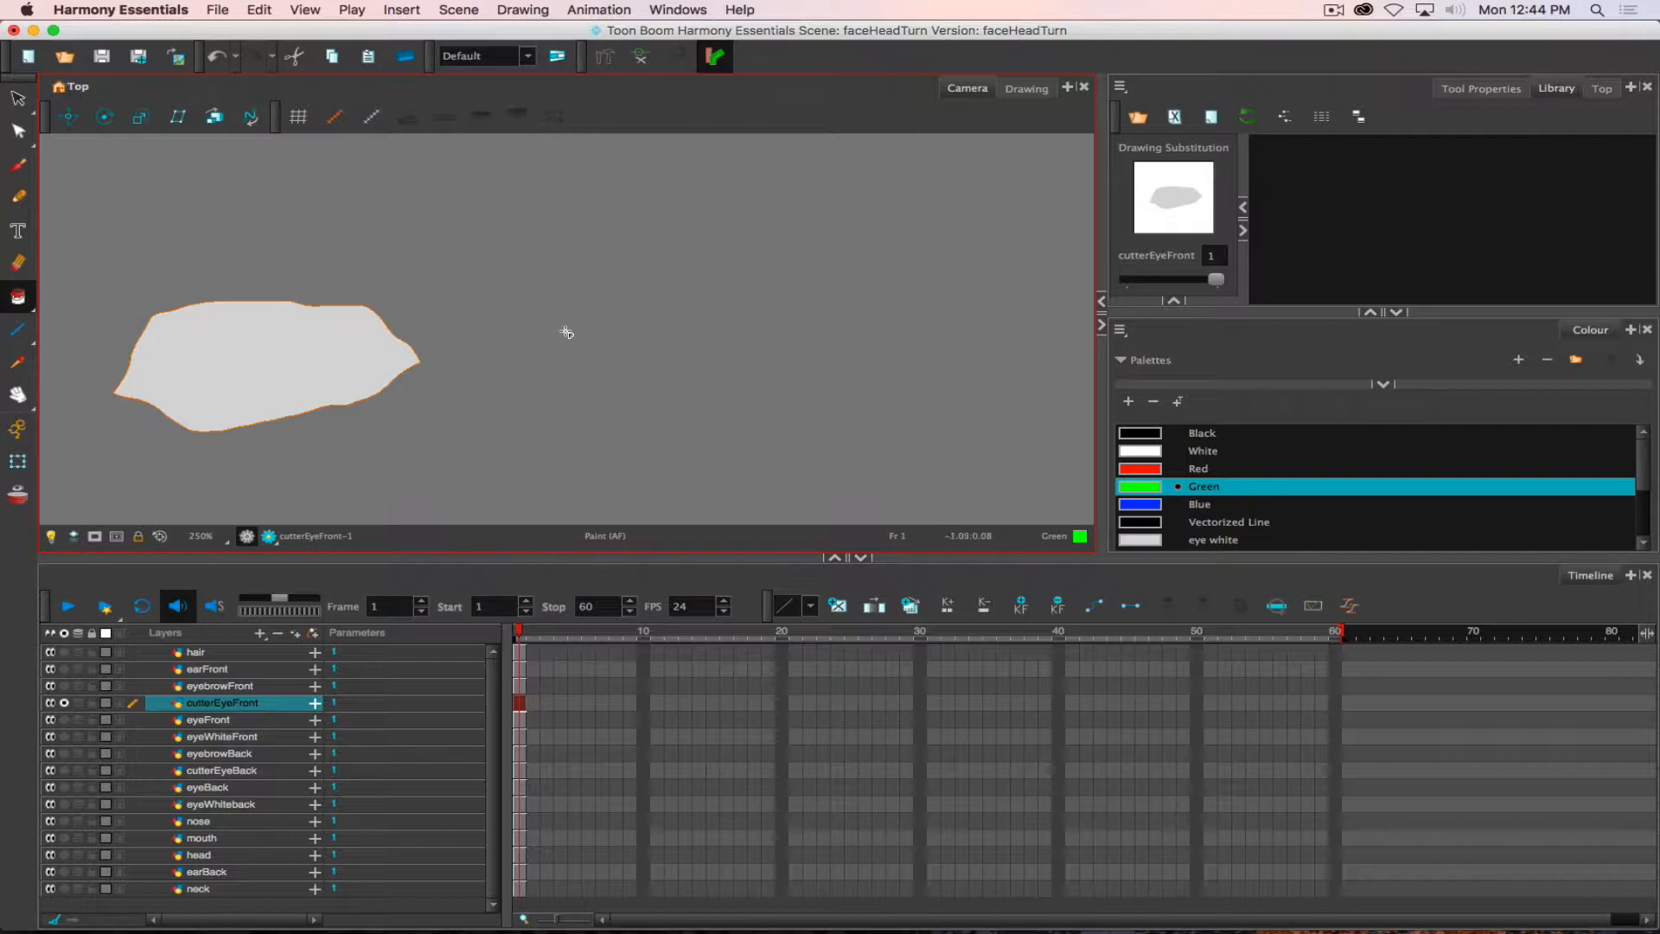
{"action": "left_click", "coordinate": [1115, 490]}
{"action": "left_click", "coordinate": [267, 380]}
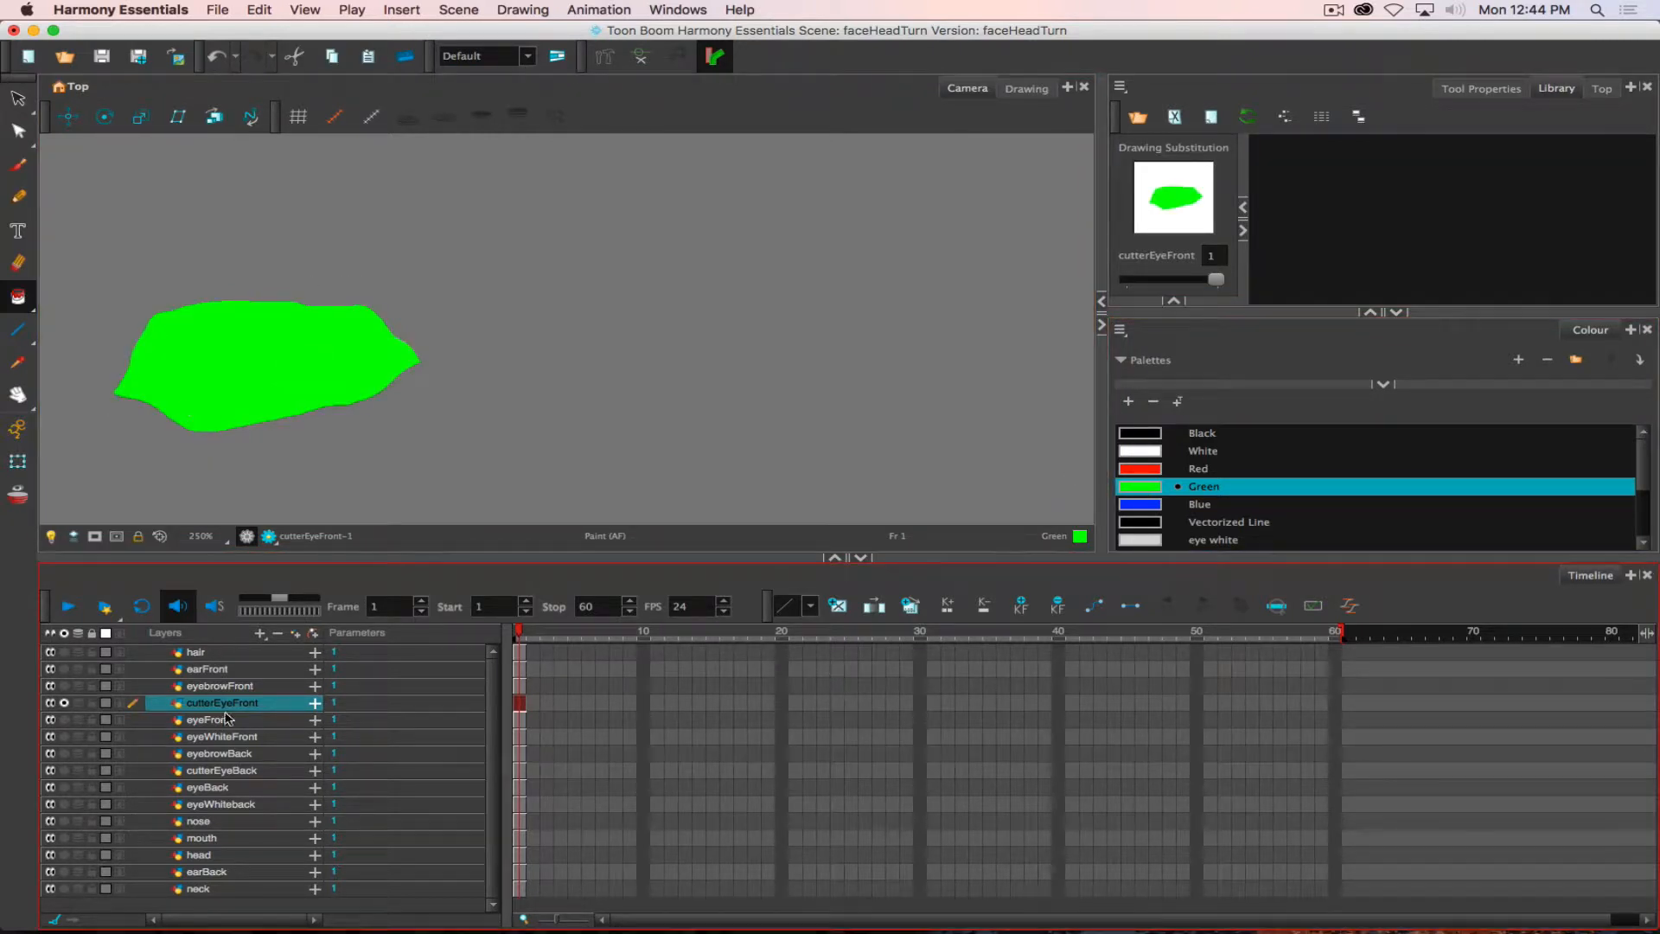
- Fill the eye shape on the soloed cutterEyeBack layer with Green, and bring back the full face
{"action": "left_click", "coordinate": [64, 703]}
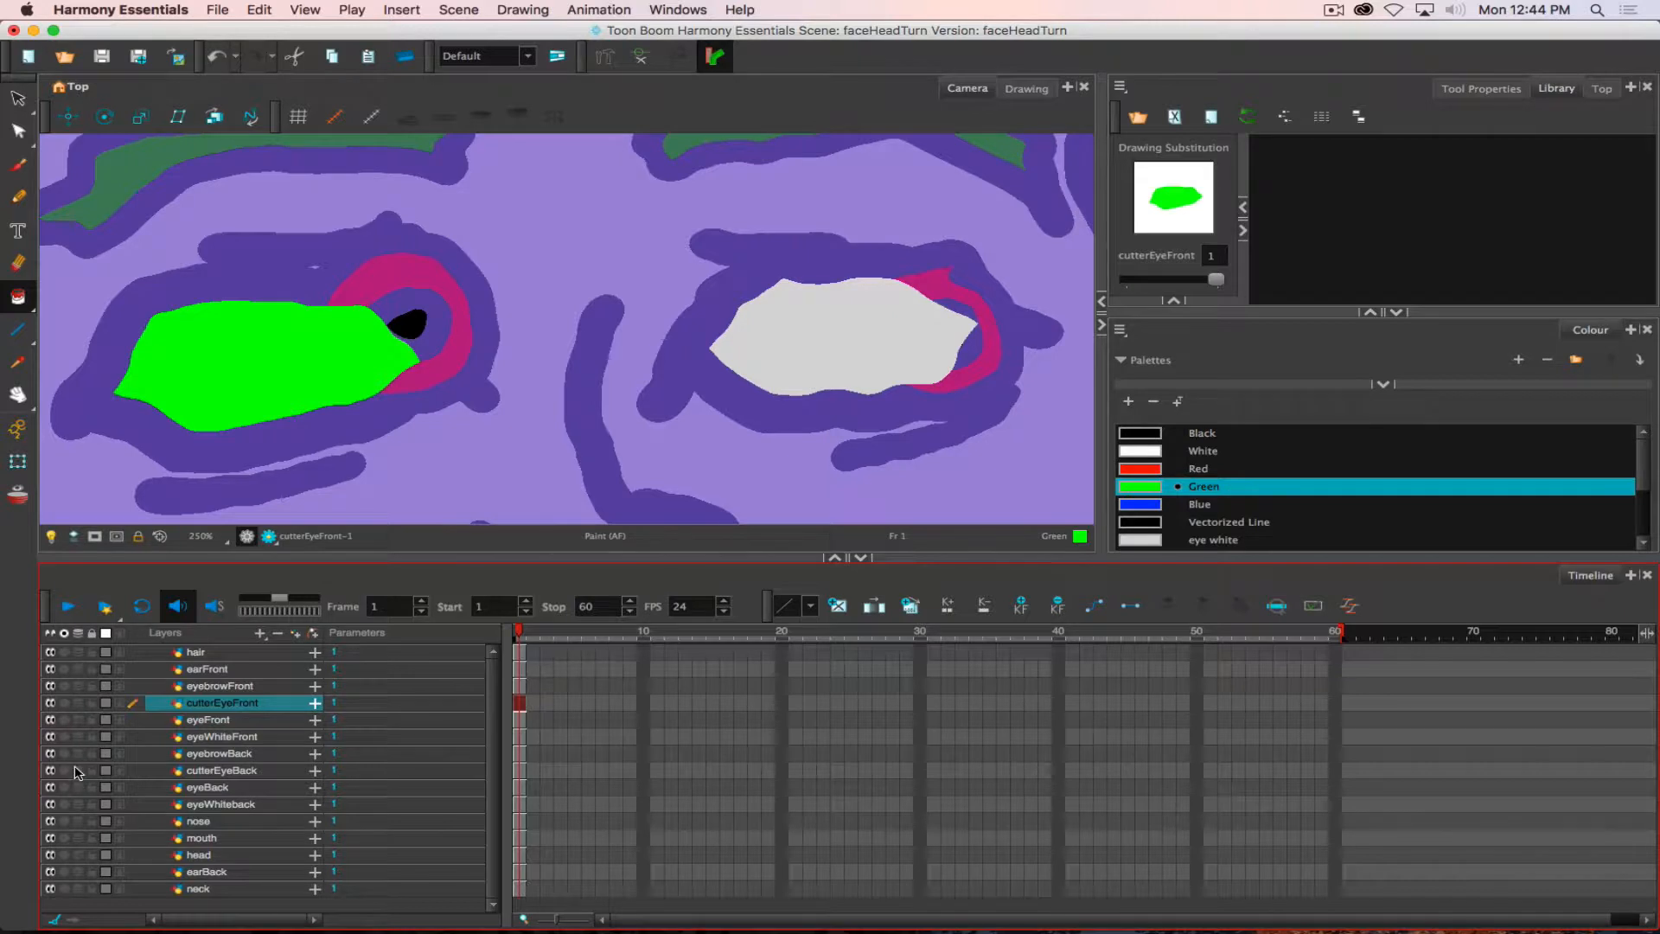
{"action": "left_click", "coordinate": [64, 771]}
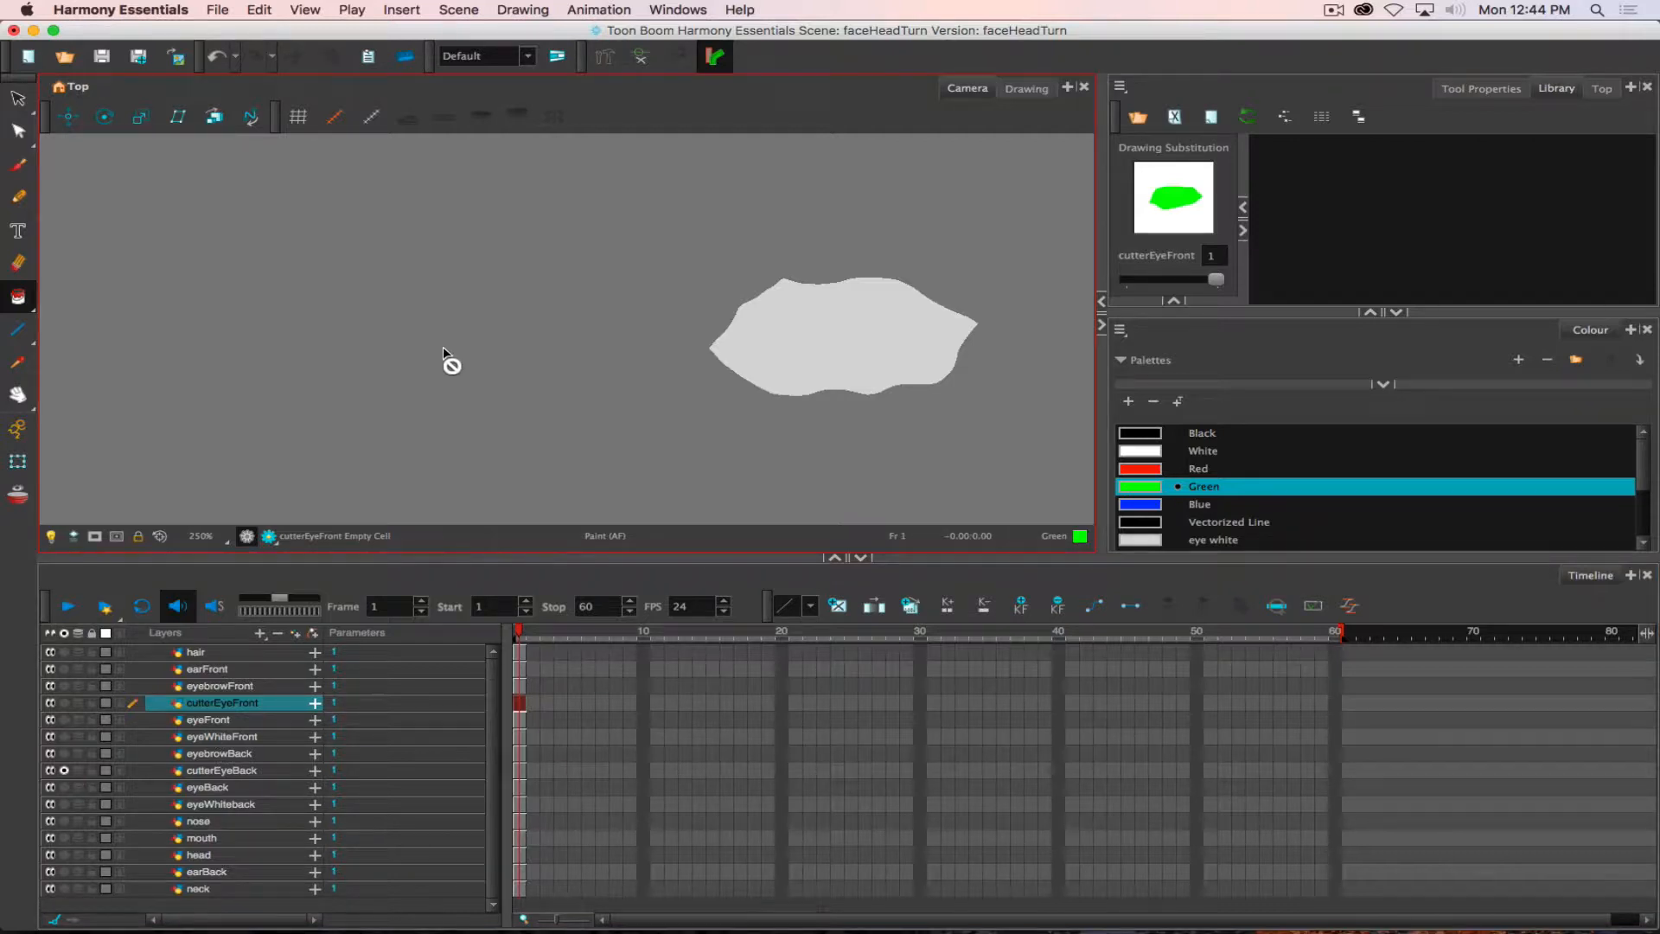
{"action": "left_click", "coordinate": [217, 770]}
{"action": "left_click", "coordinate": [840, 322]}
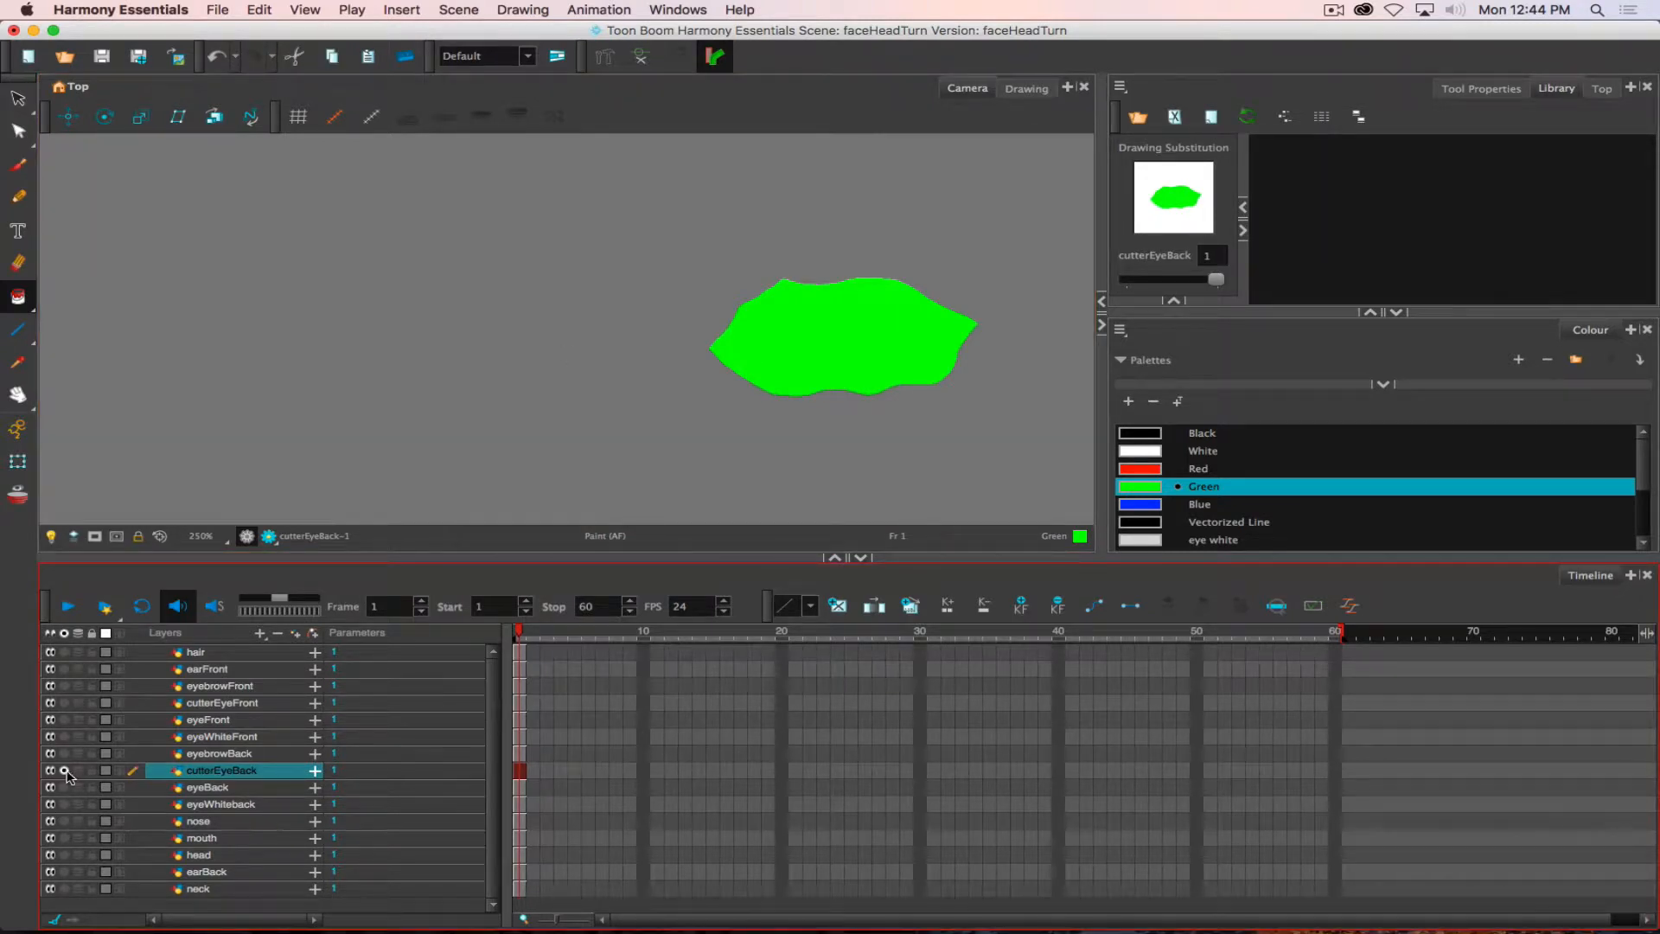
{"action": "left_click", "coordinate": [64, 771]}
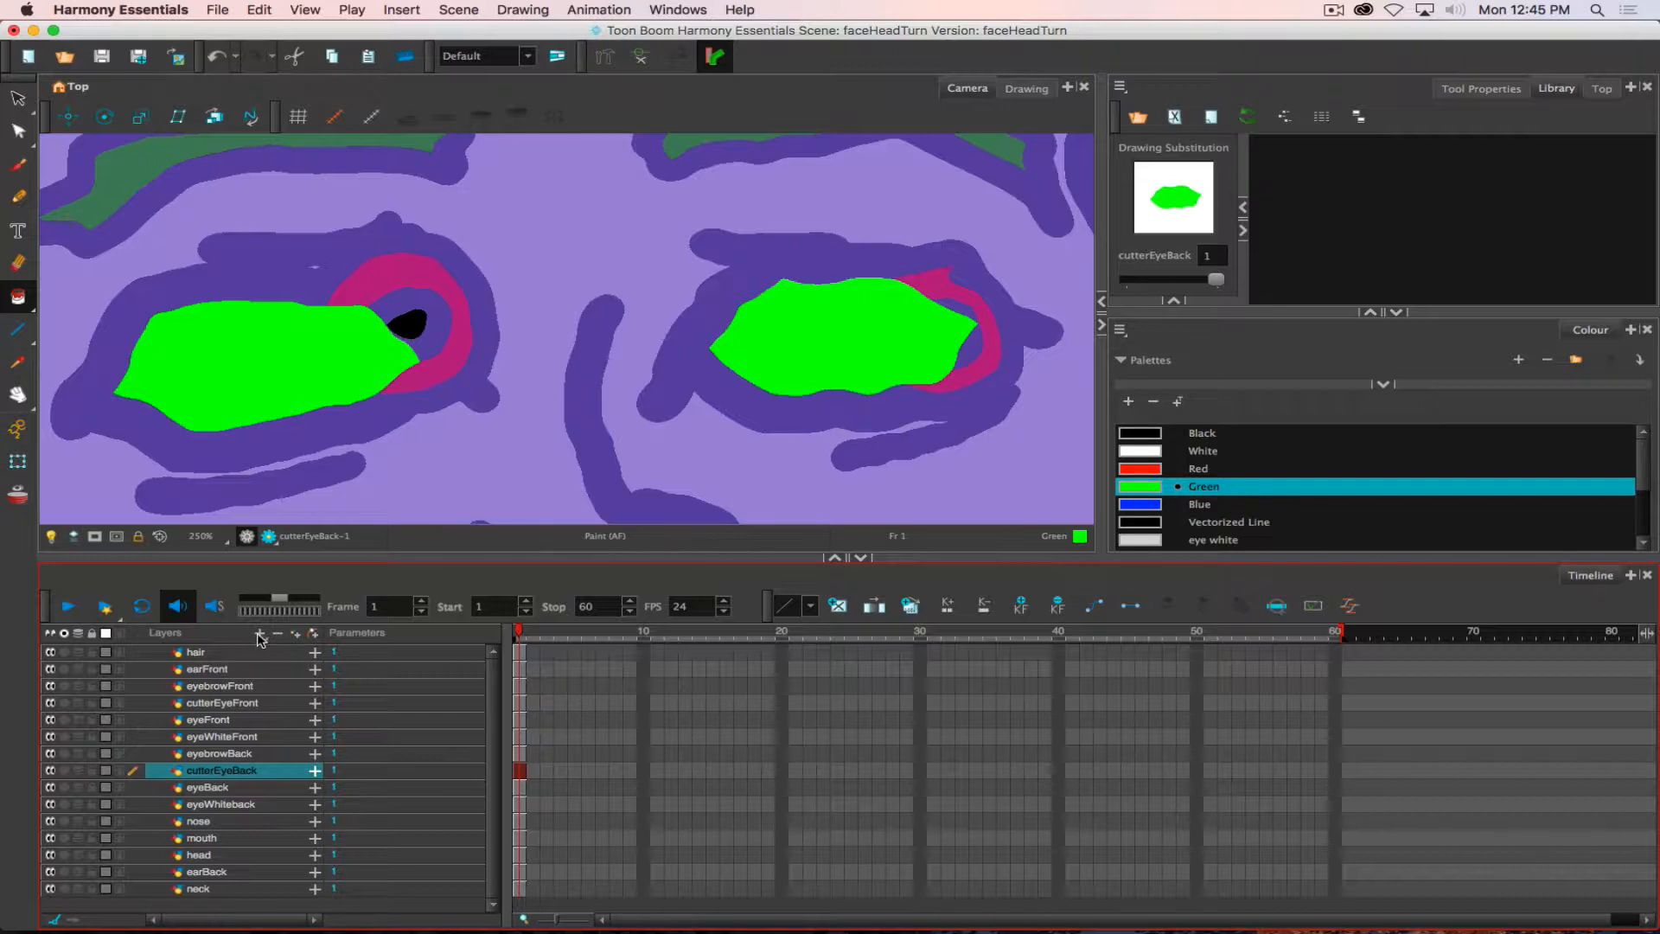
{"action": "left_click", "coordinate": [259, 633]}
{"action": "mouse_move", "coordinate": [299, 797]}
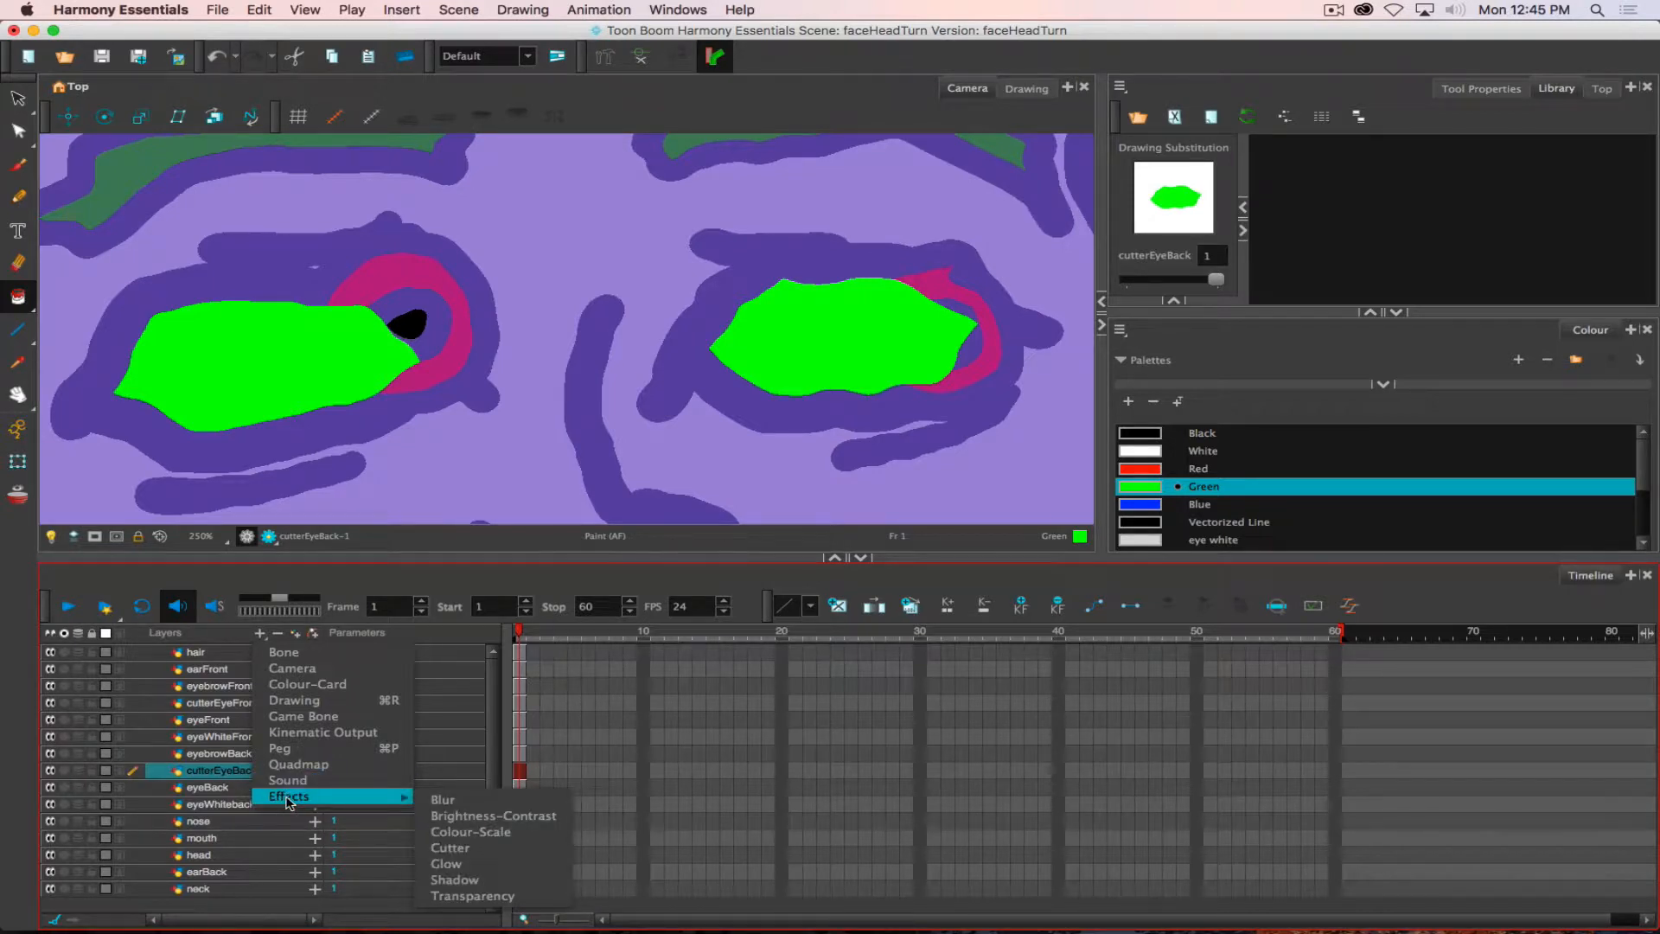
{"action": "left_click", "coordinate": [184, 772]}
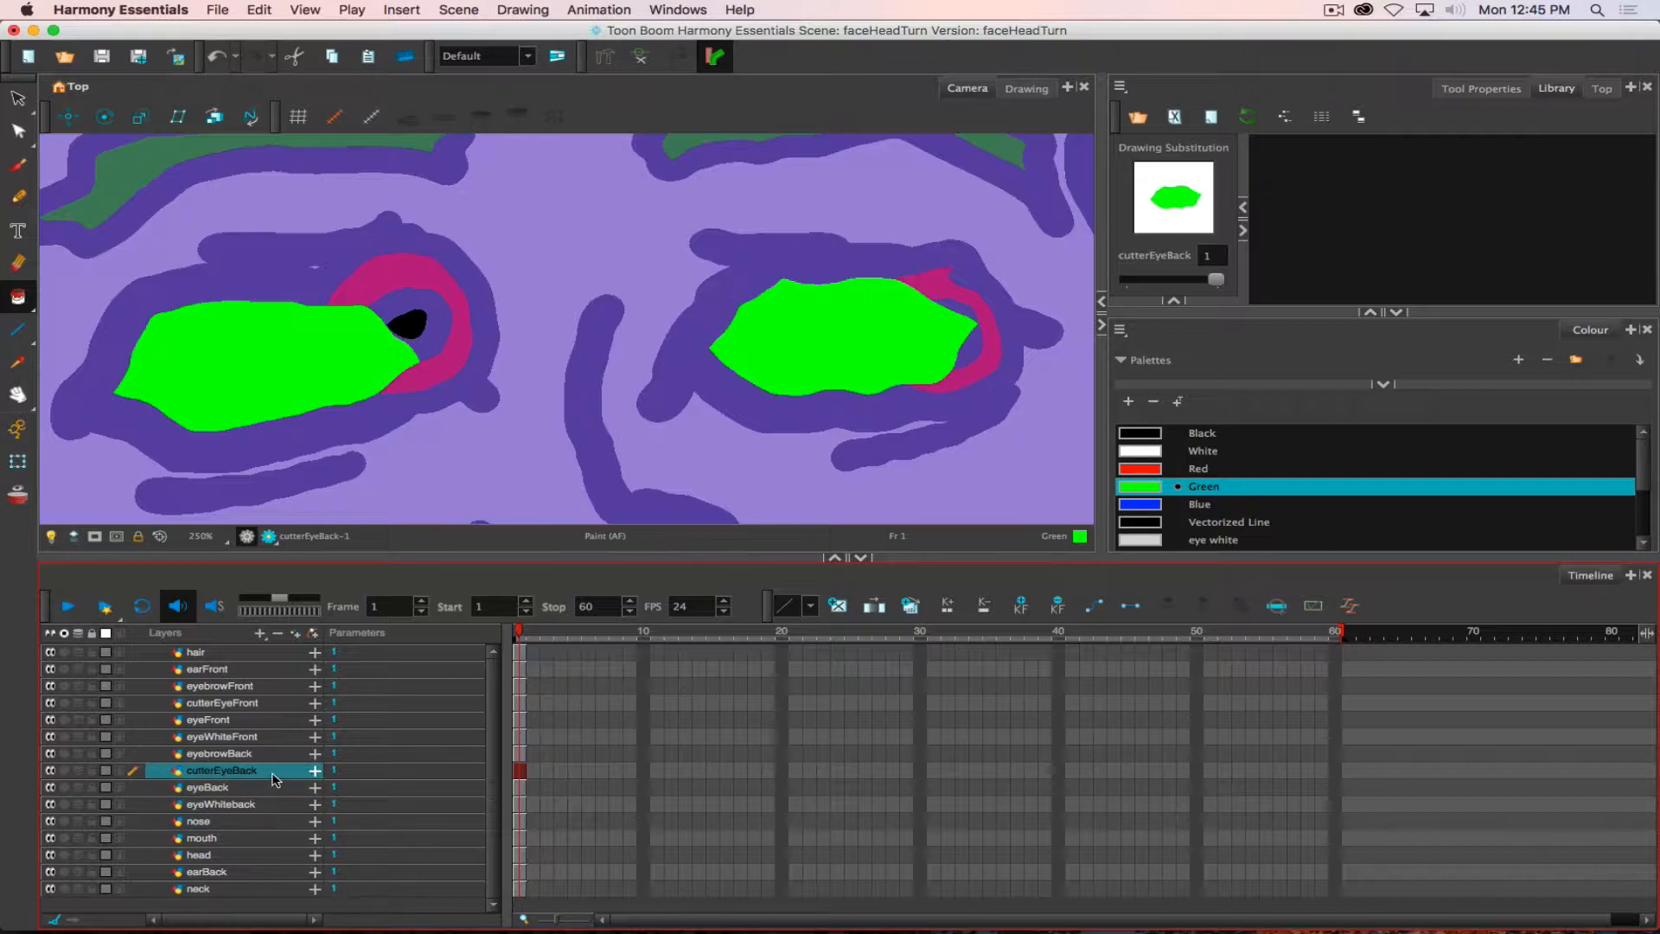
- Solo the eyeBack layer to check its iris drawing, and bring back the full face
{"action": "left_click", "coordinate": [204, 788]}
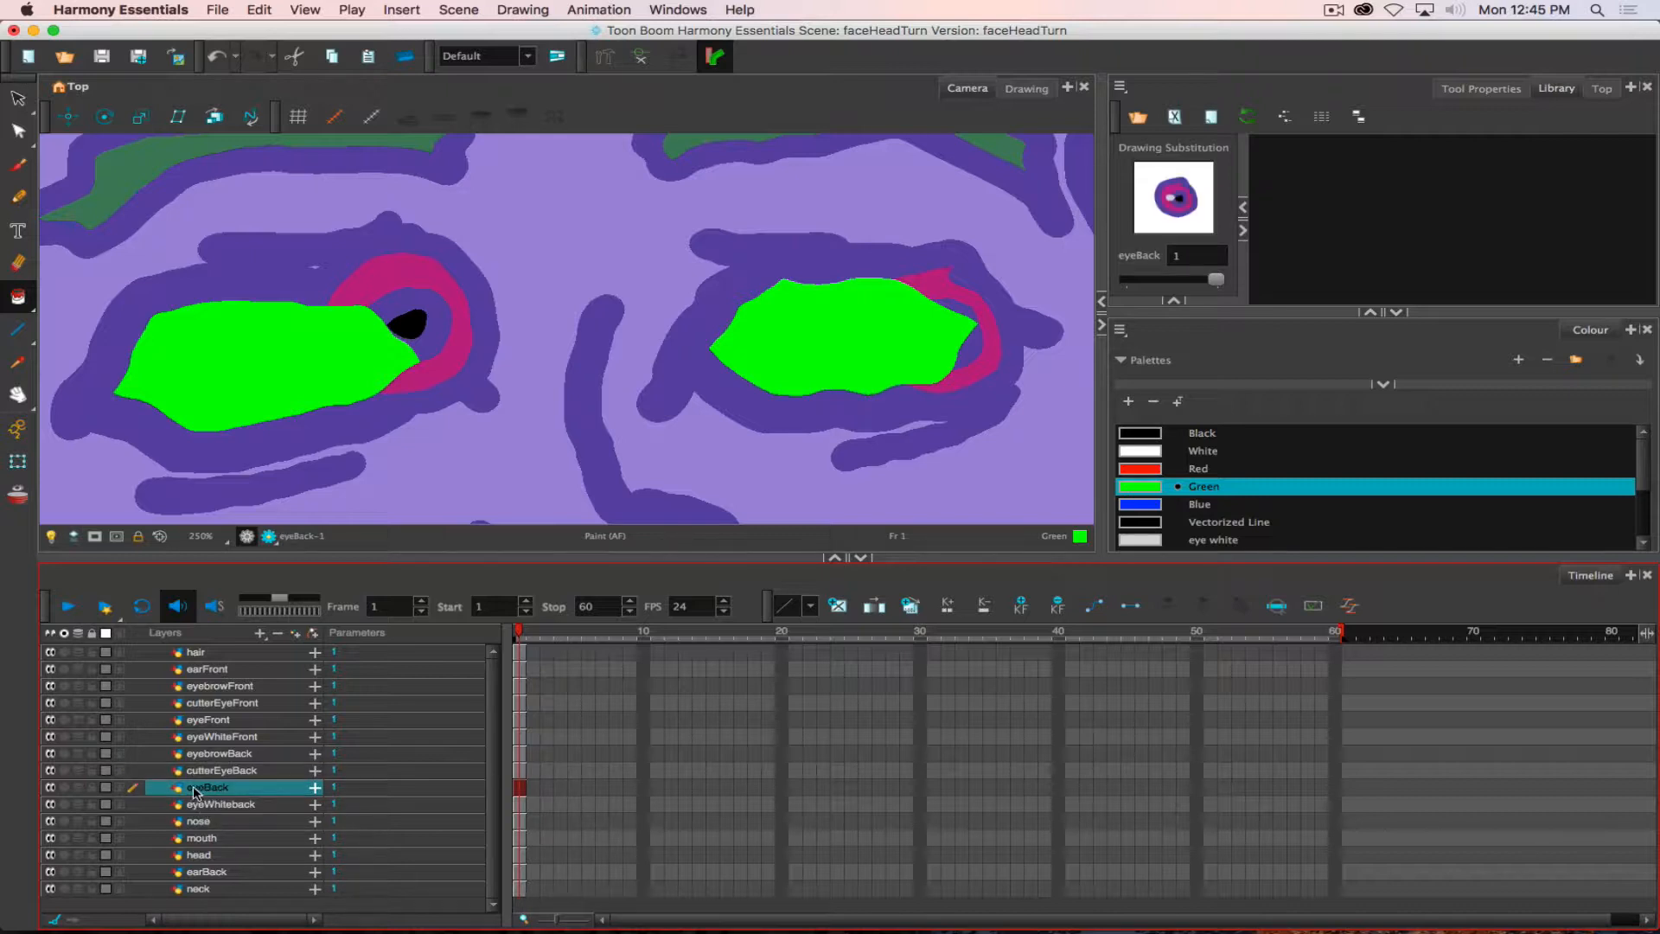
{"action": "left_click", "coordinate": [64, 788]}
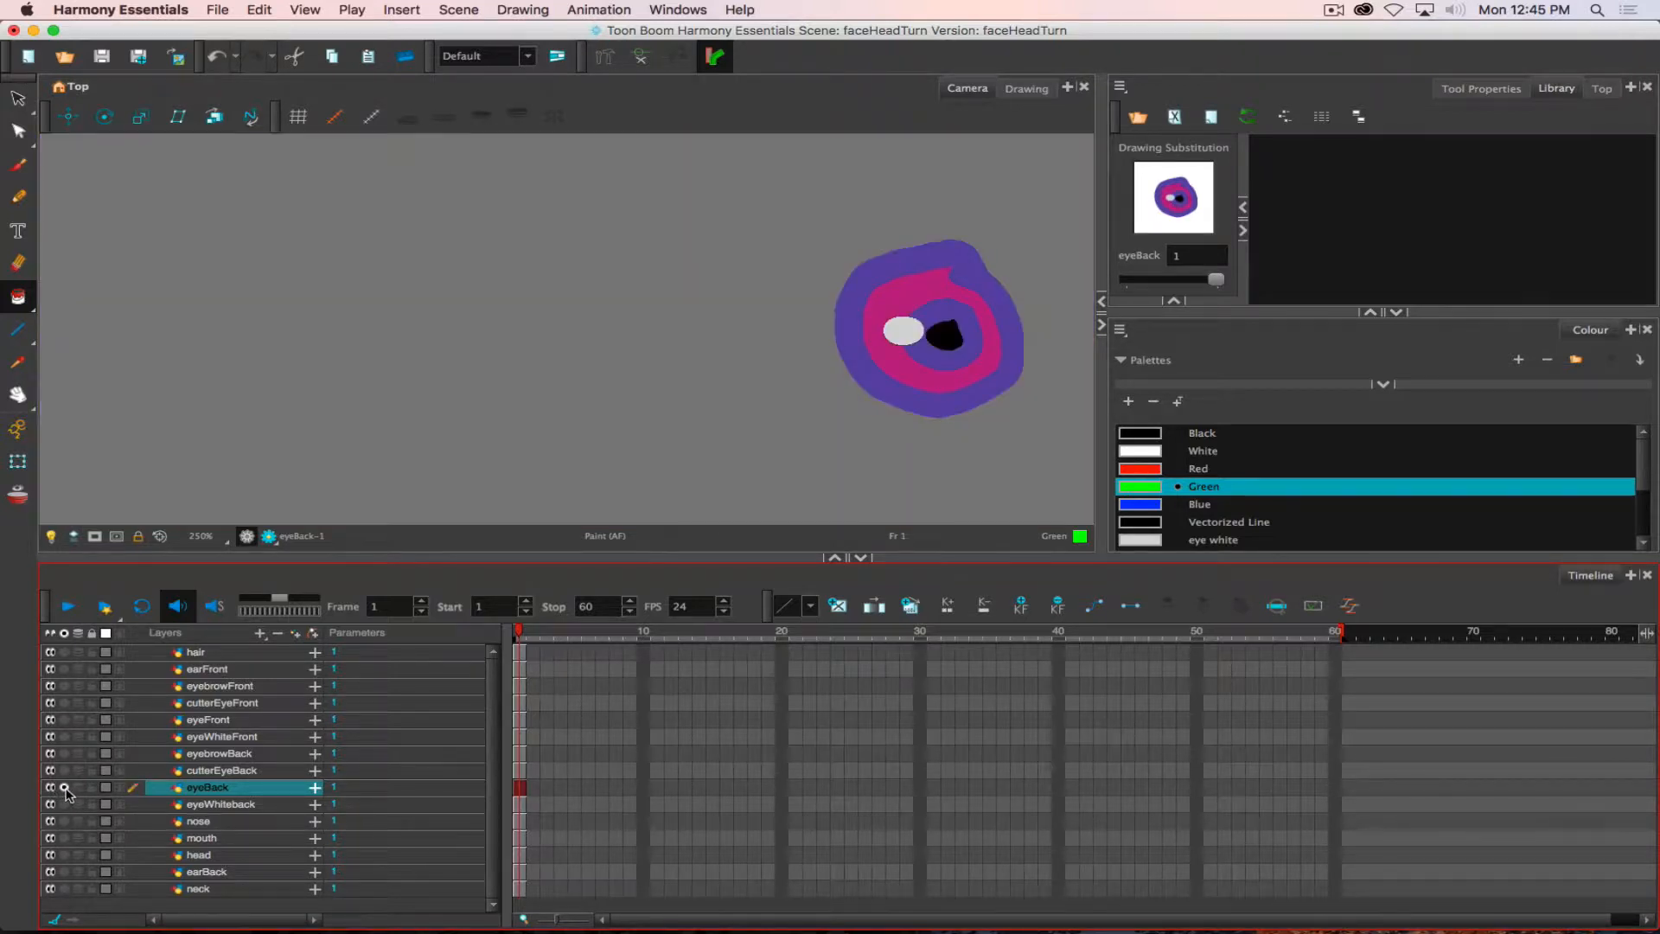
{"action": "left_click", "coordinate": [64, 788]}
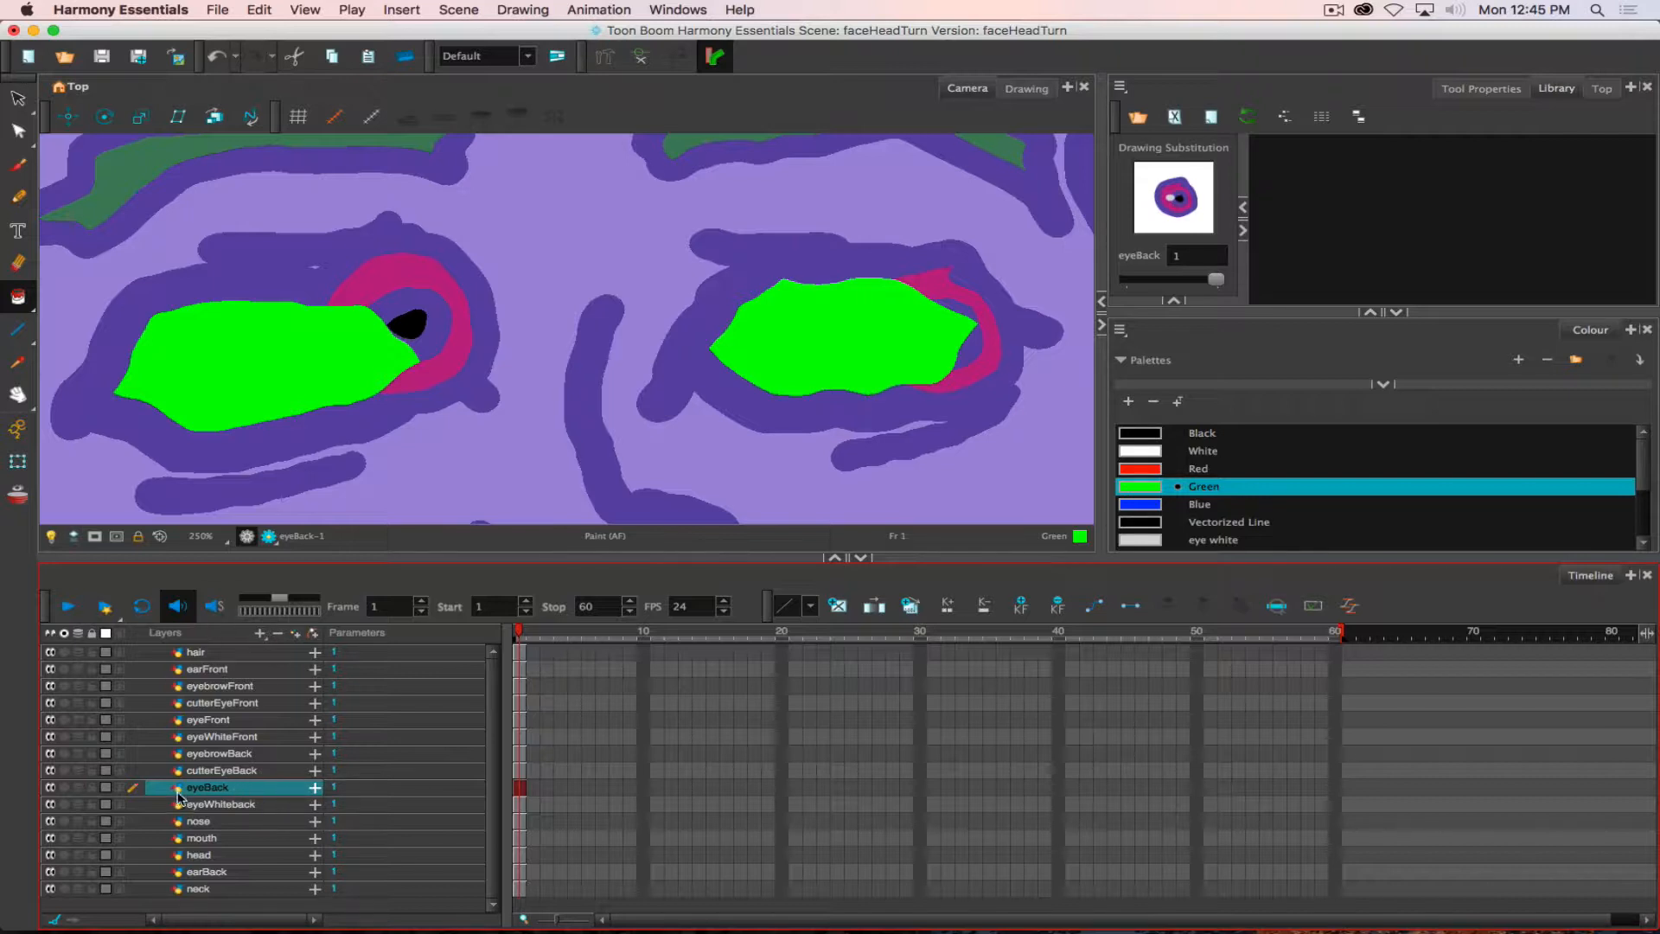
- Look through the matte, position, rotation, scale and skew parameters of the eyeBack layer
{"action": "left_click", "coordinate": [315, 787]}
{"action": "left_click", "coordinate": [314, 787]}
{"action": "left_click", "coordinate": [316, 787]}
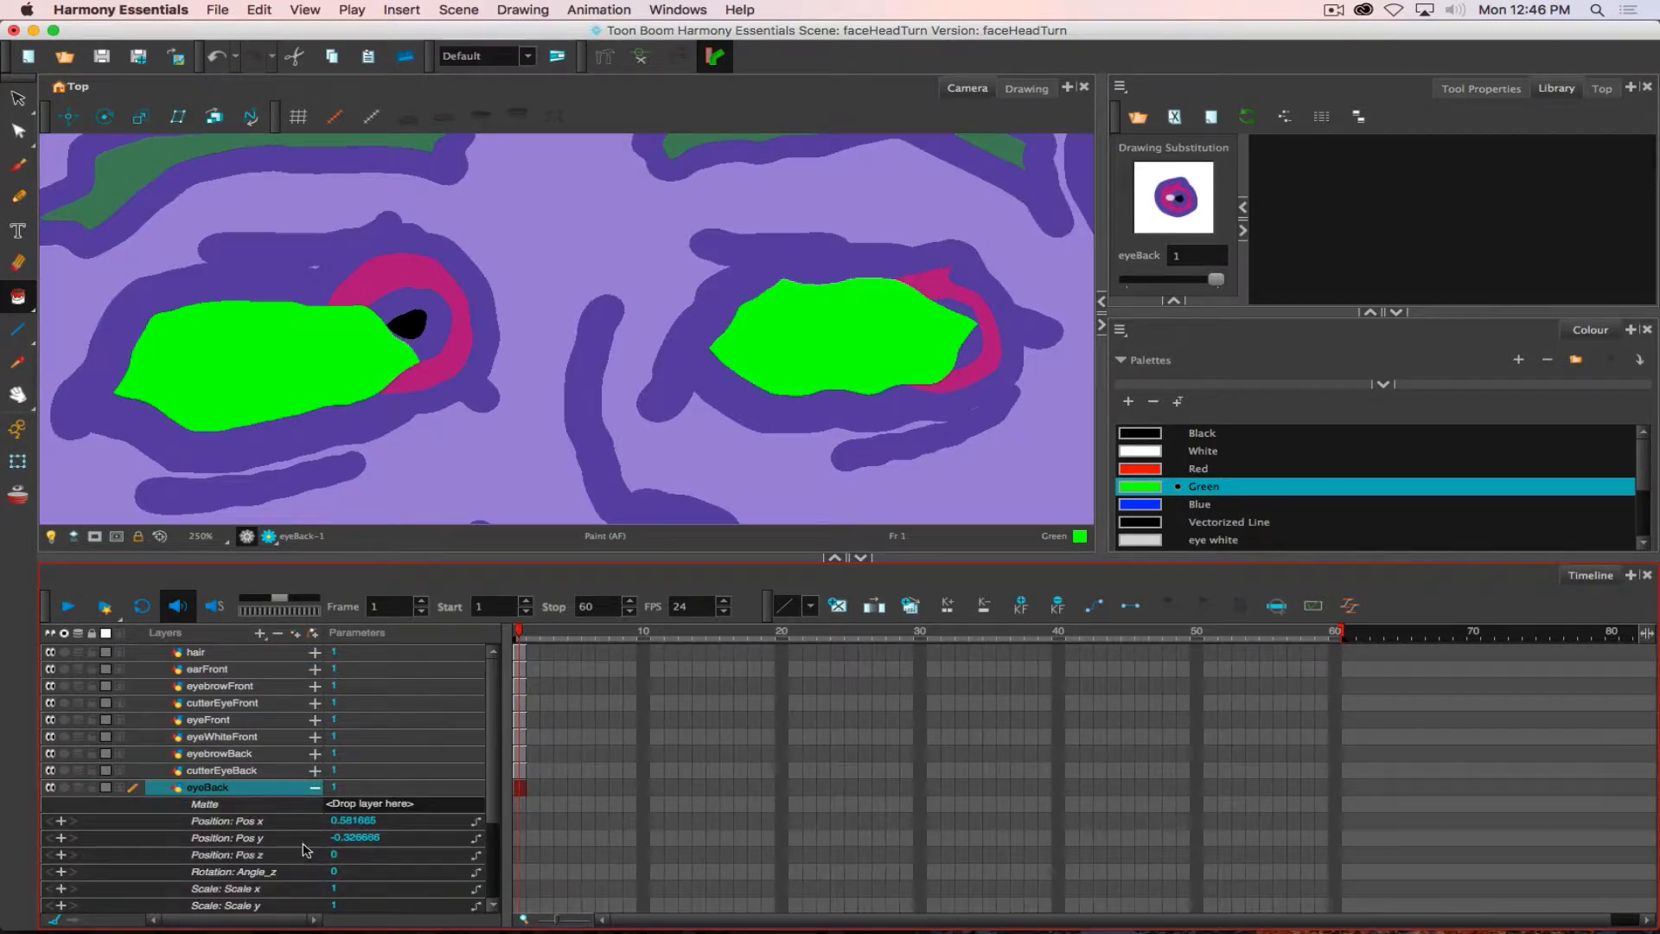
{"action": "scroll", "coordinate": [162, 839], "scroll_direction": "down", "scroll_amount": 3}
{"action": "scroll", "coordinate": [164, 839], "scroll_direction": "down", "scroll_amount": 1}
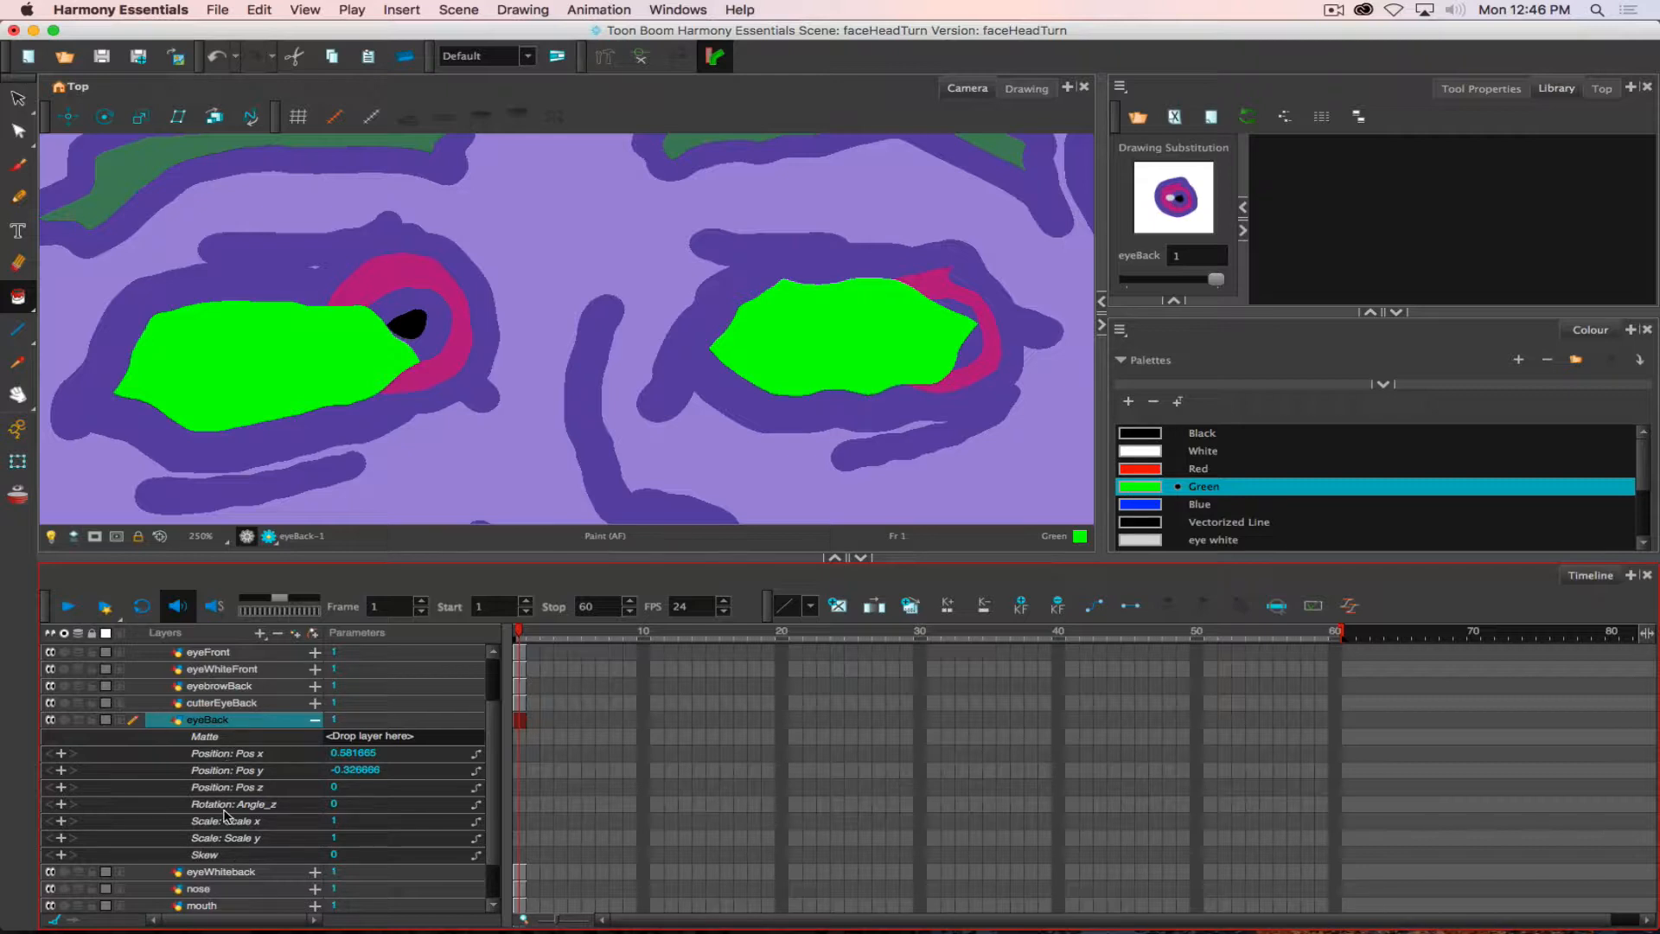
{"action": "left_click", "coordinate": [316, 723]}
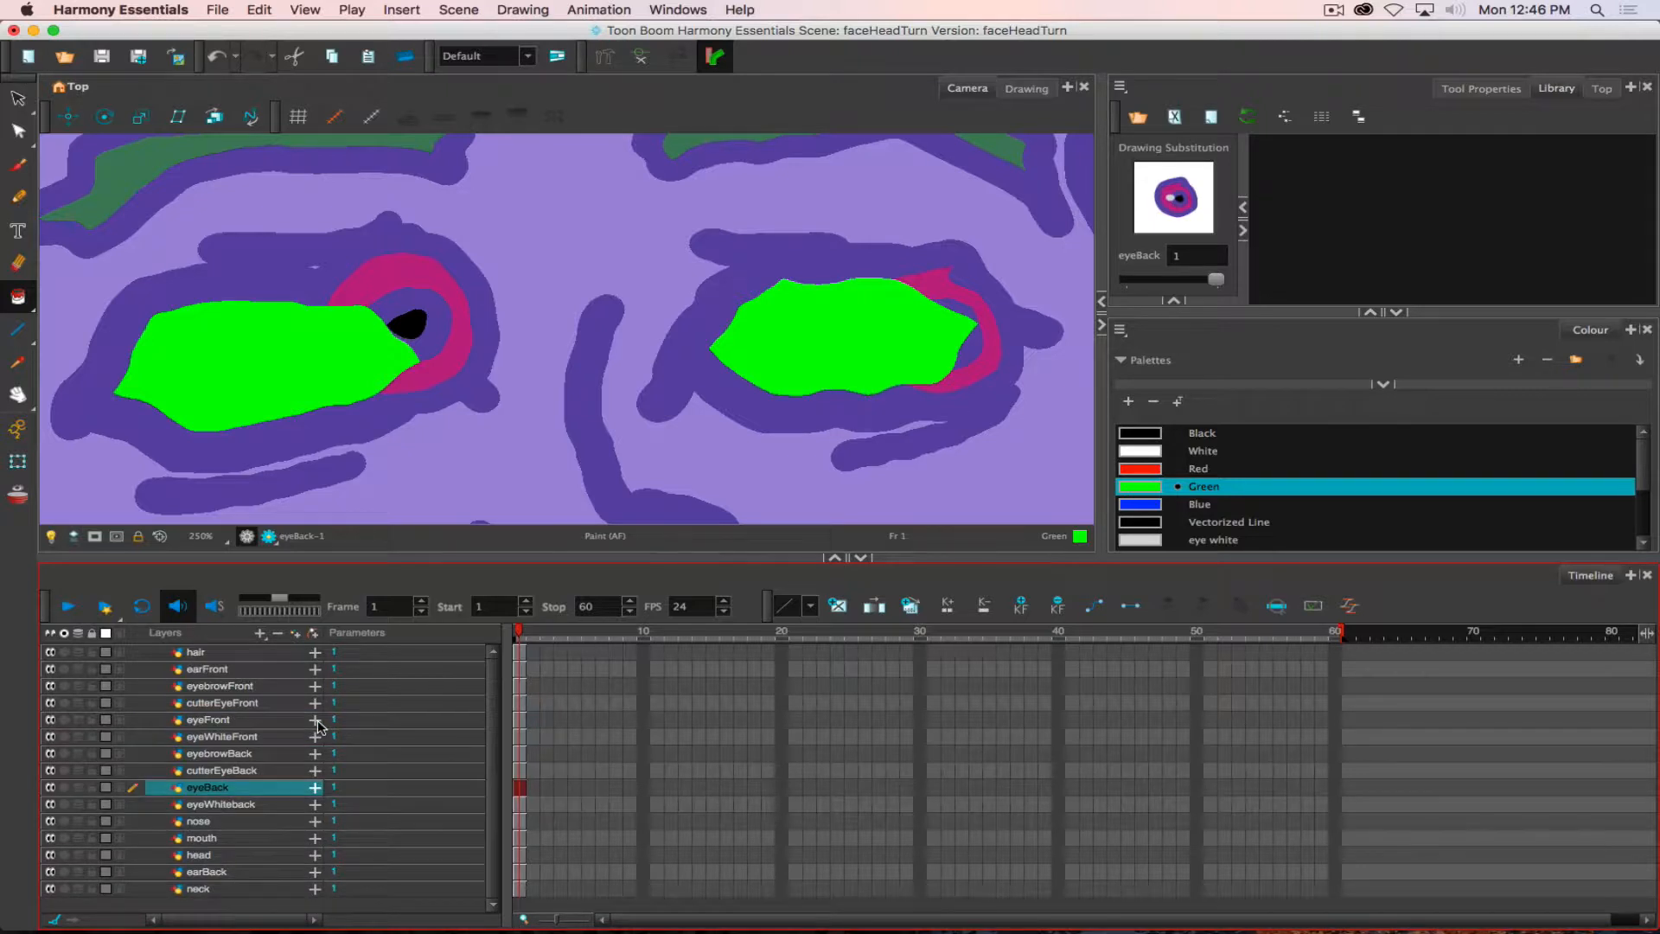
{"action": "left_click", "coordinate": [316, 788]}
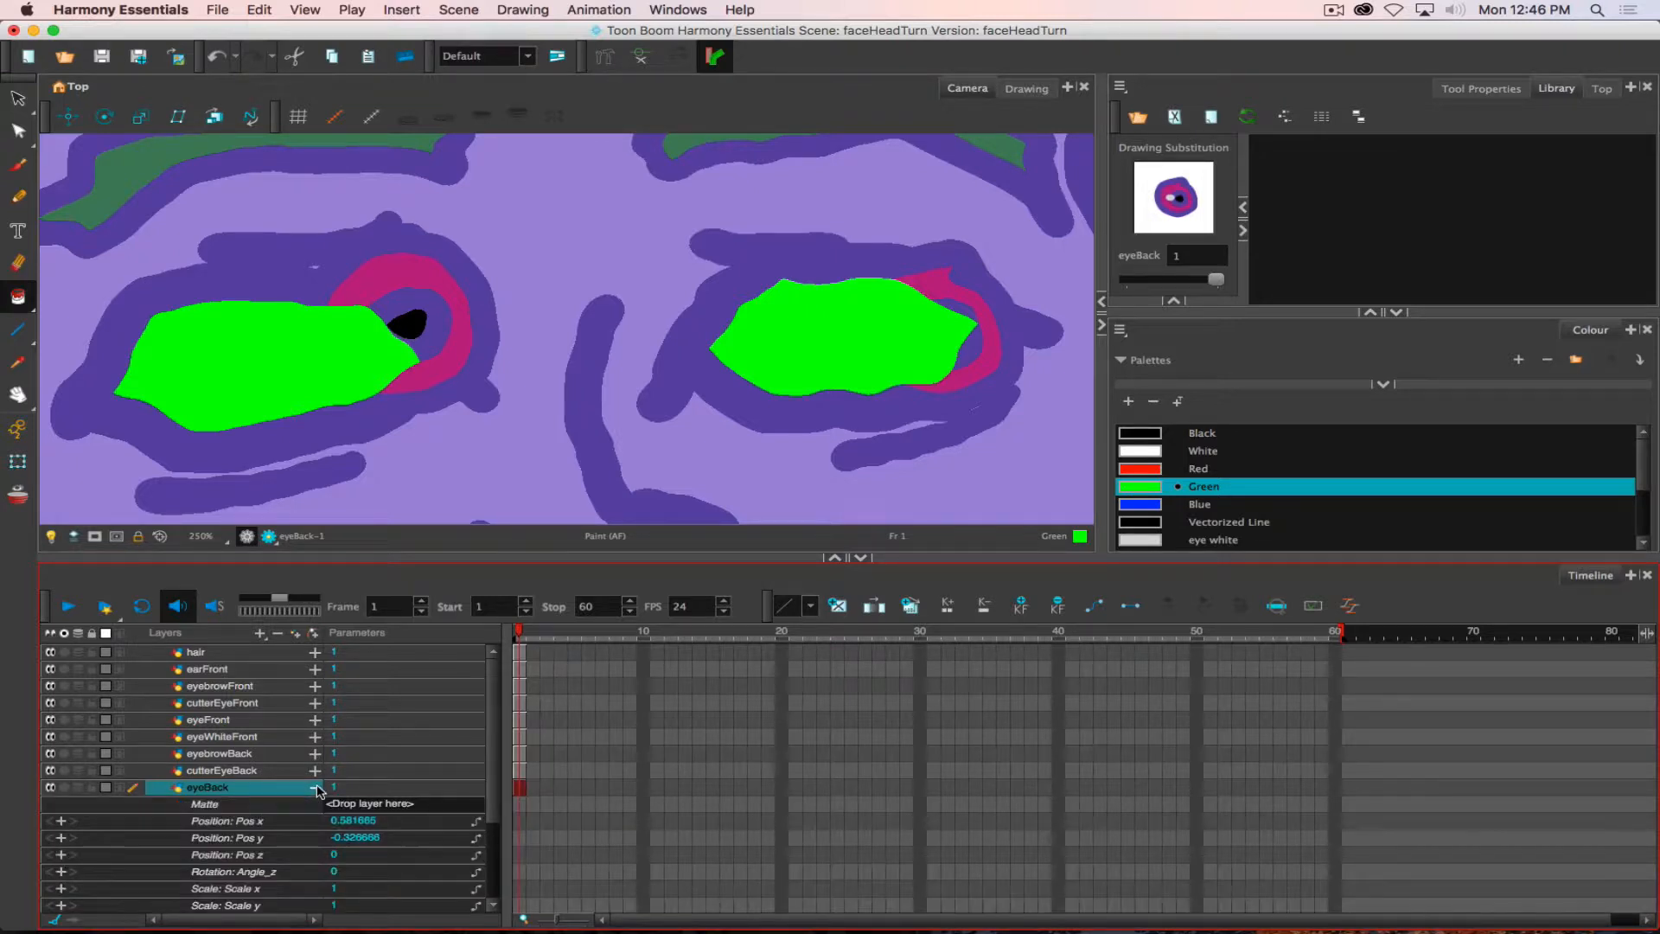
{"action": "scroll", "coordinate": [250, 804], "scroll_direction": "down", "scroll_amount": 3}
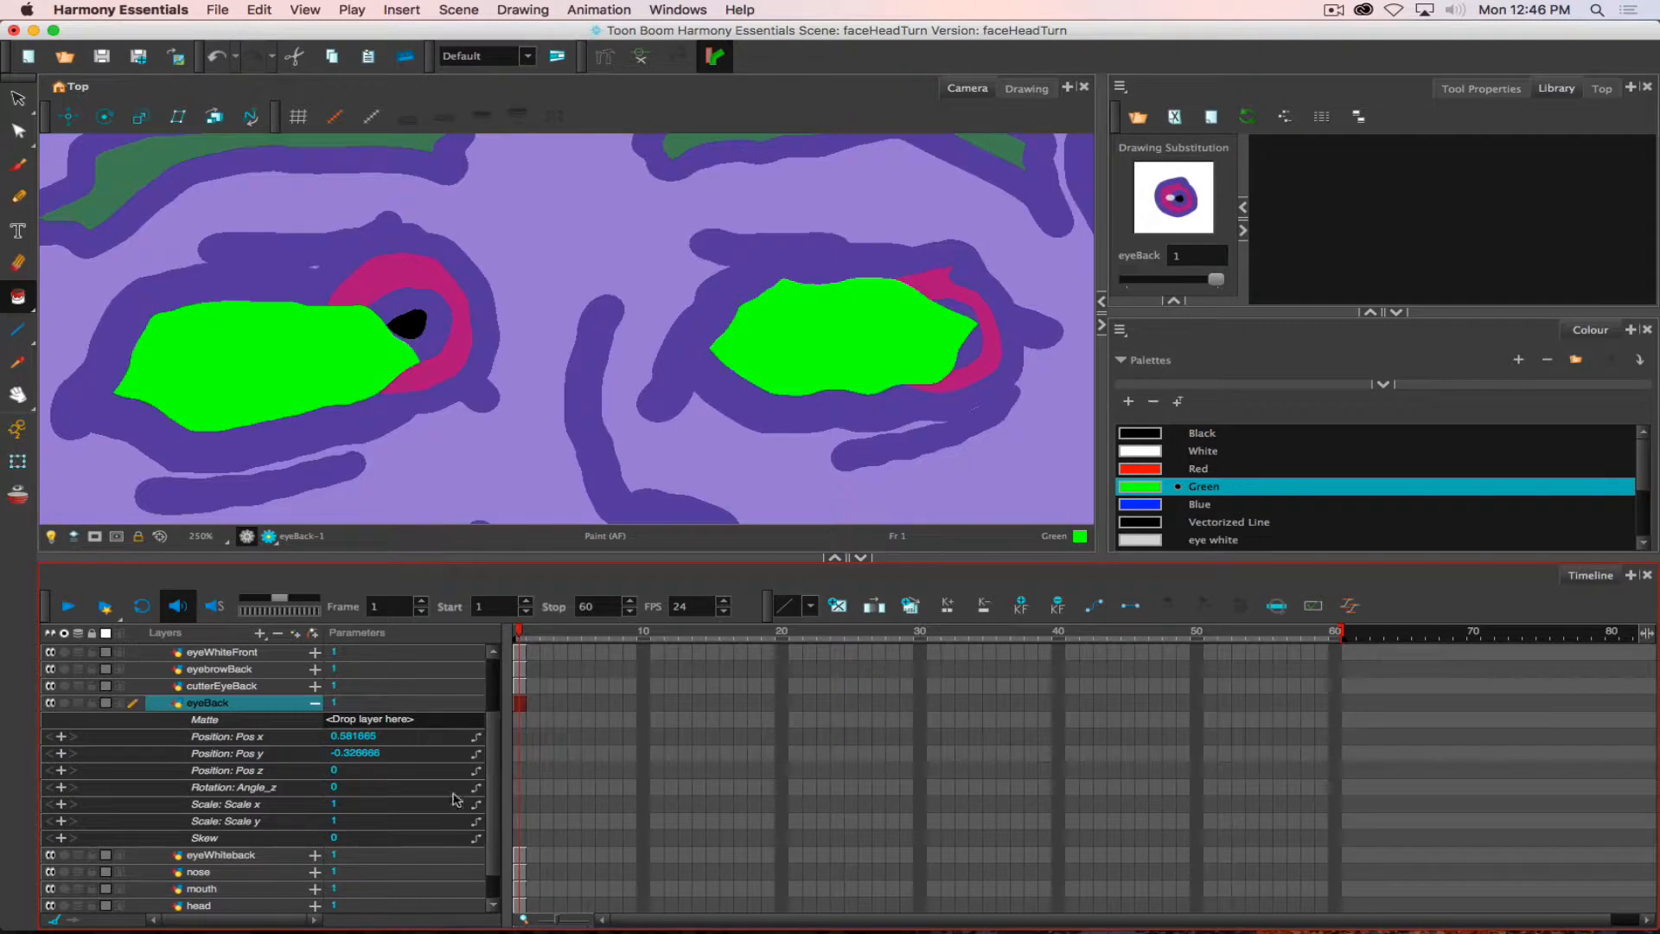
{"action": "left_click", "coordinate": [316, 706]}
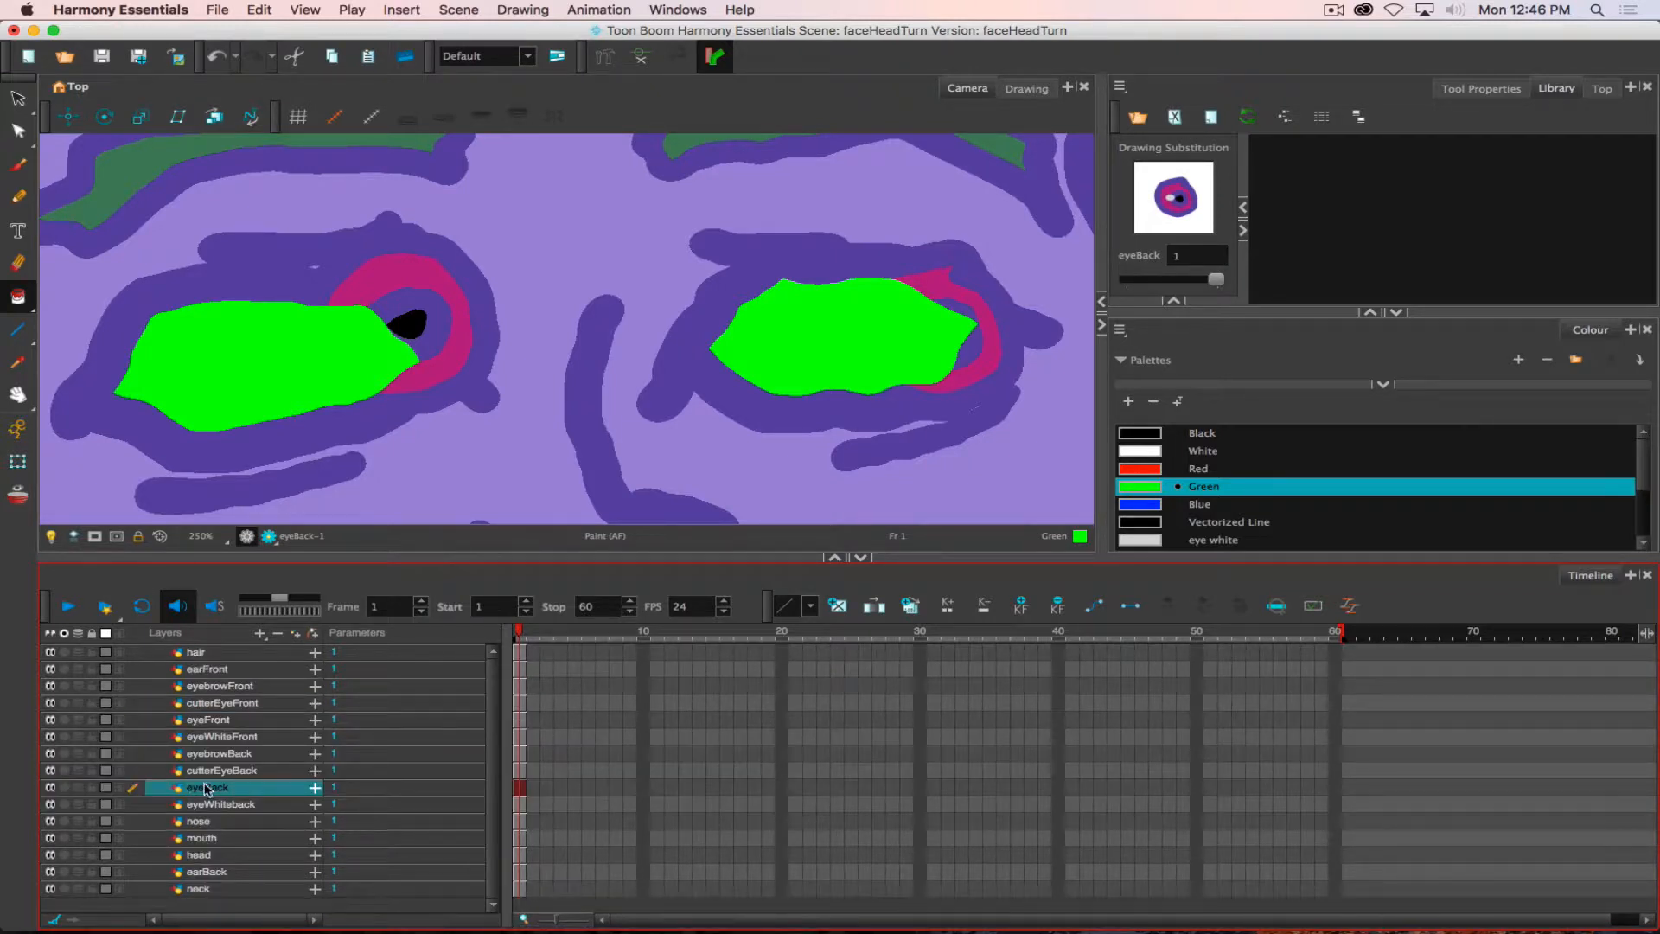
- Add a Cutter effect to the eyeBack layer and expand the effect's Matte parameter
{"action": "left_click", "coordinate": [260, 633]}
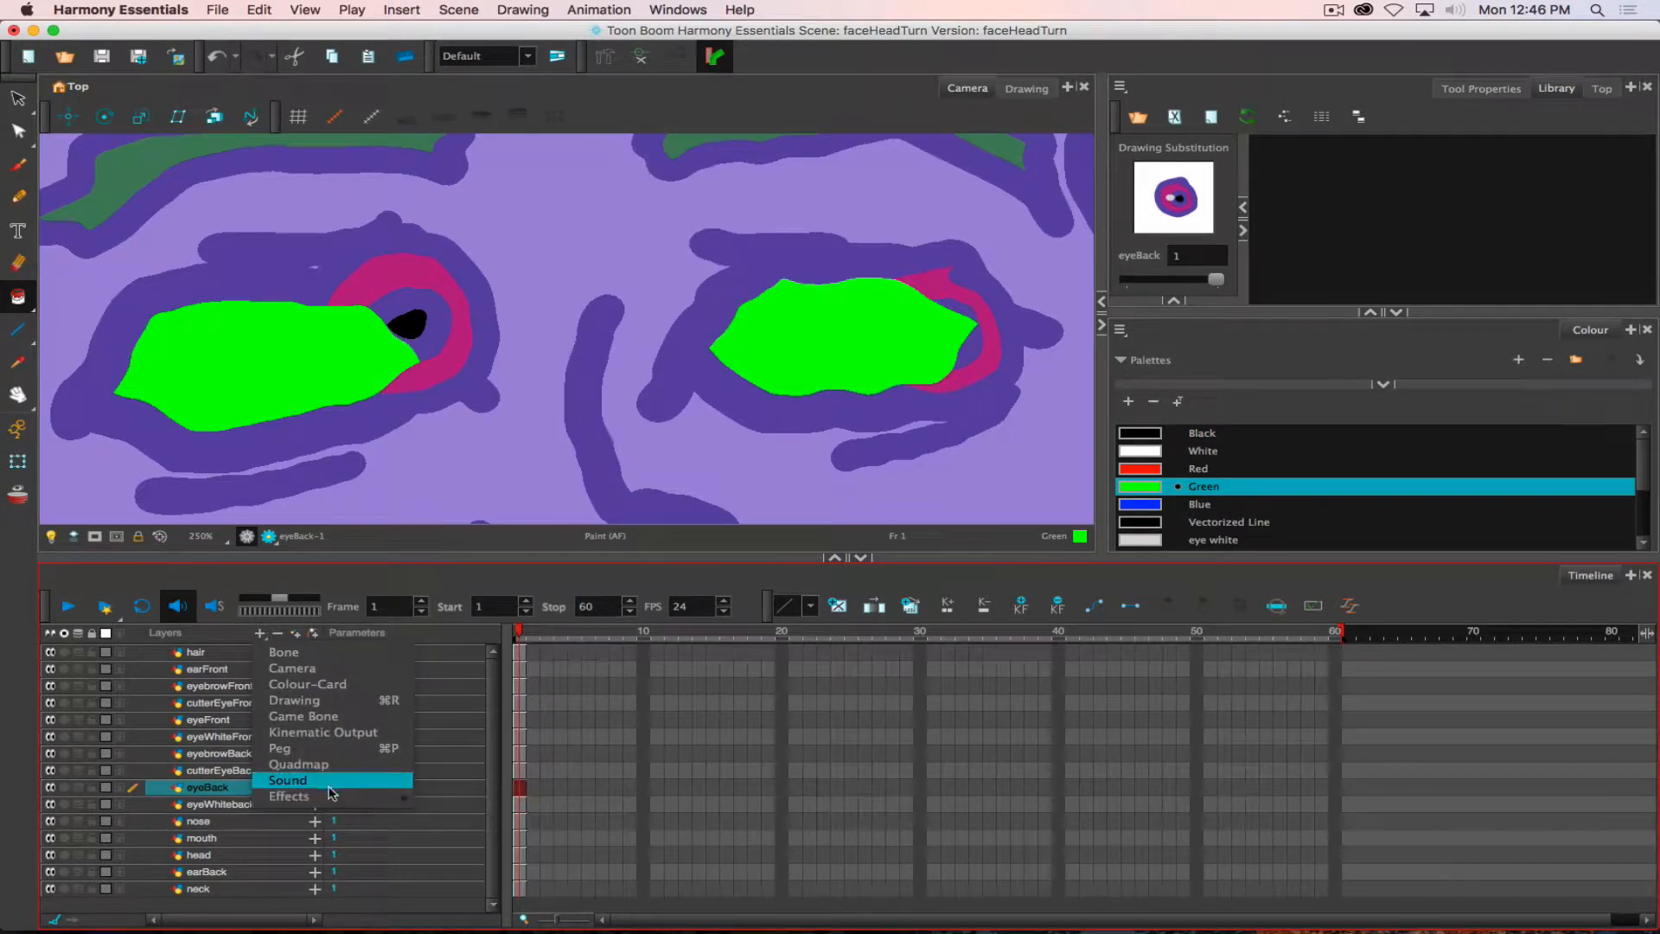
{"action": "mouse_move", "coordinate": [332, 797]}
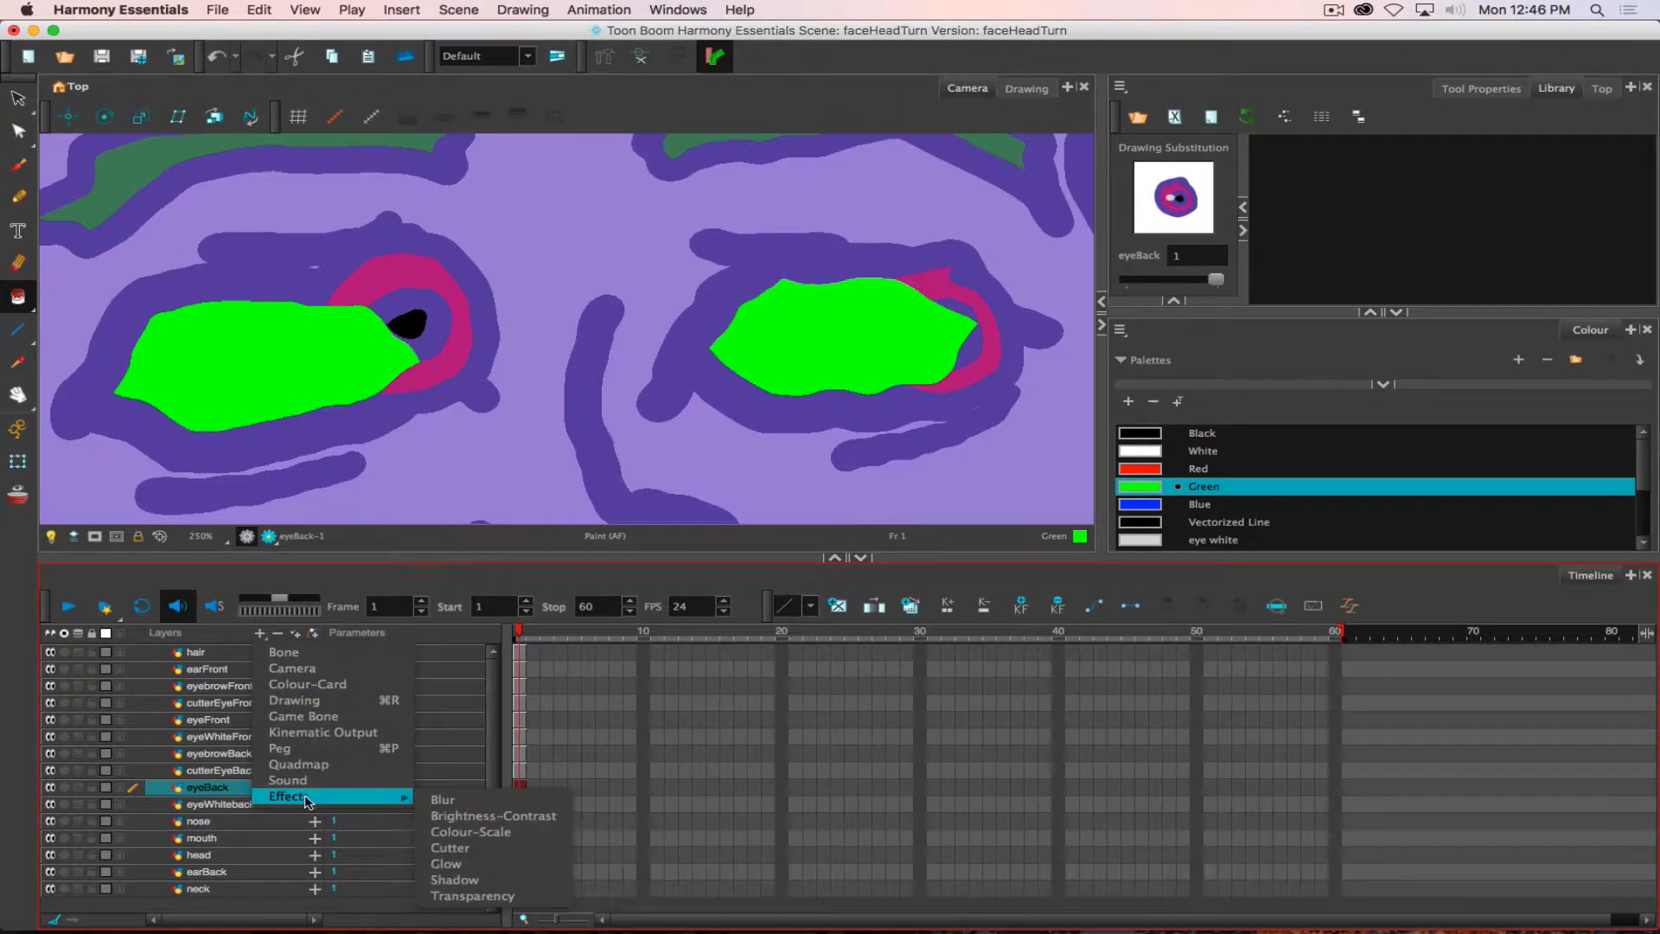
{"action": "left_click", "coordinate": [481, 853]}
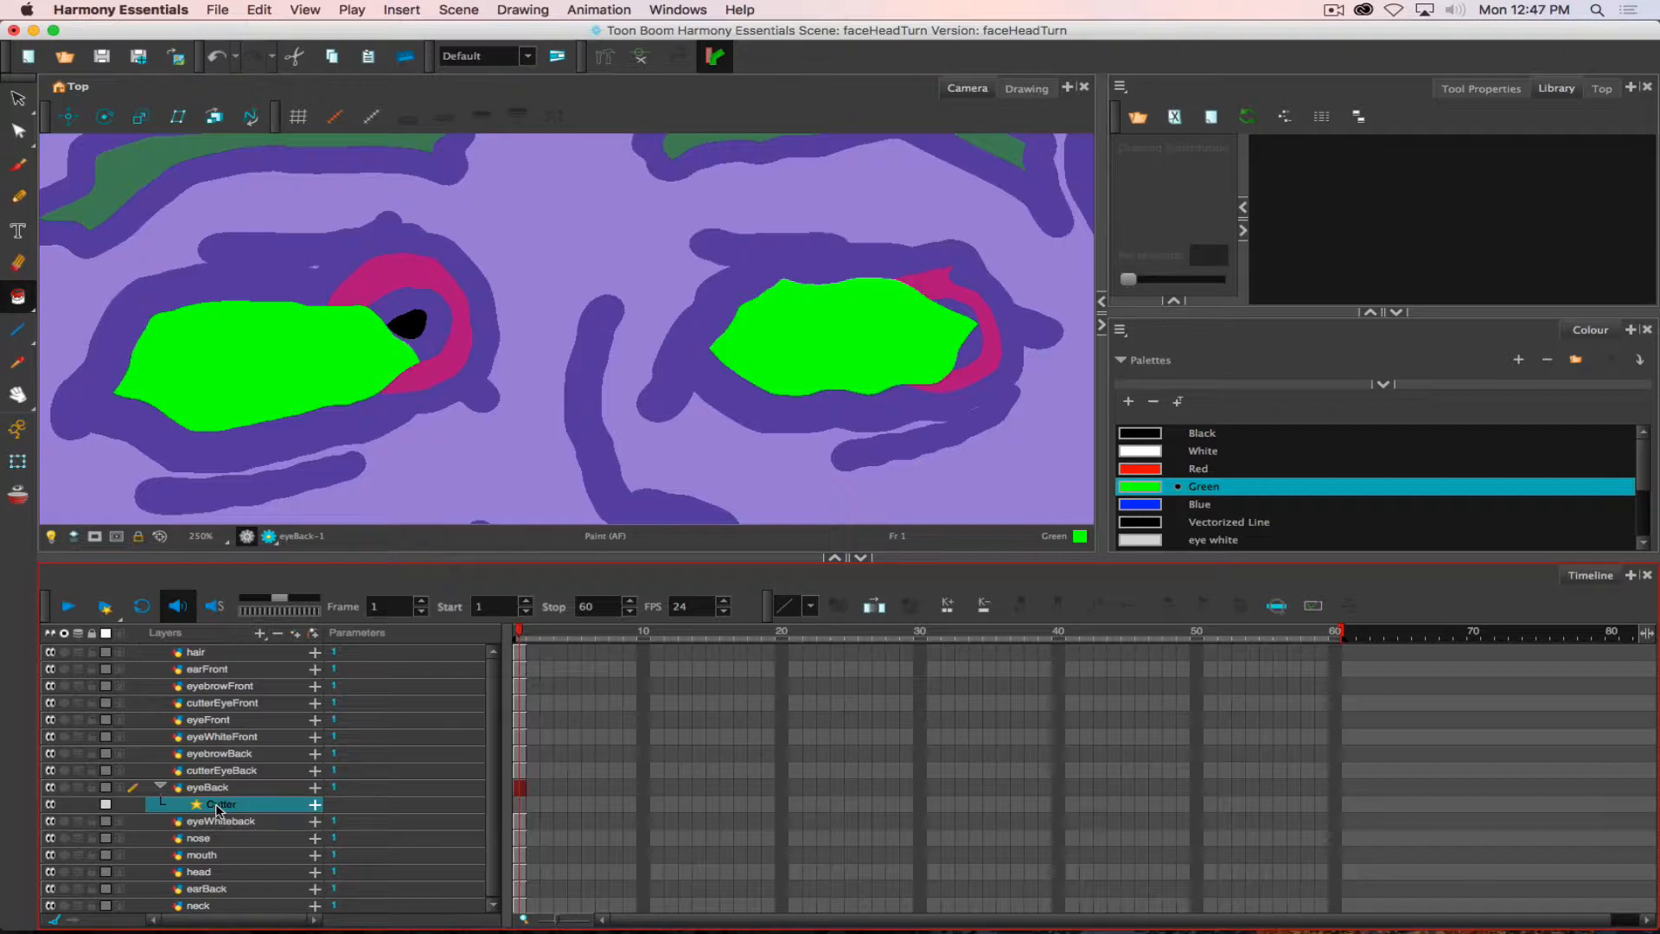
{"action": "double_click", "coordinate": [213, 804]}
{"action": "left_click", "coordinate": [316, 806]}
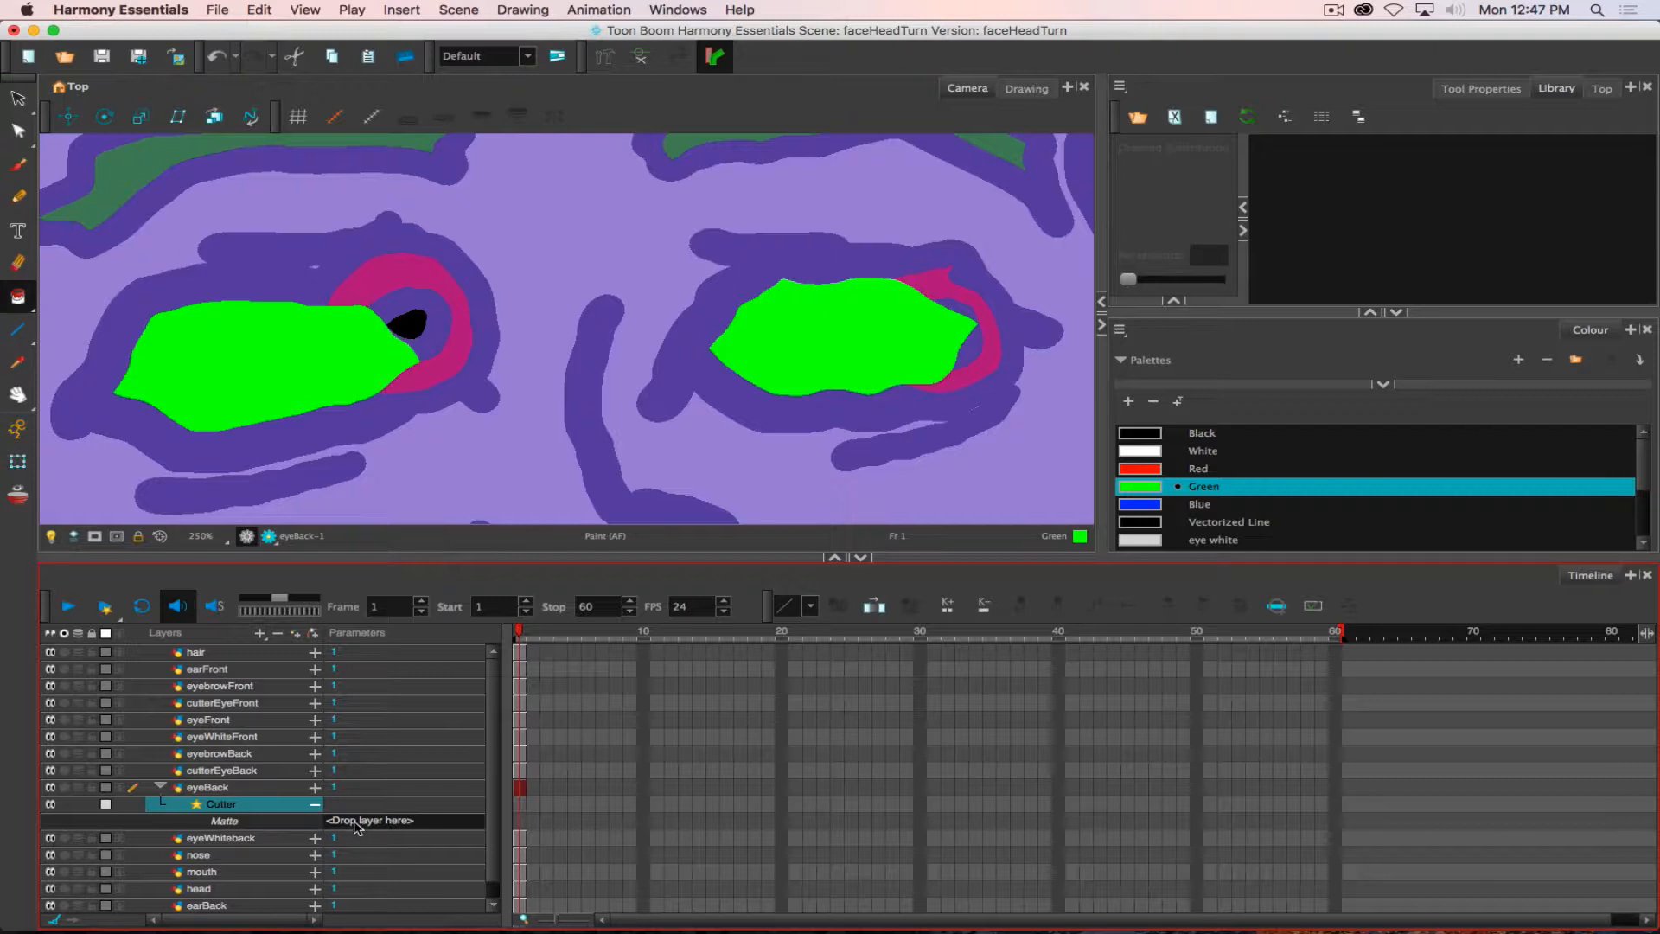
- Add a Cutter effect to the eyeFront layer and expand the effect's Matte parameter
{"action": "left_click", "coordinate": [215, 721]}
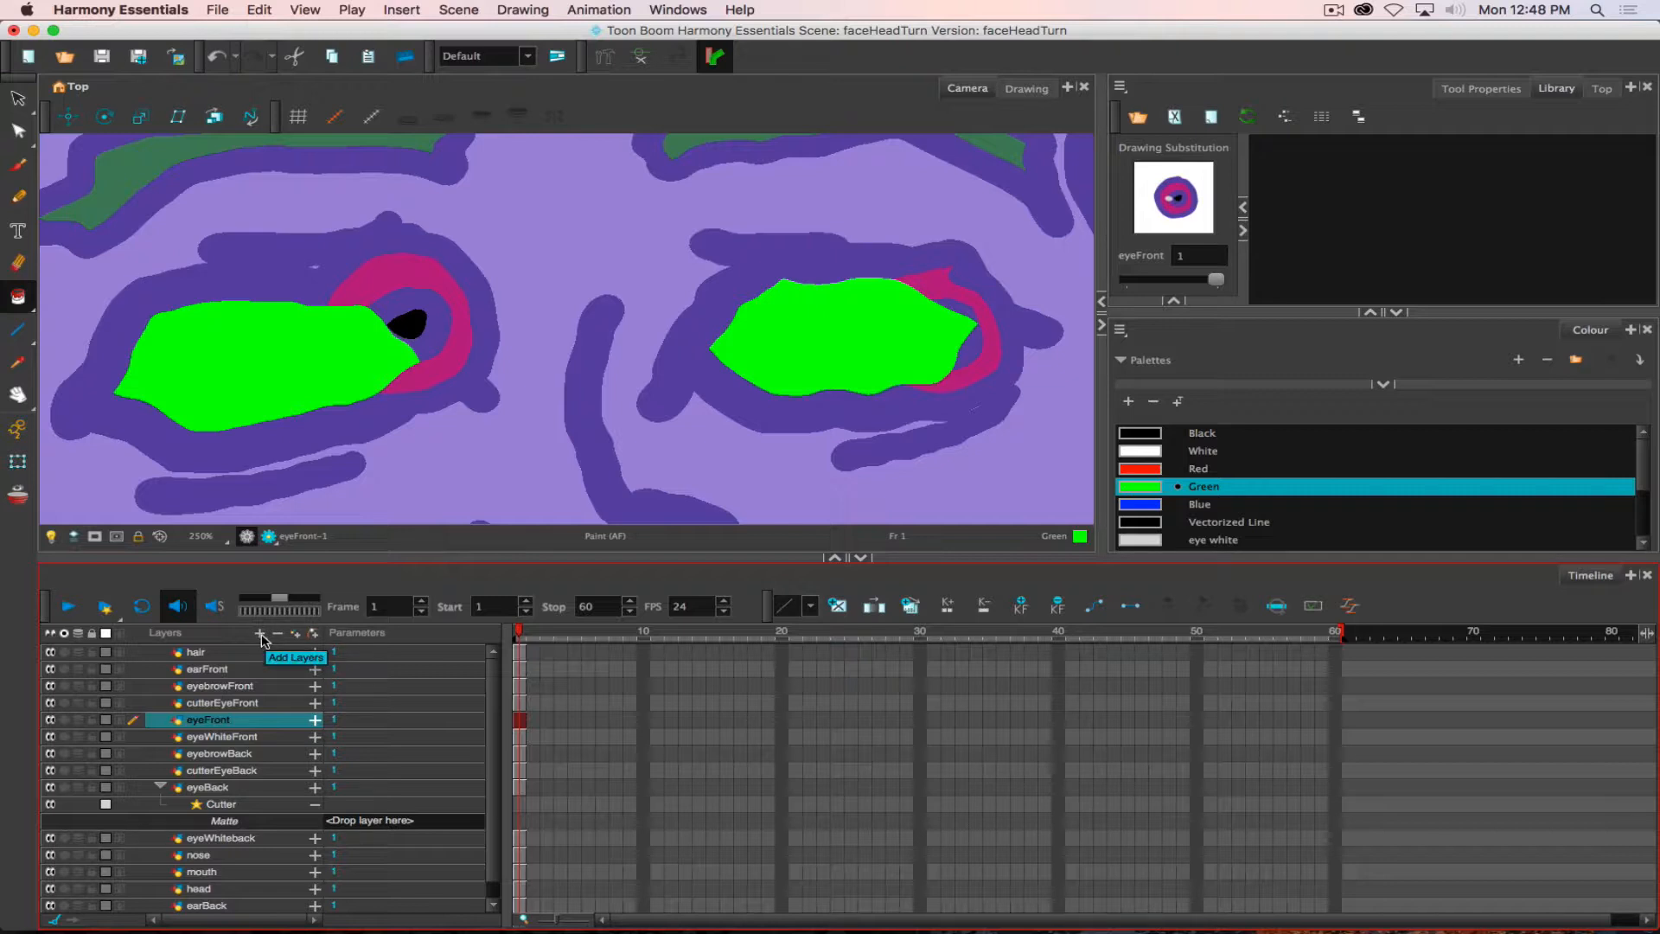
{"action": "left_click", "coordinate": [261, 638]}
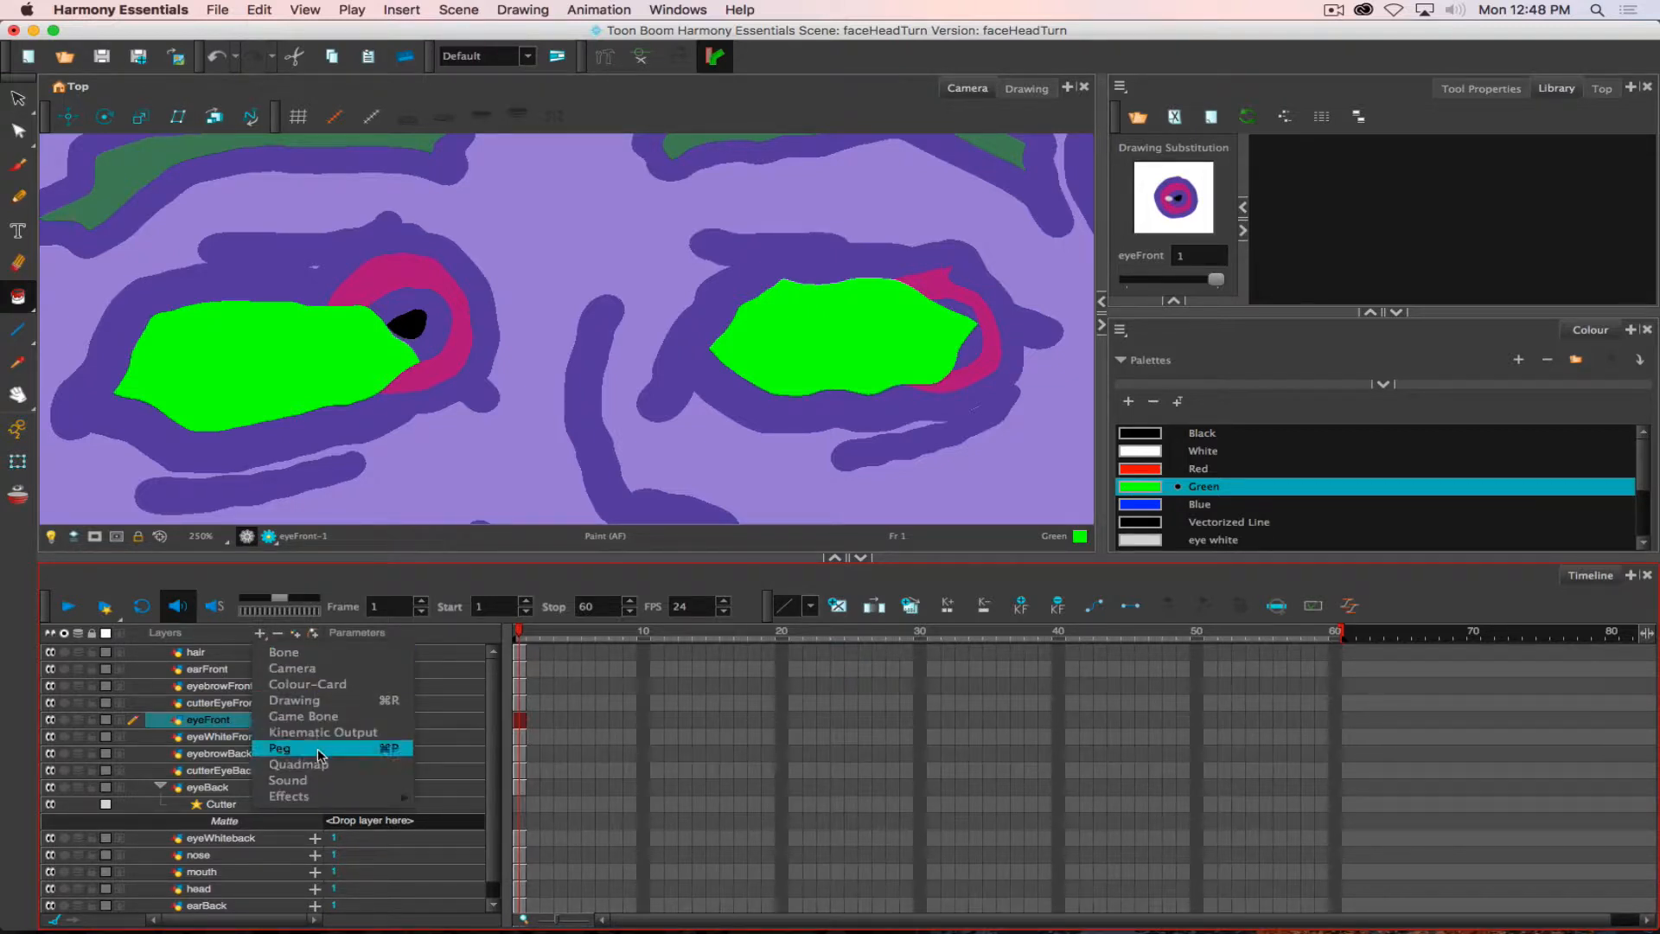
{"action": "mouse_move", "coordinate": [317, 800]}
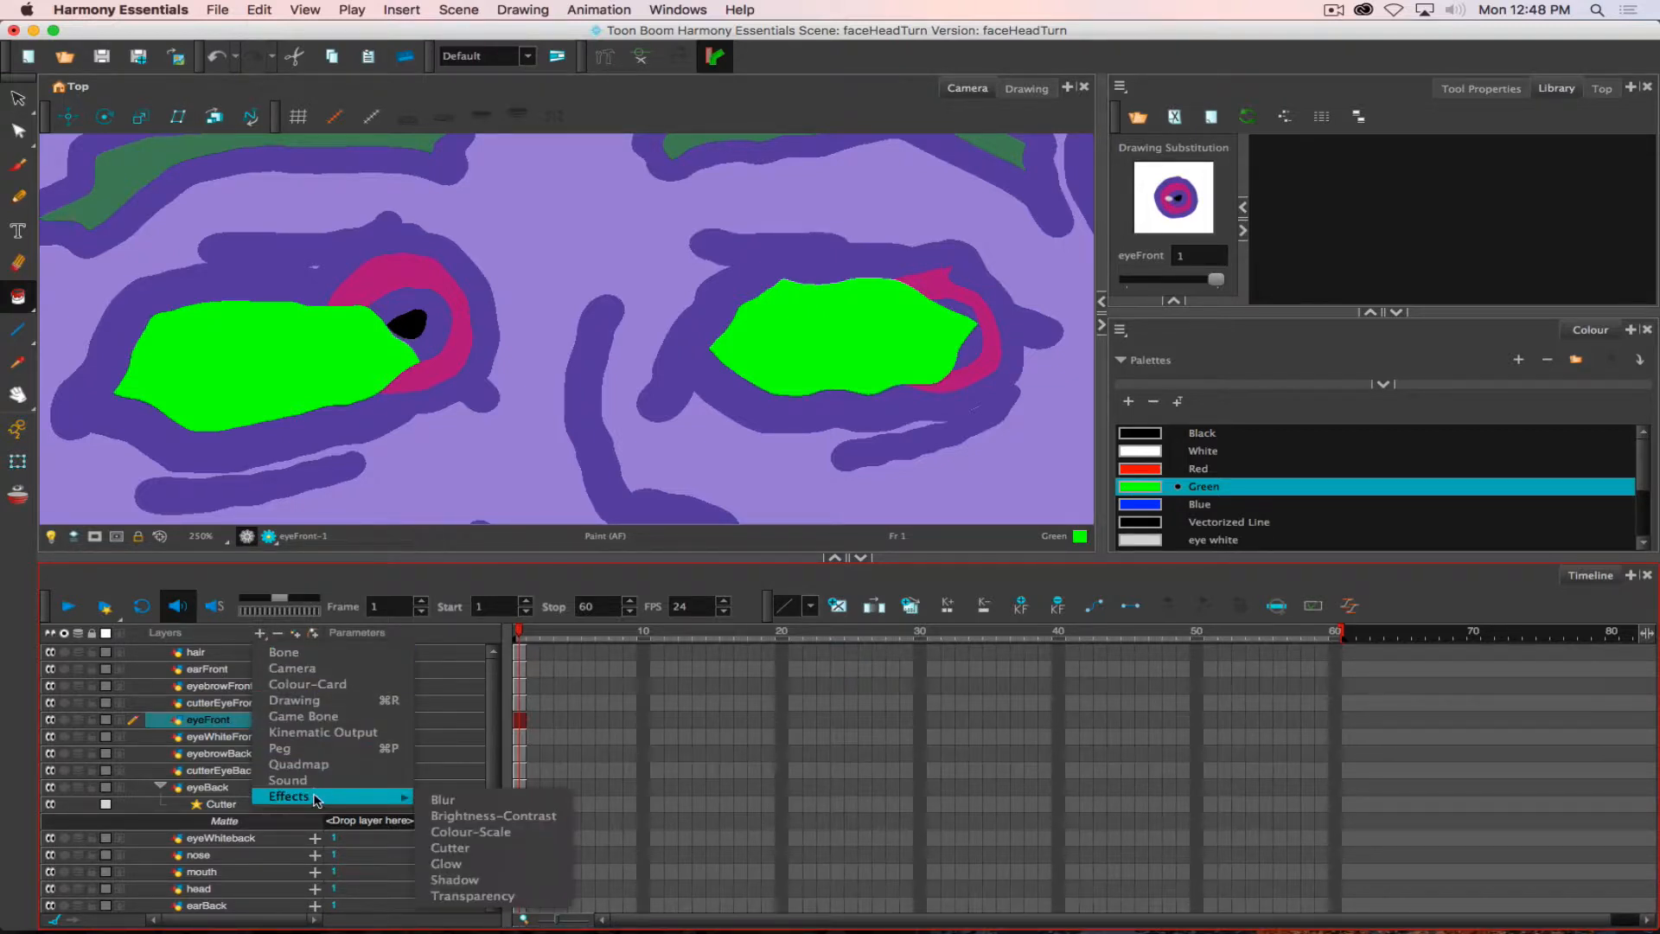
{"action": "left_click", "coordinate": [467, 851]}
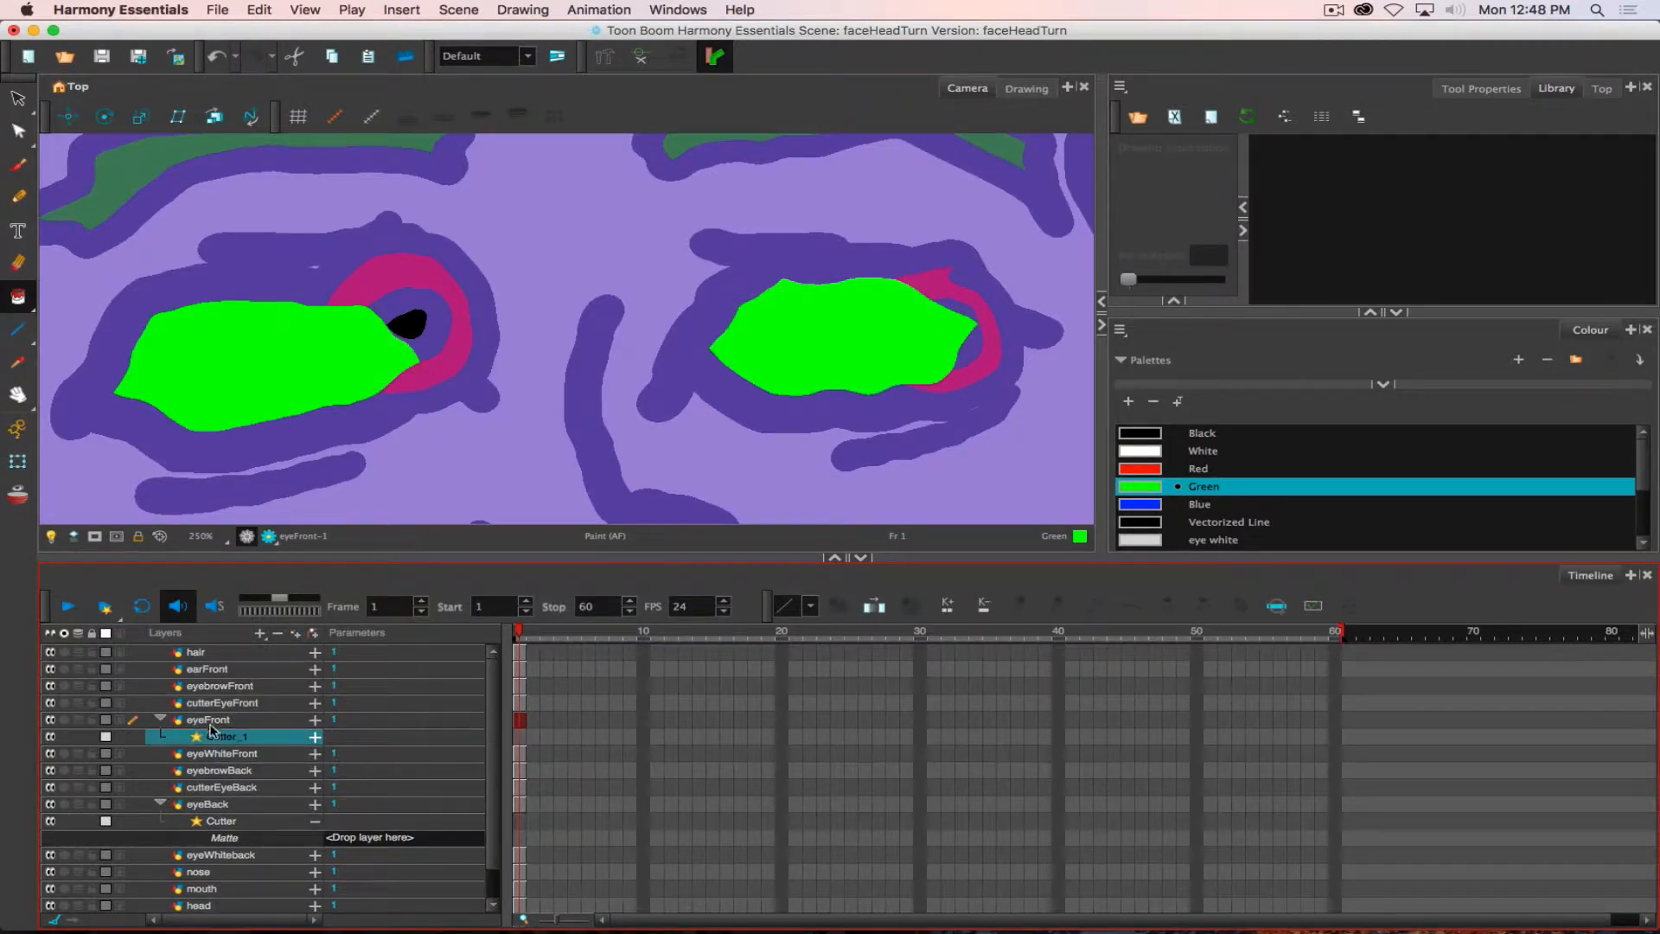
{"action": "left_click", "coordinate": [314, 737]}
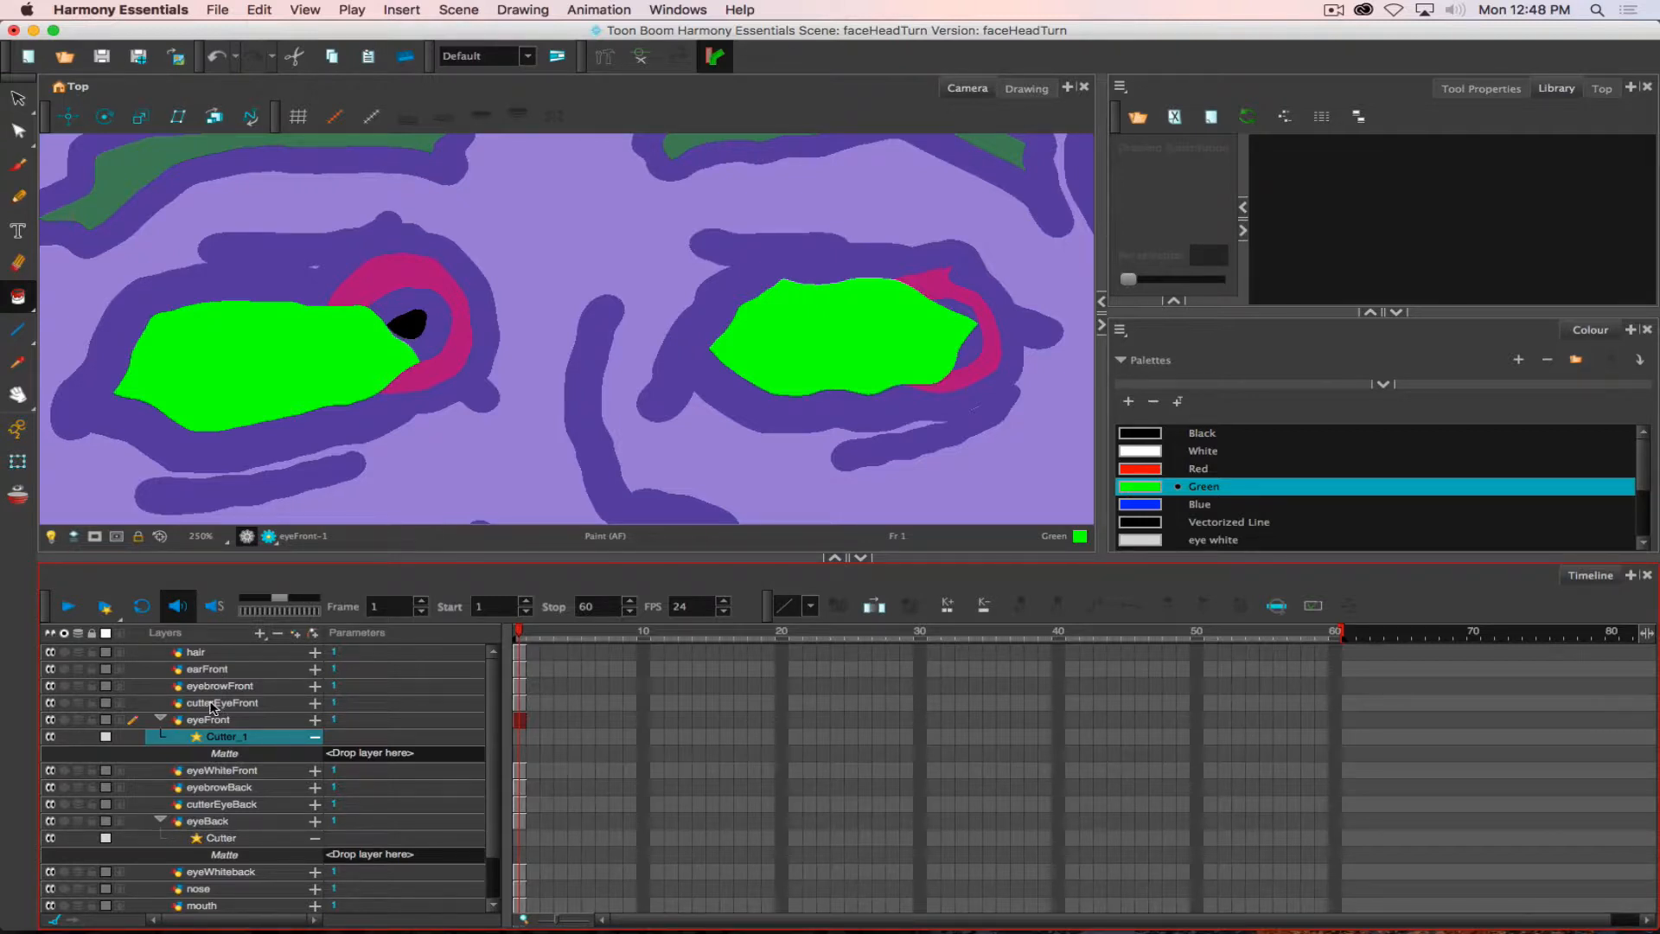
- Assign cutterEyeFront as the matte of the eyeFront cutter and cutterEyeBack as the matte of the eyeBack cutter
{"action": "left_click_drag", "start_coordinate": [205, 704], "coordinate": [351, 757]}
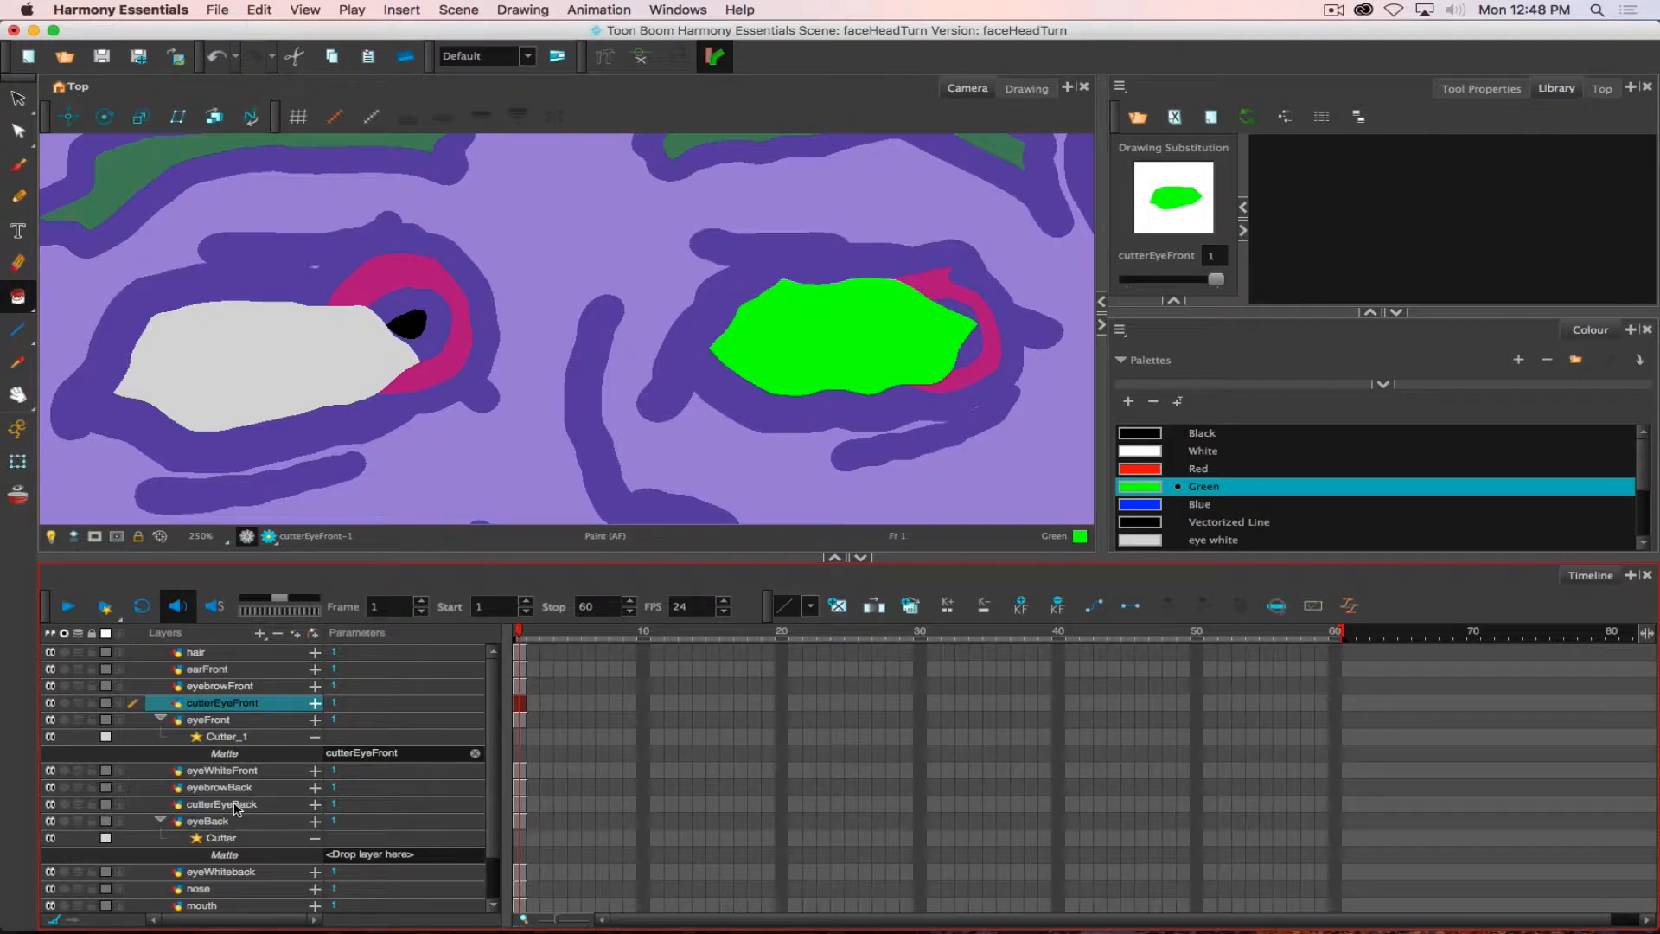
{"action": "left_click_drag", "start_coordinate": [234, 805], "coordinate": [353, 858]}
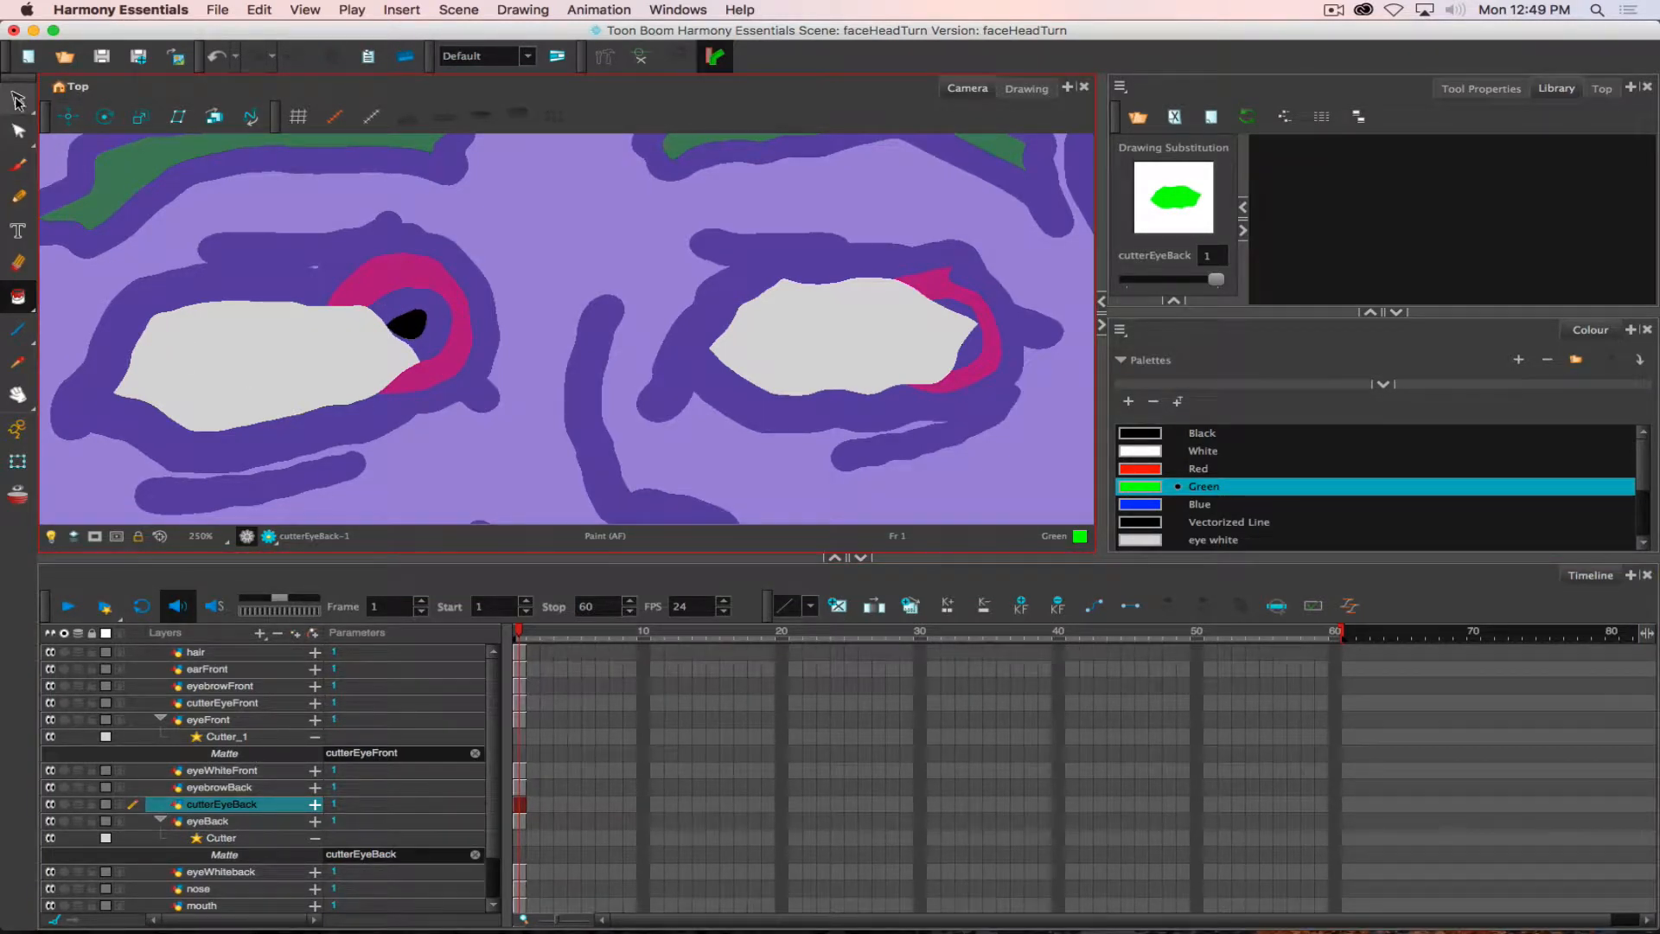
- Move the eyeFront iris slightly inward over its eye white with the Translate tool
{"action": "left_click", "coordinate": [69, 116]}
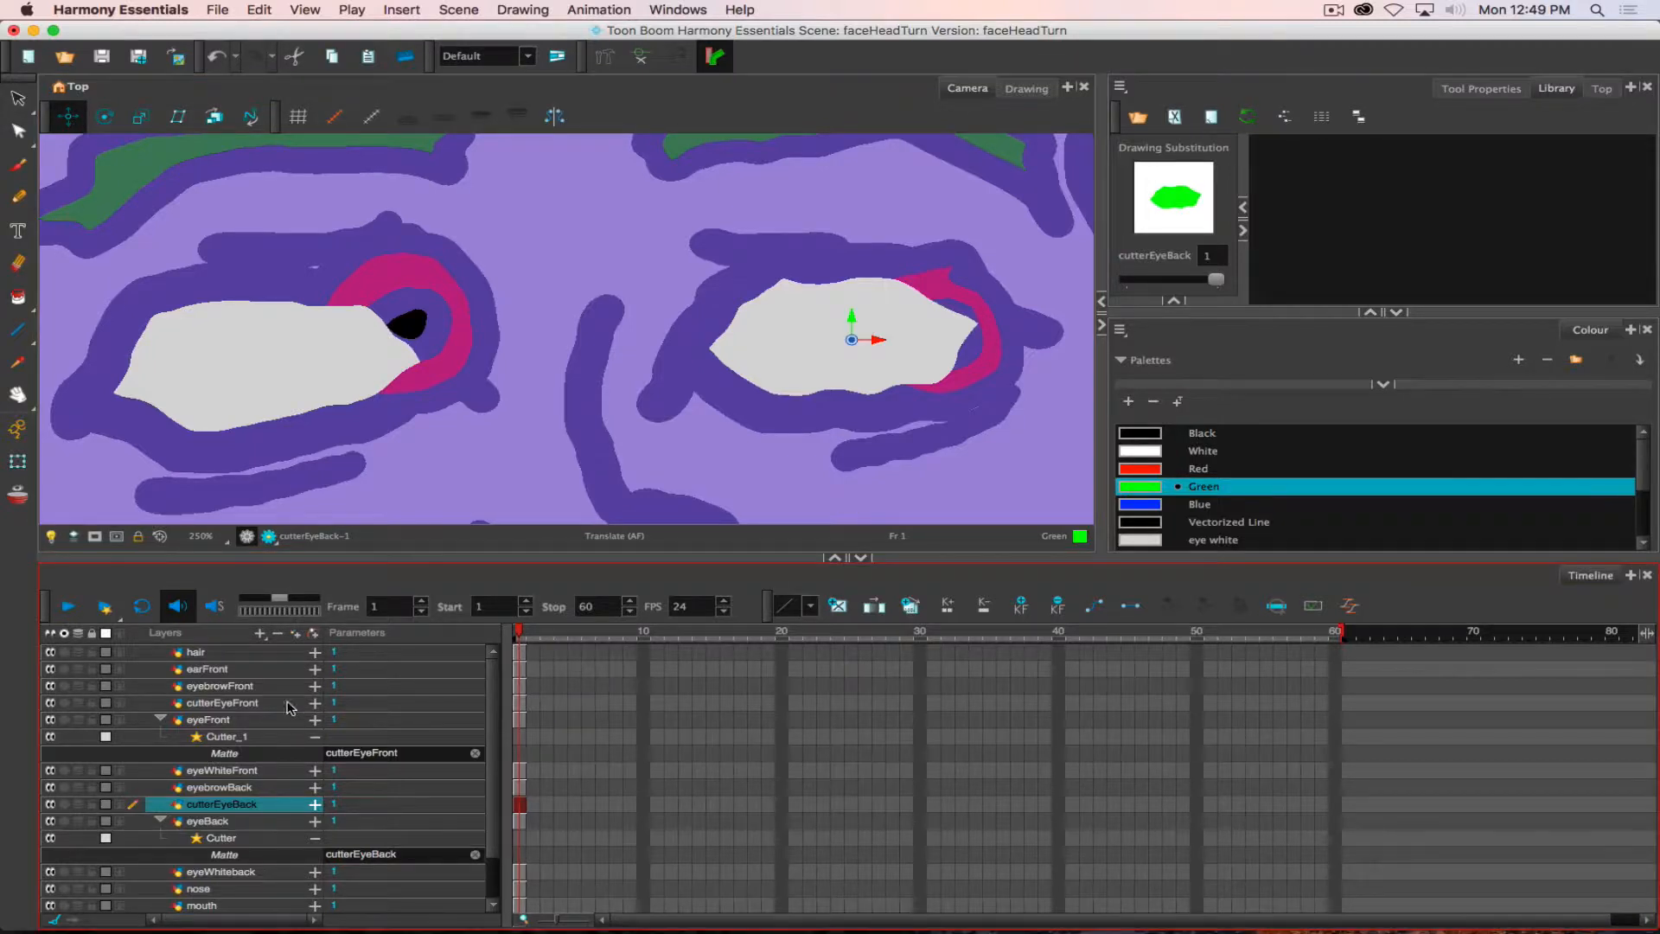
{"action": "left_click", "coordinate": [221, 721]}
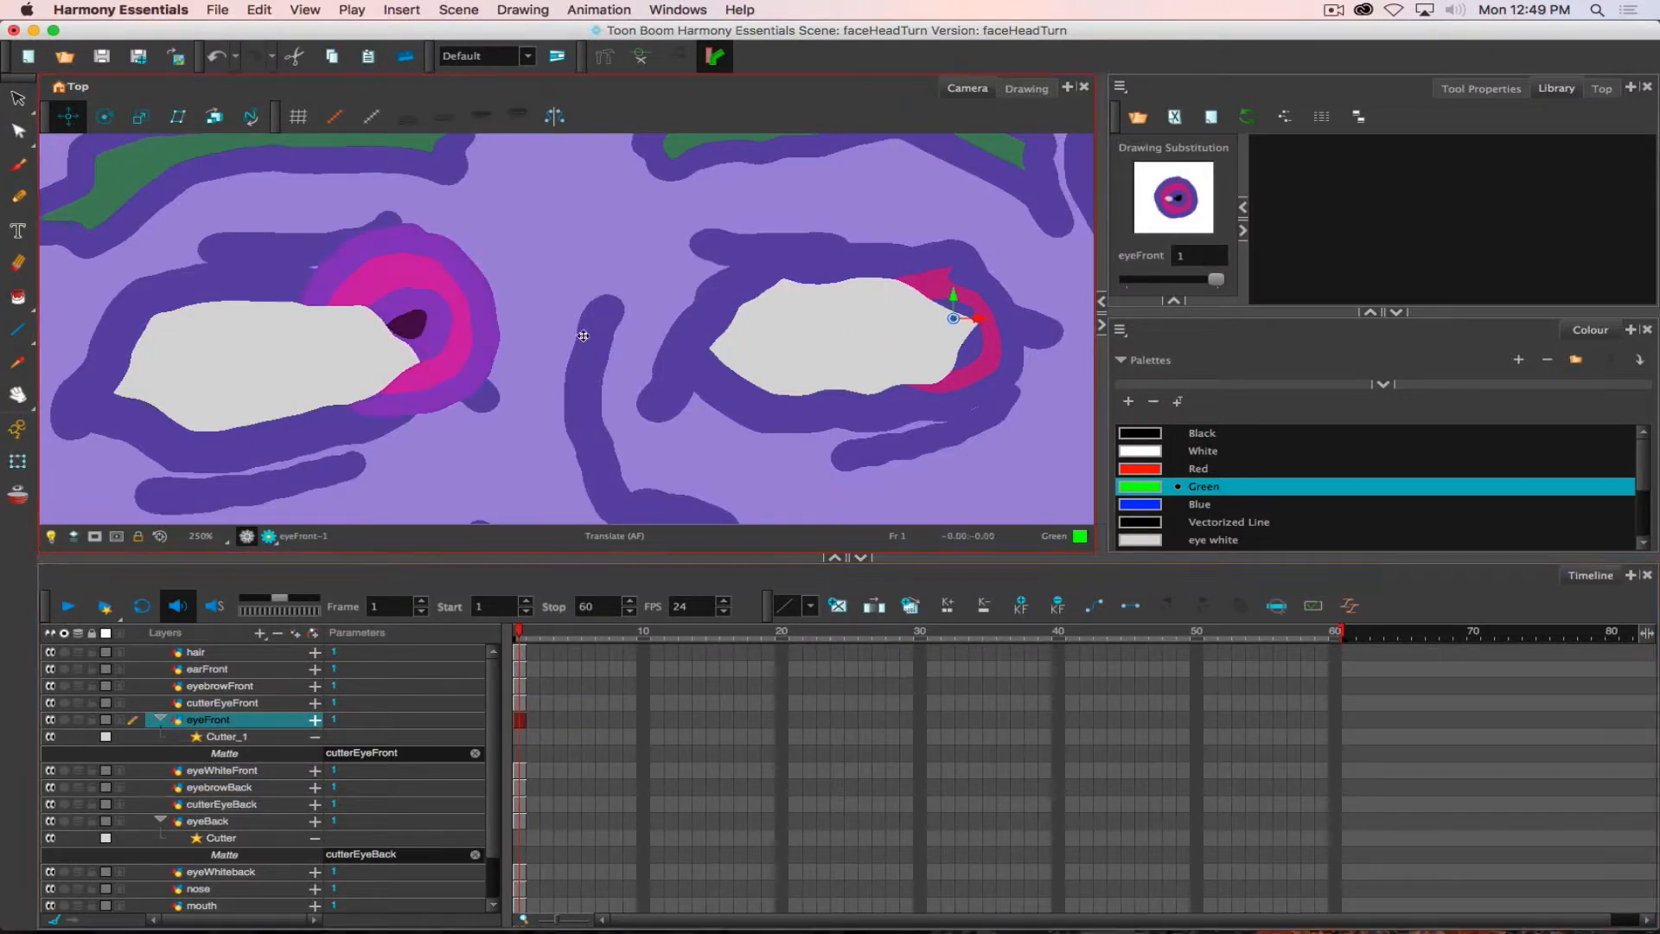
{"action": "left_click_drag", "start_coordinate": [465, 350], "coordinate": [427, 359]}
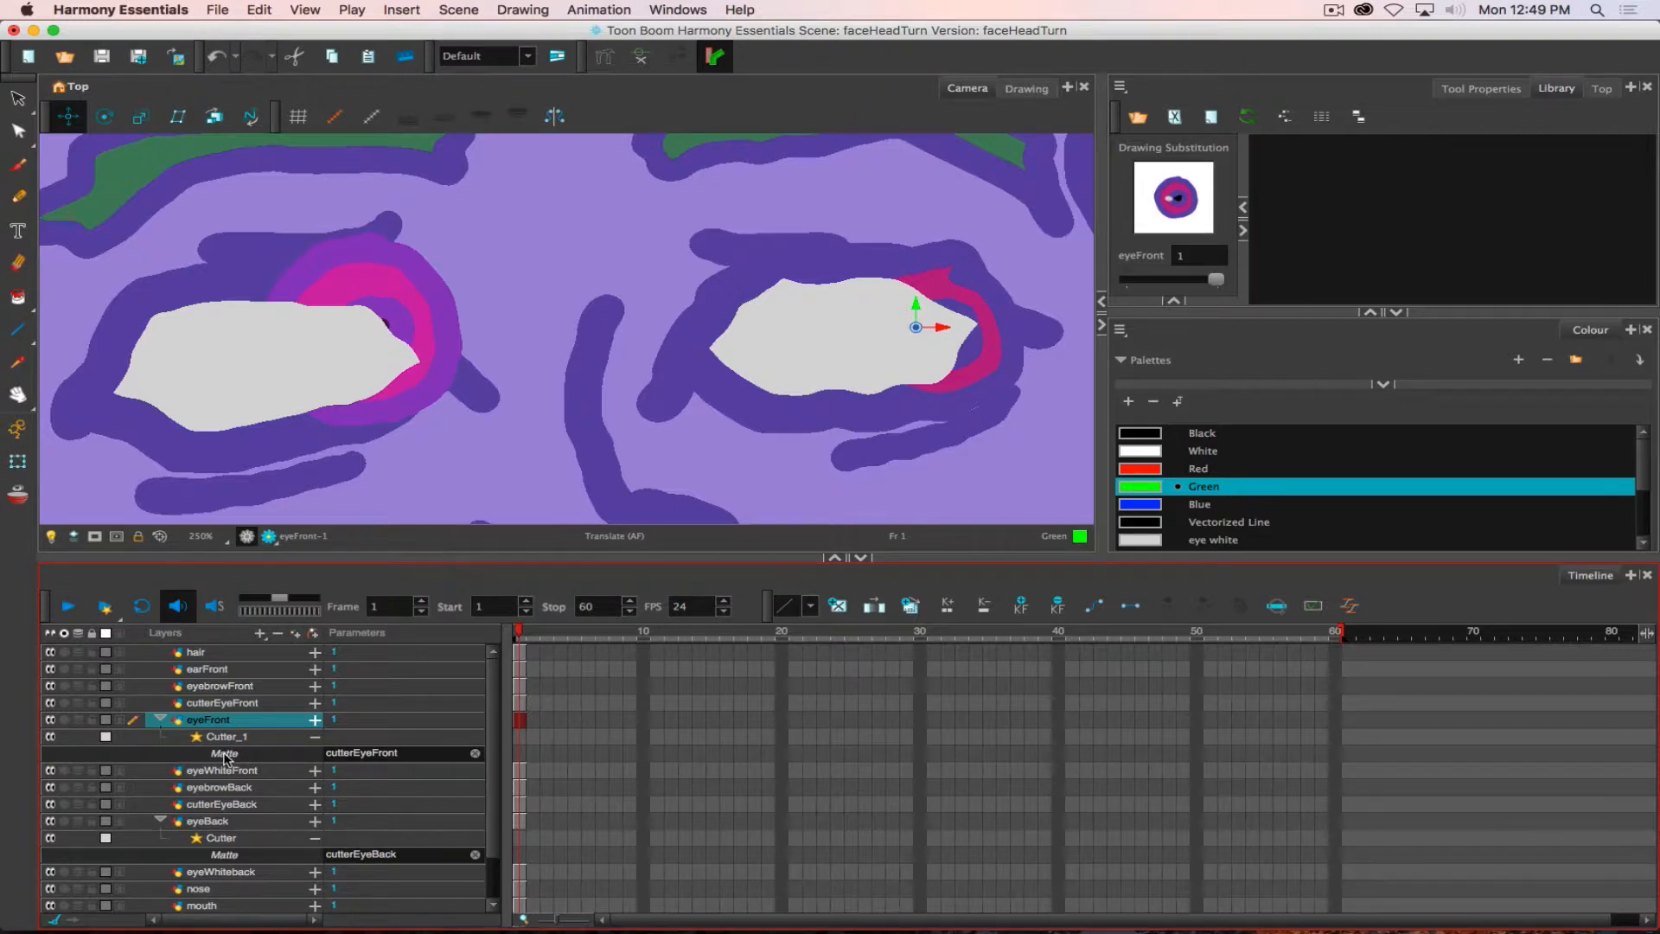
- Enable the Inverted option on the eyeFront layer's Cutter_1 effect, and move its properties dialog clear of the front eye
{"action": "double_click", "coordinate": [198, 740]}
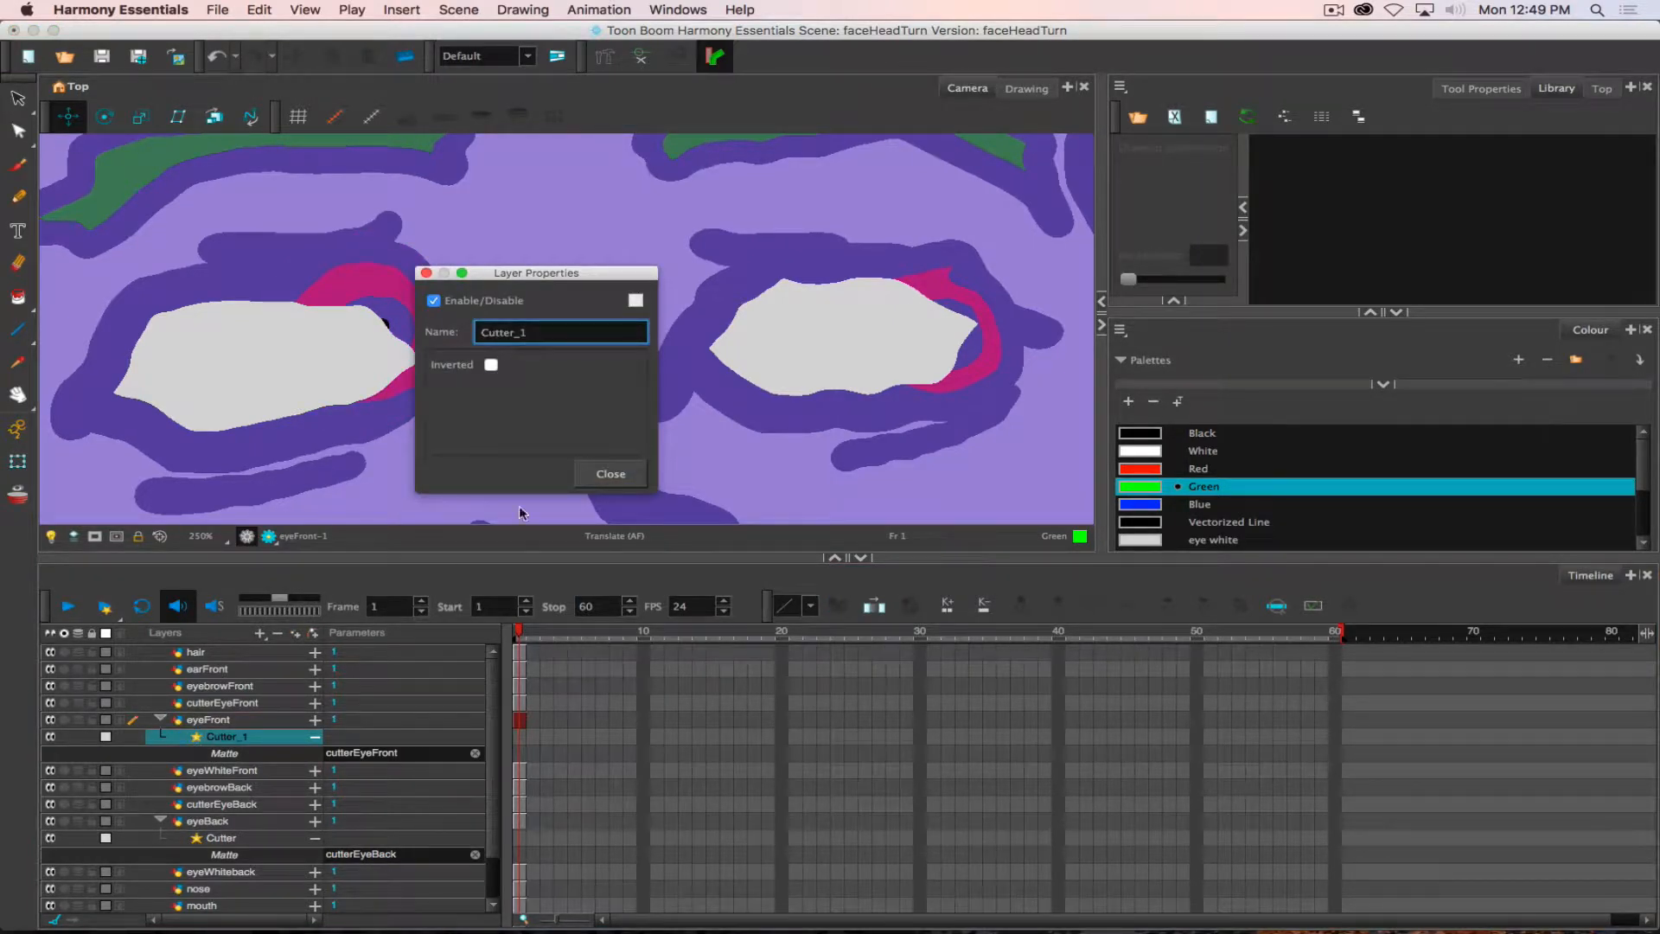
{"action": "left_click", "coordinate": [490, 366]}
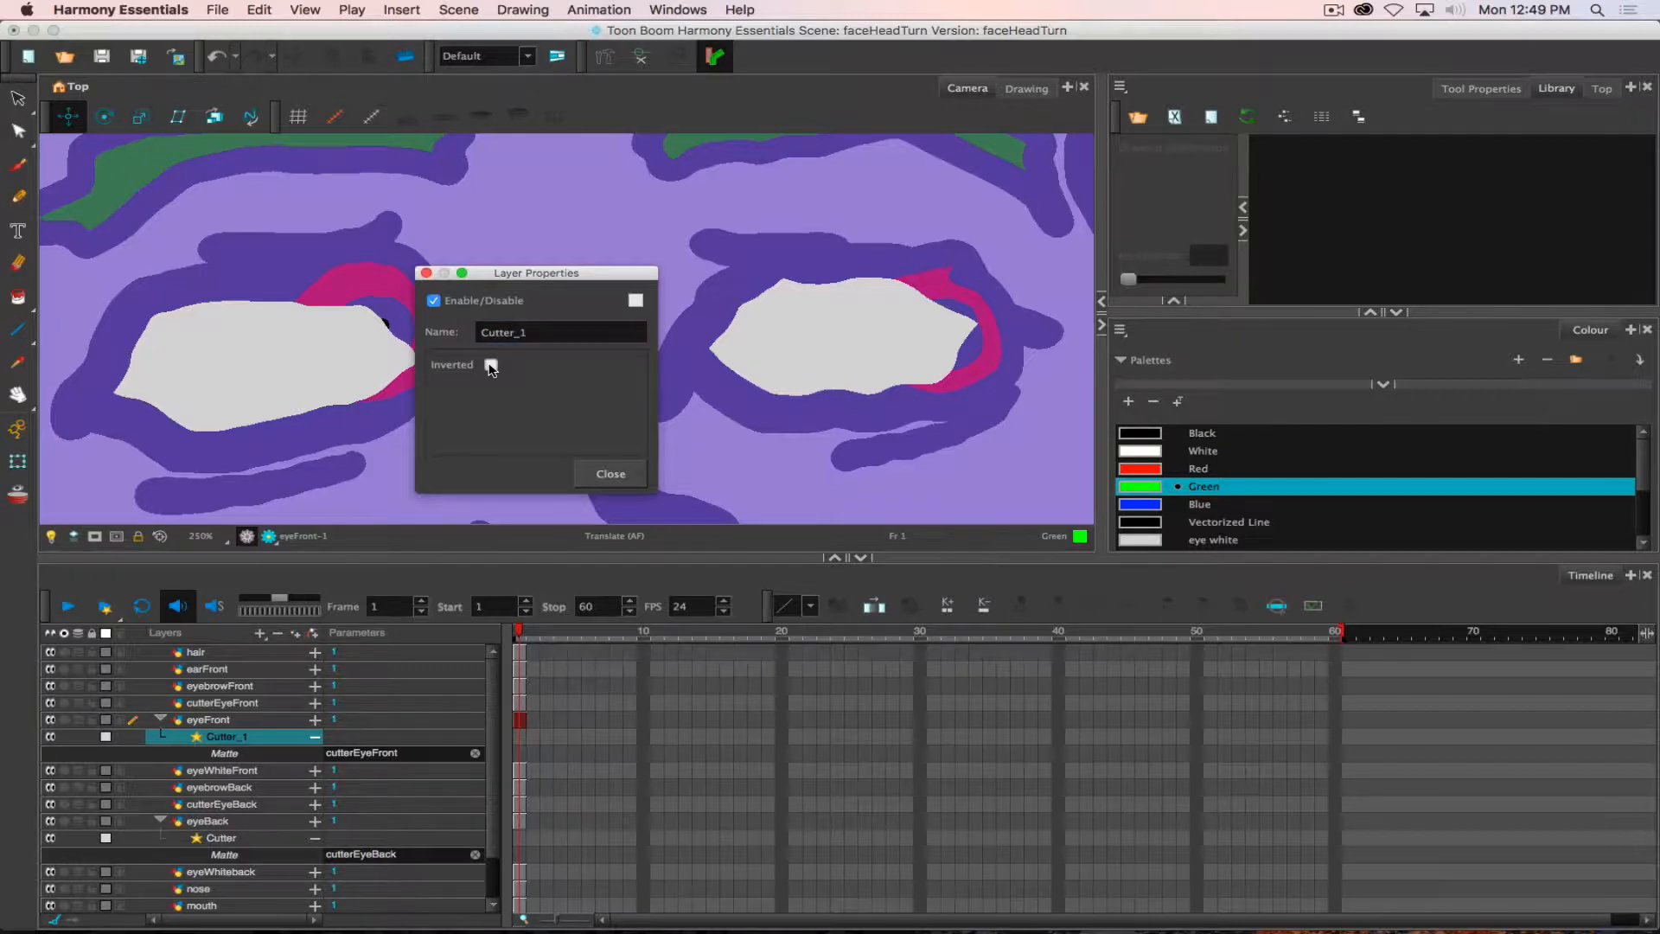
{"action": "left_click_drag", "start_coordinate": [516, 278], "coordinate": [659, 275]}
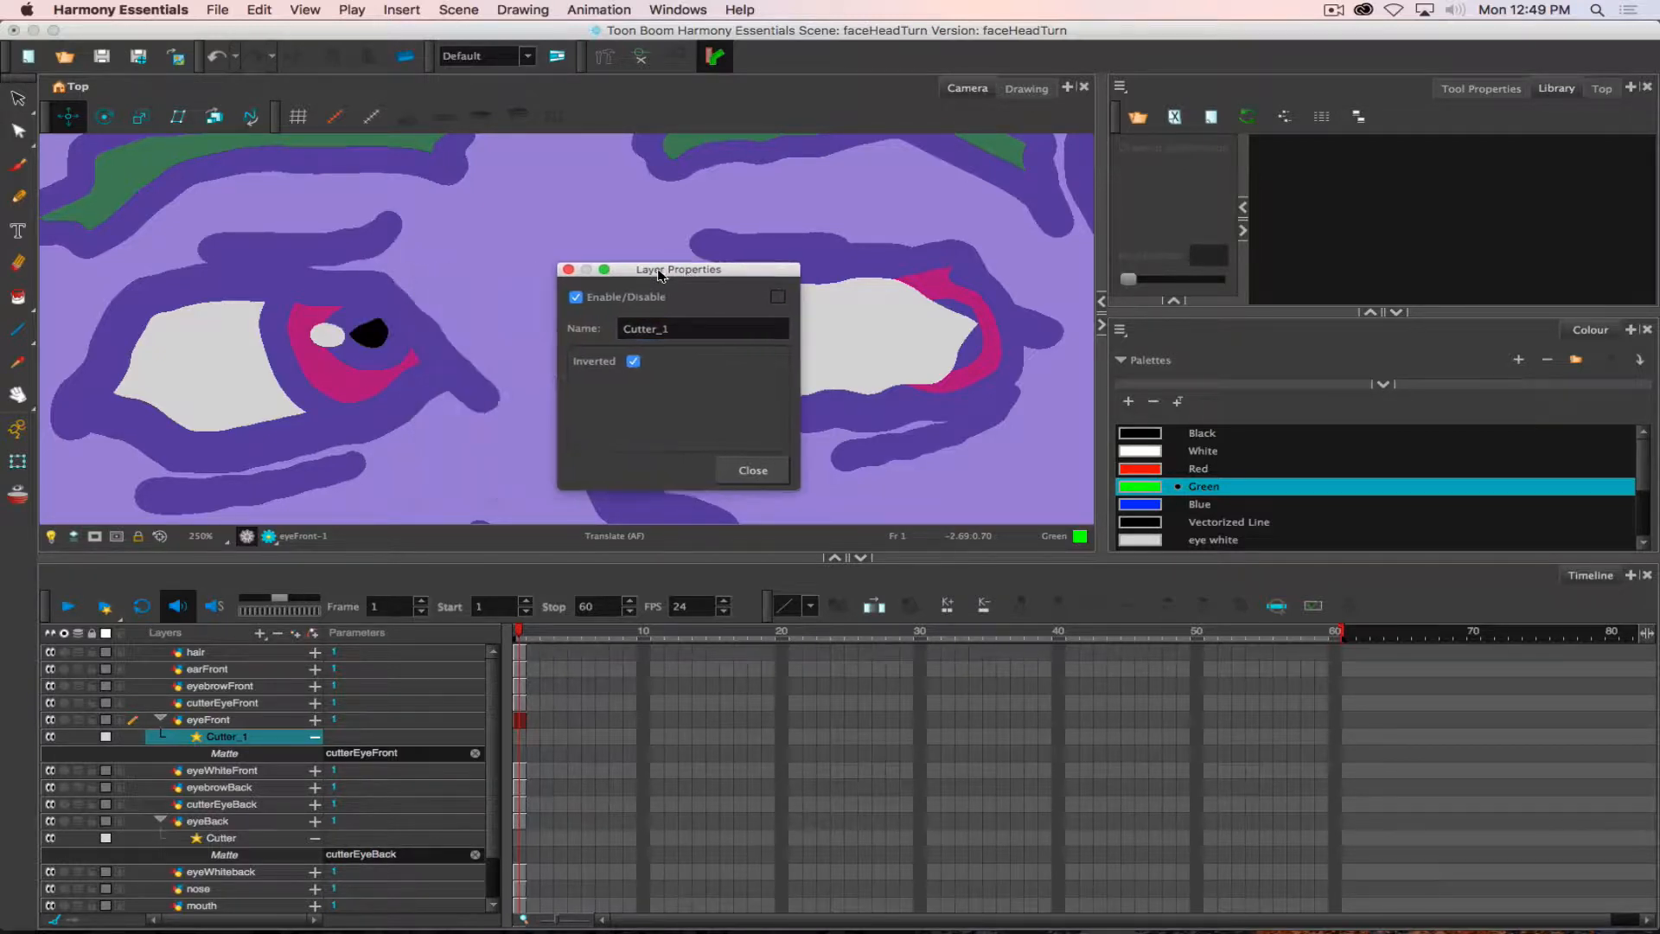
- Try to rename the Cutter_1 effect as cutterEyeFront
{"action": "double_click", "coordinate": [726, 328]}
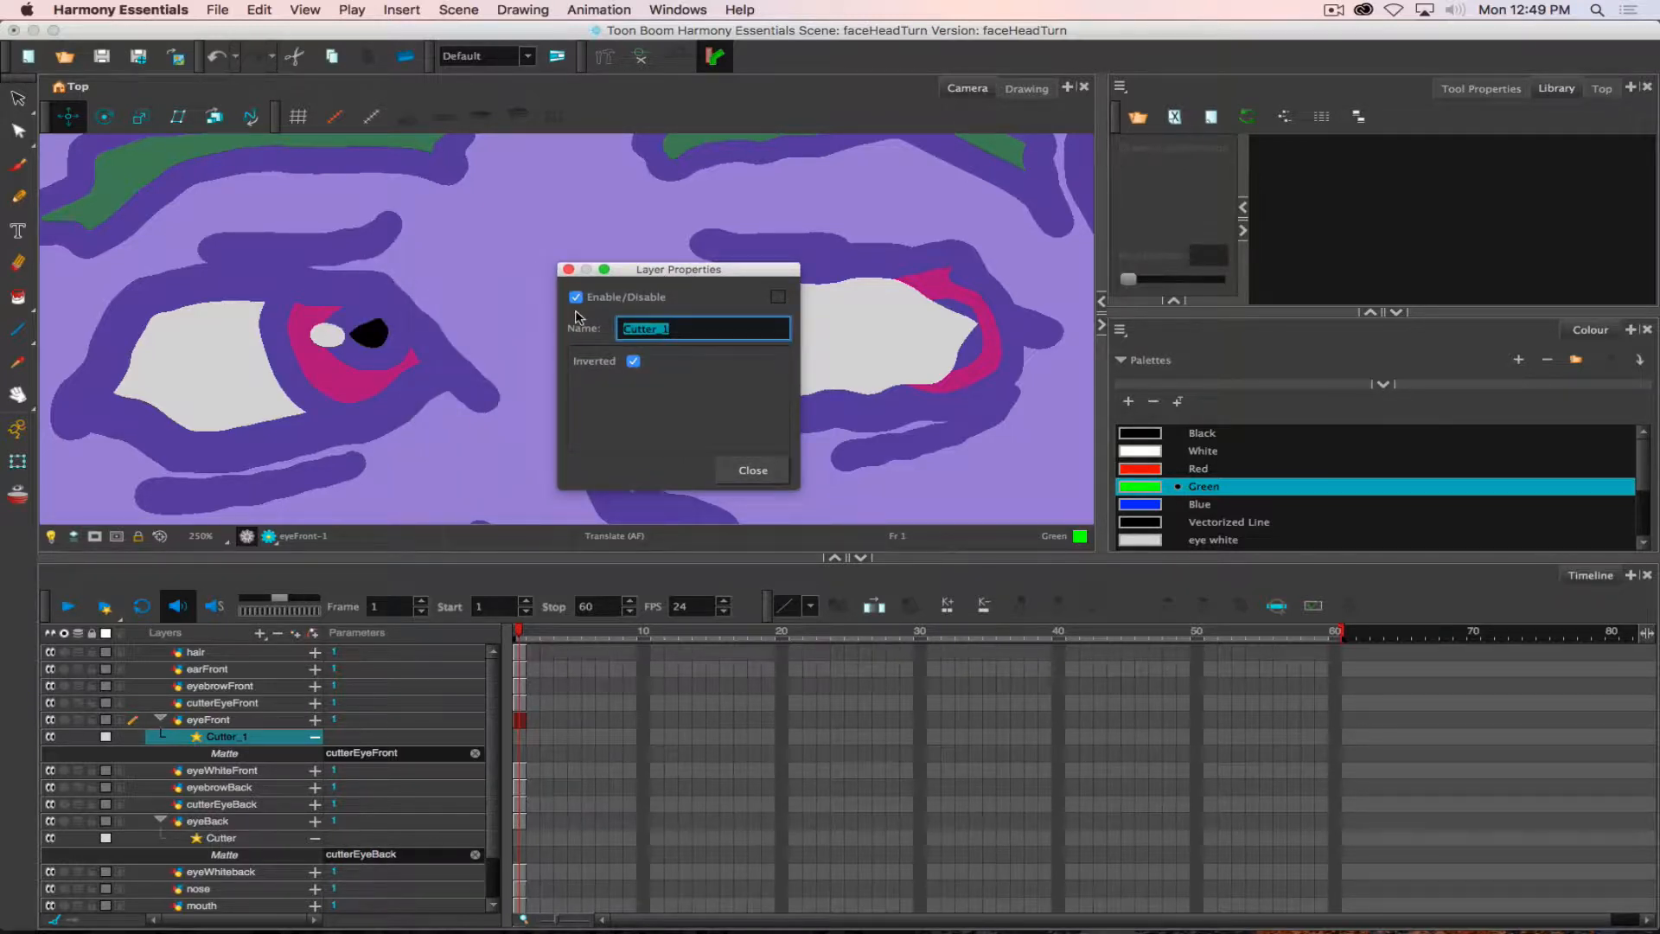
{"action": "type", "text": "c"}
{"action": "key", "text": "Return"}
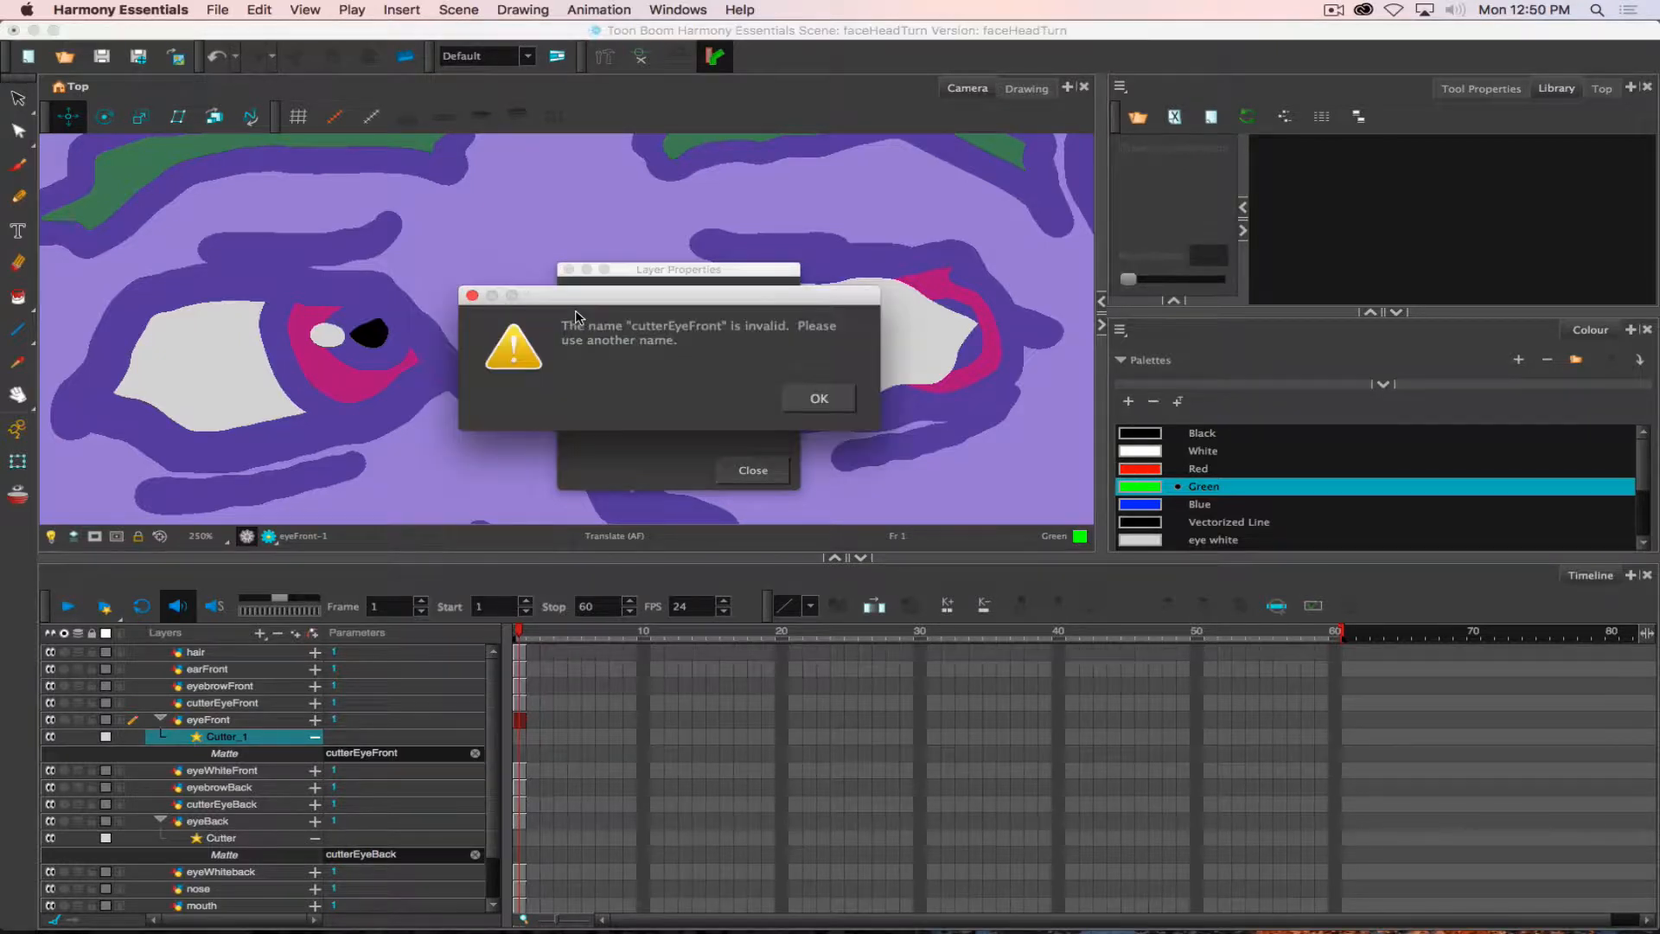
{"action": "left_click", "coordinate": [810, 398]}
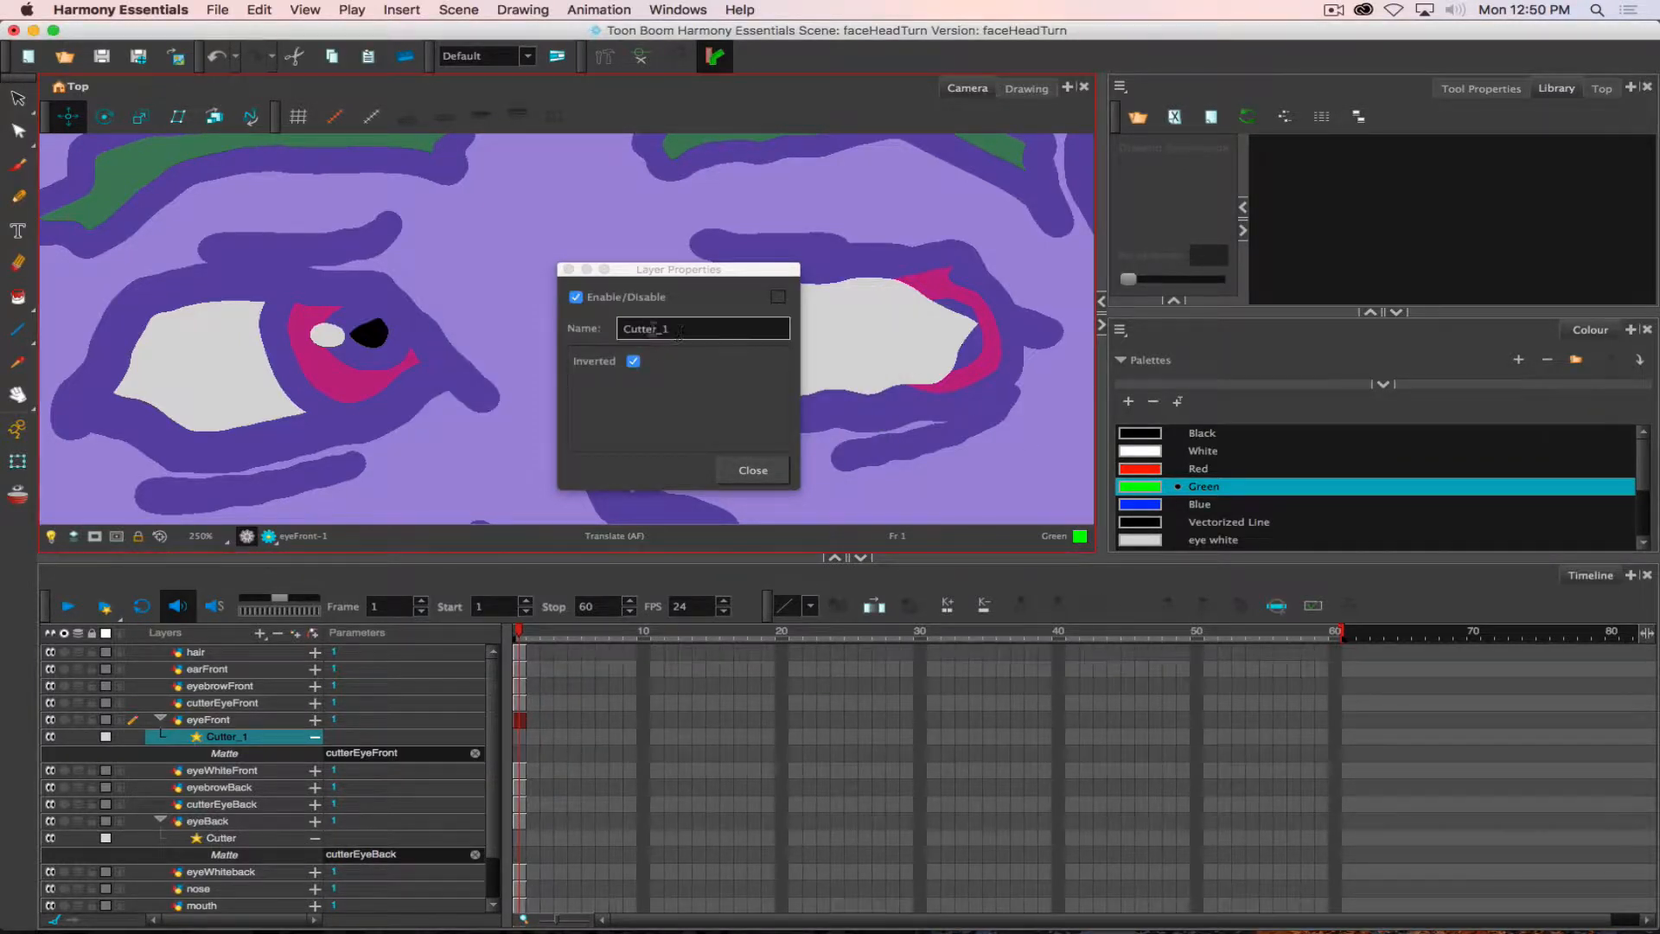
- Rename the eyeFront layer's Cutter_1 effect as cutterFront and close its properties
{"action": "type", "text": "c"}
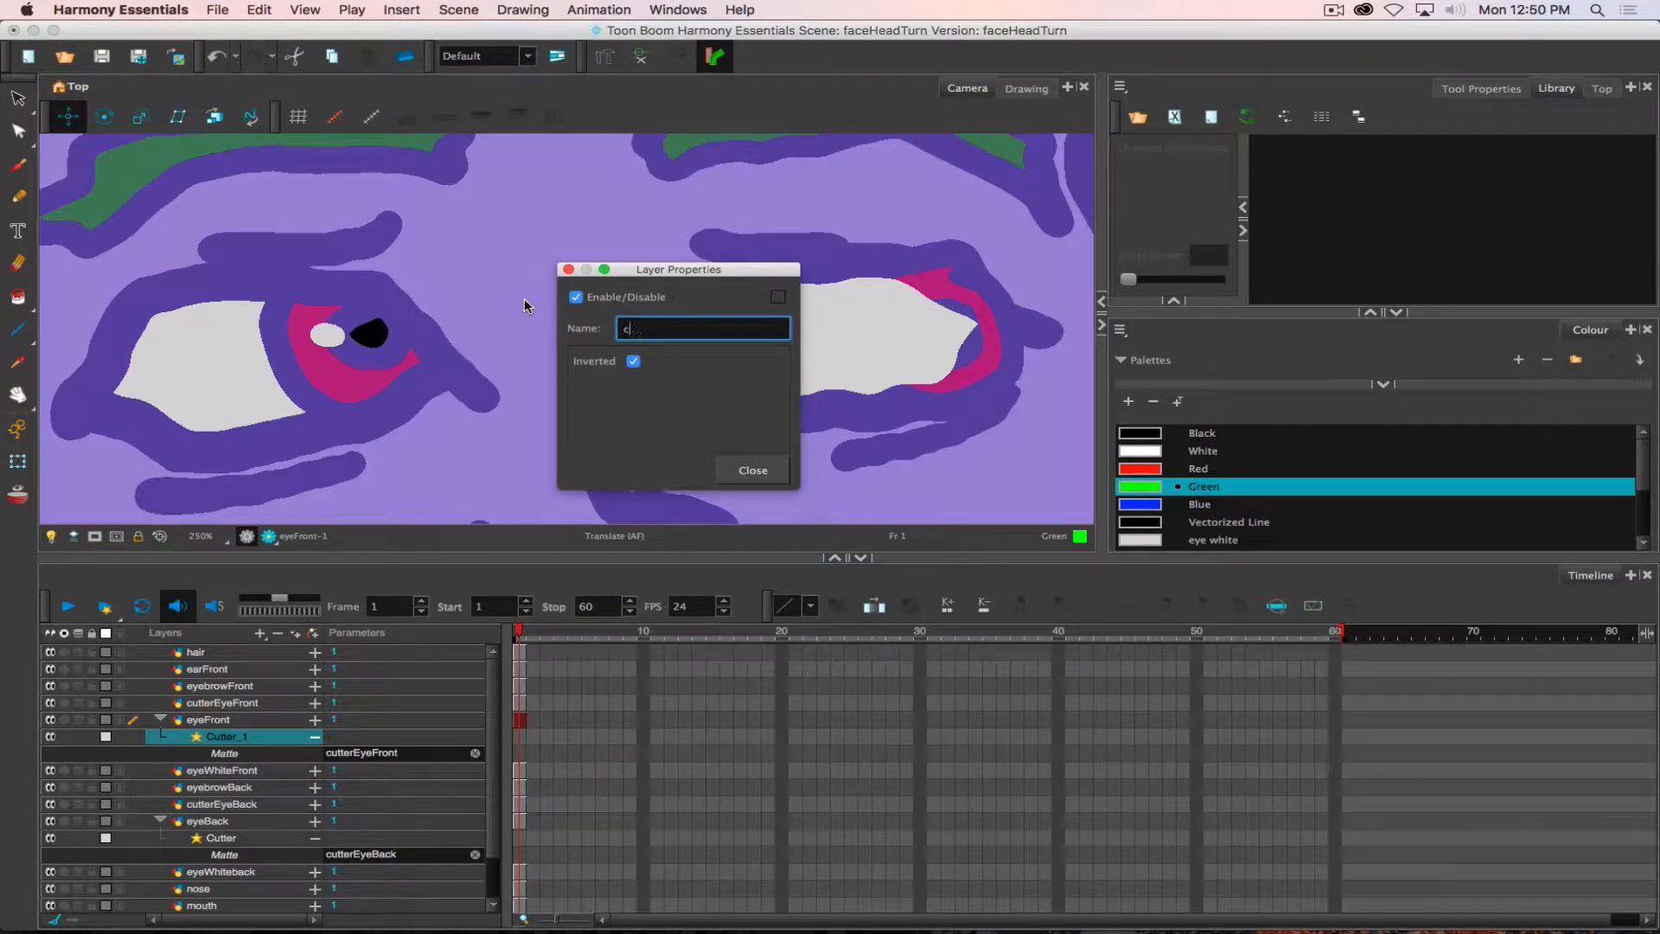
{"action": "type", "text": "utterFront"}
{"action": "key", "text": "Return"}
{"action": "left_click", "coordinate": [744, 470]}
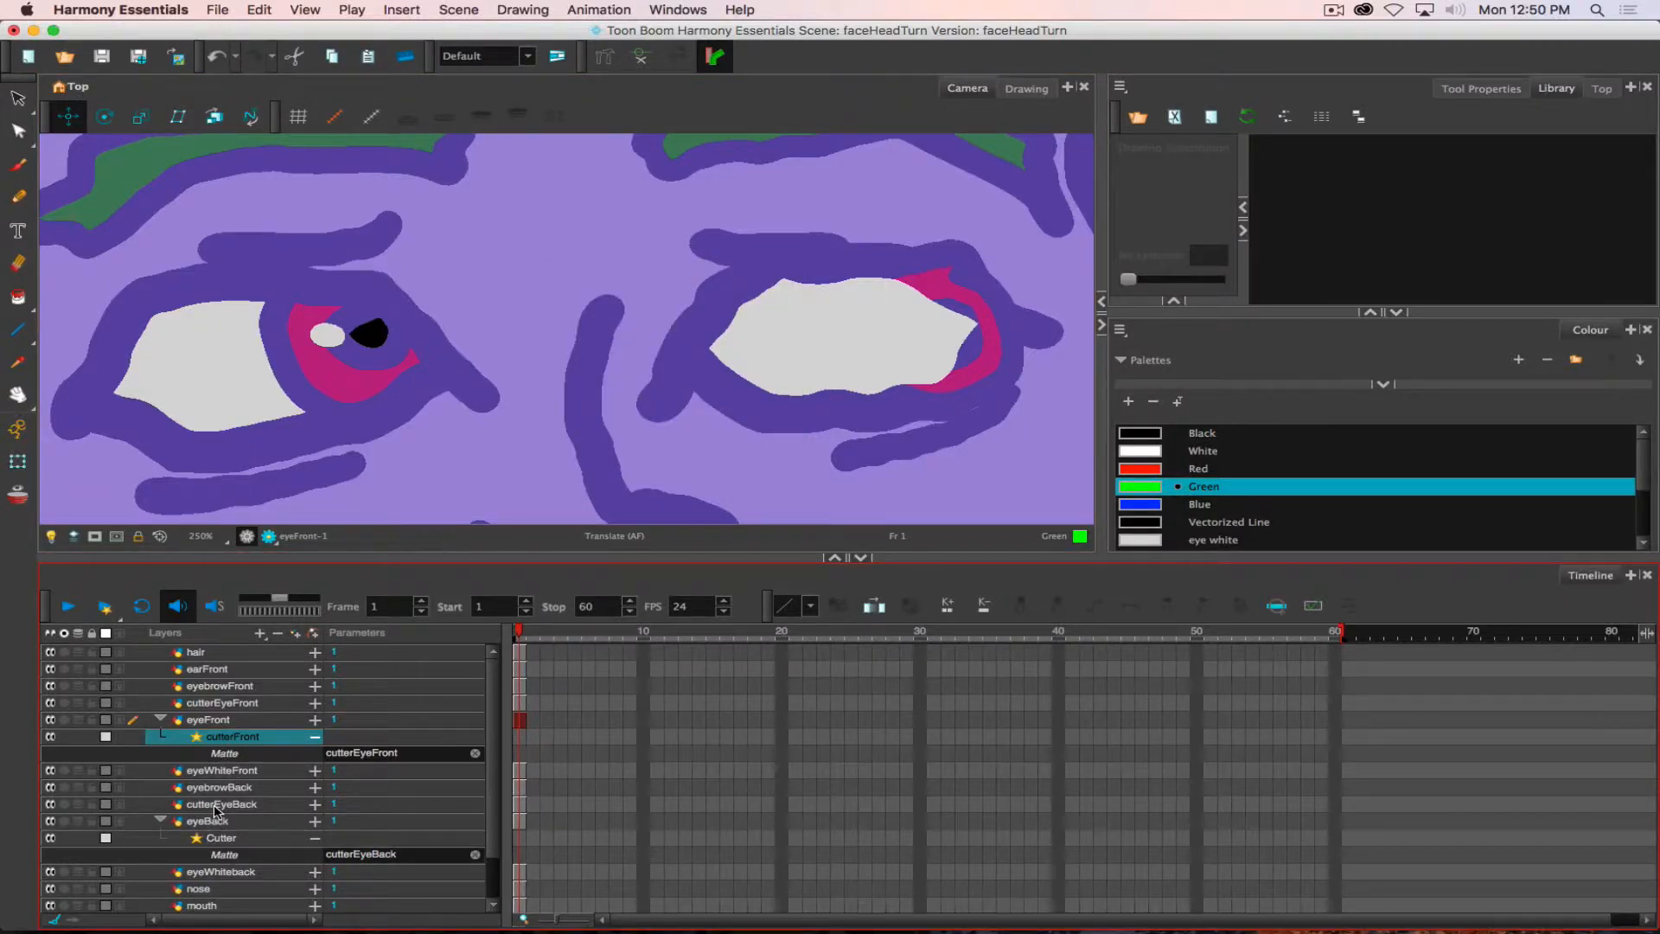
- Enable the Inverted option on the eyeBack layer's Cutter effect, and move the eyeBack iris to the middle of its eye white
{"action": "mouse_move", "coordinate": [216, 807]}
{"action": "left_mouse_down"}
{"action": "mouse_move", "coordinate": [365, 873]}
{"action": "mouse_move", "coordinate": [253, 848]}
{"action": "mouse_move", "coordinate": [189, 805]}
{"action": "left_mouse_up"}
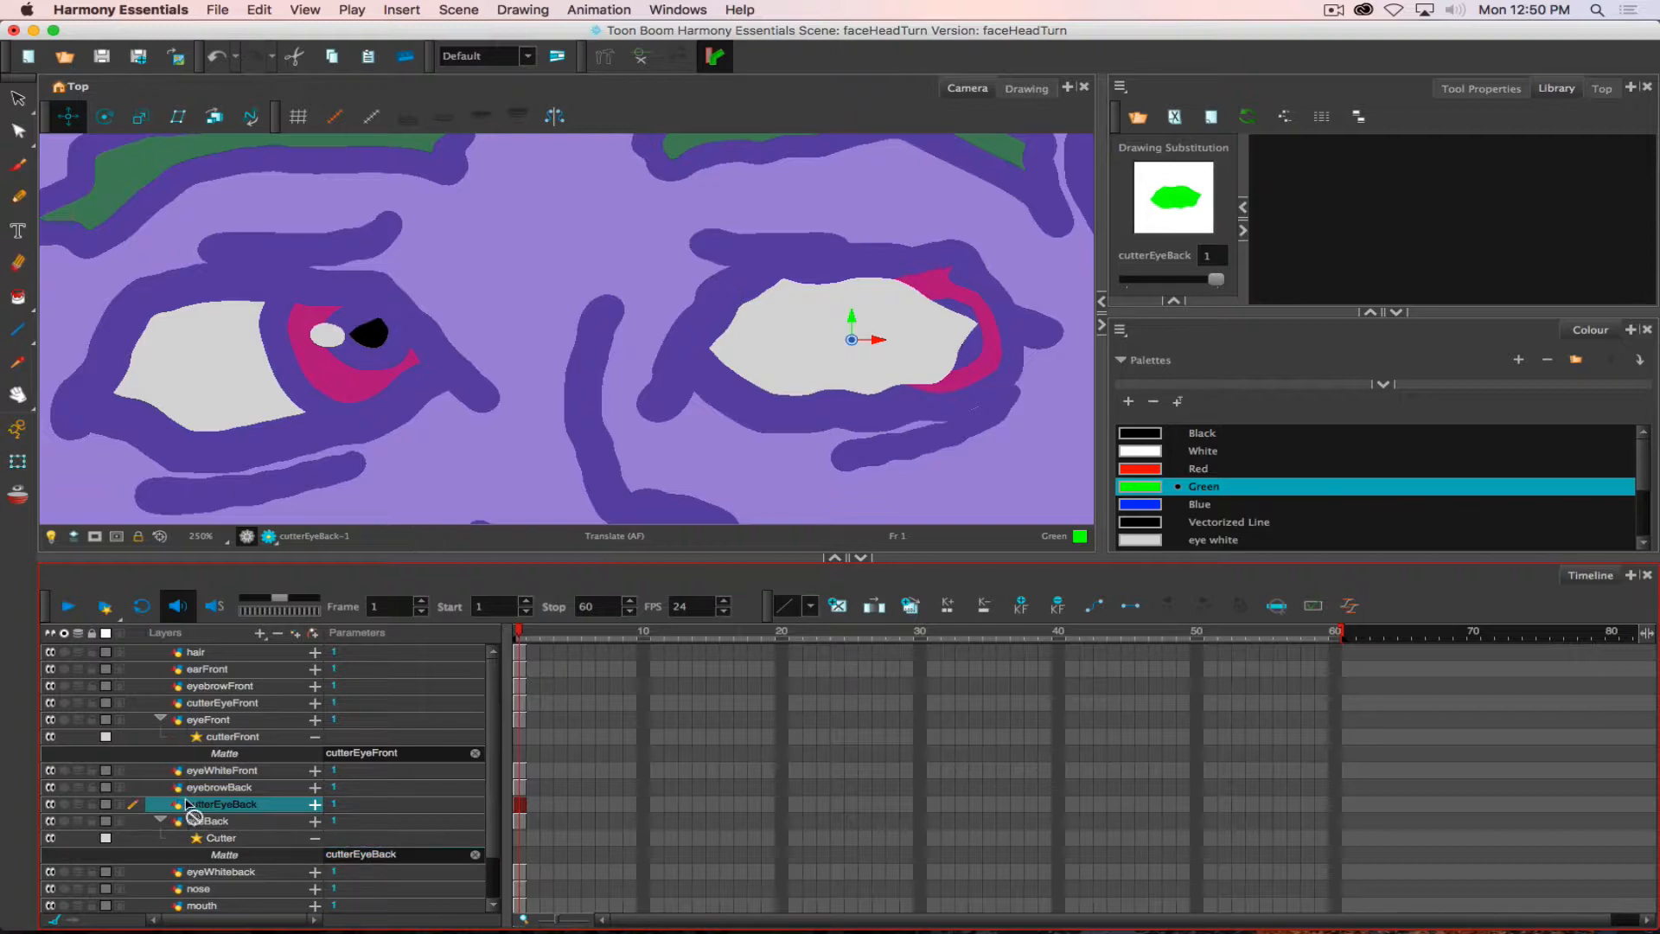
{"action": "double_click", "coordinate": [222, 840]}
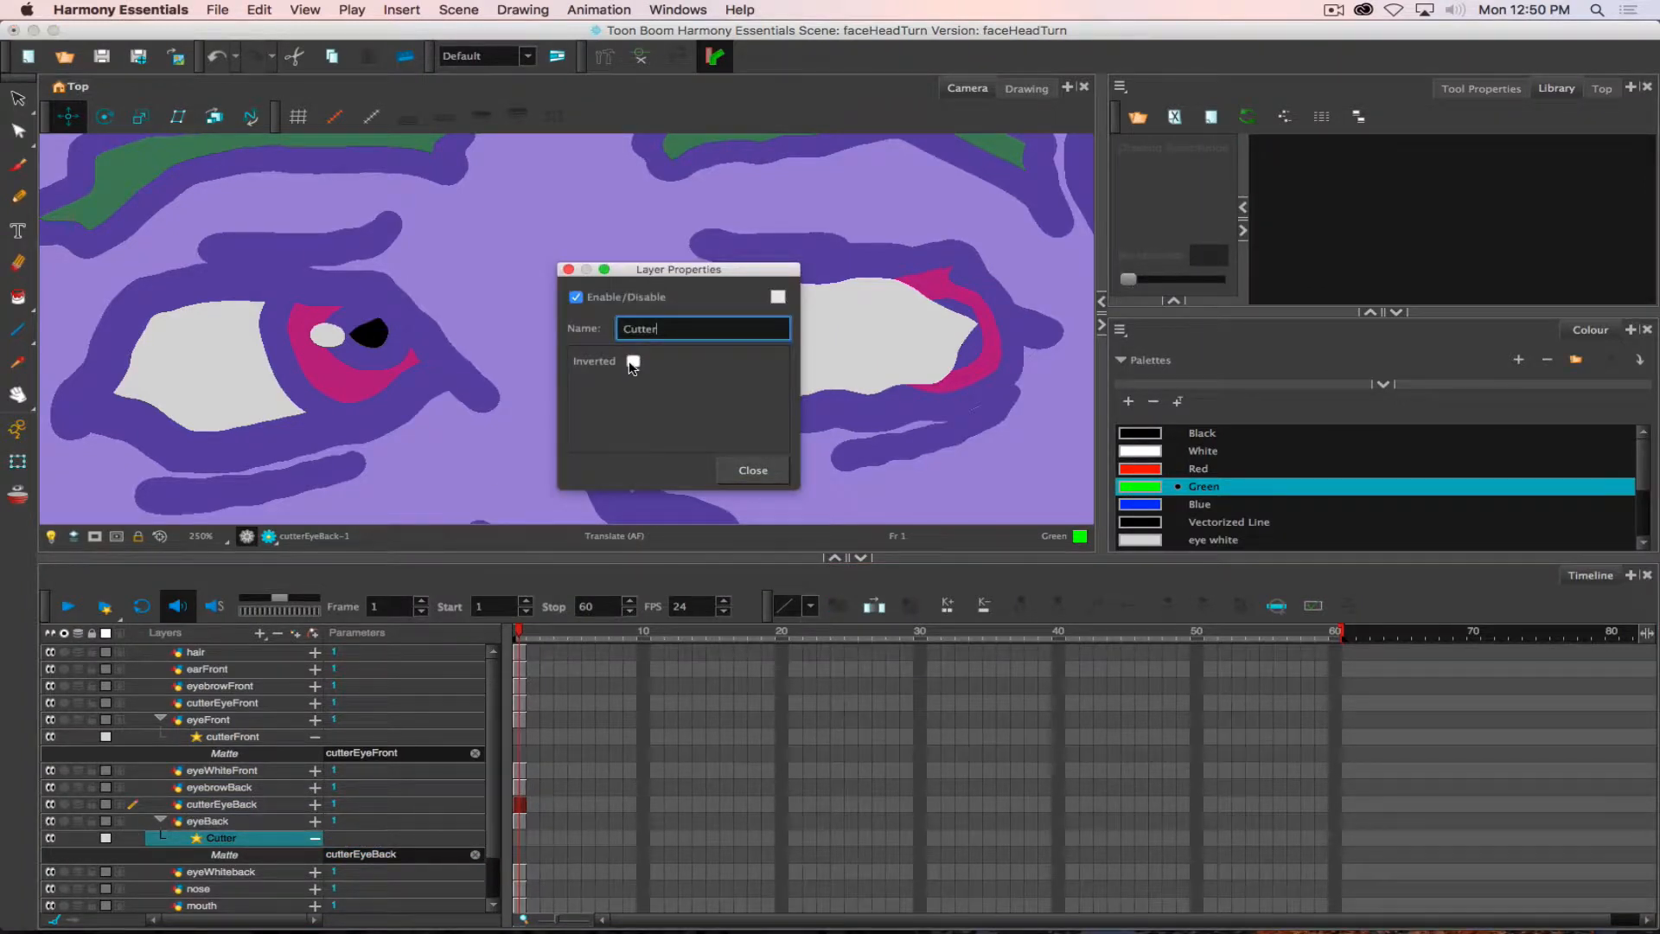
{"action": "left_click", "coordinate": [633, 362]}
{"action": "left_click", "coordinate": [750, 471]}
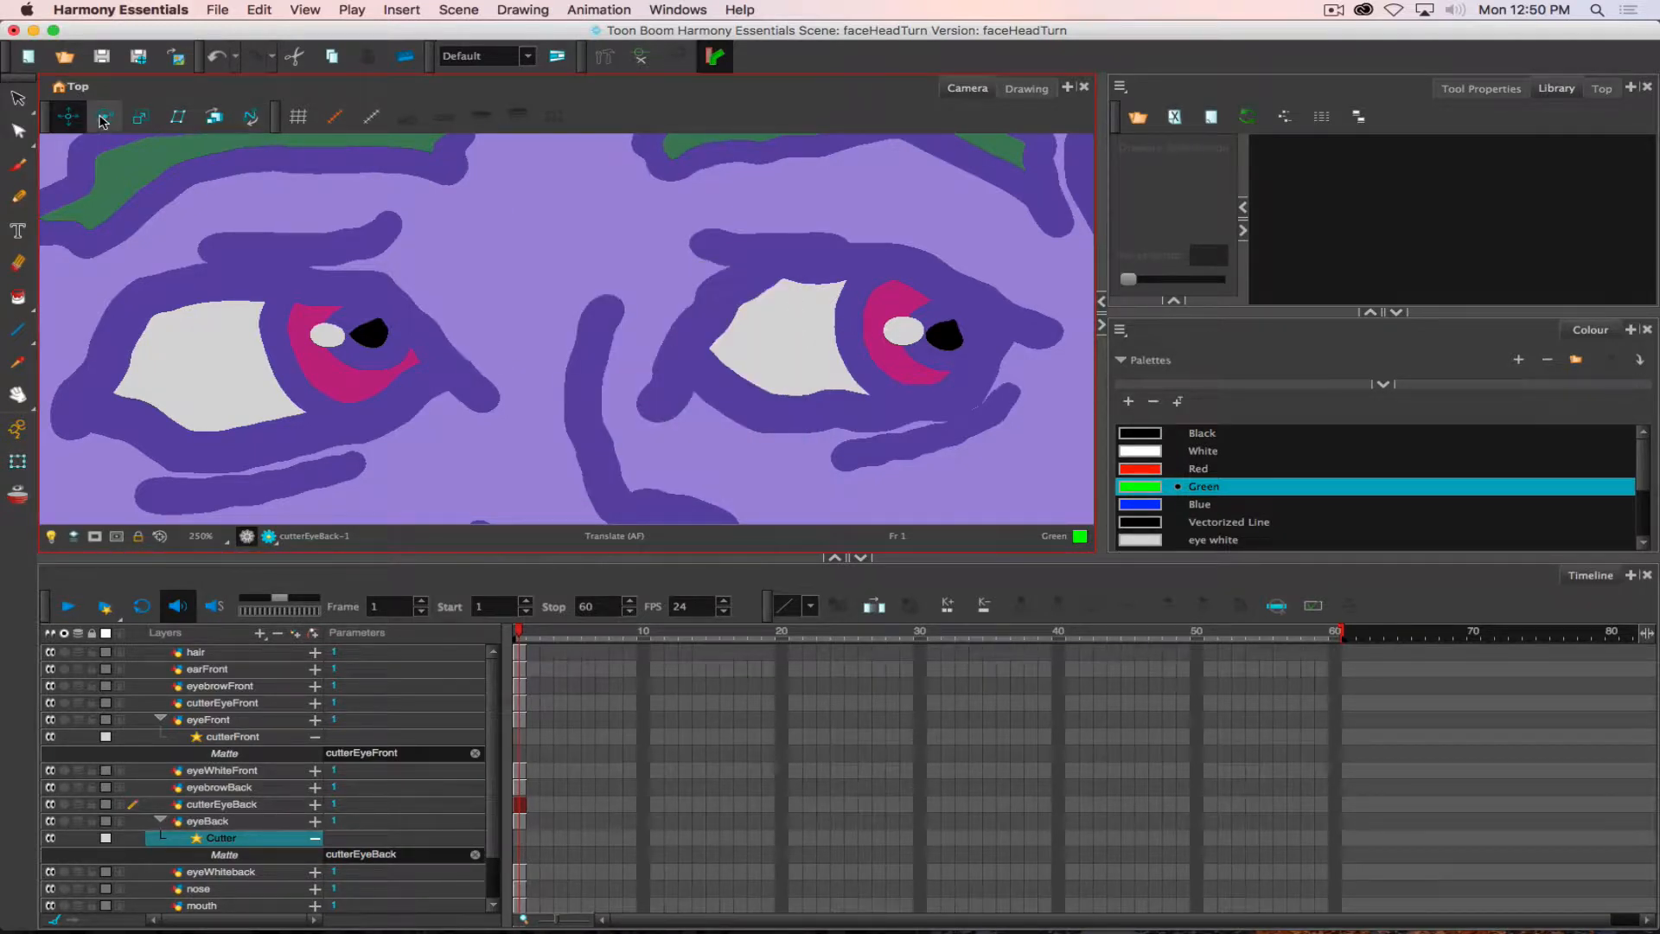
{"action": "left_click", "coordinate": [218, 821]}
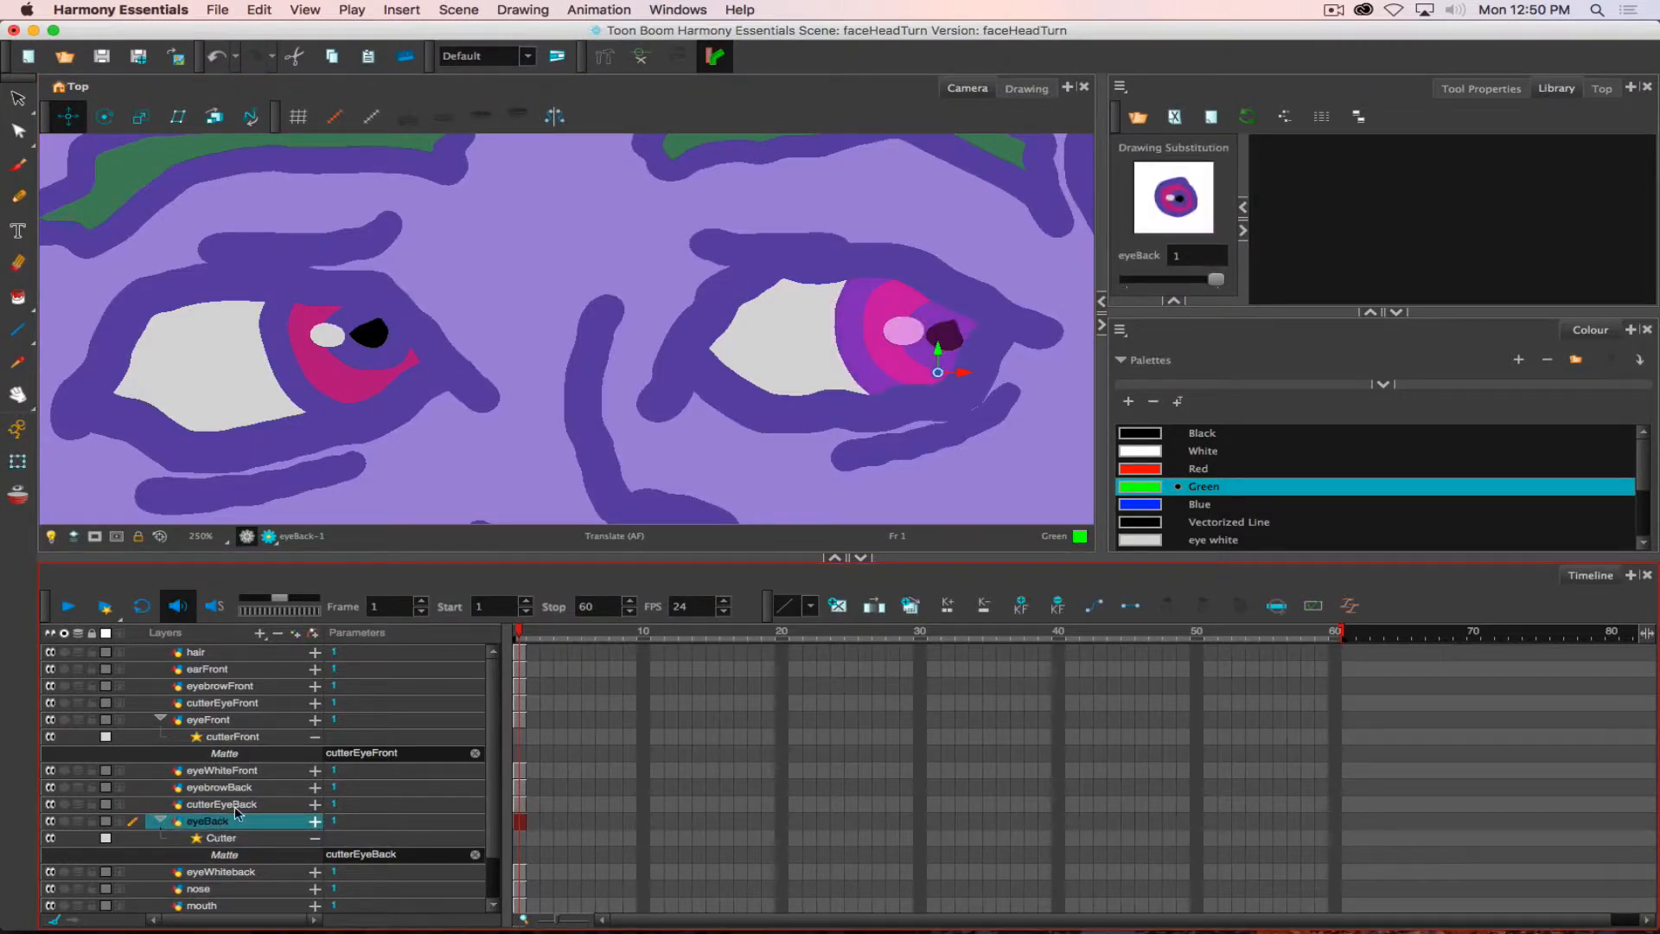
{"action": "mouse_move", "coordinate": [845, 338]}
{"action": "left_mouse_down"}
{"action": "mouse_move", "coordinate": [670, 352]}
{"action": "mouse_move", "coordinate": [843, 338]}
{"action": "mouse_move", "coordinate": [712, 362]}
{"action": "mouse_move", "coordinate": [797, 353]}
{"action": "mouse_move", "coordinate": [718, 358]}
{"action": "mouse_move", "coordinate": [803, 376]}
{"action": "mouse_move", "coordinate": [782, 378]}
{"action": "mouse_move", "coordinate": [795, 356]}
{"action": "left_mouse_up"}
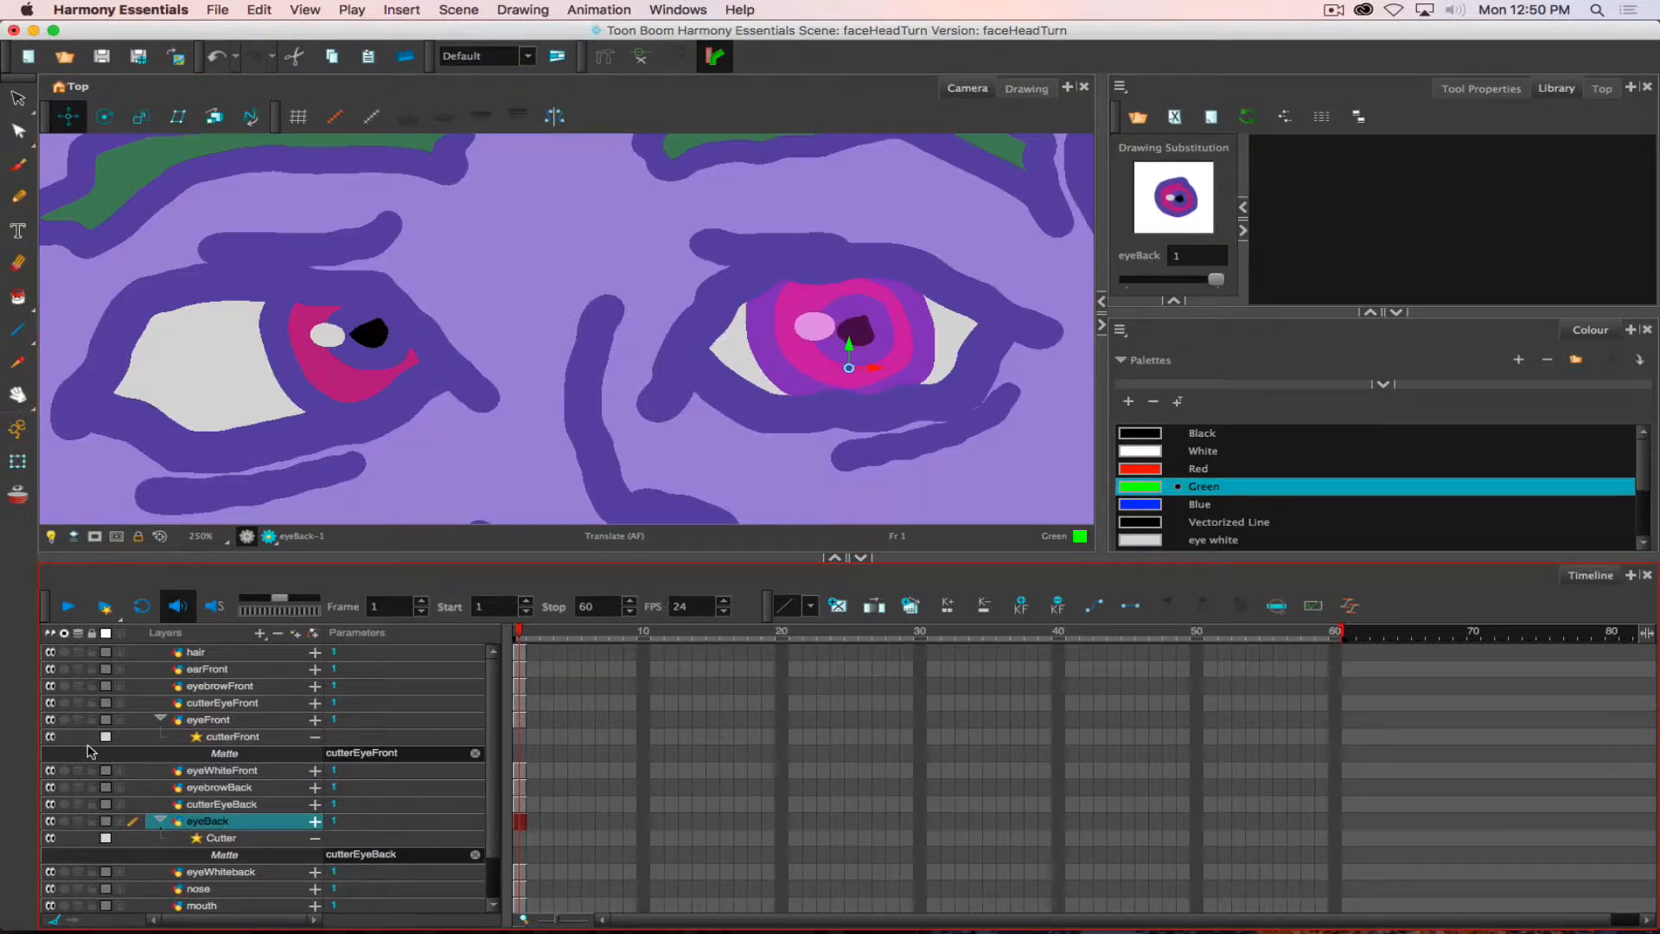
- Disable the cutters on eyeFront and eyeBack, and paint the outer ring of both irises with the Red swatch
{"action": "left_click", "coordinate": [201, 721]}
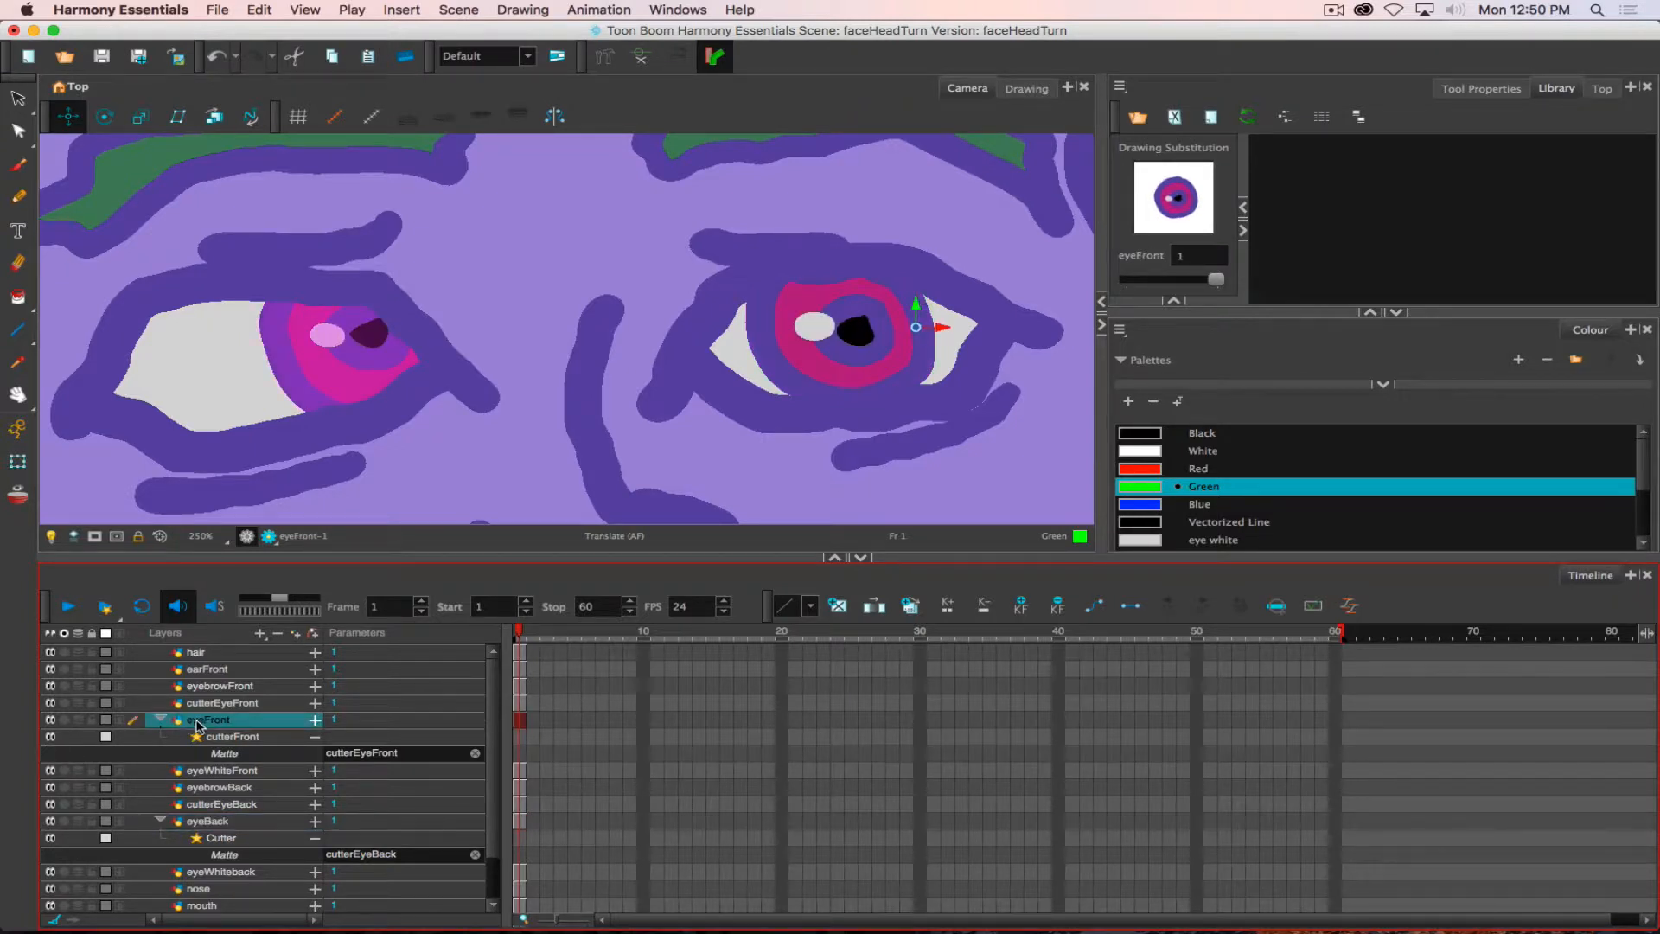
{"action": "left_click", "coordinate": [51, 736]}
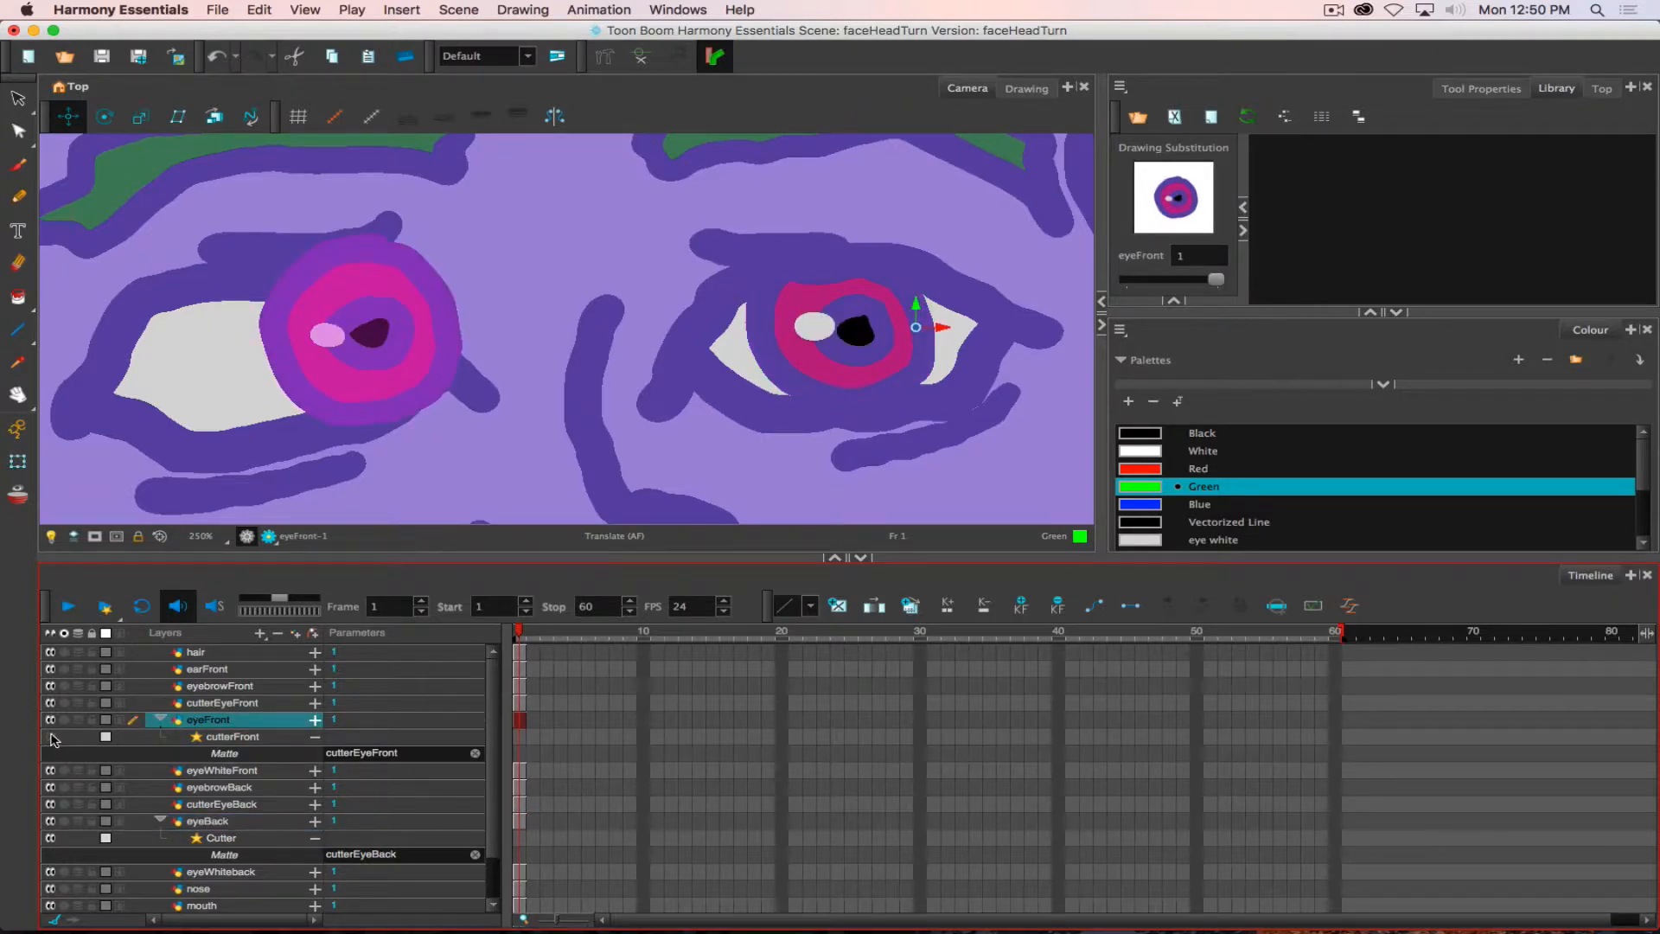
{"action": "left_click", "coordinate": [50, 839]}
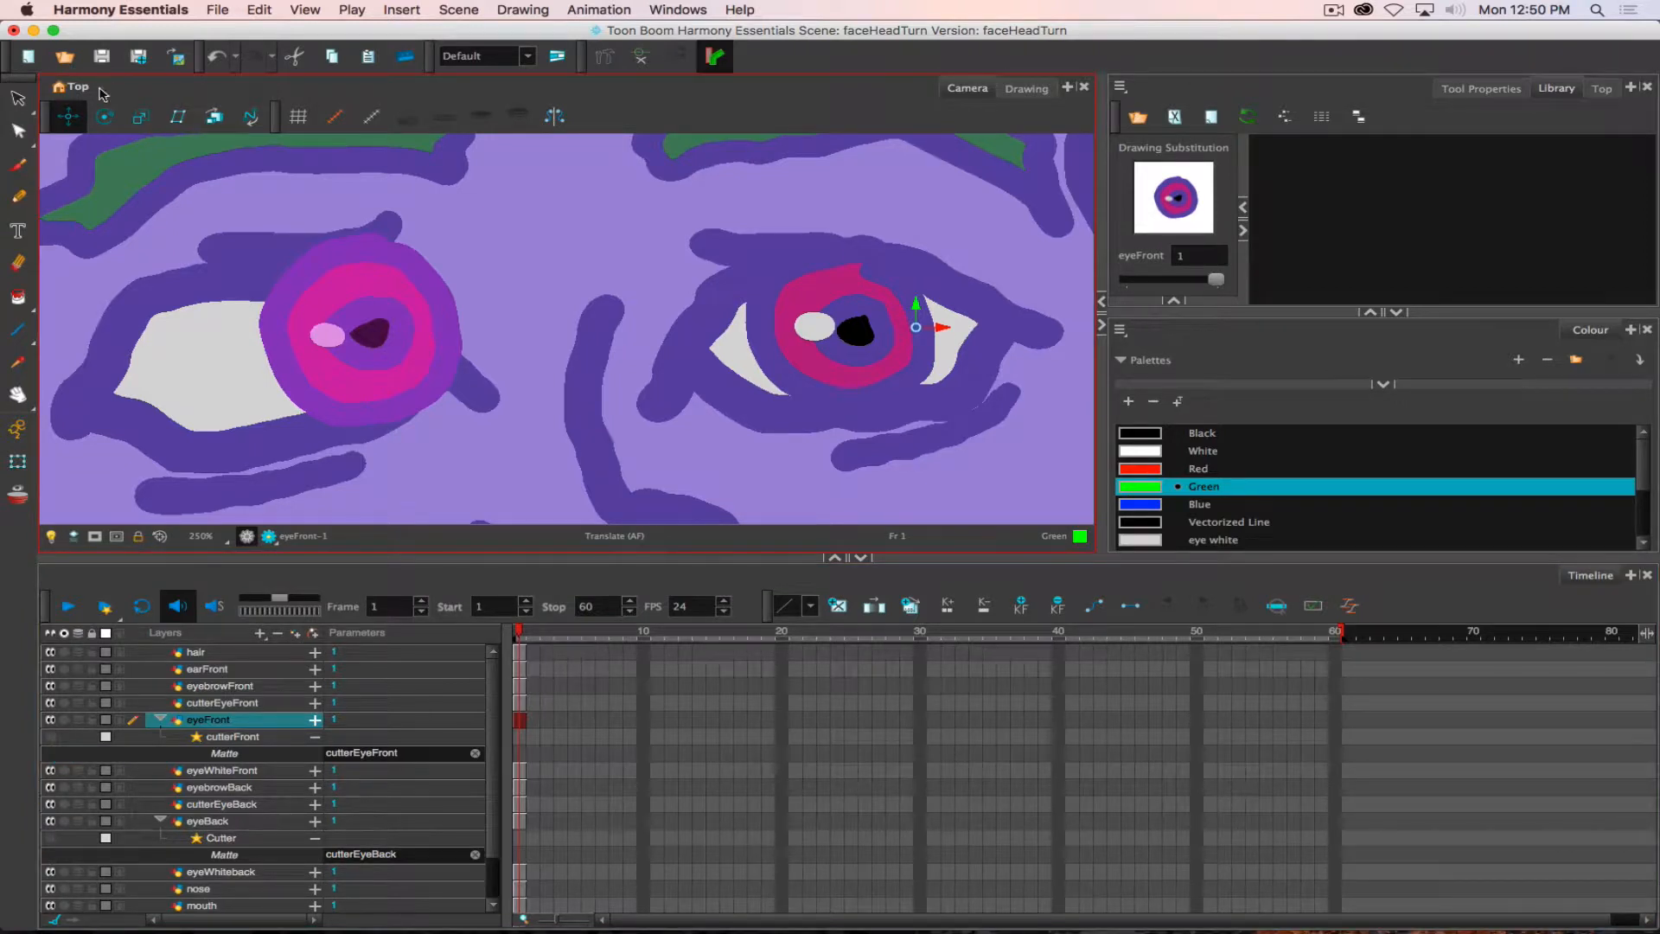
{"action": "left_click", "coordinate": [17, 296]}
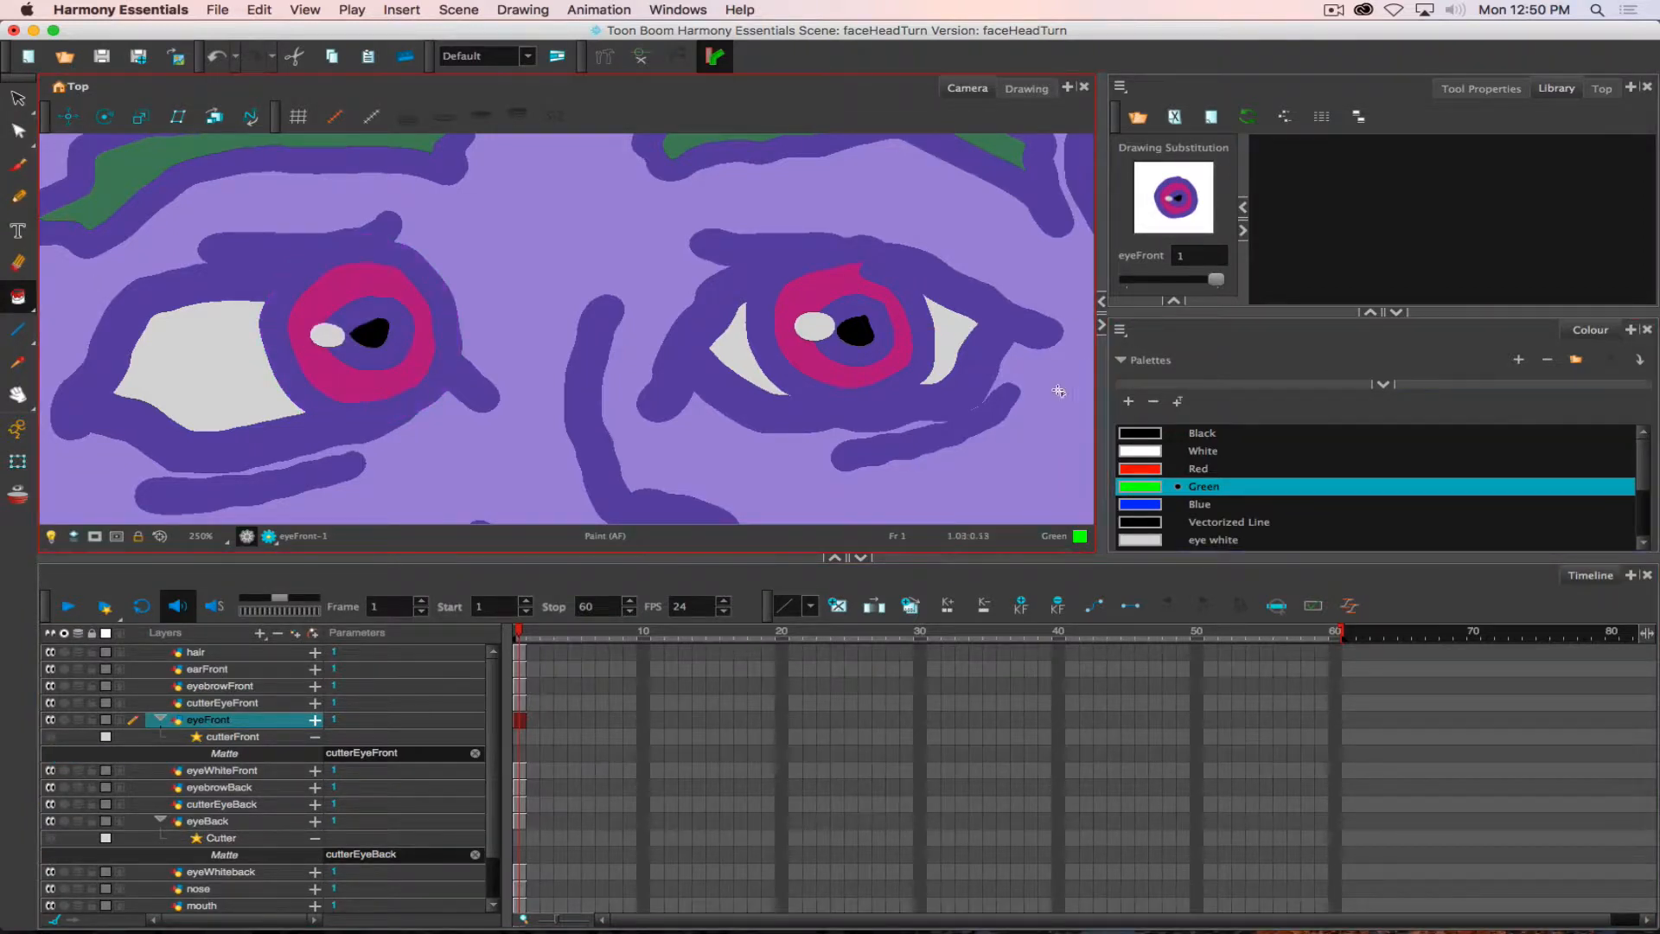
{"action": "left_click", "coordinate": [1135, 470]}
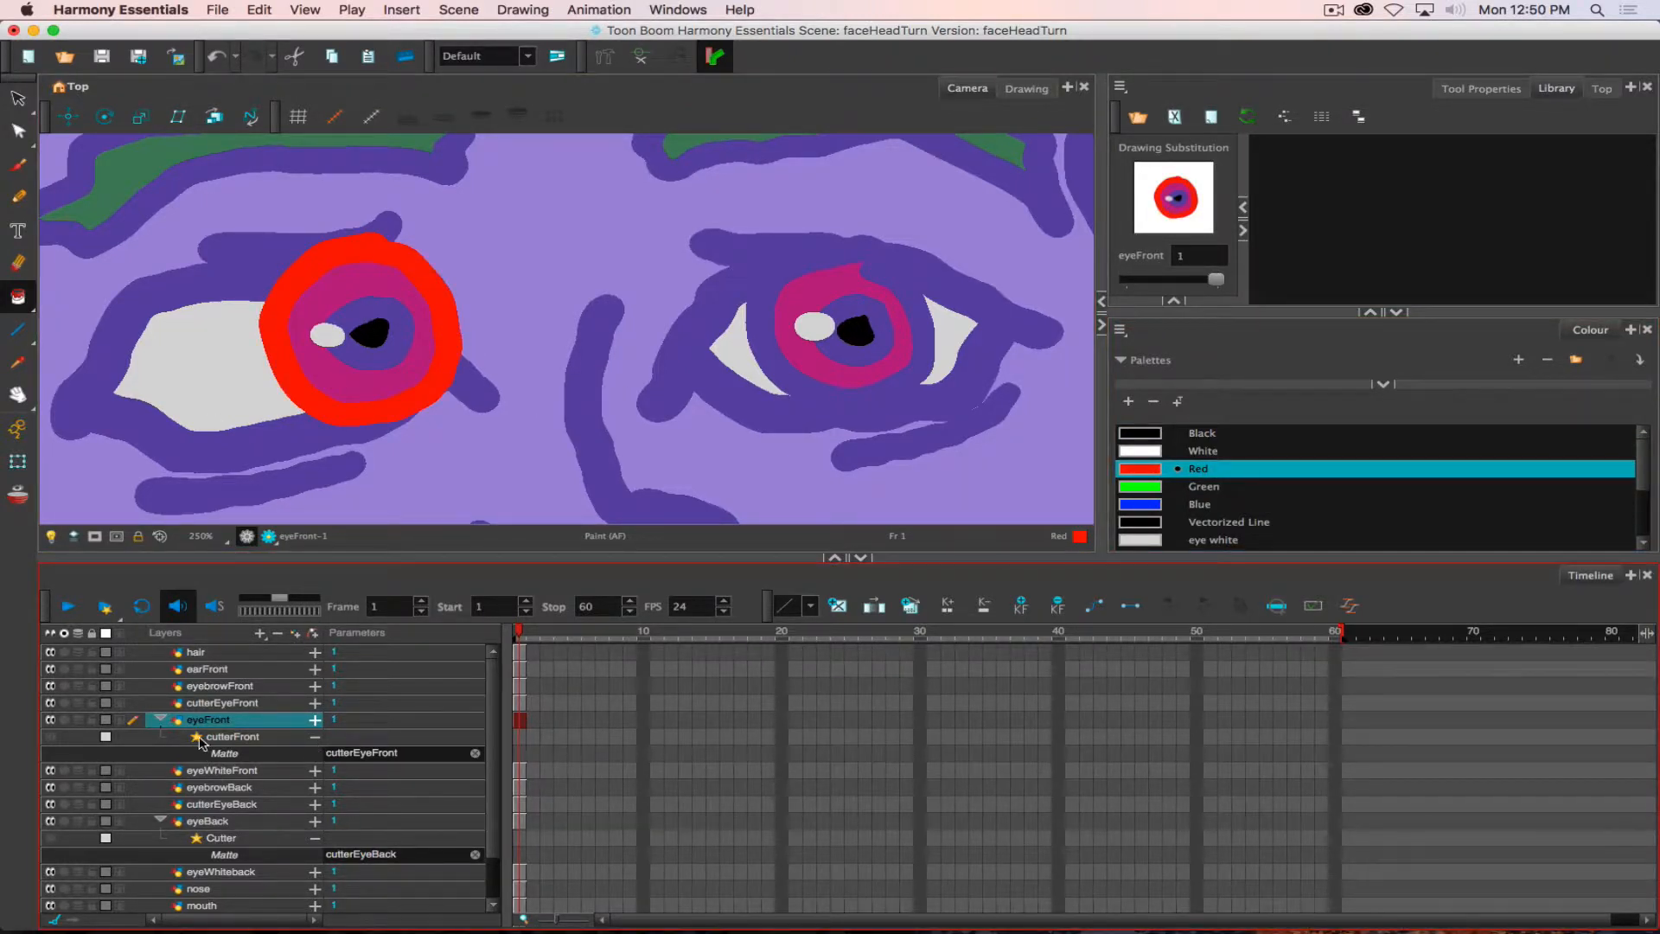
{"action": "left_click", "coordinate": [207, 822]}
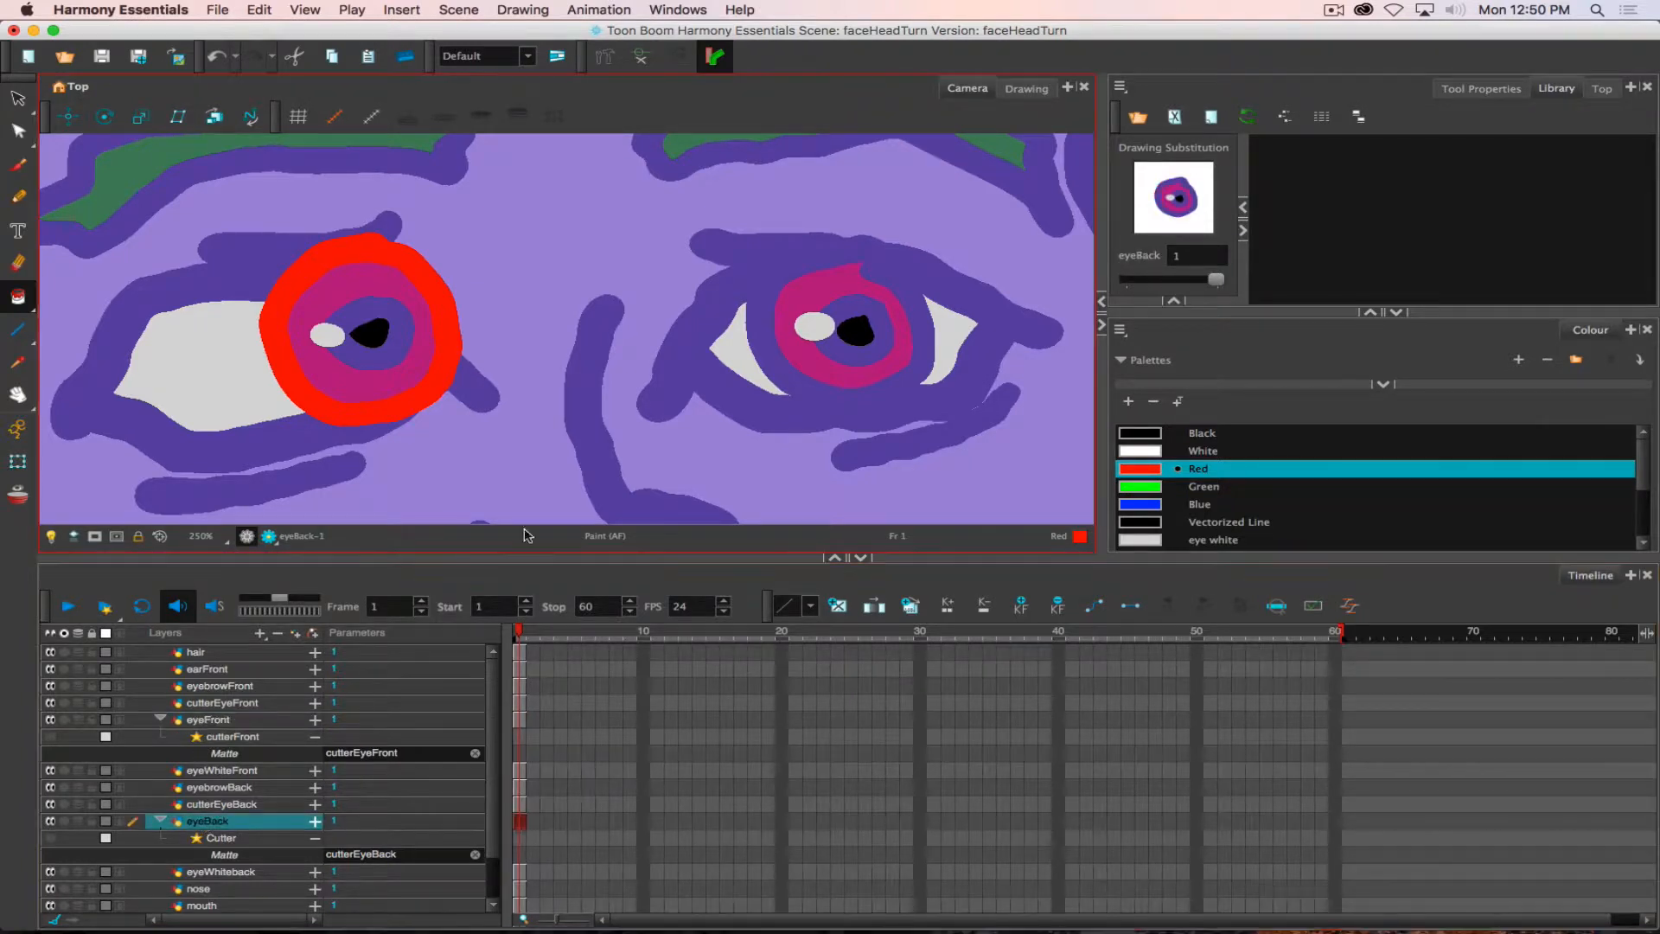
{"action": "left_click", "coordinate": [774, 372]}
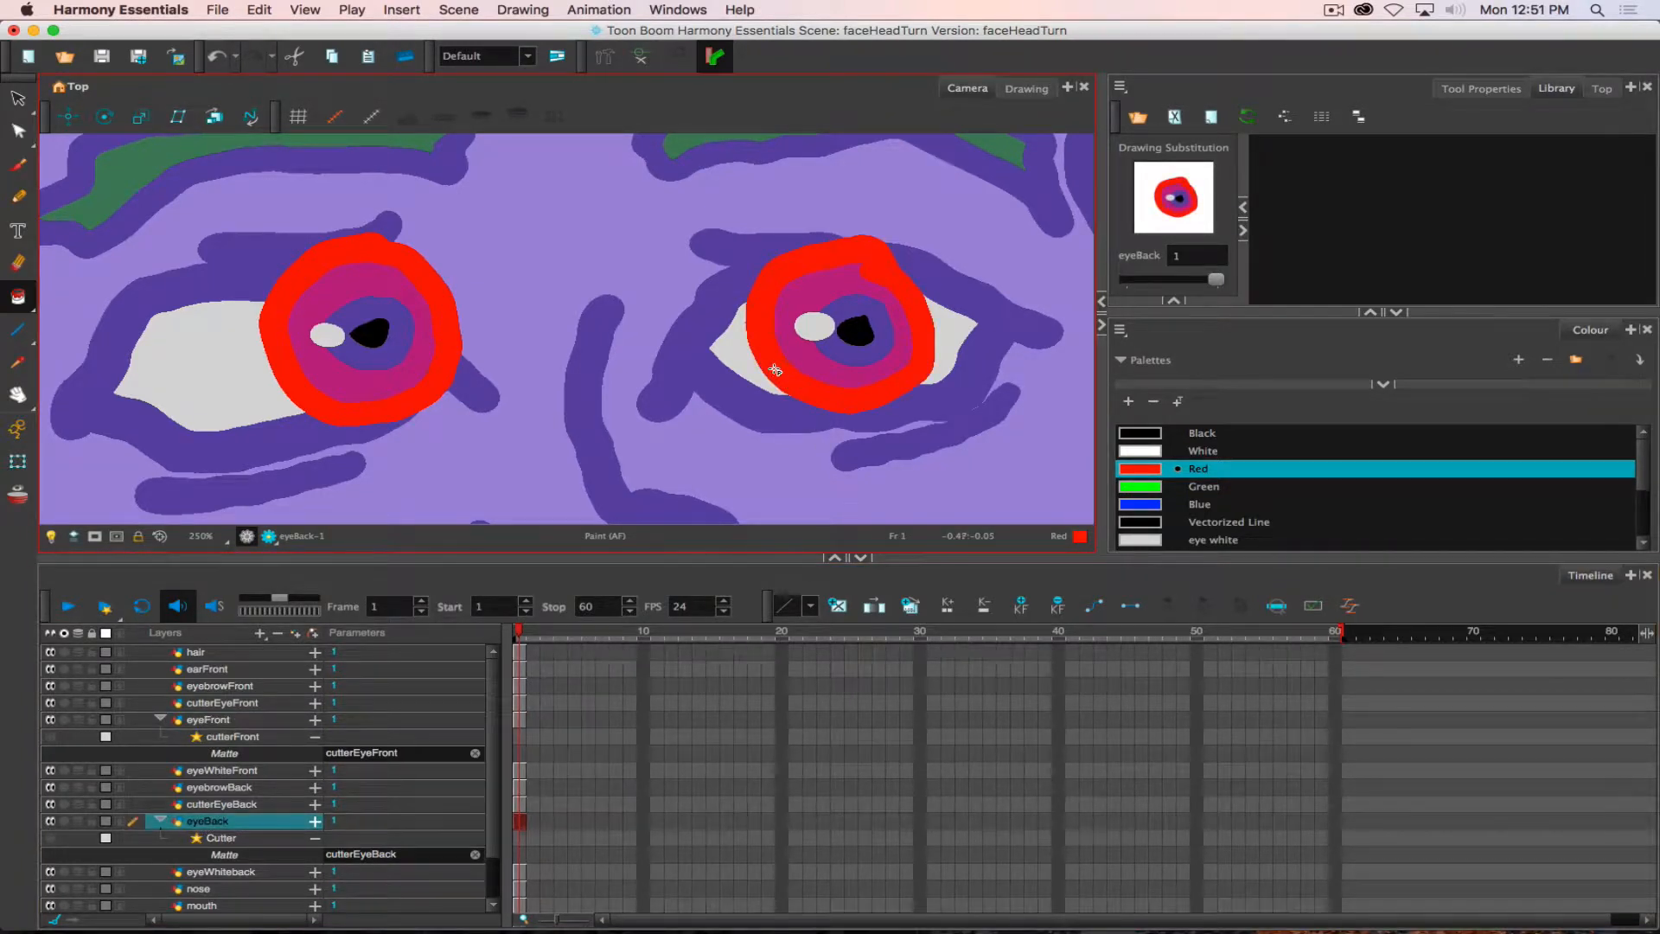
- Re-enable the cutterFront effect on eyeFront and the Cutter effect on eyeBack
{"action": "left_click", "coordinate": [18, 99]}
{"action": "left_click", "coordinate": [50, 736]}
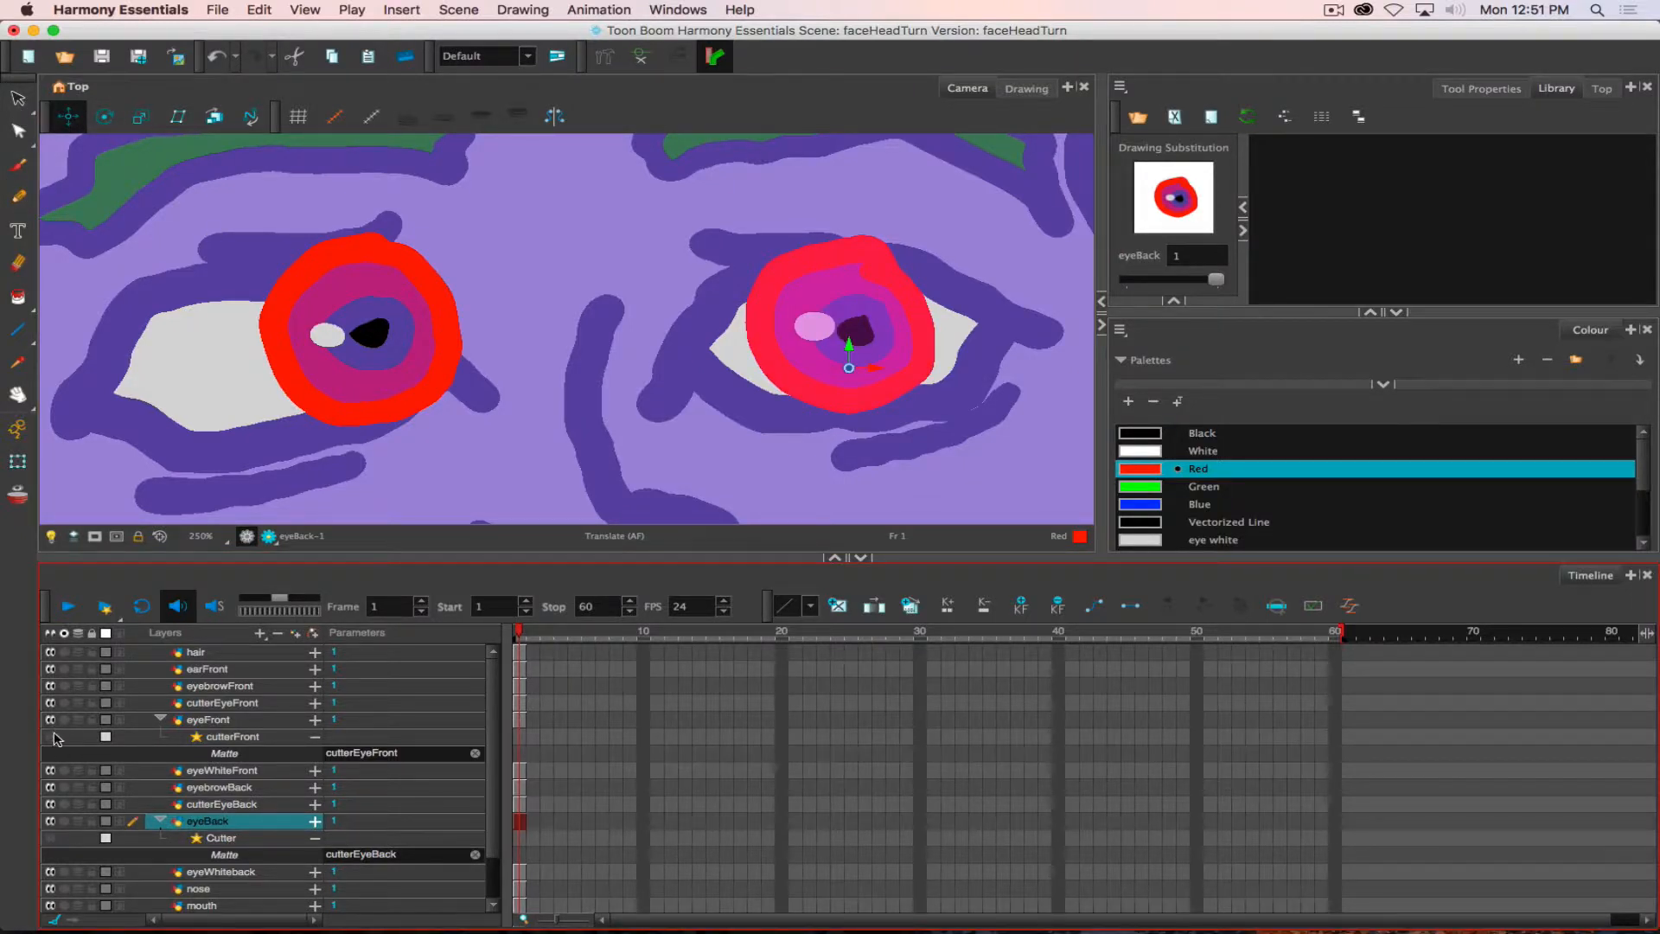
{"action": "left_click", "coordinate": [51, 837]}
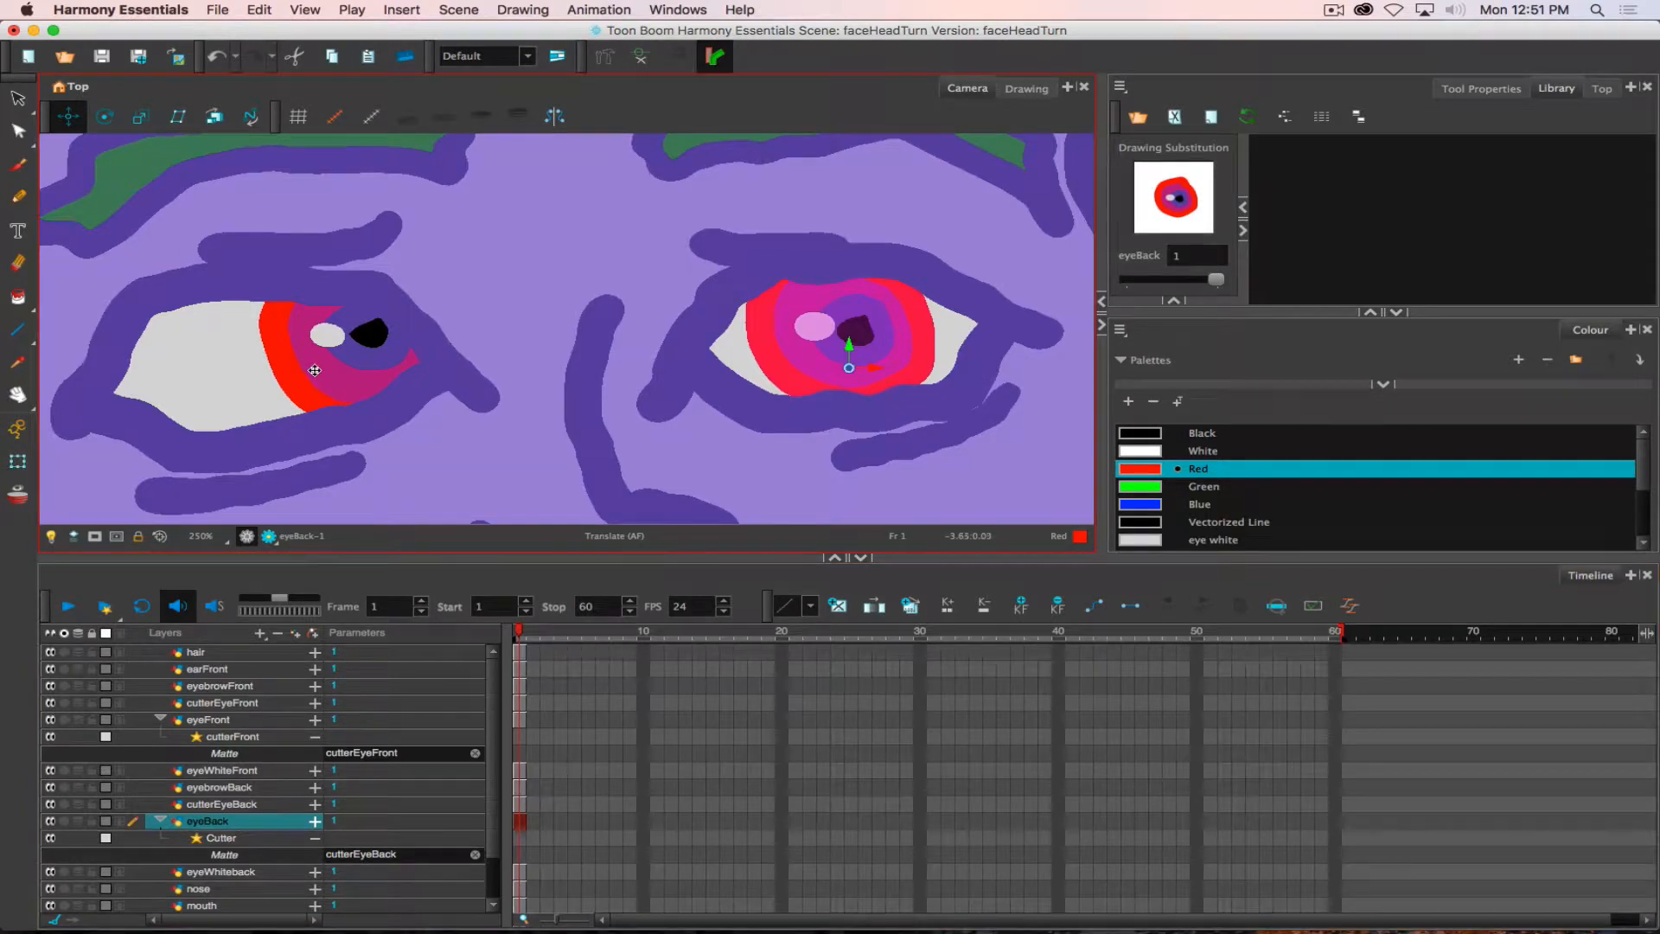
- Move the eyeBack iris toward the outer corner of its eye white, and the eyeFront iris slightly down toward the middle of its own
{"action": "mouse_move", "coordinate": [373, 350]}
{"action": "left_mouse_down"}
{"action": "mouse_move", "coordinate": [258, 361]}
{"action": "mouse_move", "coordinate": [413, 359]}
{"action": "mouse_move", "coordinate": [281, 370]}
{"action": "mouse_move", "coordinate": [383, 368]}
{"action": "left_mouse_up"}
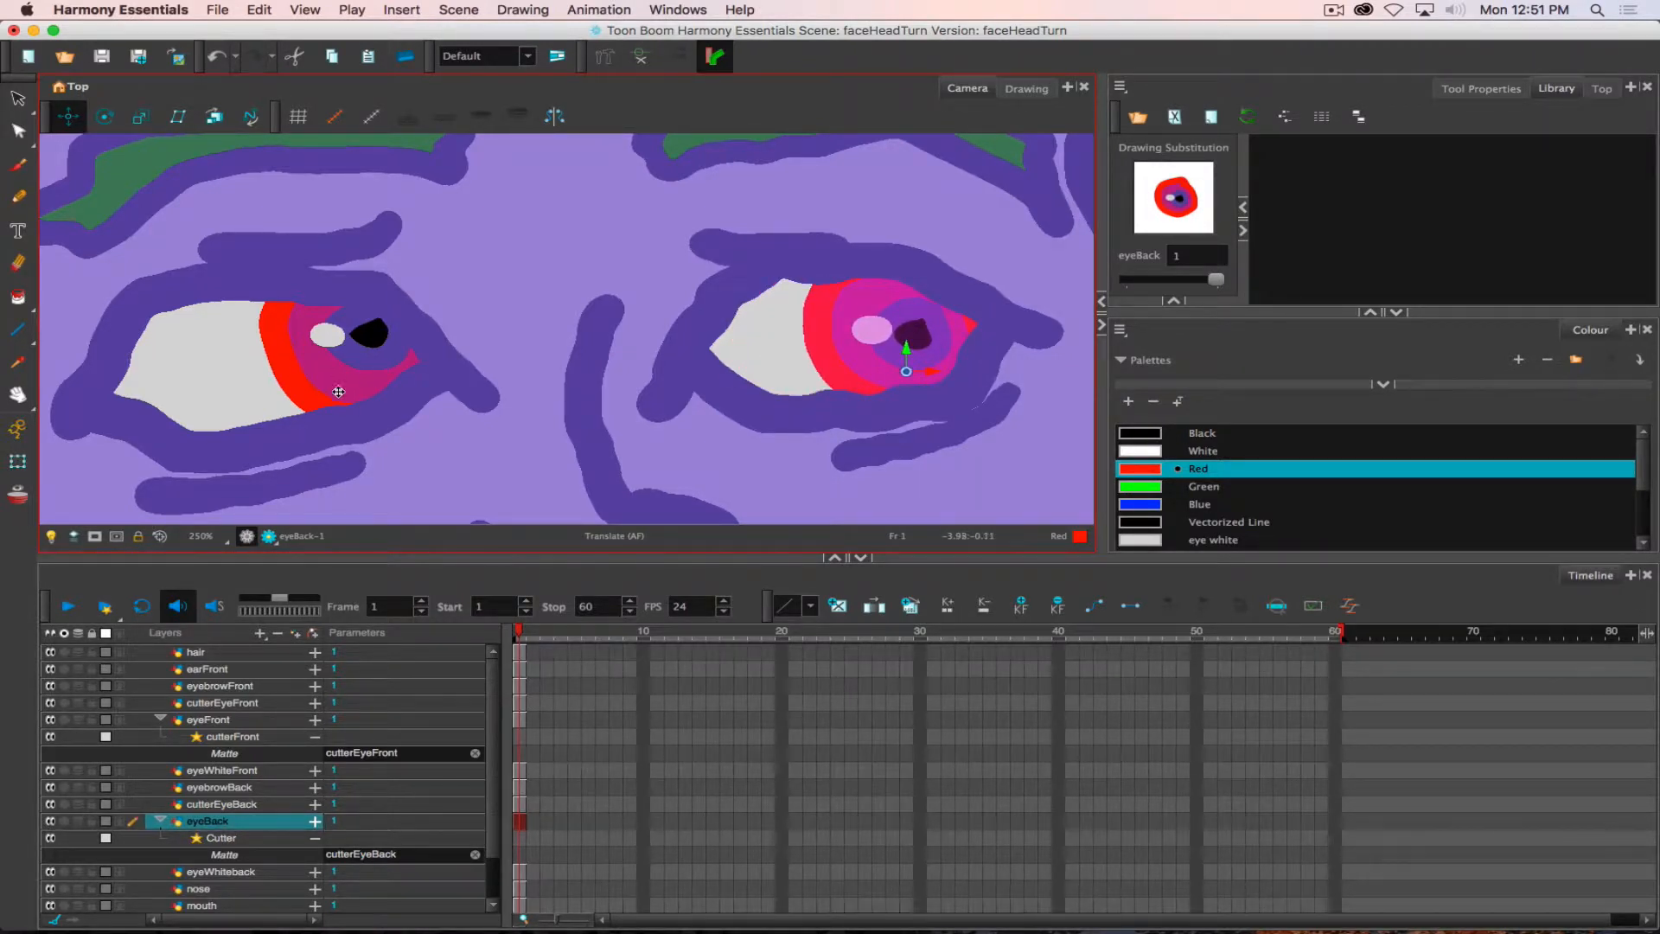
{"action": "left_click", "coordinate": [207, 719]}
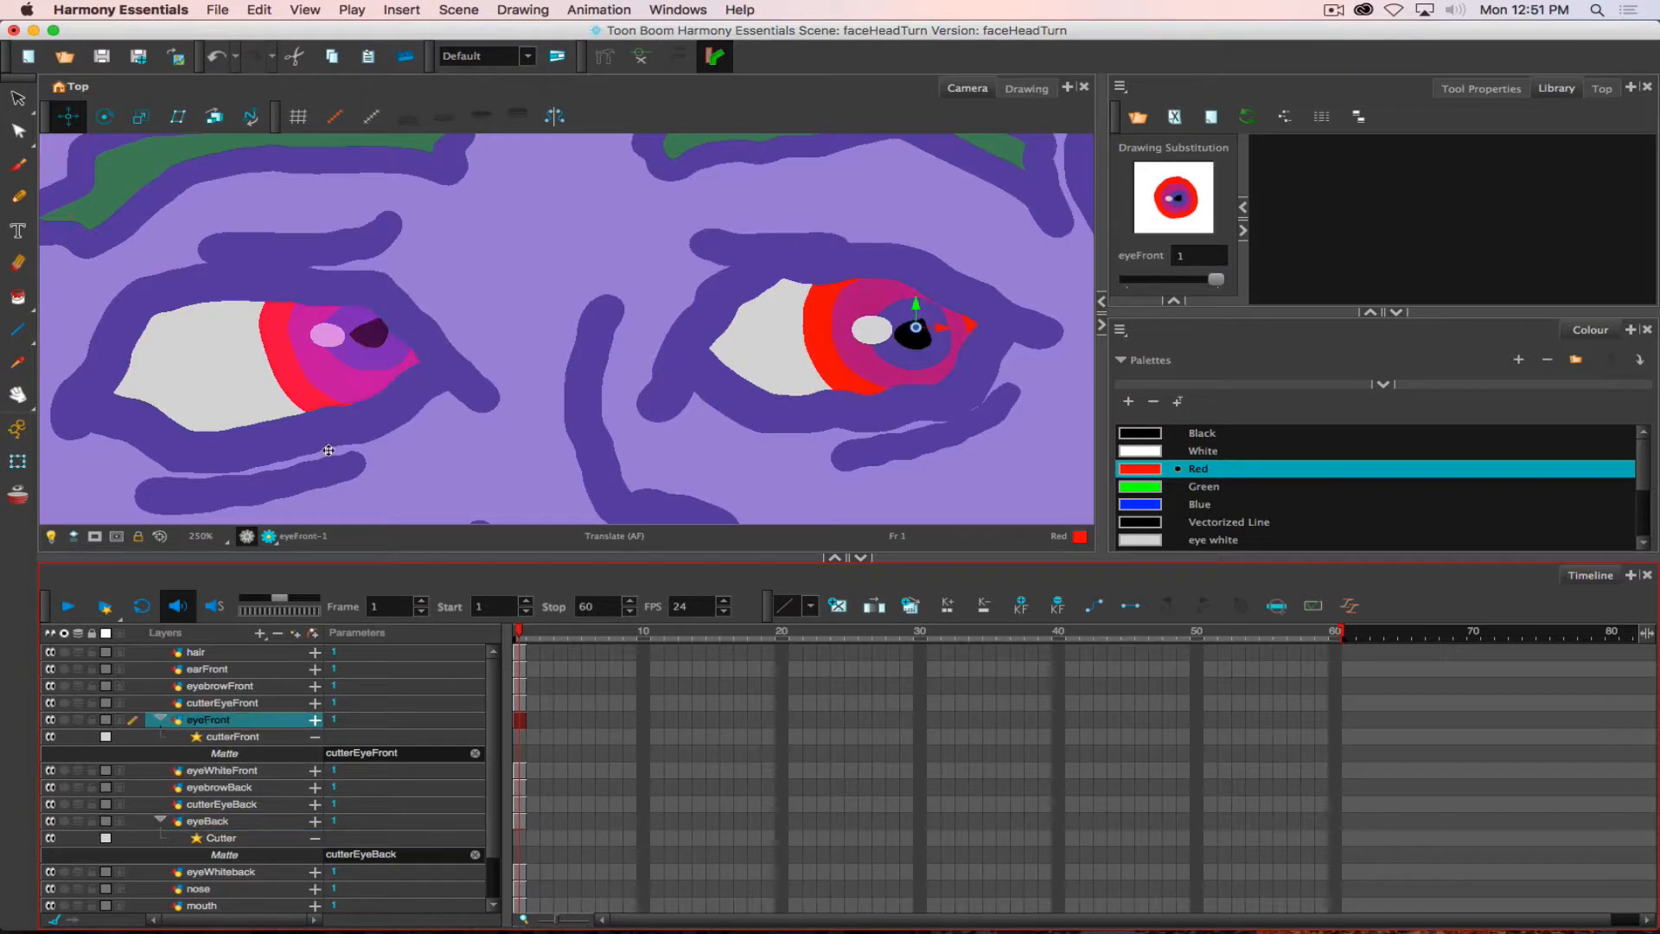
{"action": "left_click_drag", "start_coordinate": [355, 381], "coordinate": [317, 391]}
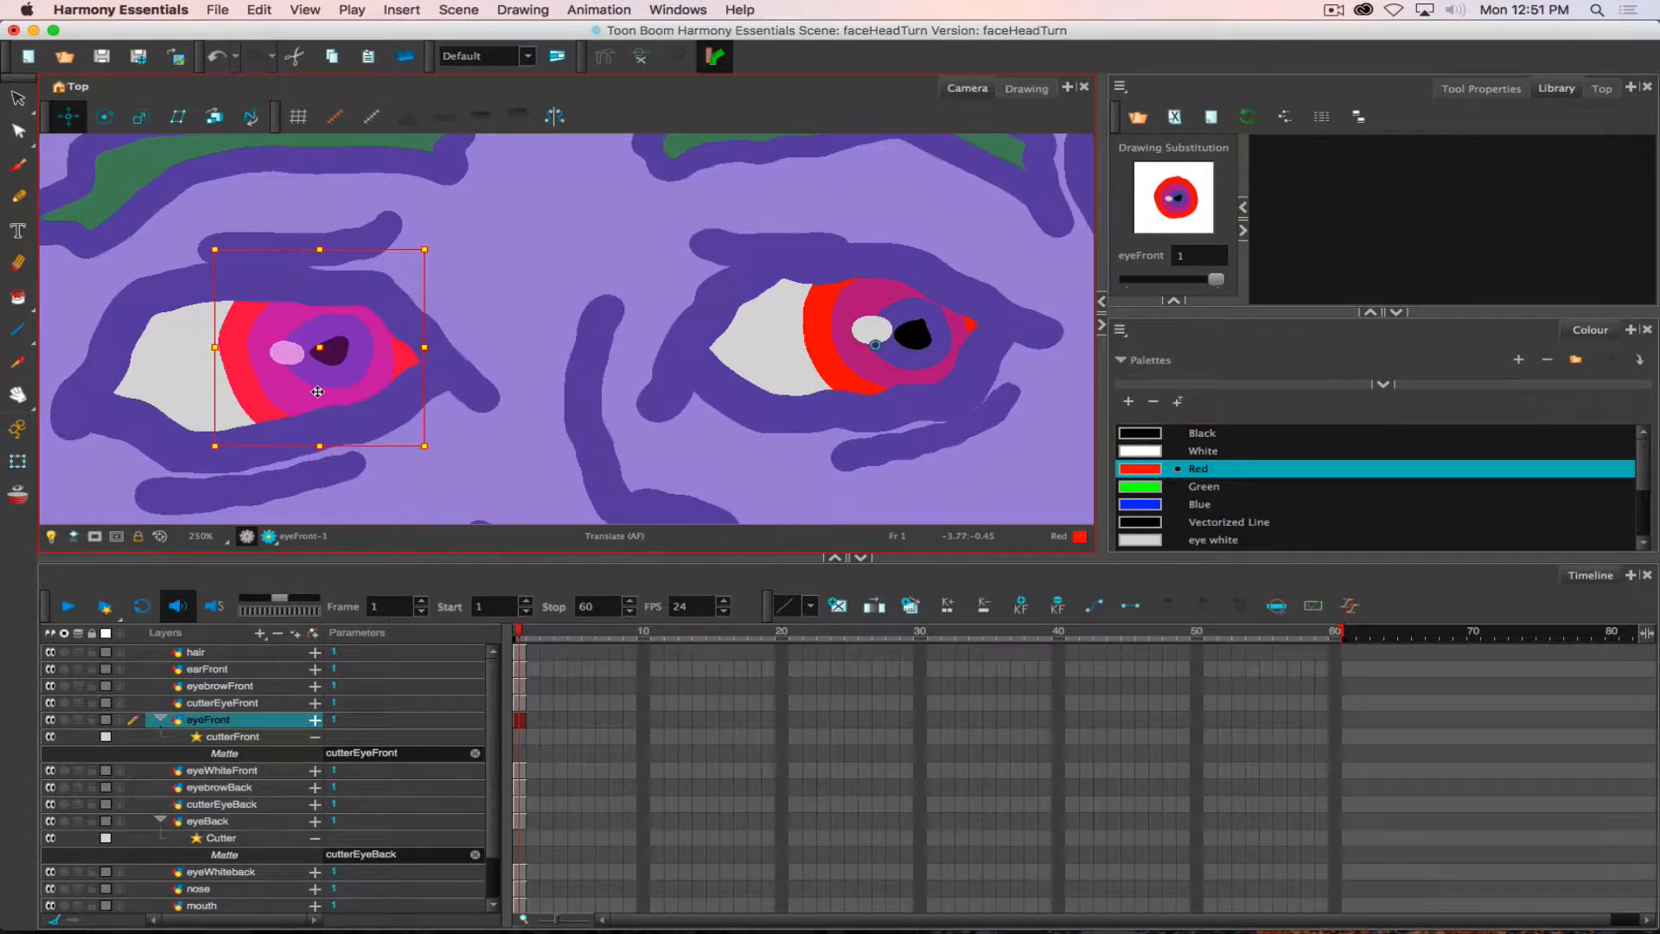
{"action": "scroll", "coordinate": [550, 367], "scroll_direction": "up", "scroll_amount": 2}
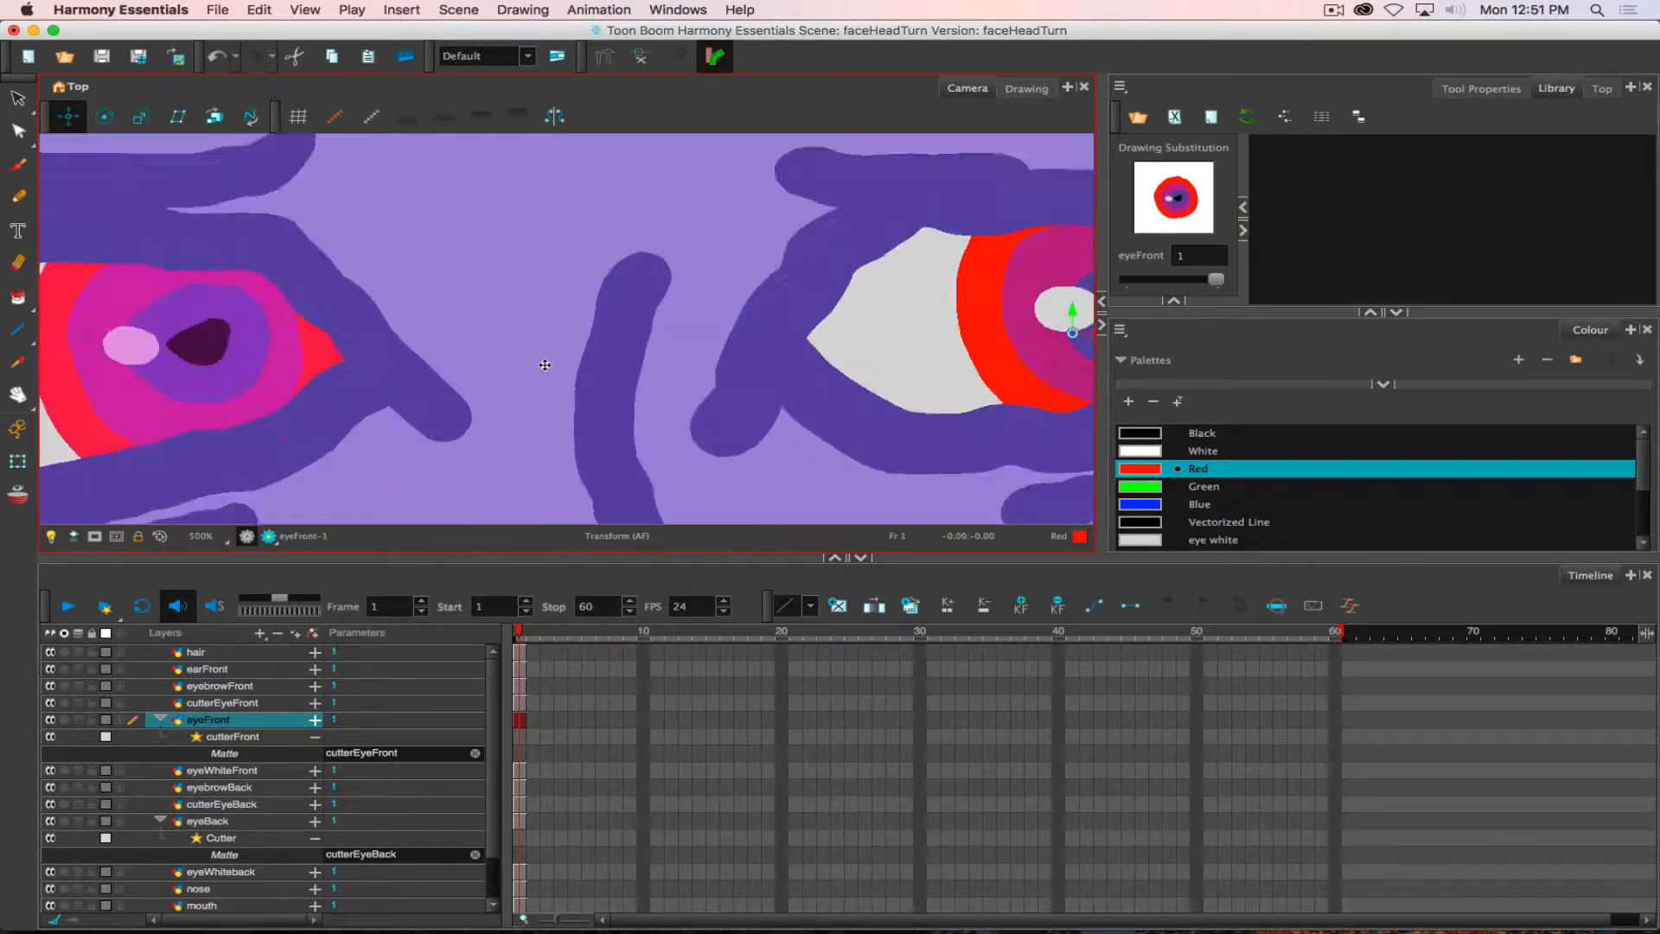
{"action": "scroll", "coordinate": [541, 363], "scroll_direction": "down", "scroll_amount": 3}
{"action": "scroll", "coordinate": [541, 363], "scroll_direction": "down", "scroll_amount": 5}
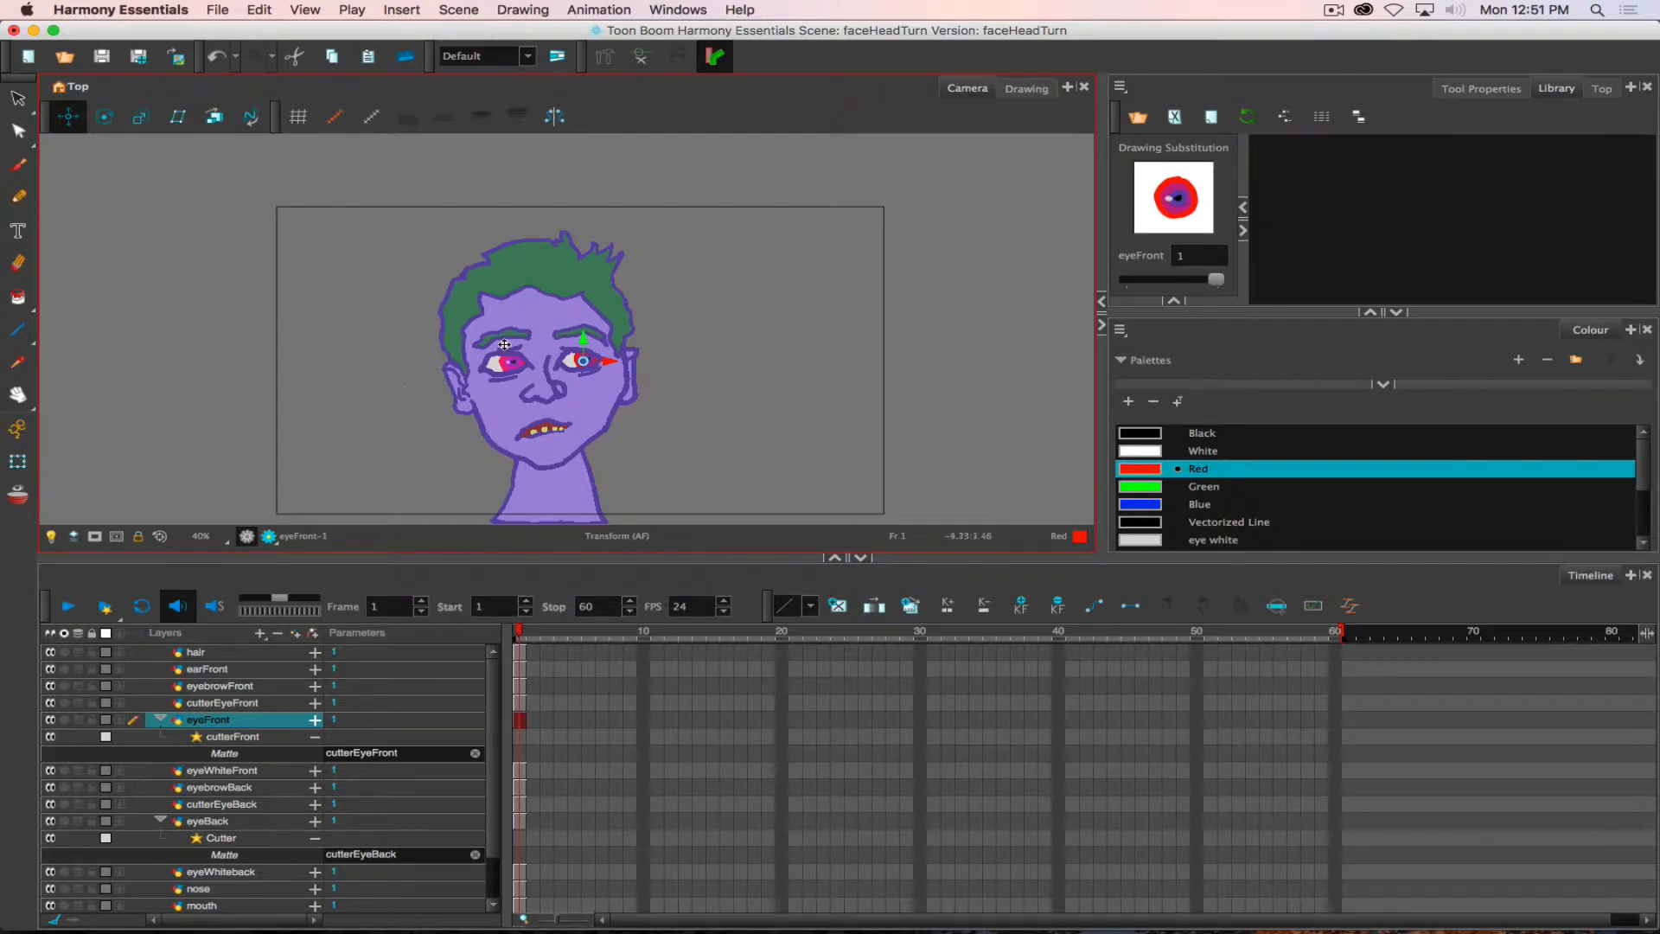
{"action": "mouse_move", "coordinate": [385, 359]}
{"action": "left_mouse_down"}
{"action": "mouse_move", "coordinate": [342, 355]}
{"action": "mouse_move", "coordinate": [400, 365]}
{"action": "left_mouse_up"}
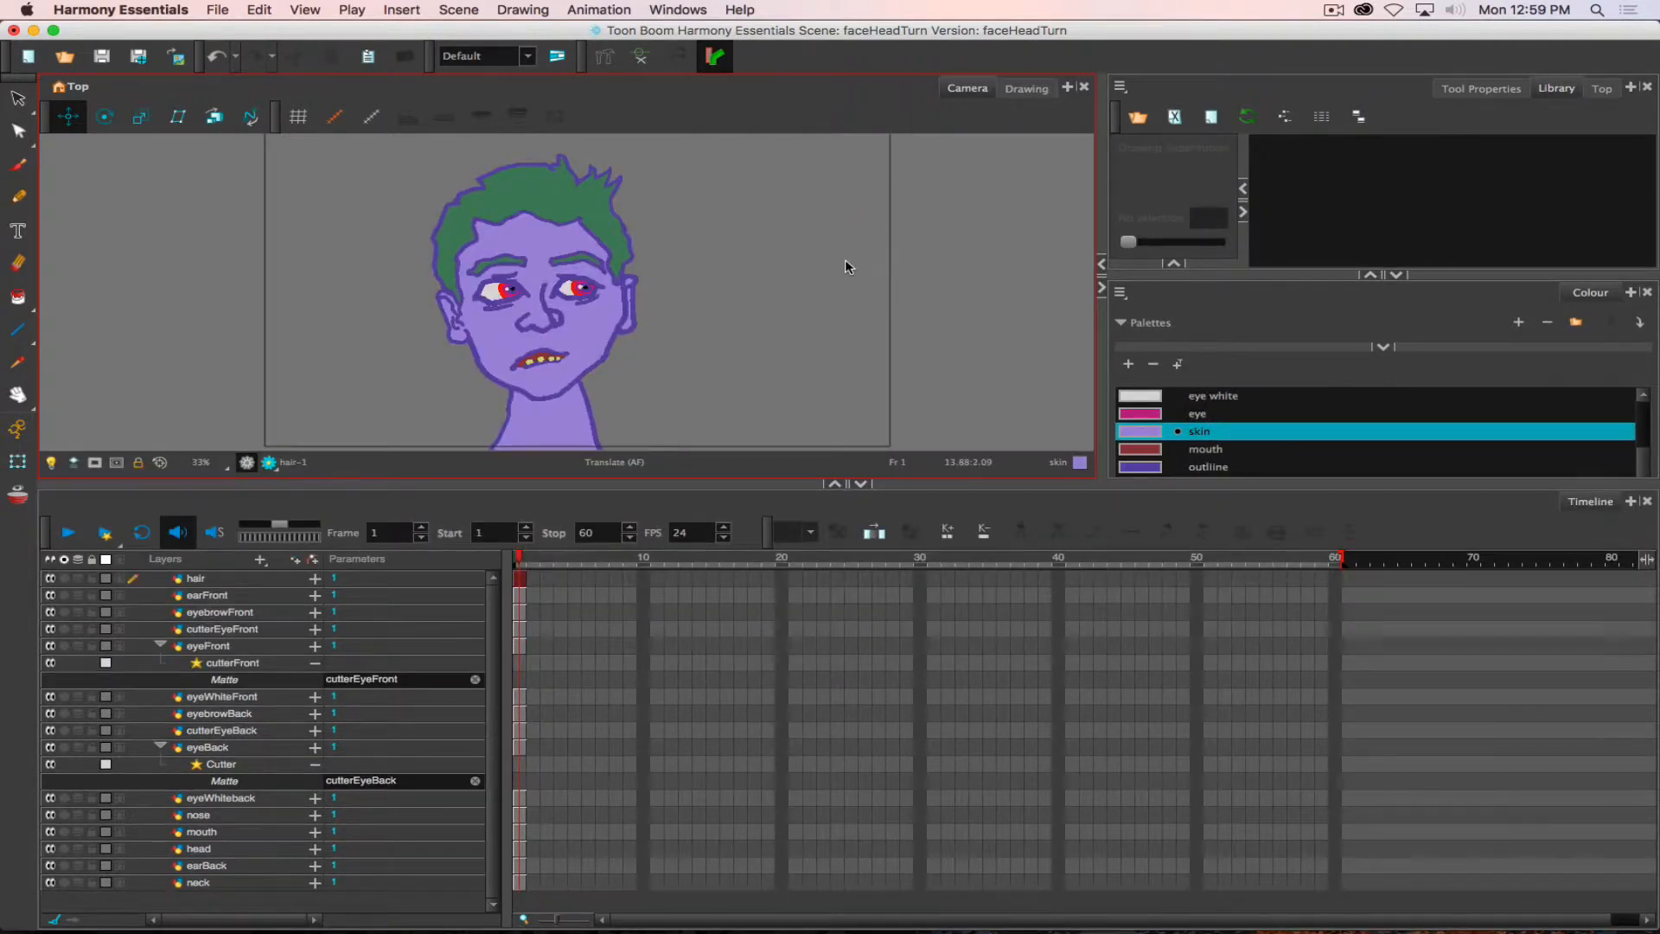
- Collapse the eyeFront and eyeBack layers in the timeline, and select the eyebrowFront layer with the Rotate tool active
{"action": "left_click", "coordinate": [160, 646]}
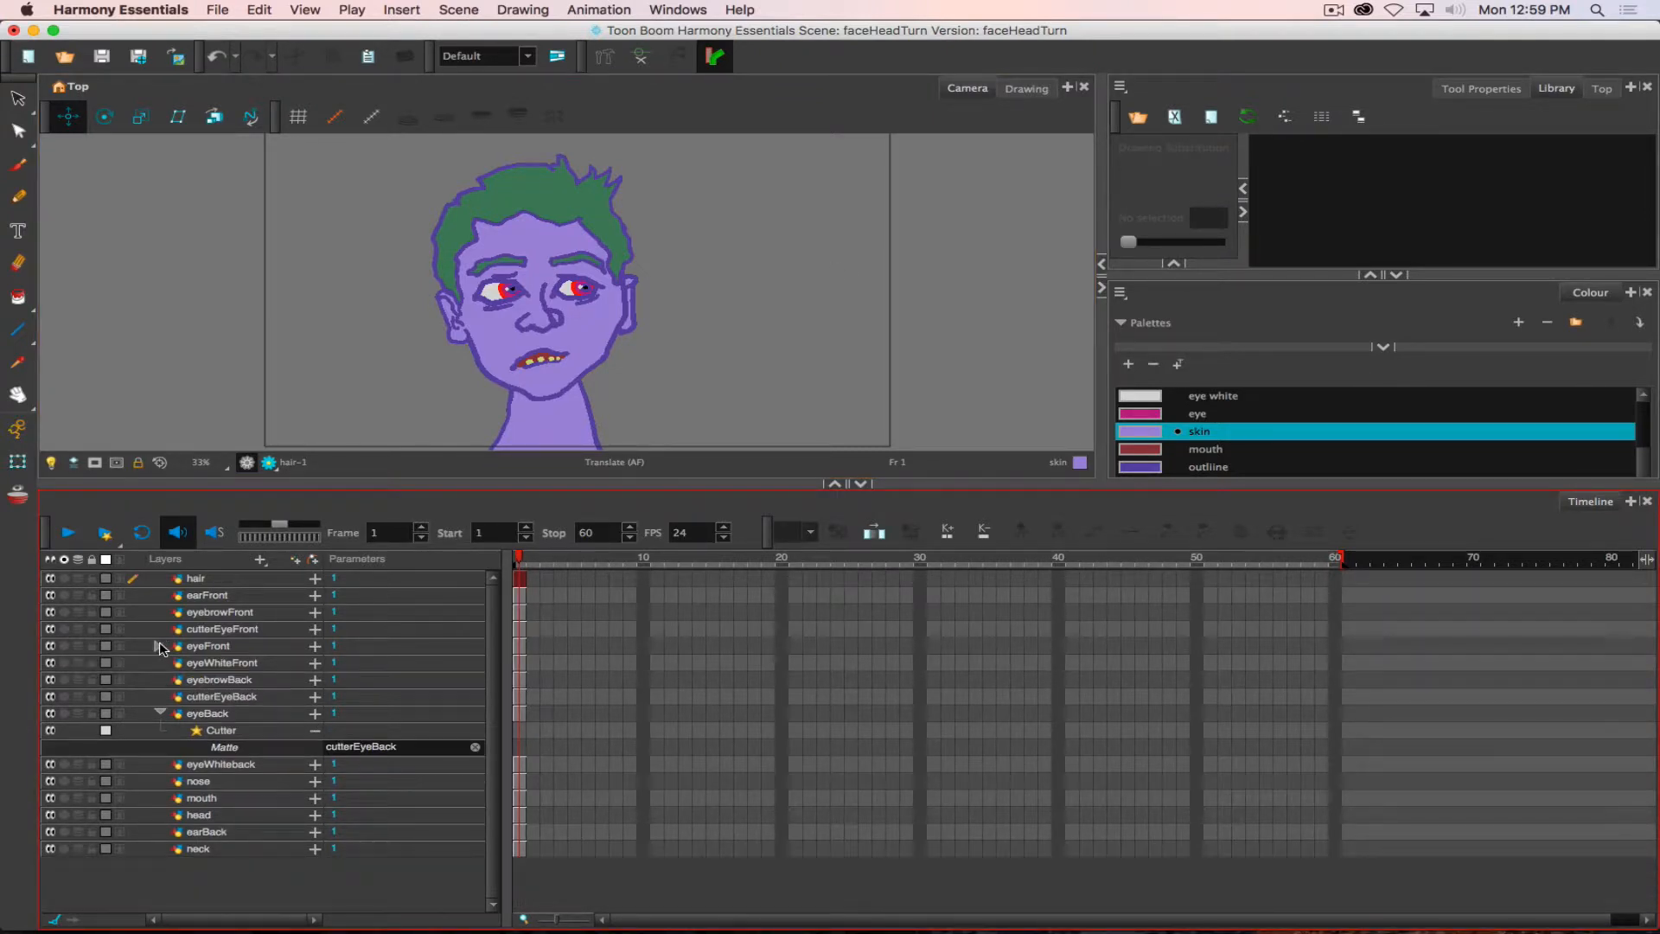
{"action": "left_click", "coordinate": [159, 714]}
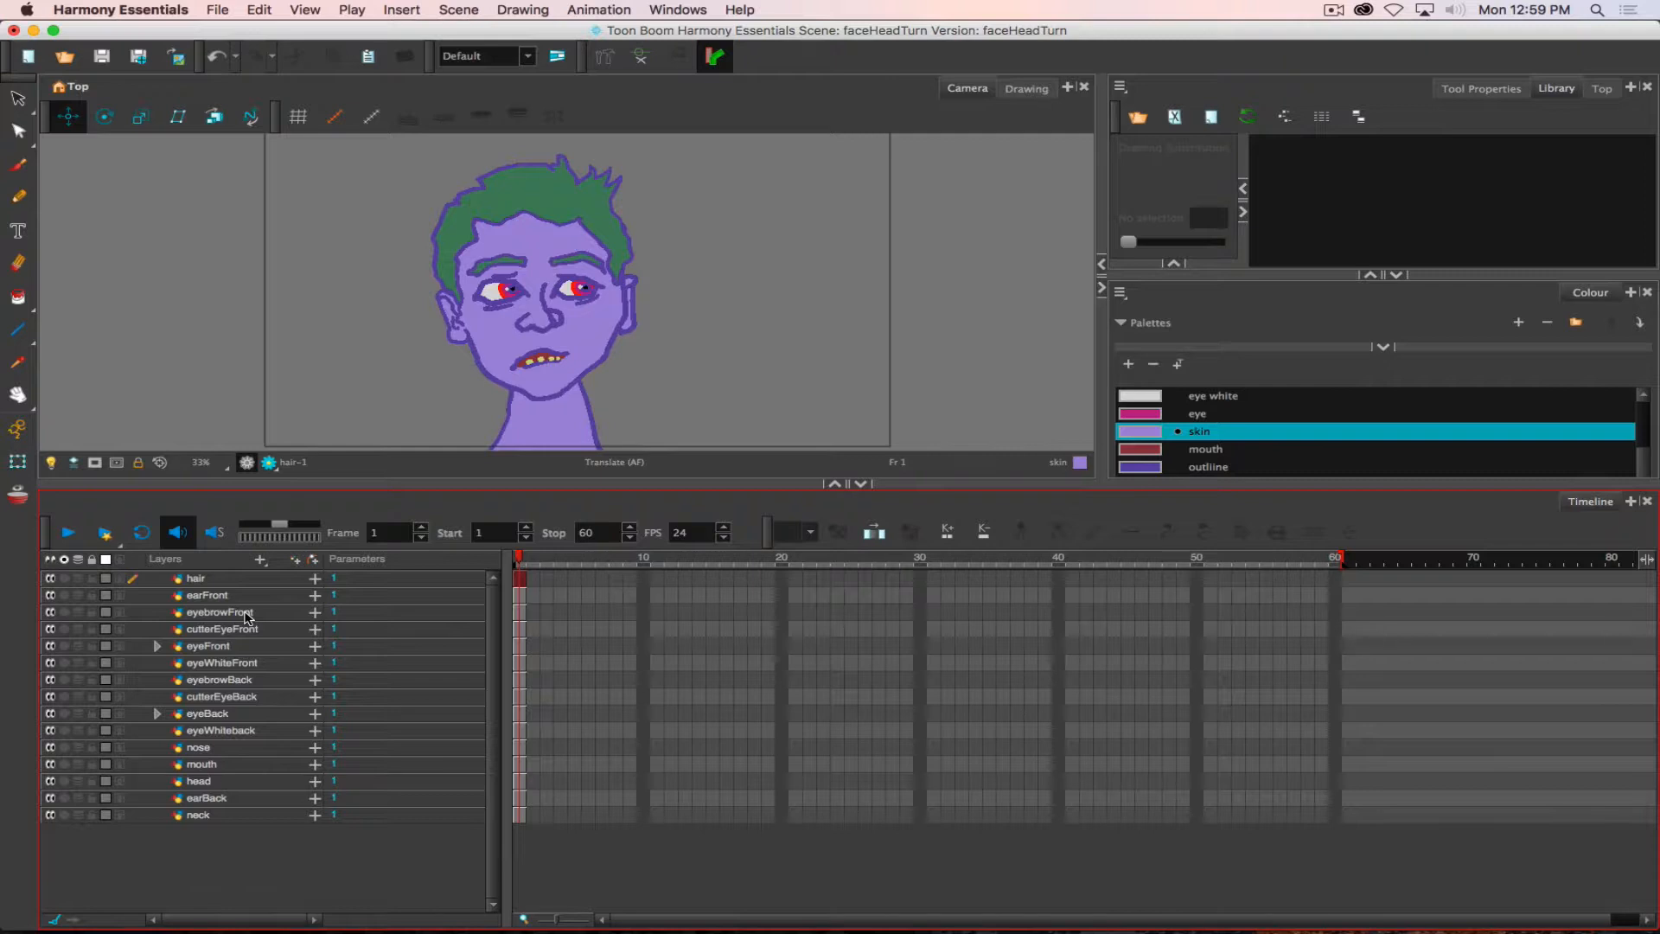
{"action": "key", "text": "alt+3"}
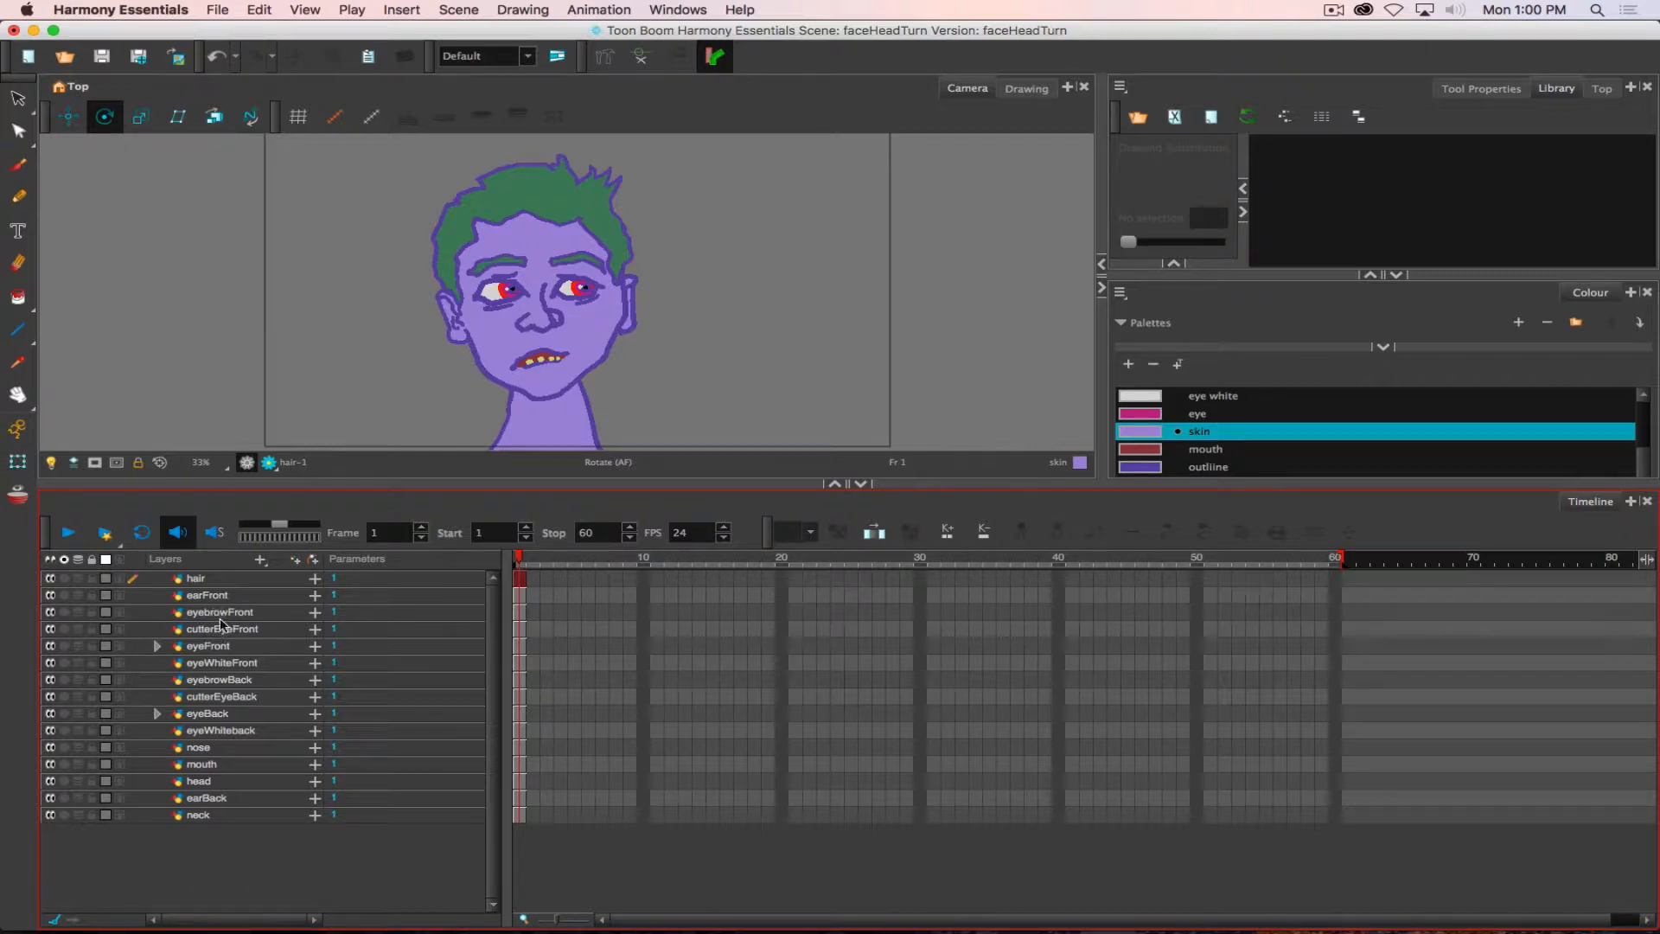
{"action": "left_click", "coordinate": [210, 616]}
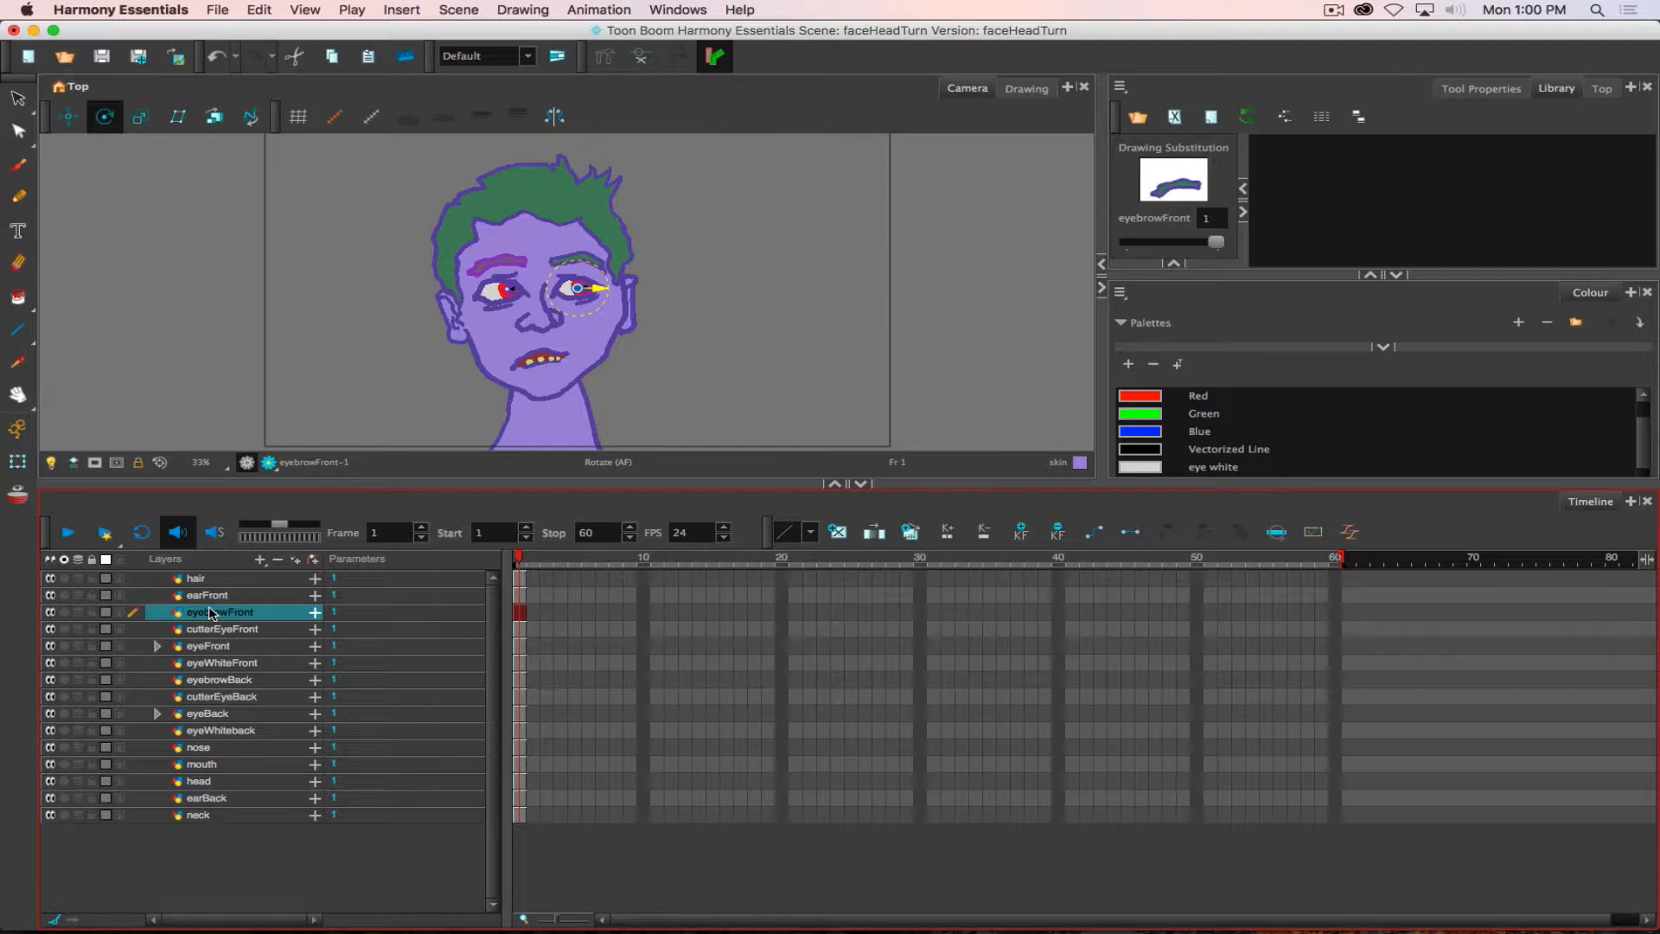
- Add a parent peg to the mouth layer and rename the peg as features-P
{"action": "left_click", "coordinate": [206, 766]}
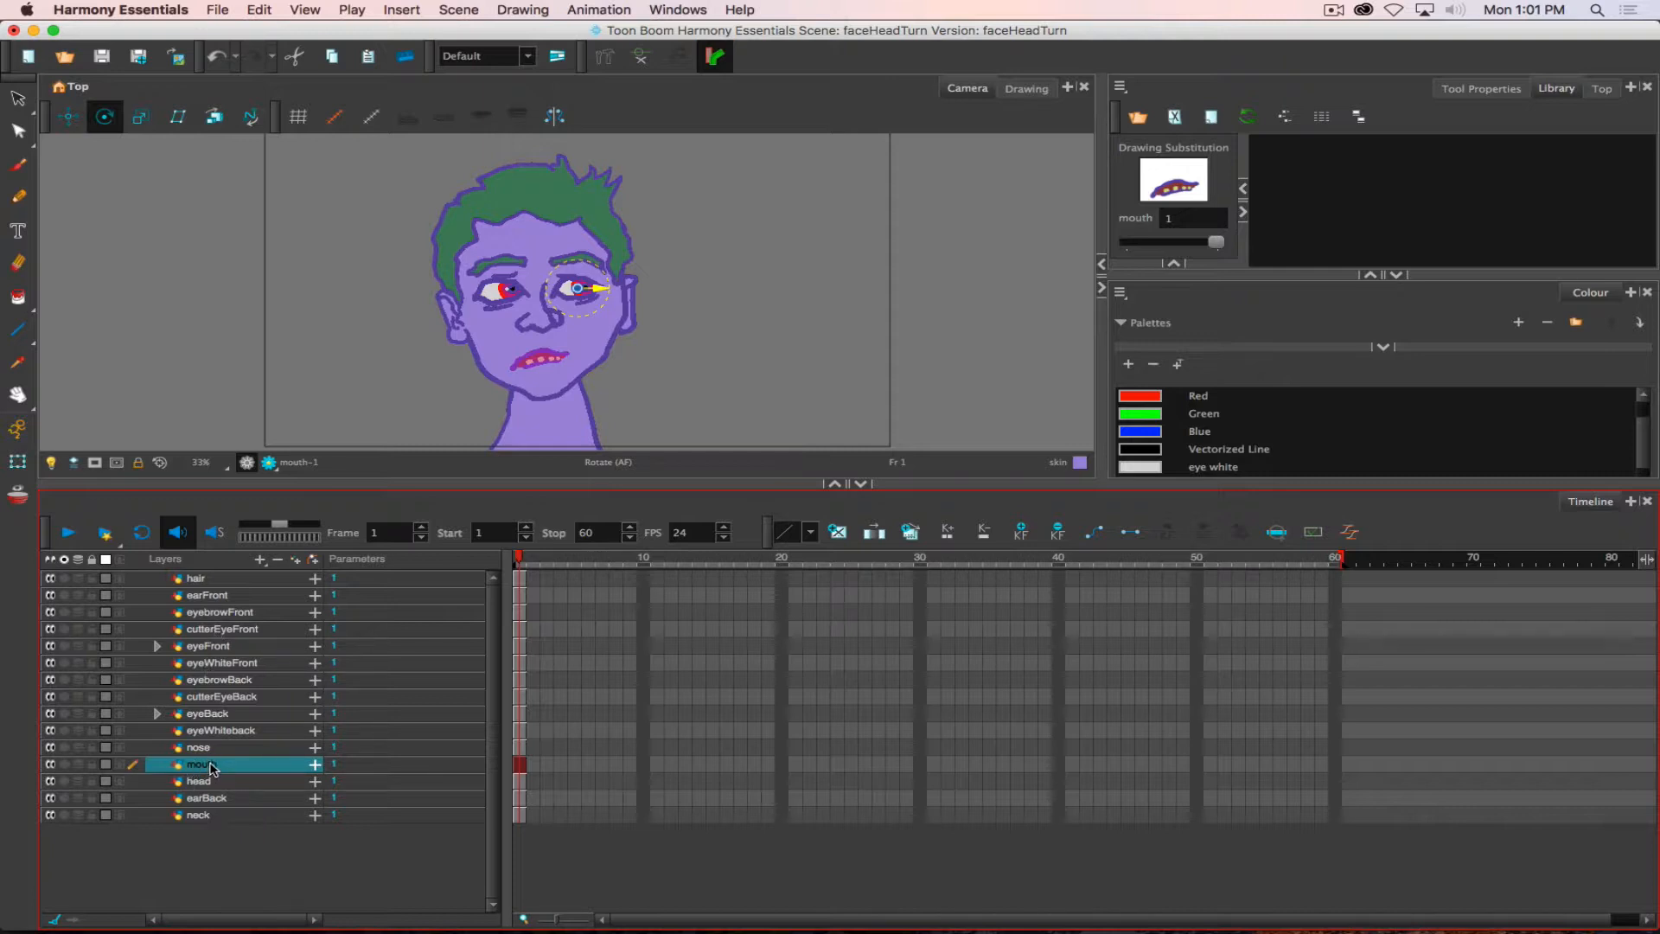
{"action": "left_click", "coordinate": [313, 561]}
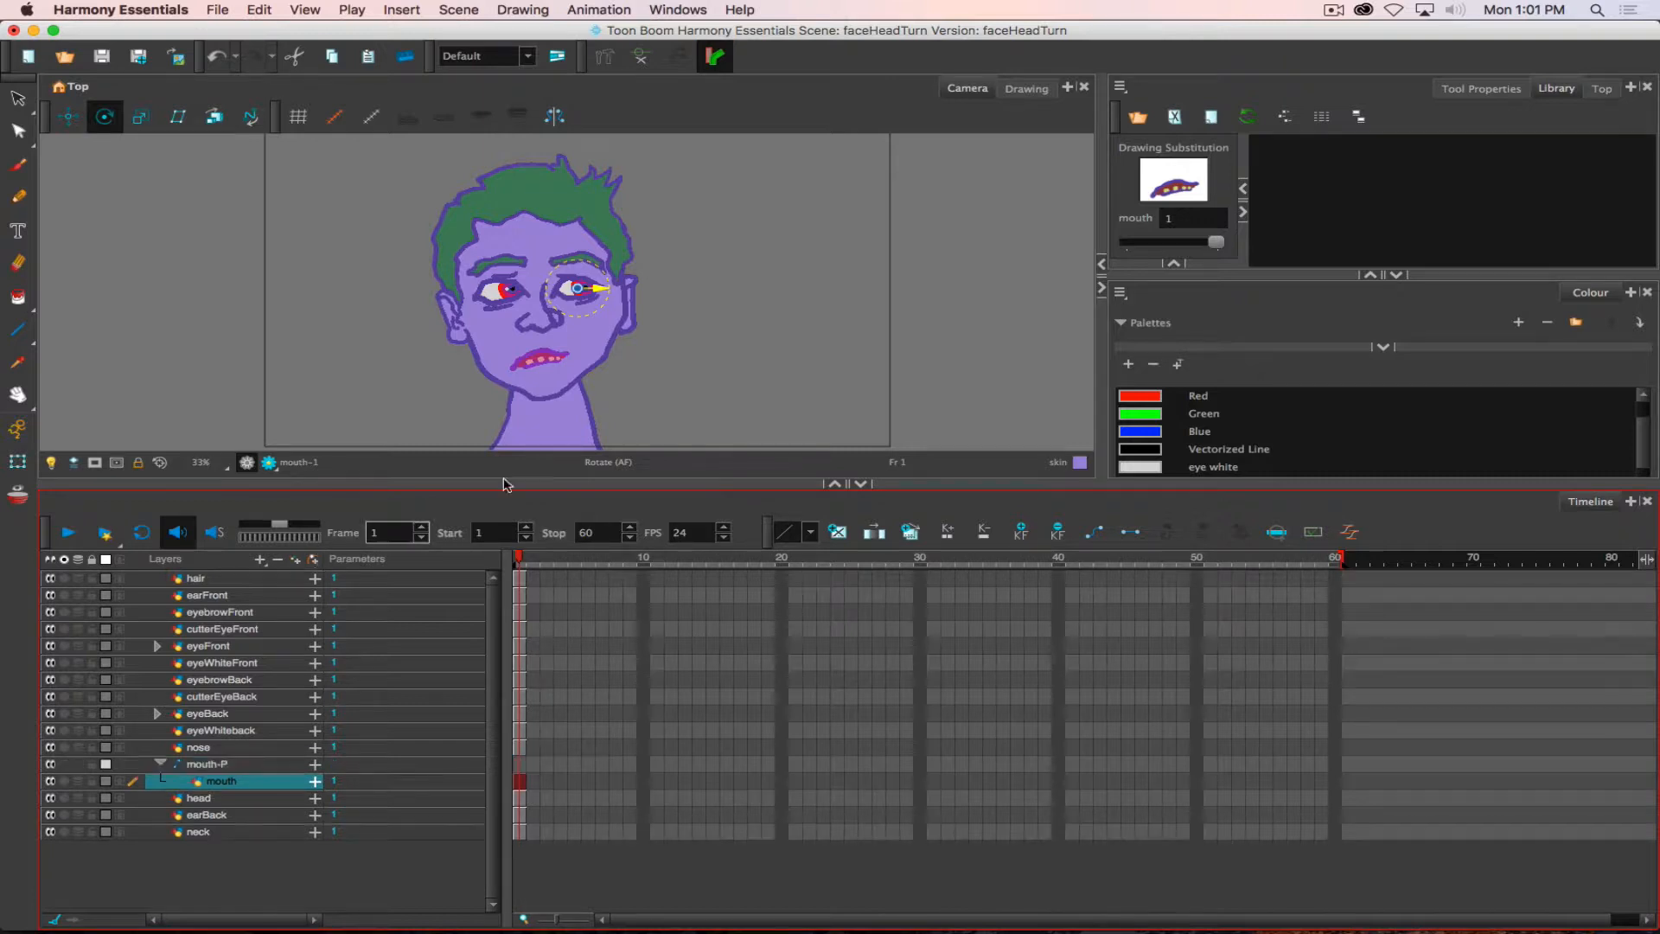
{"action": "double_click", "coordinate": [213, 765]}
{"action": "left_click", "coordinate": [218, 764]}
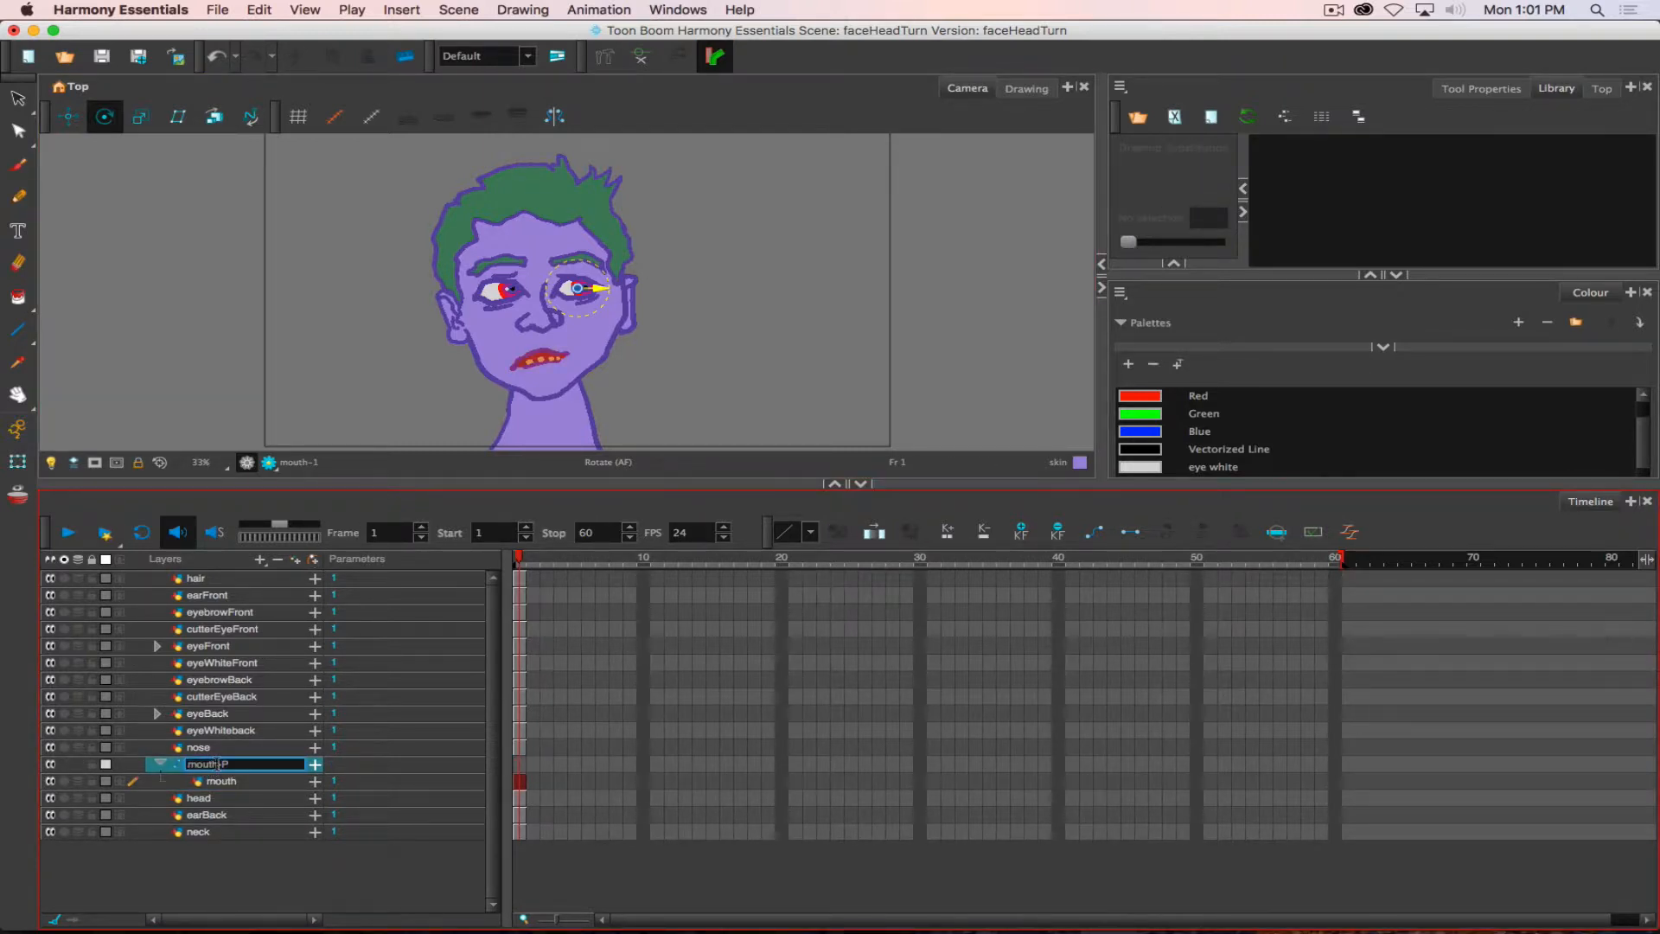
{"action": "left_click_drag", "start_coordinate": [218, 764], "coordinate": [186, 764]}
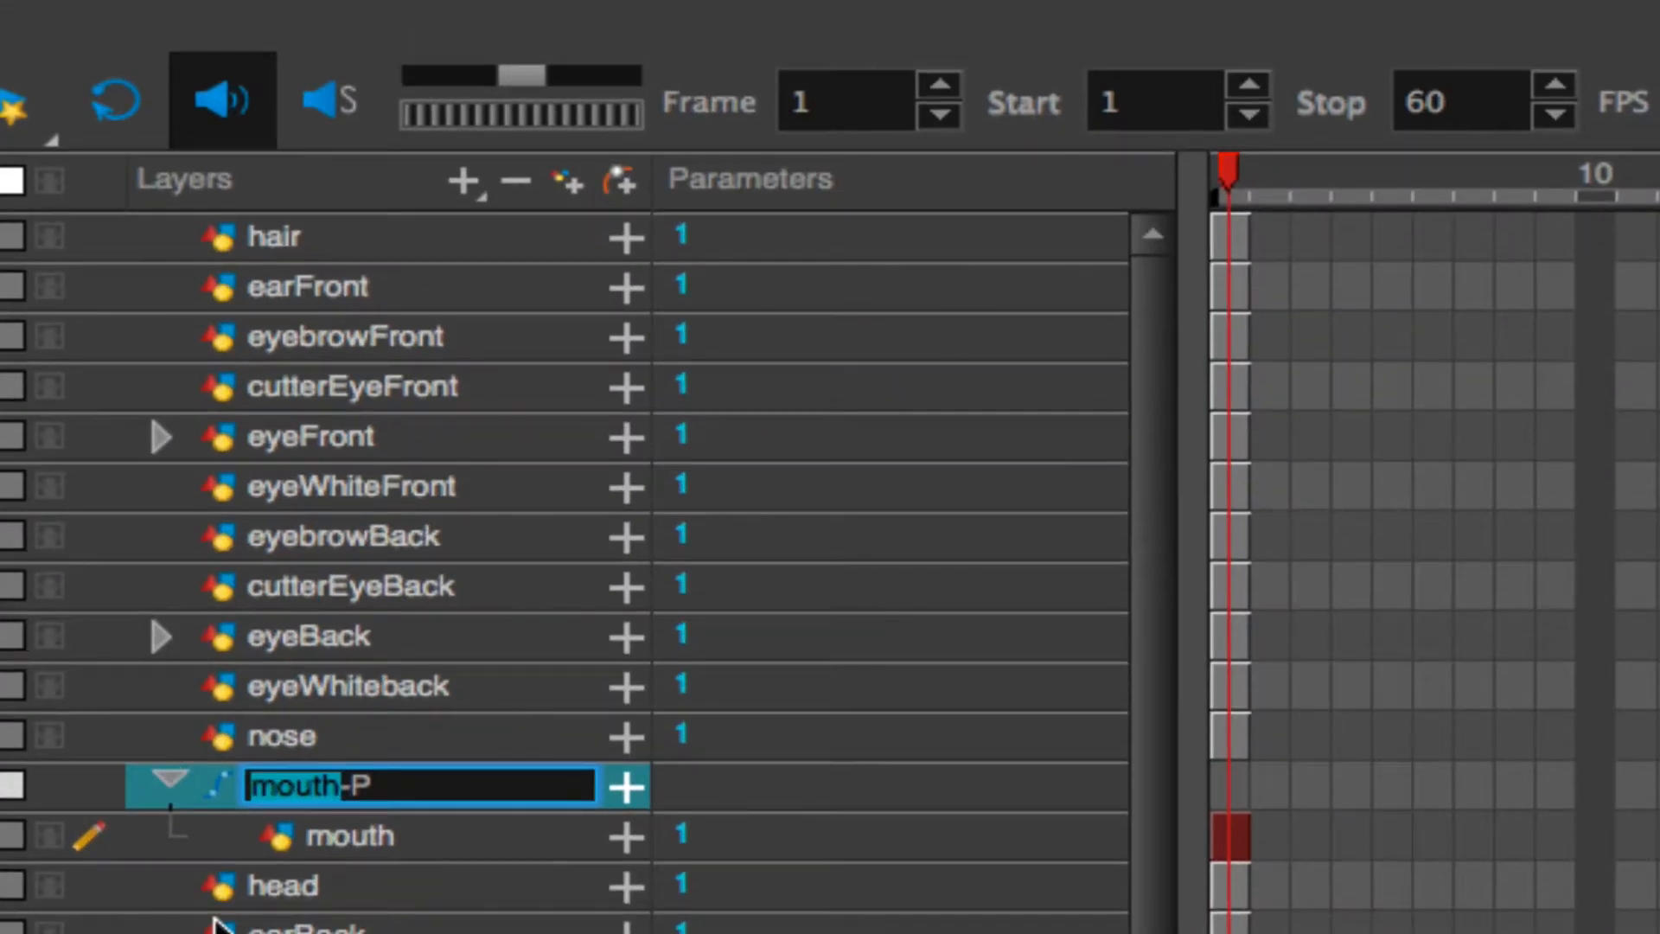
{"action": "type", "text": "features"}
{"action": "key", "text": "Return"}
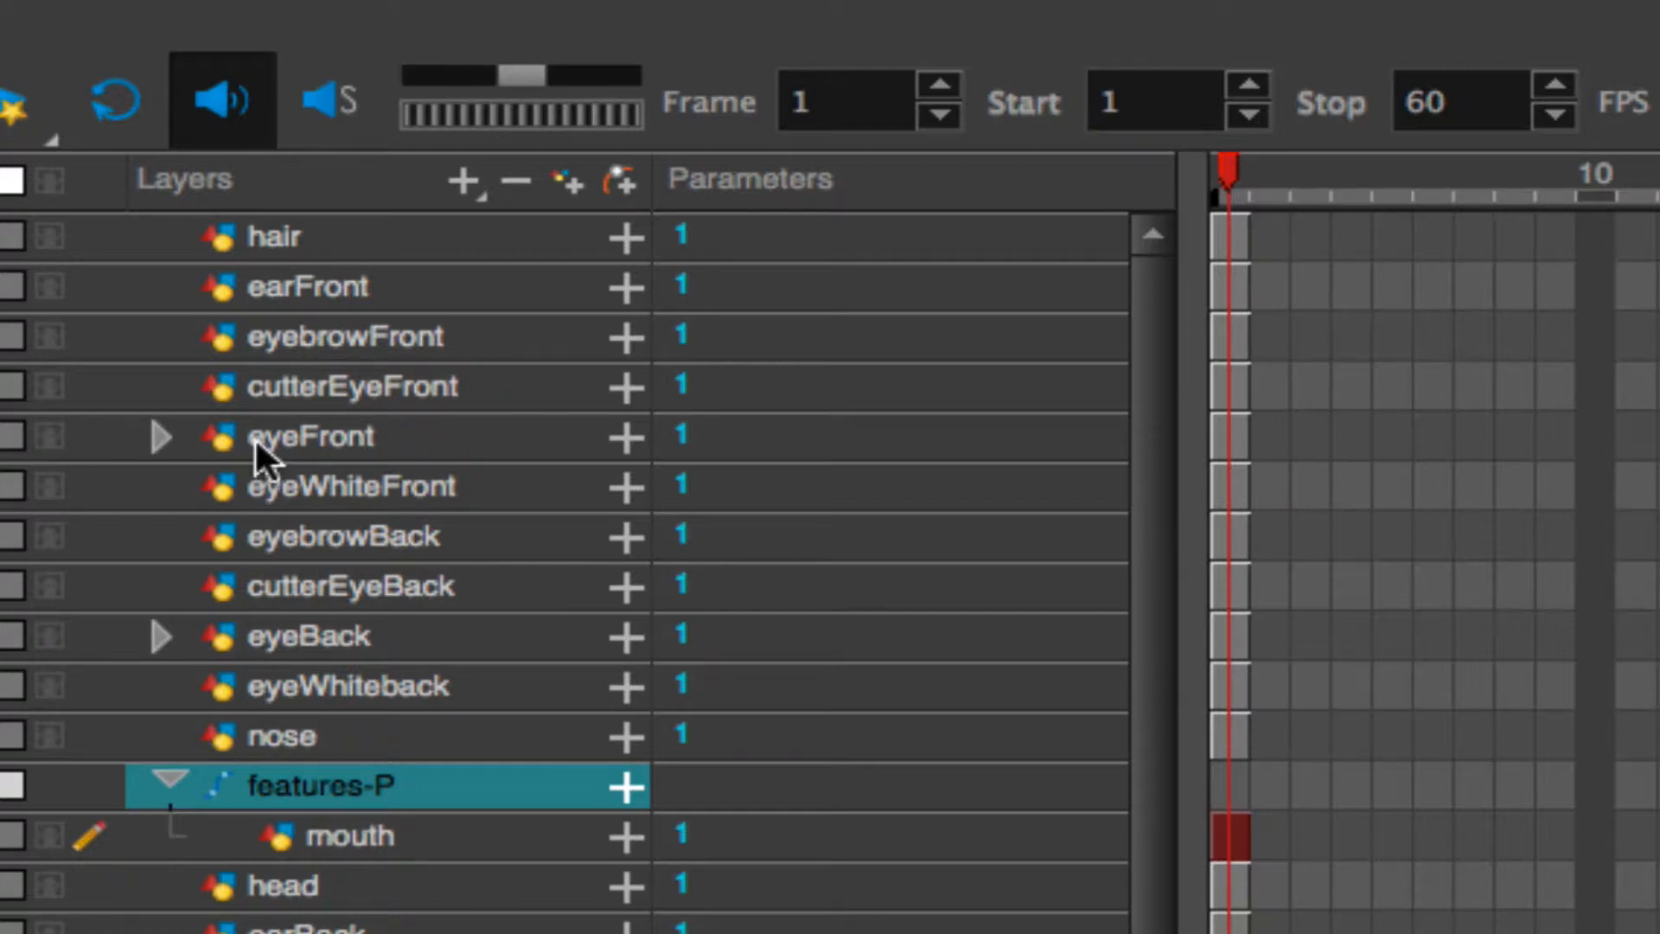
- Nest the layers from eyebrowFront down to nose under the features-P peg, alongside mouth
{"action": "left_click", "coordinate": [301, 289]}
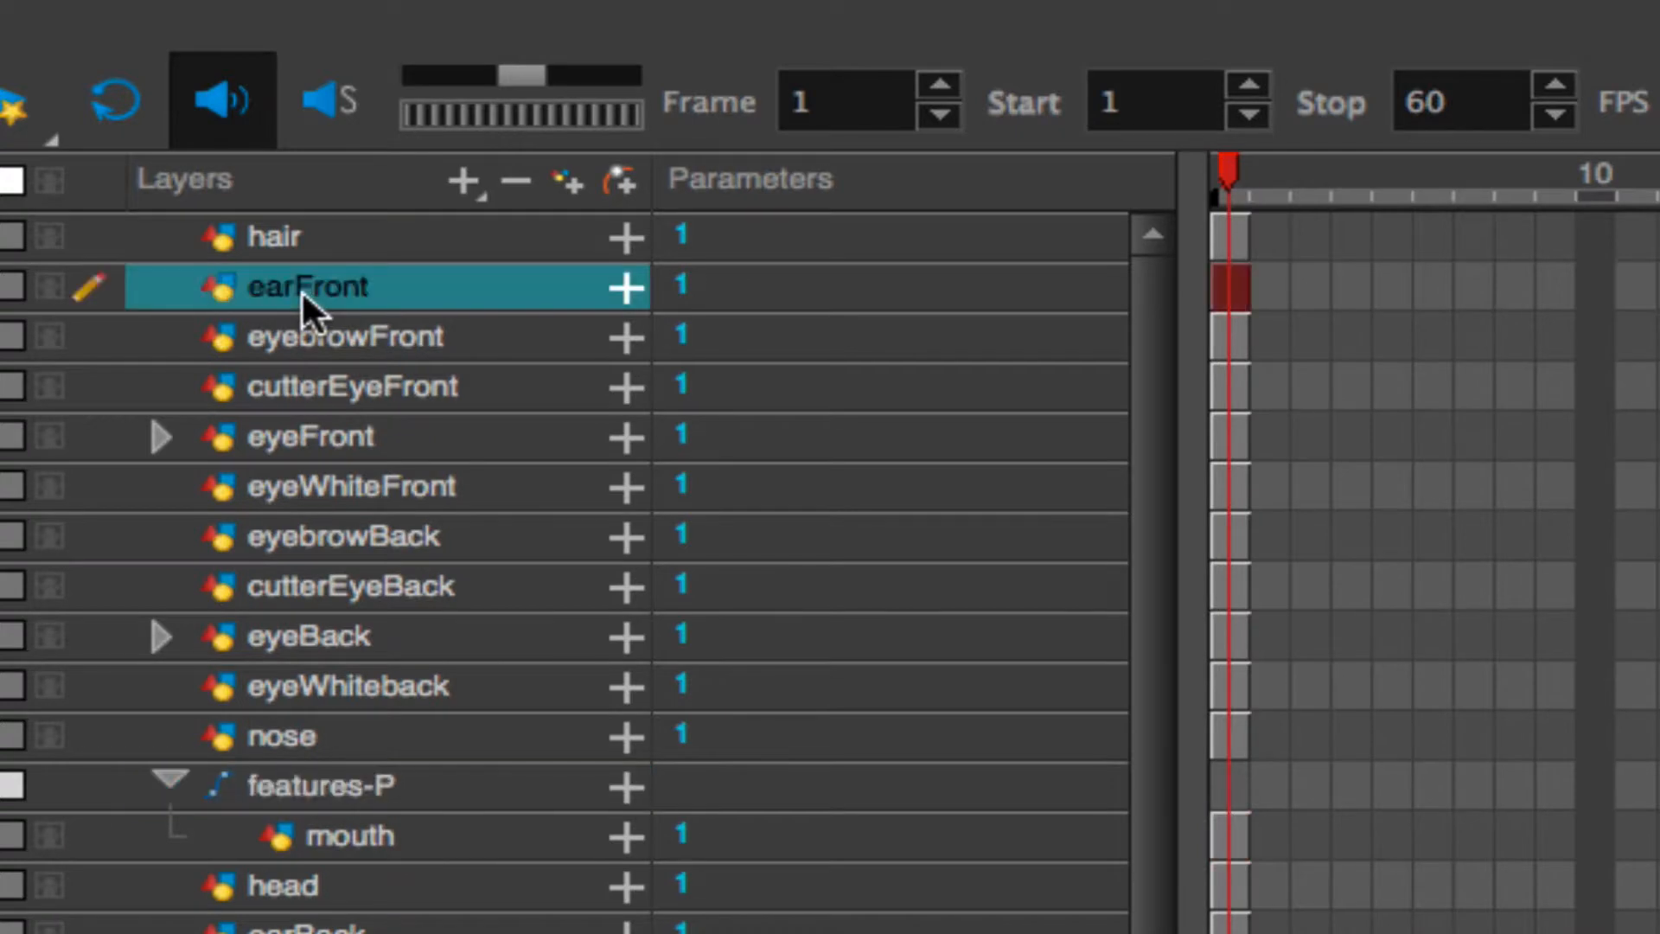
{"action": "left_click", "coordinate": [302, 337]}
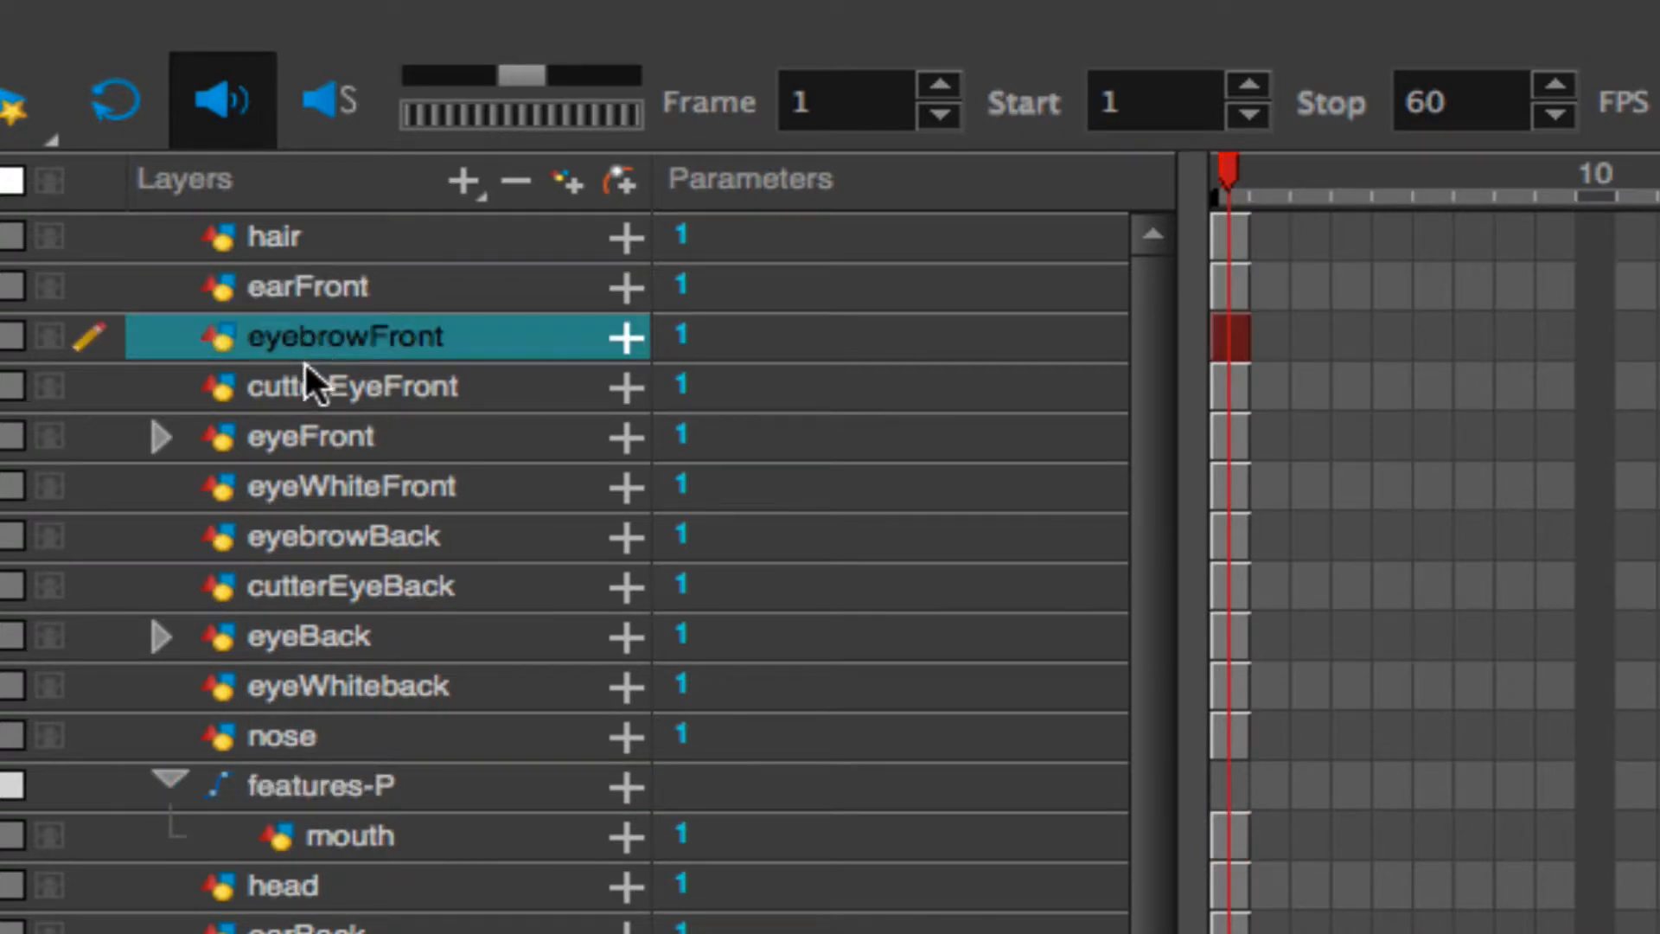
{"action": "left_click", "coordinate": [308, 731], "text": "shift"}
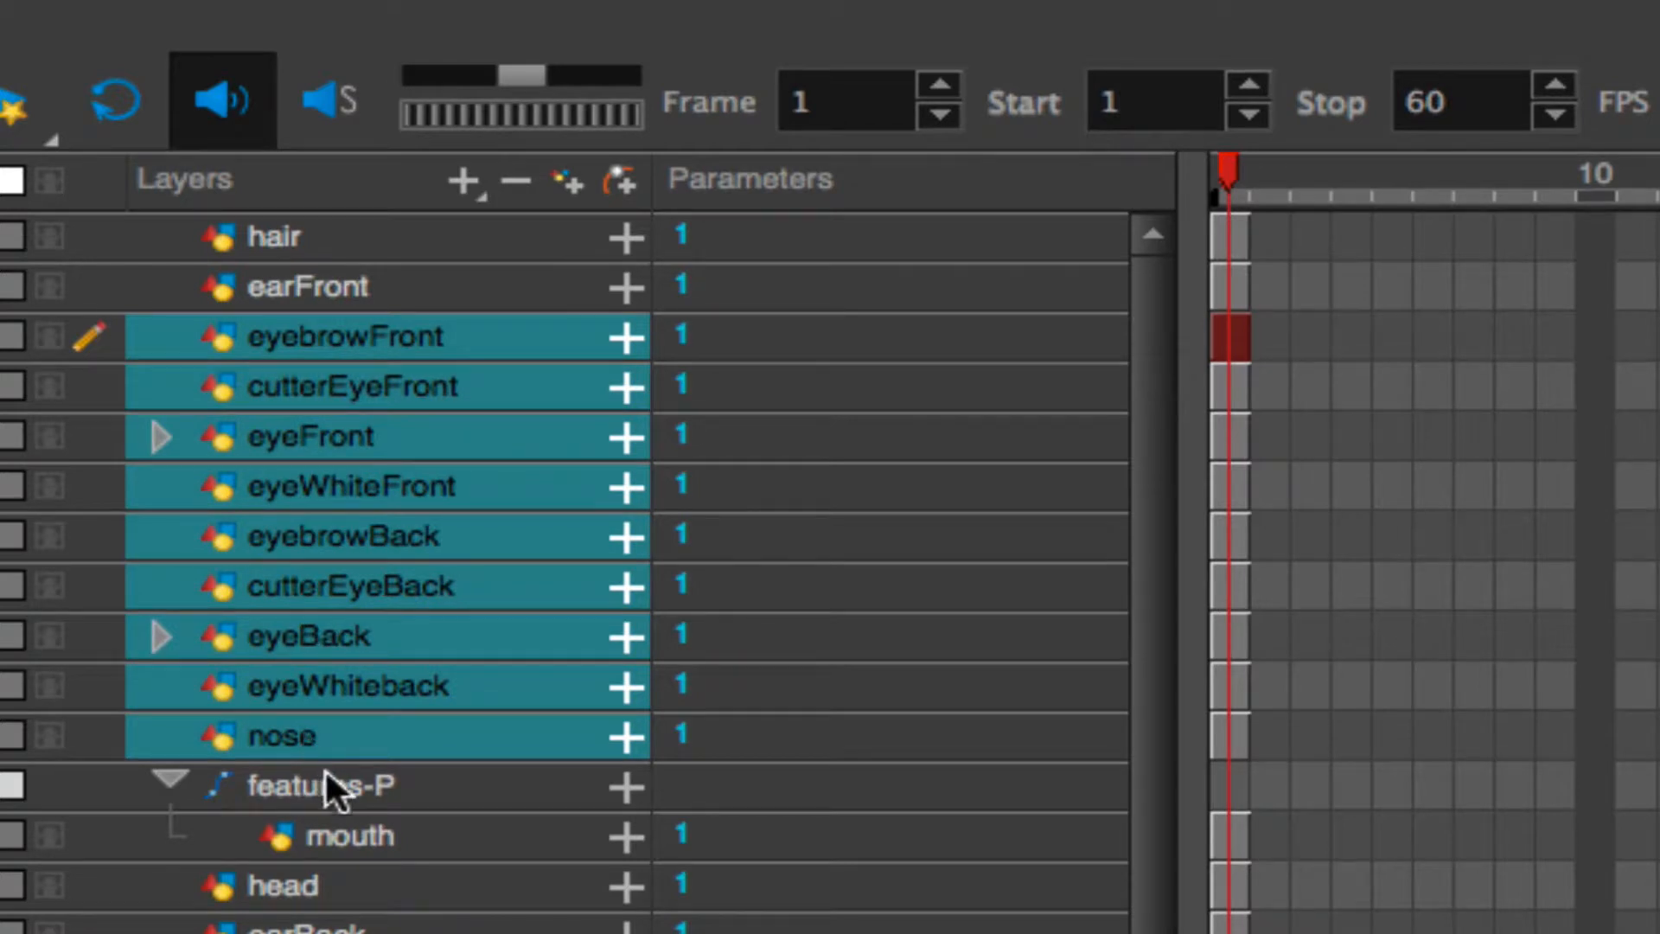
{"action": "left_click_drag", "start_coordinate": [325, 772], "coordinate": [334, 801]}
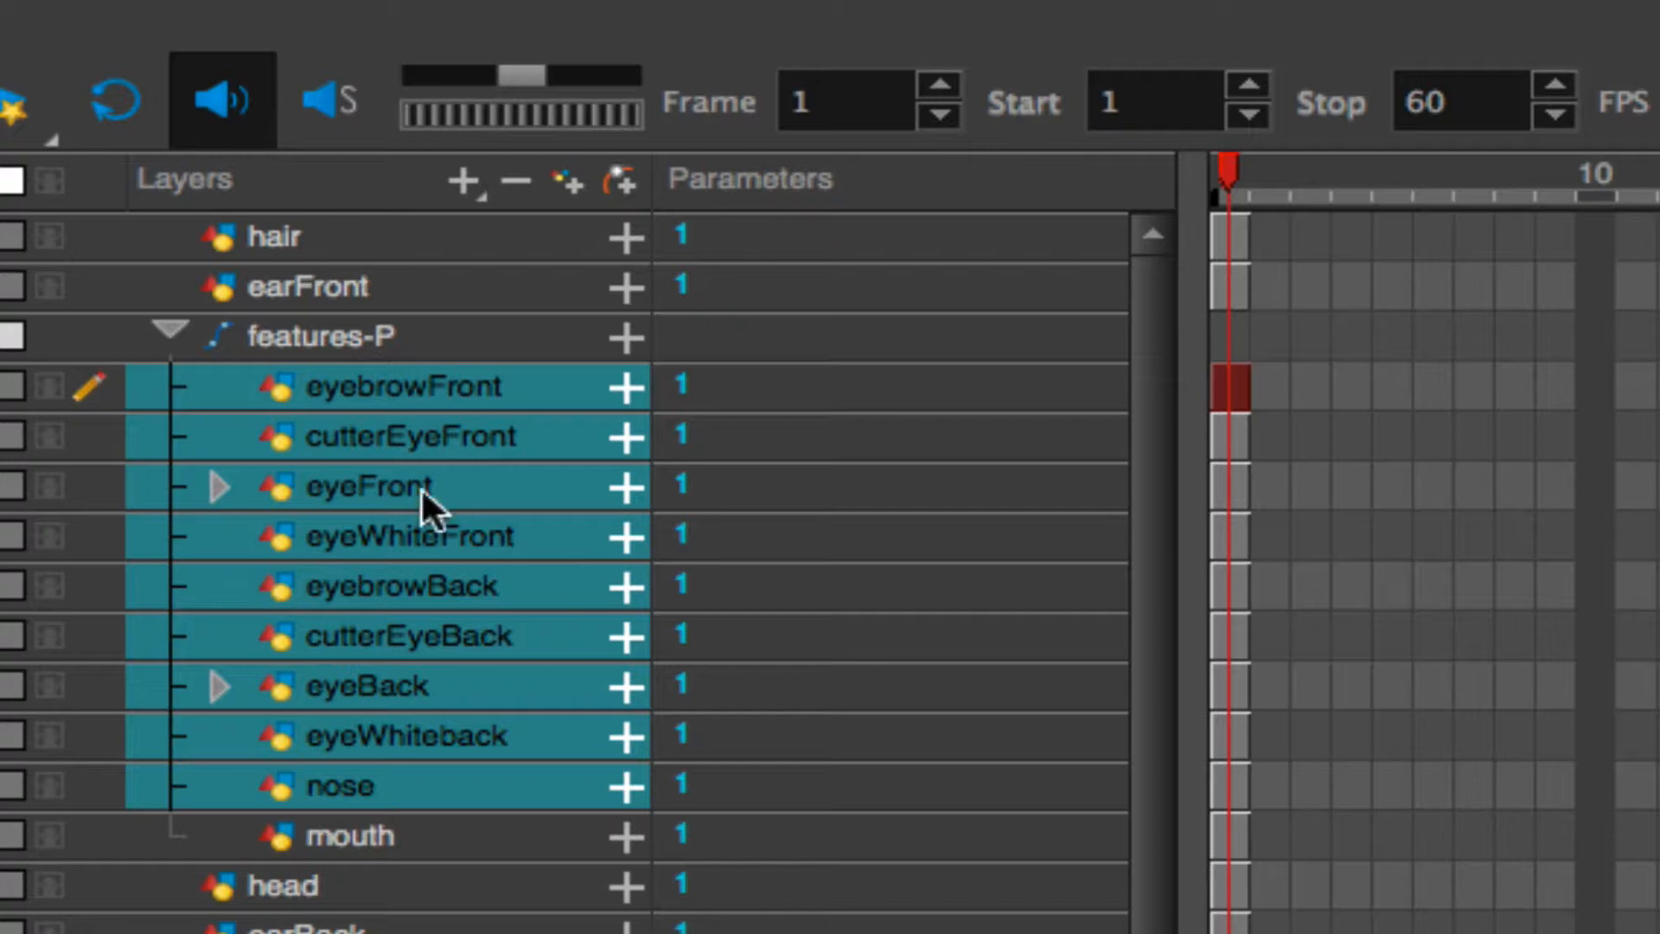
- Collapse the features-P peg and move its pivot to the centre of the face, between the eyebrows
{"action": "left_click", "coordinate": [170, 332]}
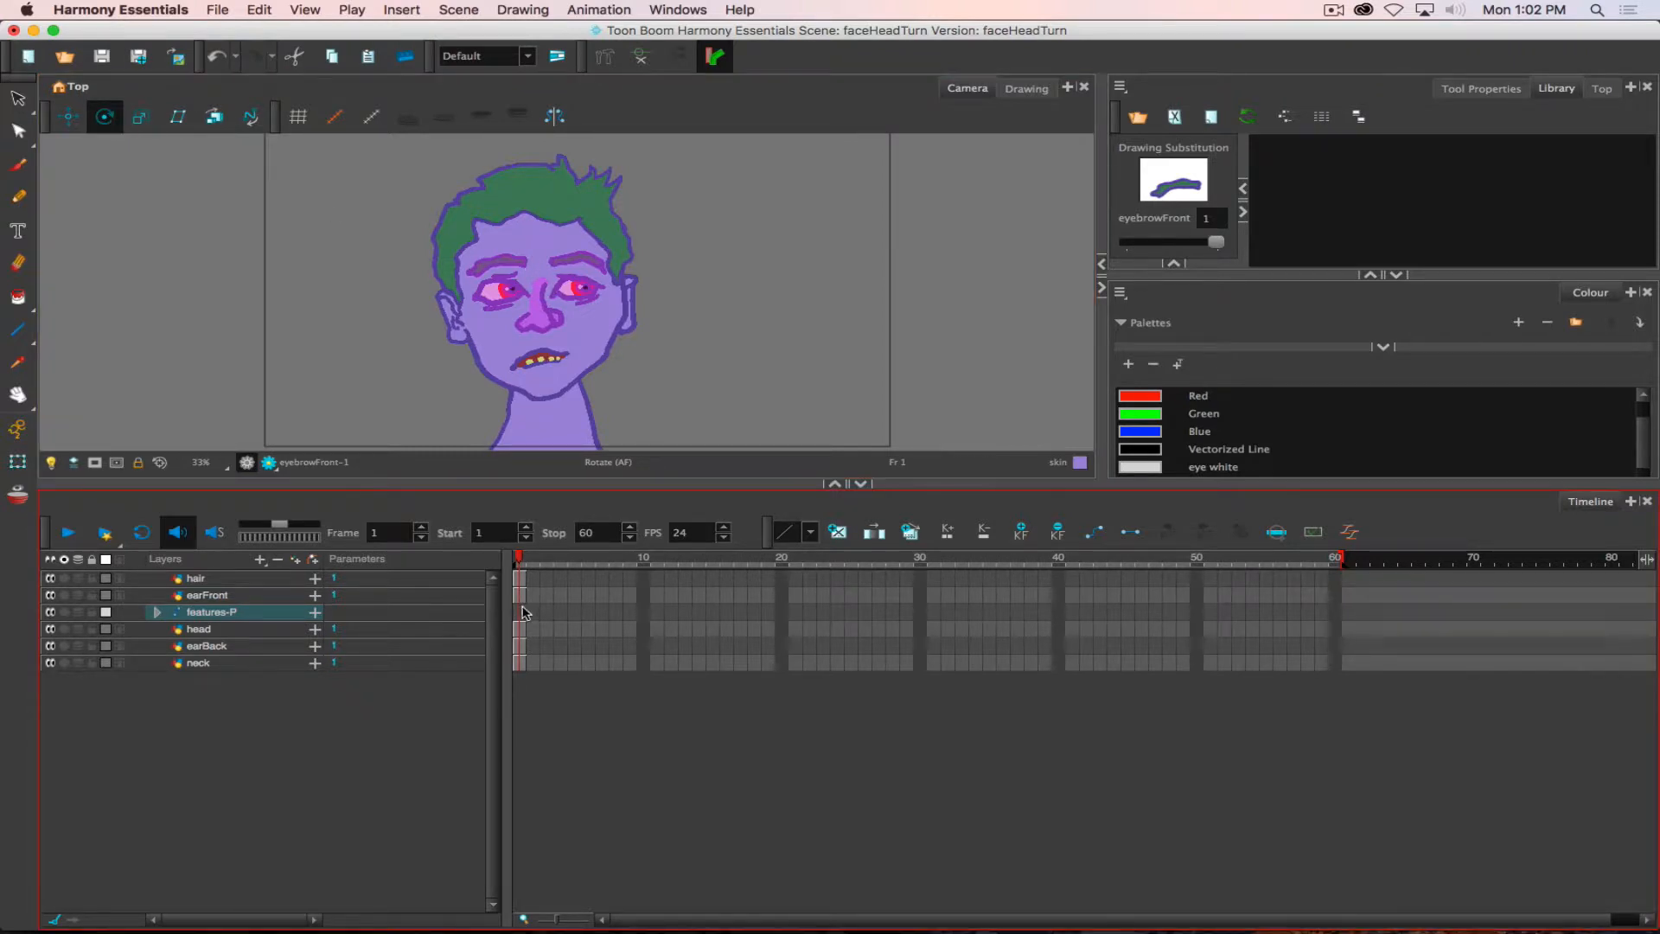
{"action": "left_click", "coordinate": [523, 612]}
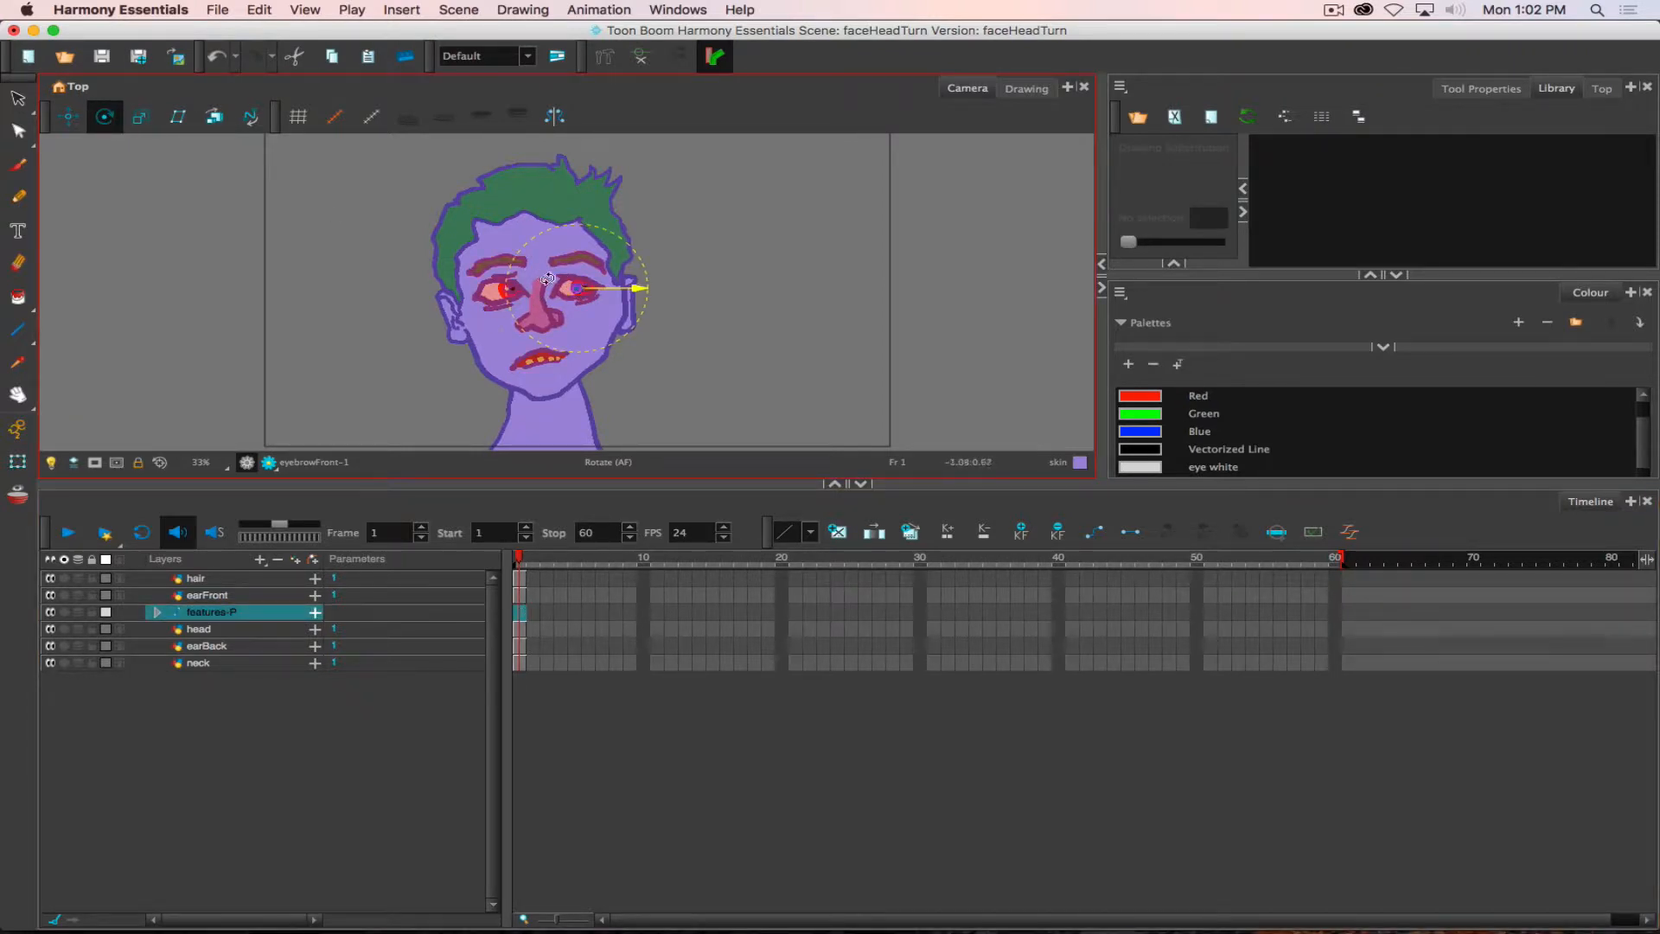
{"action": "left_click_drag", "start_coordinate": [575, 285], "coordinate": [540, 273]}
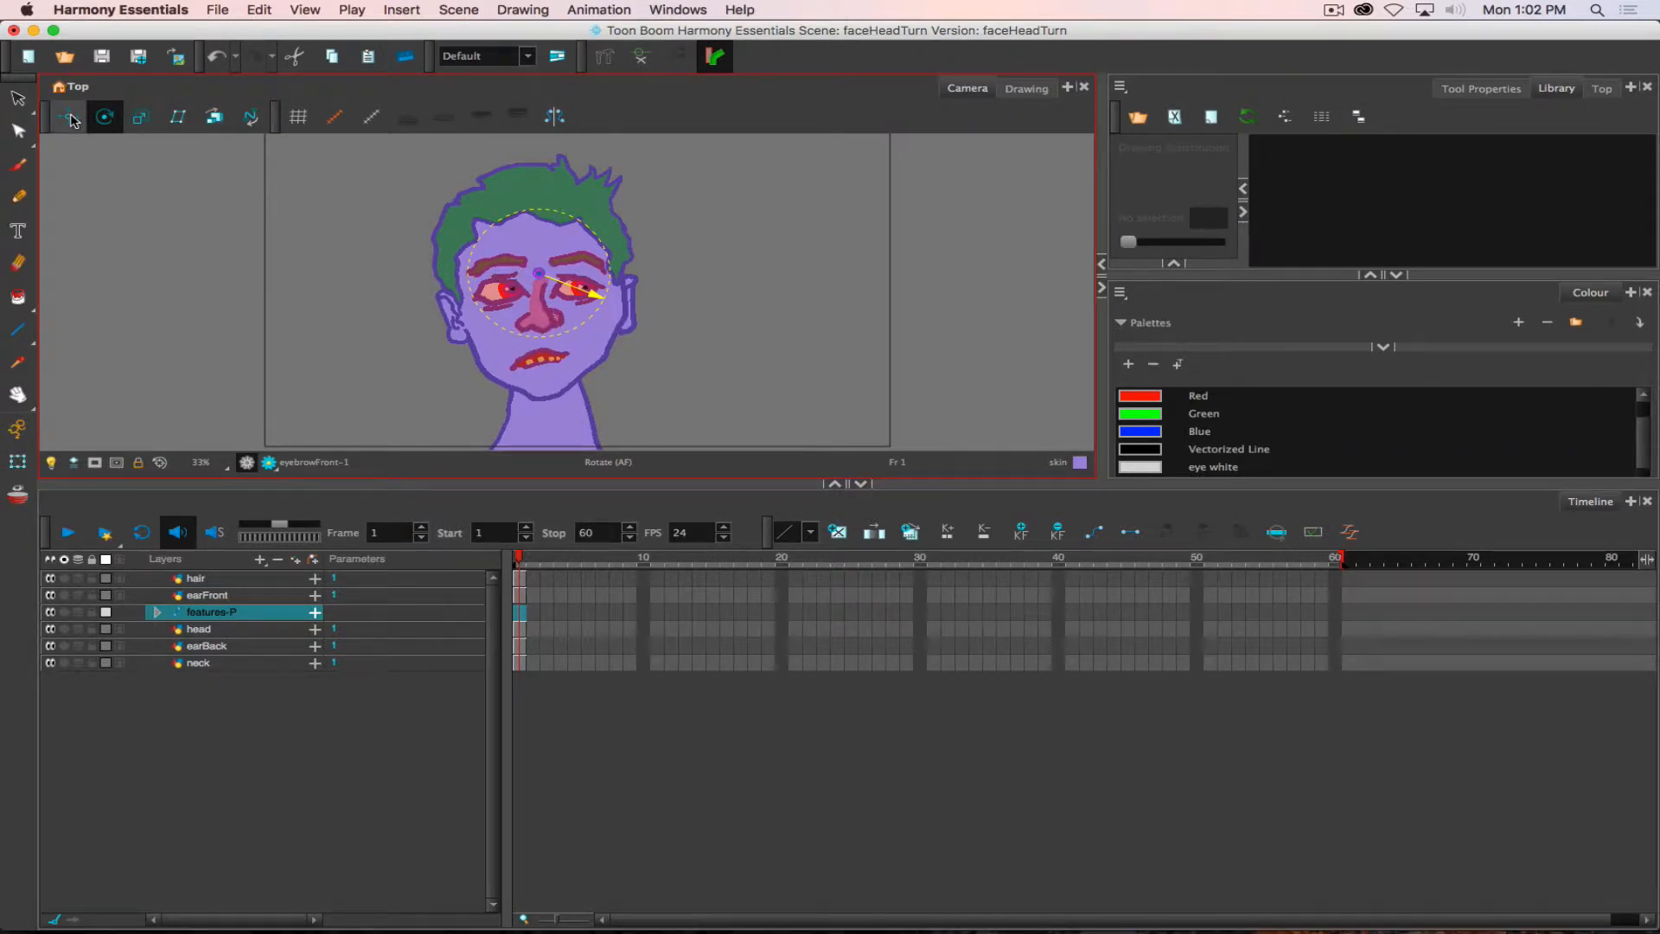
- Test the features-P peg by translating the facial features sideways past the head's edge and back to the middle of the face
{"action": "left_click", "coordinate": [73, 122]}
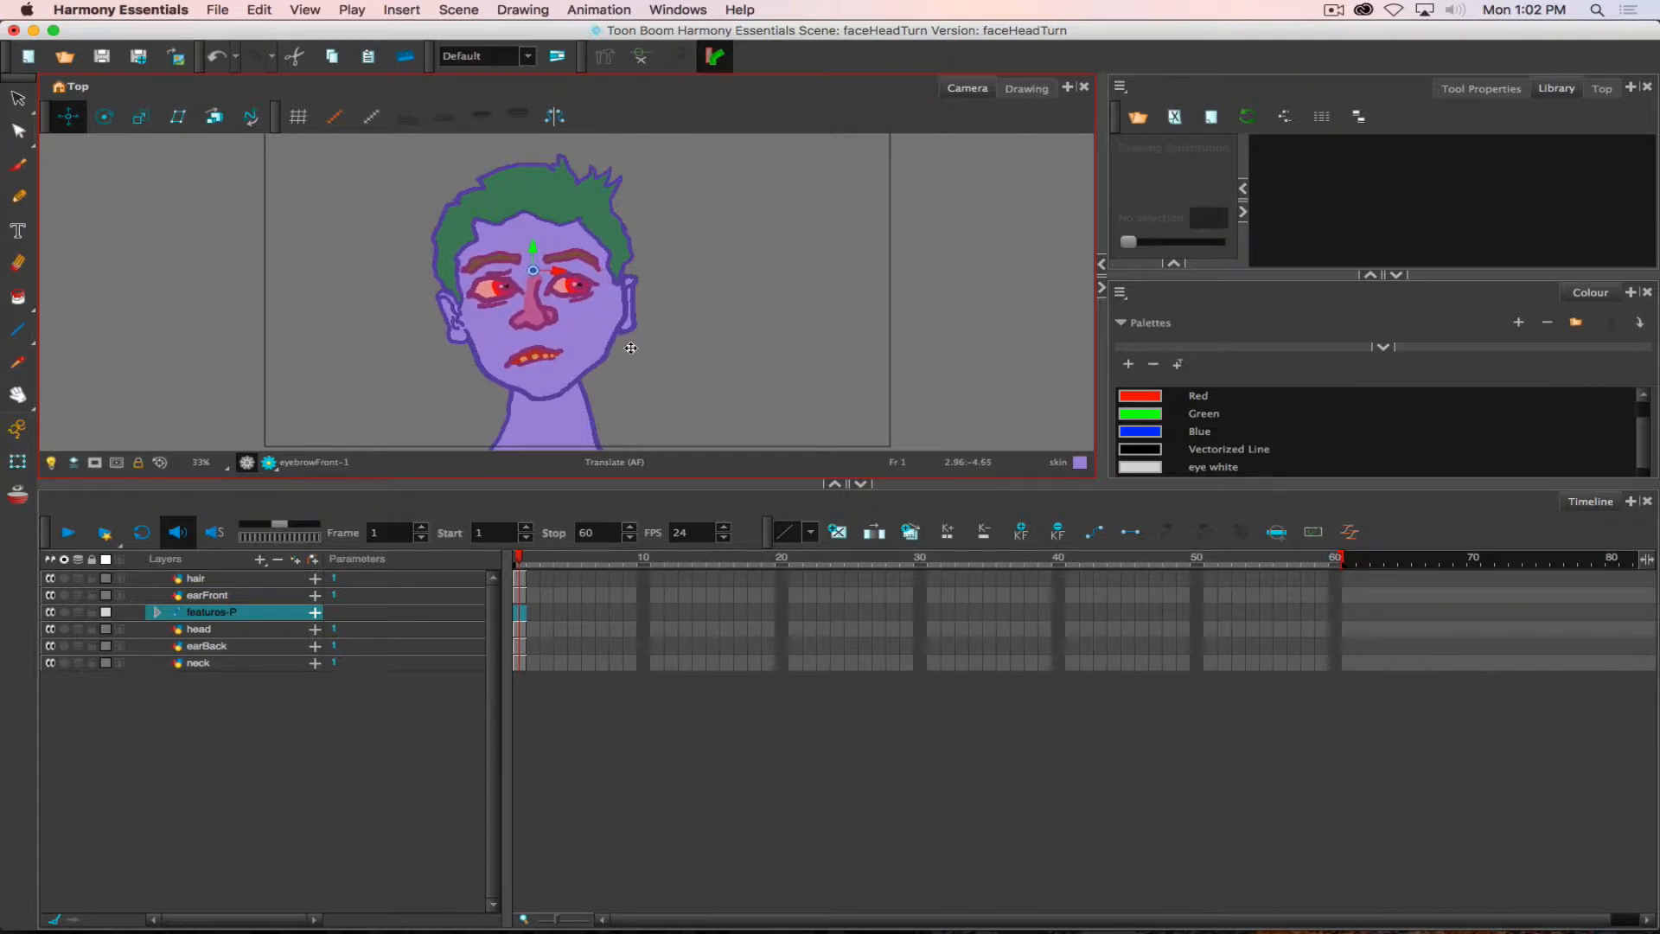
{"action": "left_click_drag", "start_coordinate": [631, 348], "coordinate": [647, 350]}
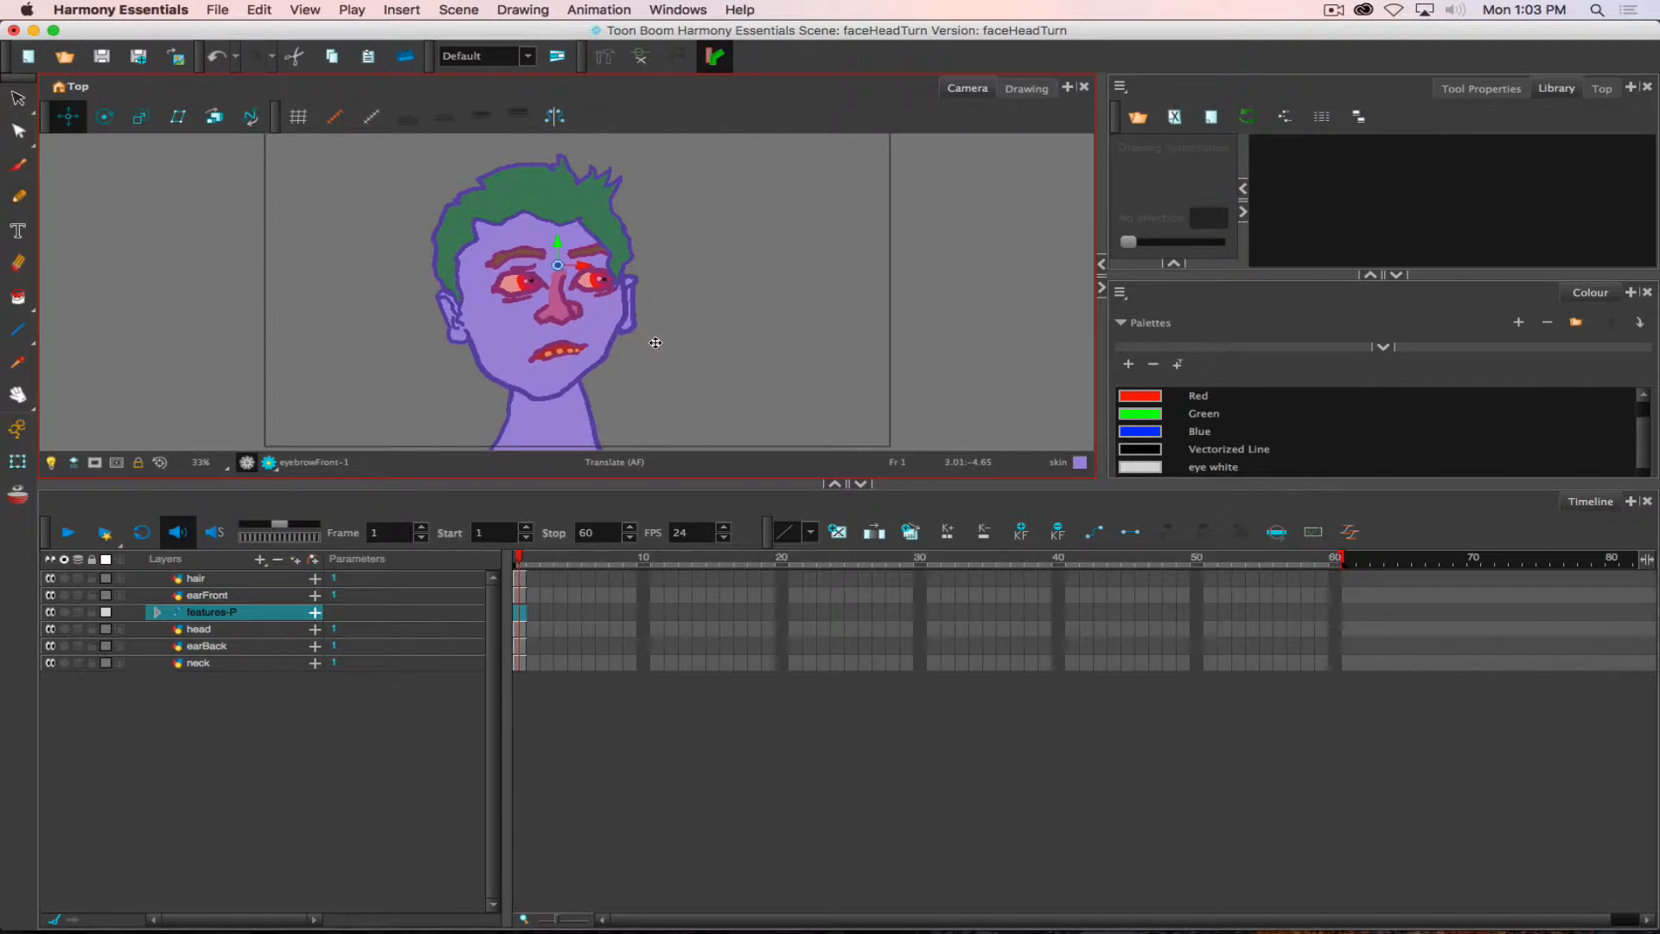
{"action": "mouse_move", "coordinate": [684, 341]}
{"action": "left_mouse_down"}
{"action": "mouse_move", "coordinate": [773, 340]}
{"action": "mouse_move", "coordinate": [710, 335]}
{"action": "left_mouse_up"}
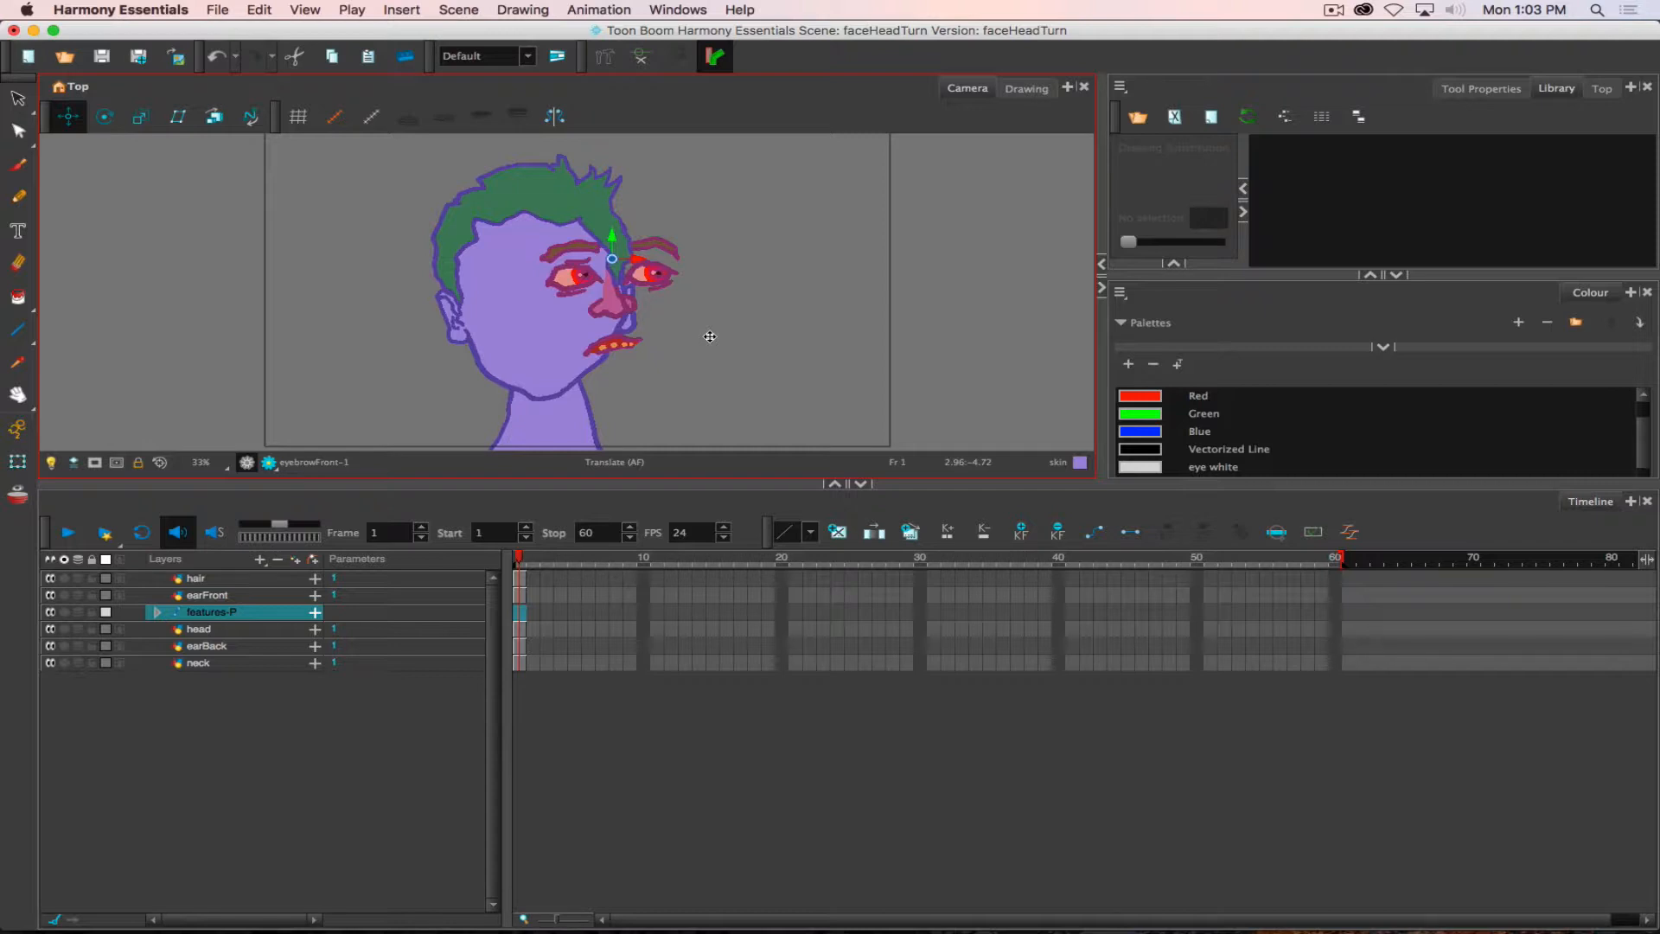
{"action": "left_click_drag", "start_coordinate": [709, 336], "coordinate": [631, 347]}
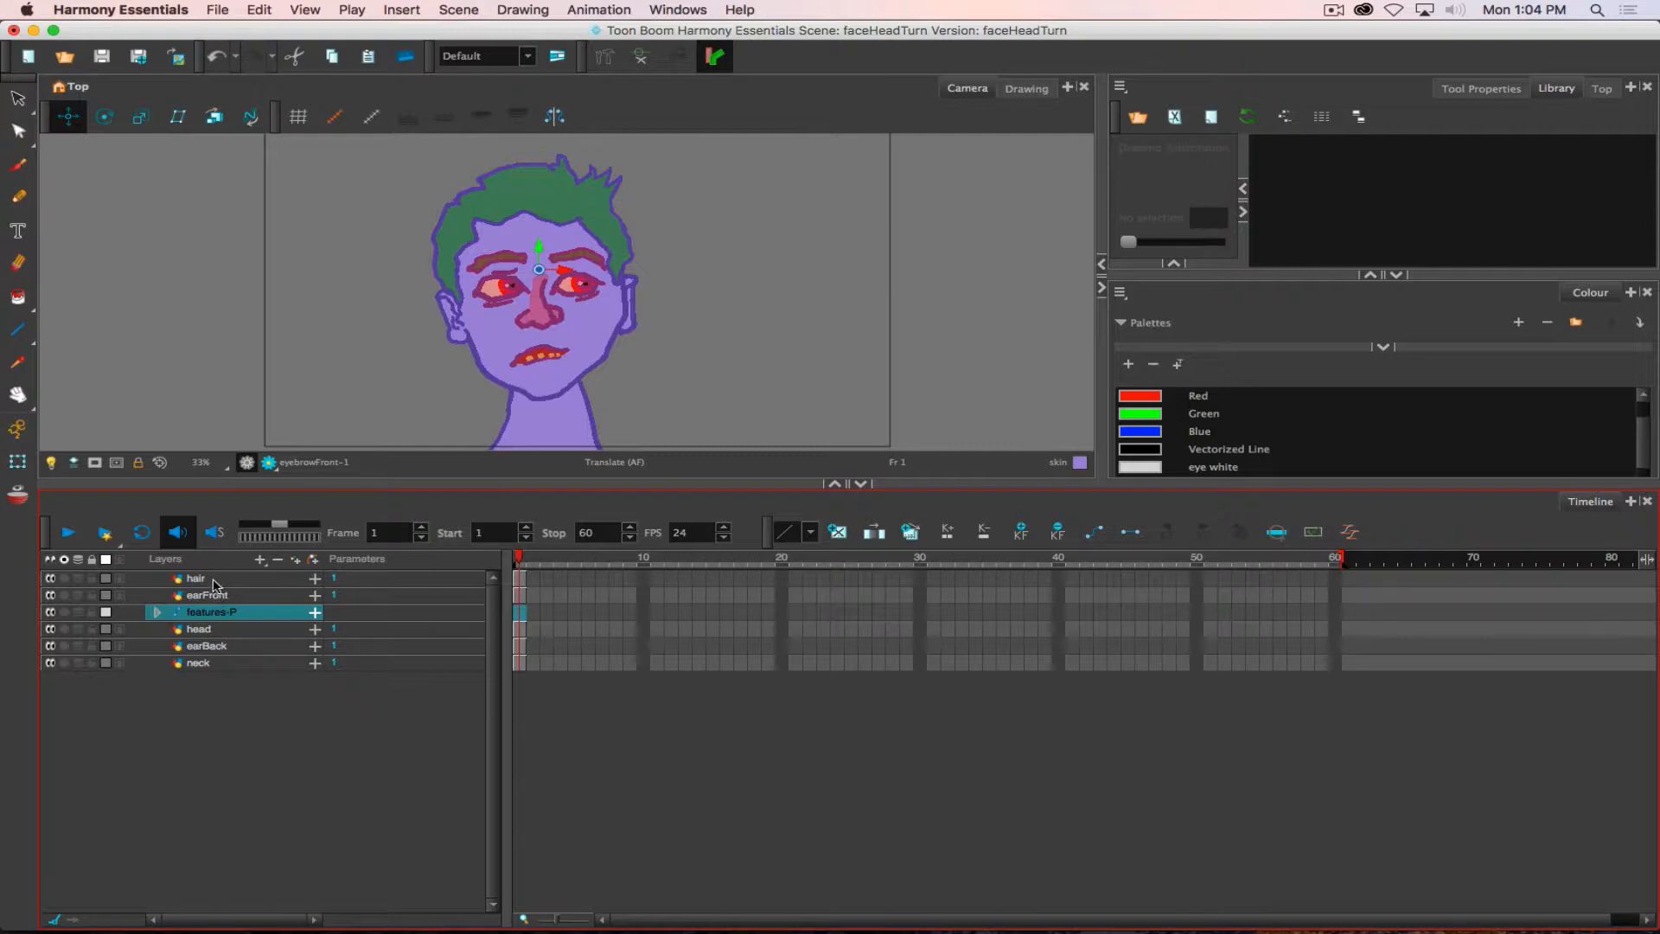
- Add a parent peg to the earBack layer and rename the peg as head-P
{"action": "left_click", "coordinate": [210, 648]}
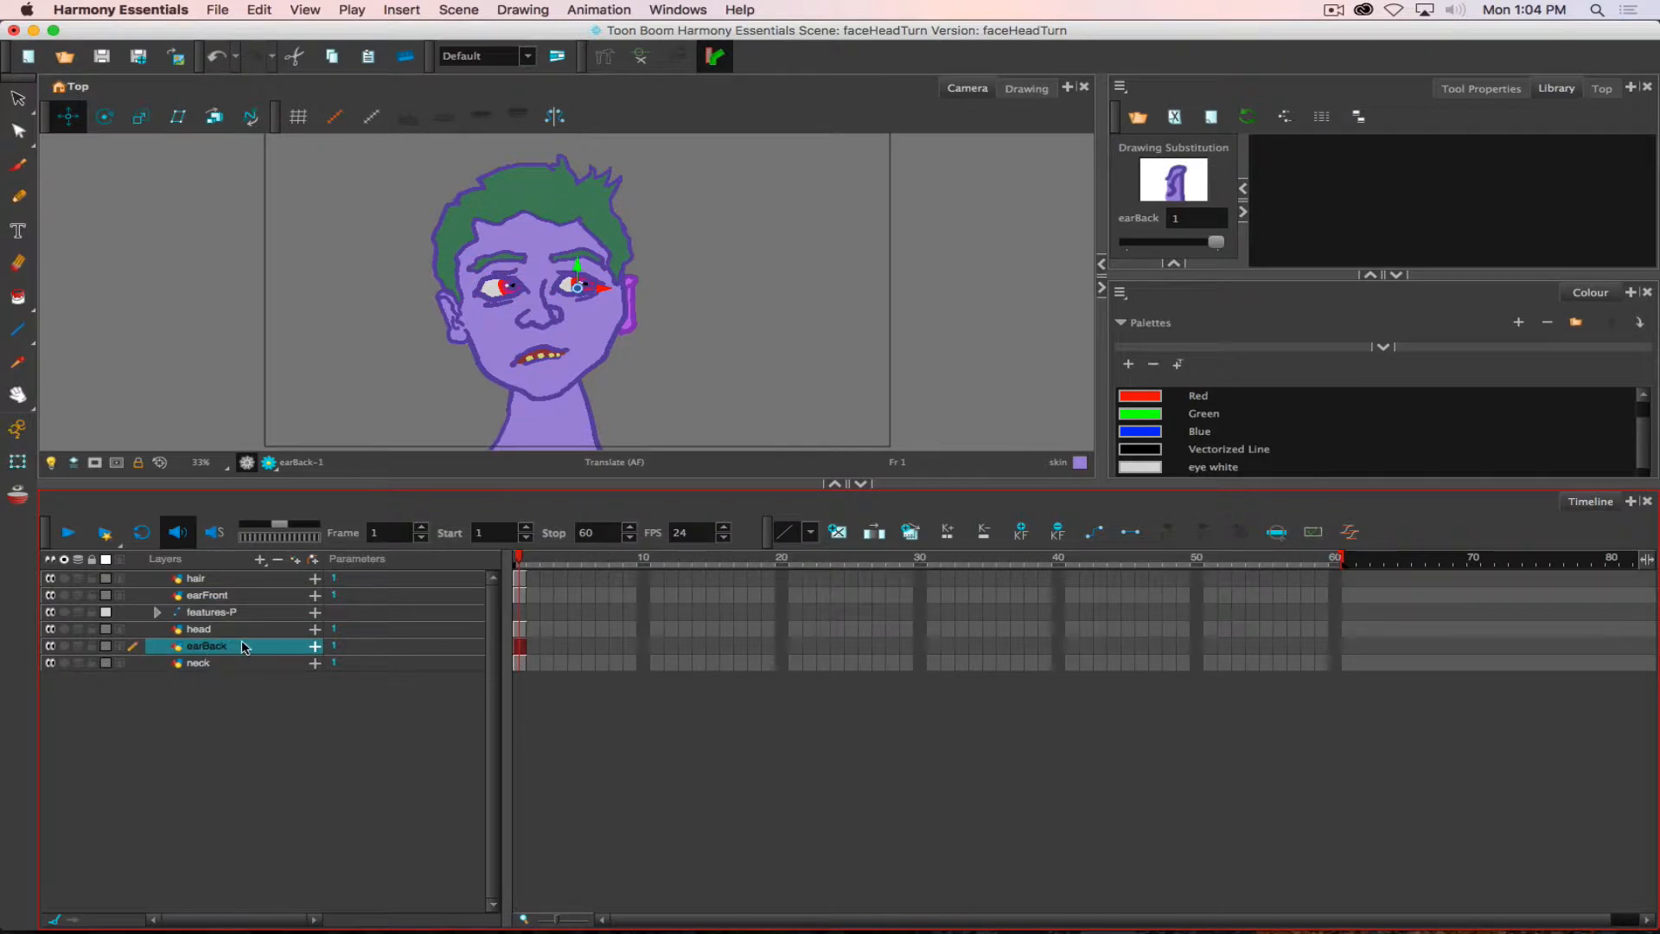
{"action": "left_click", "coordinate": [312, 559]}
{"action": "left_click", "coordinate": [198, 646]}
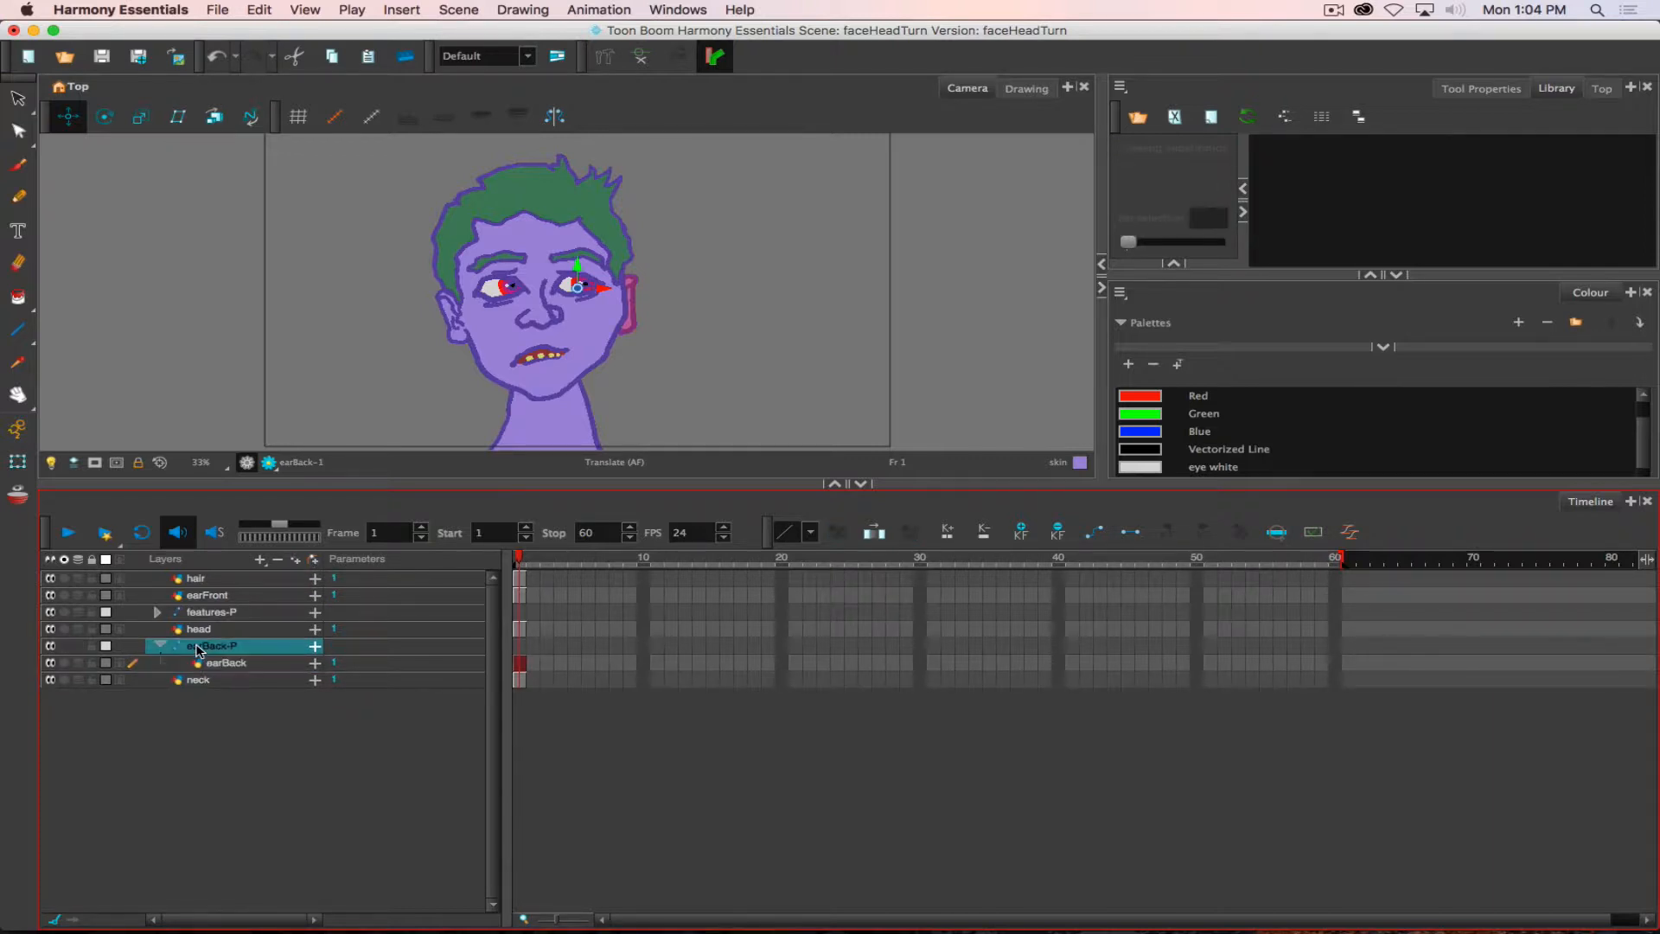
{"action": "double_click", "coordinate": [198, 648]}
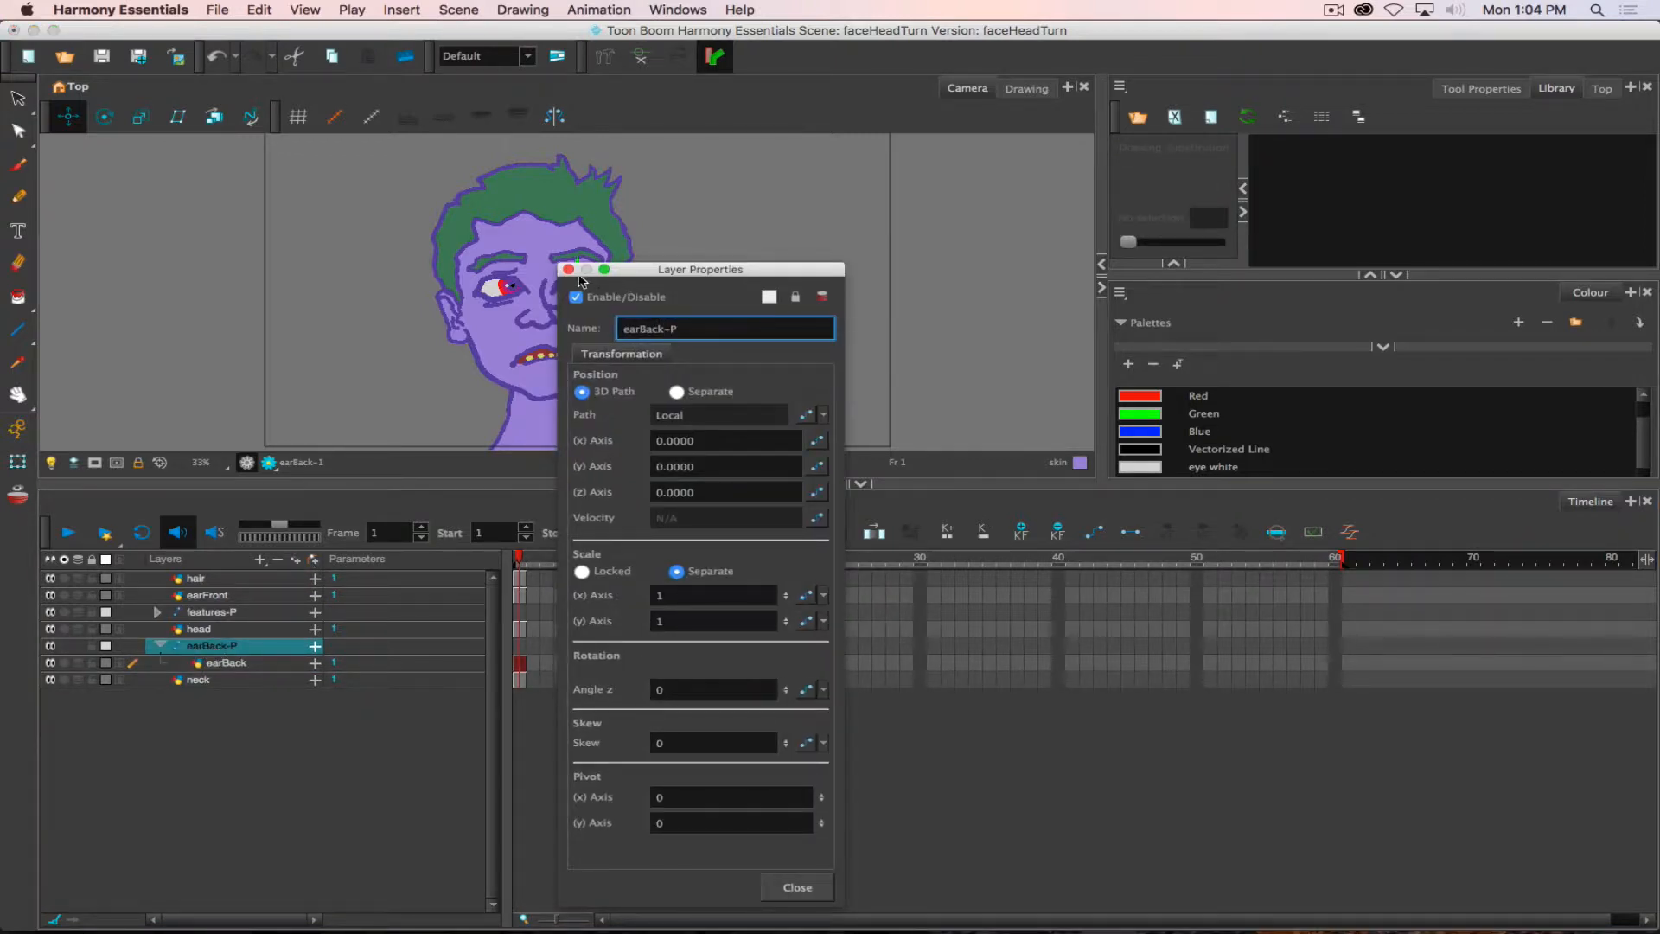
{"action": "left_click_drag", "start_coordinate": [663, 327], "coordinate": [573, 317]}
{"action": "type", "text": "f"}
{"action": "key", "text": "Return"}
{"action": "left_click", "coordinate": [568, 269]}
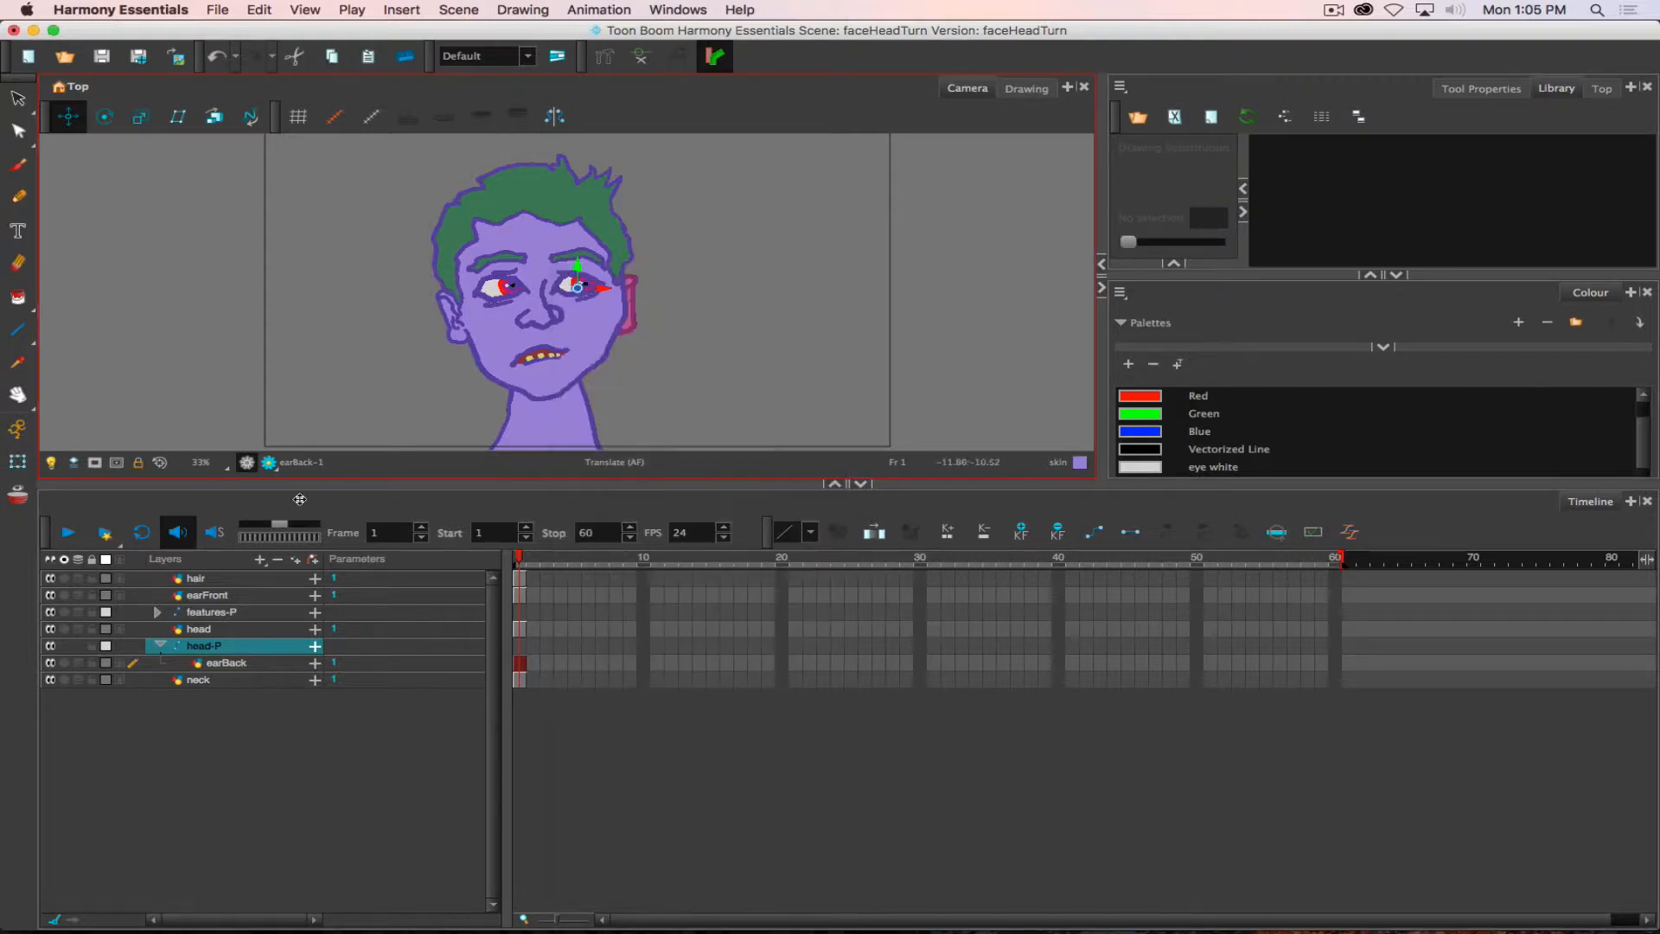
- Nest hair, earFront, features-P and head under the head-P peg, and collapse the peg
{"action": "left_click", "coordinate": [205, 631]}
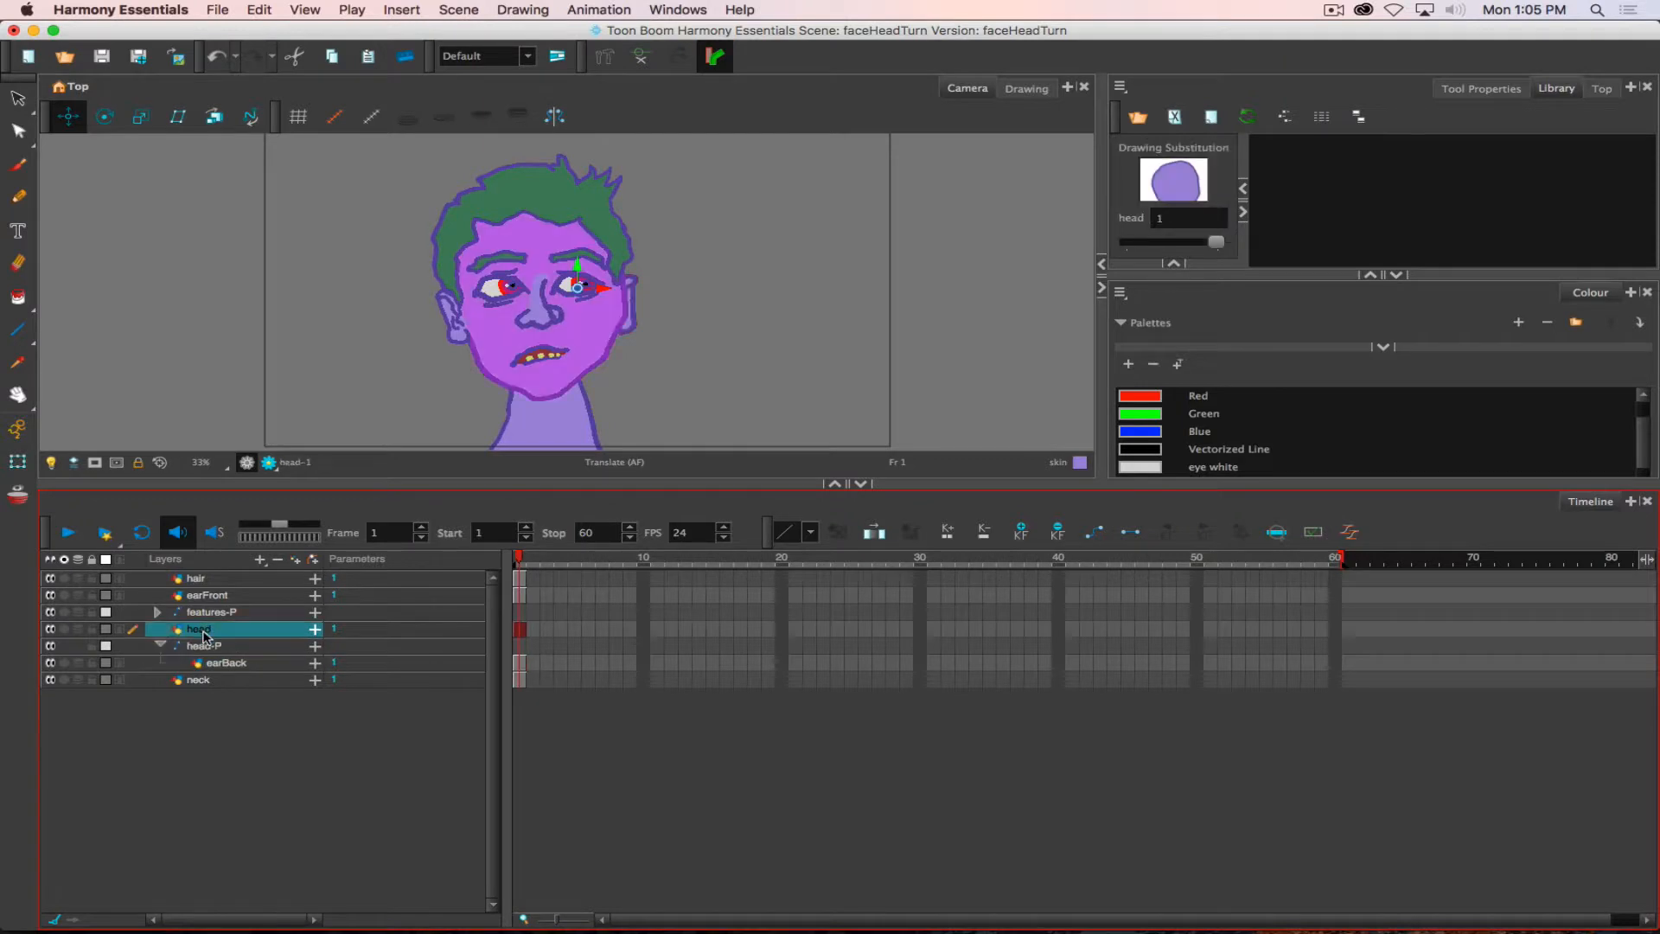
{"action": "left_click", "coordinate": [207, 581], "text": "shift"}
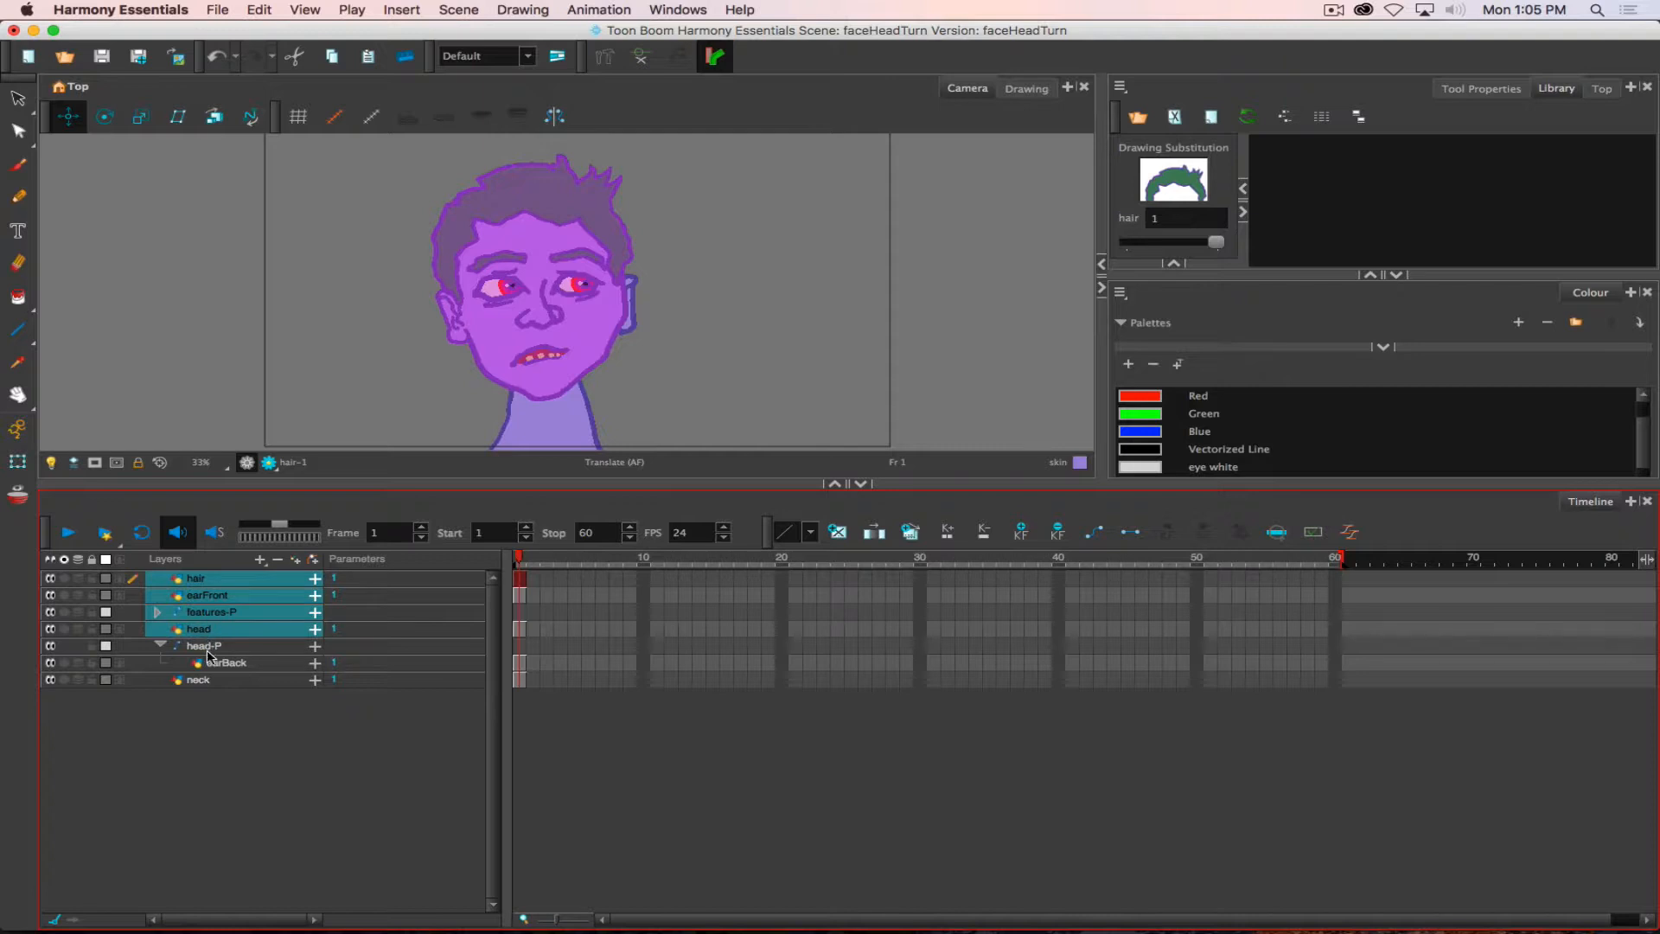
{"action": "left_click_drag", "start_coordinate": [199, 579], "coordinate": [205, 660]}
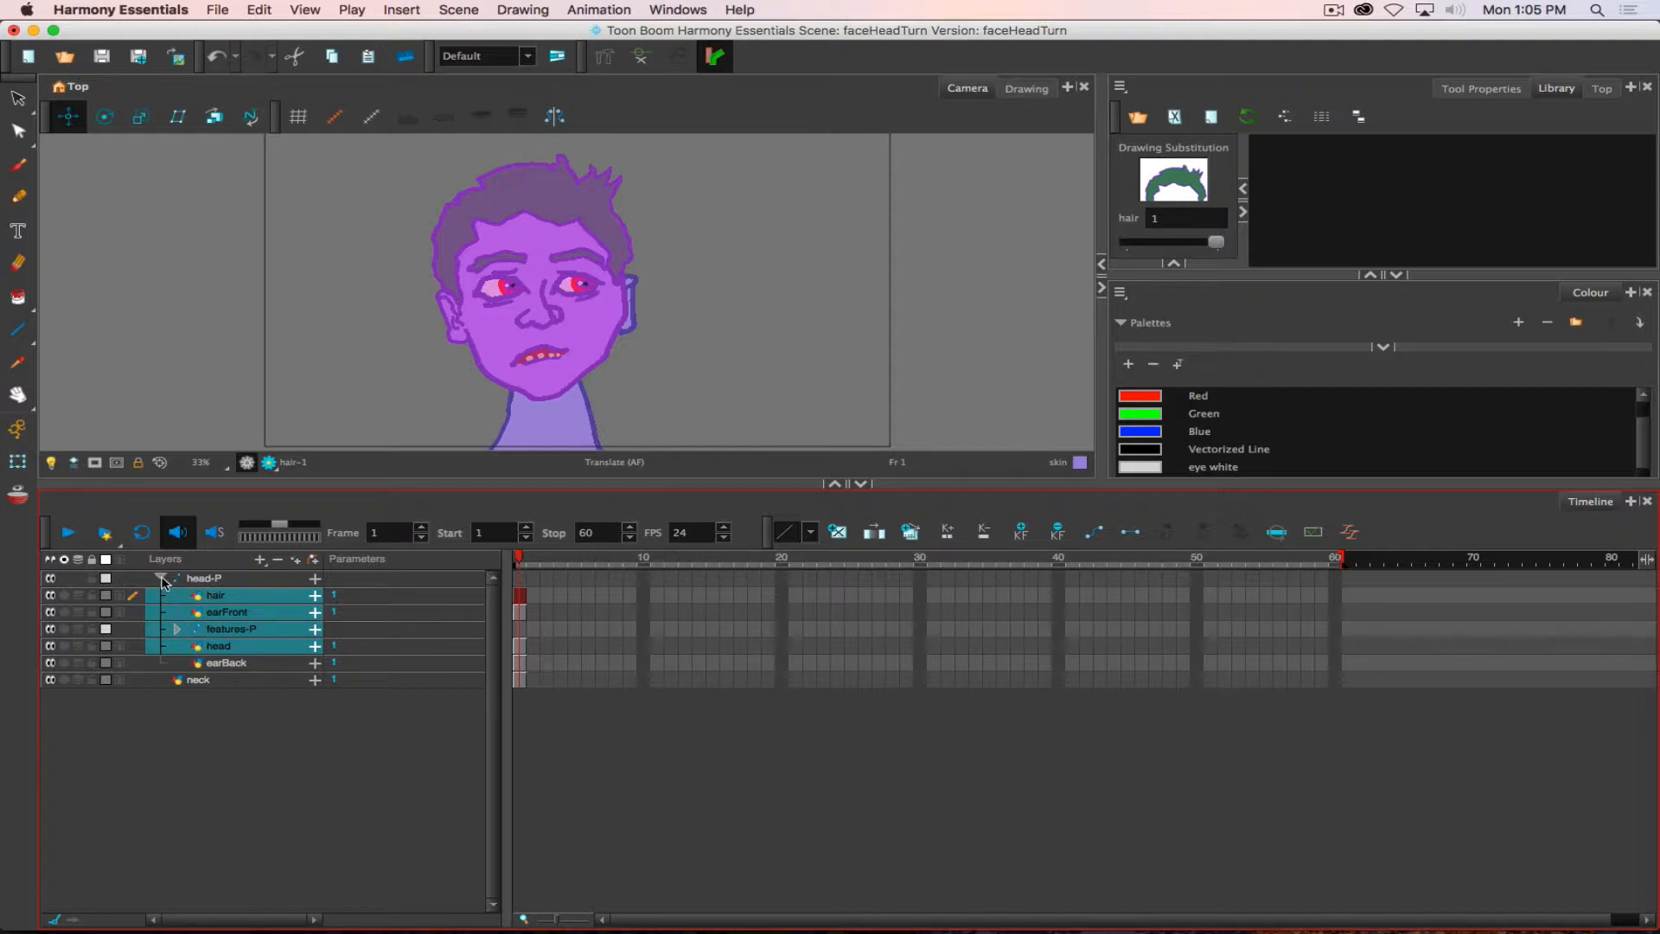
{"action": "left_click", "coordinate": [161, 578]}
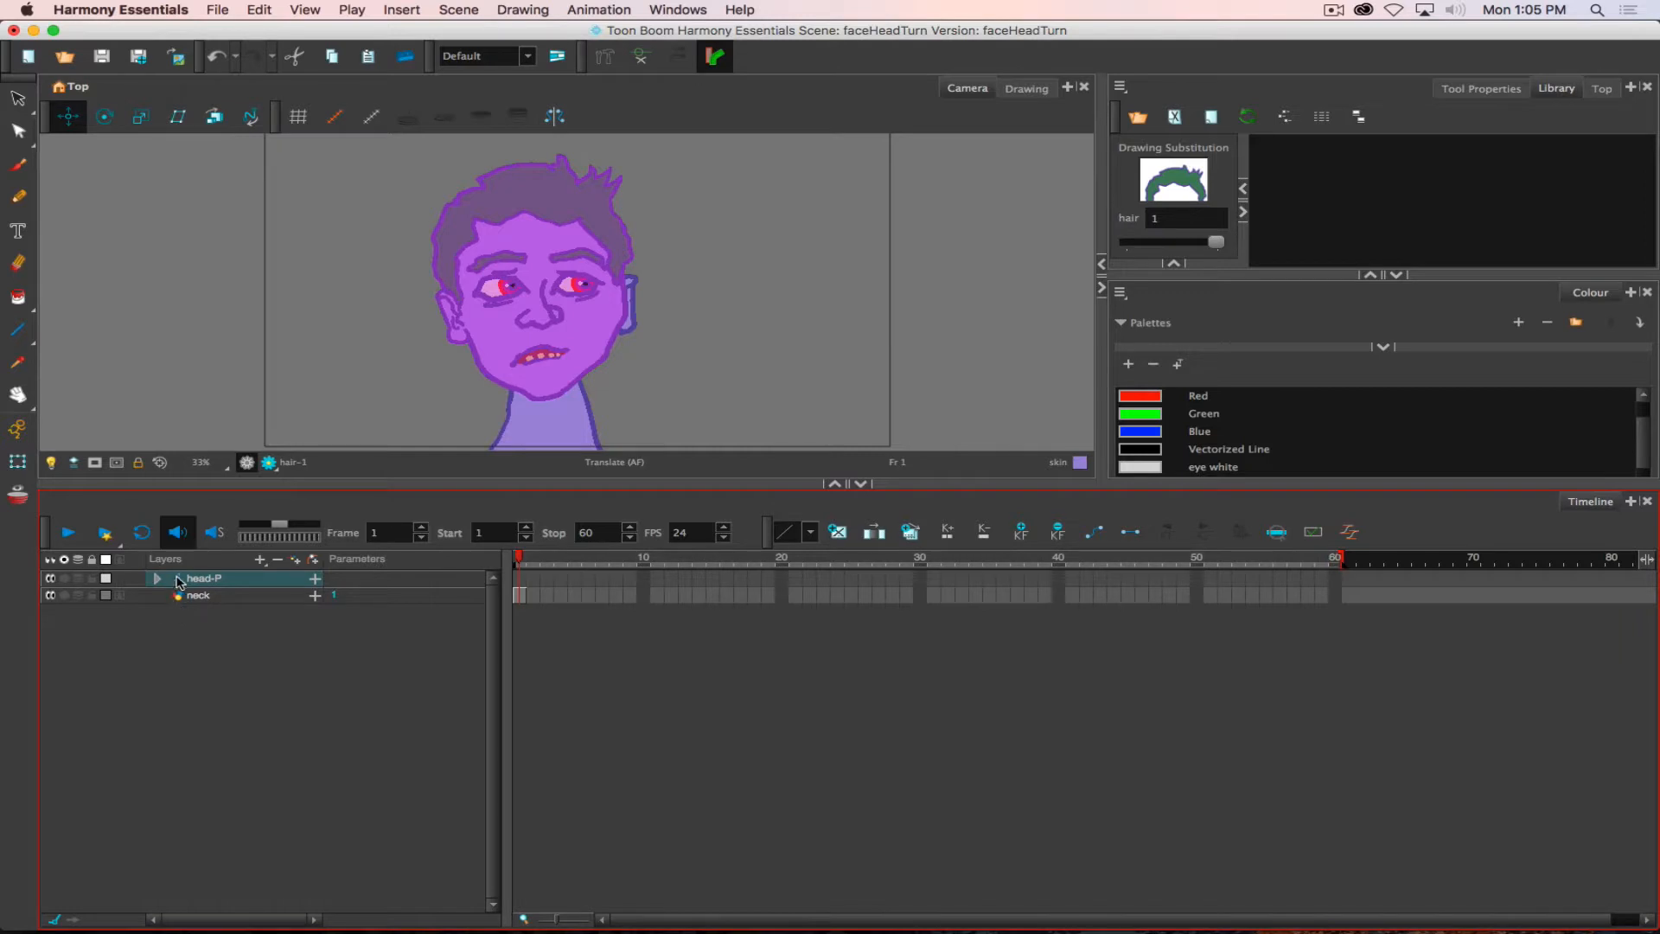
- Move the head-P peg's pivot to the chin just above the neck, and rotate the head both ways, ending tilted counter-clockwise
{"action": "left_click", "coordinate": [523, 580]}
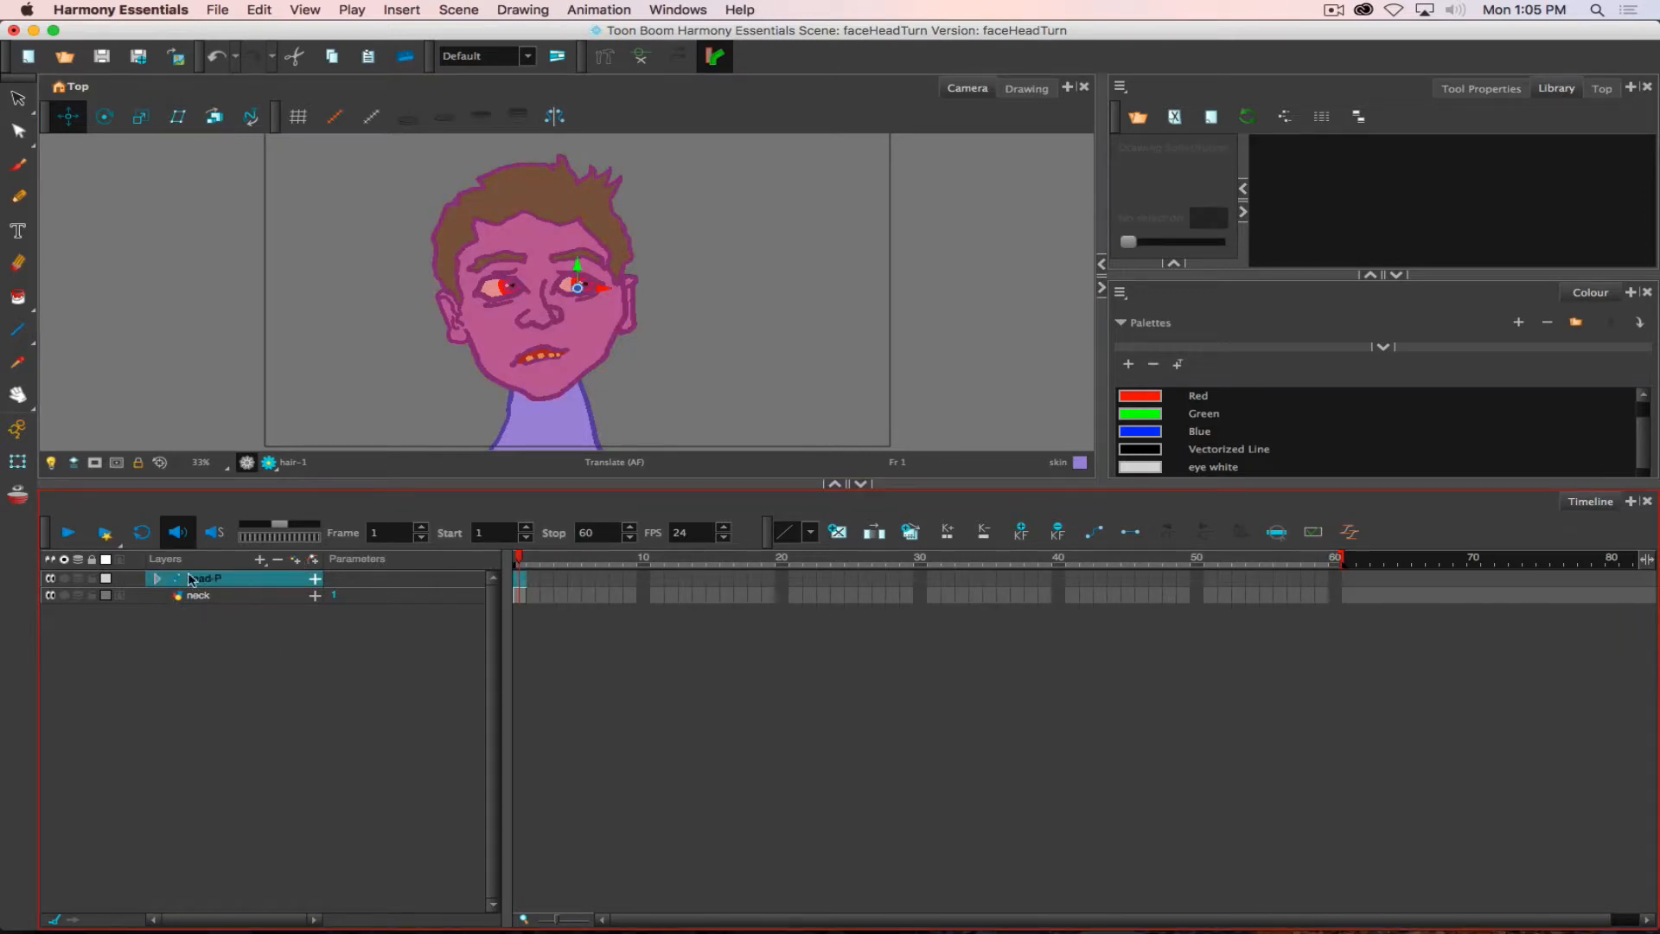
{"action": "left_click", "coordinate": [157, 578]}
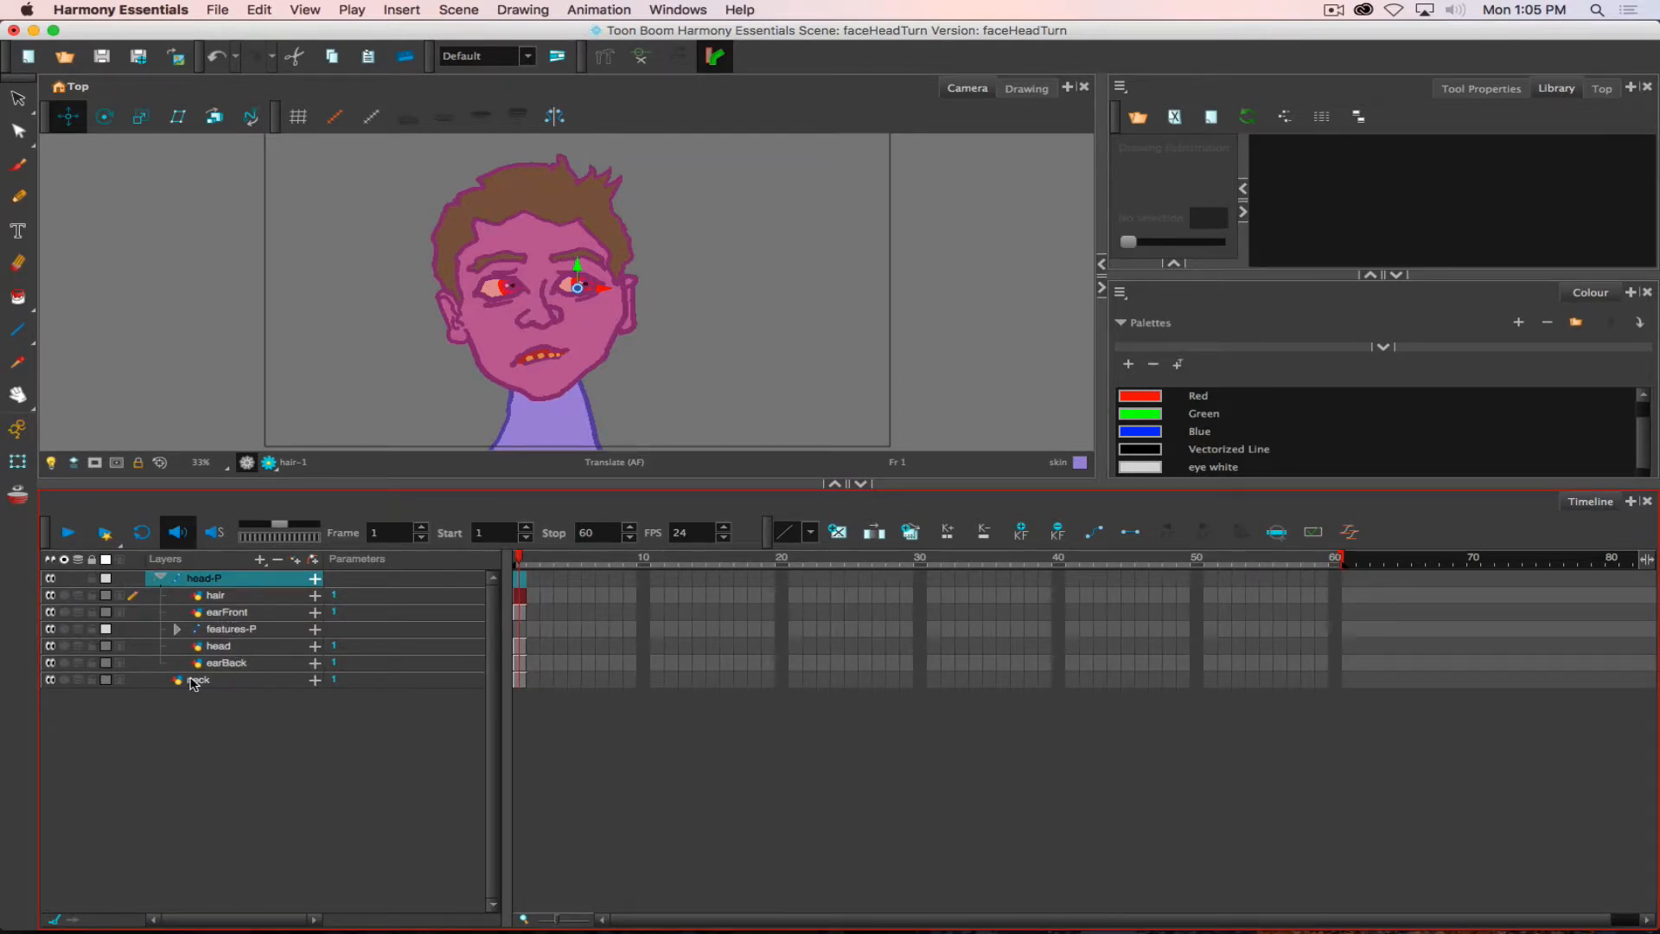
{"action": "left_click", "coordinate": [160, 577]}
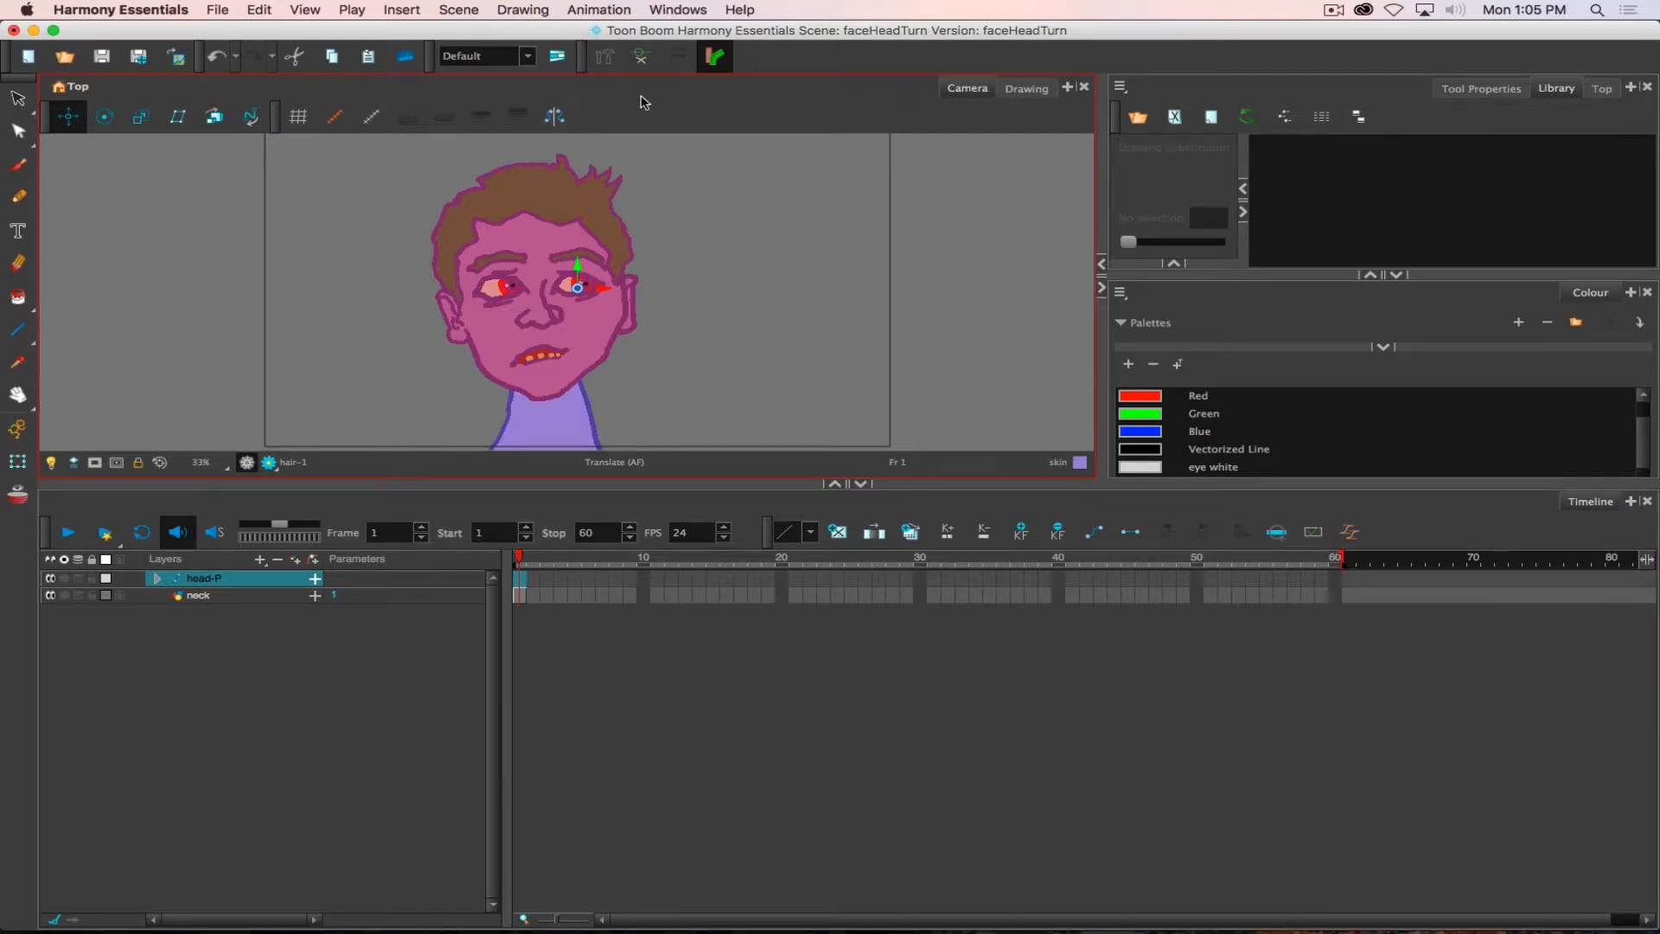
{"action": "left_click", "coordinate": [105, 116]}
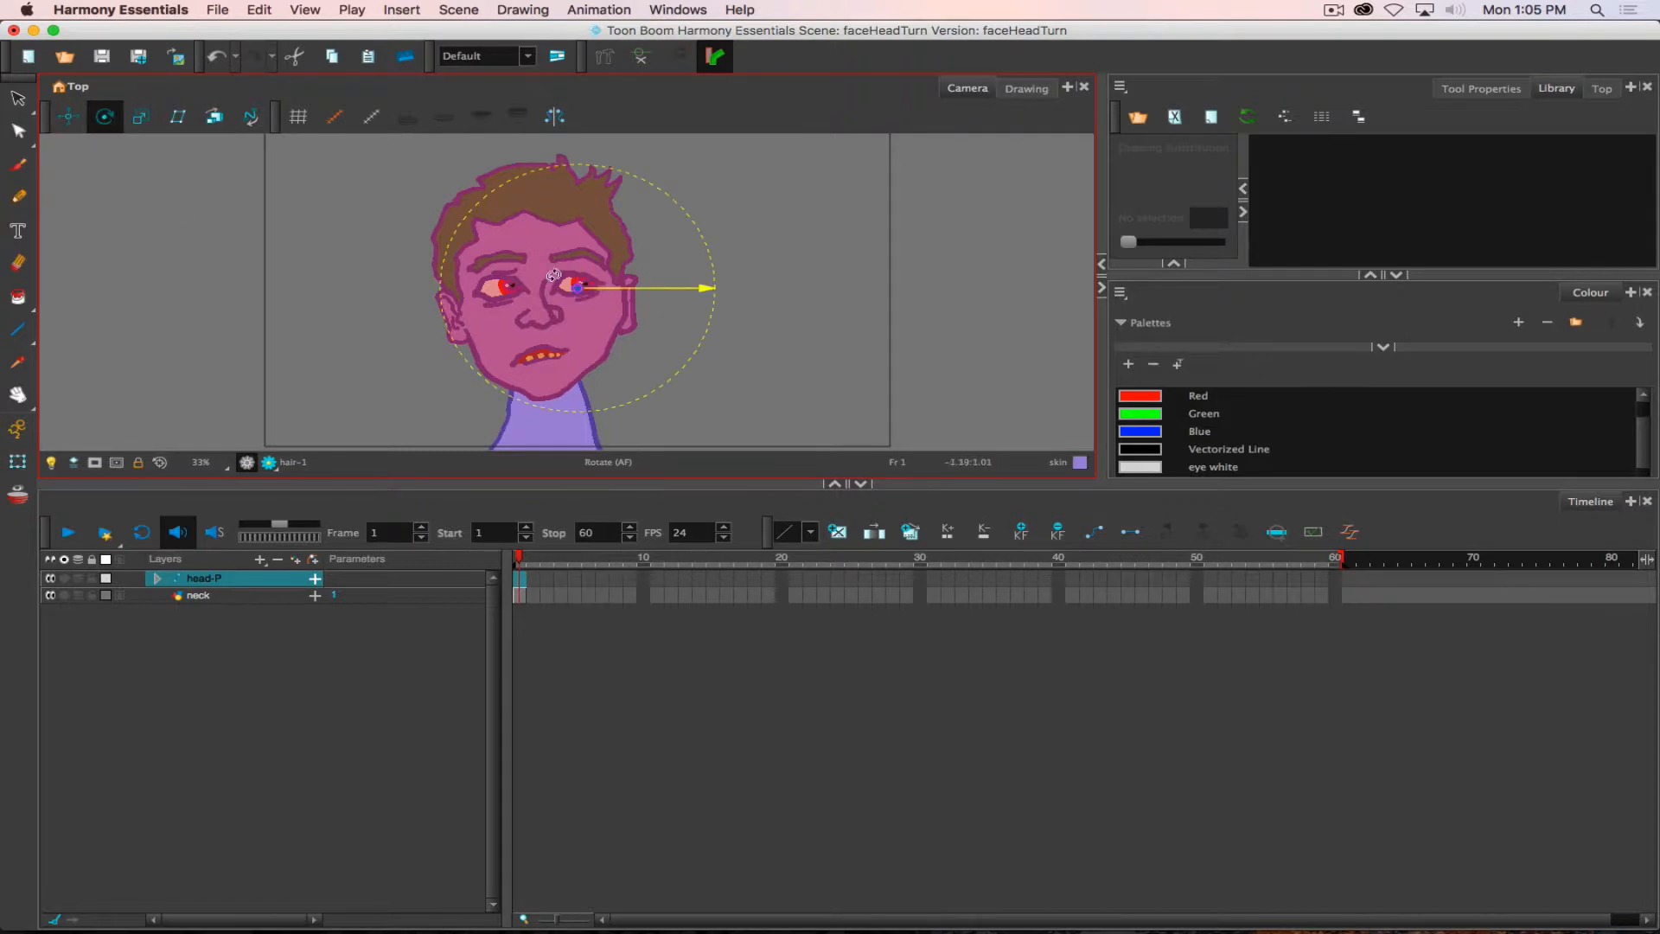
{"action": "left_click_drag", "start_coordinate": [577, 287], "coordinate": [542, 376]}
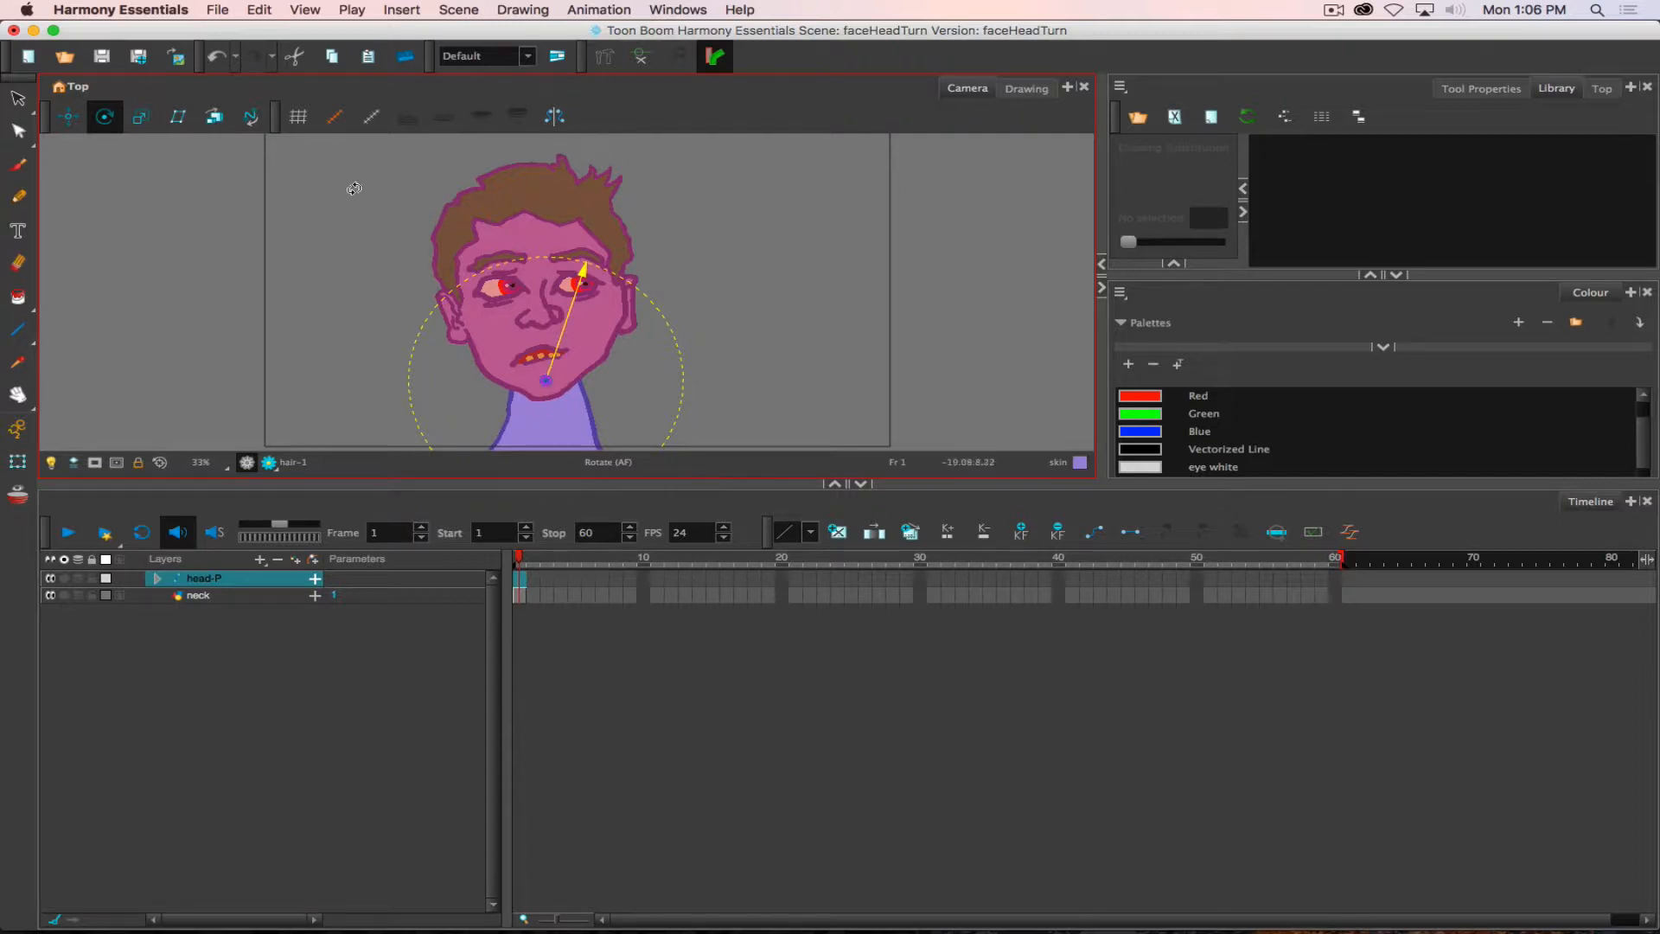
{"action": "left_click_drag", "start_coordinate": [689, 222], "coordinate": [741, 218]}
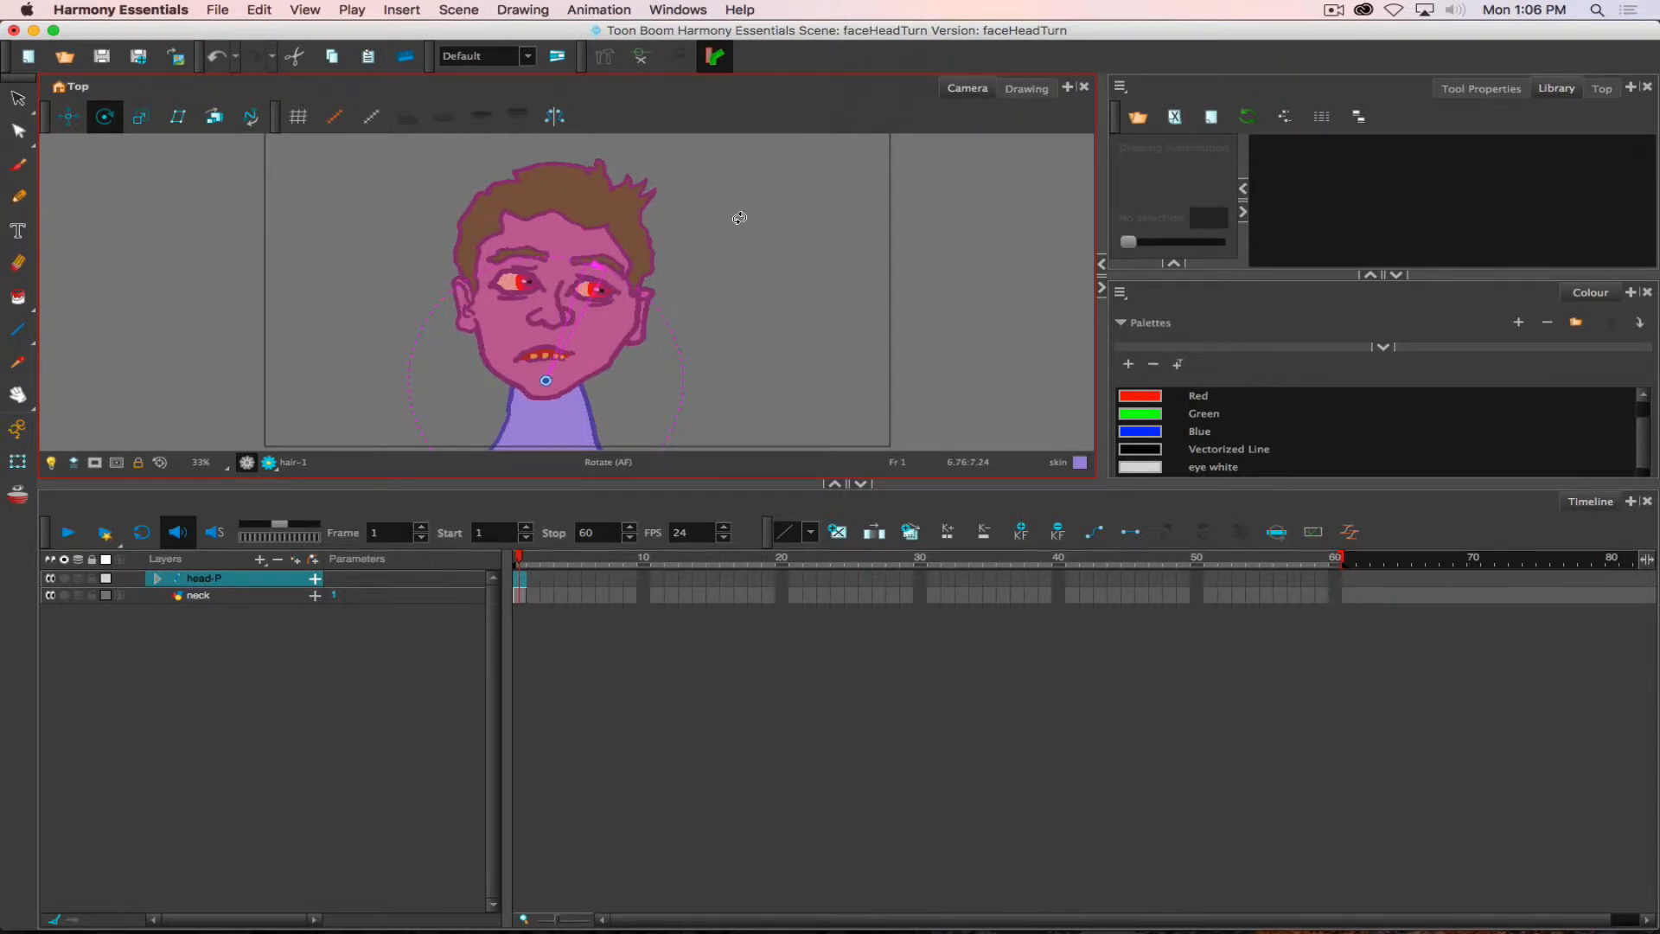
{"action": "left_click_drag", "start_coordinate": [739, 217], "coordinate": [628, 220]}
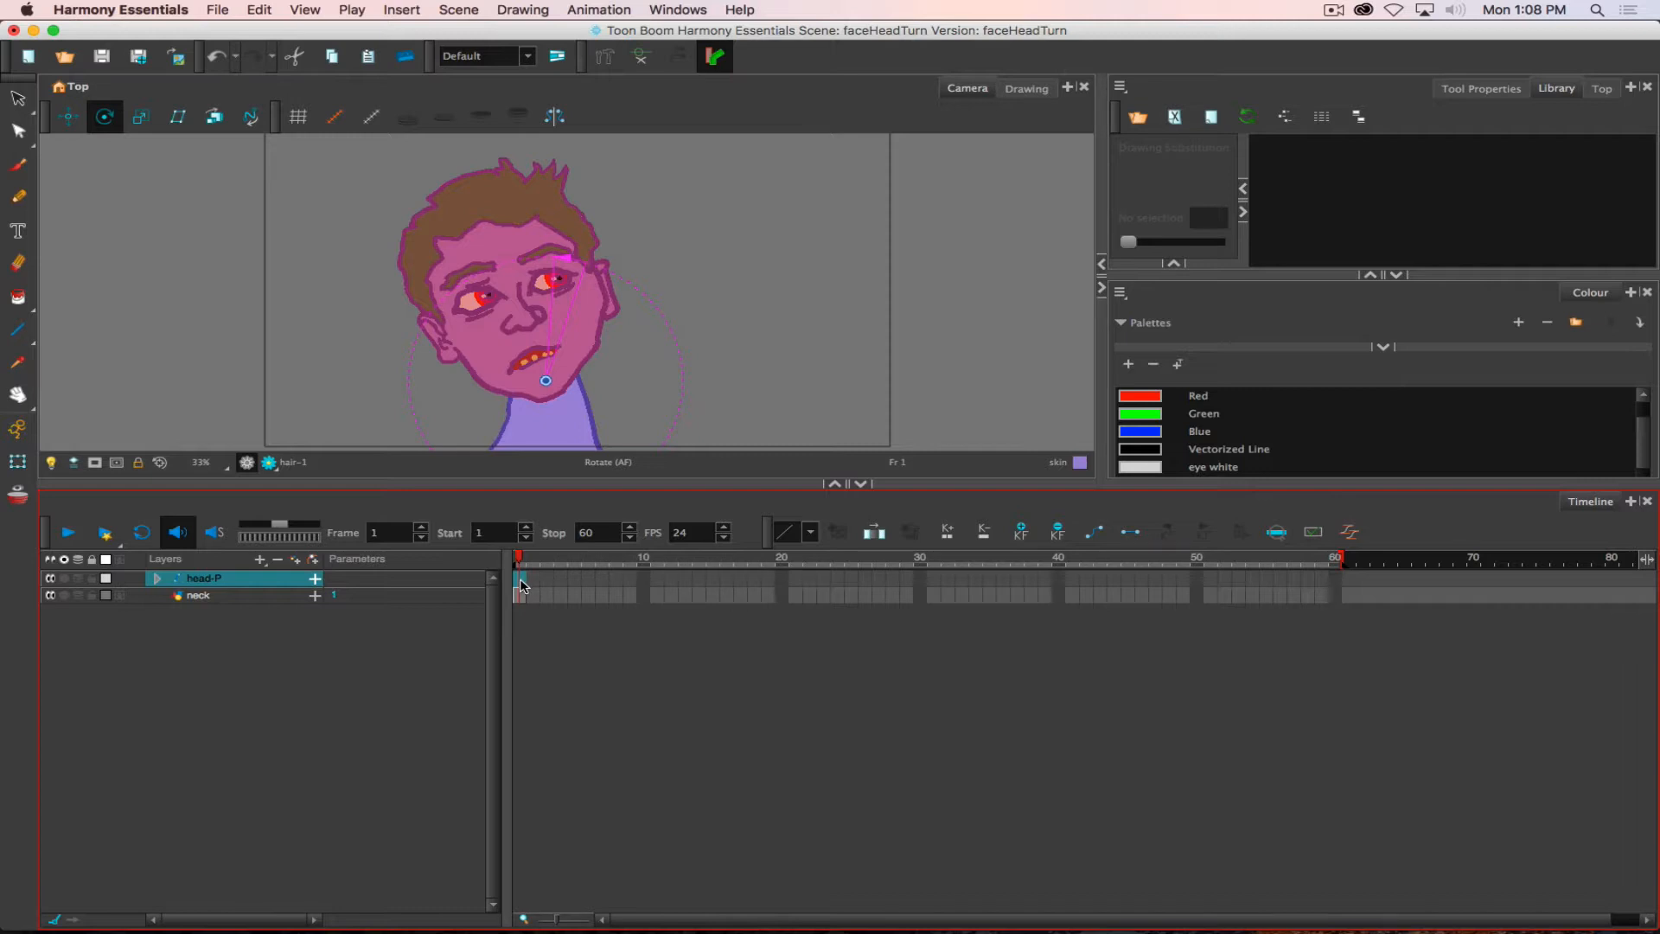
- Expand the head-P peg and move the hair layer's pivot to the middle of the hairline
{"action": "left_click", "coordinate": [158, 580]}
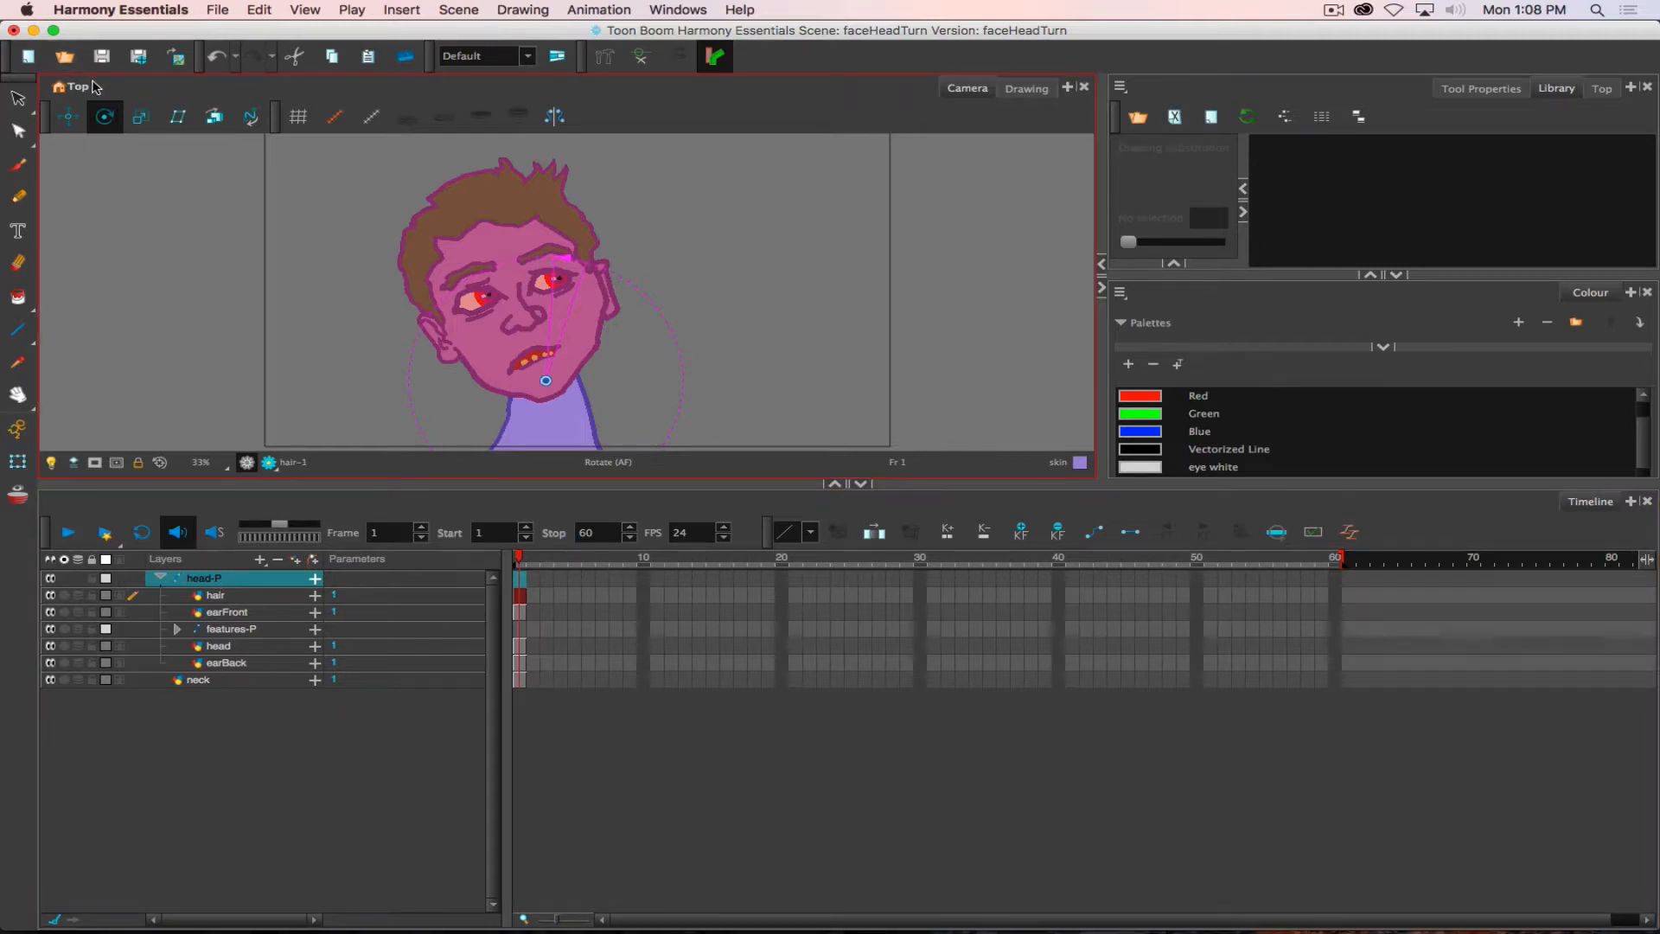
{"action": "left_click", "coordinate": [223, 595]}
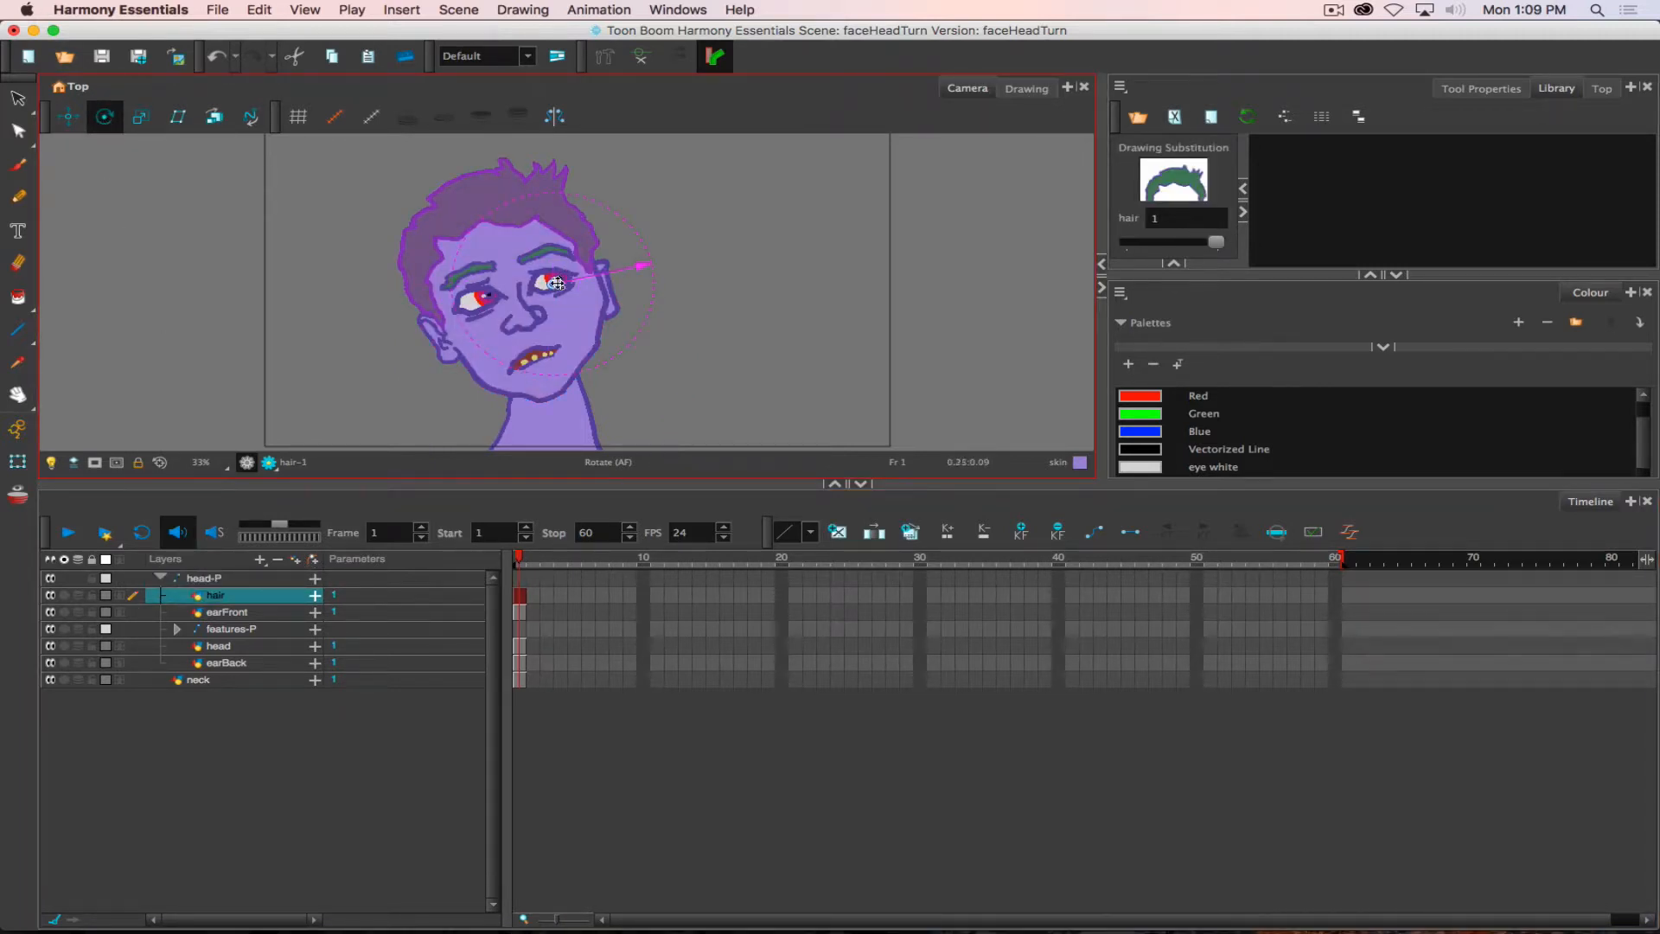
{"action": "left_click_drag", "start_coordinate": [554, 284], "coordinate": [474, 223]}
- Move the pivots of earFront and earBack onto their own ears, where each ear joins the head
{"action": "left_click", "coordinate": [521, 615]}
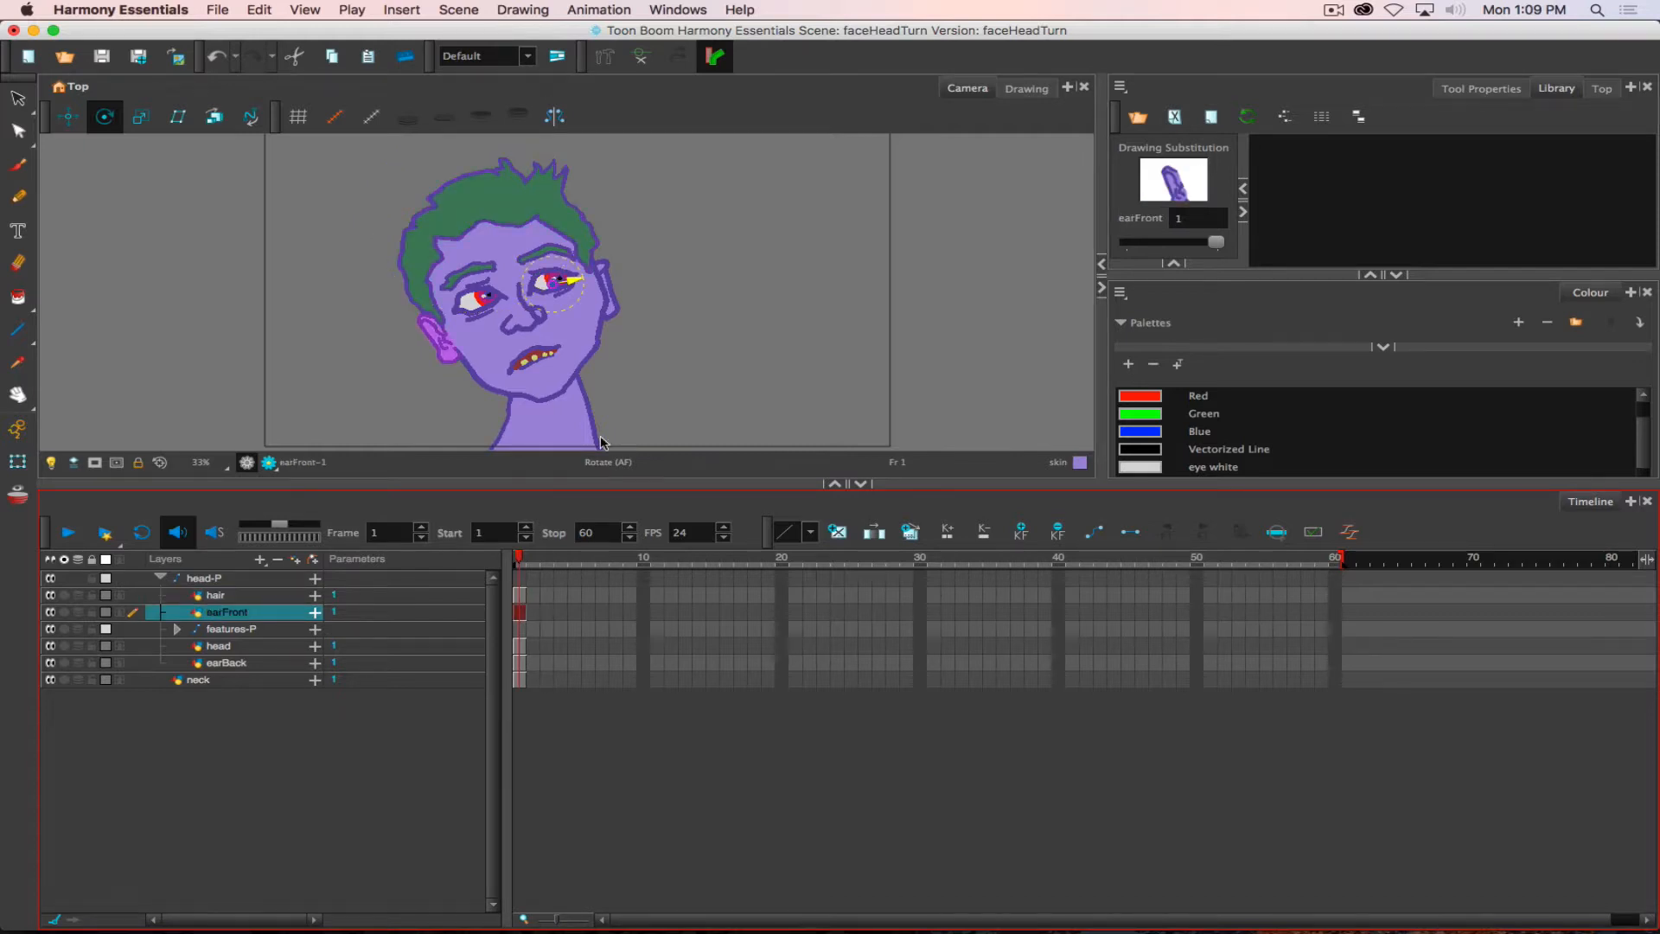
{"action": "left_click_drag", "start_coordinate": [558, 284], "coordinate": [447, 338]}
{"action": "left_click", "coordinate": [229, 664]}
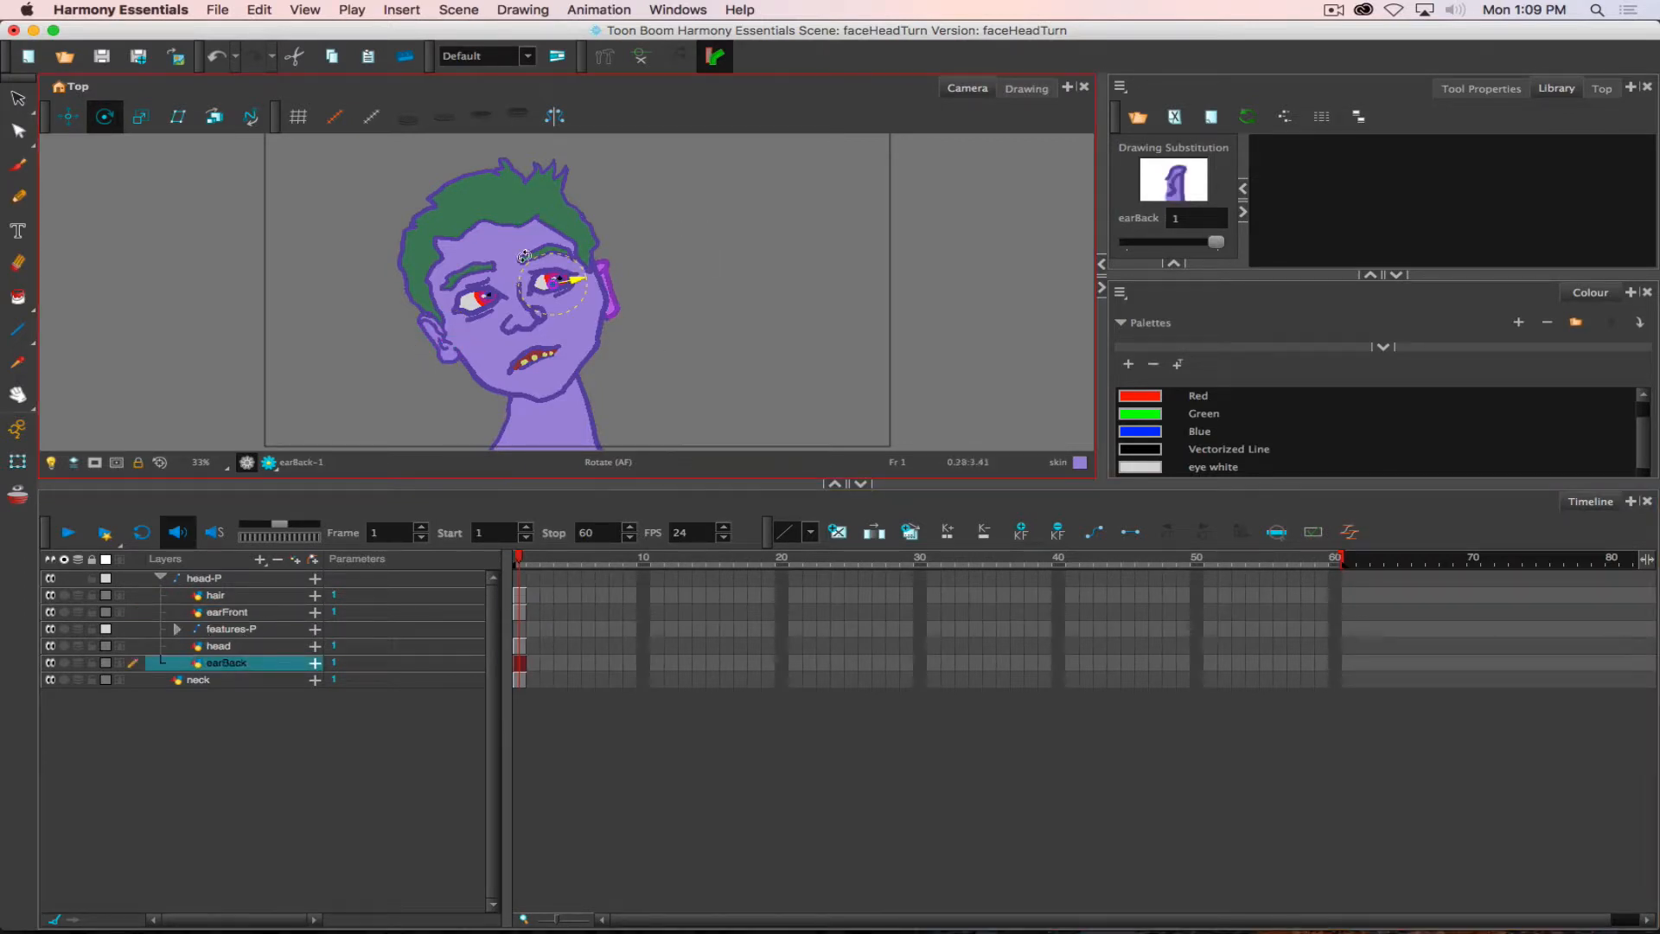
{"action": "left_click_drag", "start_coordinate": [581, 291], "coordinate": [606, 288]}
- Move the head layer's pivot down to the chin, just below the mouth
{"action": "left_click", "coordinate": [220, 648]}
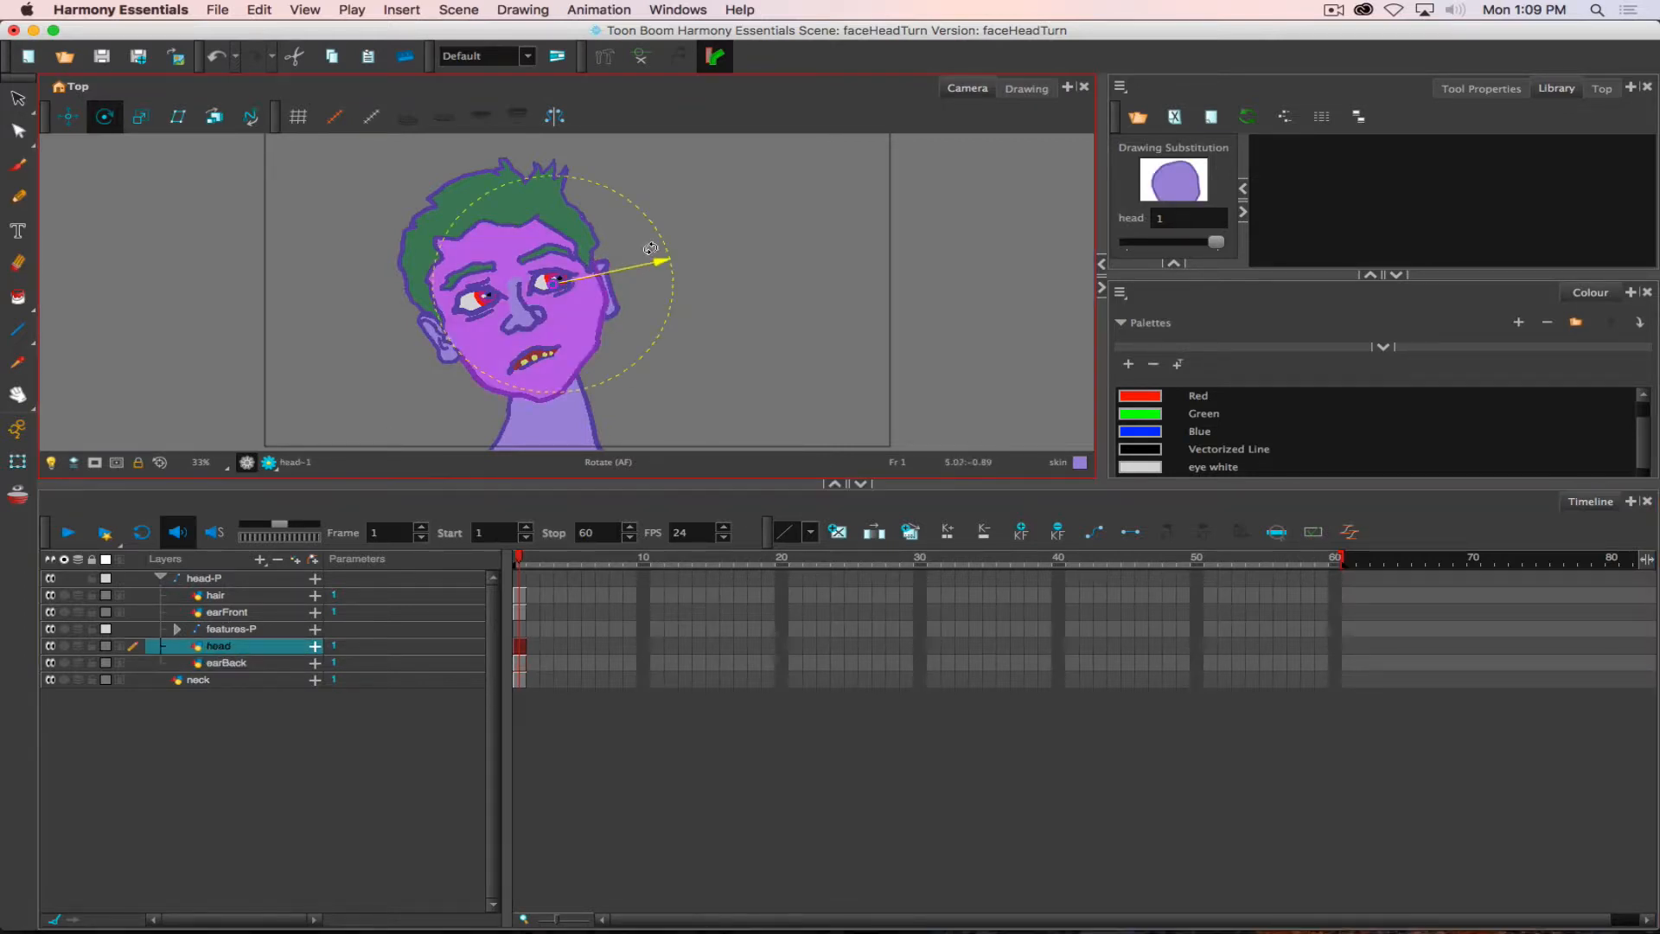
{"action": "left_click_drag", "start_coordinate": [556, 282], "coordinate": [540, 370]}
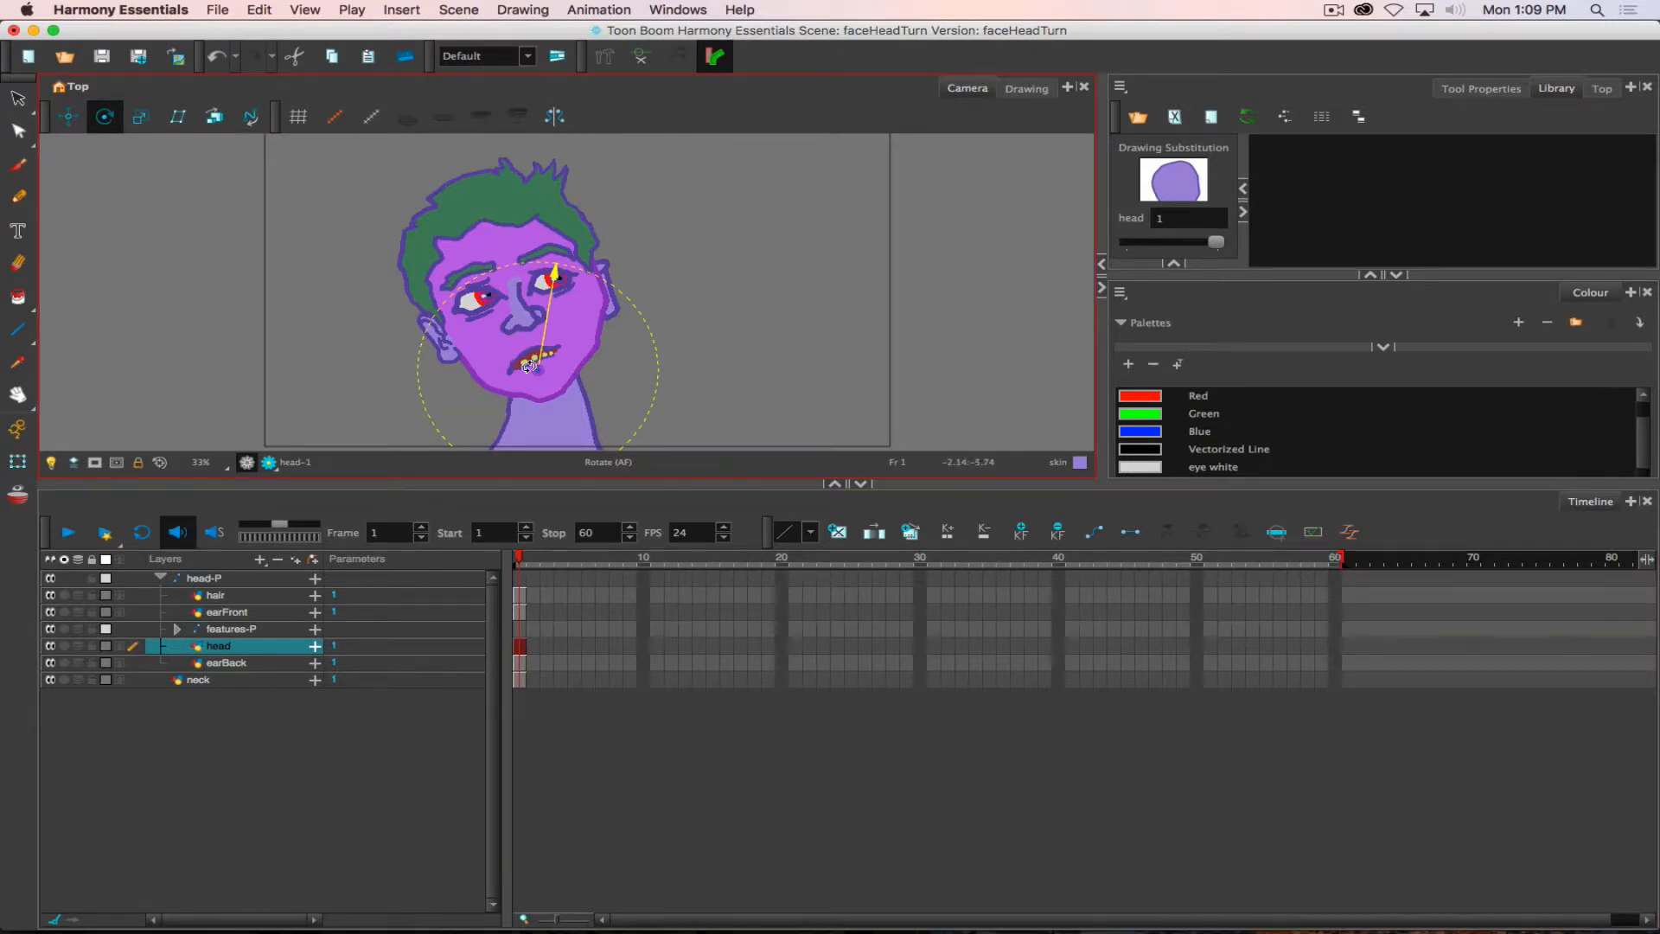
{"action": "left_click_drag", "start_coordinate": [528, 366], "coordinate": [539, 369]}
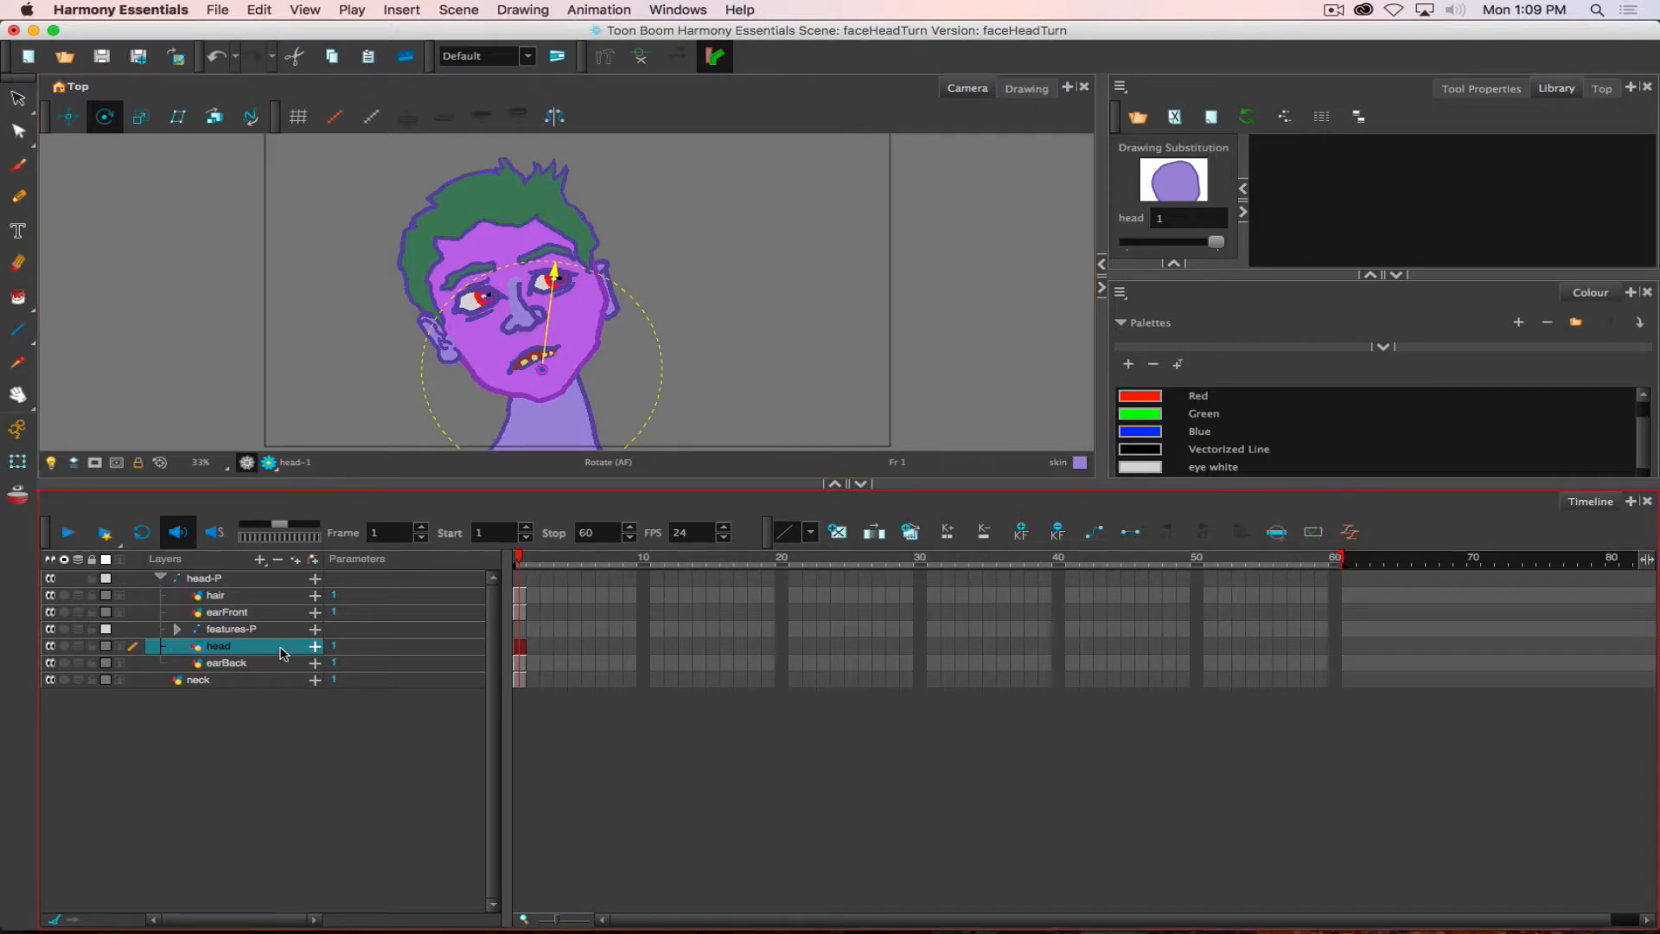
- Expand the features-P peg and move the eyebrowFront pivot to the inner end of its own eyebrow
{"action": "left_click", "coordinate": [177, 630]}
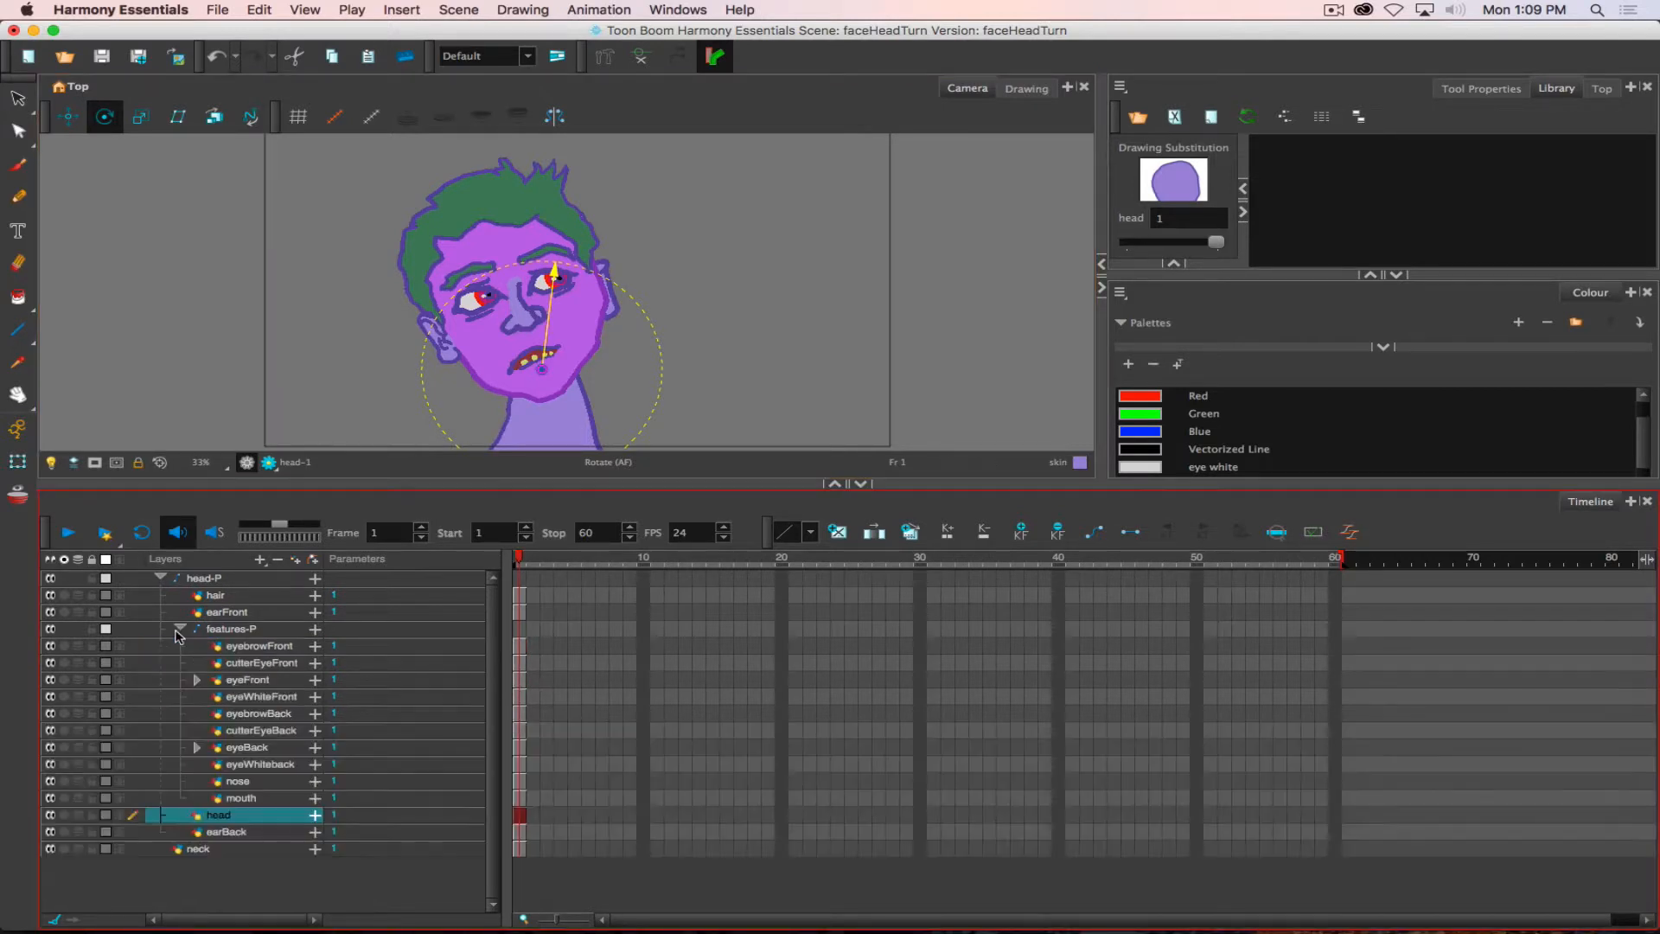
{"action": "left_click", "coordinate": [275, 648]}
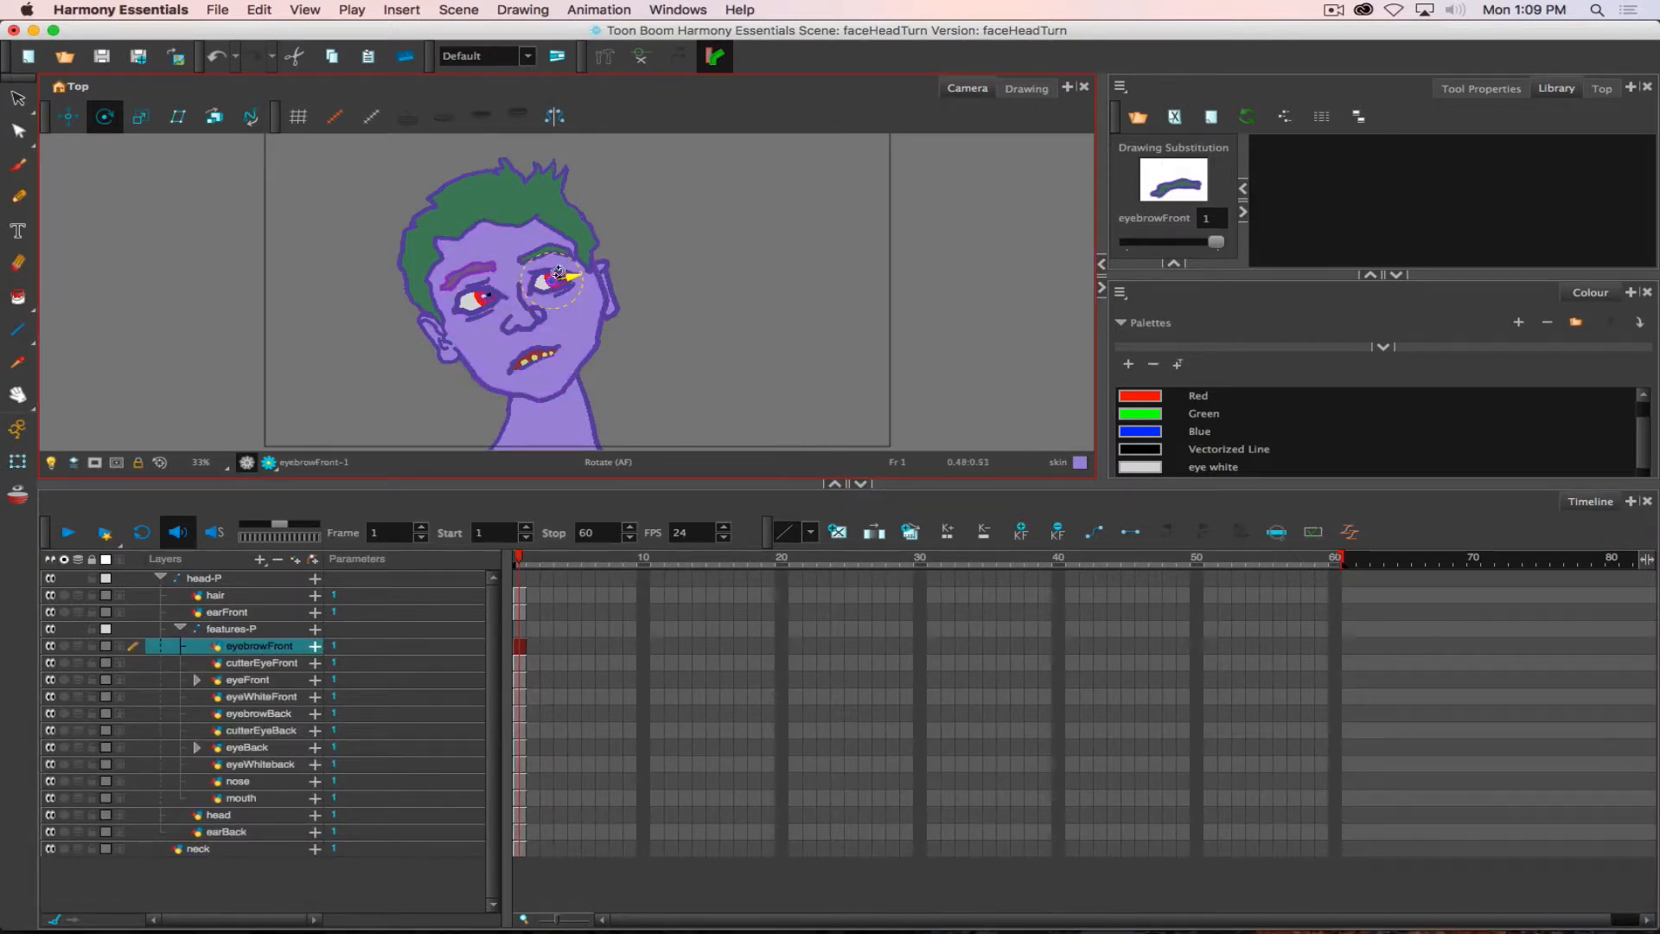
{"action": "left_click_drag", "start_coordinate": [552, 281], "coordinate": [531, 257]}
{"action": "left_click_drag", "start_coordinate": [529, 258], "coordinate": [480, 266]}
{"action": "key", "text": "j"}
{"action": "key", "text": "h"}
{"action": "key", "text": "h"}
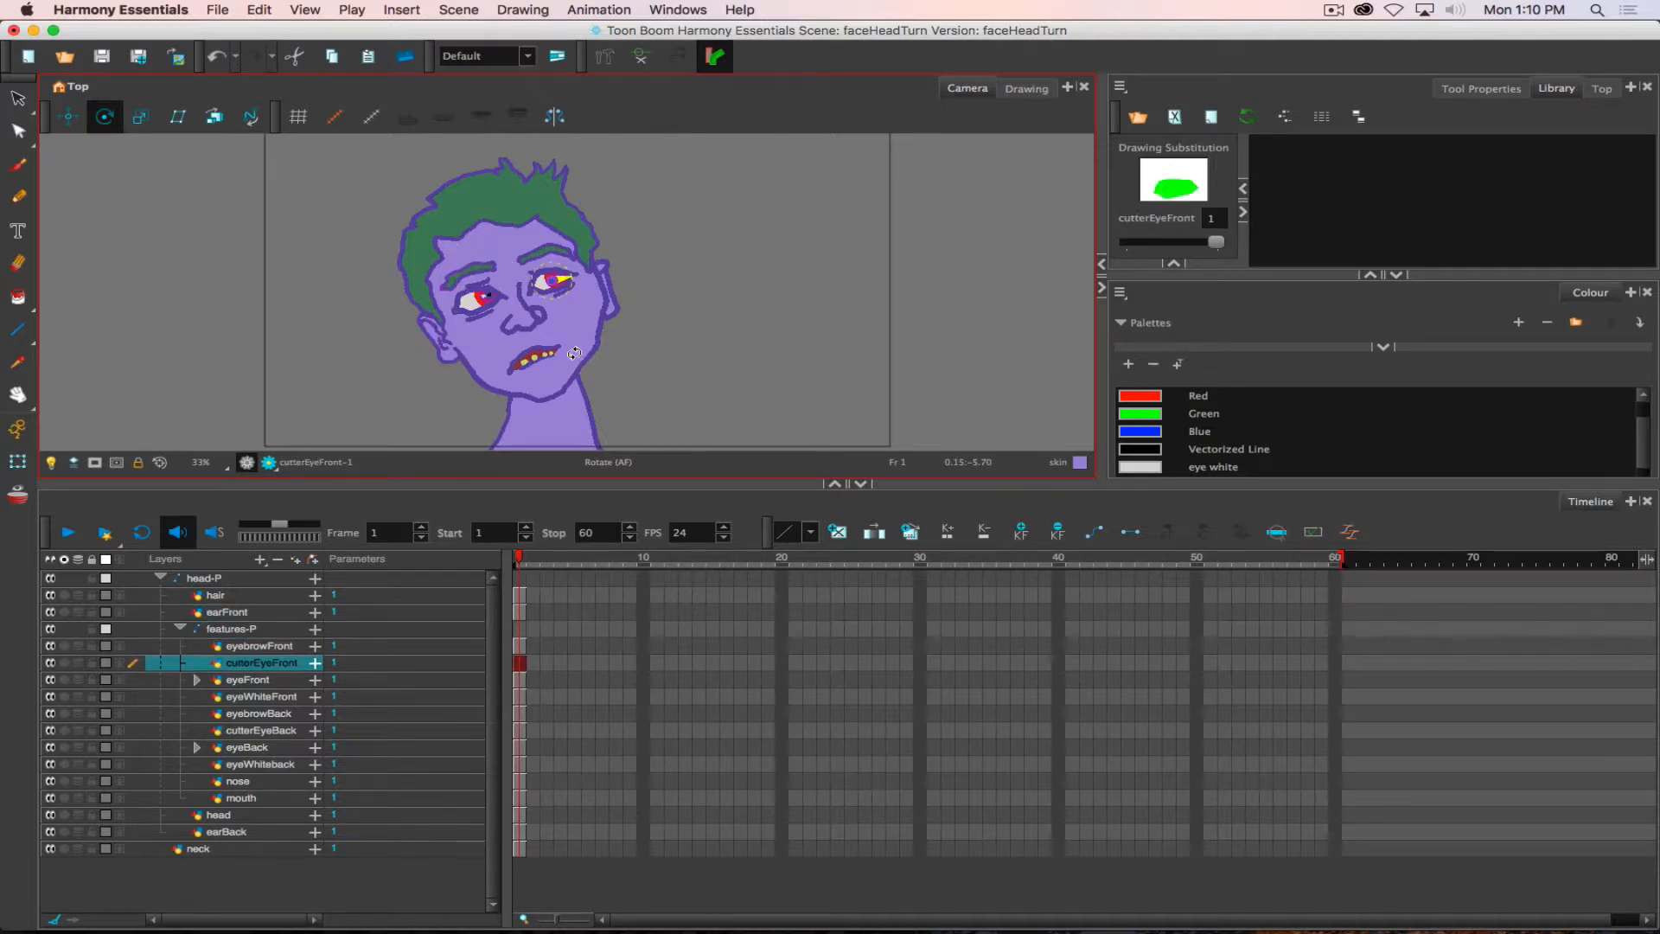
- Skip past the front eye layers and move the eyebrowBack pivot to the inner end of the back eyebrow
{"action": "key", "text": "h"}
{"action": "key", "text": "j"}
{"action": "key", "text": "h"}
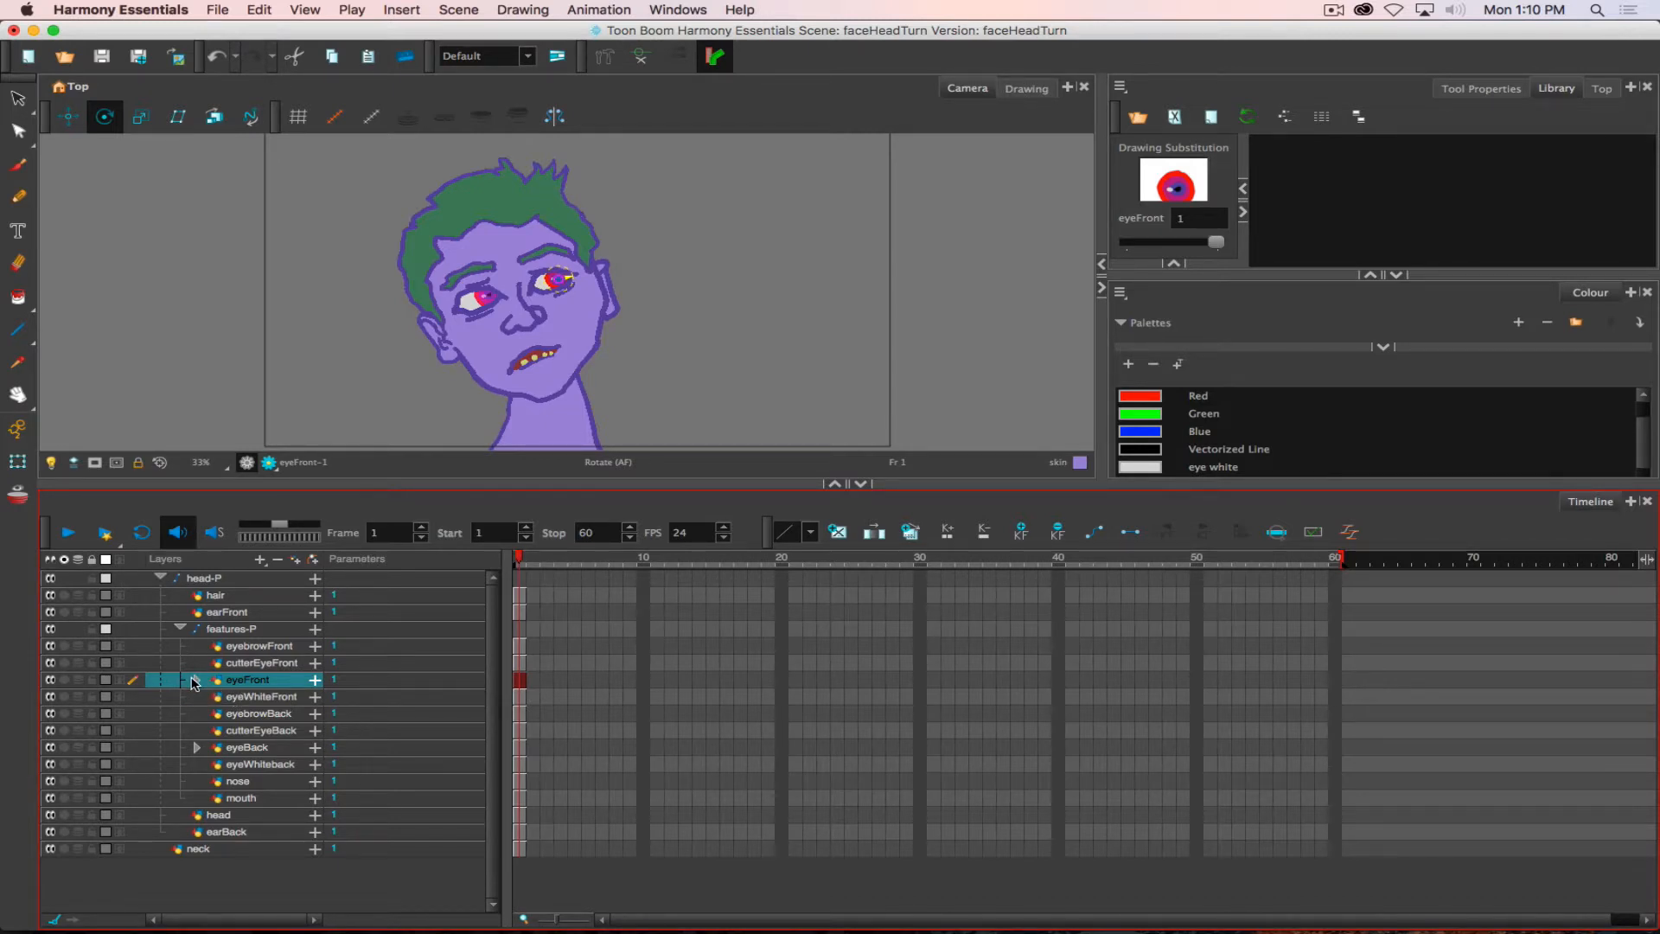
{"action": "key", "text": "h"}
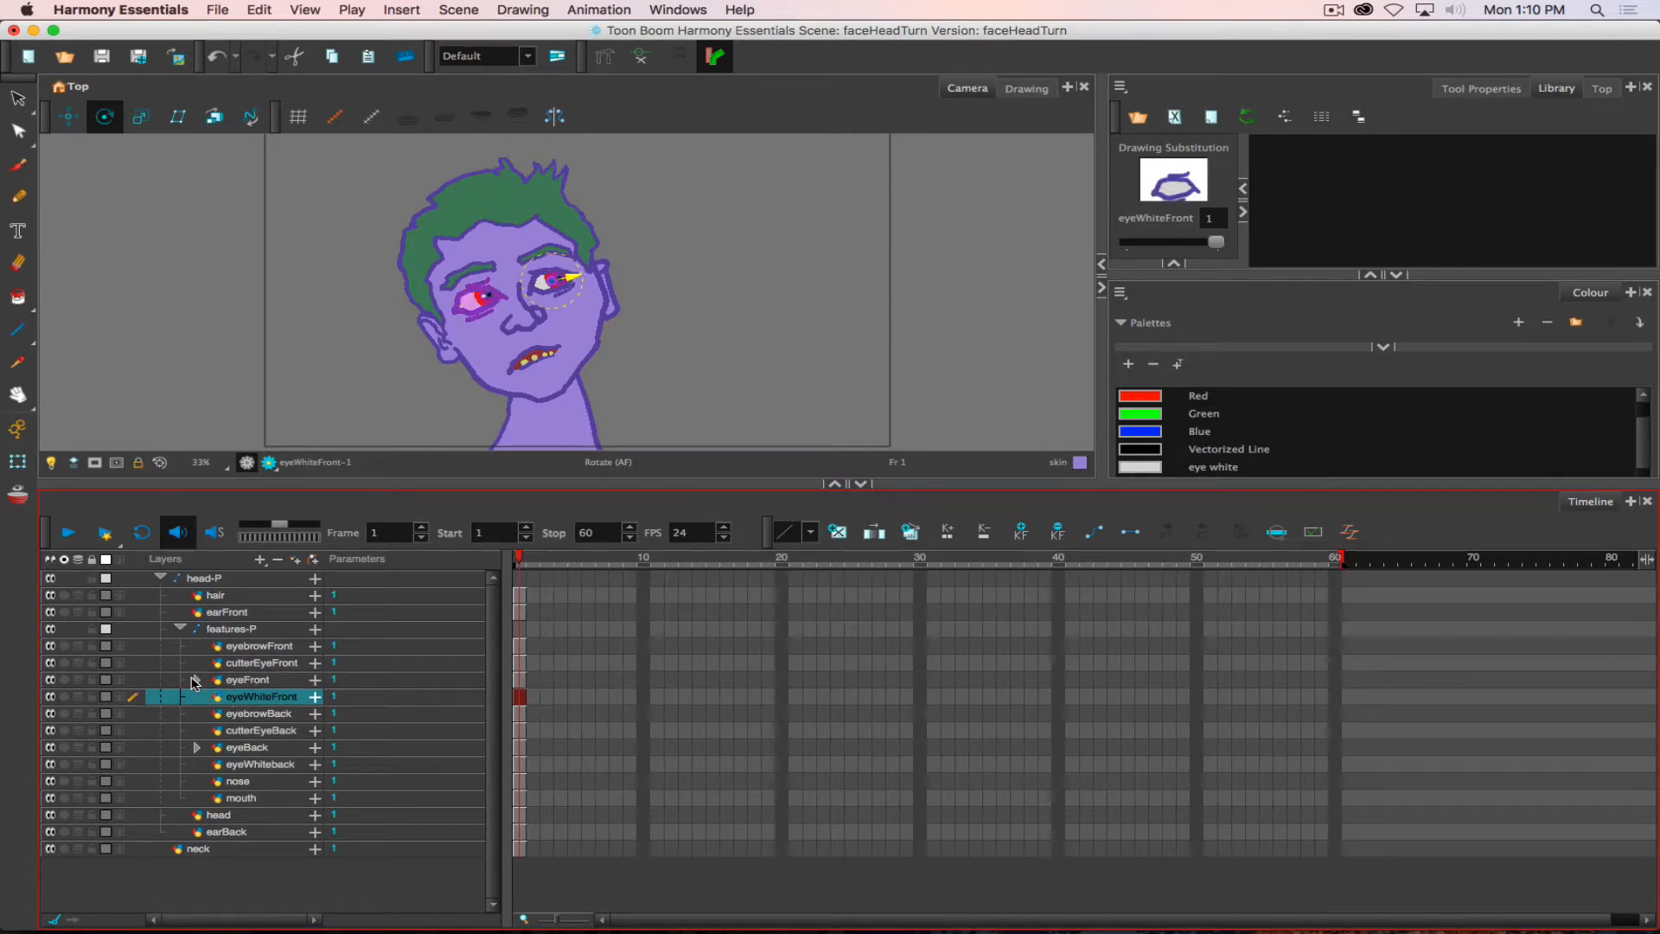
{"action": "key", "text": "h"}
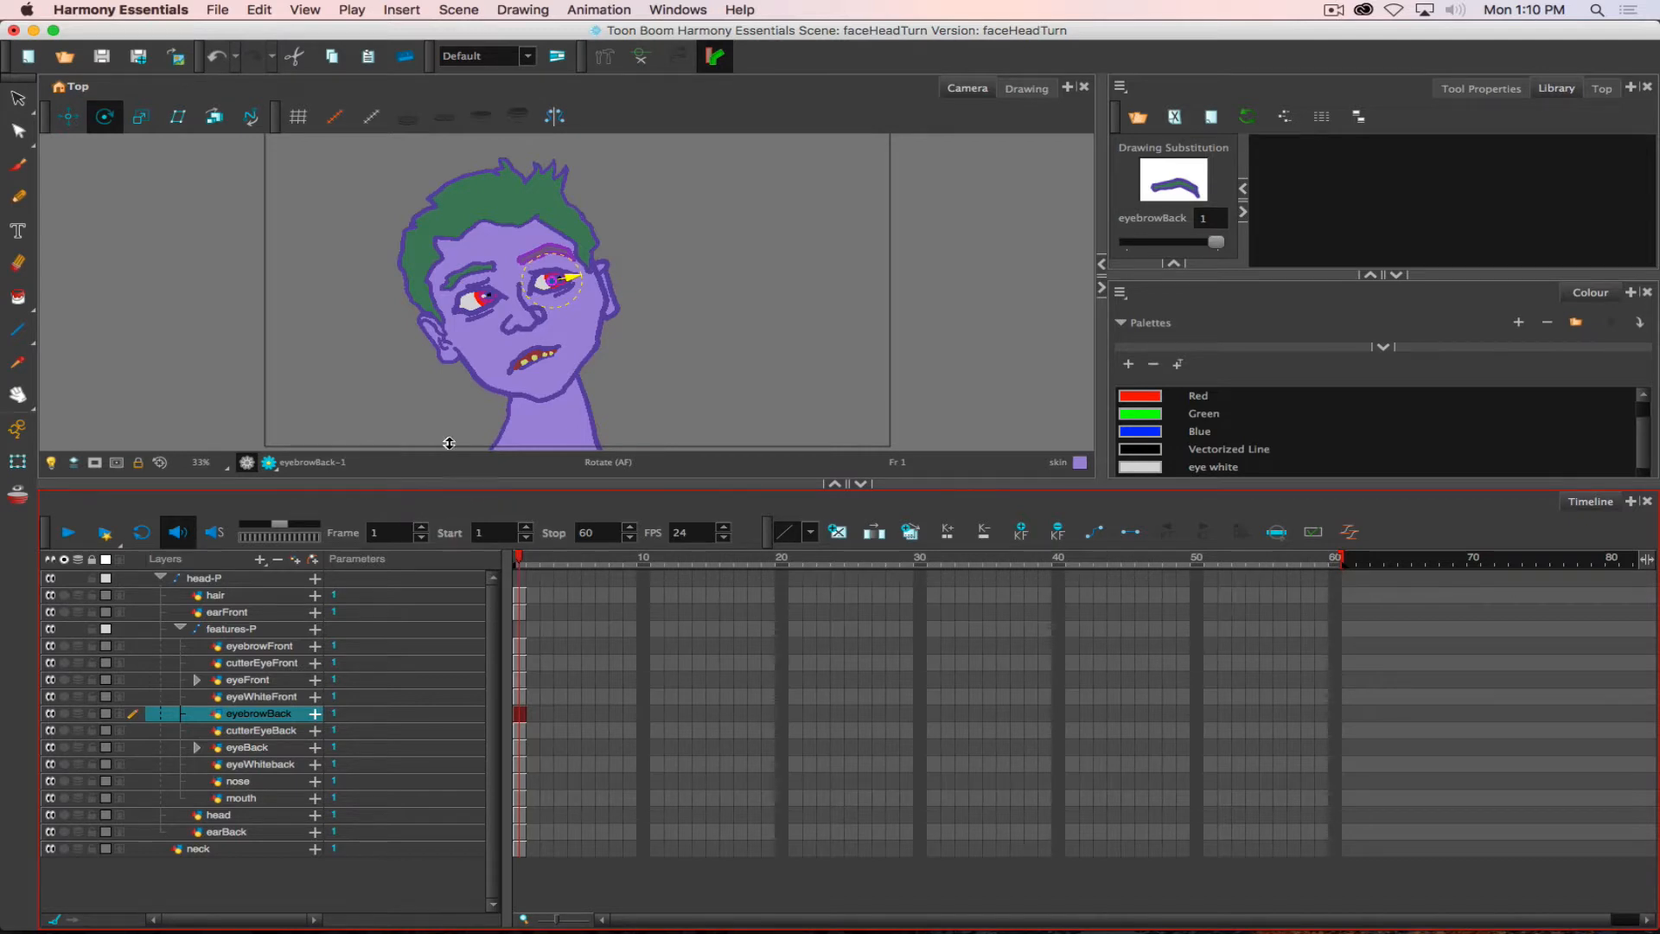
{"action": "left_click_drag", "start_coordinate": [551, 279], "coordinate": [527, 256]}
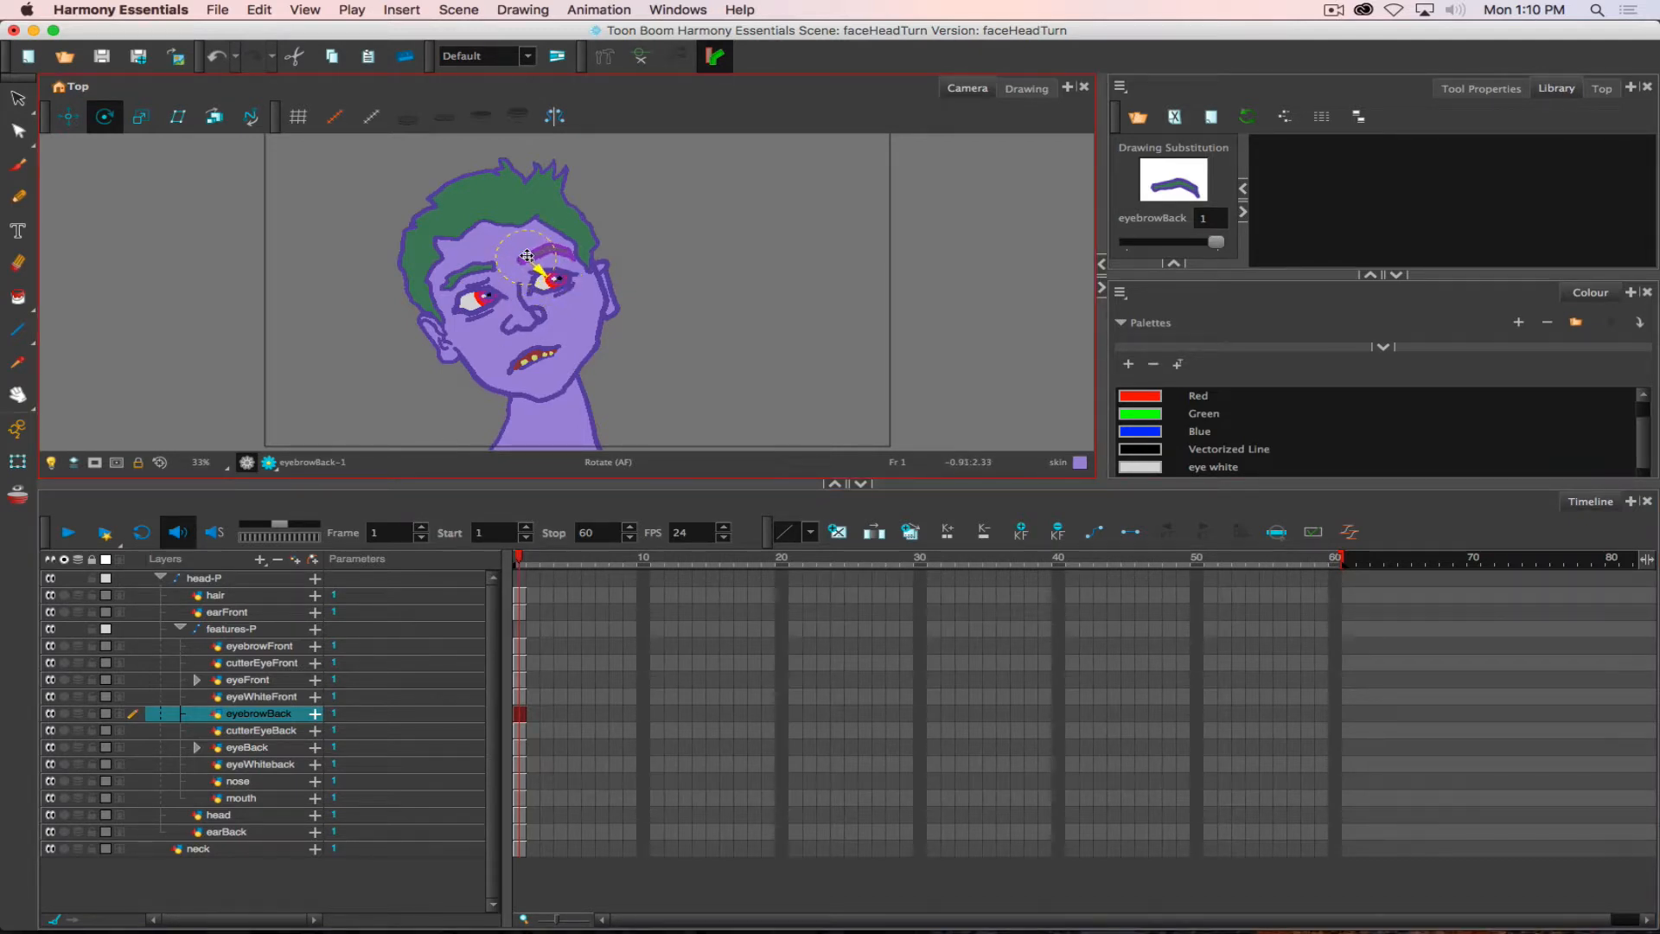
- Place the cutterEyeBack pivot at the back eye's centre, and move the eyeBack and eyeWhiteback pivots onto the front eye
{"action": "key", "text": "h"}
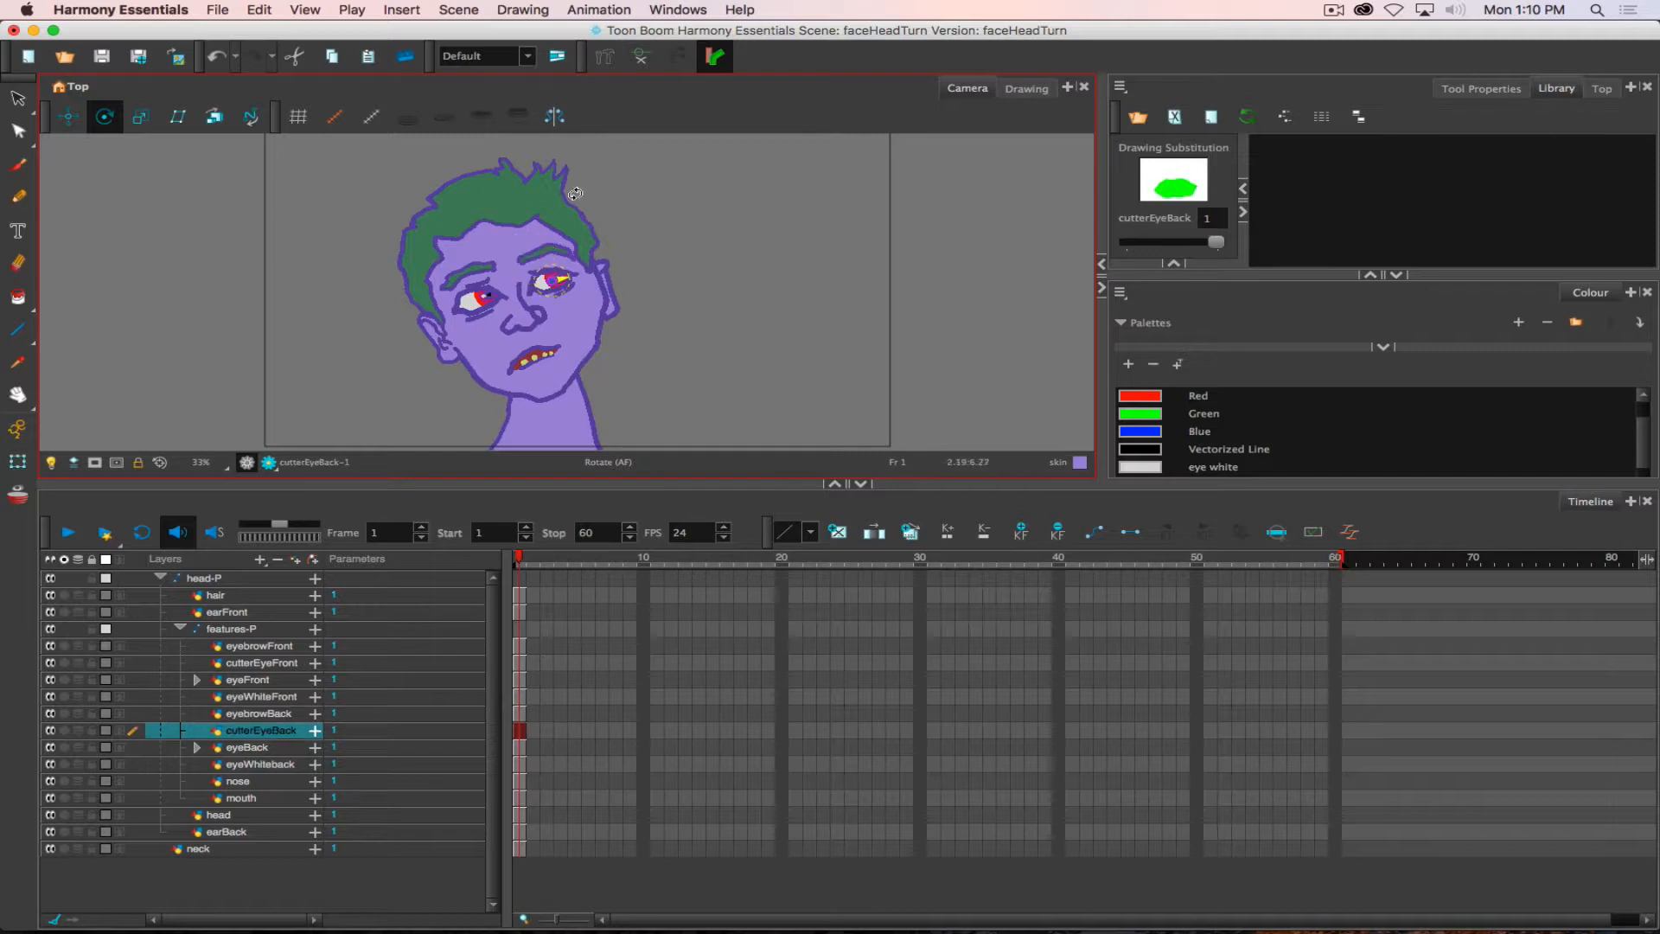
{"action": "left_click_drag", "start_coordinate": [520, 291], "coordinate": [553, 279]}
{"action": "key", "text": "h"}
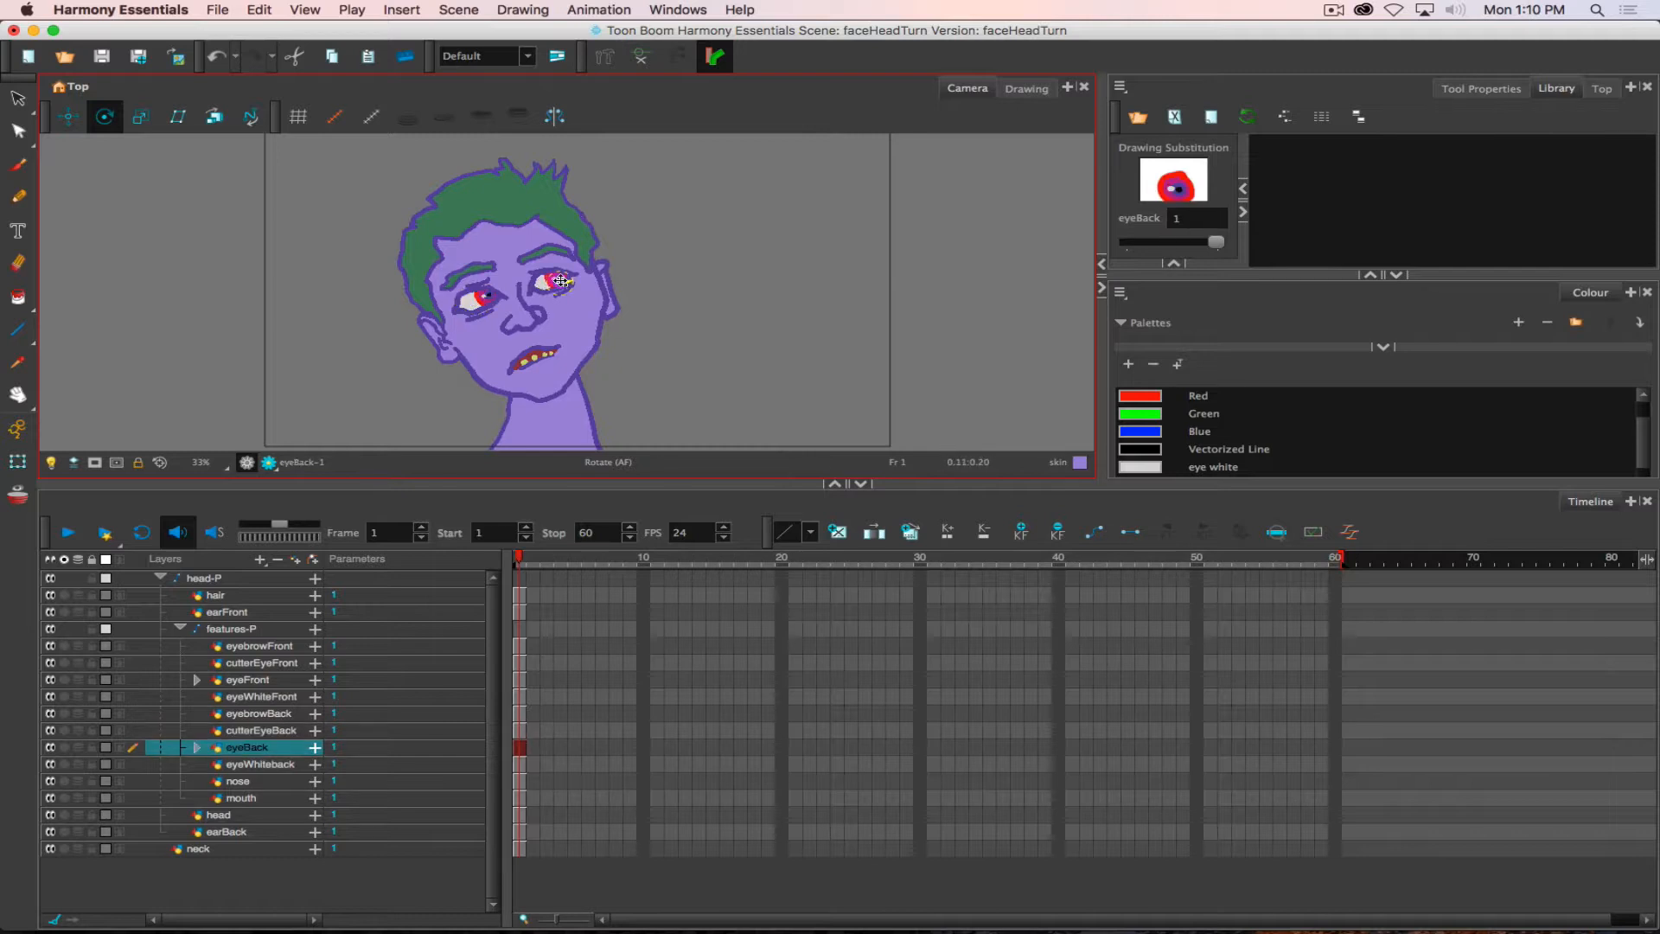
{"action": "left_click_drag", "start_coordinate": [560, 282], "coordinate": [486, 296]}
{"action": "key", "text": "/"}
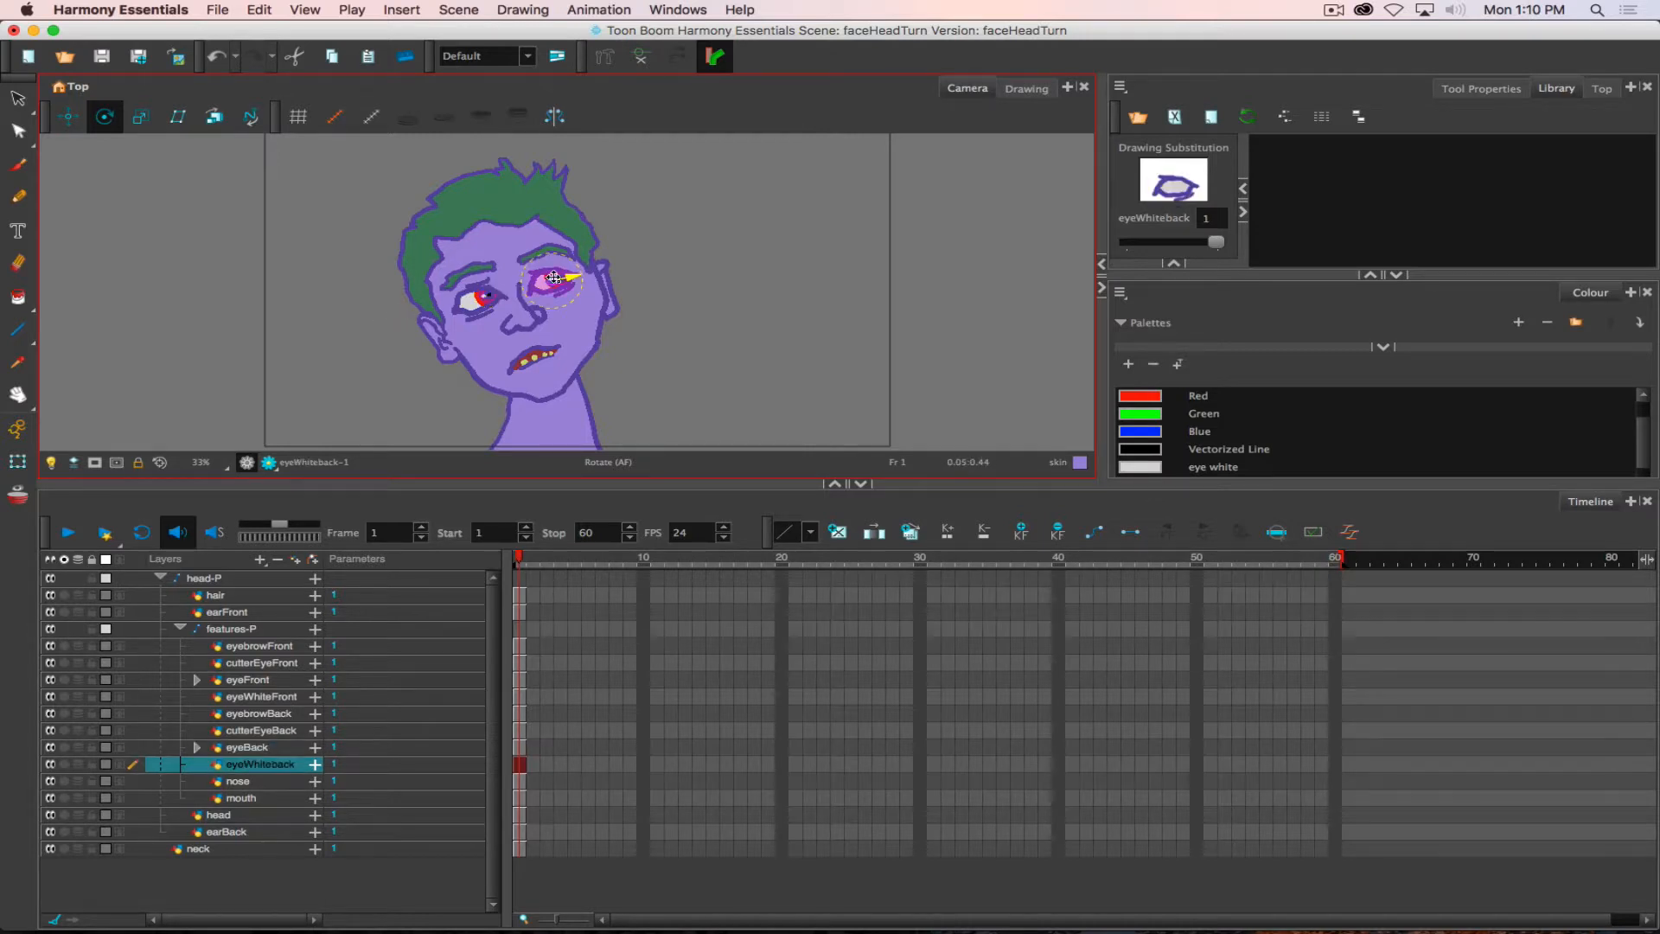
{"action": "left_click_drag", "start_coordinate": [552, 280], "coordinate": [481, 298]}
{"action": "key", "text": "/"}
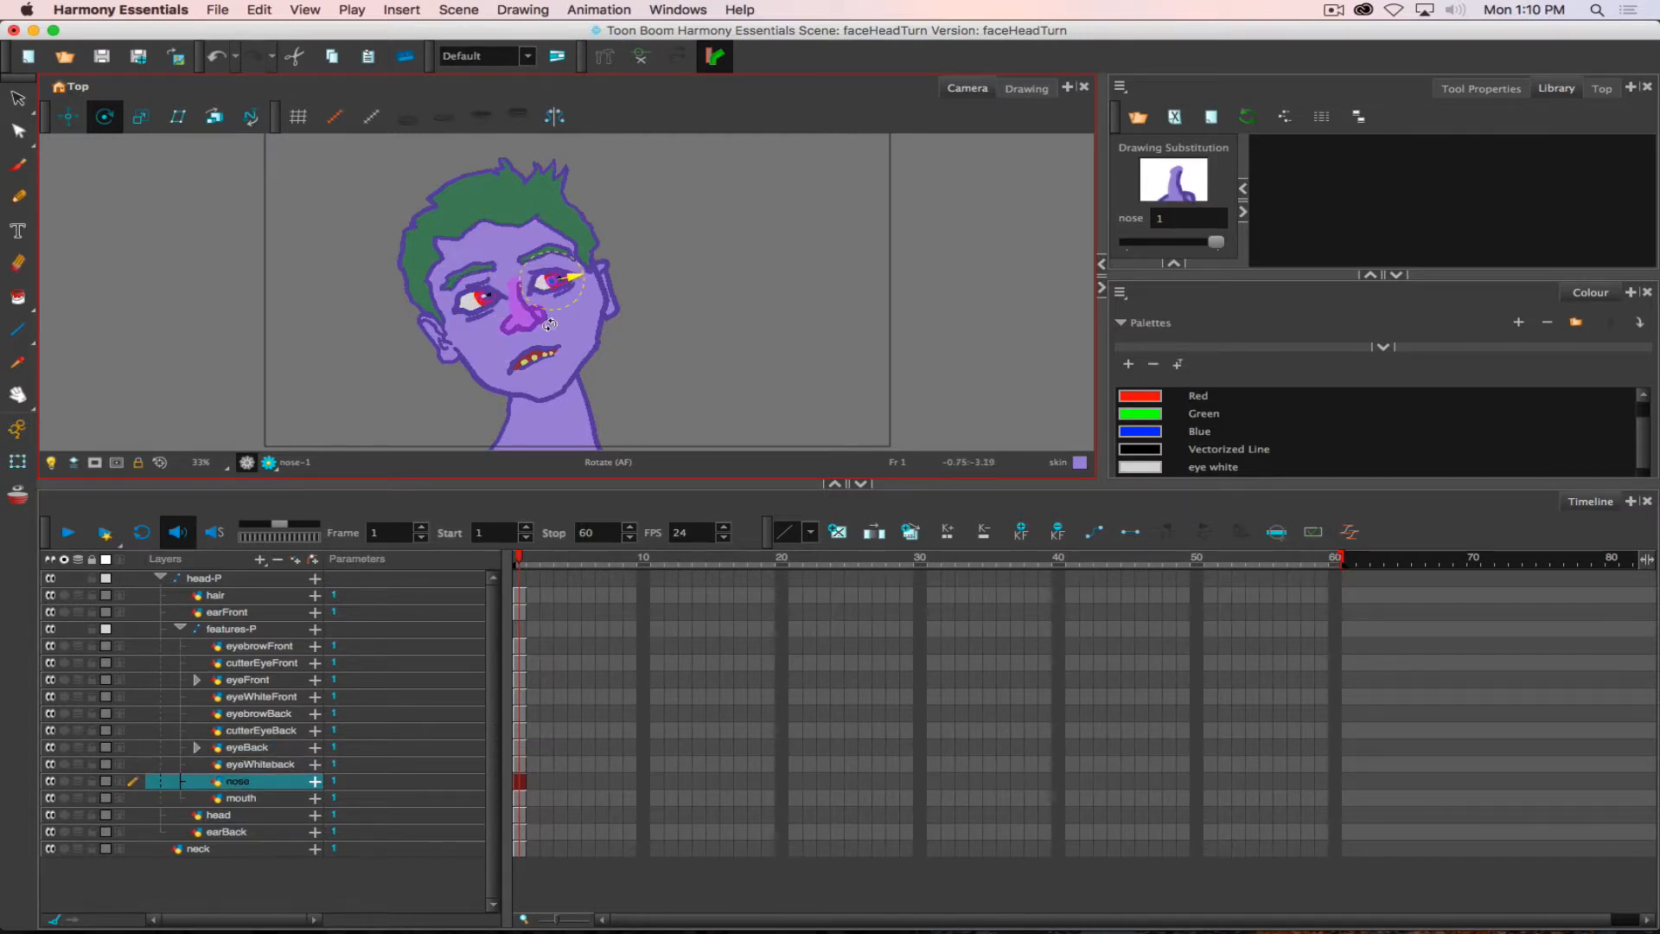
- Move the nose layer's pivot to the bridge of the nose and the mouth layer's pivot to the middle of the mouth
{"action": "left_click_drag", "start_coordinate": [529, 279], "coordinate": [513, 285]}
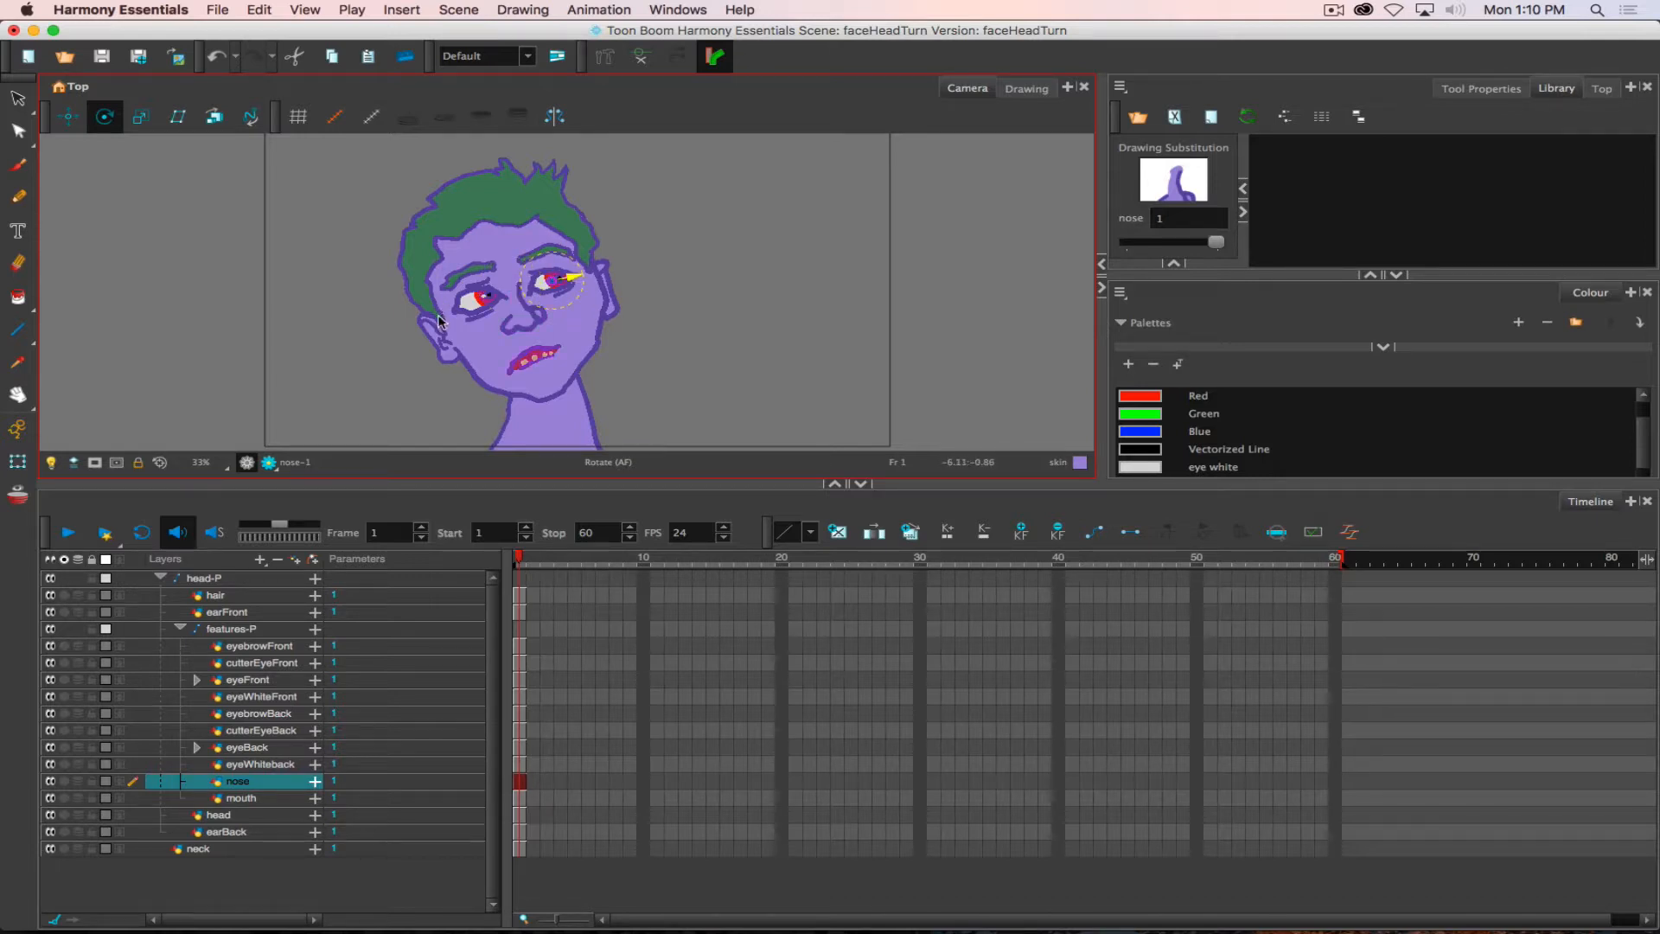
{"action": "key", "text": "/"}
{"action": "left_click_drag", "start_coordinate": [557, 280], "coordinate": [529, 355]}
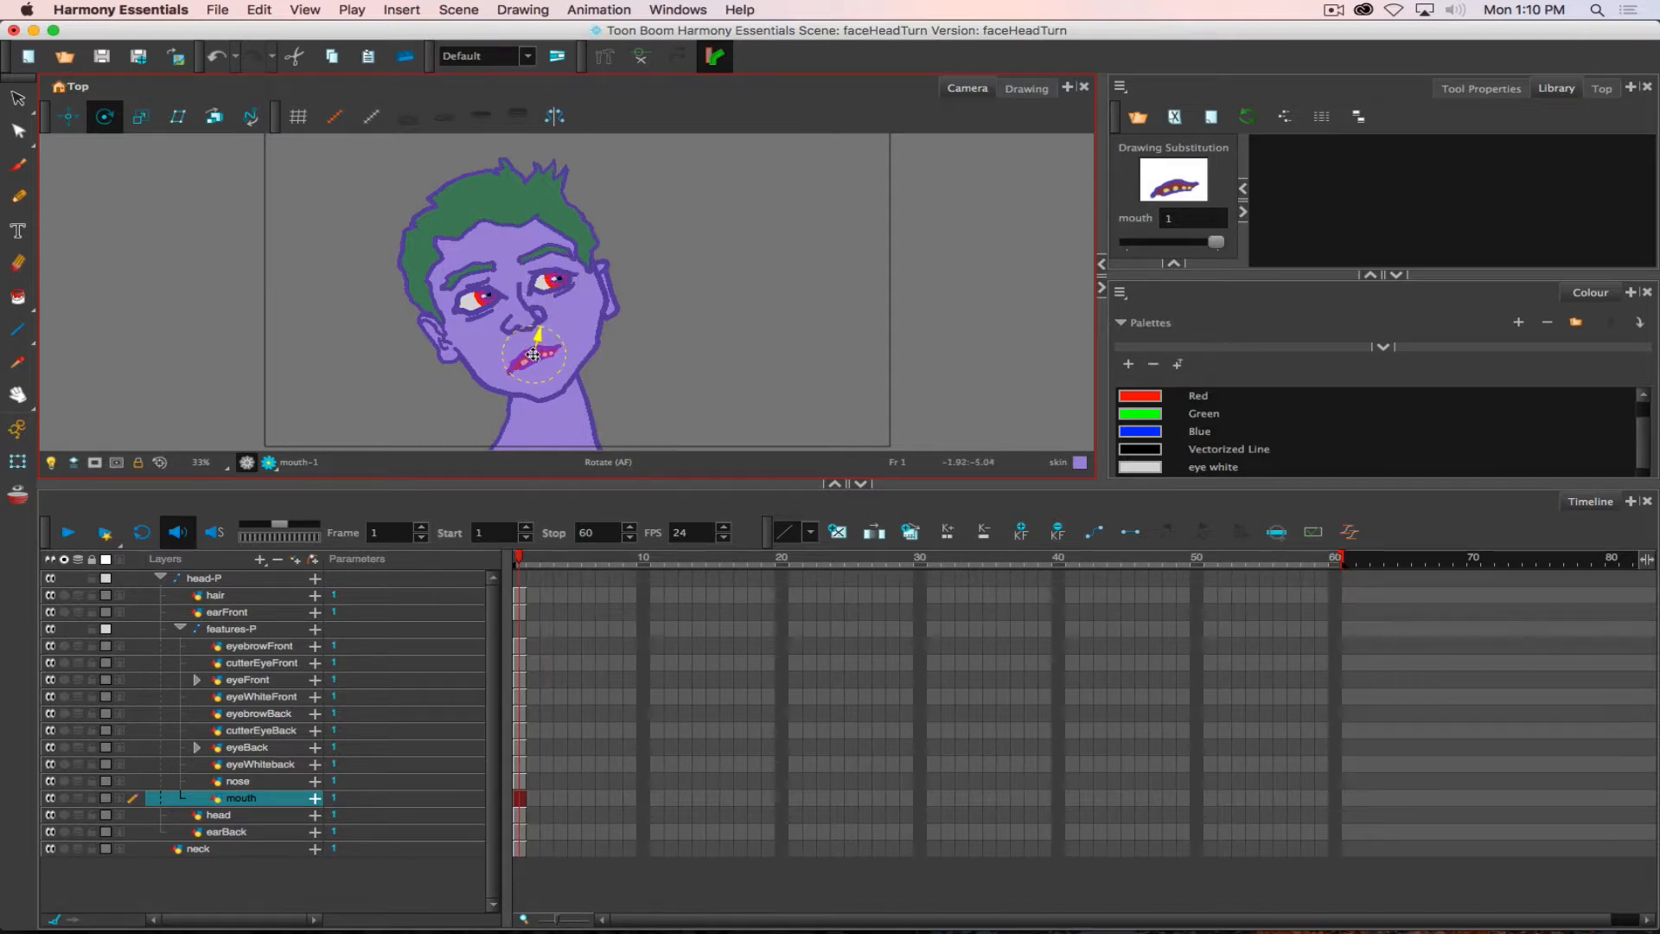
{"action": "key", "text": "/"}
- Move the neck layer's pivot down to the base of the neck and collapse the head-P peg
{"action": "key", "text": "/"}
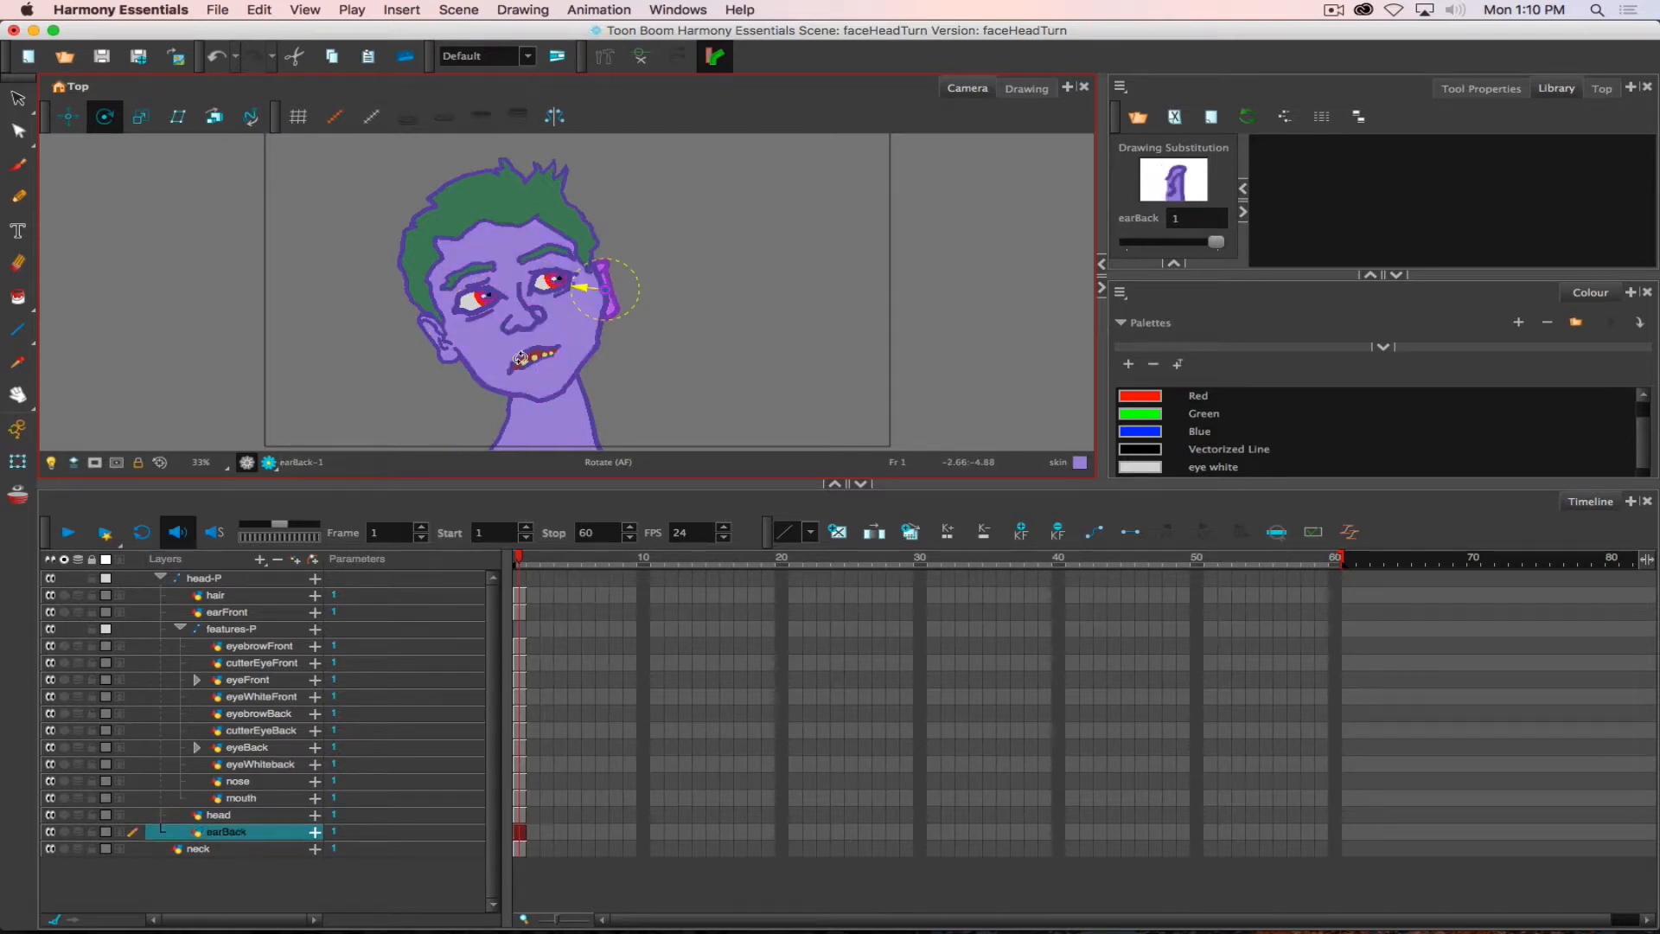
{"action": "key", "text": "/"}
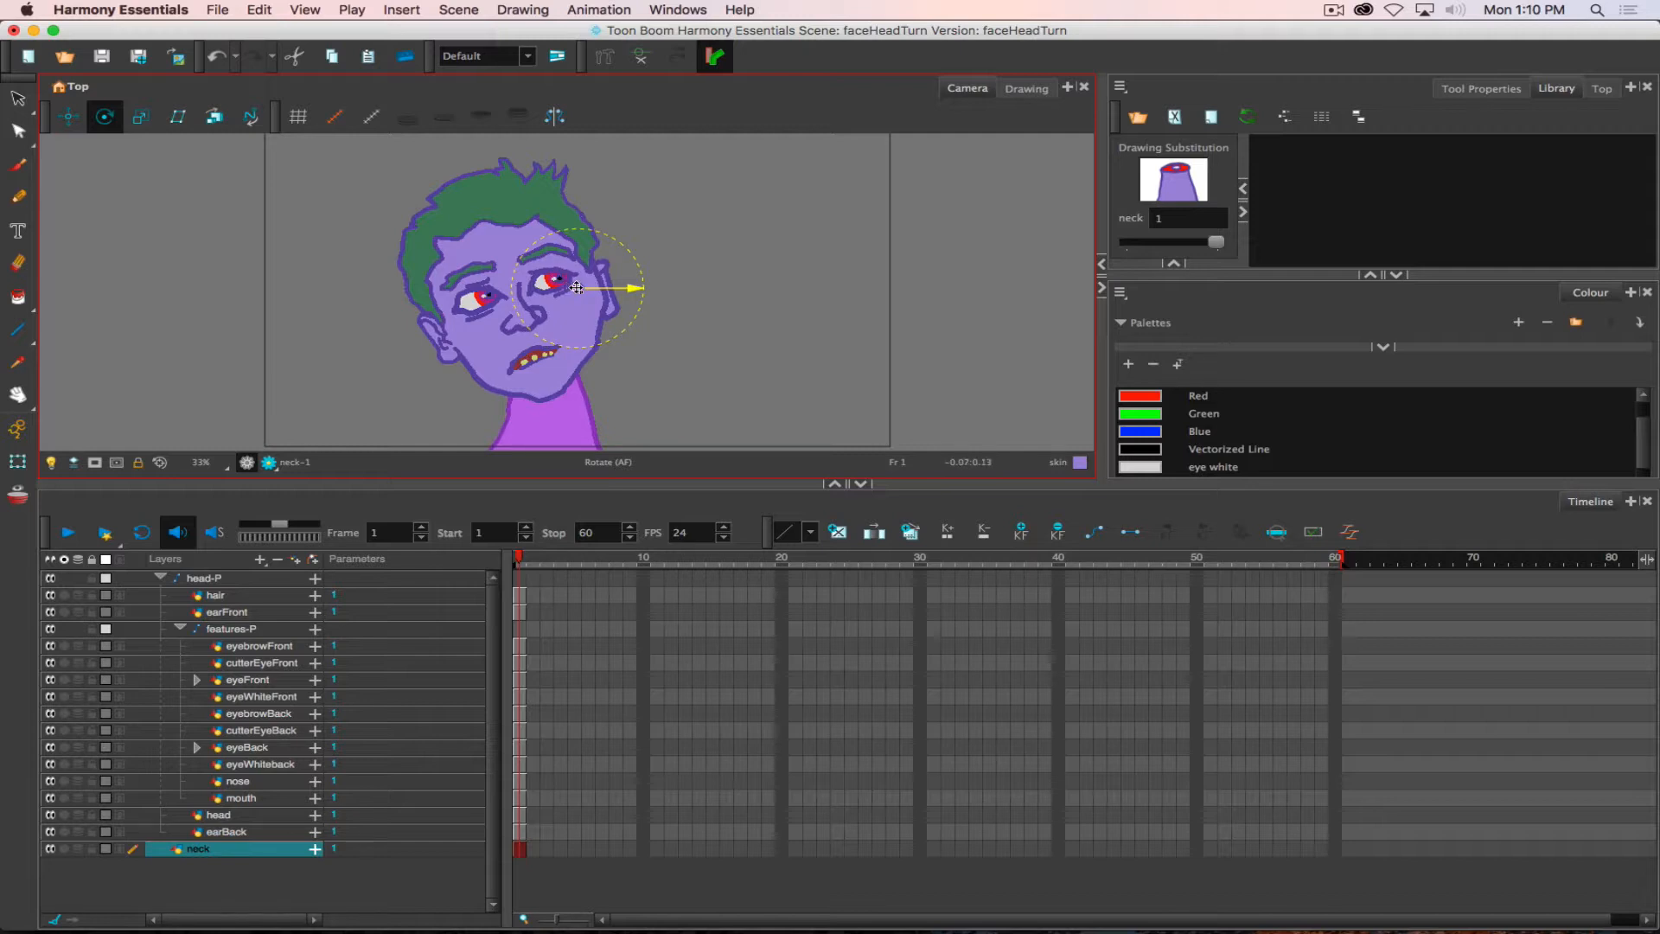
{"action": "left_click_drag", "start_coordinate": [573, 288], "coordinate": [551, 444]}
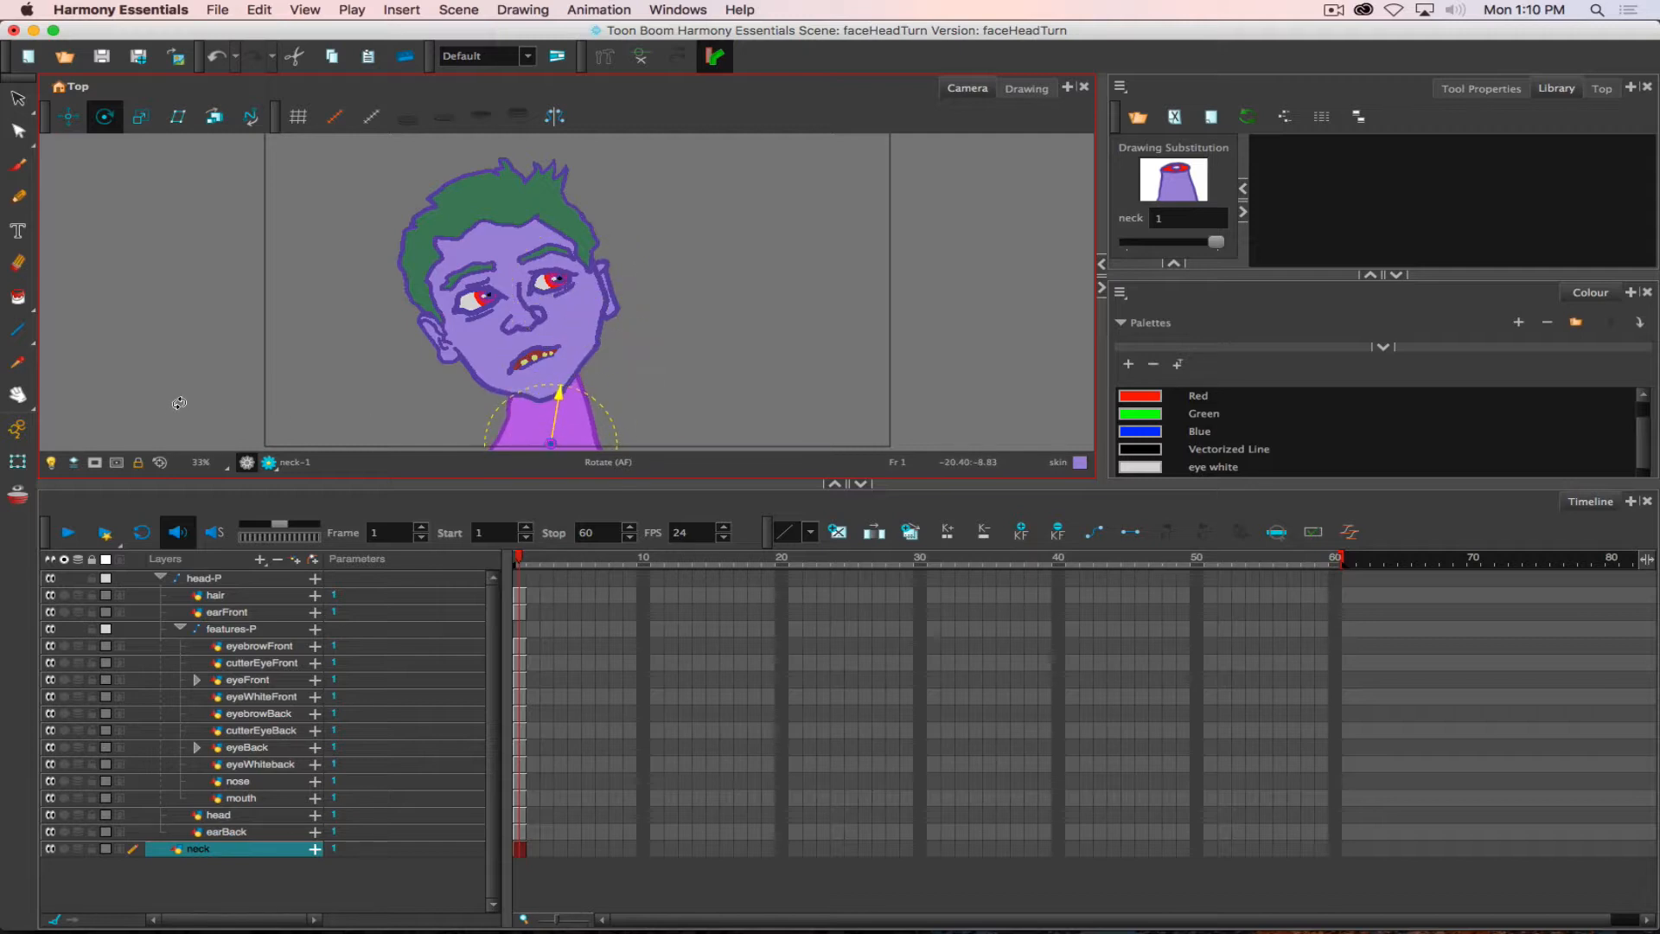
{"action": "left_click", "coordinate": [160, 579]}
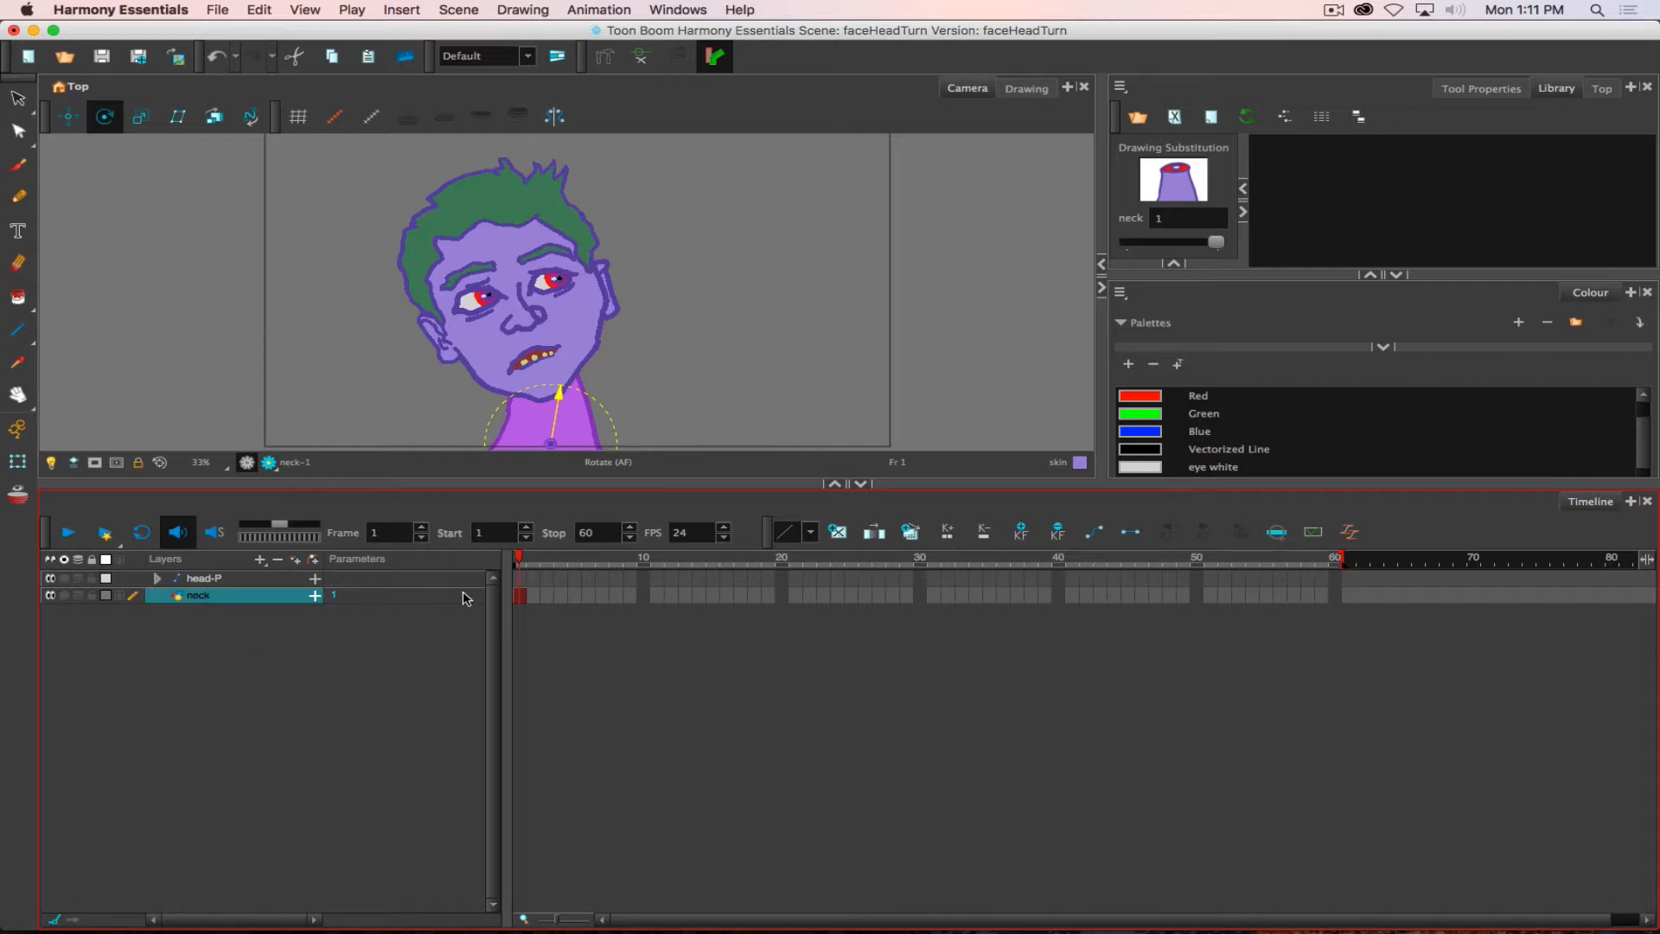
{"action": "left_click", "coordinate": [157, 578]}
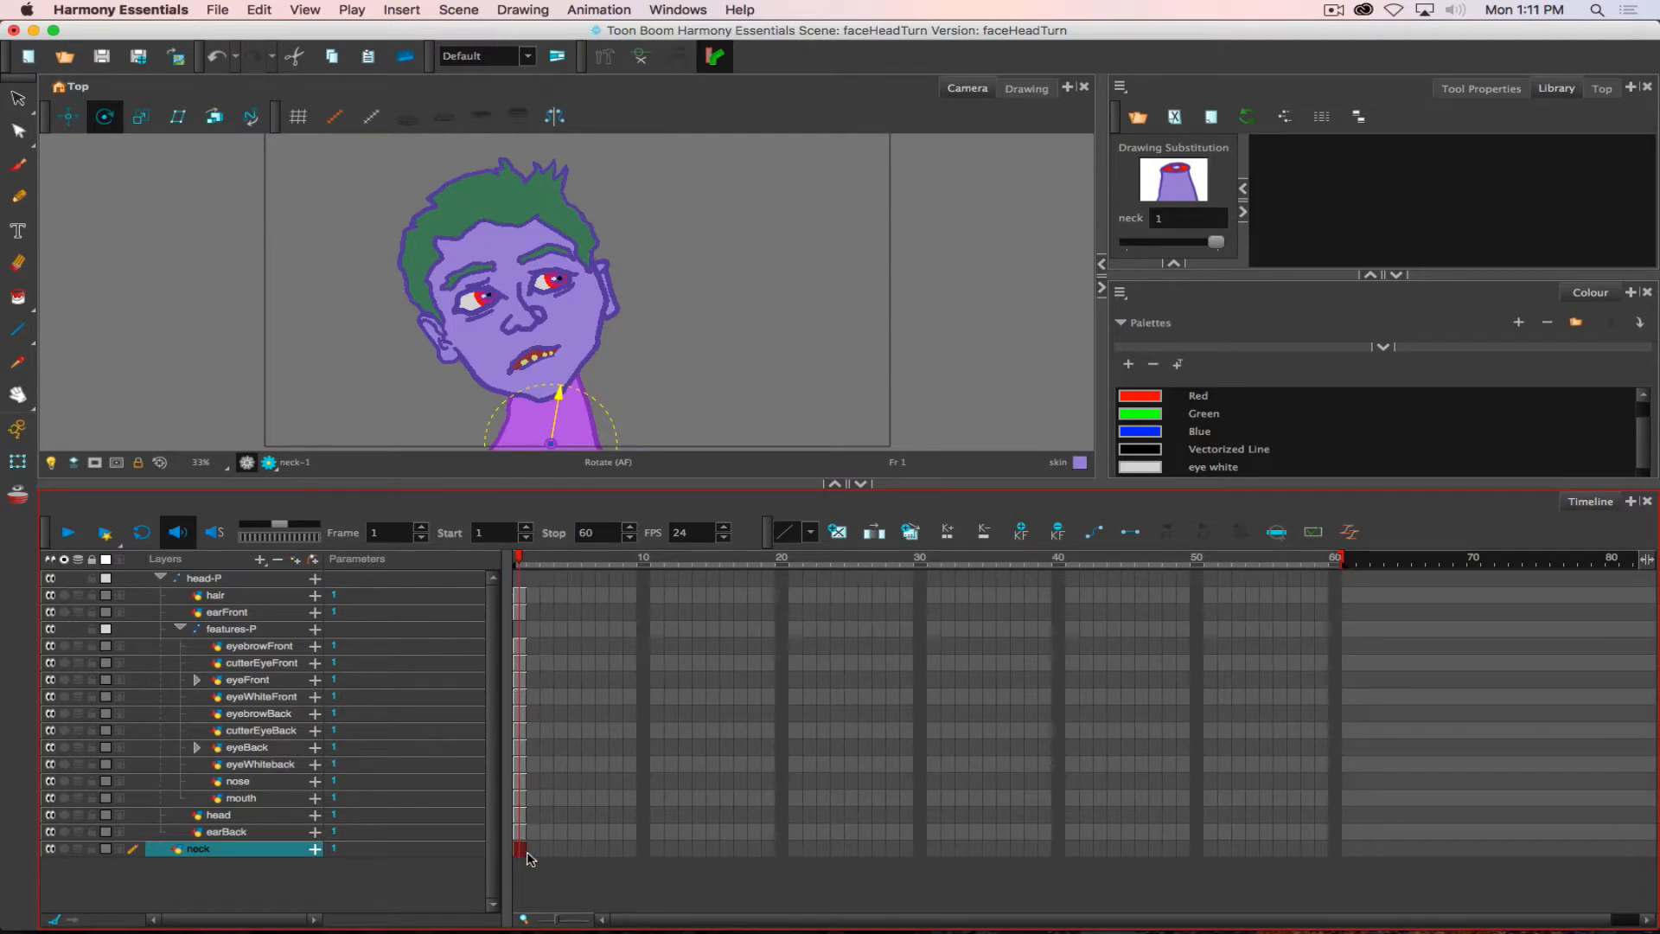
{"action": "left_click", "coordinate": [159, 578]}
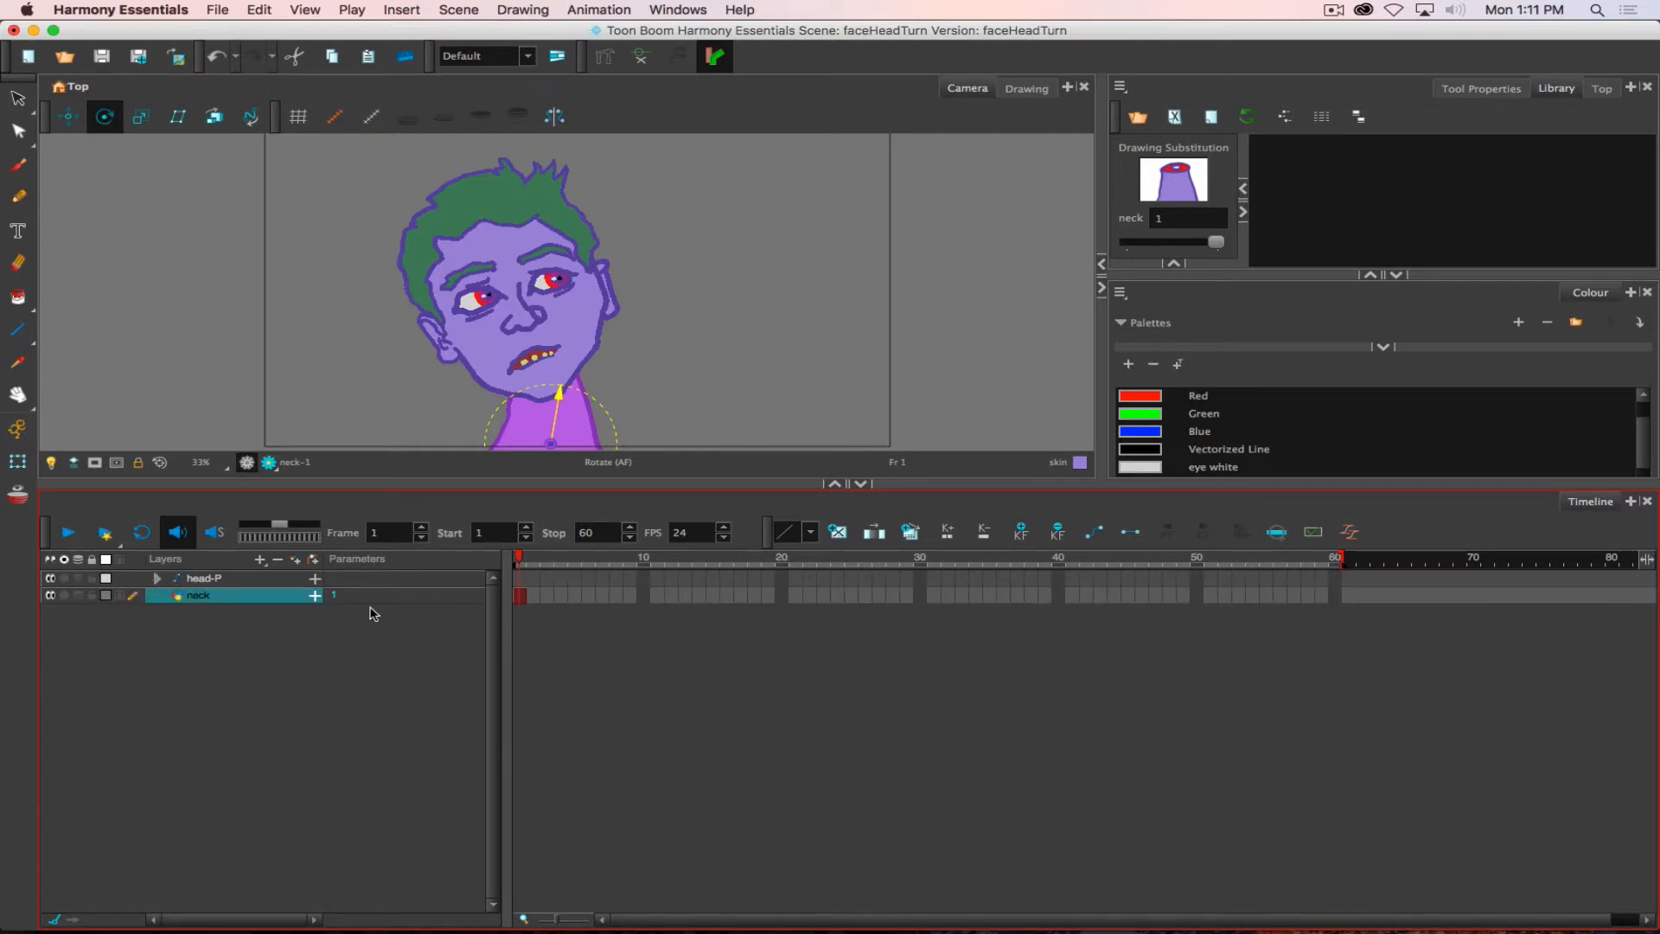
- Turn on Animate mode and extend the exposure of the head-P layers and the neck to frame 60
{"action": "left_click", "coordinate": [18, 427]}
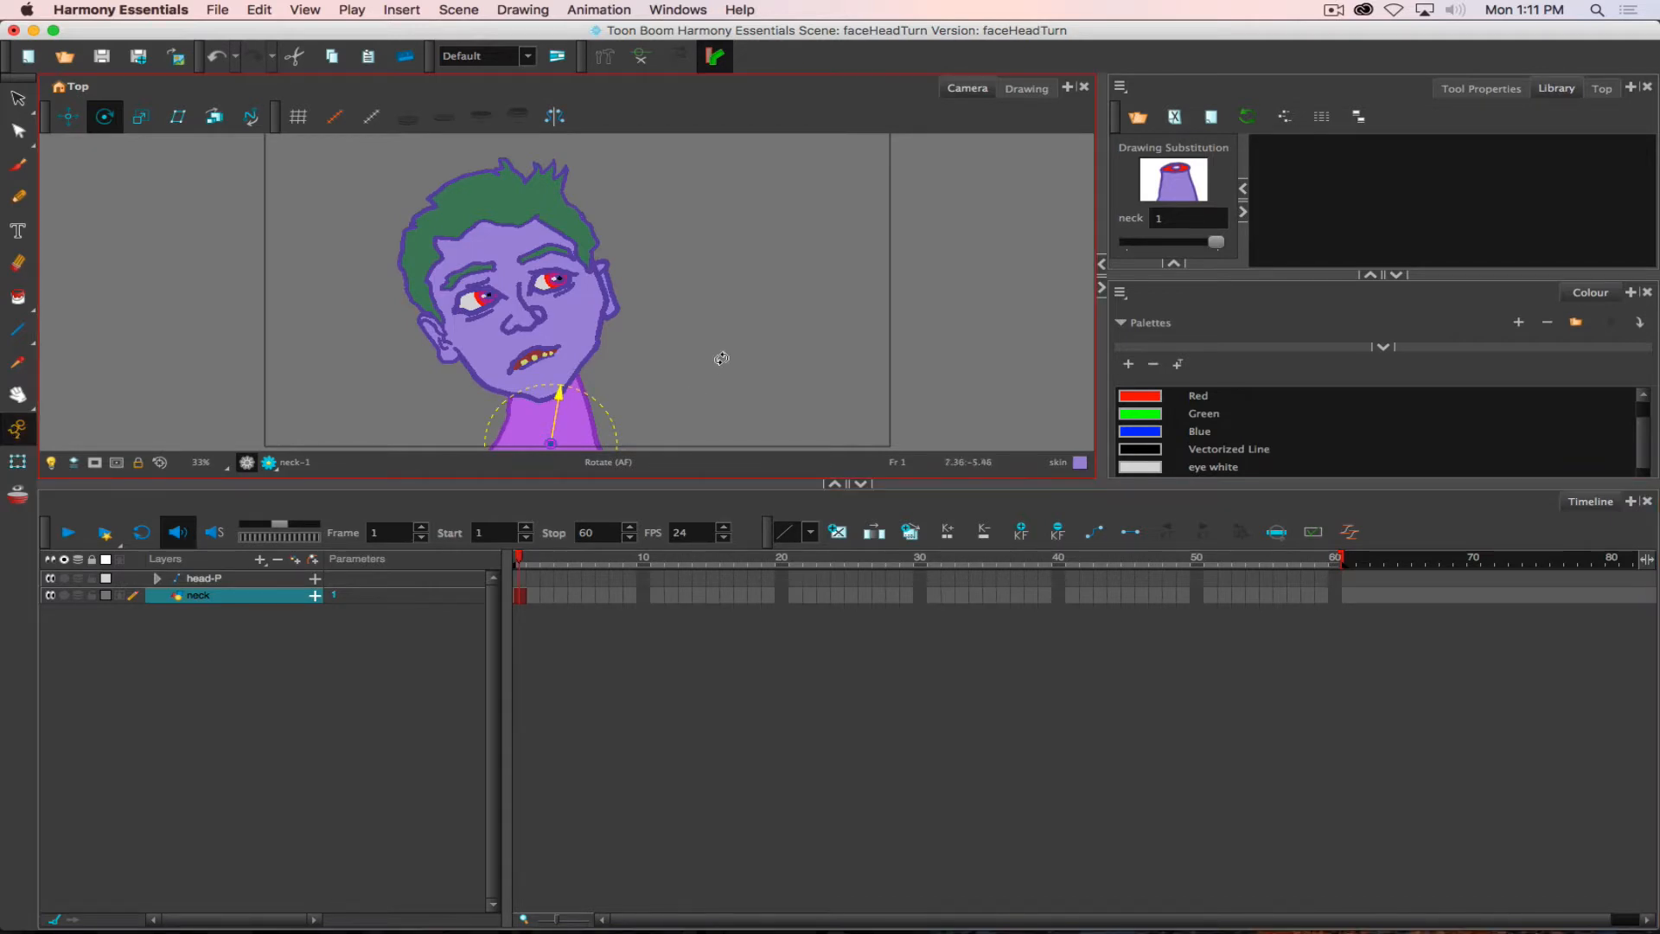
{"action": "left_click", "coordinate": [521, 580]}
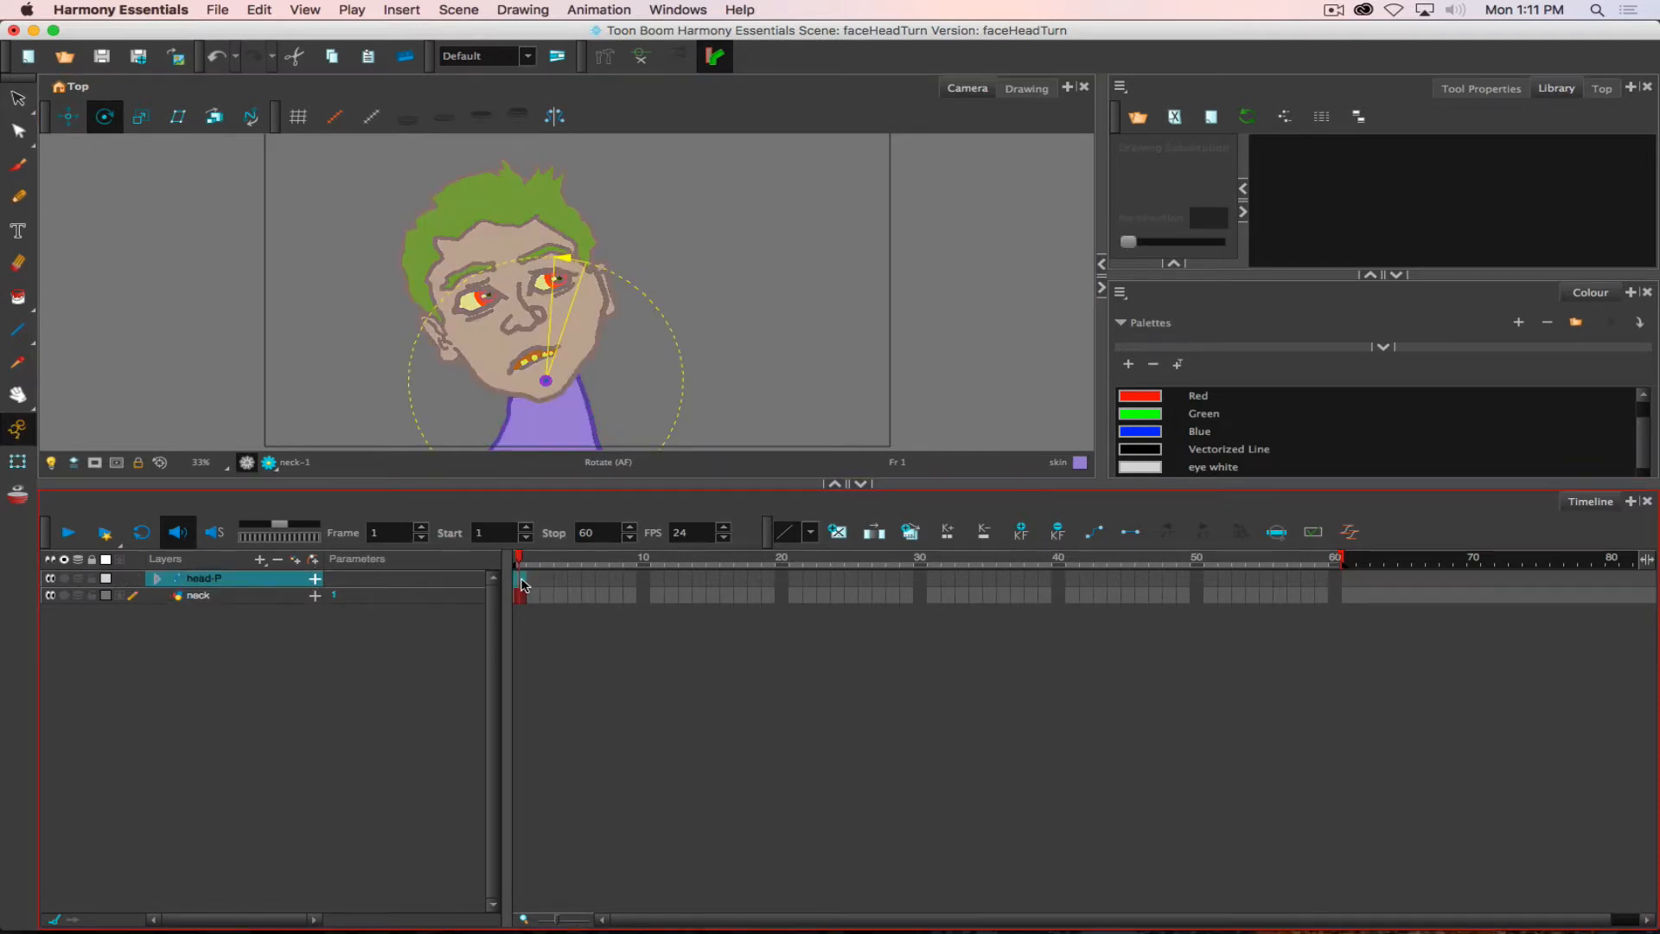
{"action": "left_click", "coordinate": [620, 583]}
{"action": "left_click", "coordinate": [810, 591]}
{"action": "left_click", "coordinate": [970, 614]}
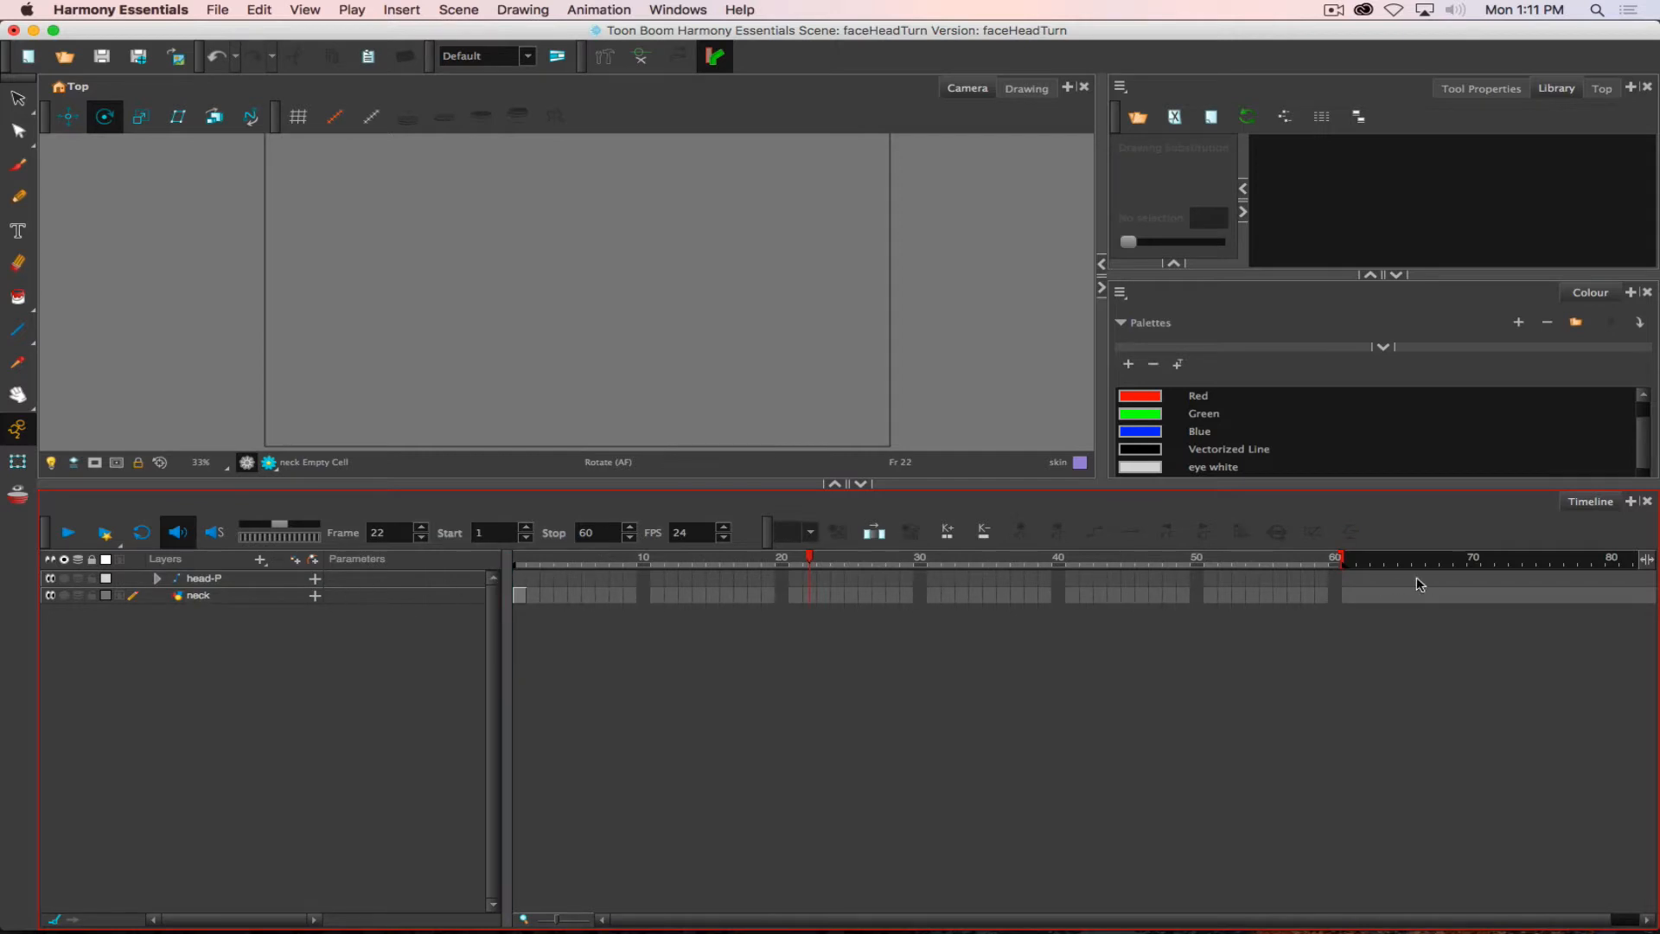
{"action": "left_click_drag", "start_coordinate": [1338, 581], "coordinate": [1338, 597]}
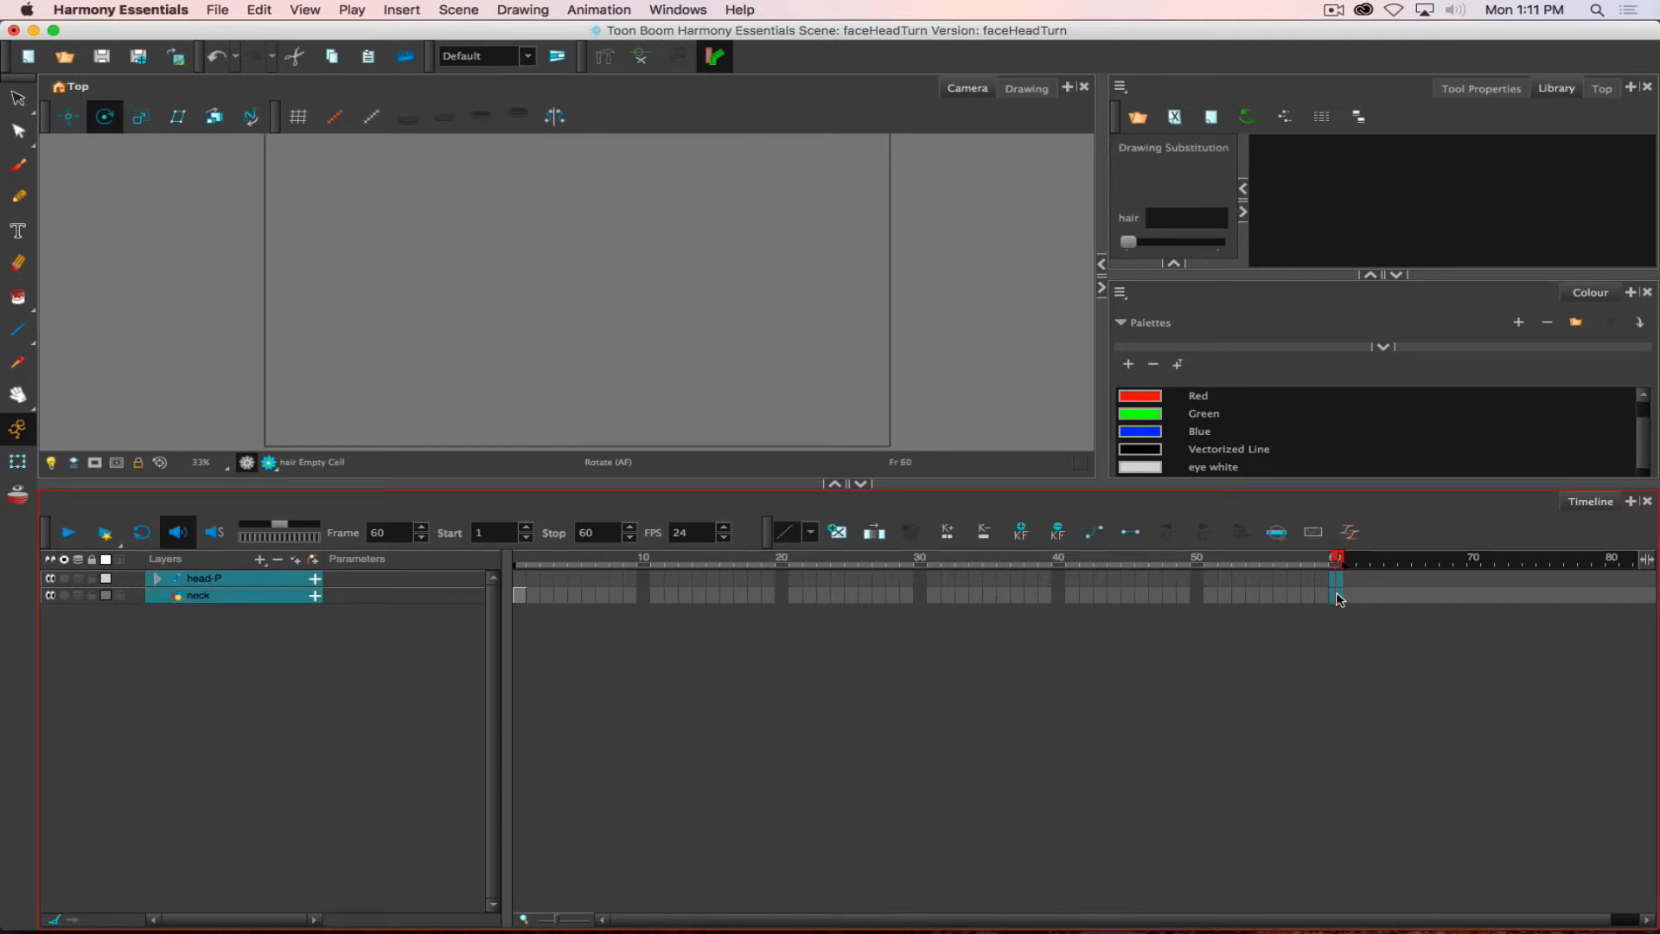
{"action": "key", "text": "F5"}
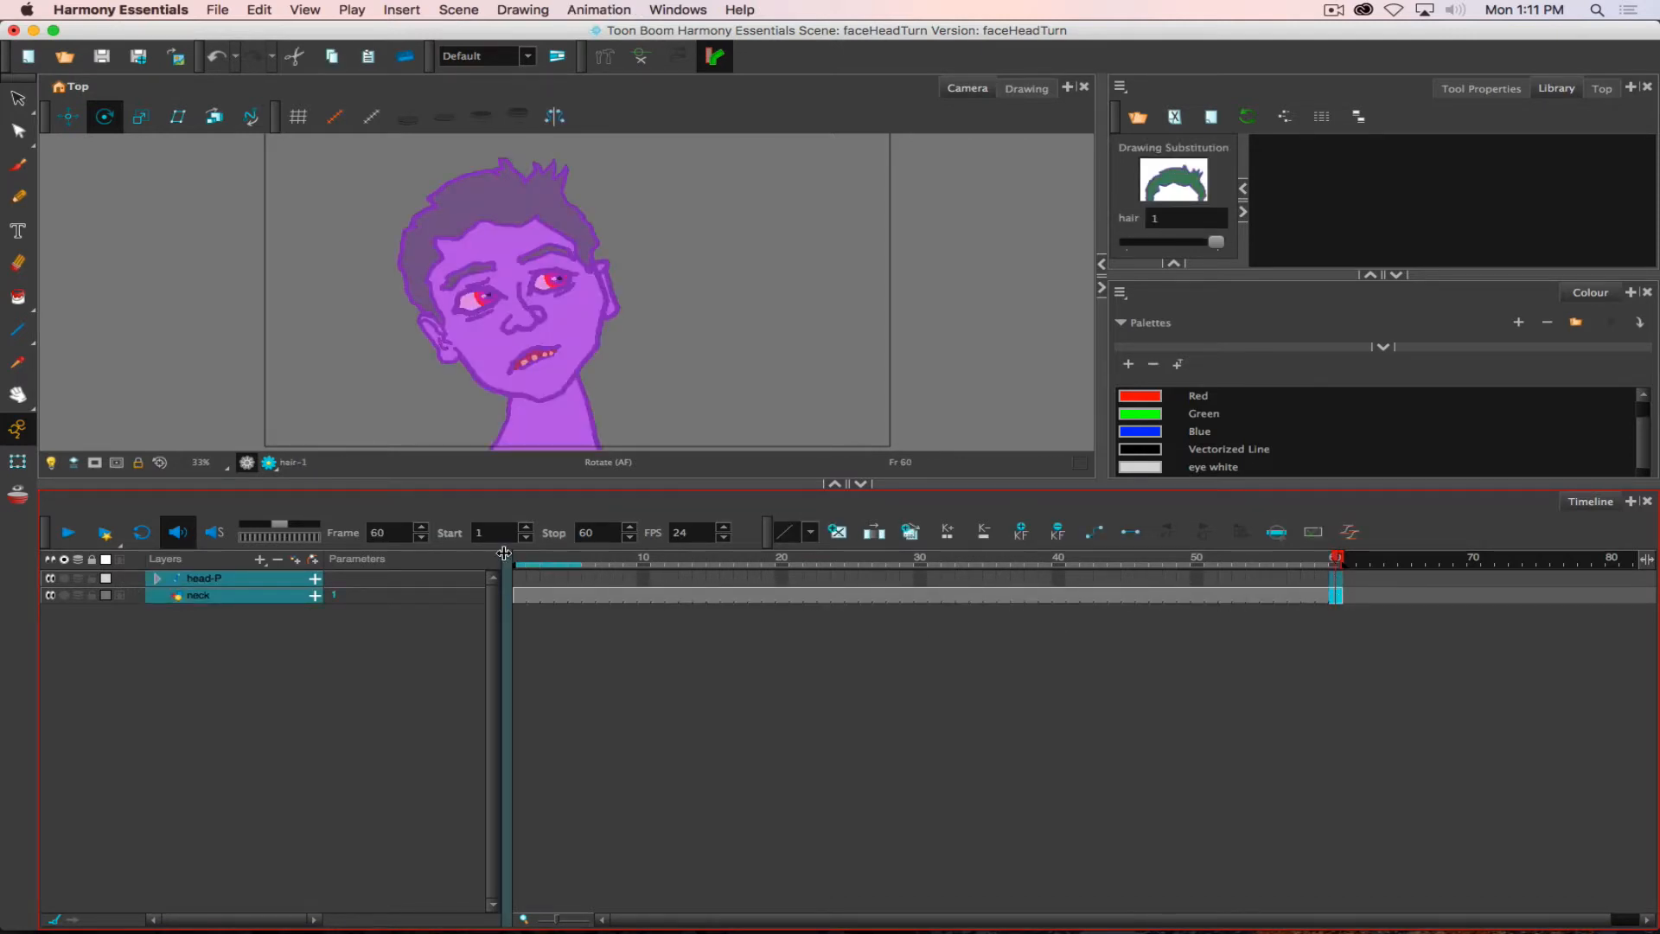
- Select head-P at frame 1, toggle Animate mode and leave it on, and add a keyframe for the peg and its child layers
{"action": "left_click", "coordinate": [519, 578]}
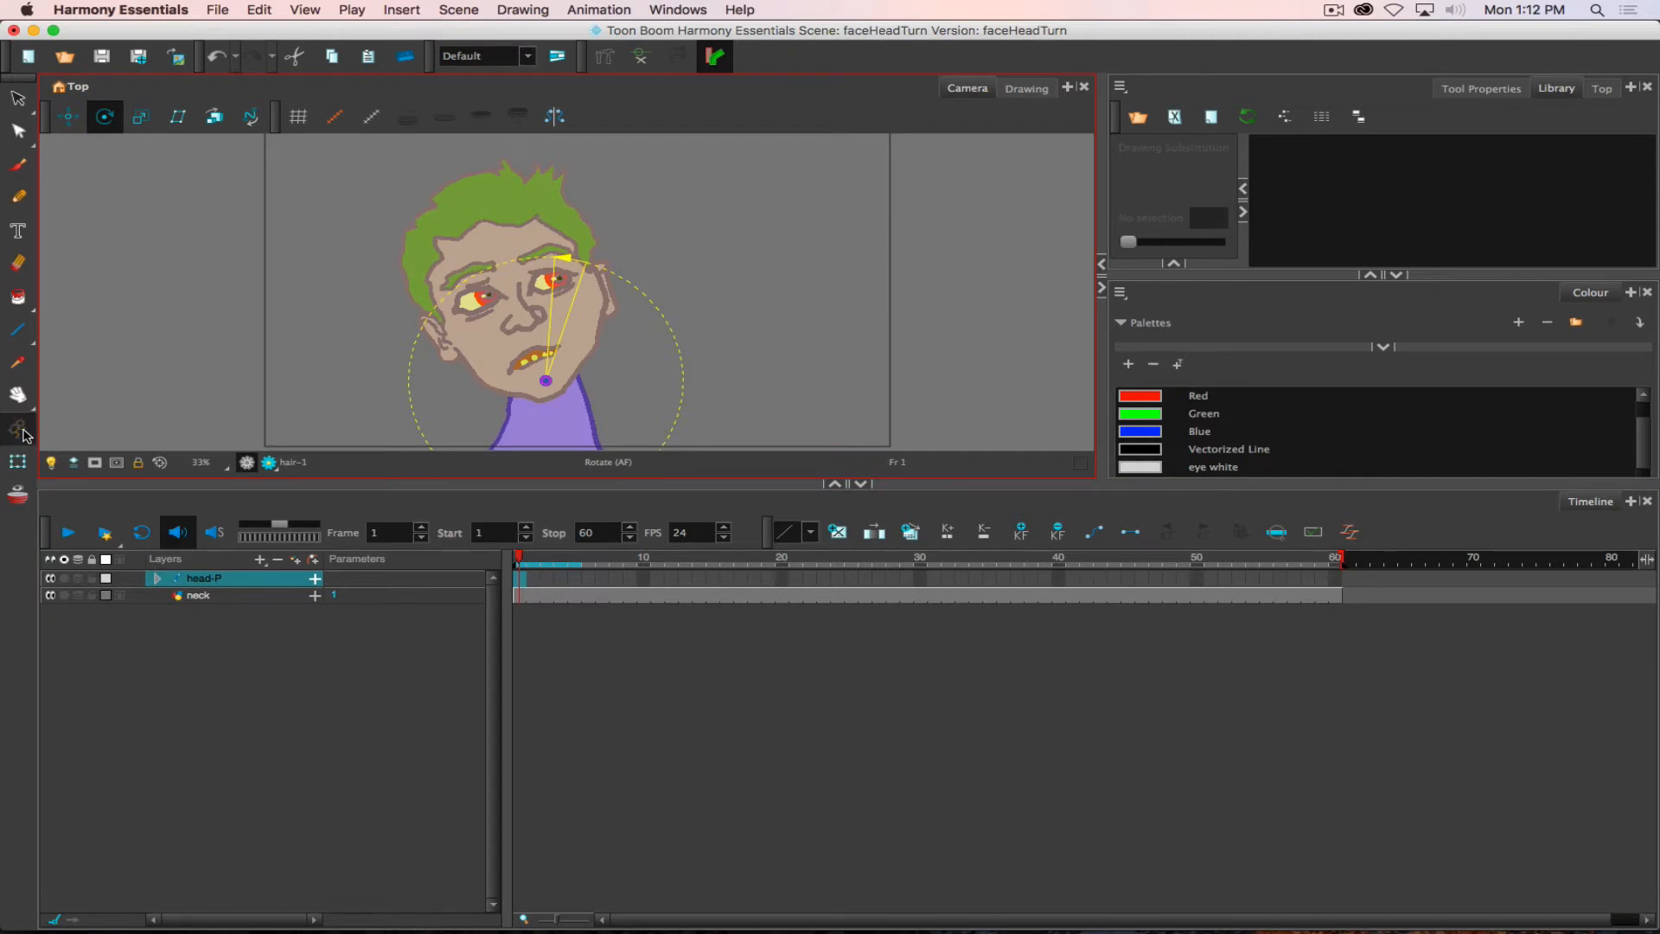
{"action": "left_click", "coordinate": [19, 429]}
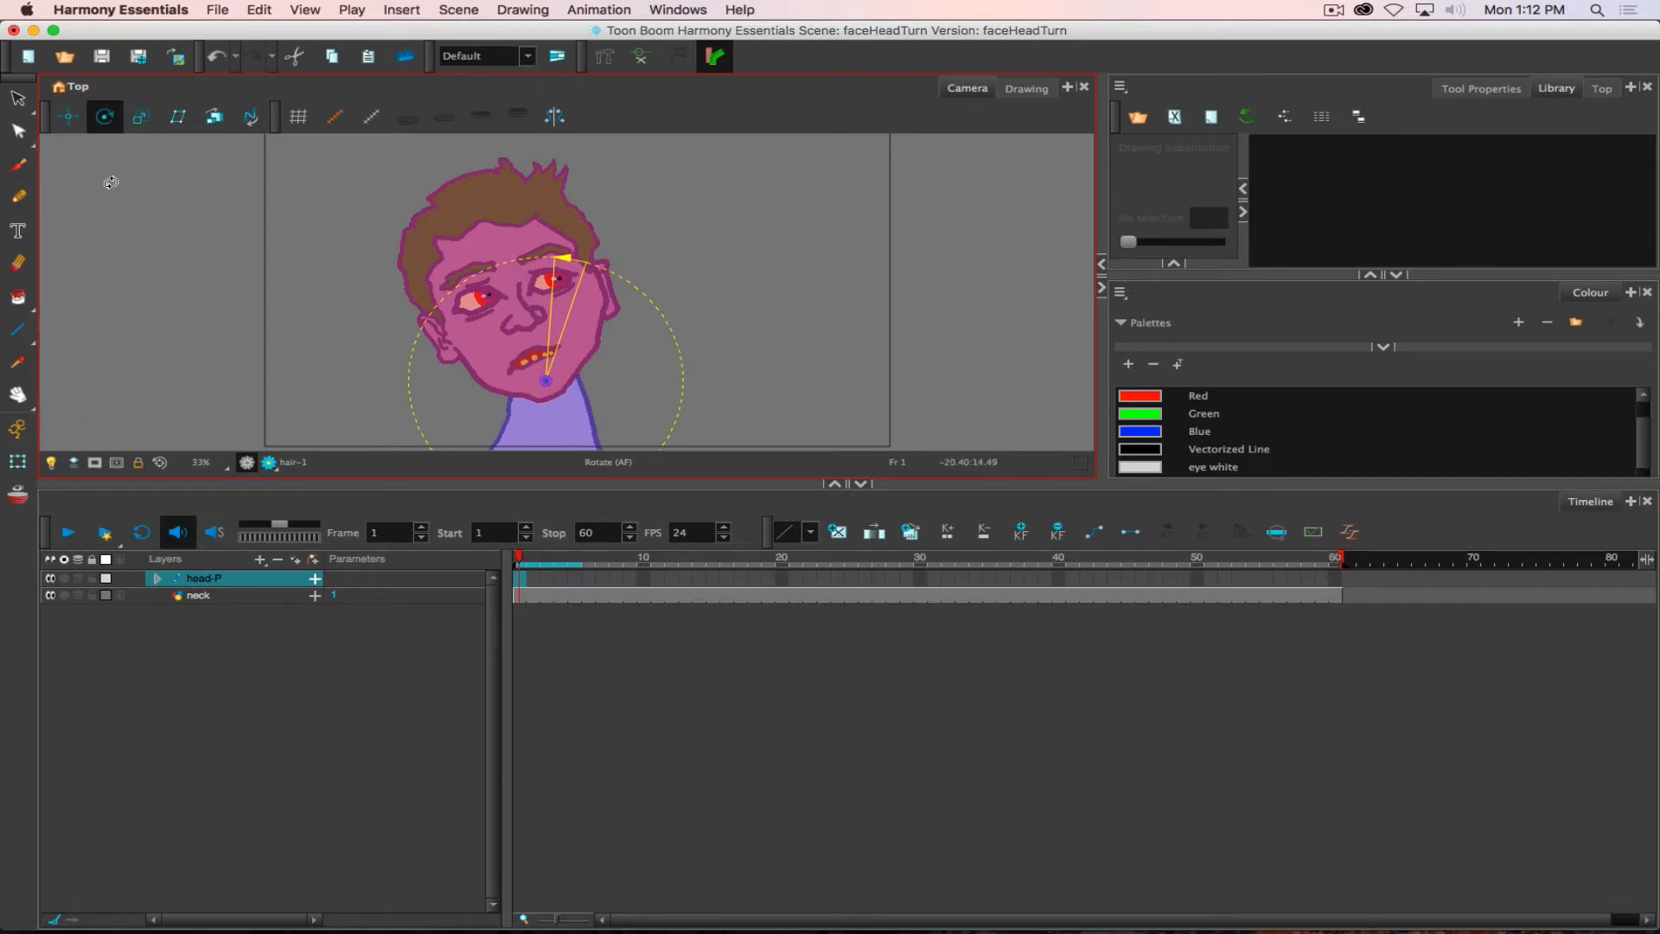
{"action": "left_click", "coordinate": [17, 430]}
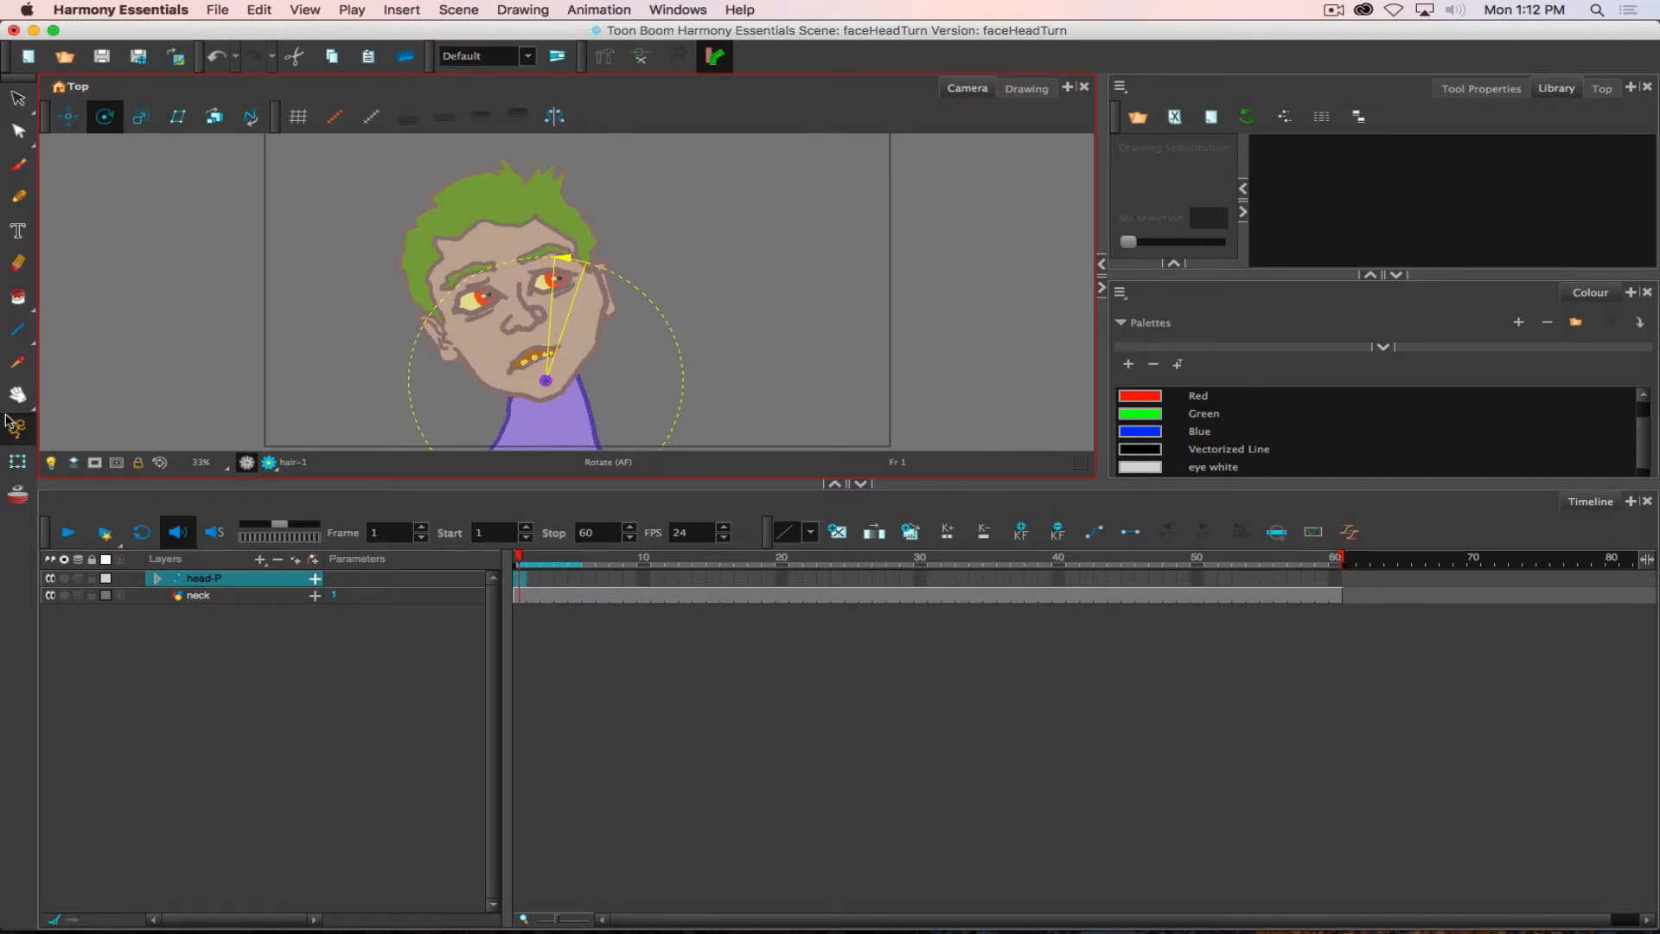
{"action": "left_click", "coordinate": [22, 430]}
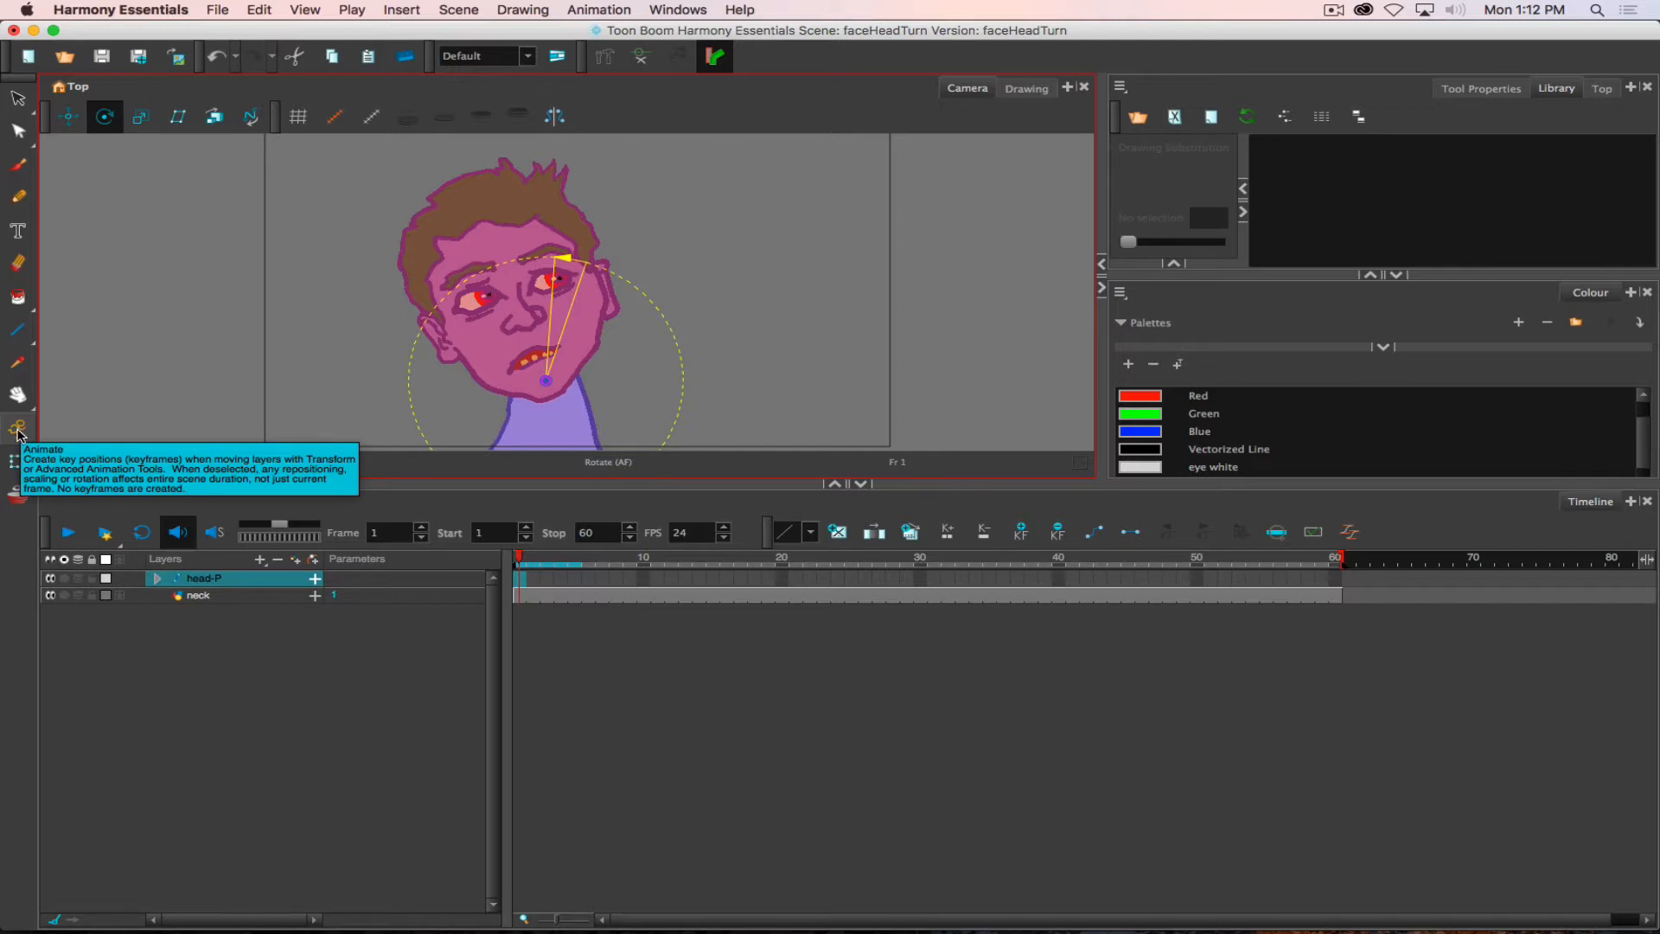
{"action": "left_click", "coordinate": [18, 432]}
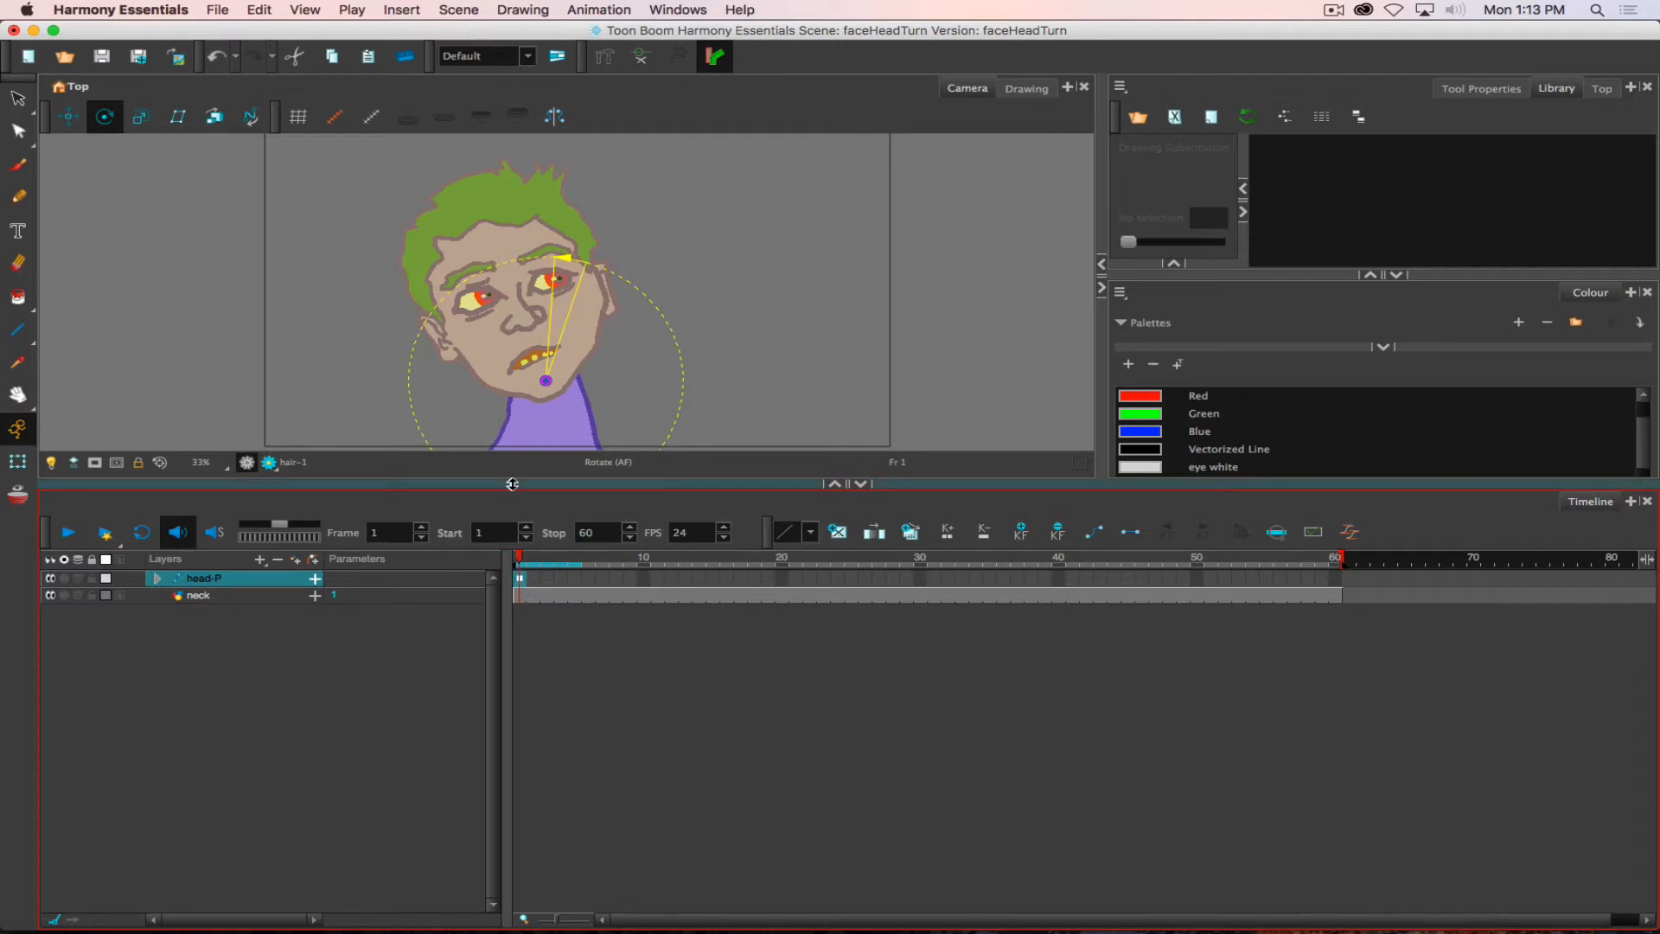
- Expand the head-P peg and check the pivots of the eyeFront and eyeBack layers with the Translate tool
{"action": "left_click", "coordinate": [158, 579]}
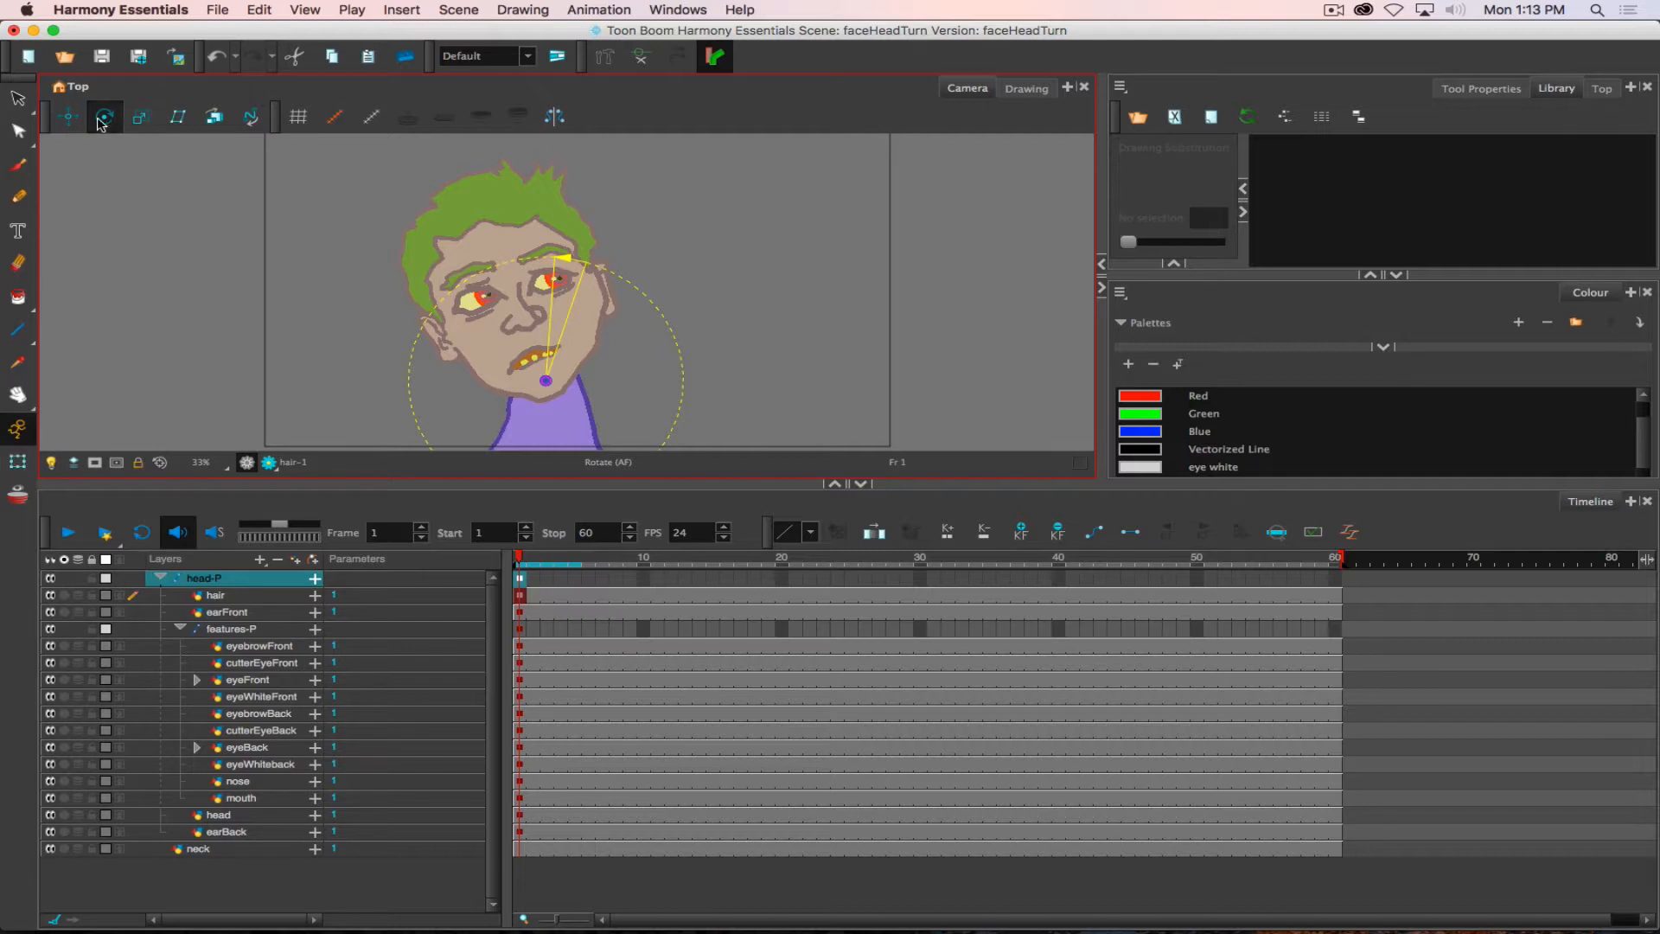
{"action": "left_click", "coordinate": [69, 118]}
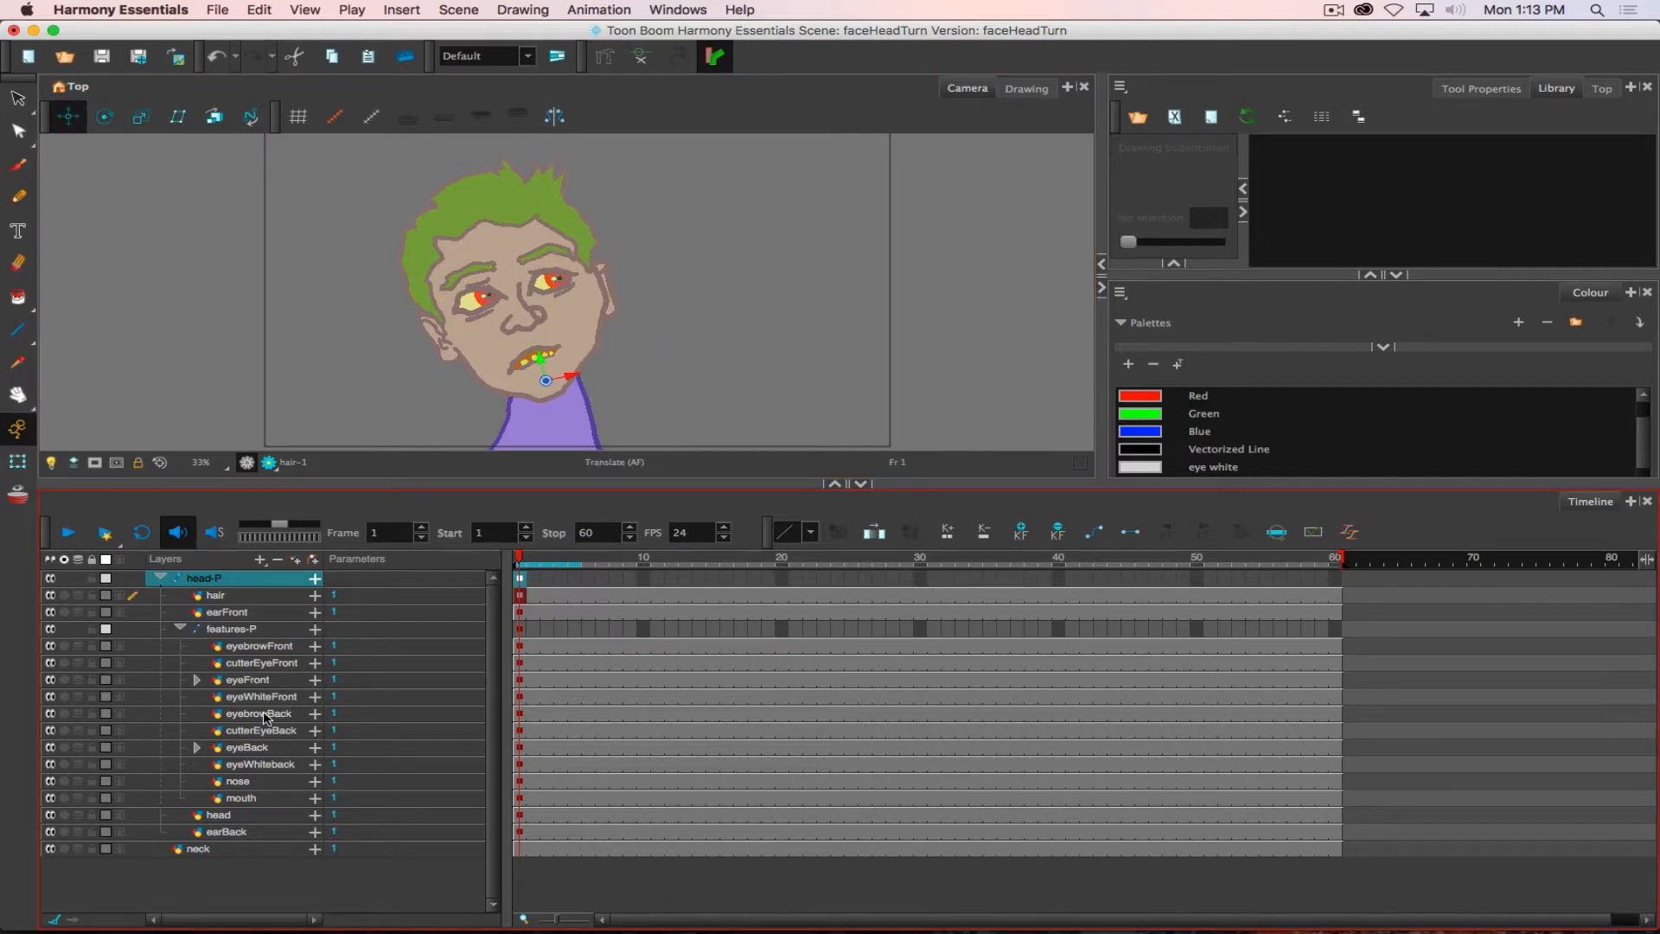
{"action": "left_click", "coordinate": [251, 680]}
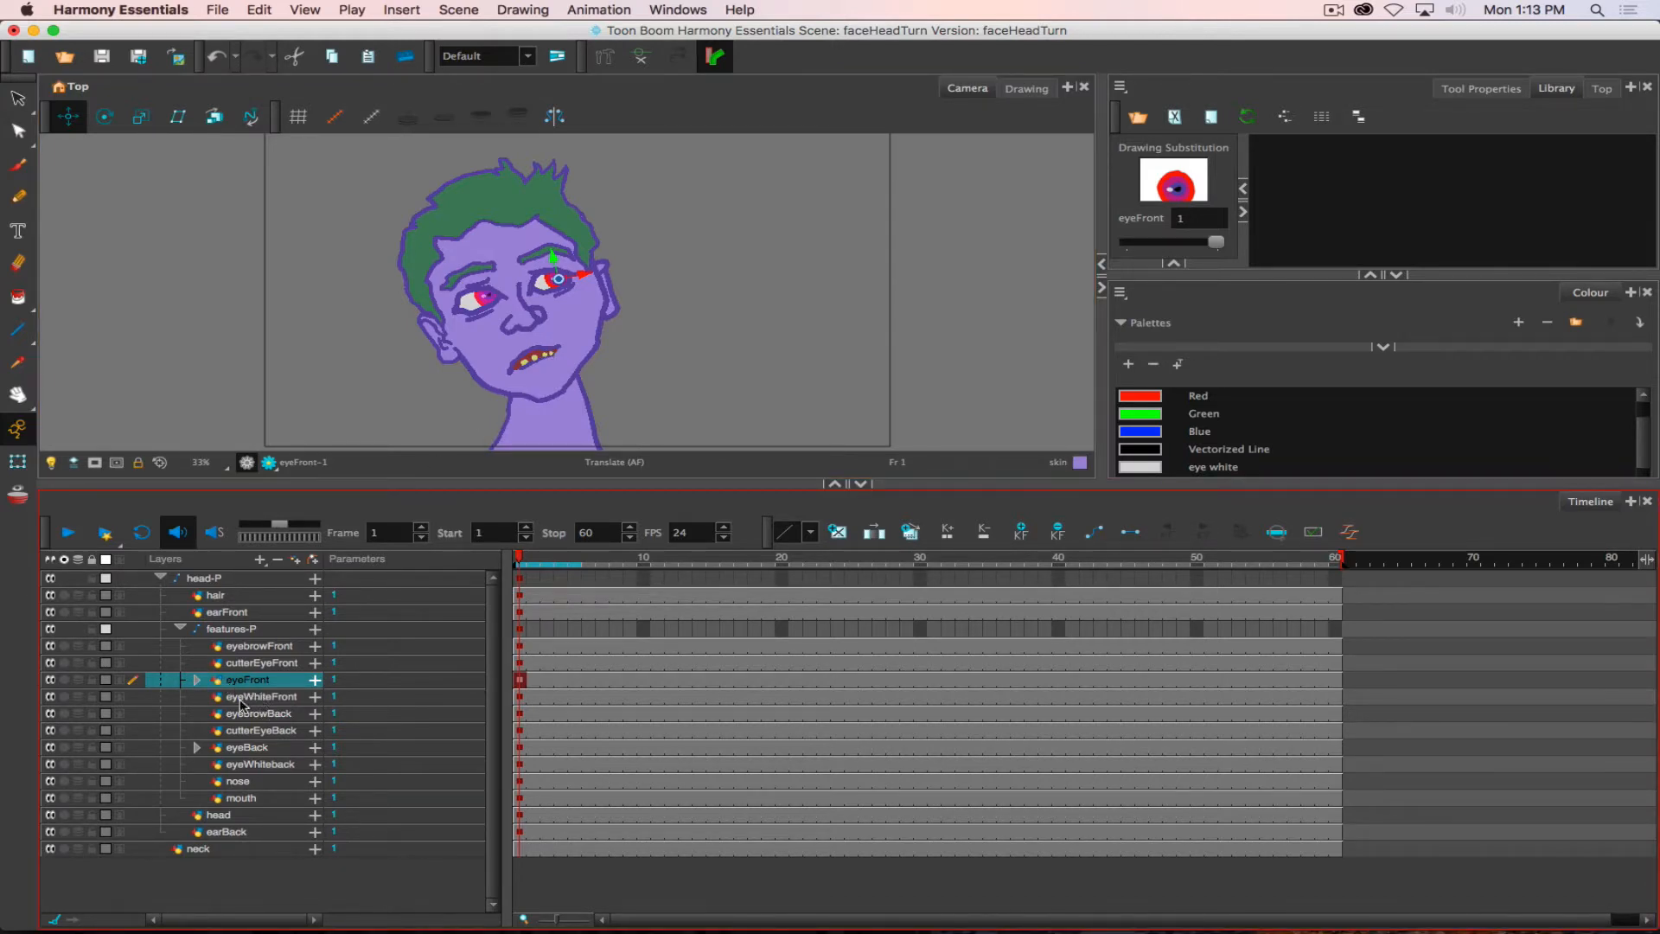
{"action": "left_click", "coordinate": [243, 748]}
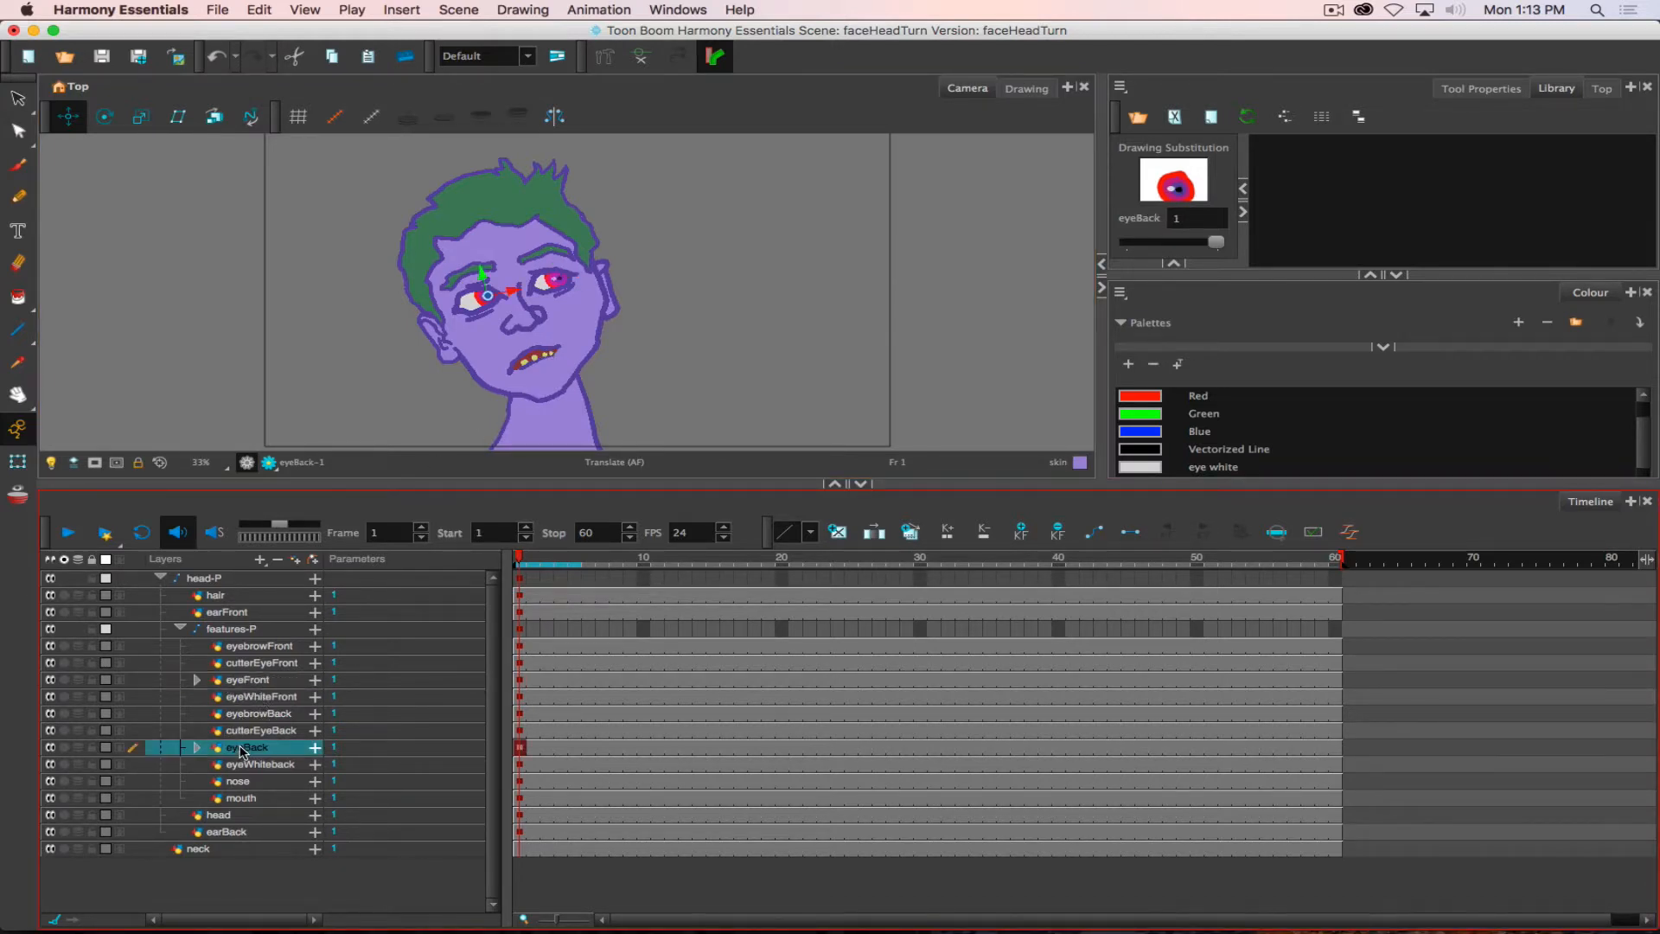
{"action": "left_click", "coordinate": [252, 766]}
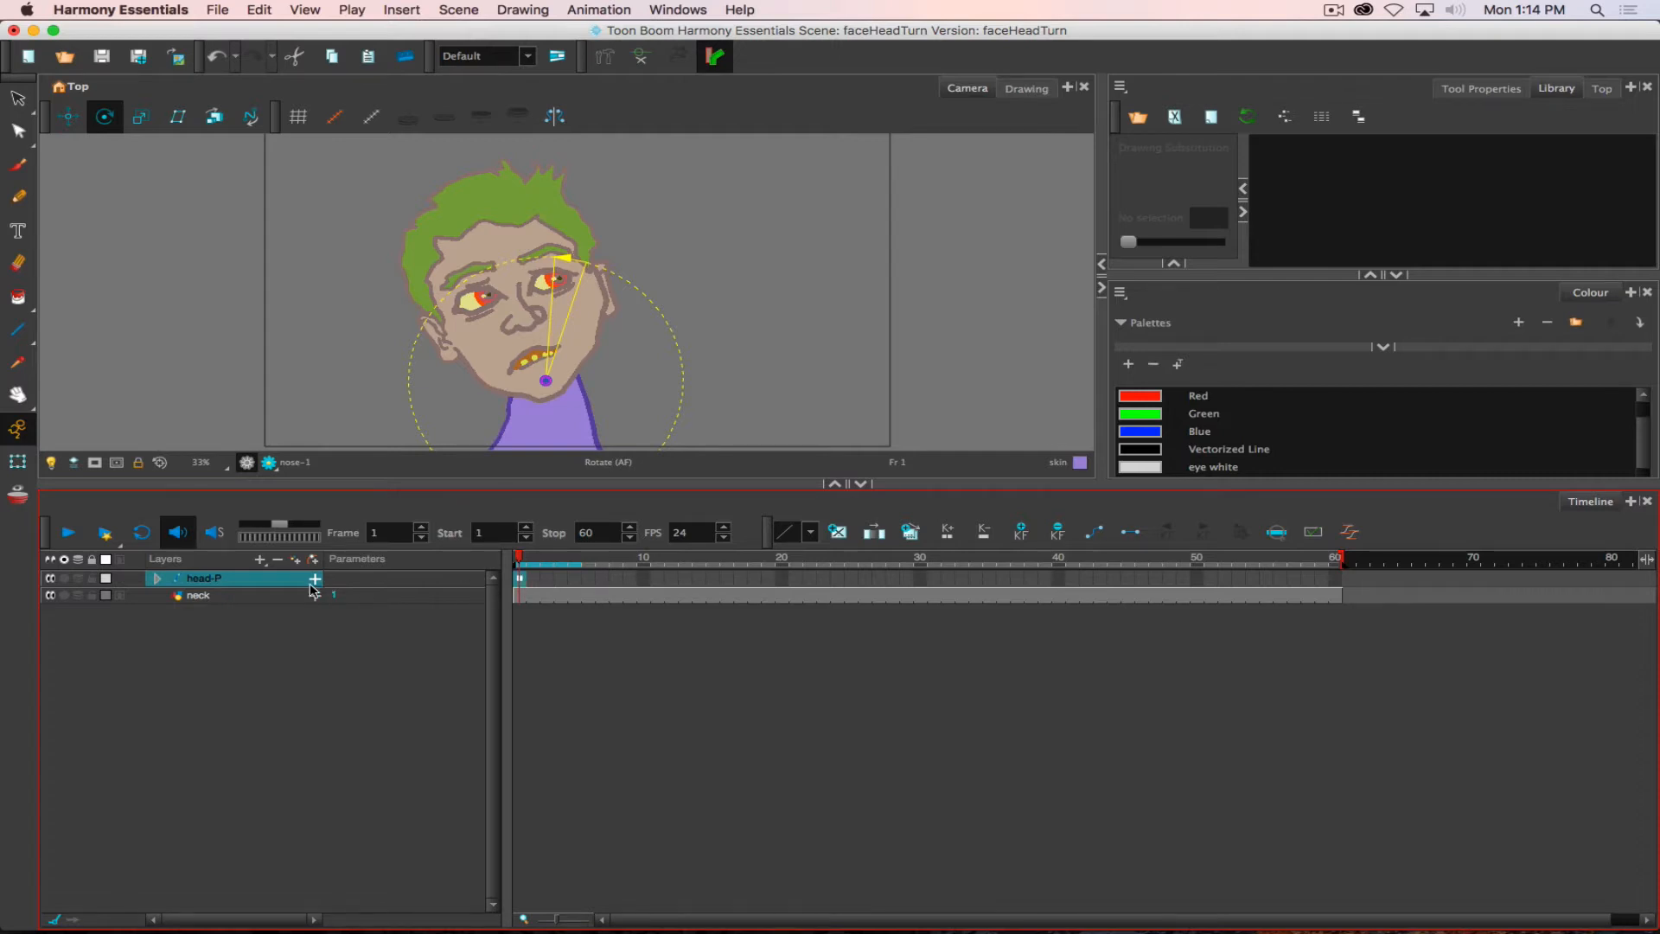
- At frame 1, move the eyeFront and eyeBack irises to the left corners of the eyes with the Translate tool
{"action": "left_click", "coordinate": [157, 578]}
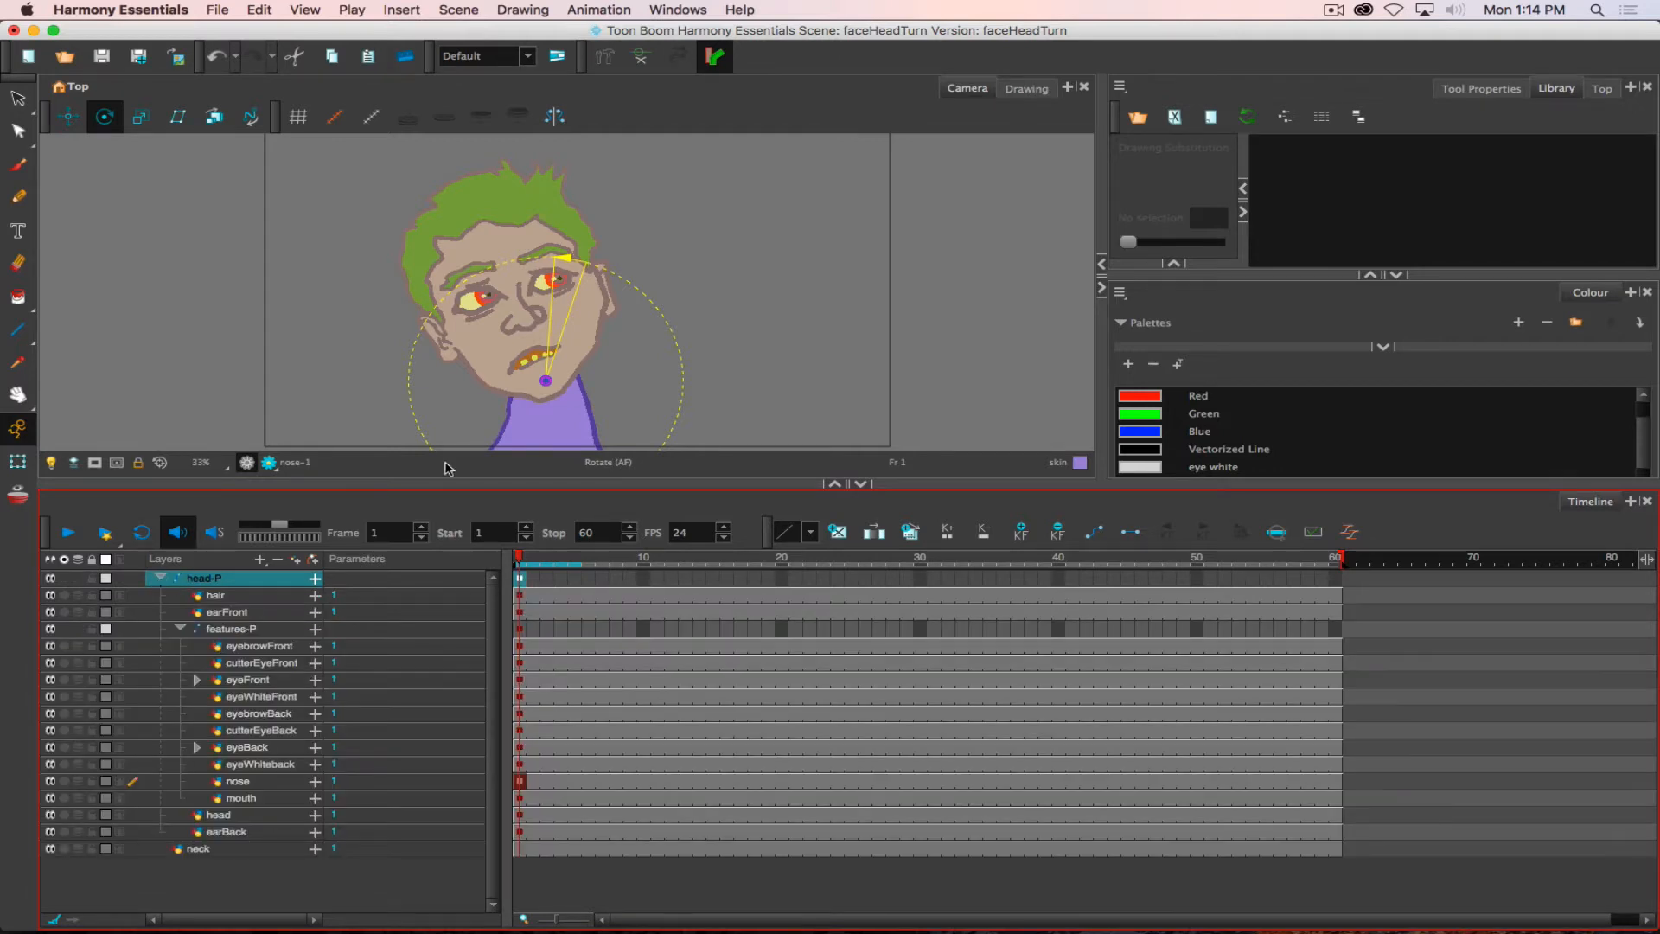
{"action": "left_click", "coordinate": [248, 680]}
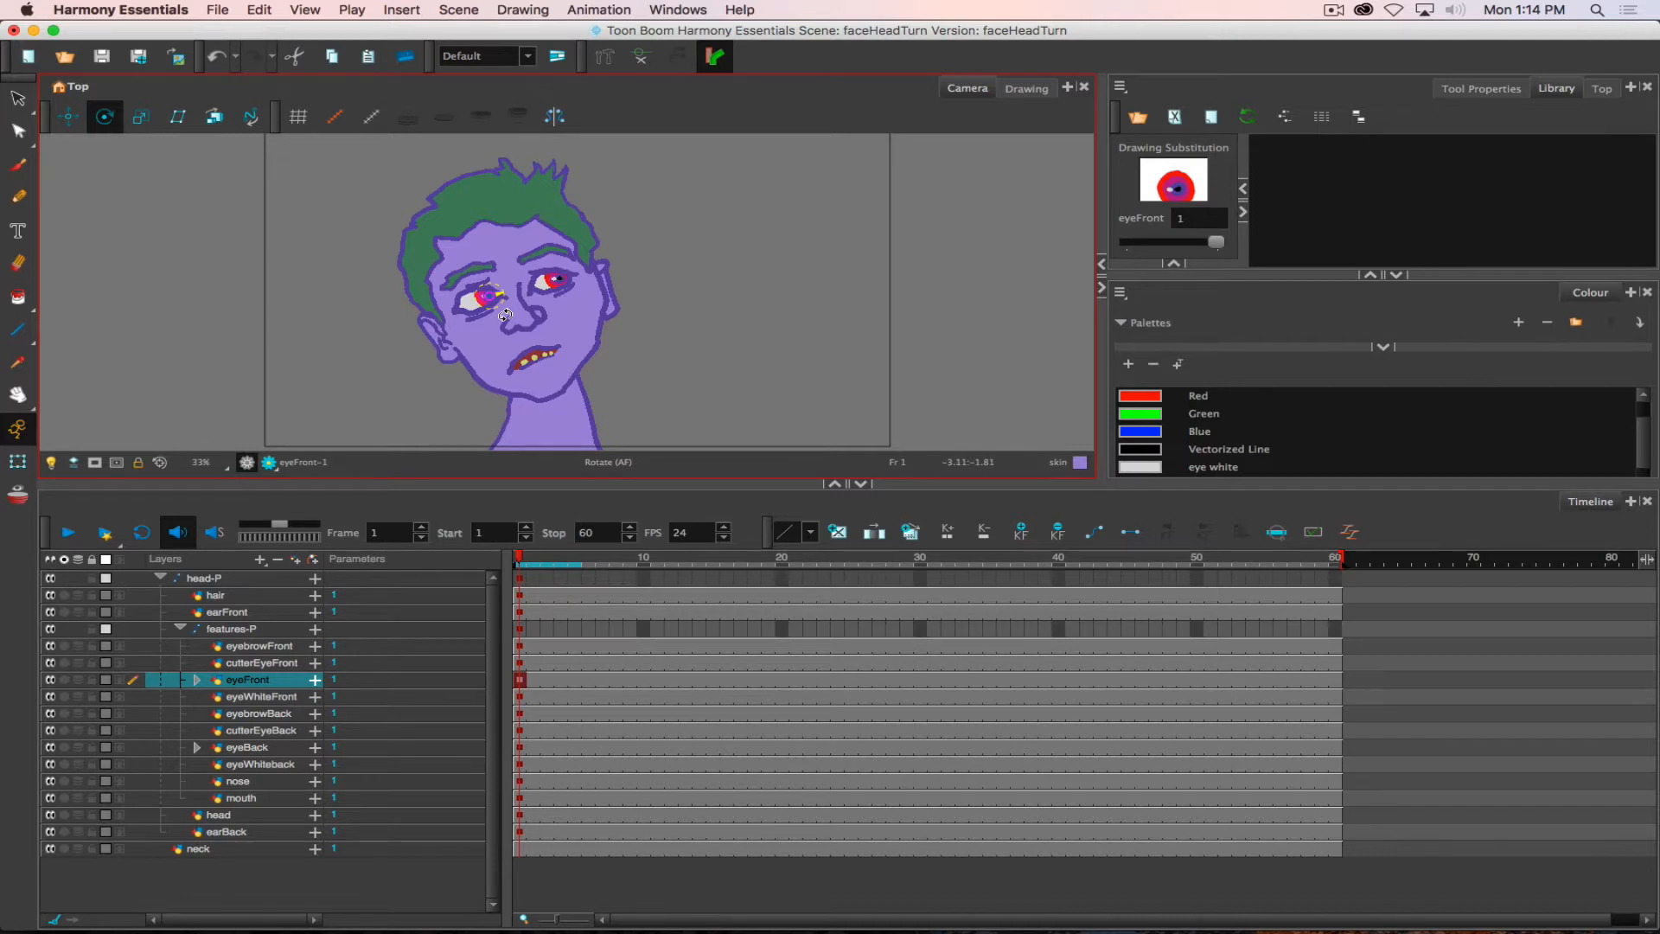
{"action": "left_click", "coordinate": [67, 116]}
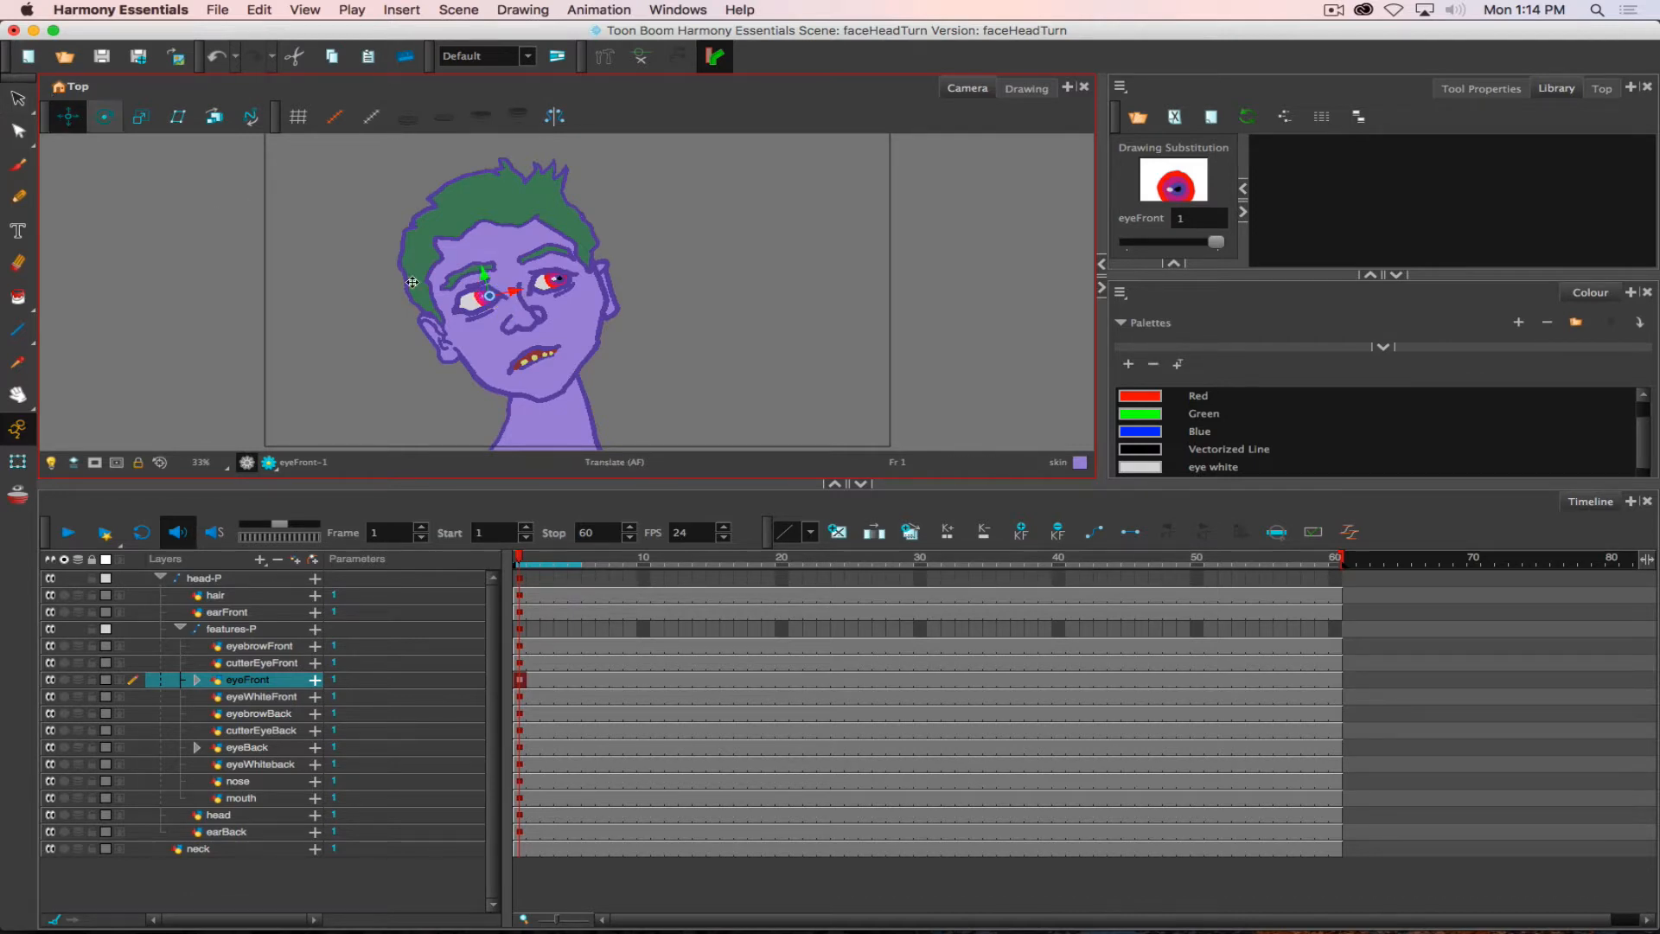
{"action": "left_click_drag", "start_coordinate": [685, 300], "coordinate": [666, 312]}
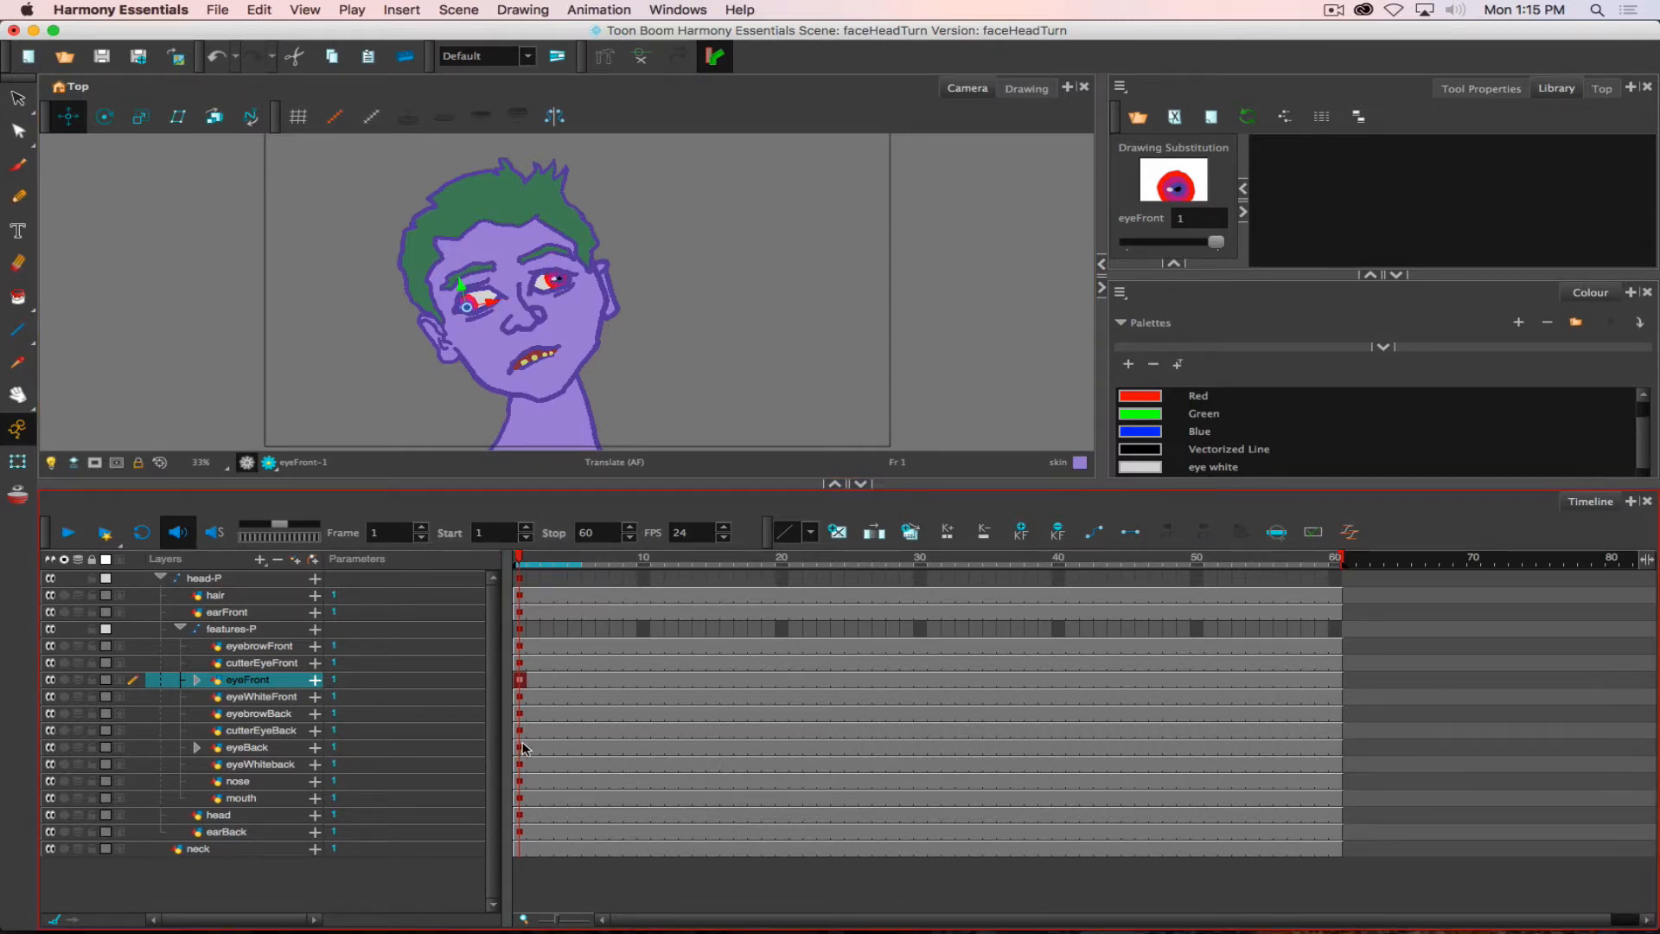
{"action": "left_click_drag", "start_coordinate": [684, 264], "coordinate": [684, 262]}
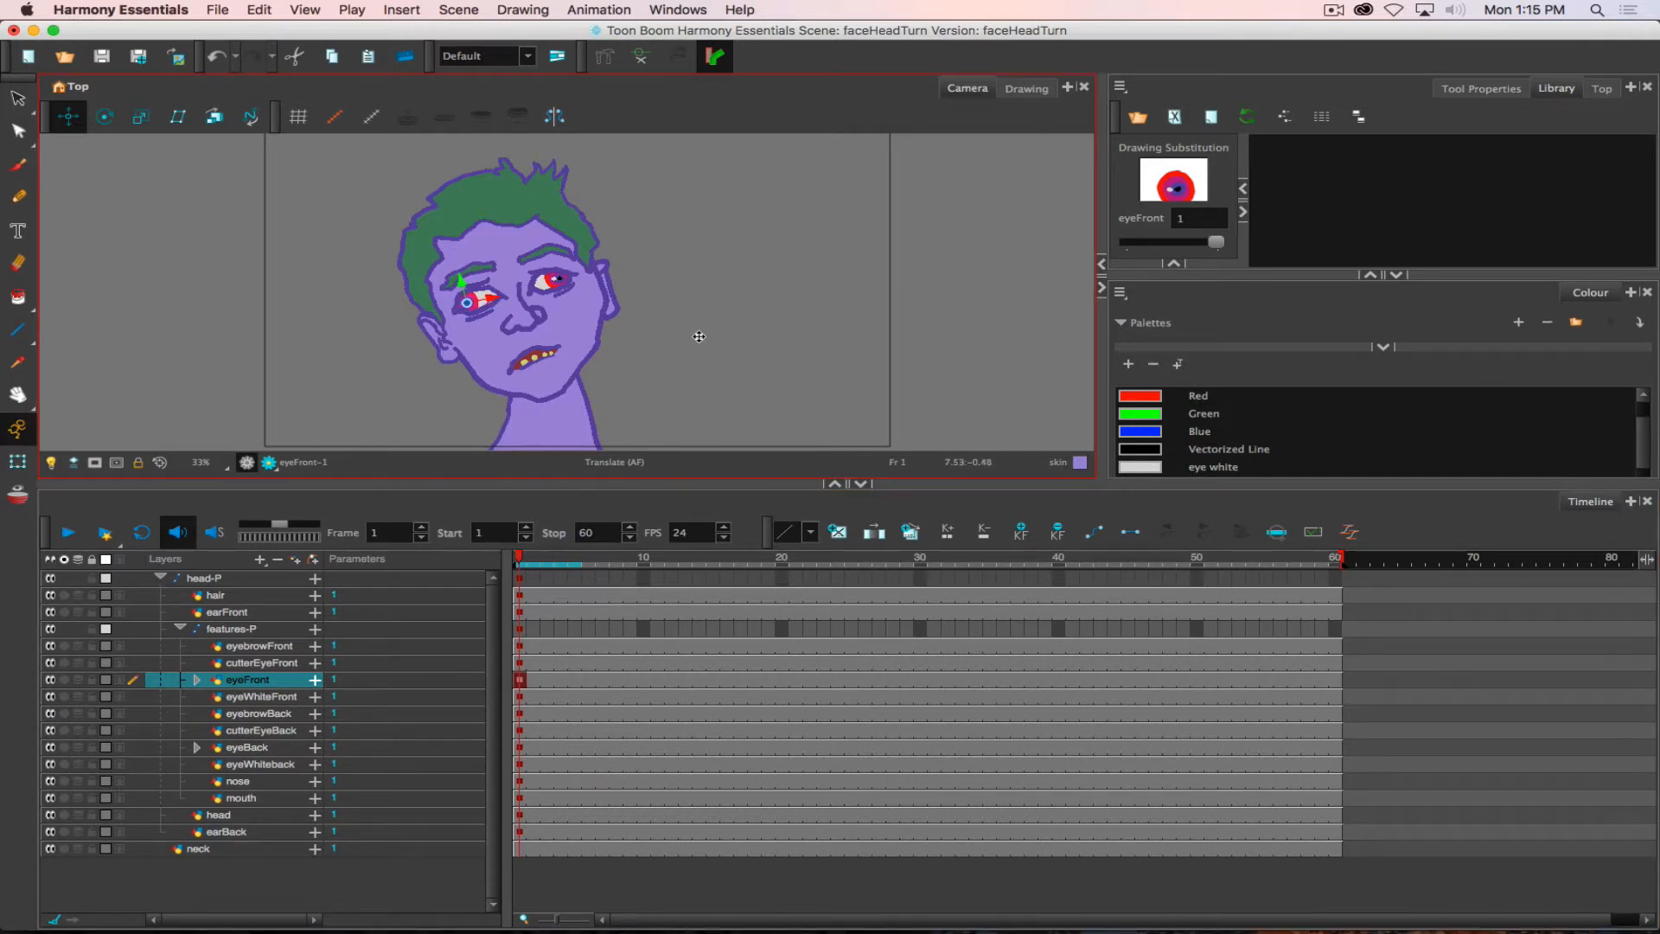
{"action": "left_click", "coordinate": [518, 750]}
{"action": "left_click_drag", "start_coordinate": [620, 283], "coordinate": [600, 286]}
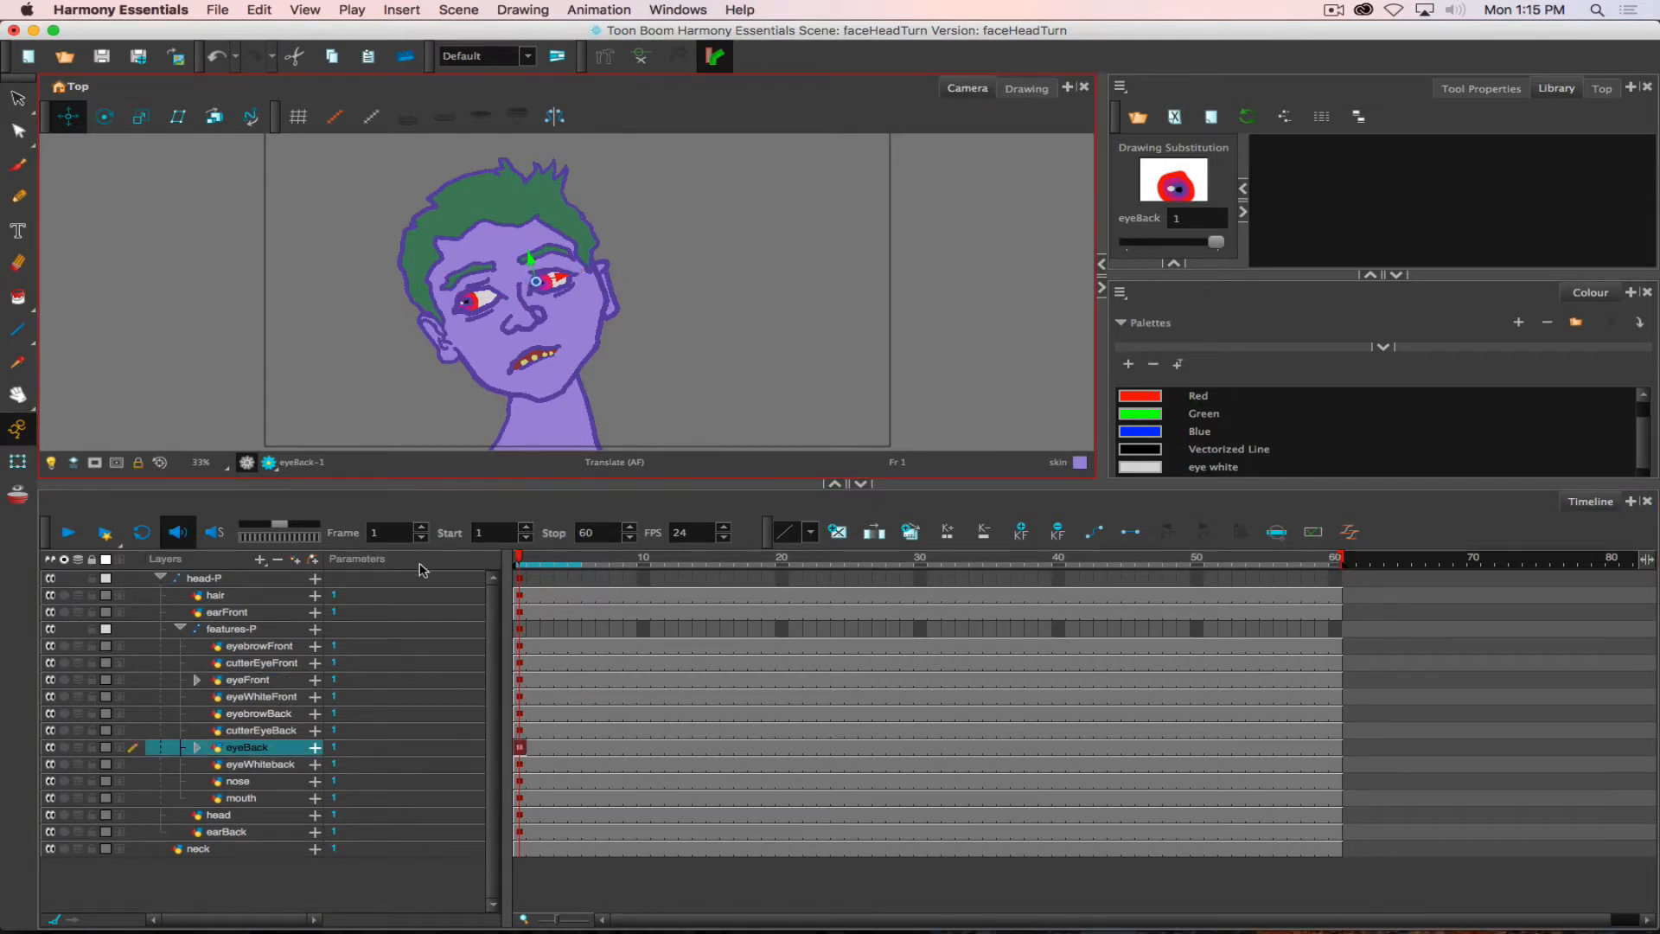
- Keyframe head-P and its child layers at frame 2 and move the eyeBack and eyeFront irises to the centres of the eyes
{"action": "left_click", "coordinate": [160, 578]}
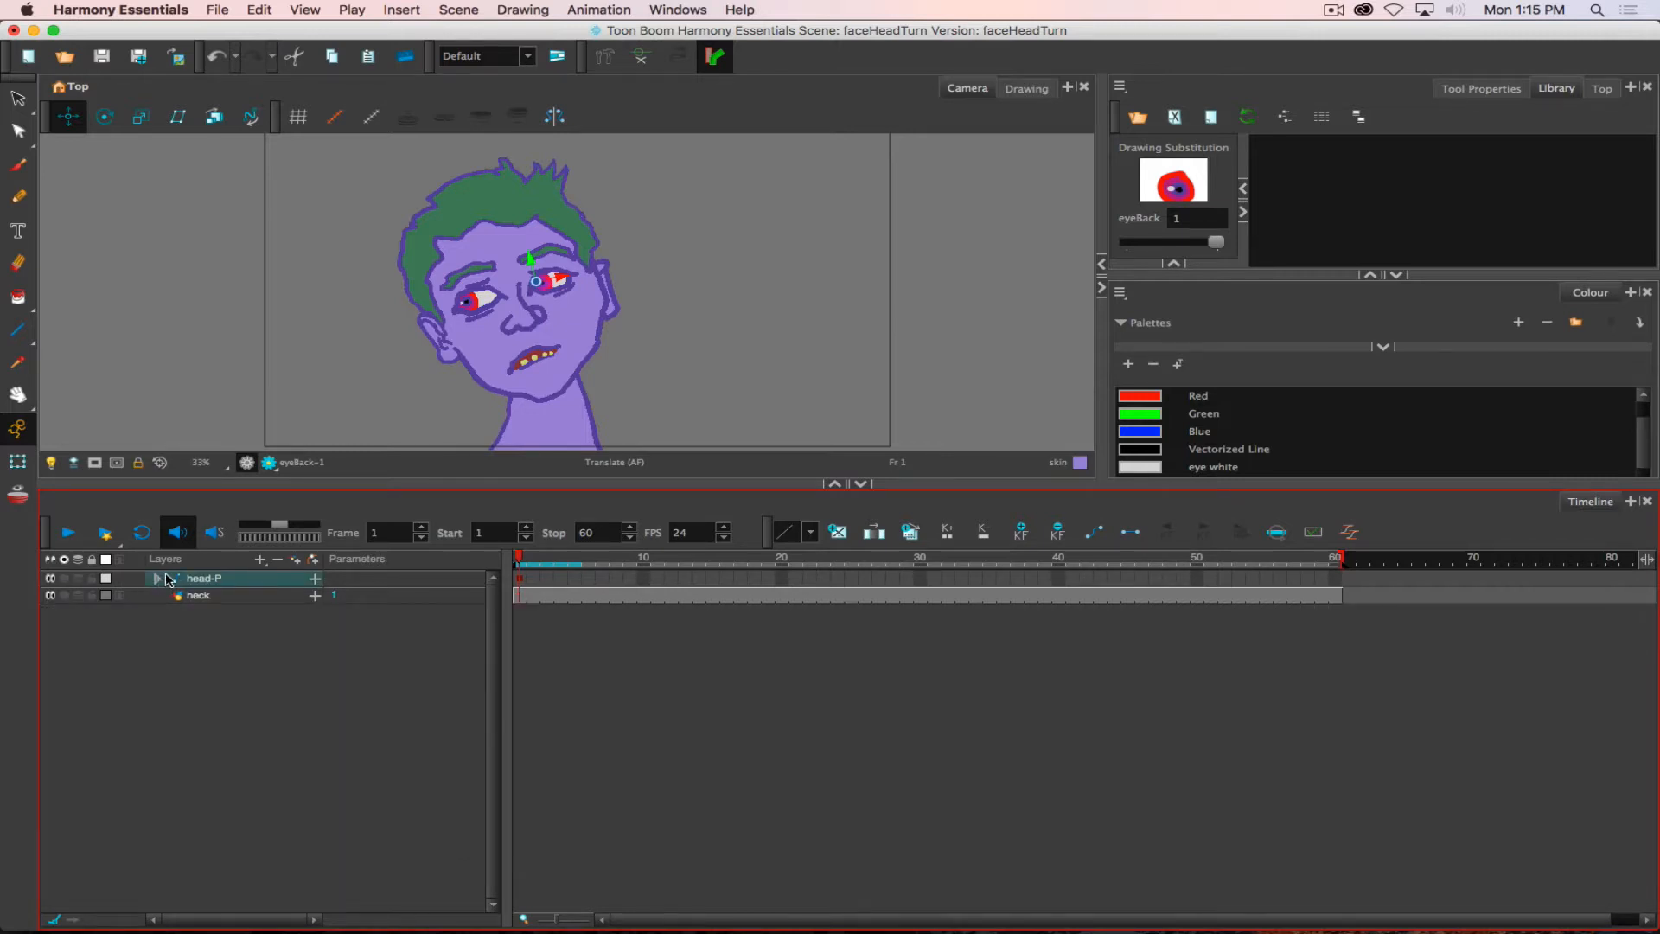
{"action": "left_click", "coordinate": [533, 578]}
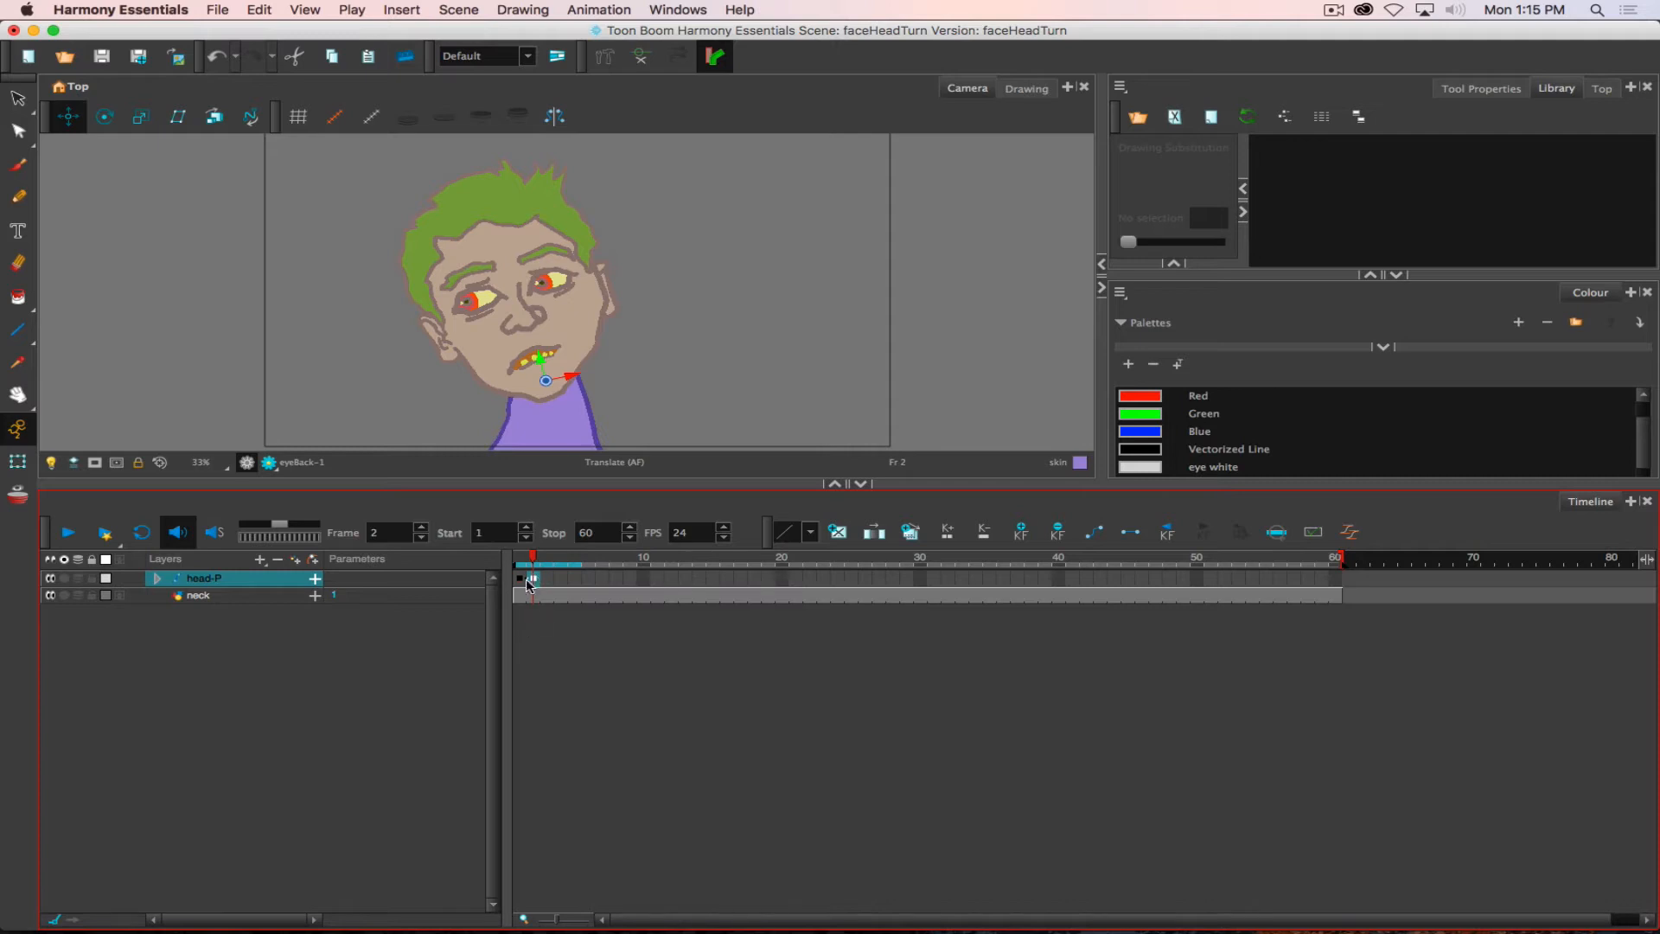
{"action": "left_click", "coordinate": [157, 578]}
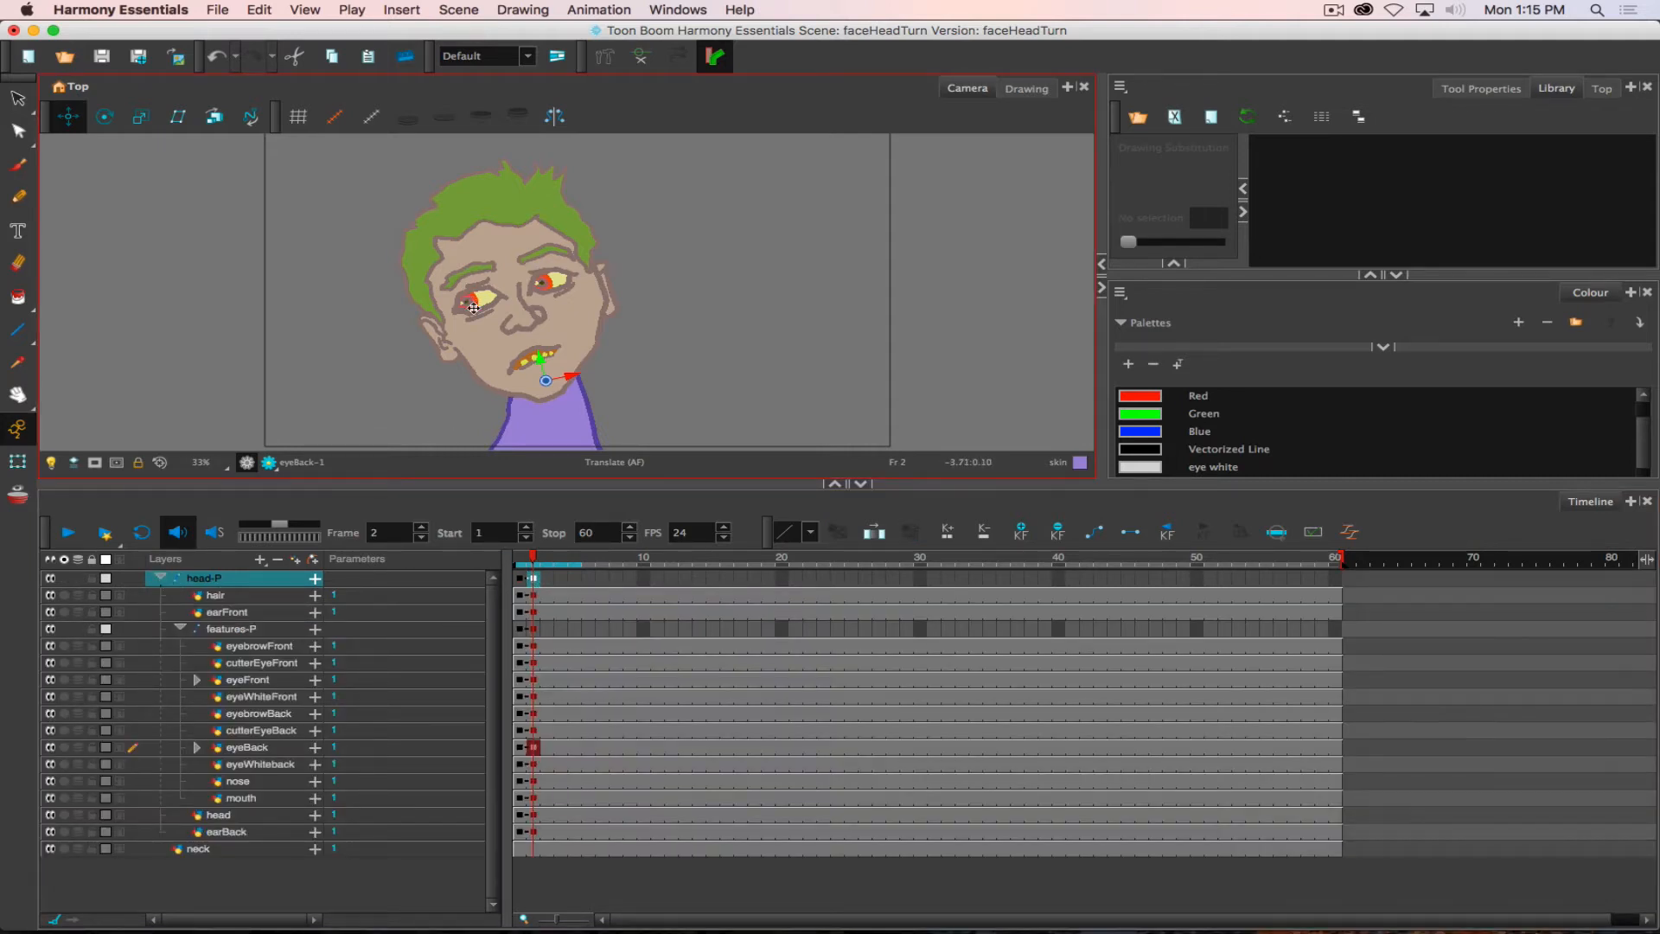
{"action": "left_click", "coordinate": [535, 749]}
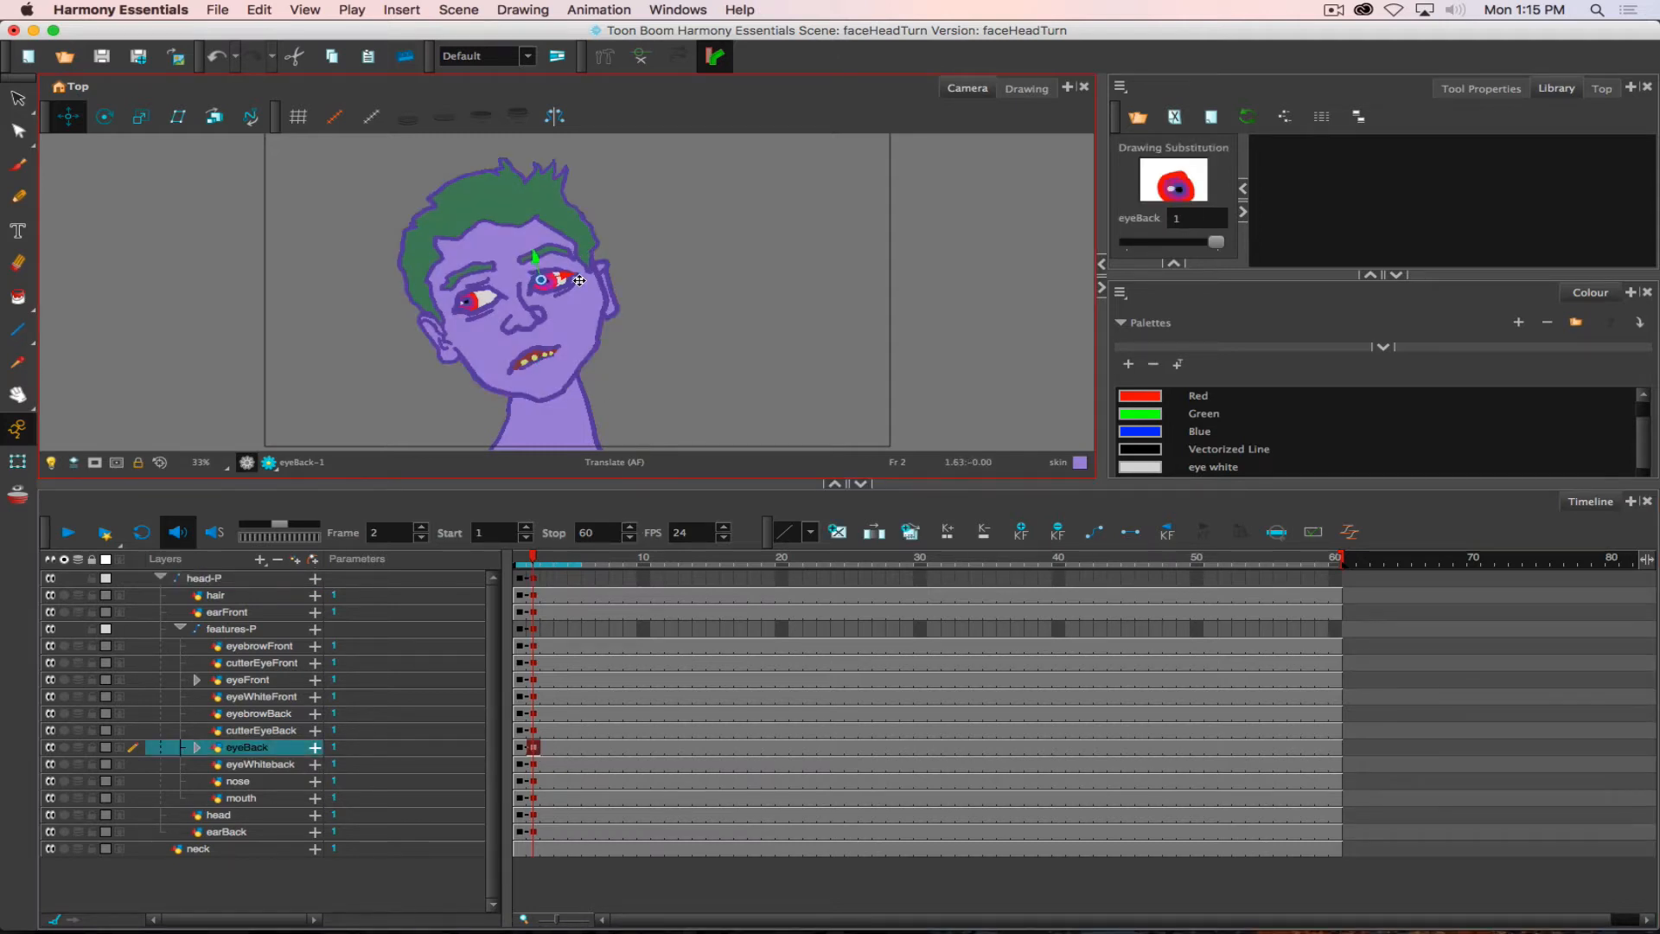
{"action": "left_click_drag", "start_coordinate": [579, 280], "coordinate": [584, 280]}
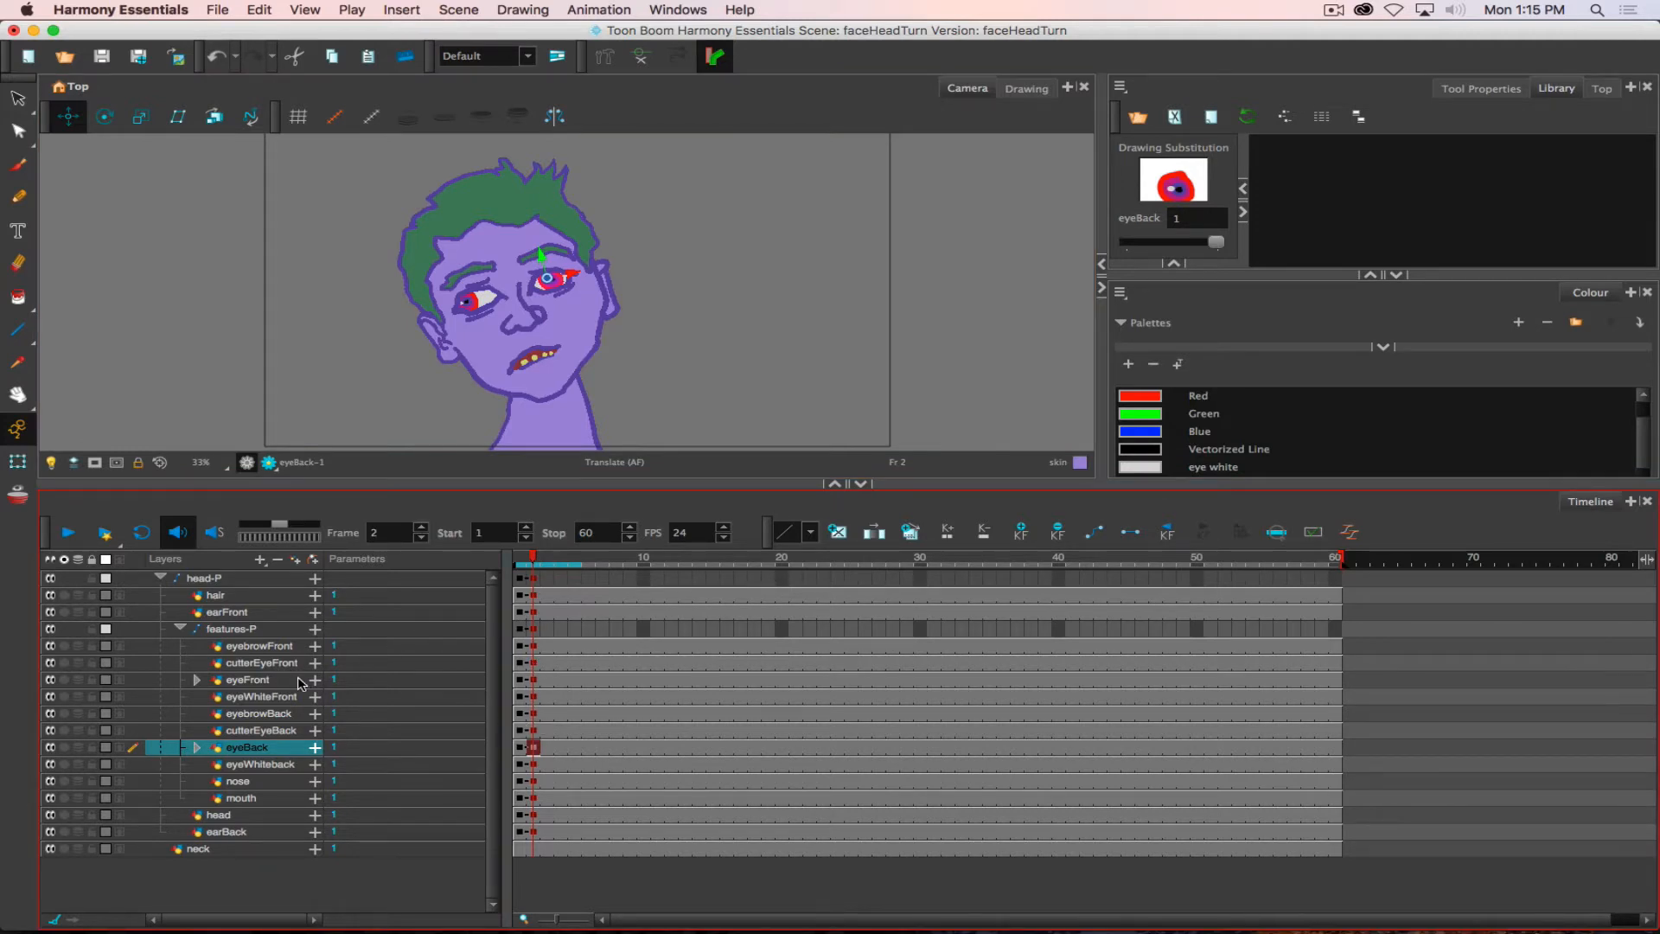
{"action": "left_click", "coordinate": [241, 681]}
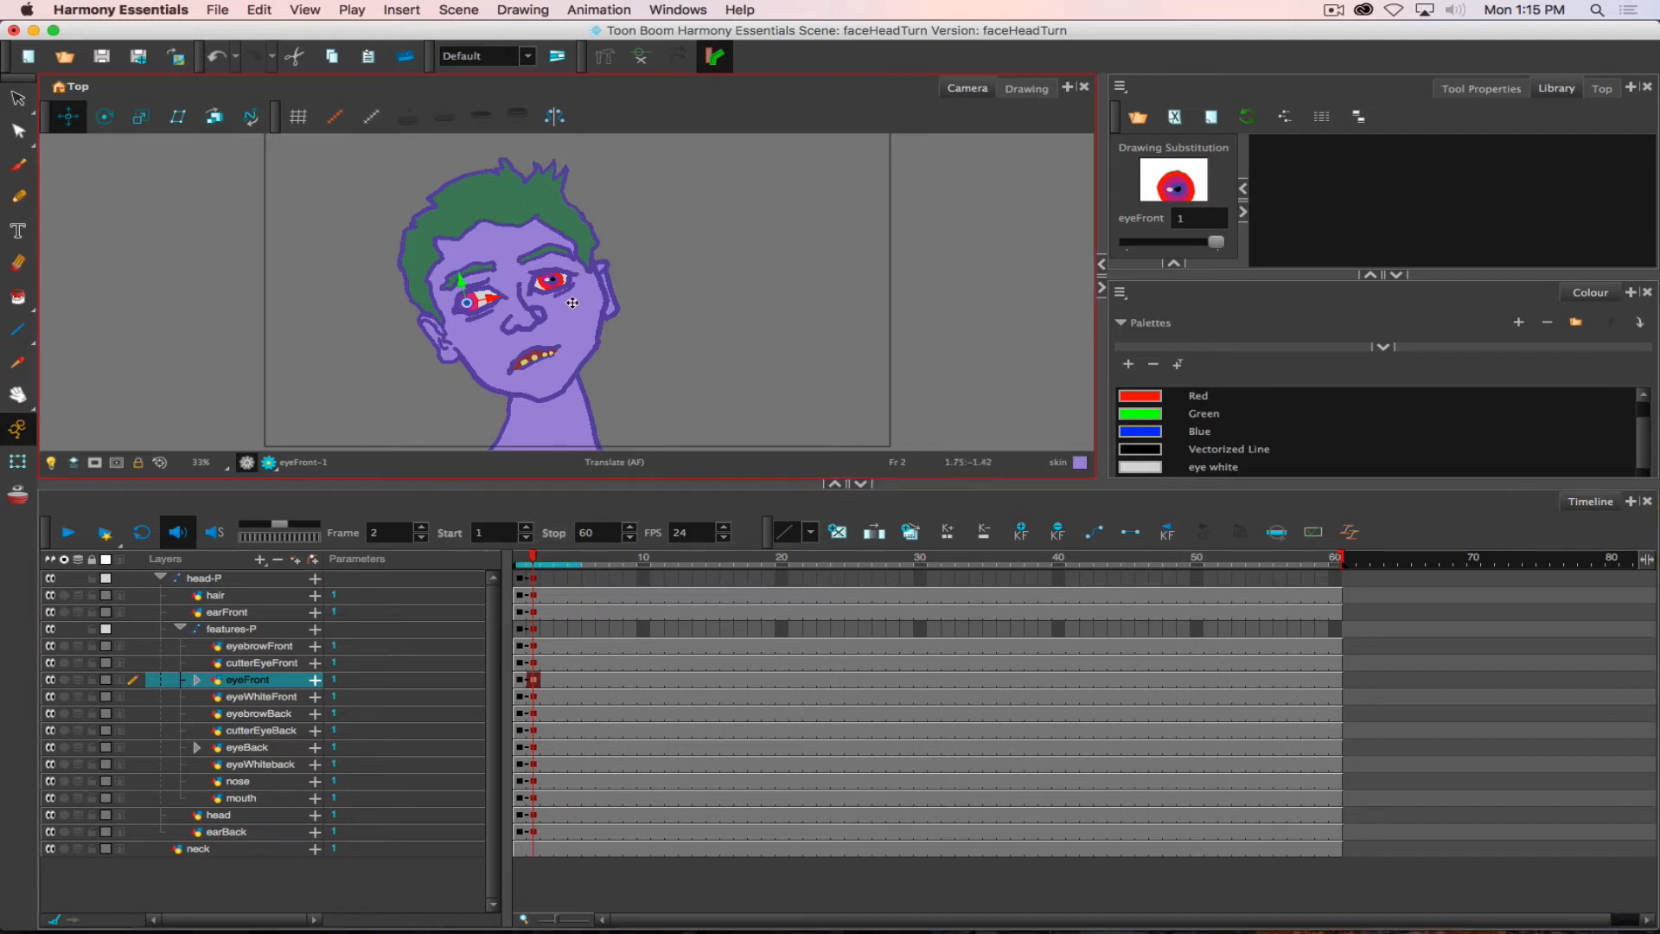
{"action": "left_click_drag", "start_coordinate": [671, 229], "coordinate": [684, 224]}
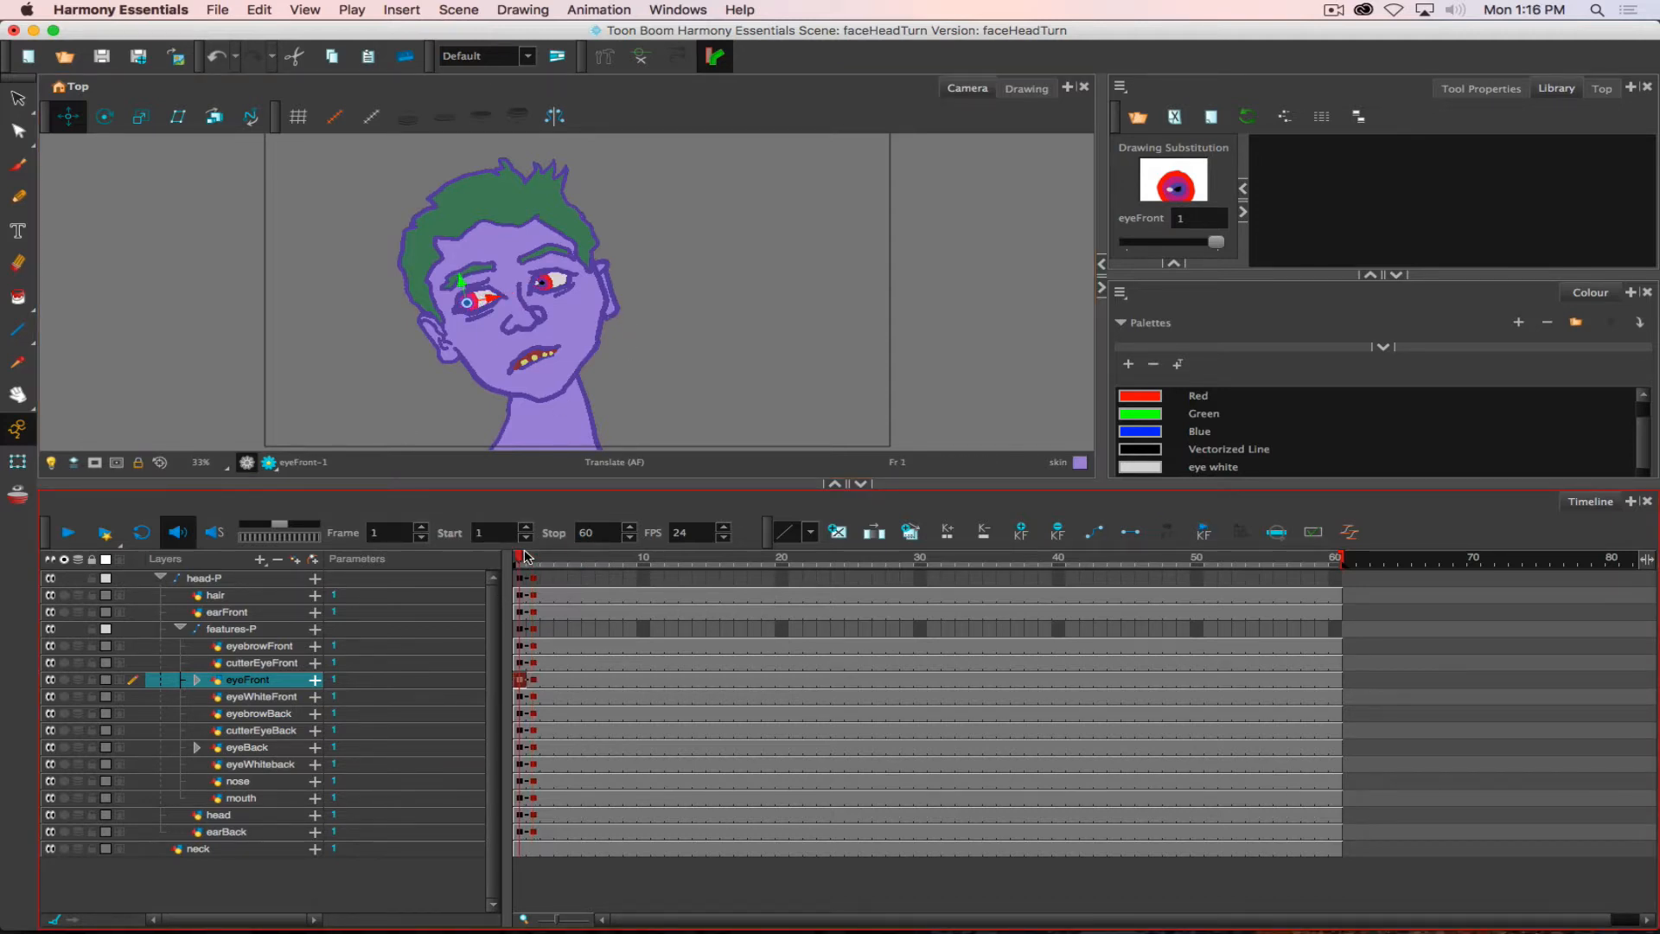
- Keyframe the collapsed head-P peg at frame 3, rotate the head clockwise to nearly upright, and scrub through the first three frames
{"action": "left_click_drag", "start_coordinate": [533, 554], "coordinate": [538, 550]}
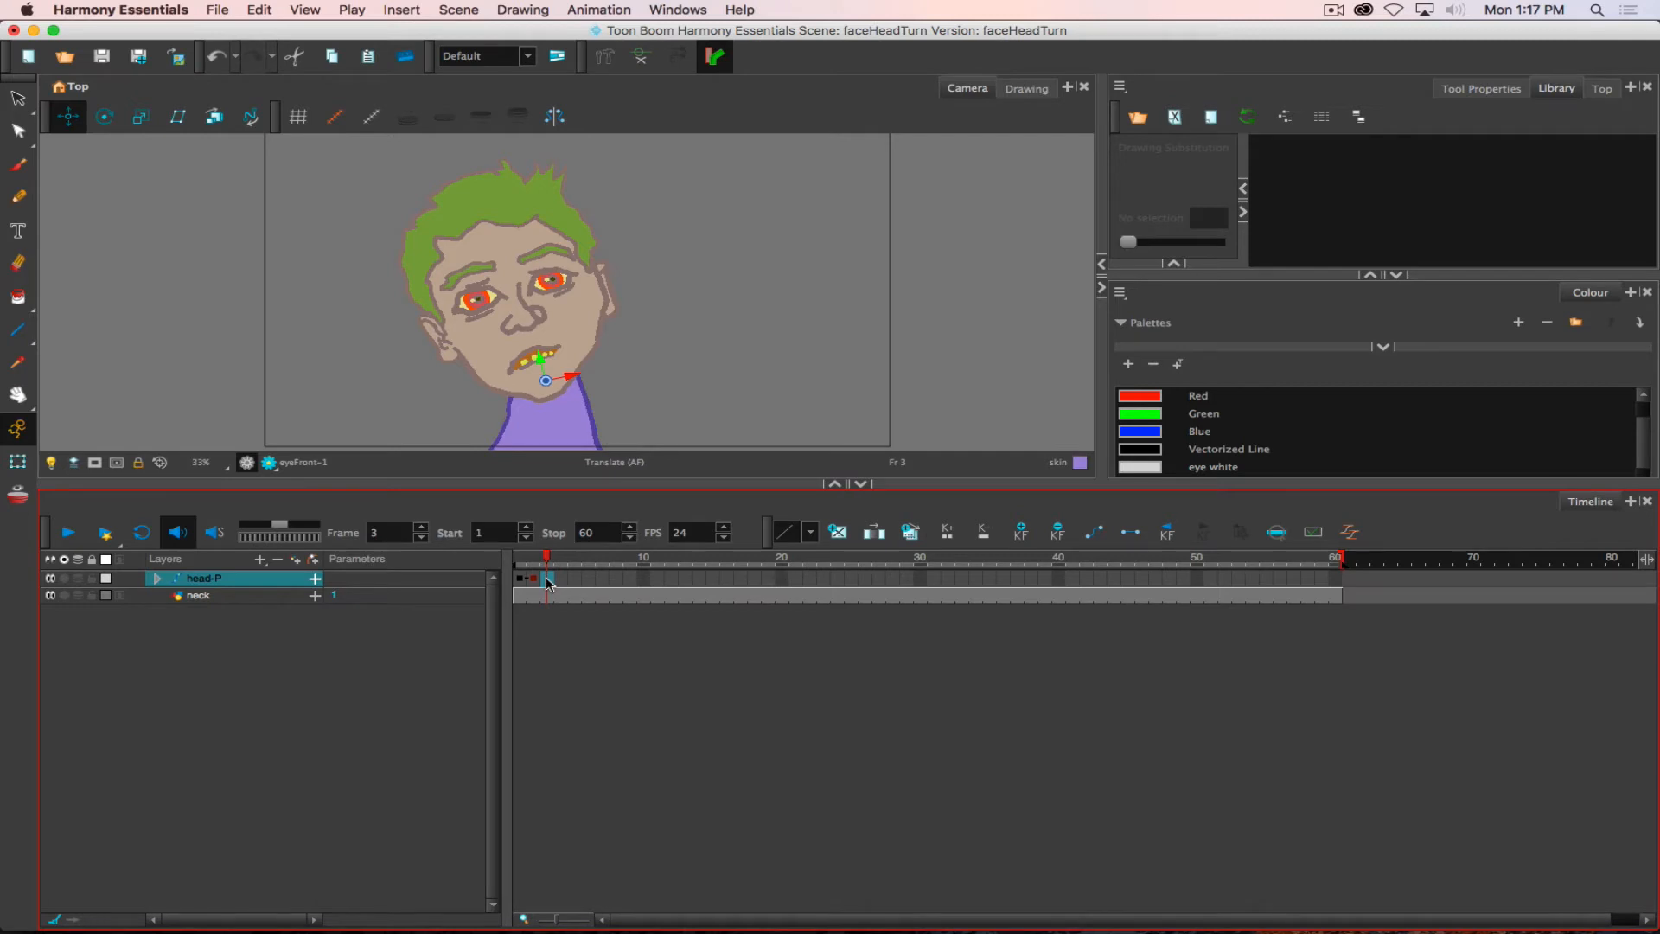
{"action": "key", "text": "F6"}
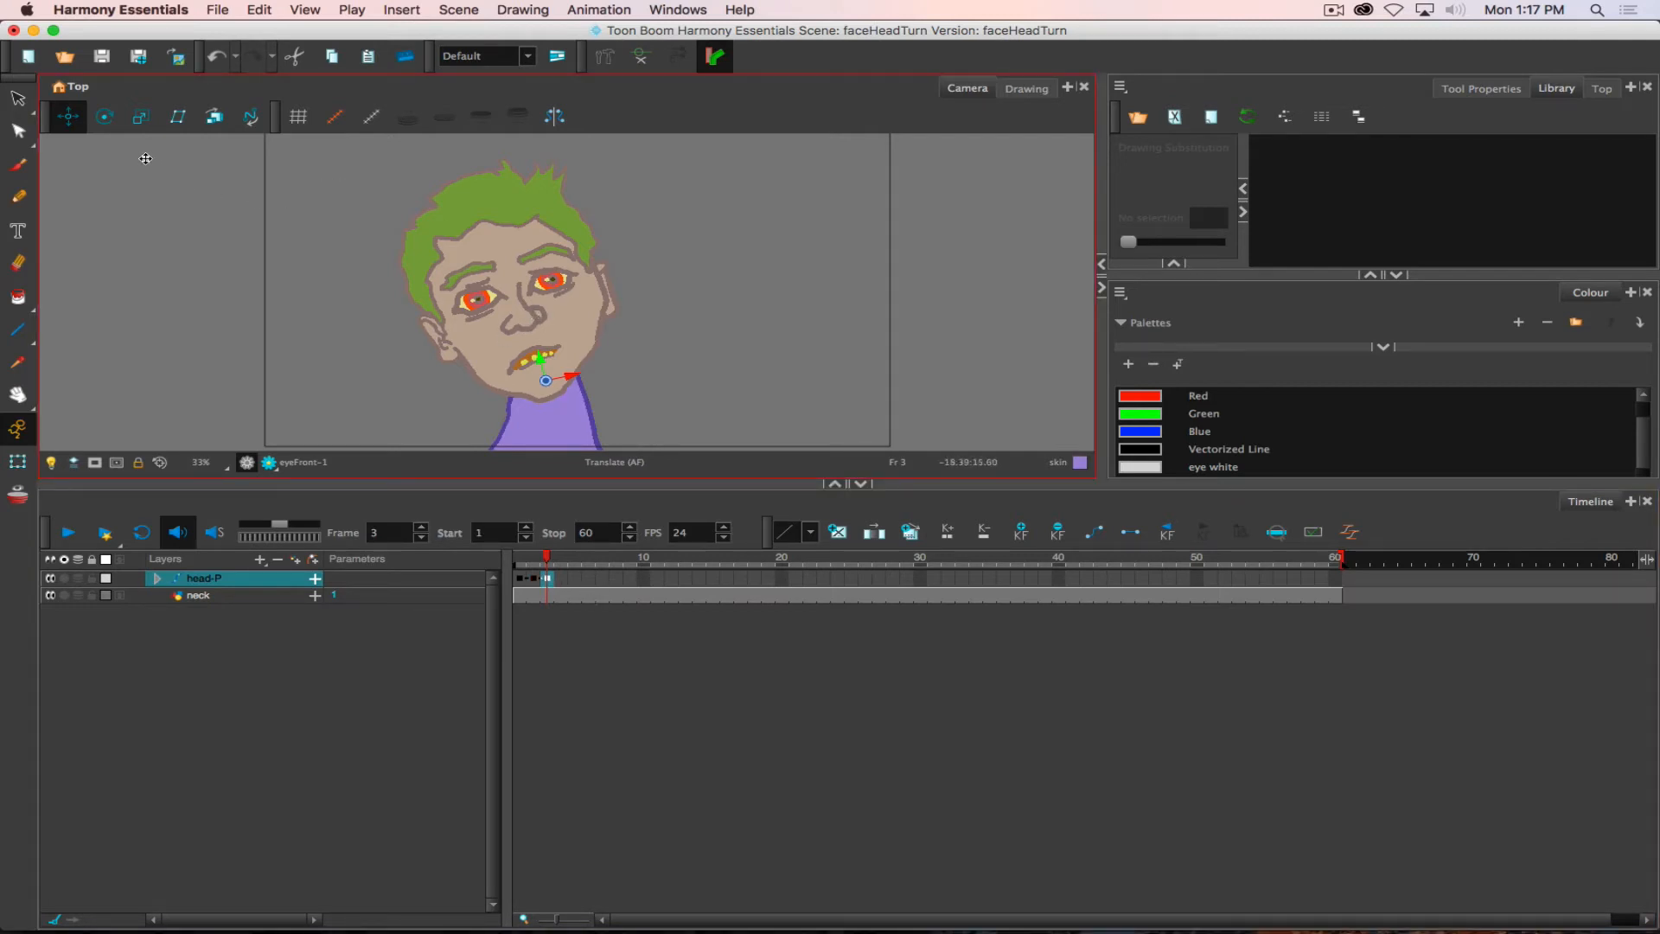
{"action": "left_click", "coordinate": [106, 119]}
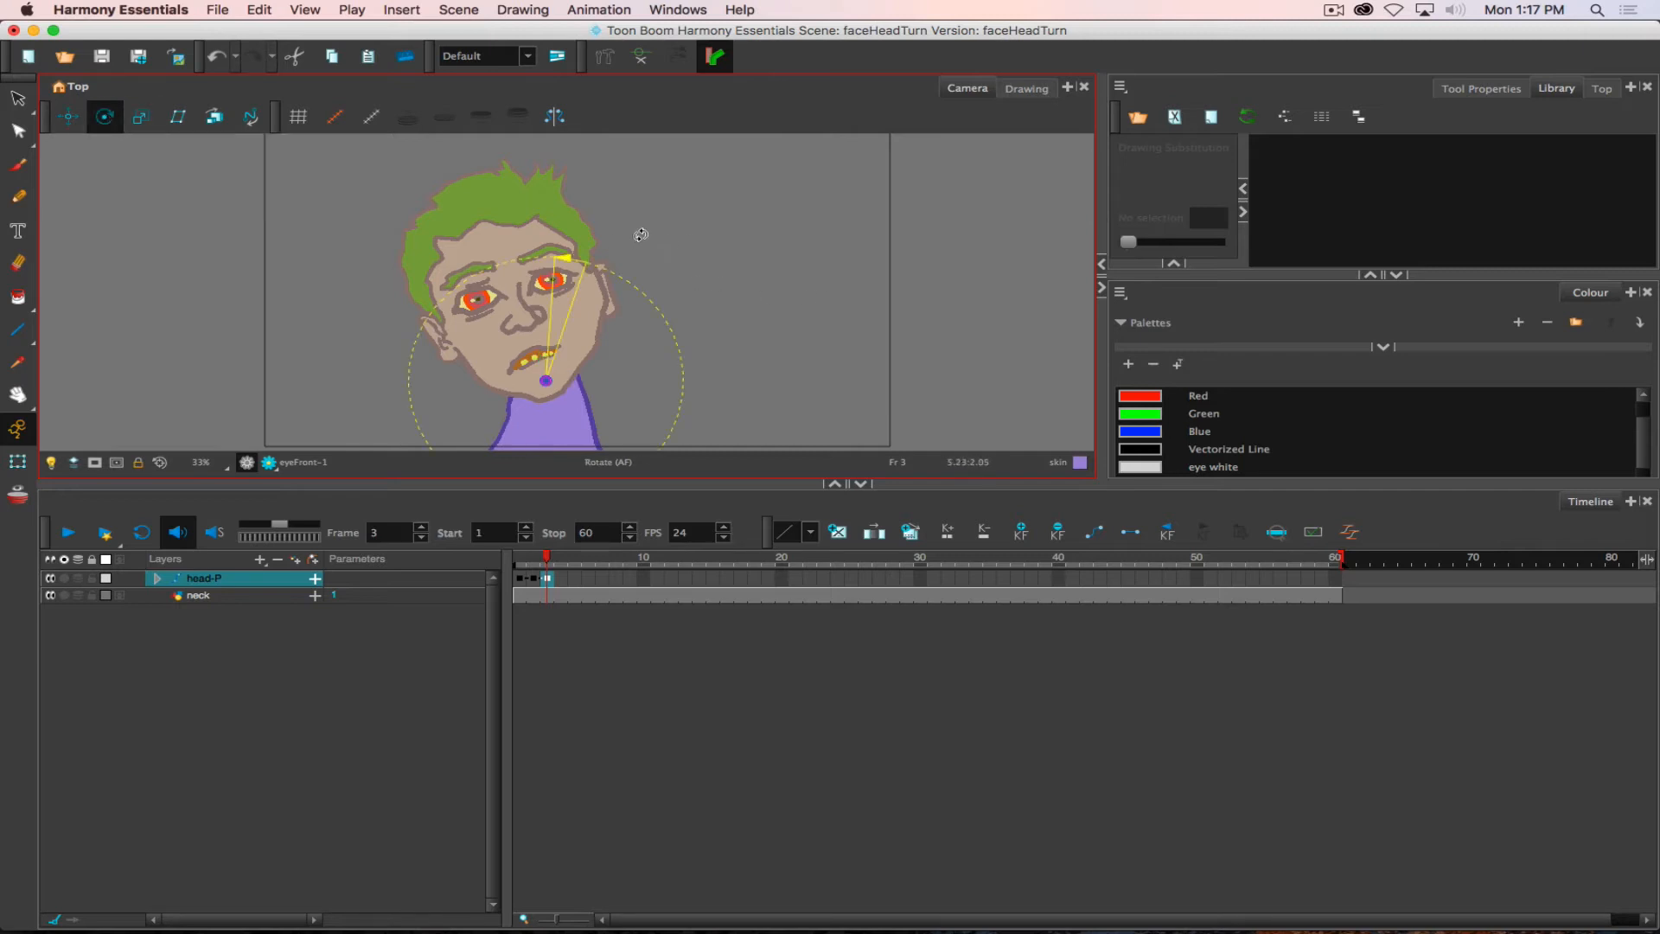
{"action": "left_click_drag", "start_coordinate": [637, 230], "coordinate": [678, 247]}
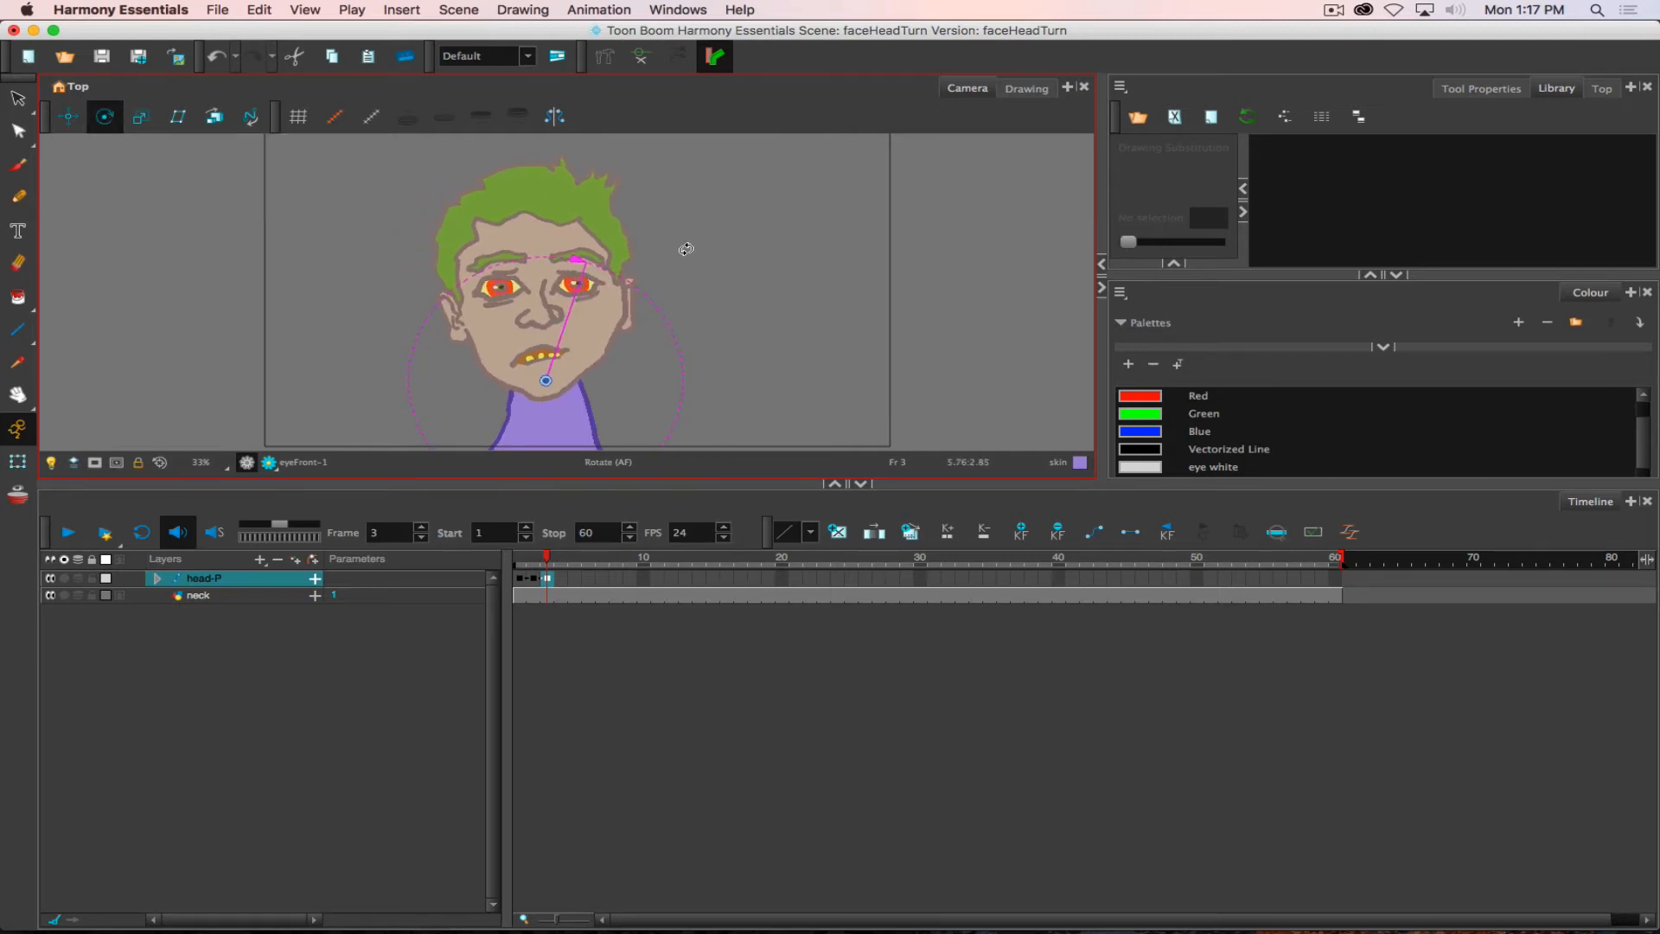
{"action": "left_click", "coordinate": [532, 558]}
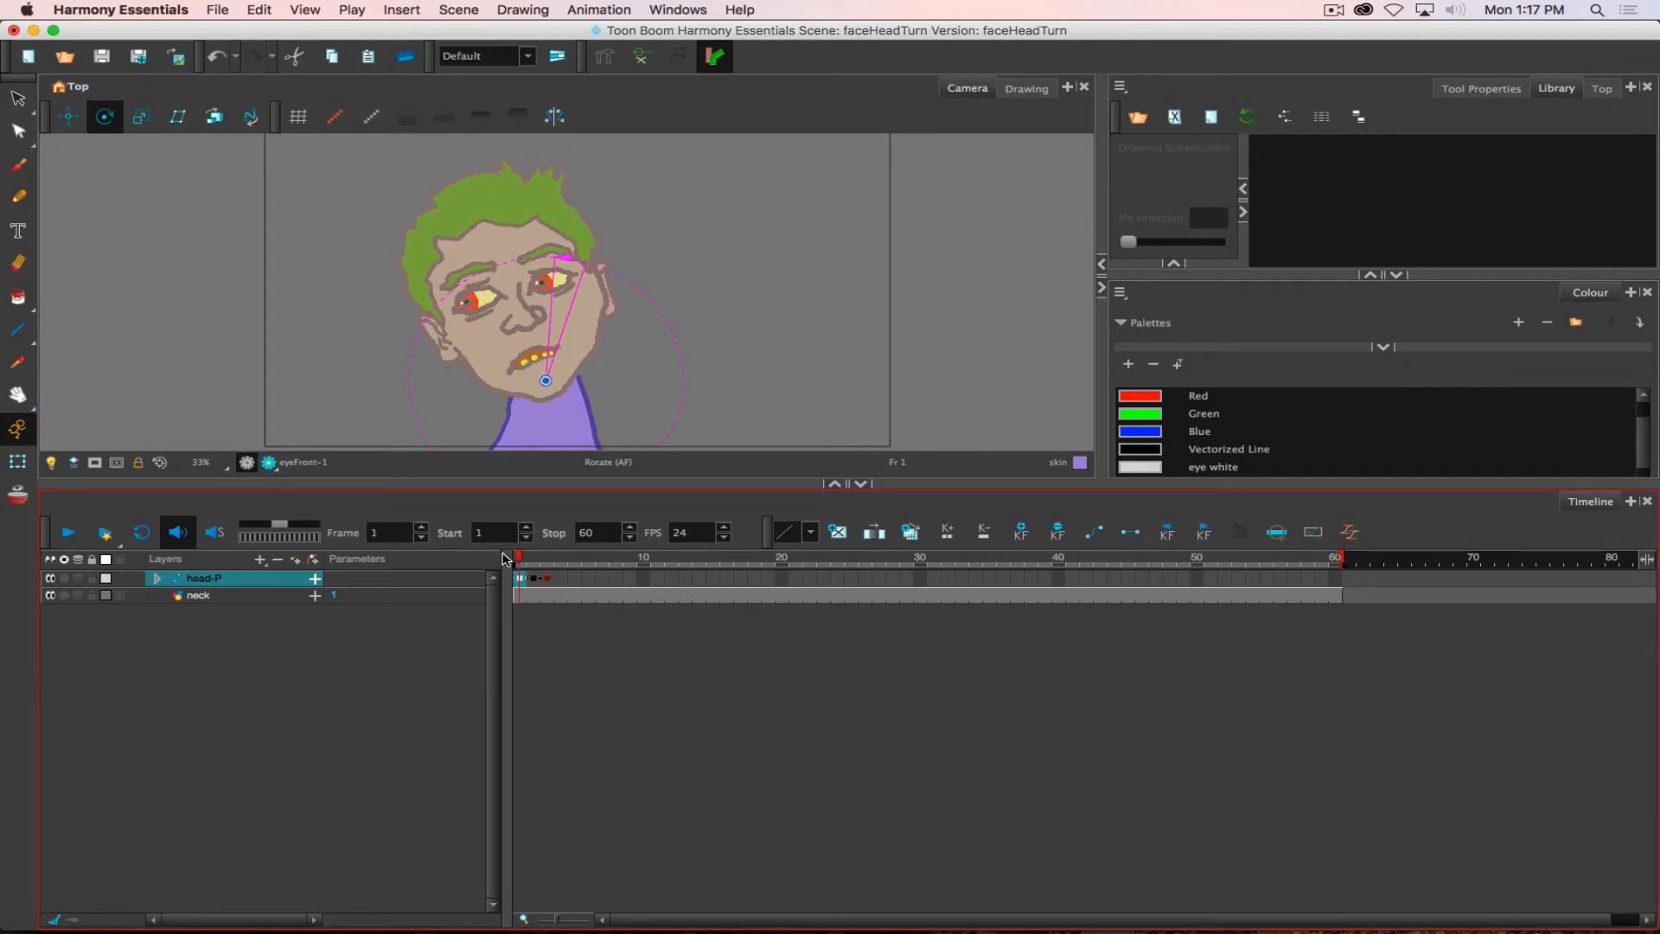
{"action": "left_click", "coordinate": [546, 558]}
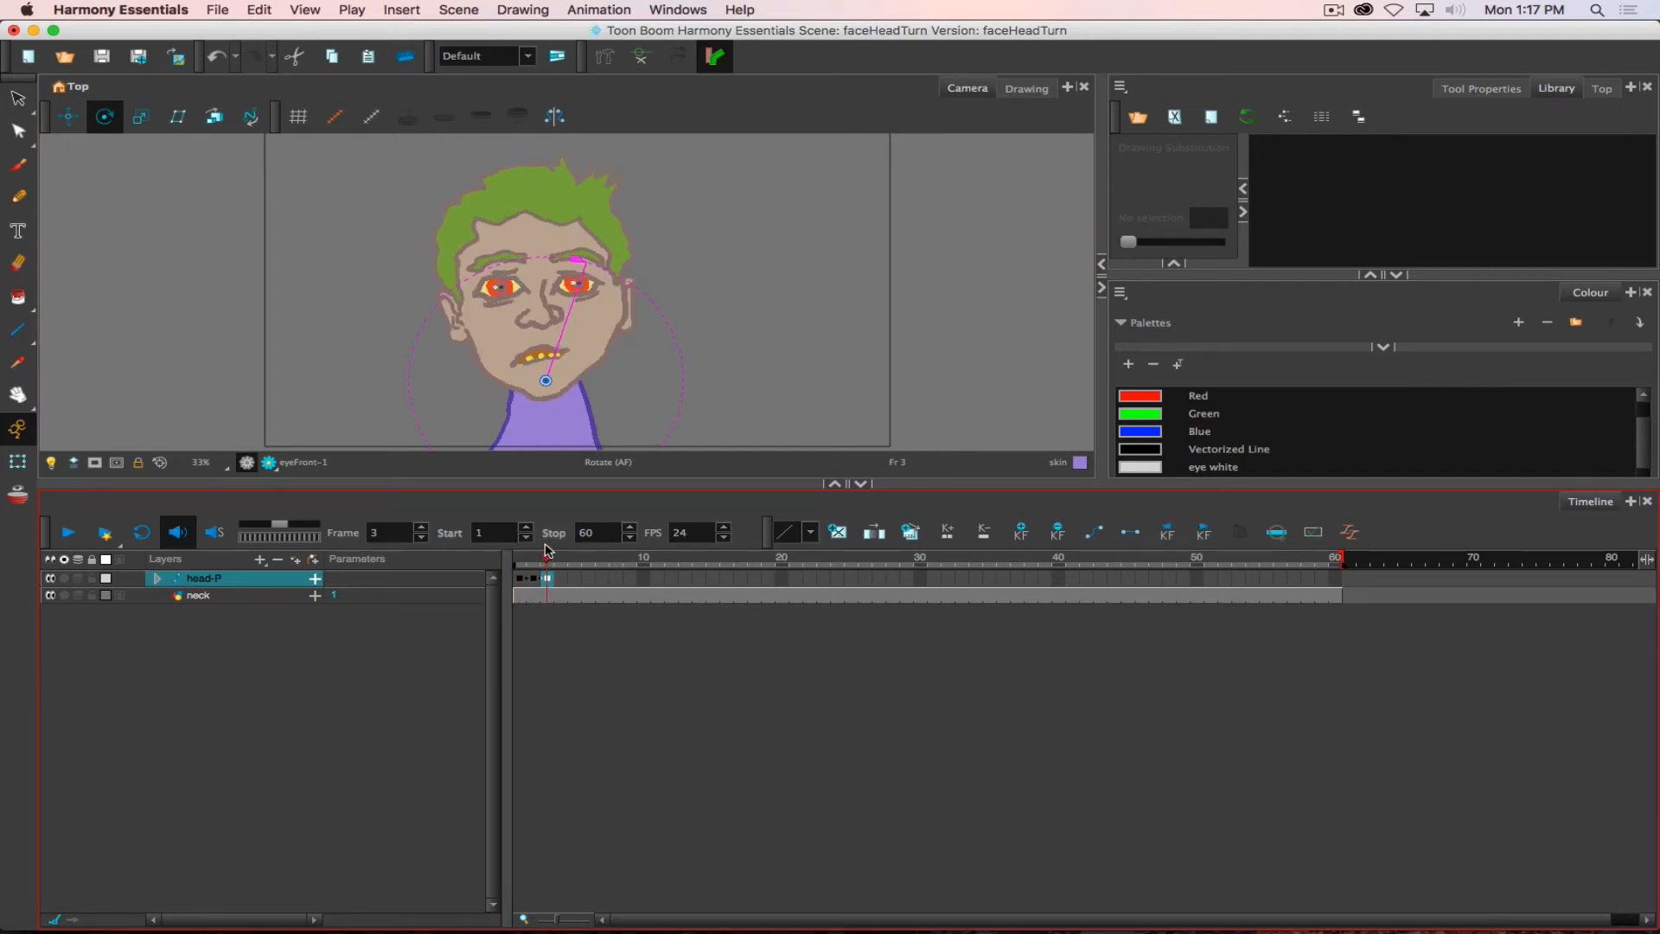
{"action": "left_click_drag", "start_coordinate": [546, 548], "coordinate": [516, 559]}
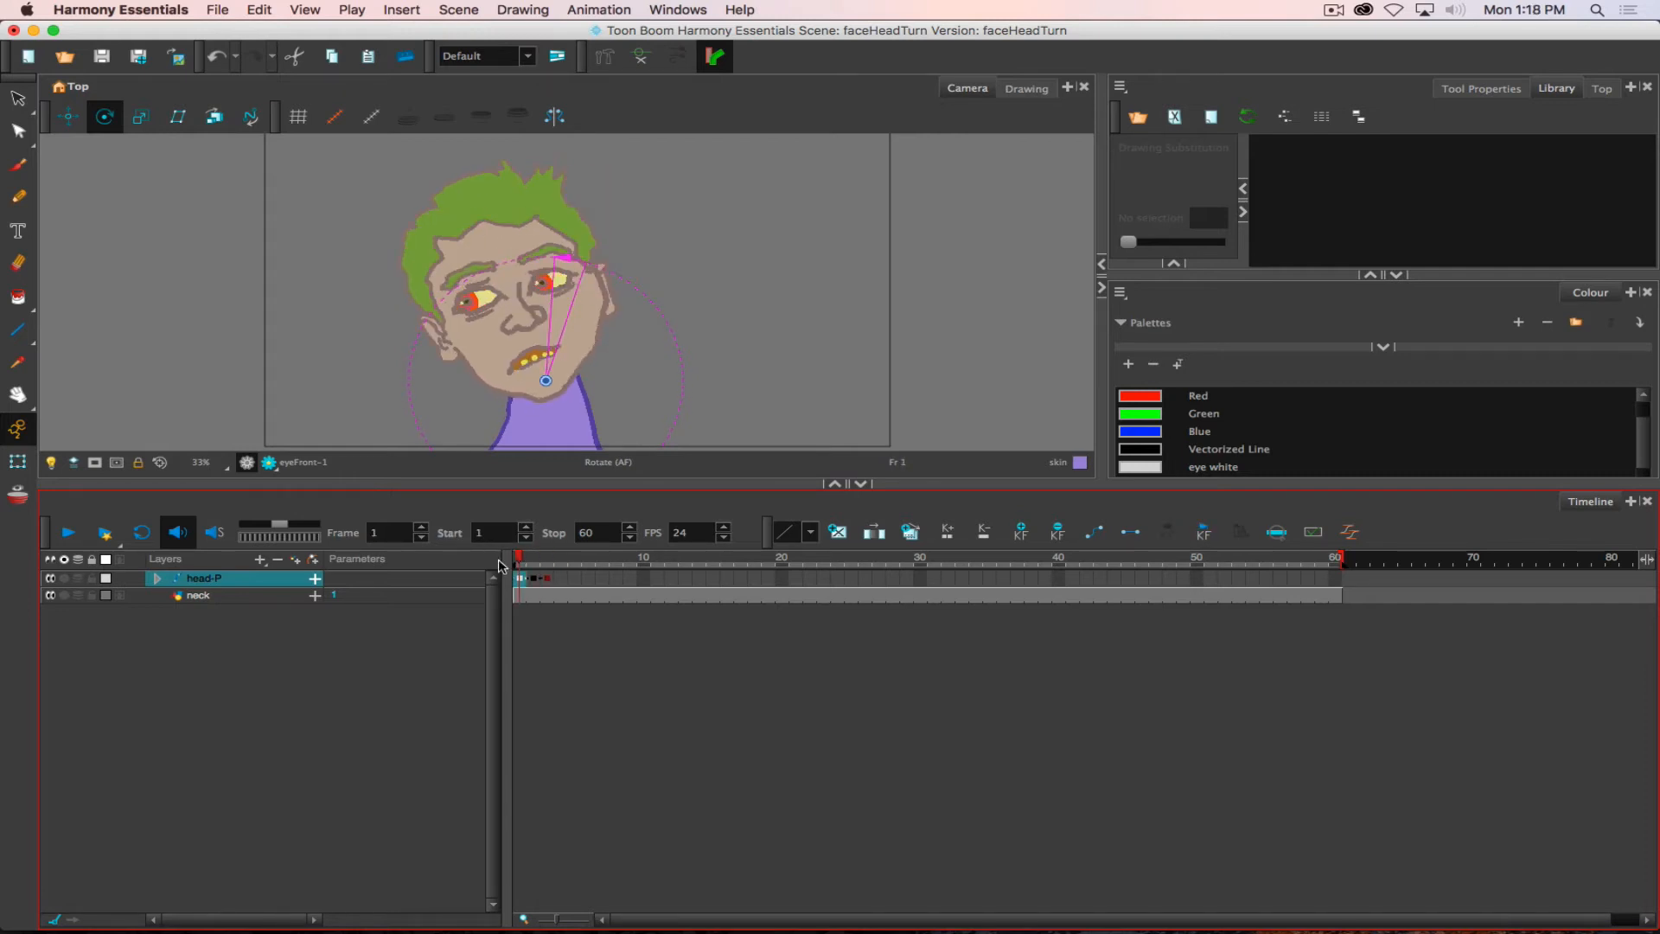
- Try moving the head-P keyframe from frame 3 to frame 10, scrub through the in-betweens, and return it to frame 3
{"action": "left_click", "coordinate": [548, 577]}
{"action": "left_click_drag", "start_coordinate": [552, 579], "coordinate": [643, 577]}
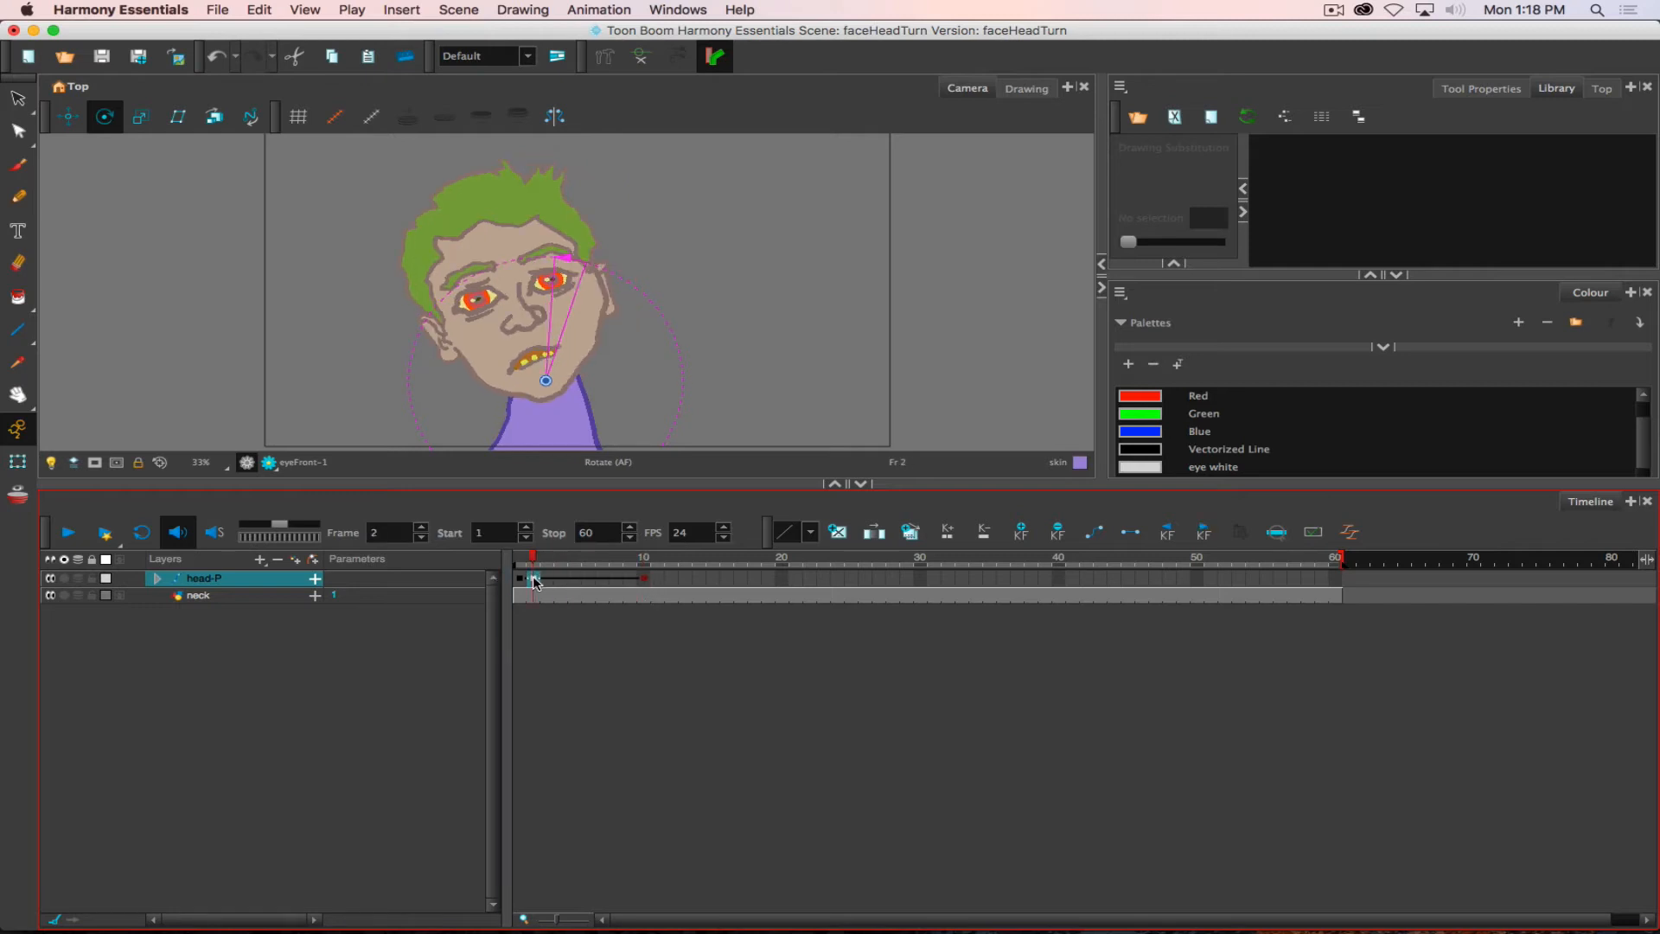
{"action": "left_click", "coordinate": [574, 578]}
{"action": "left_click_drag", "start_coordinate": [577, 554], "coordinate": [518, 557]}
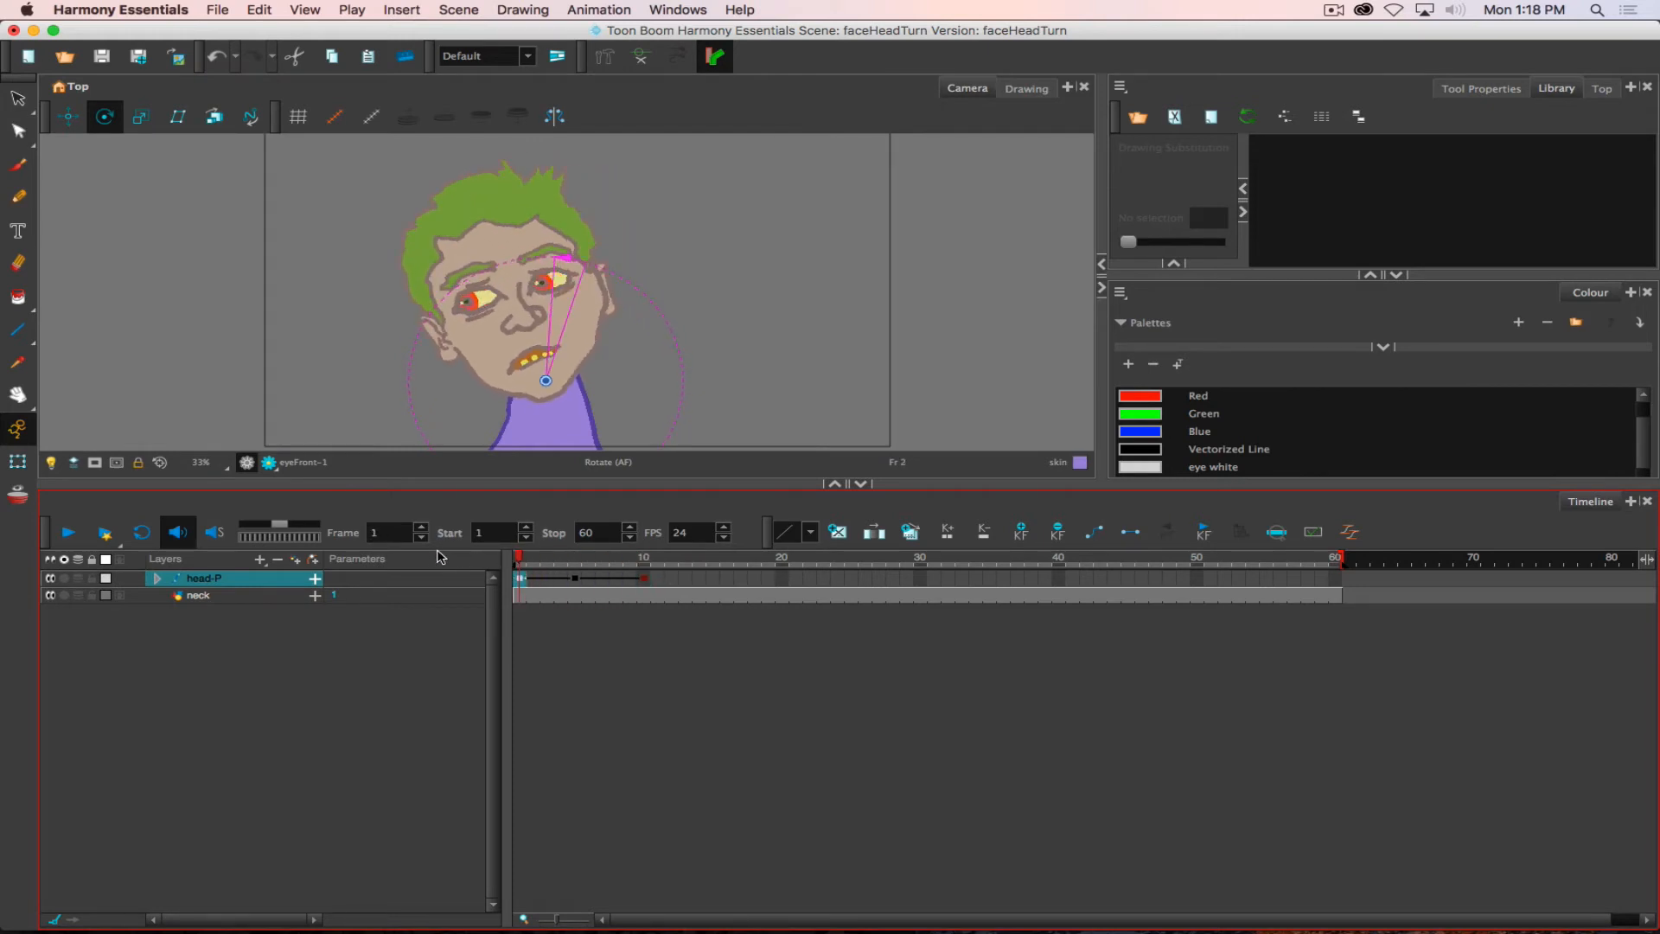
{"action": "left_click", "coordinate": [575, 578]}
{"action": "left_click_drag", "start_coordinate": [532, 579], "coordinate": [532, 580]}
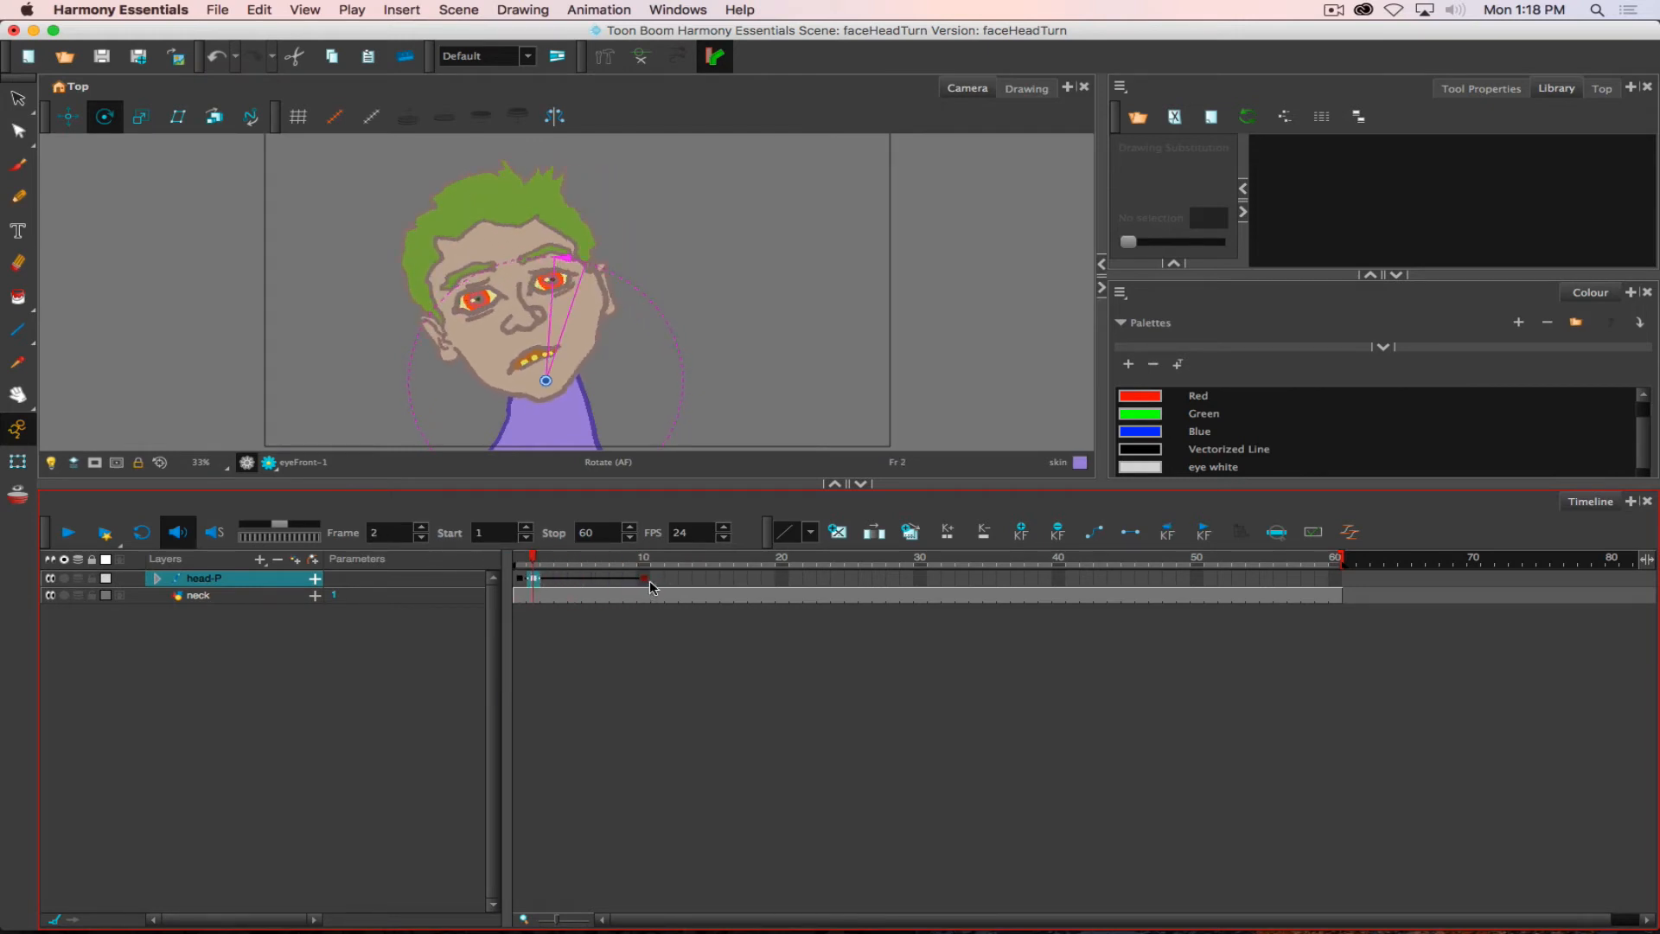
{"action": "left_click_drag", "start_coordinate": [642, 578], "coordinate": [547, 578]}
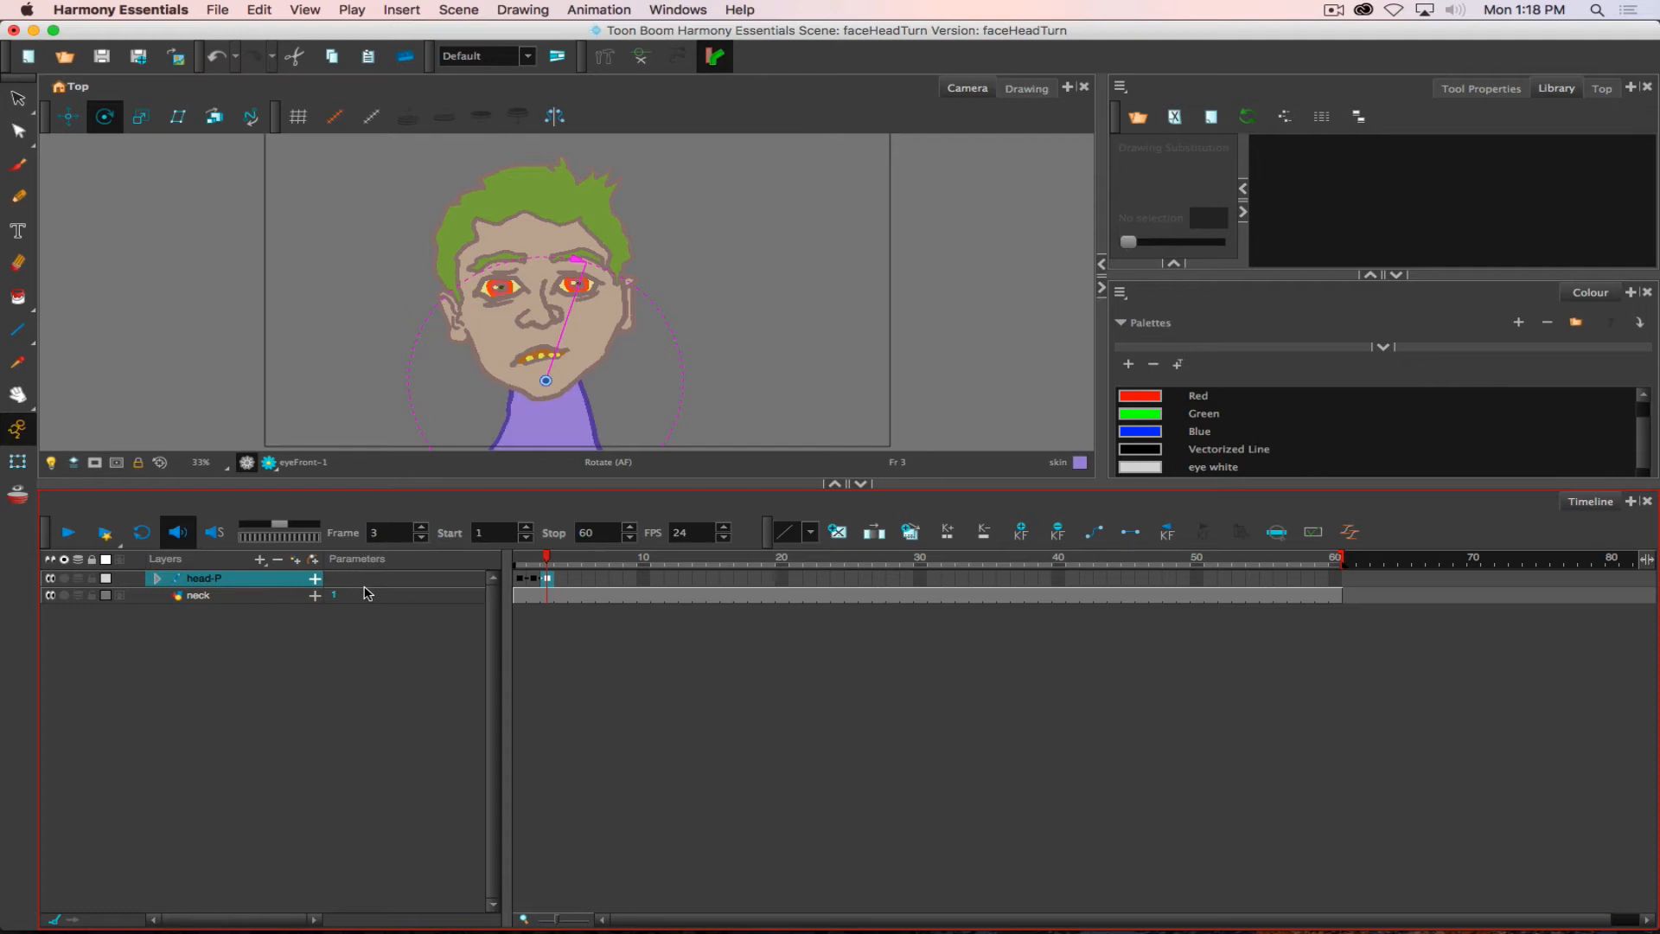
- Keyframe head-P at frame 4 and shift the eyeFront and eyeBack irises slightly right with the Transform tool
{"action": "left_click", "coordinate": [561, 579]}
{"action": "left_click", "coordinate": [17, 461]}
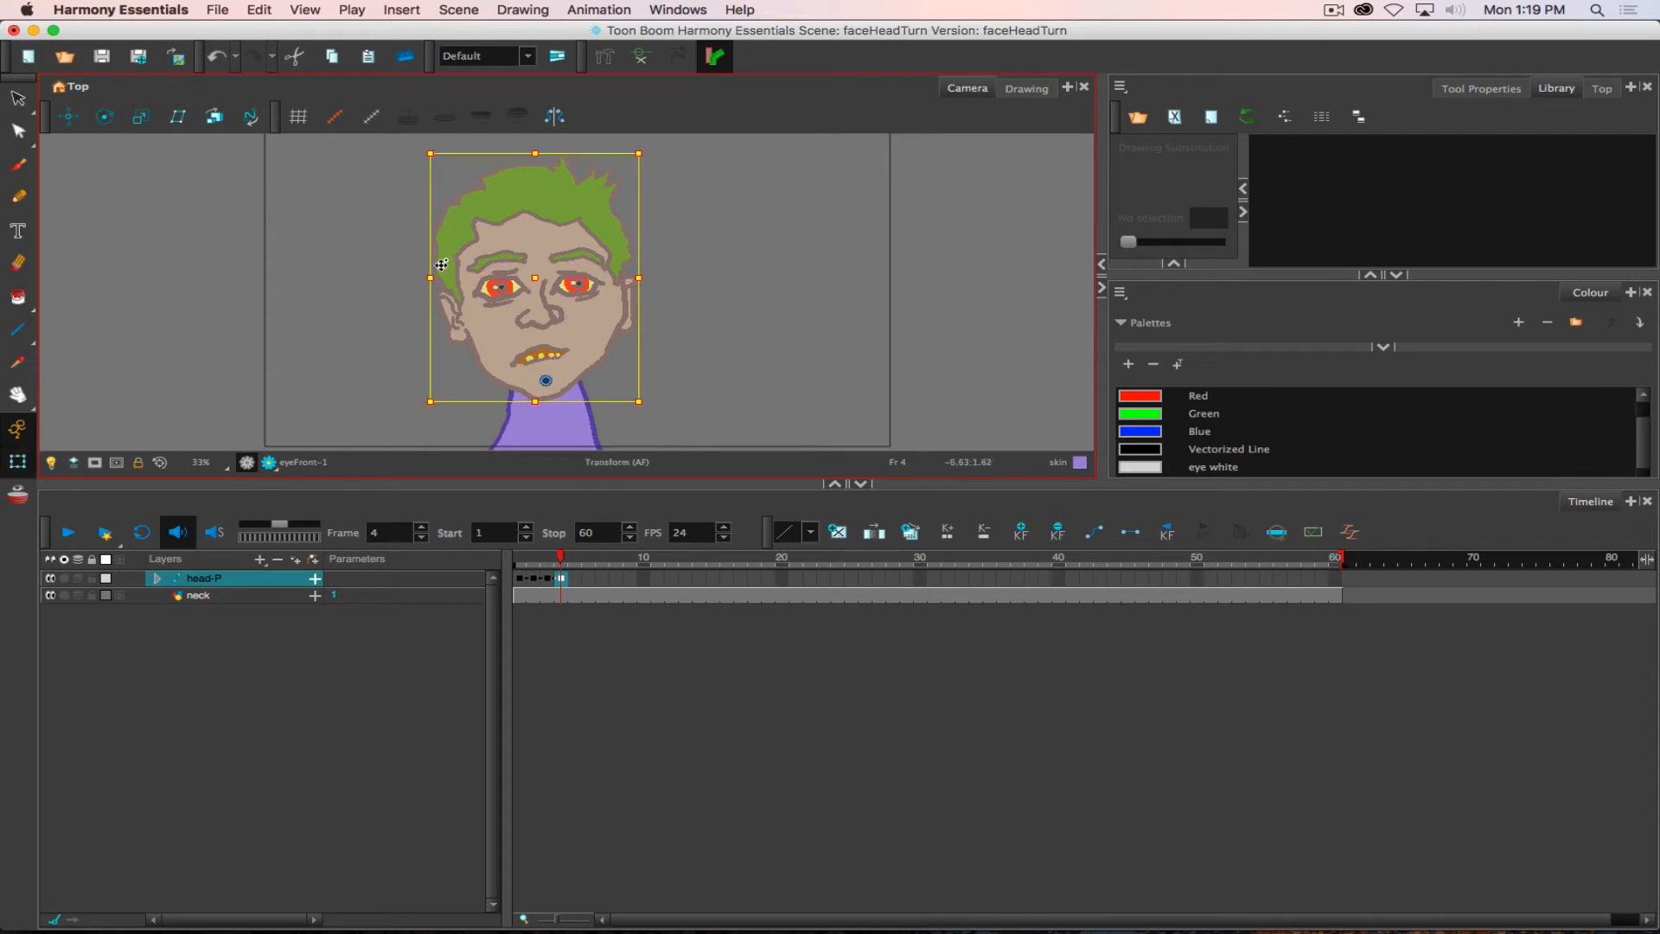
{"action": "left_click", "coordinate": [499, 286]}
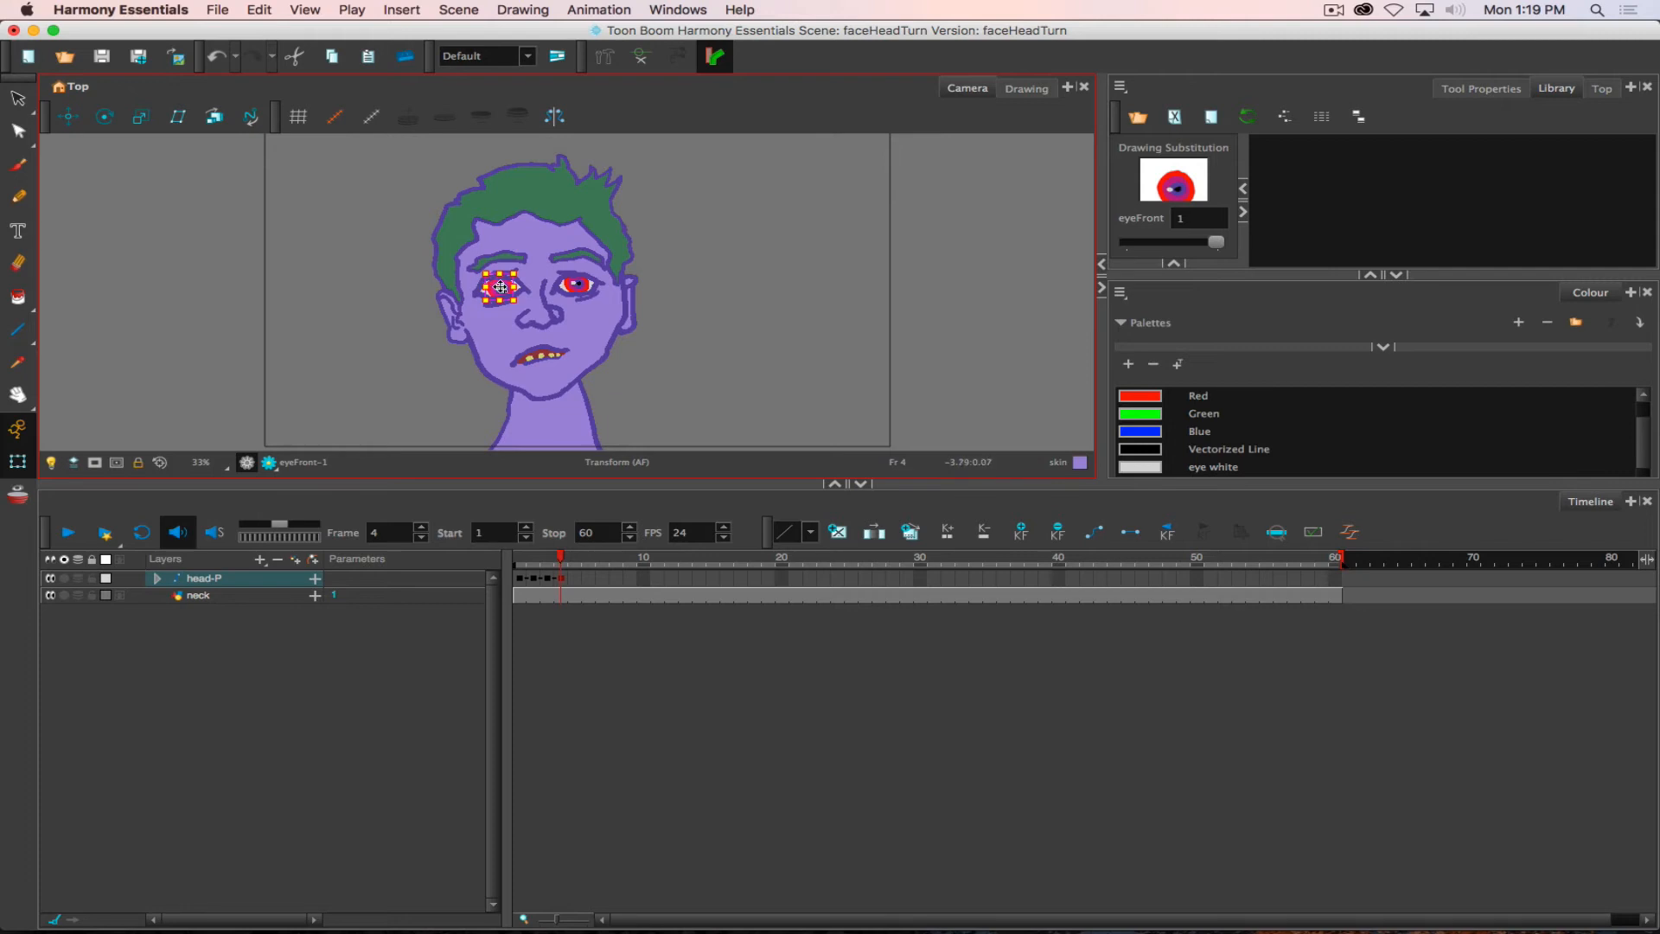
{"action": "scroll", "coordinate": [499, 286], "scroll_direction": "up", "scroll_amount": 4}
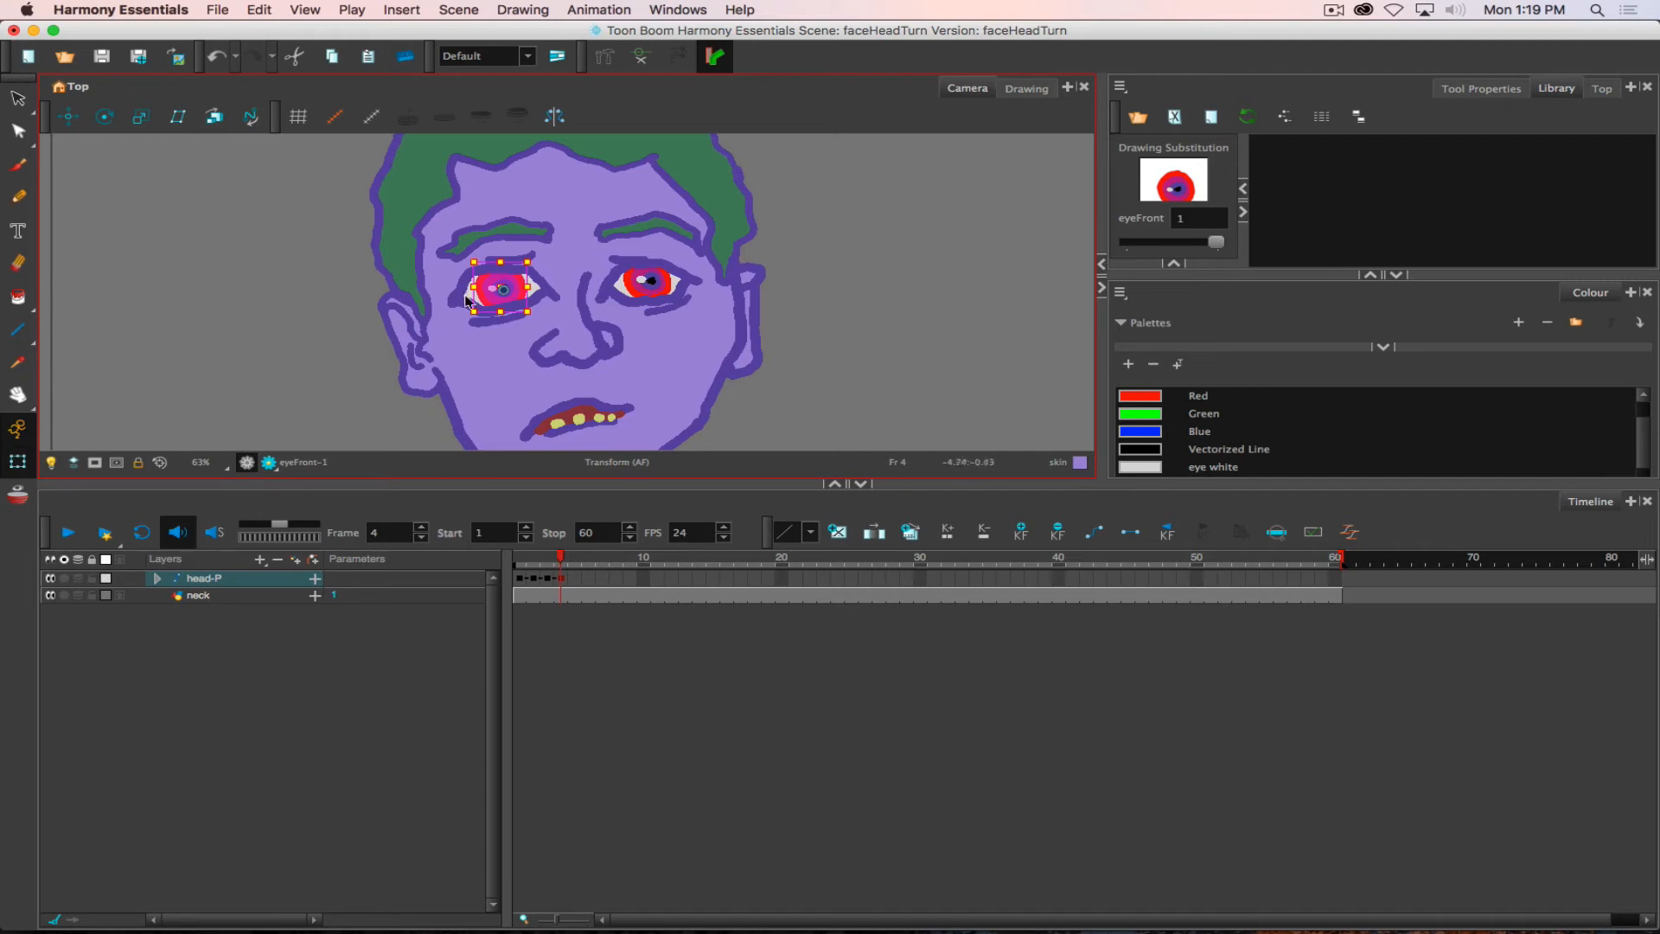
{"action": "left_click_drag", "start_coordinate": [494, 298], "coordinate": [503, 300]}
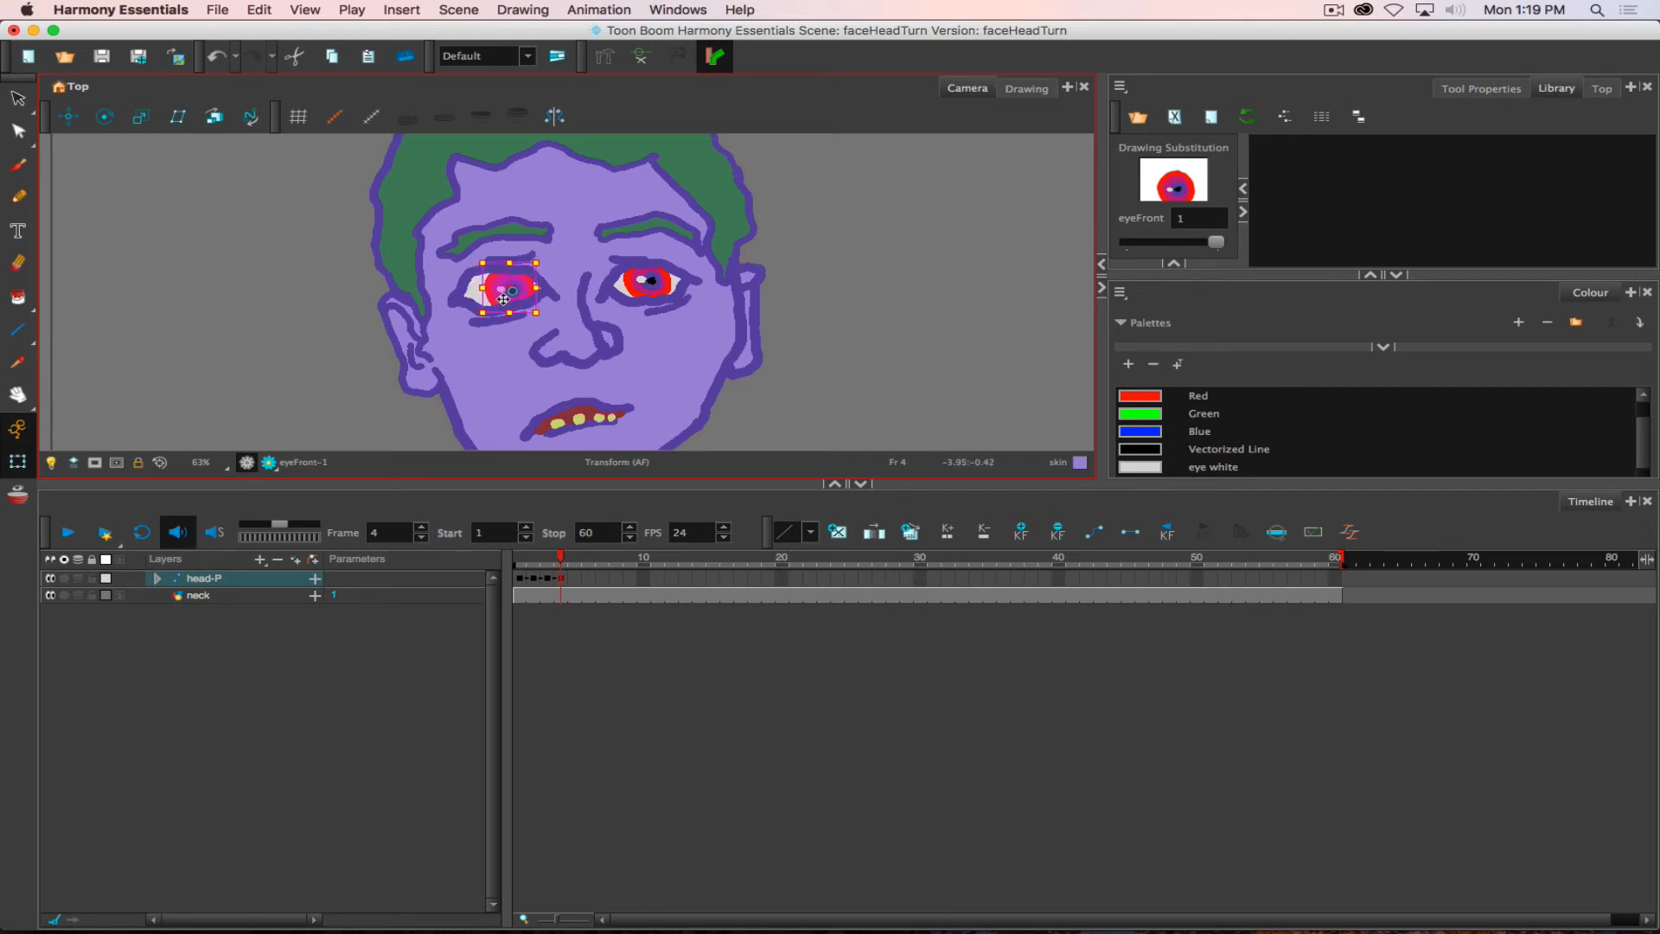
{"action": "left_click", "coordinate": [645, 290]}
{"action": "left_click_drag", "start_coordinate": [641, 290], "coordinate": [652, 291]}
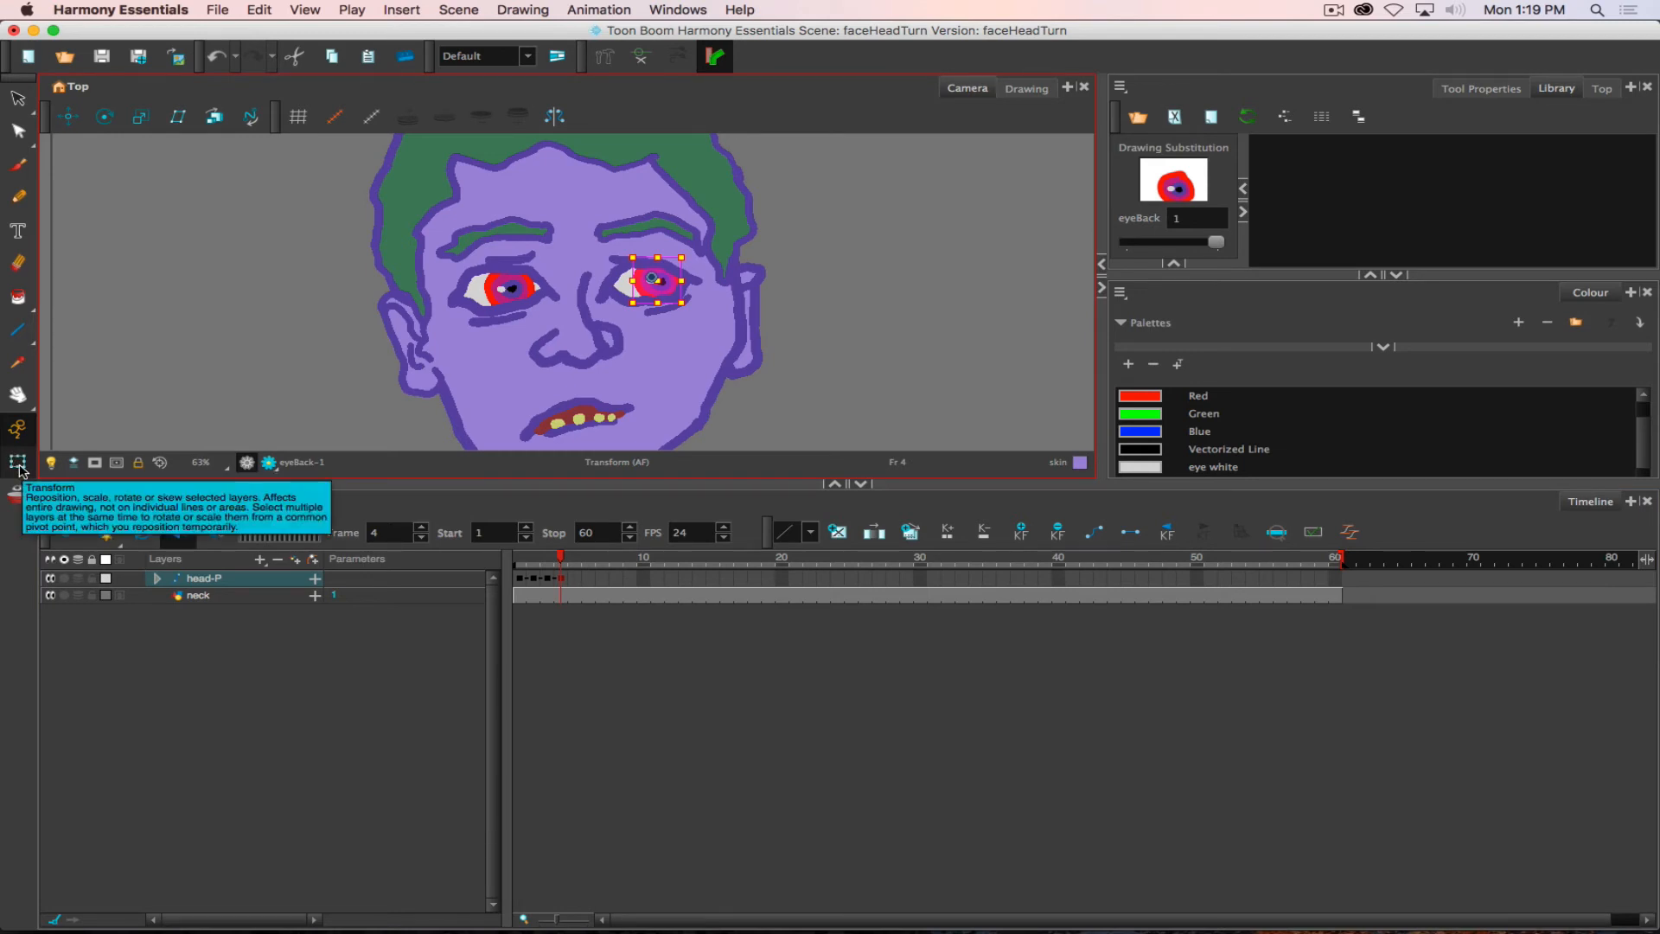
- Try the Transform tool's Peg Selection Mode on the head, switch between the head peg and the eyeBack drawing, and expand head-P
{"action": "left_click", "coordinate": [1482, 91]}
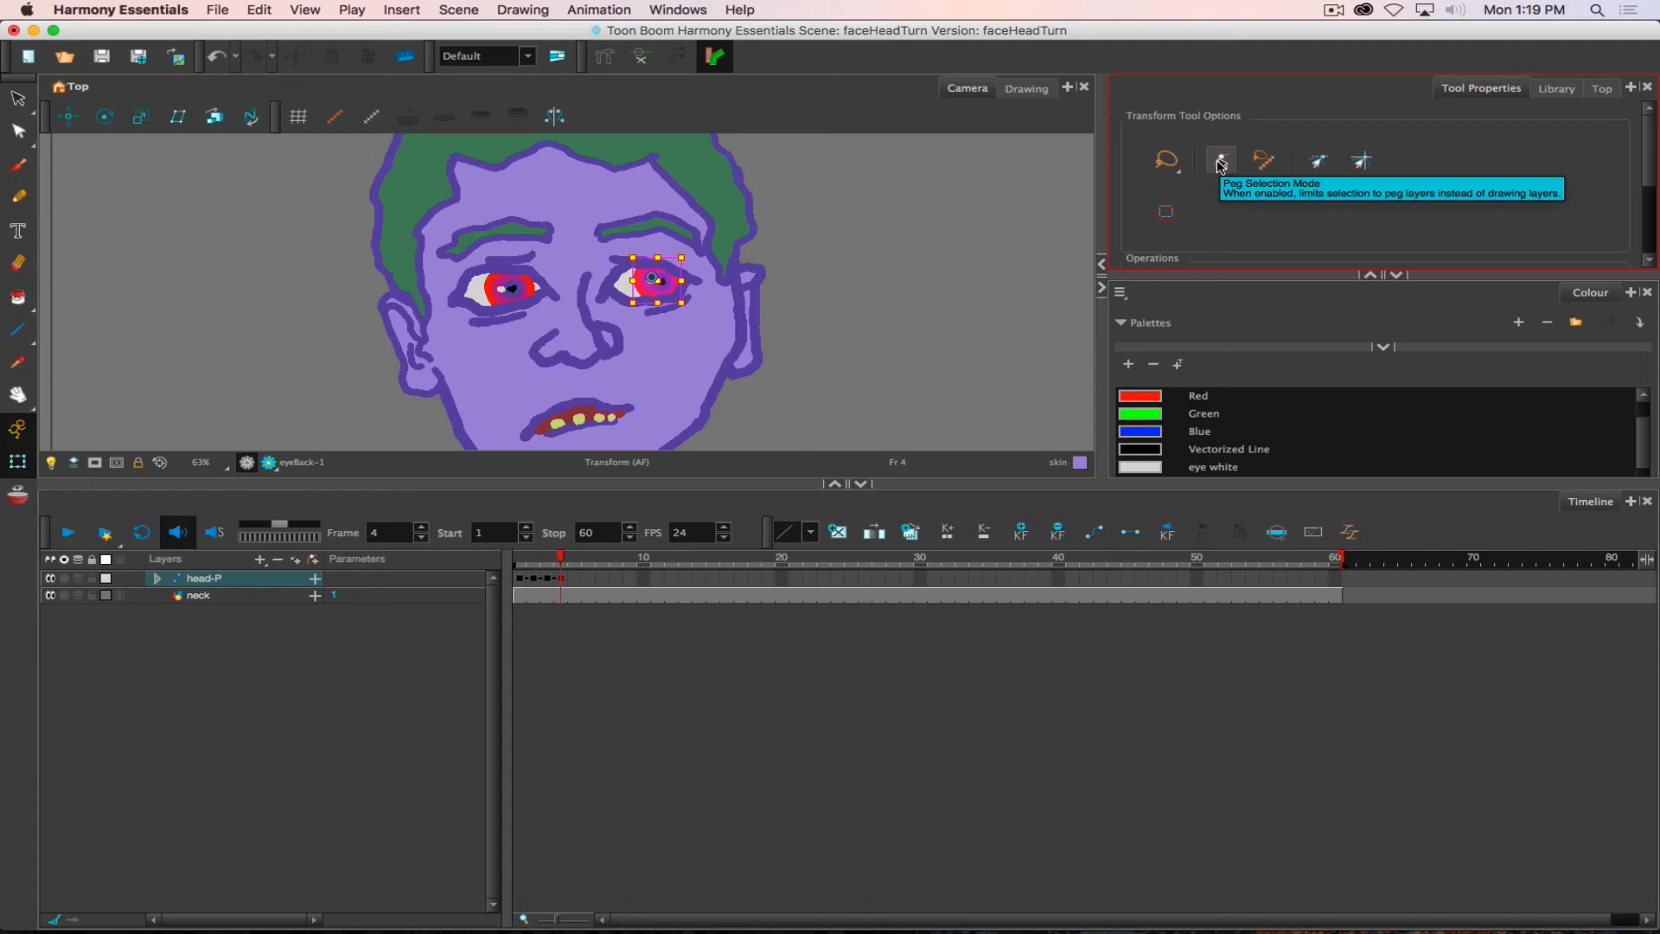
{"action": "left_click", "coordinate": [1220, 163]}
{"action": "left_click", "coordinate": [592, 308]}
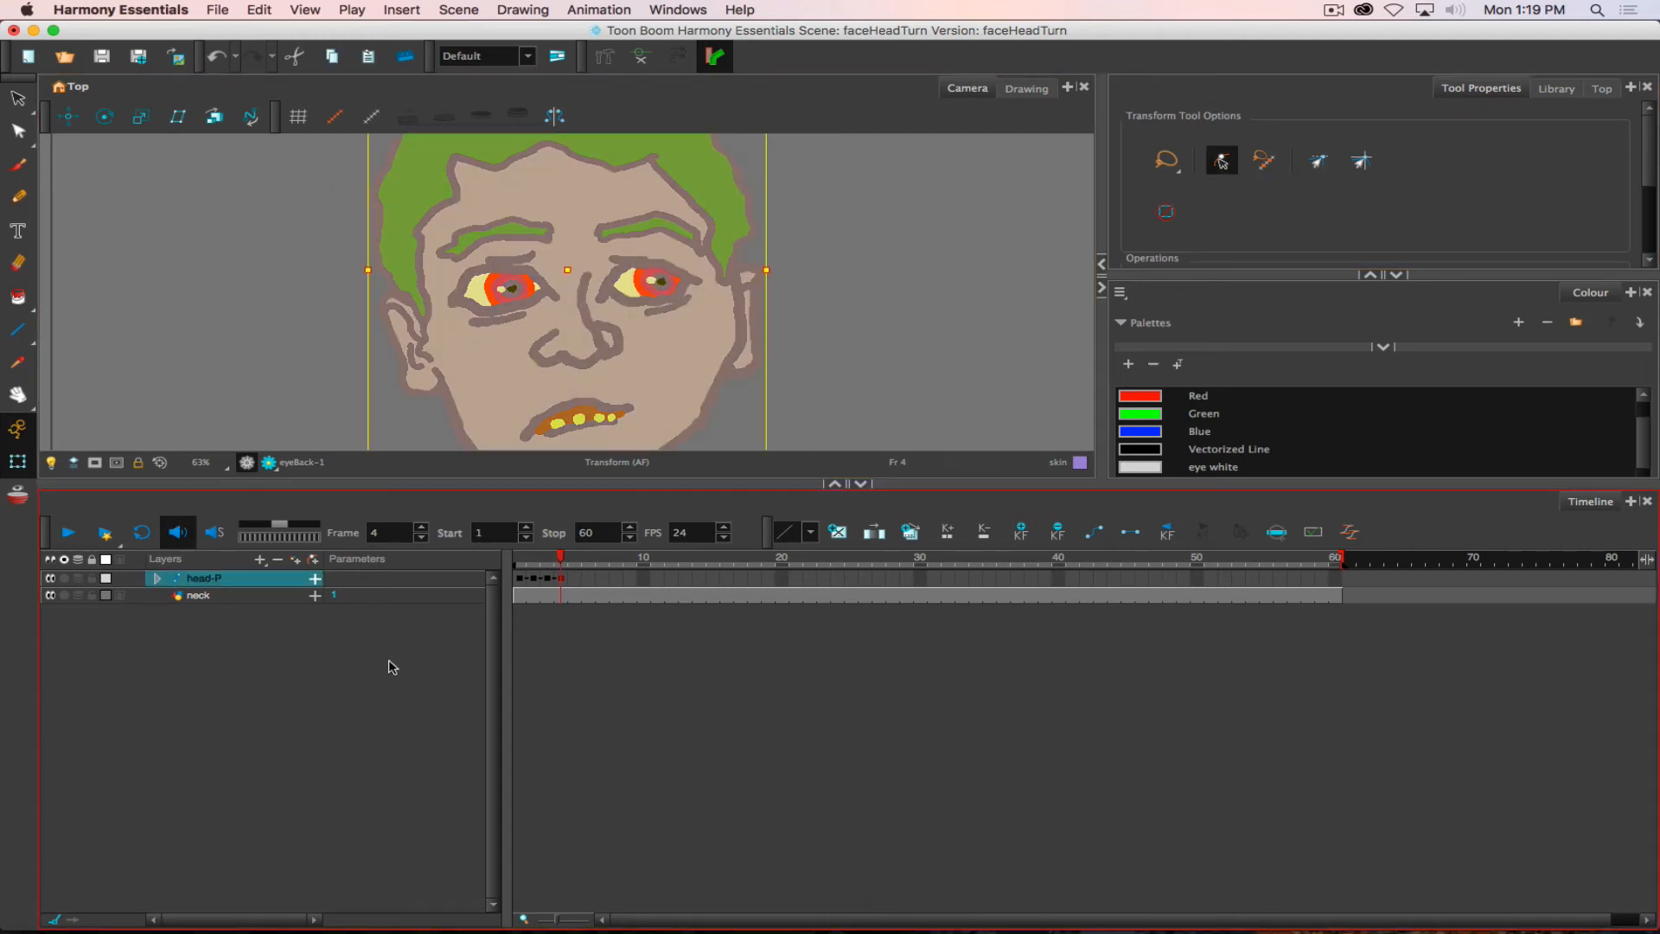
{"action": "key", "text": "shift+b"}
{"action": "key", "text": "shift+b"}
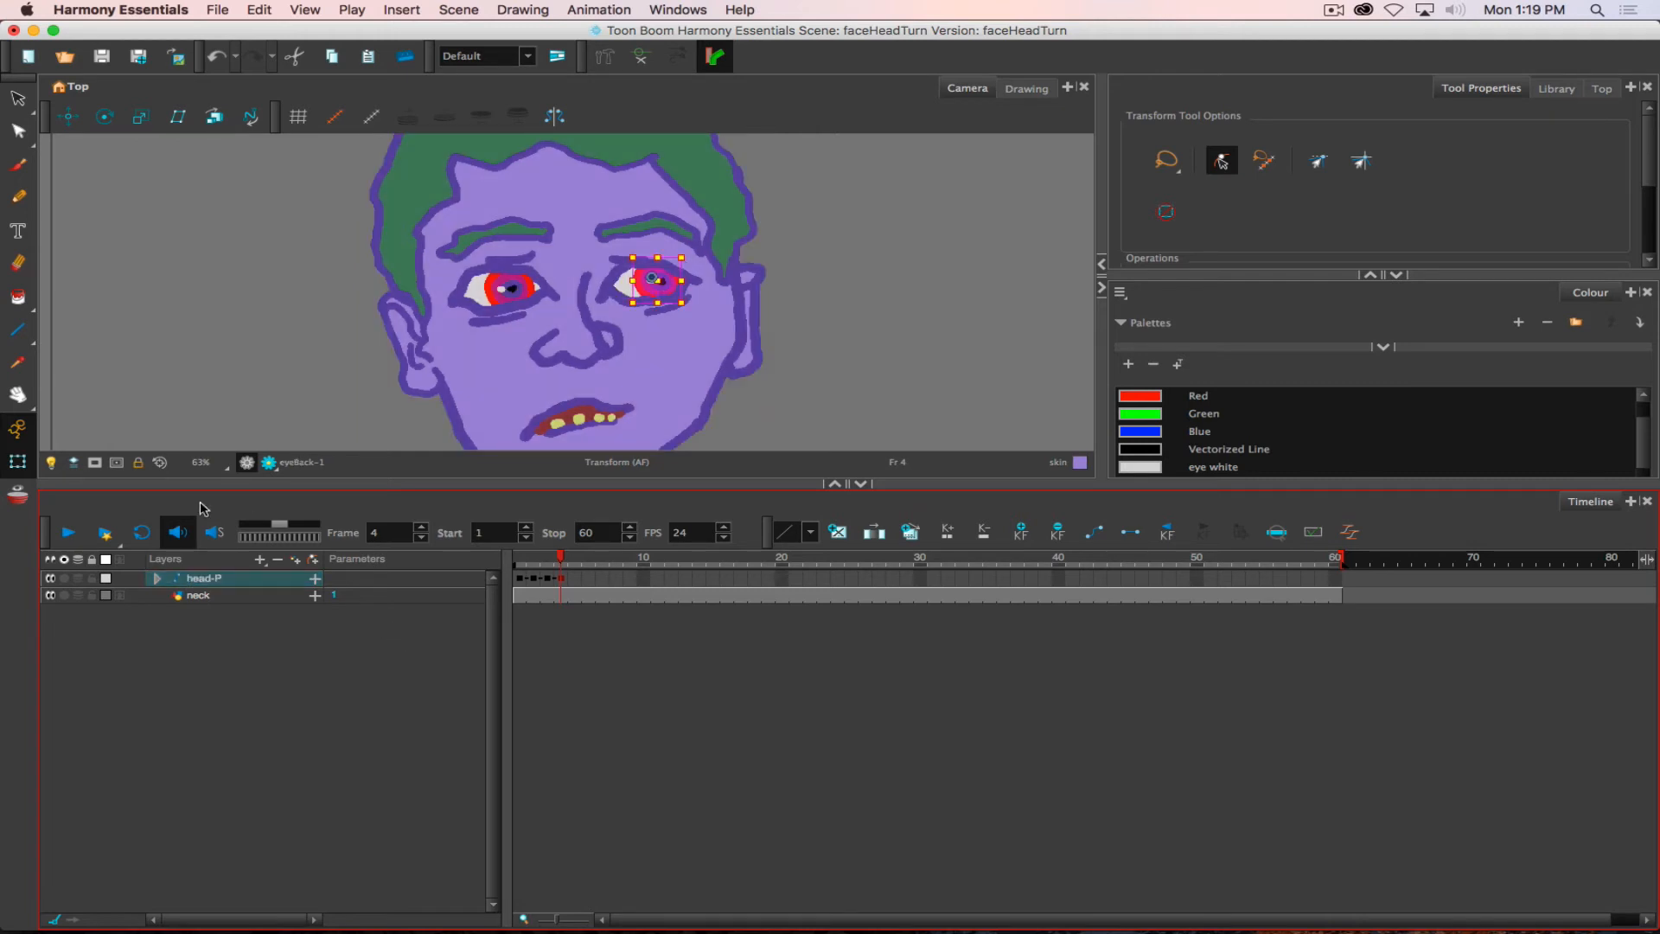
{"action": "left_click", "coordinate": [157, 578]}
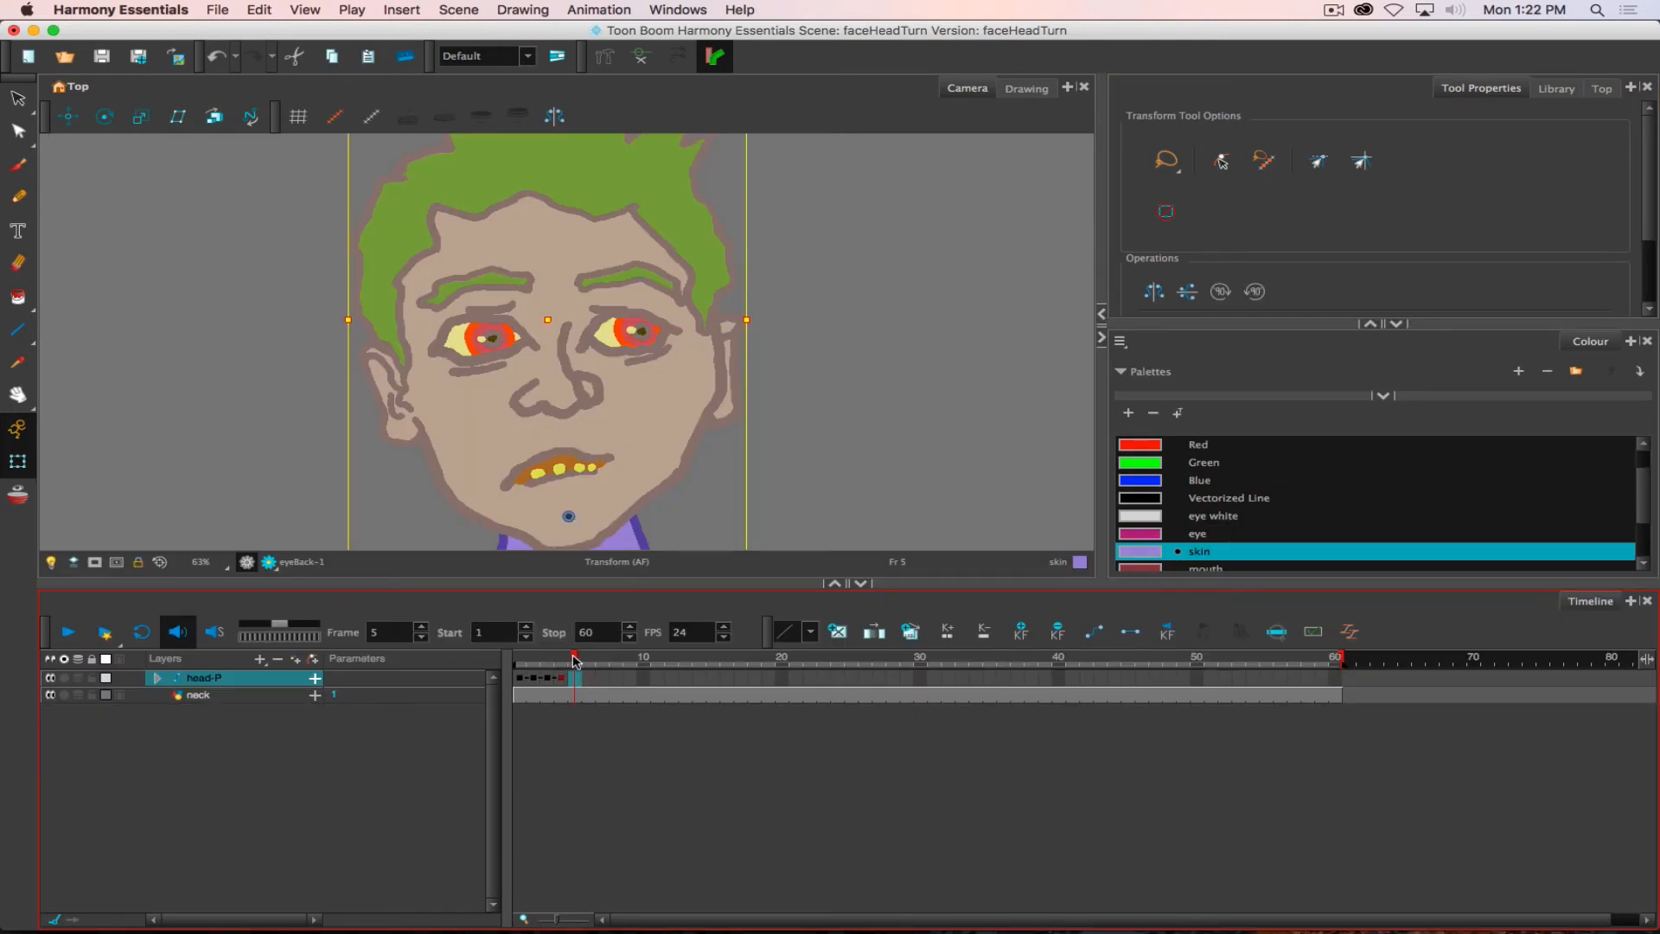
- Keyframe head-P and its child layers at frame 5 and shift the features-P peg slightly right across the face
{"action": "mouse_move", "coordinate": [575, 661]}
{"action": "left_mouse_down"}
{"action": "mouse_move", "coordinate": [533, 662]}
{"action": "mouse_move", "coordinate": [575, 659]}
{"action": "left_mouse_up"}
{"action": "key", "text": "F6"}
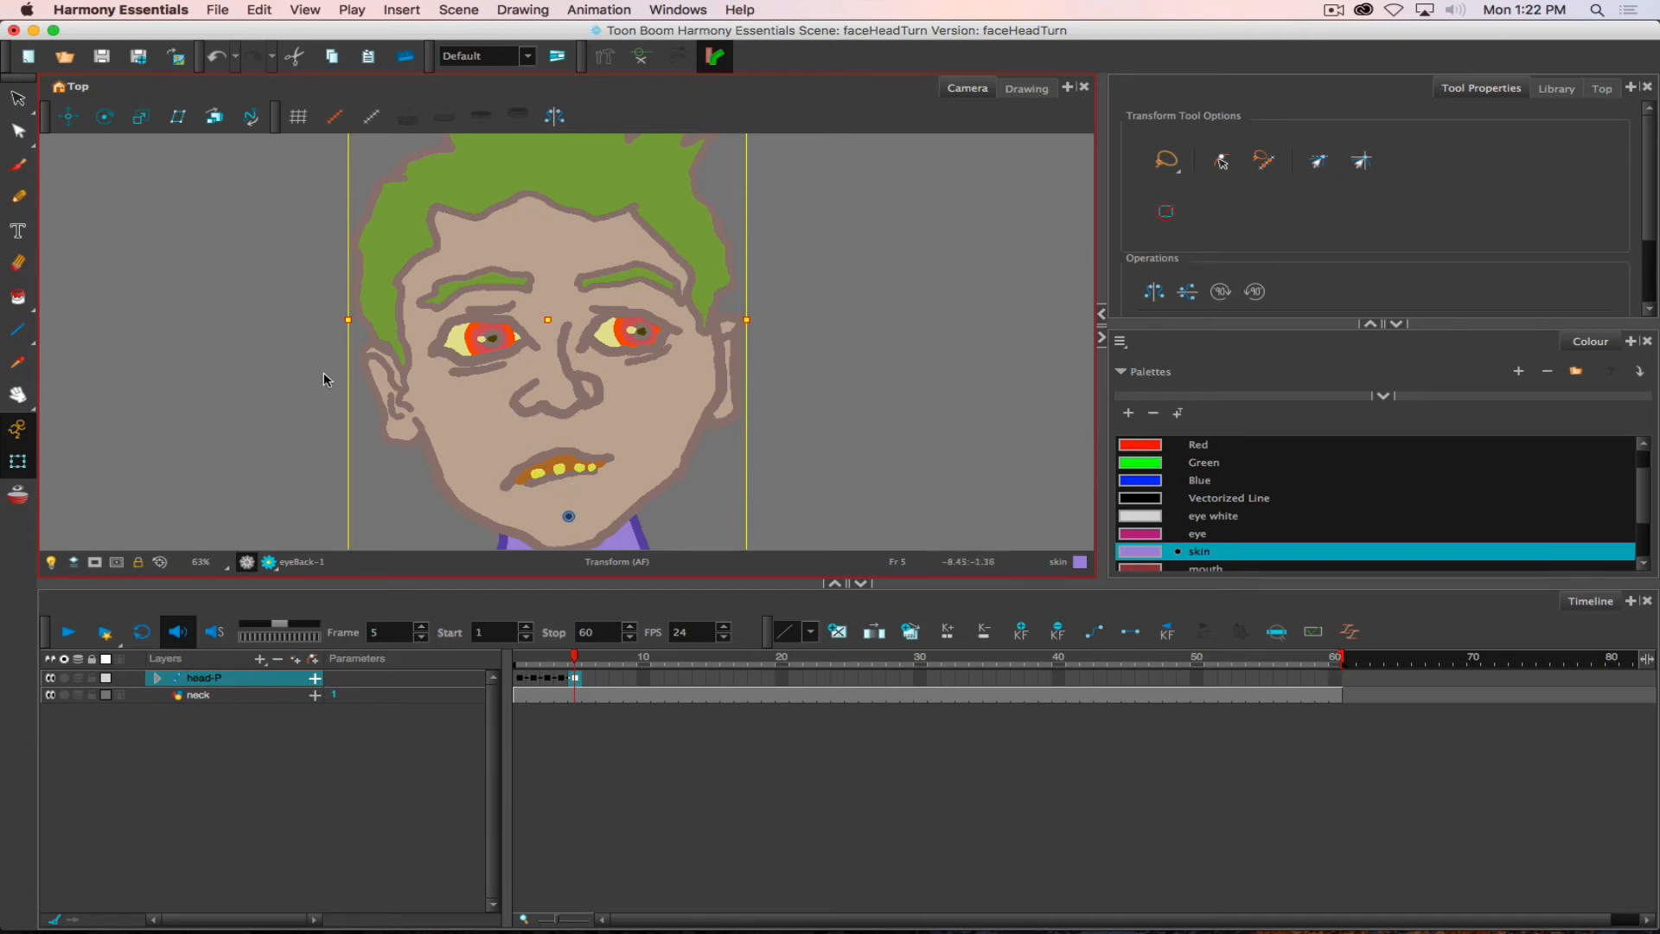
{"action": "left_click", "coordinate": [158, 680]}
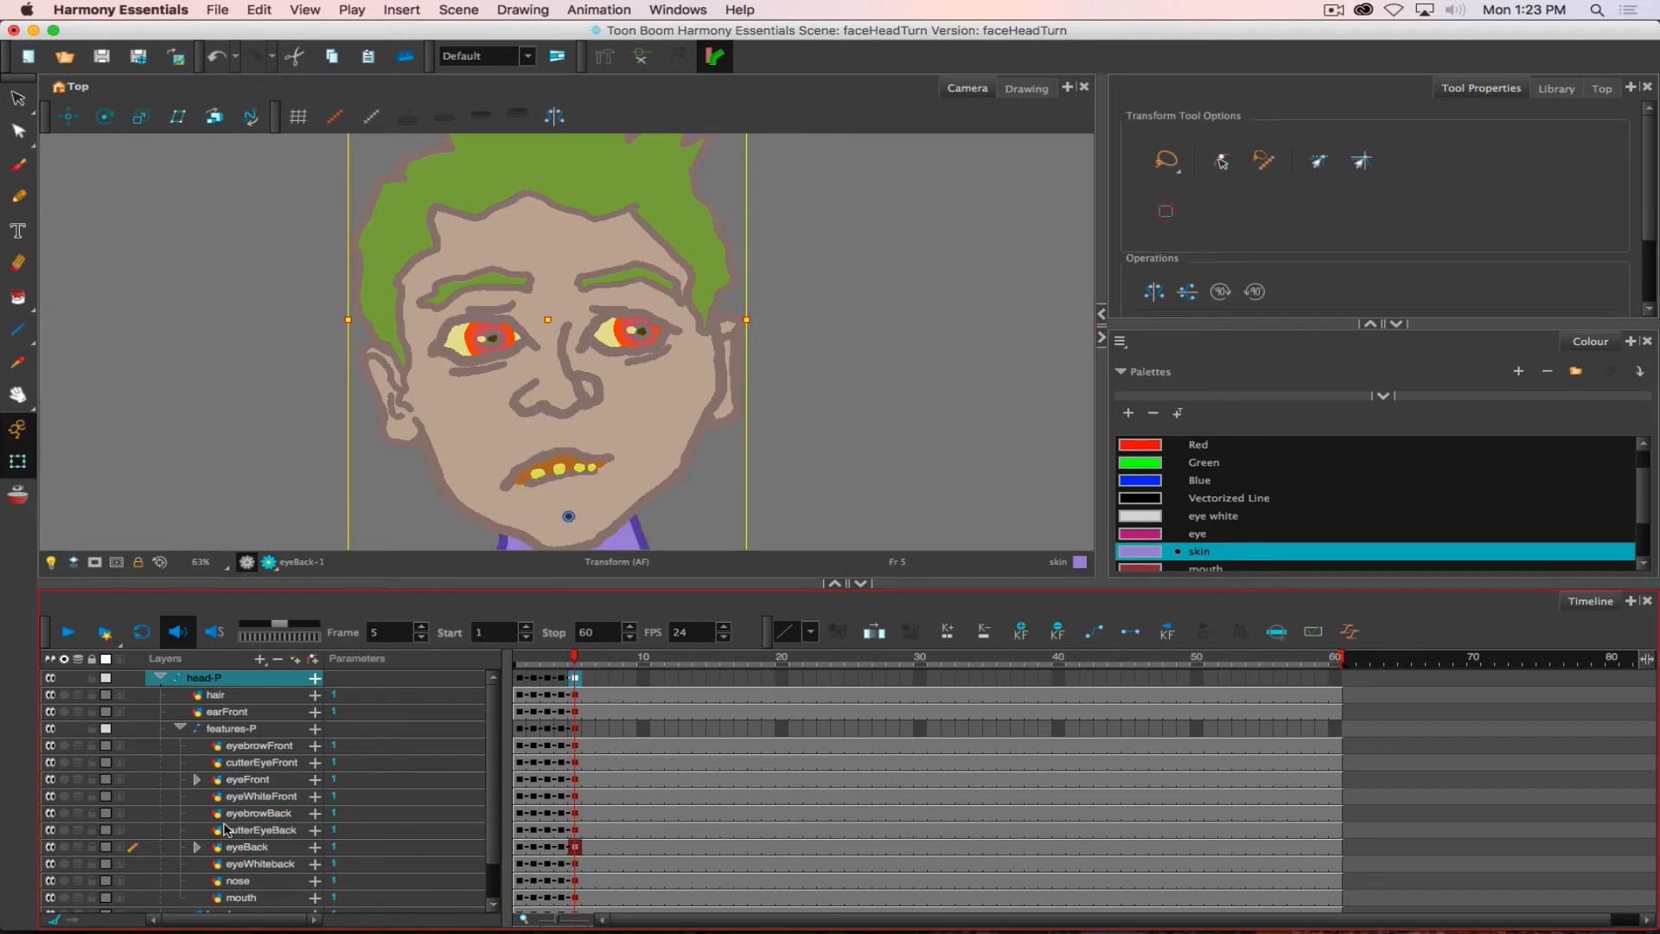
{"action": "left_click", "coordinate": [229, 729]}
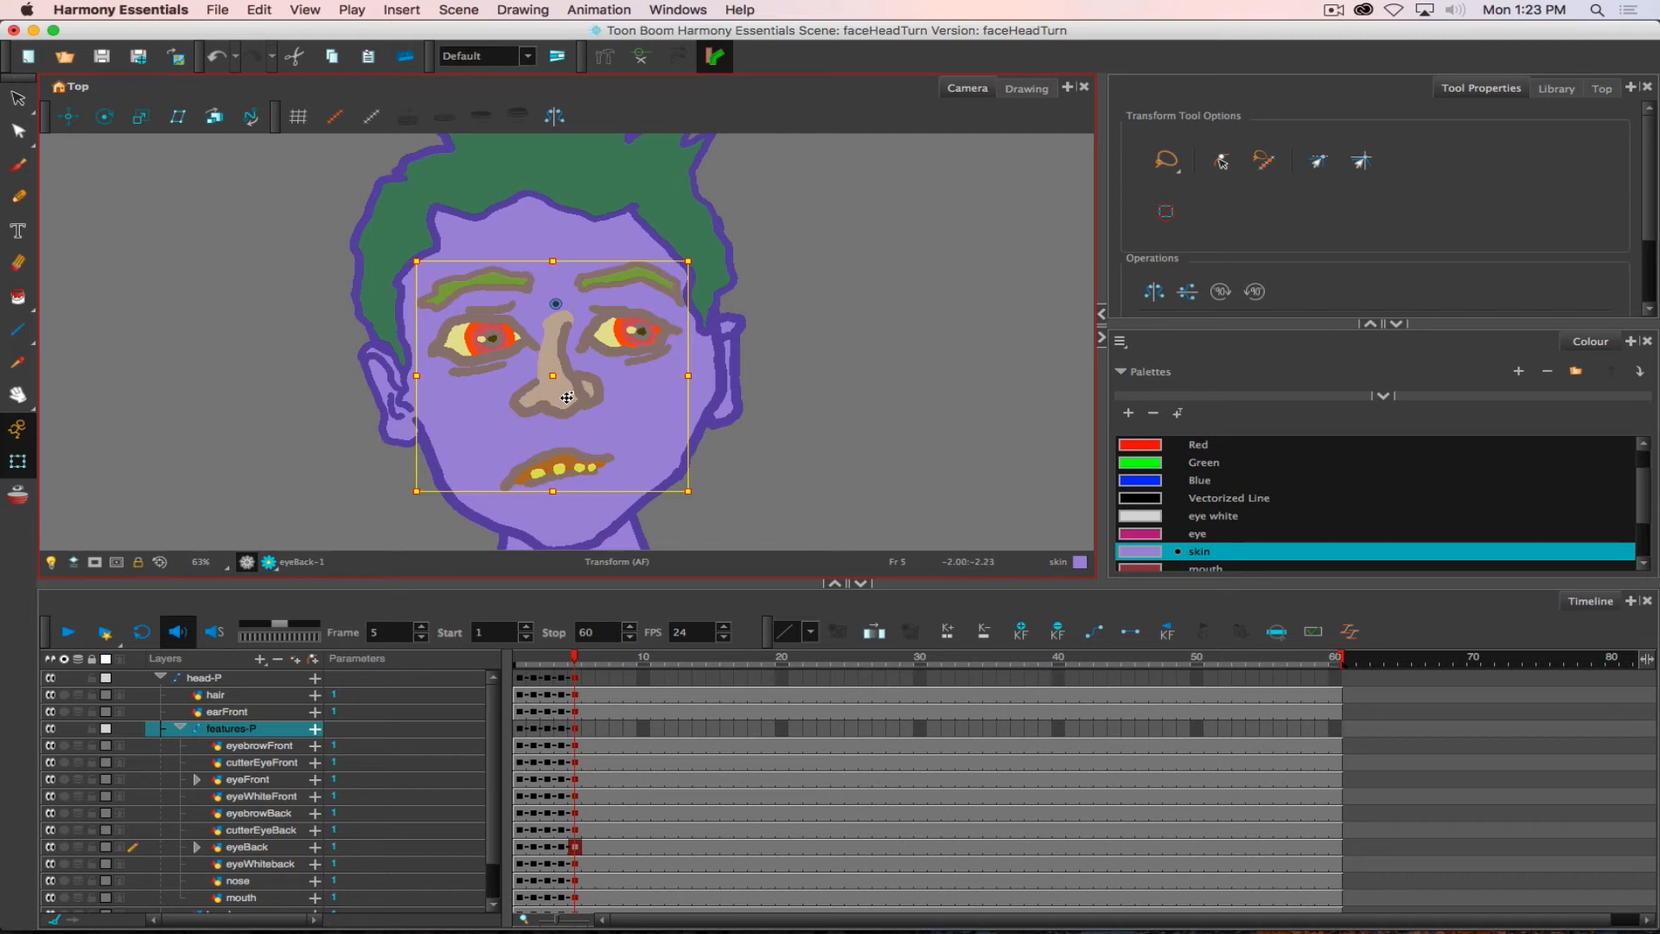
{"action": "left_click_drag", "start_coordinate": [566, 397], "coordinate": [584, 395]}
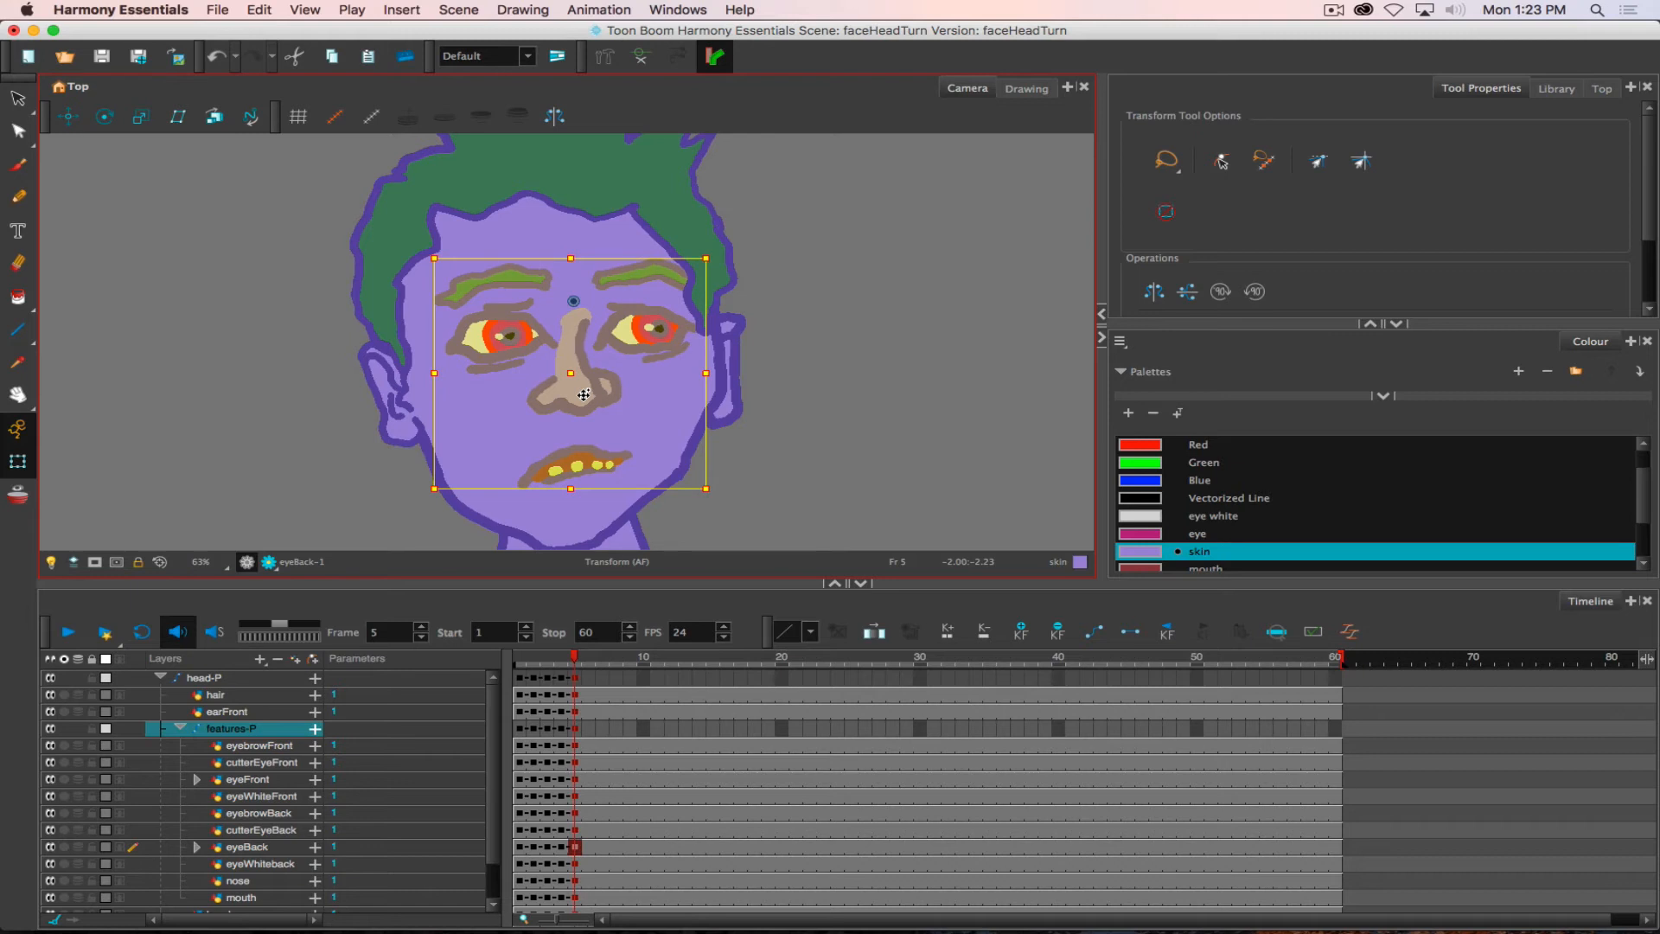
- At frame 5, shift the back ear slightly left and the front ear slightly right with the Transform tool
{"action": "left_click", "coordinate": [733, 364]}
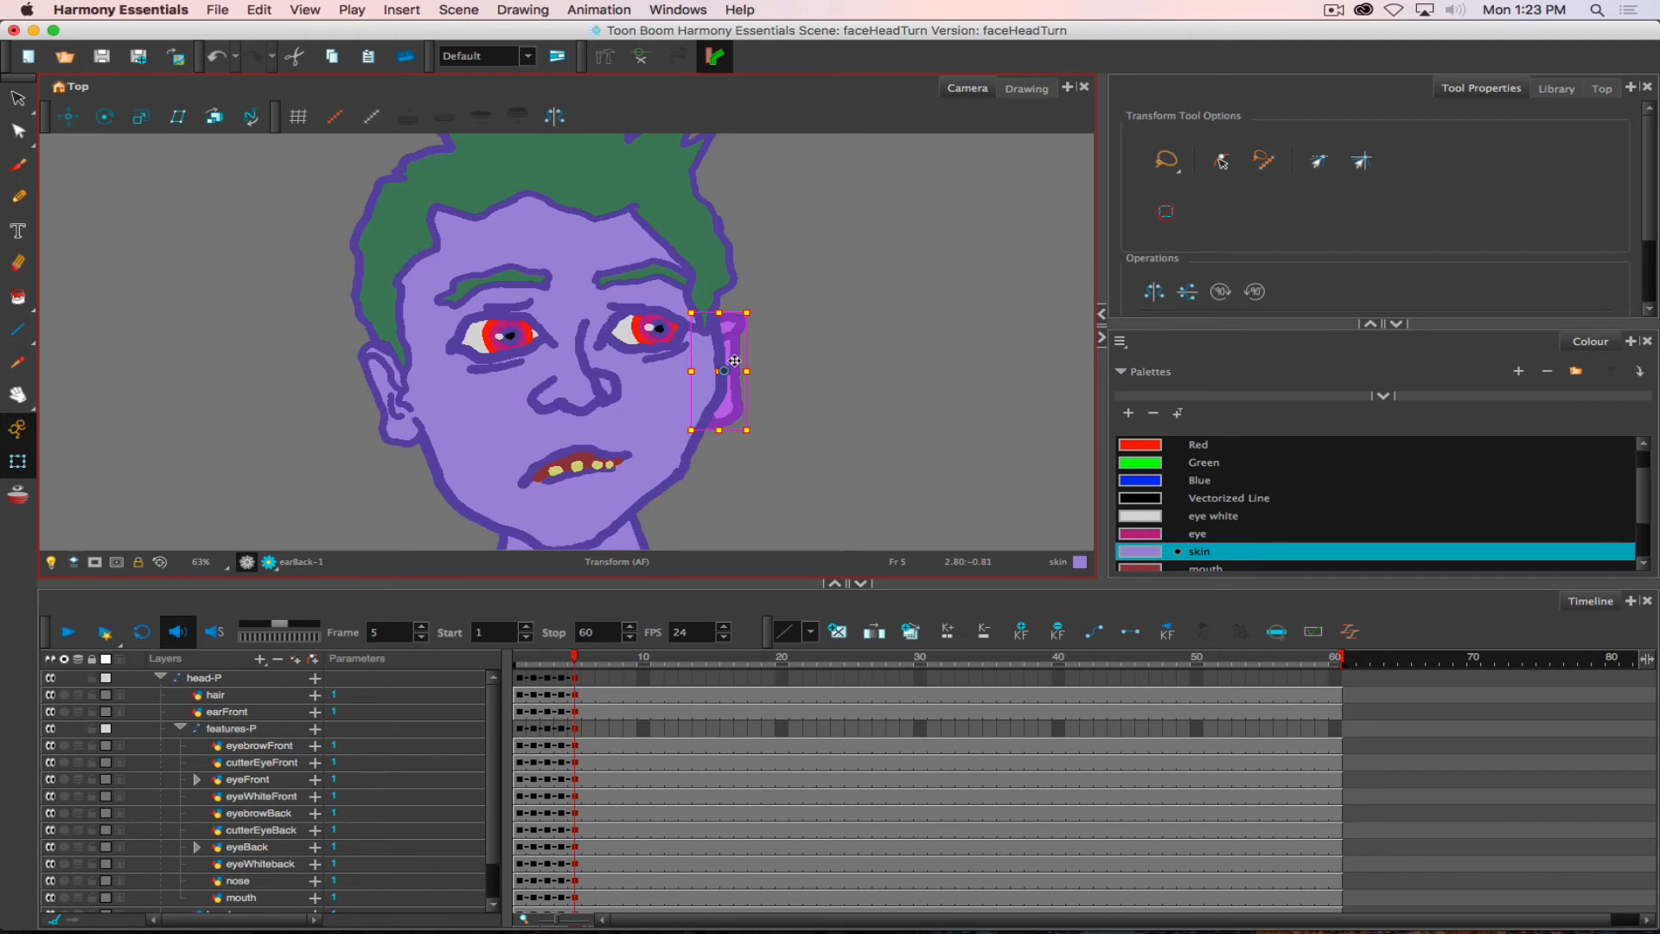
{"action": "left_click_drag", "start_coordinate": [733, 360], "coordinate": [730, 360]}
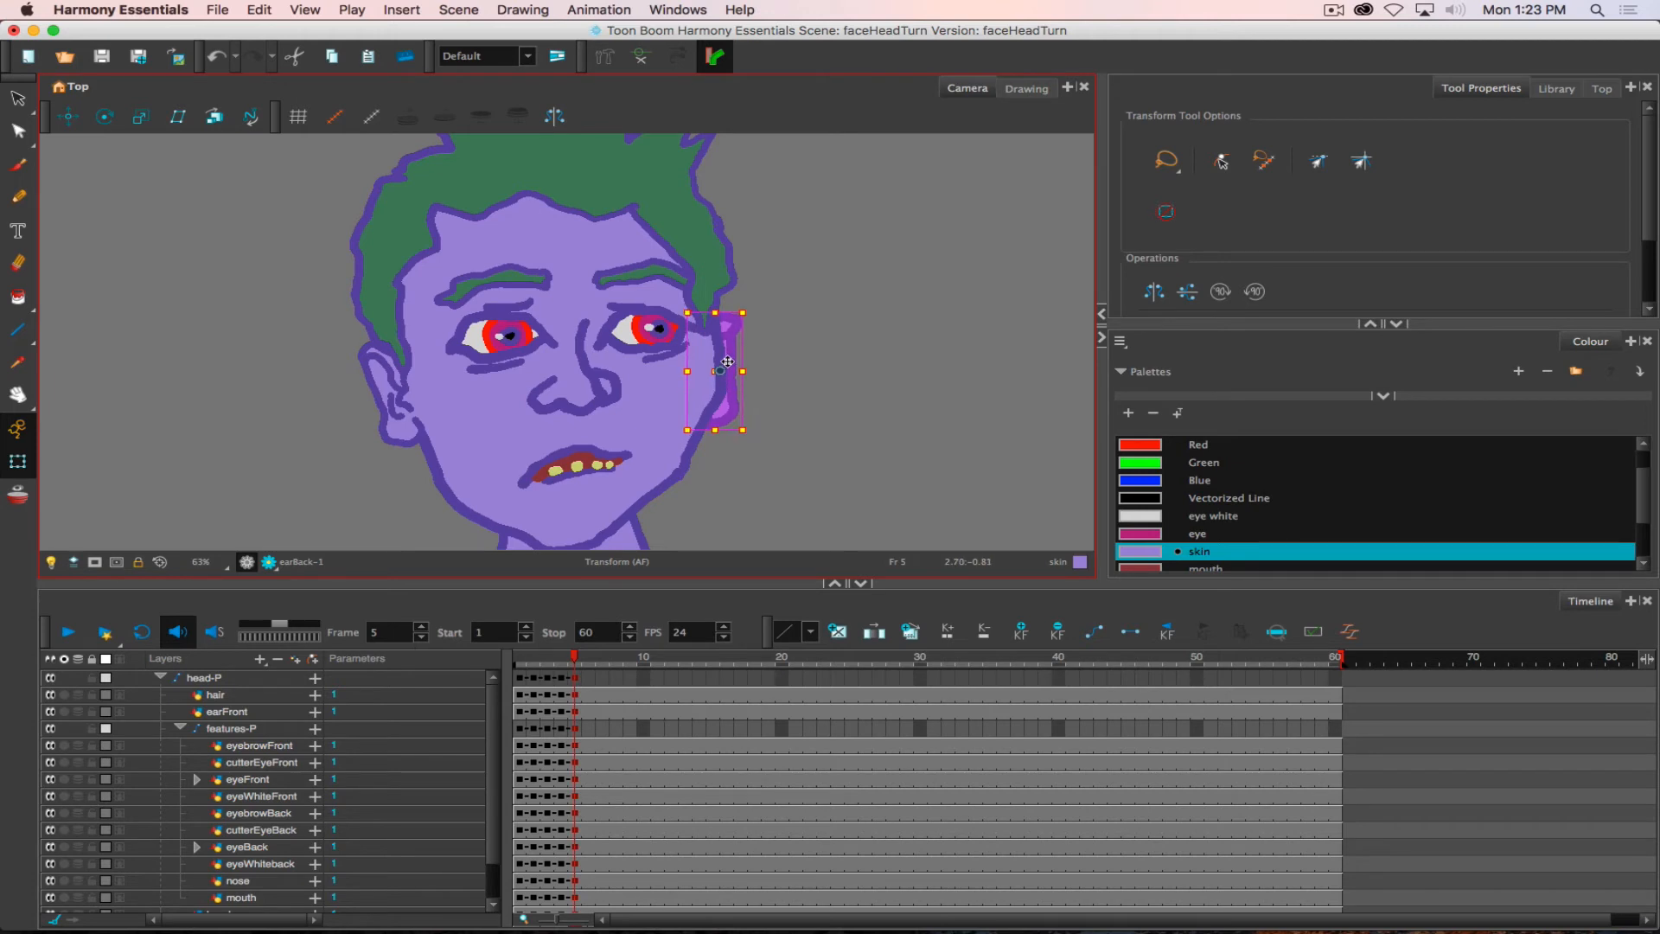
{"action": "left_click", "coordinate": [390, 374]}
{"action": "left_click_drag", "start_coordinate": [391, 366], "coordinate": [398, 366]}
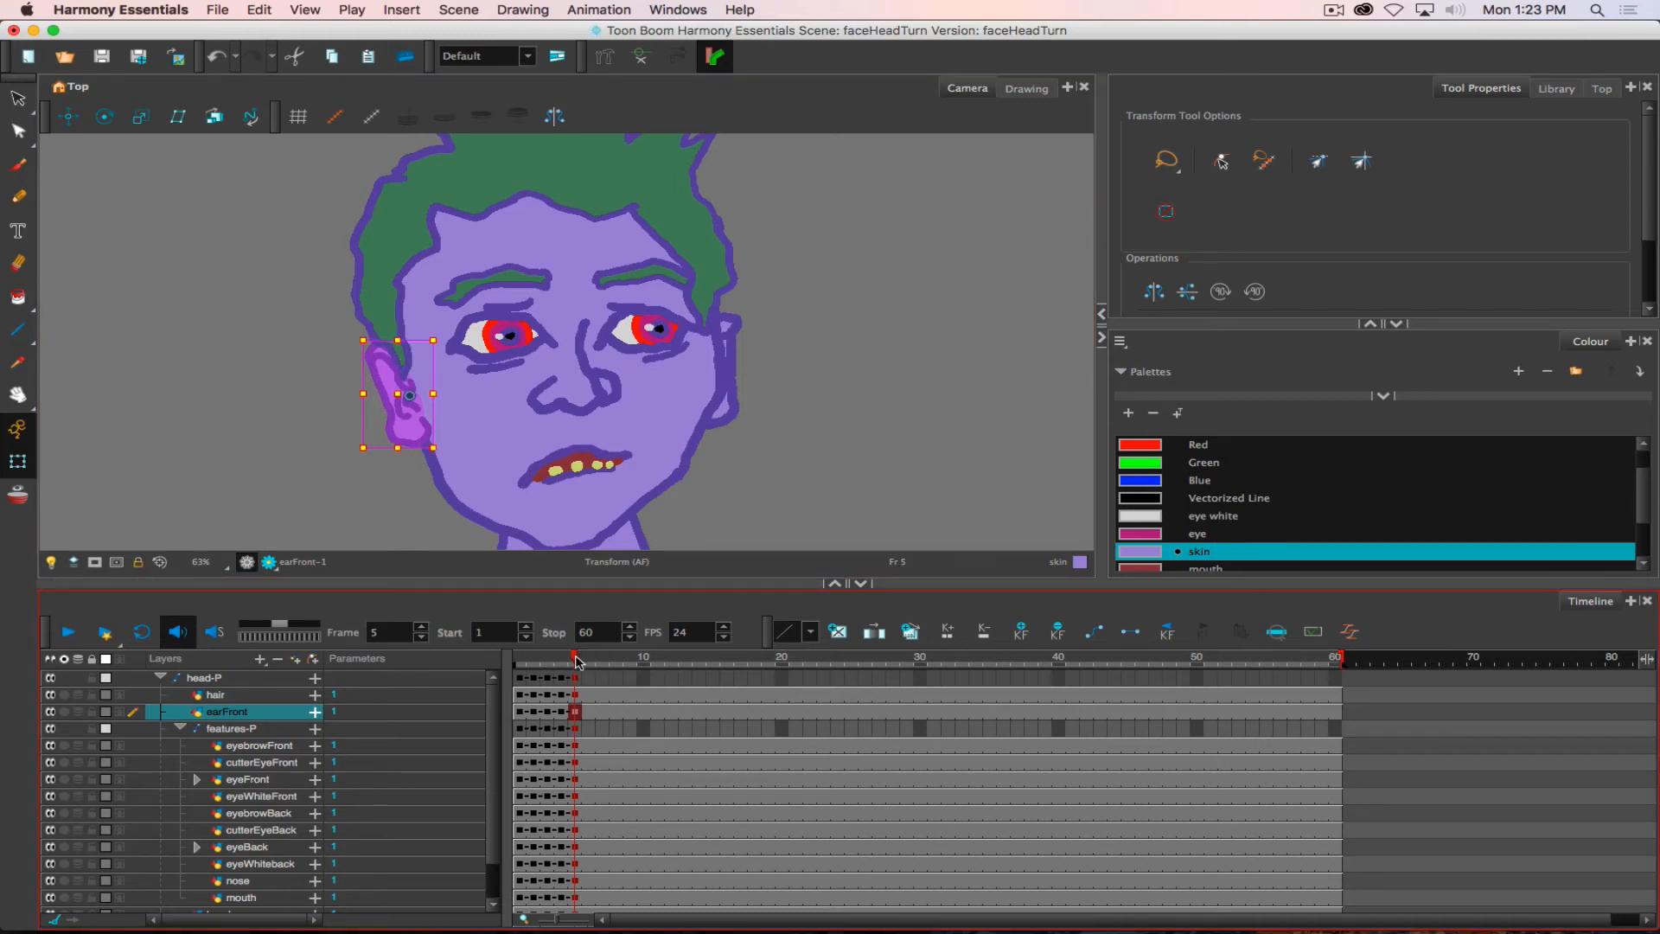
- Flip repeatedly between frames 4 and 5 to examine how the features and ears shift during the head turn
{"action": "key", "text": "comma"}
{"action": "key", "text": "period"}
{"action": "key", "text": "comma"}
{"action": "key", "text": "period"}
{"action": "key", "text": "comma"}
{"action": "key", "text": "period"}
{"action": "key", "text": "comma"}
{"action": "key", "text": "period"}
{"action": "key", "text": "comma"}
{"action": "key", "text": "period"}
{"action": "key", "text": "comma"}
{"action": "key", "text": "period"}
{"action": "key", "text": "comma"}
{"action": "key", "text": "period"}
{"action": "key", "text": "comma"}
{"action": "key", "text": "period"}
{"action": "key", "text": "comma"}
{"action": "key", "text": "period"}
{"action": "key", "text": "comma"}
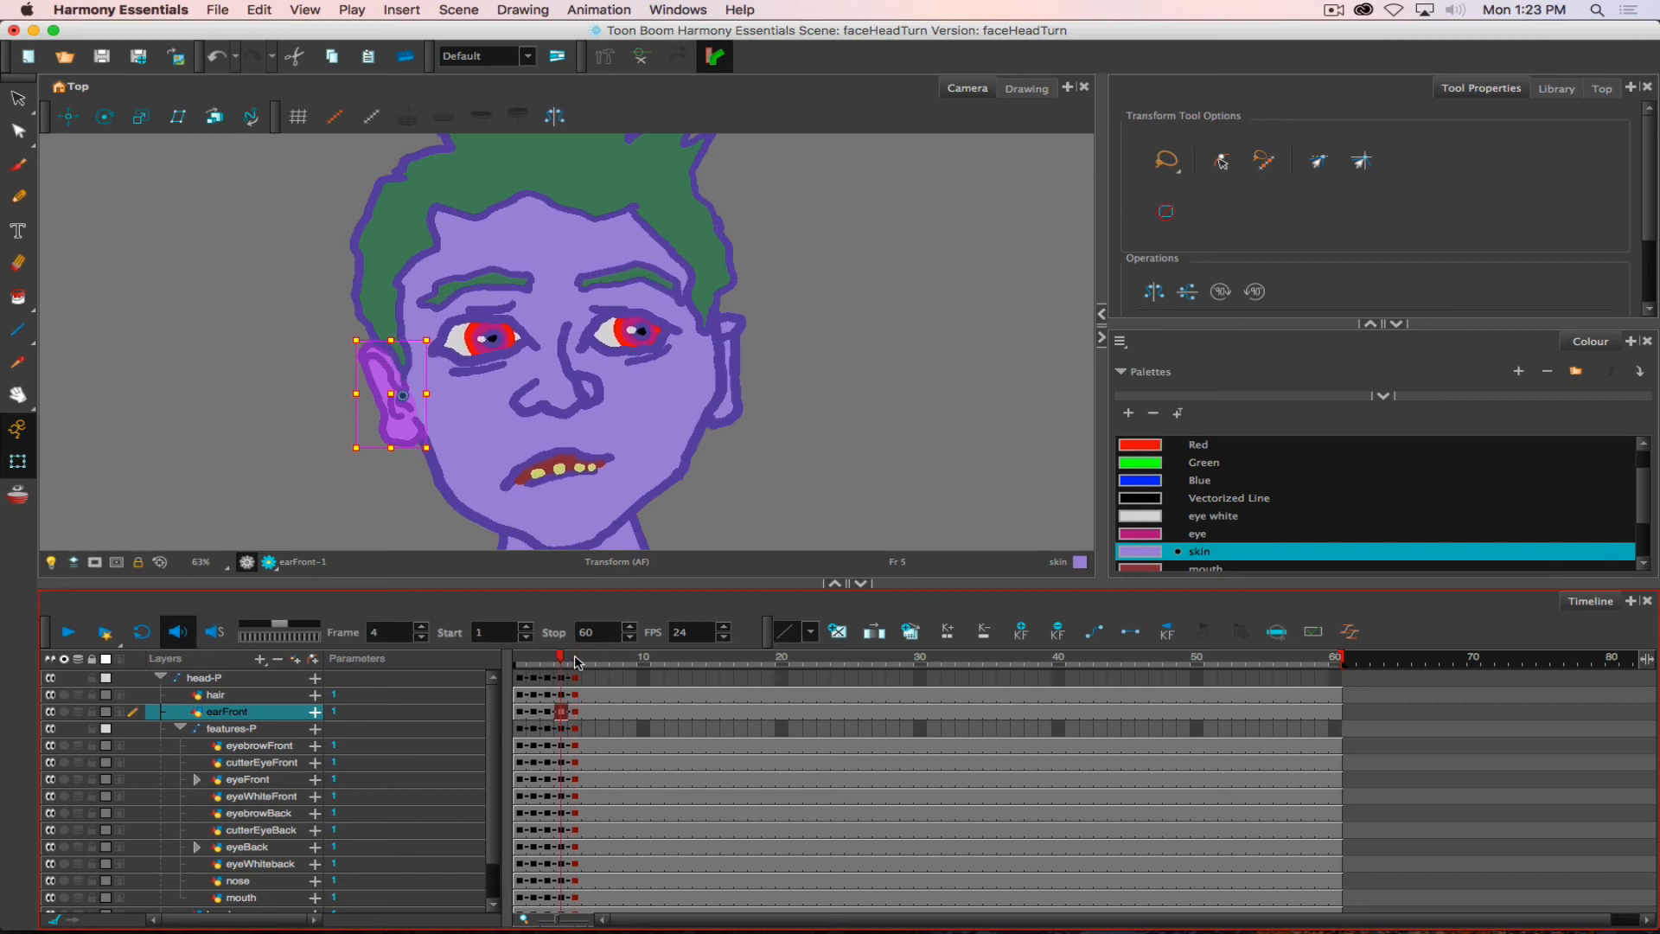
{"action": "key", "text": "period"}
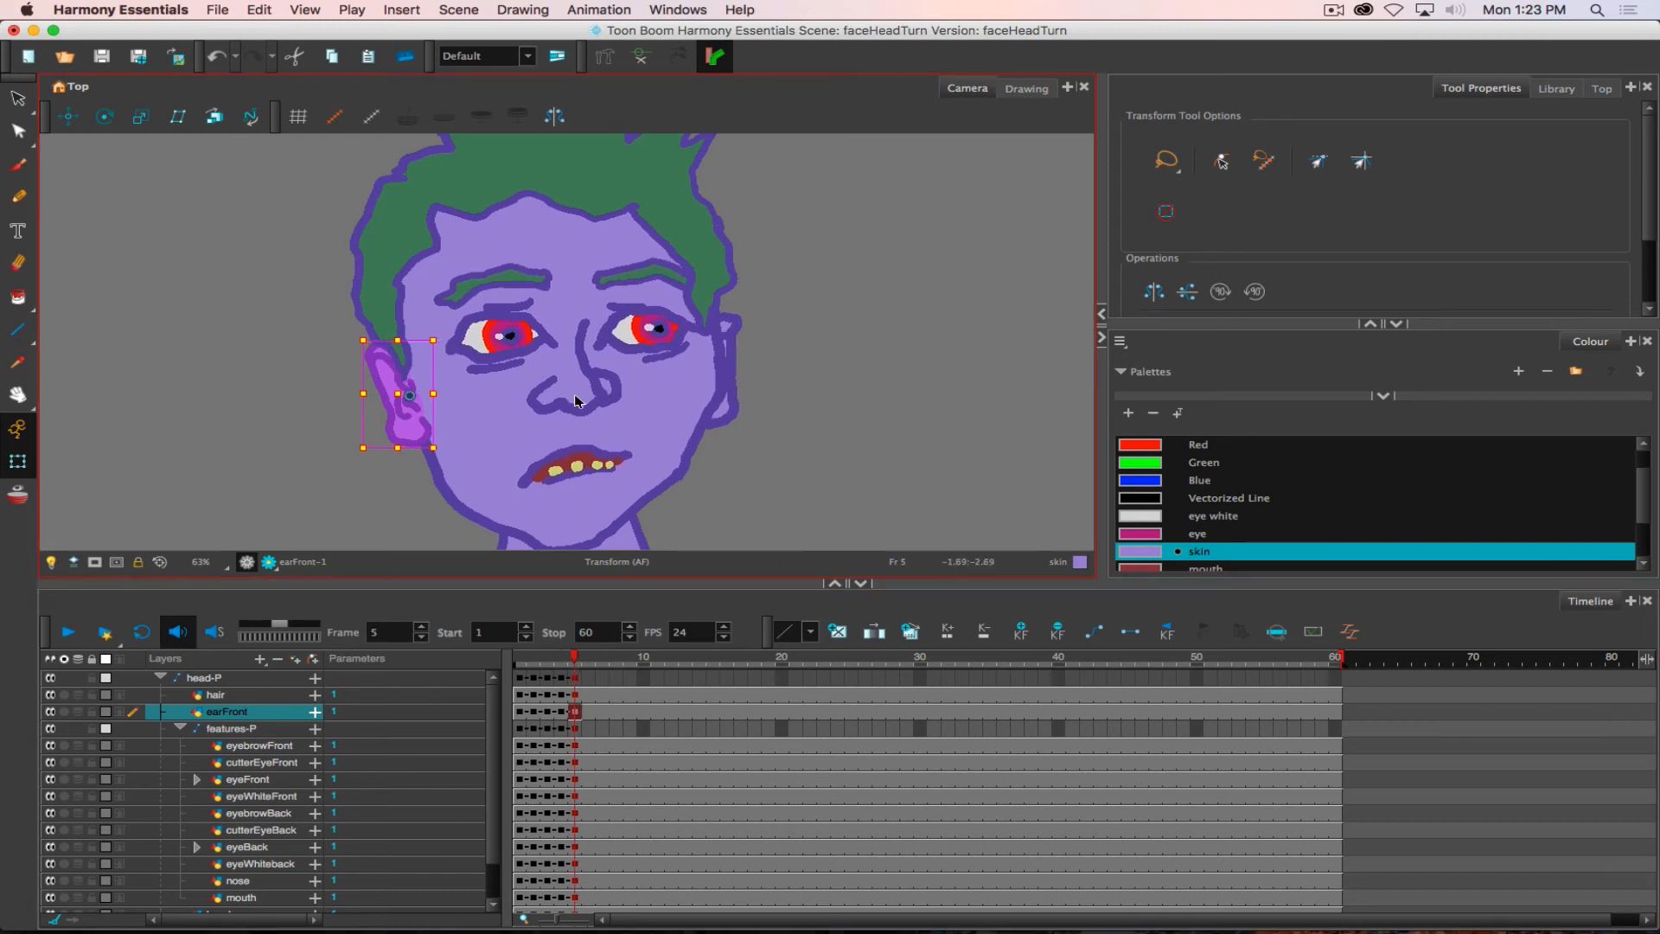
{"action": "key", "text": "comma"}
{"action": "key", "text": "period"}
{"action": "key", "text": "comma"}
{"action": "key", "text": "period"}
{"action": "key", "text": "period"}
{"action": "key", "text": "comma"}
{"action": "key", "text": "period"}
{"action": "key", "text": "period"}
{"action": "key", "text": "comma"}
{"action": "key", "text": "comma"}
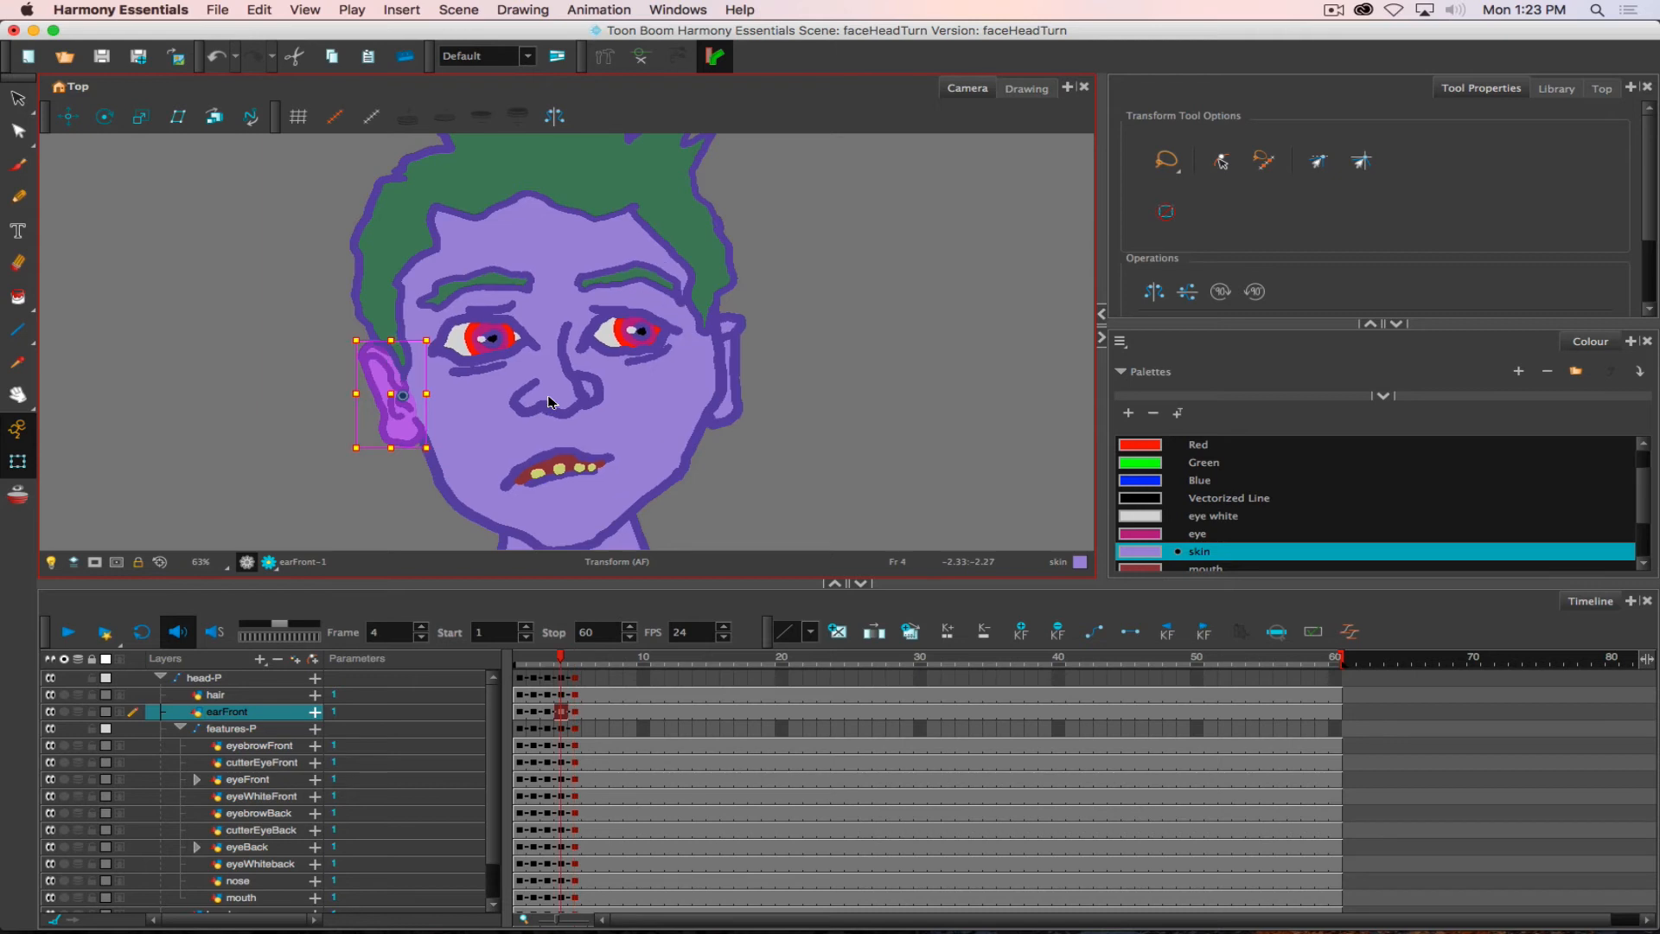
{"action": "key", "text": "comma"}
{"action": "key", "text": "period"}
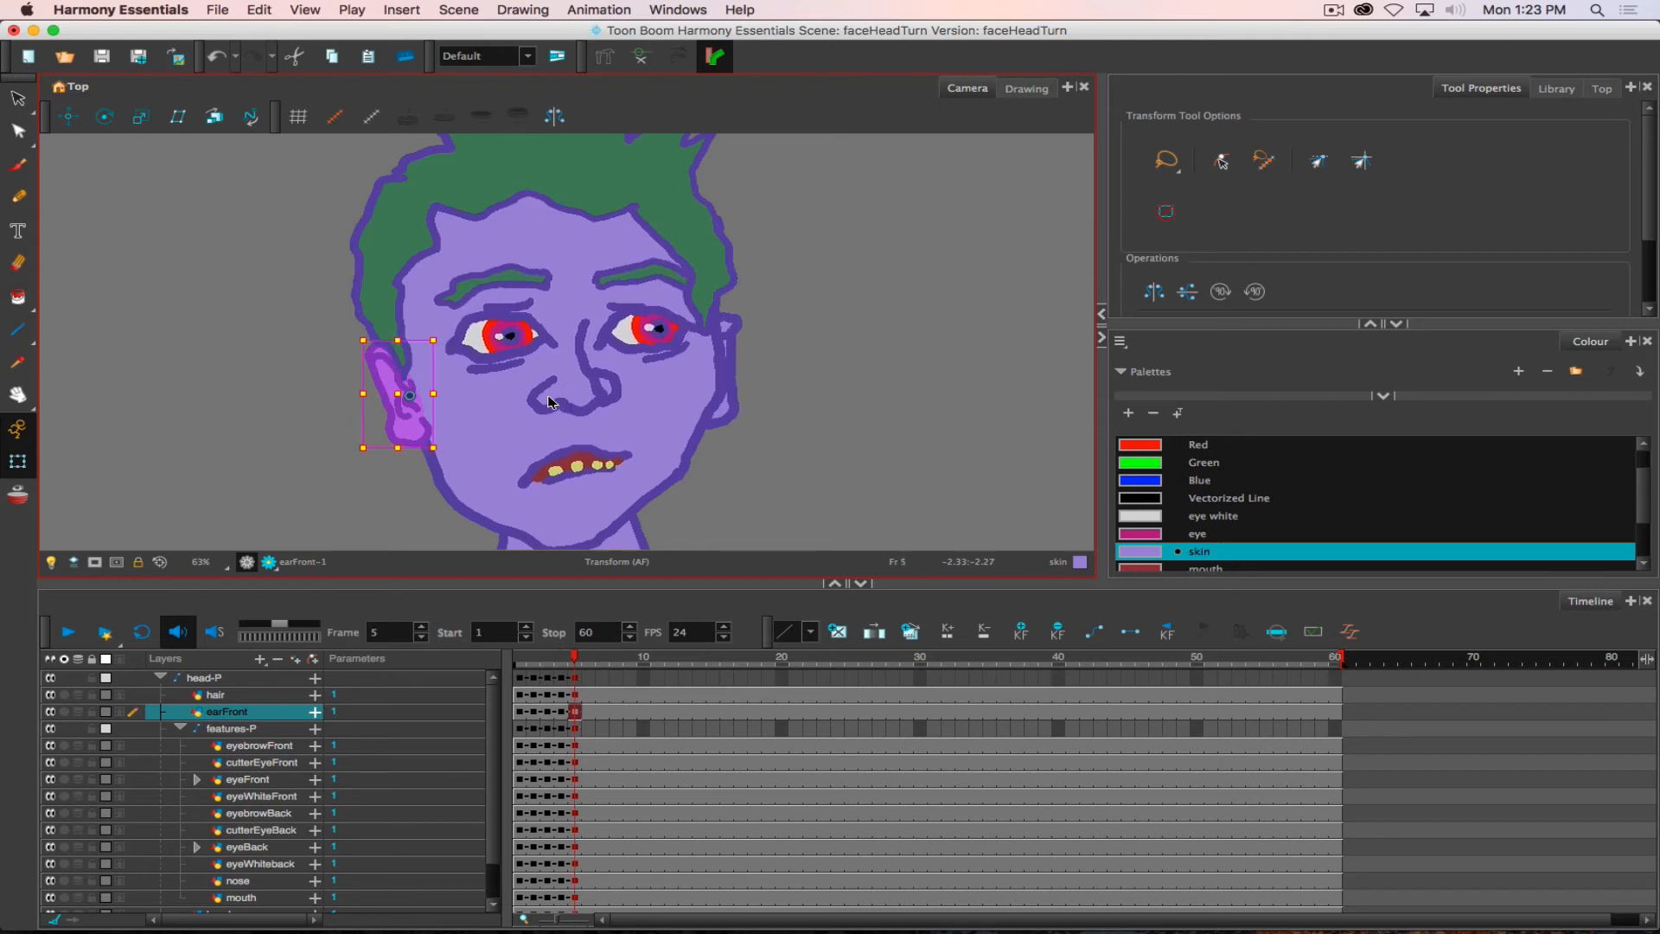
{"action": "key", "text": "comma"}
{"action": "key", "text": "period"}
{"action": "key", "text": "comma"}
{"action": "key", "text": "period"}
{"action": "key", "text": "comma"}
{"action": "key", "text": "period"}
{"action": "key", "text": "comma"}
{"action": "key", "text": "period"}
{"action": "key", "text": "comma"}
{"action": "key", "text": "period"}
{"action": "key", "text": "comma"}
{"action": "key", "text": "period"}
{"action": "key", "text": "comma"}
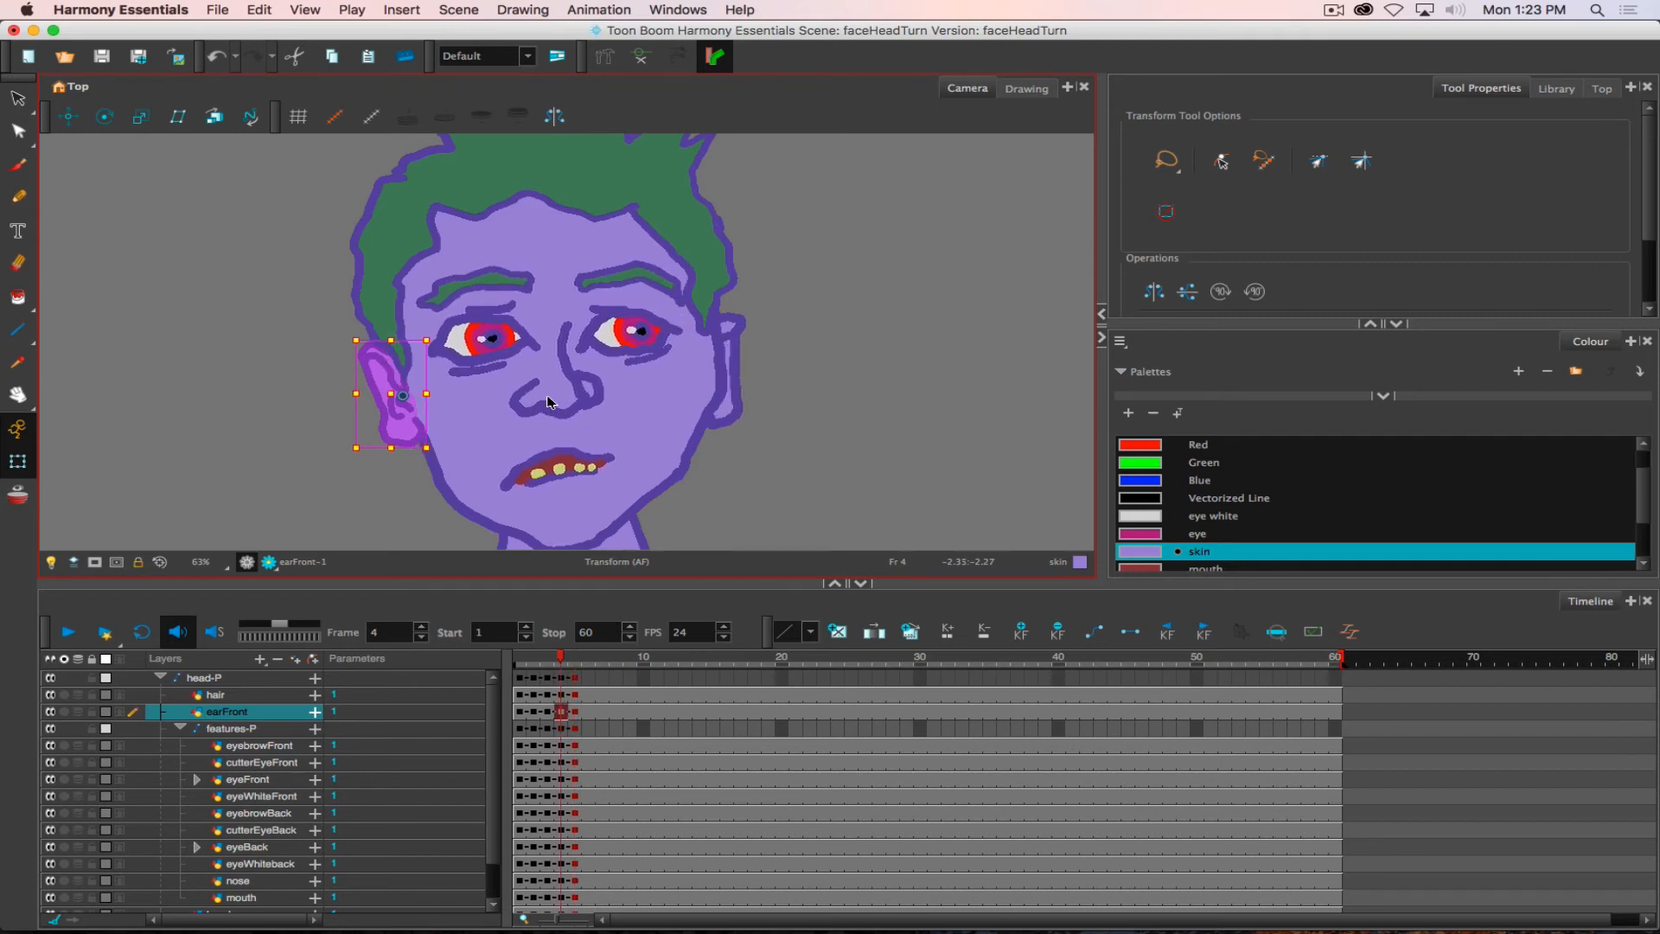
{"action": "key", "text": "period"}
{"action": "key", "text": "comma"}
{"action": "key", "text": "period"}
{"action": "key", "text": "comma"}
{"action": "key", "text": "period"}
{"action": "key", "text": "comma"}
{"action": "key", "text": "period"}
{"action": "key", "text": "comma"}
{"action": "key", "text": "period"}
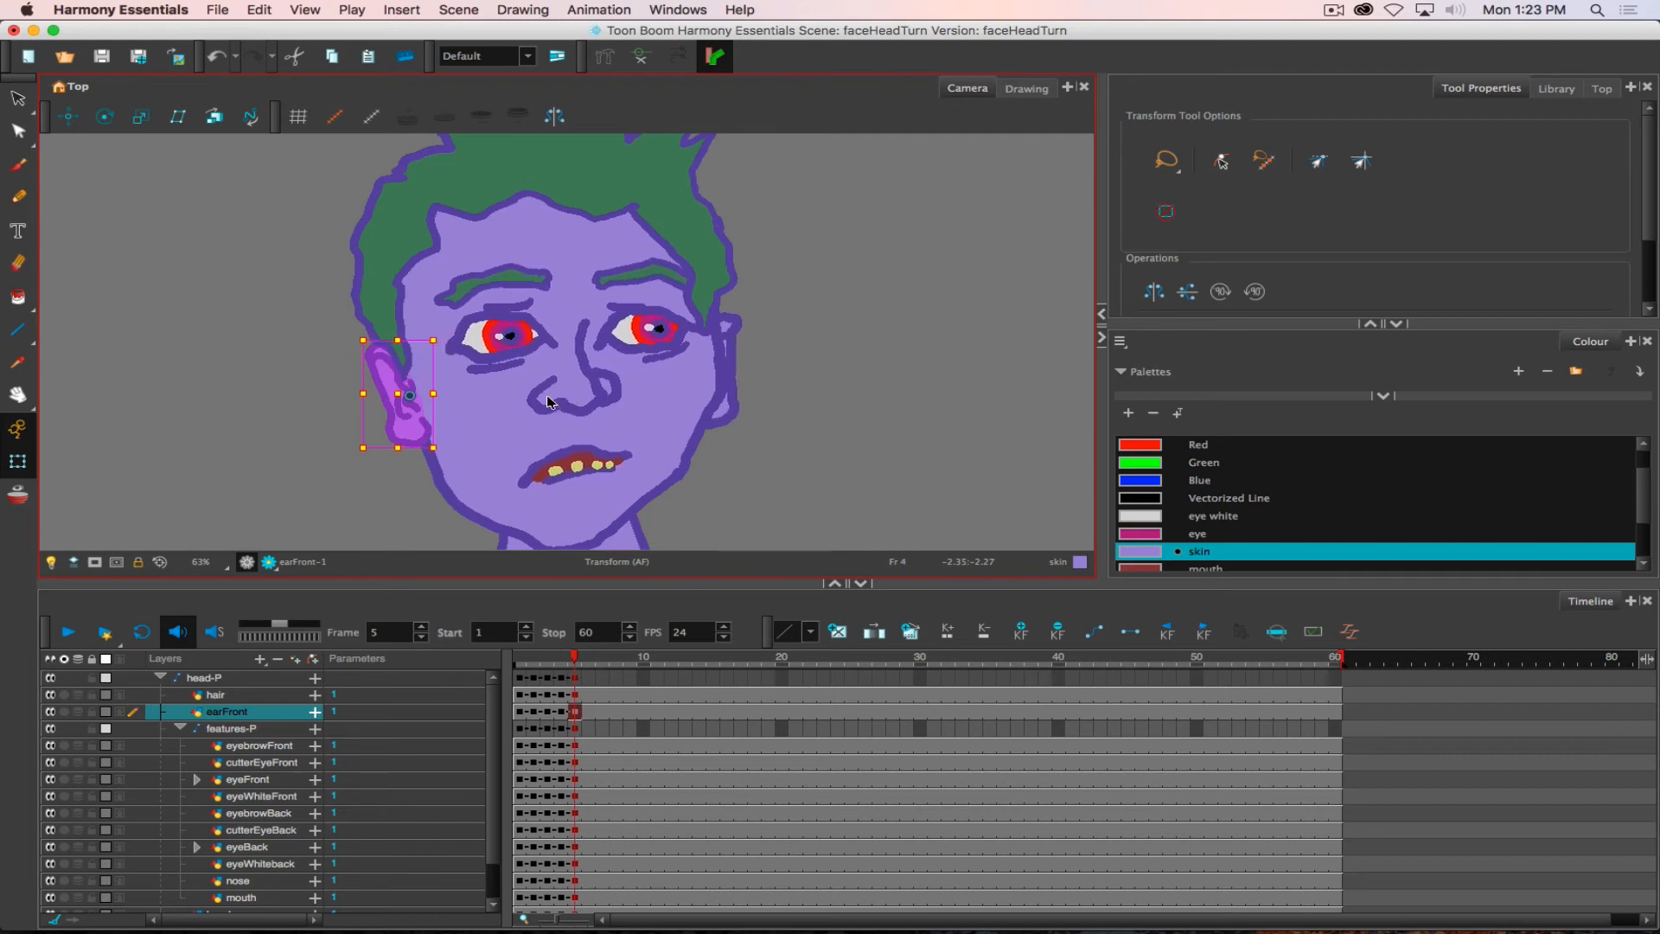
{"action": "key", "text": "comma"}
{"action": "key", "text": "period"}
{"action": "key", "text": "comma"}
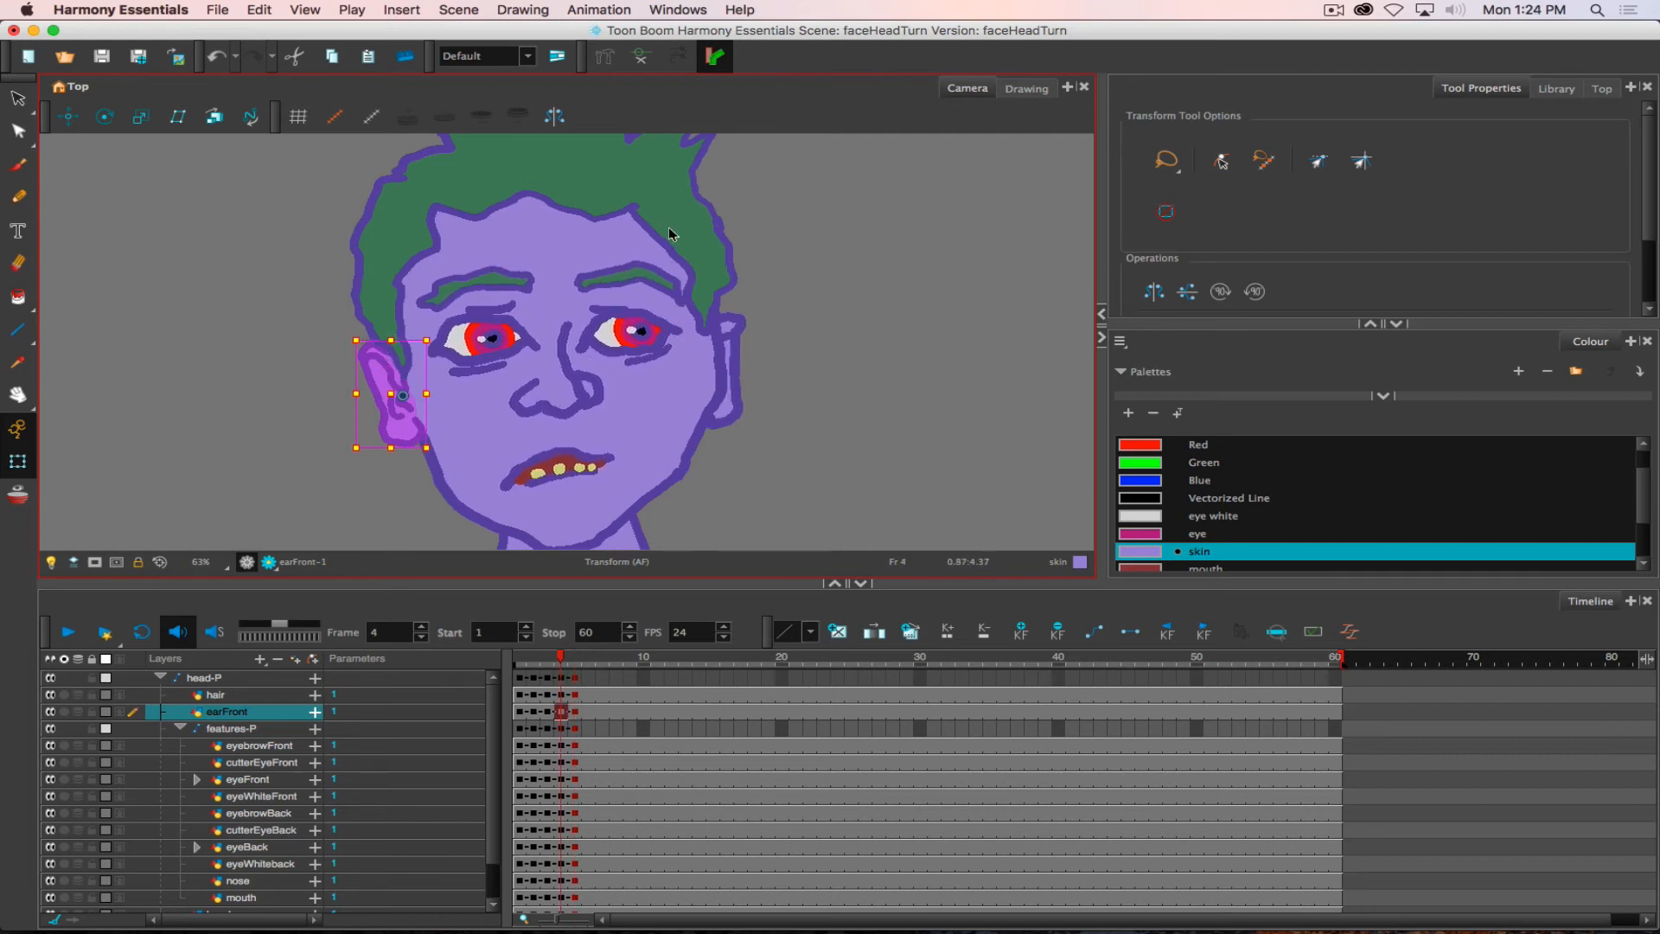
- Move the hair slightly right and up at frame 5
{"action": "key", "text": "period"}
{"action": "left_click", "coordinate": [649, 190]}
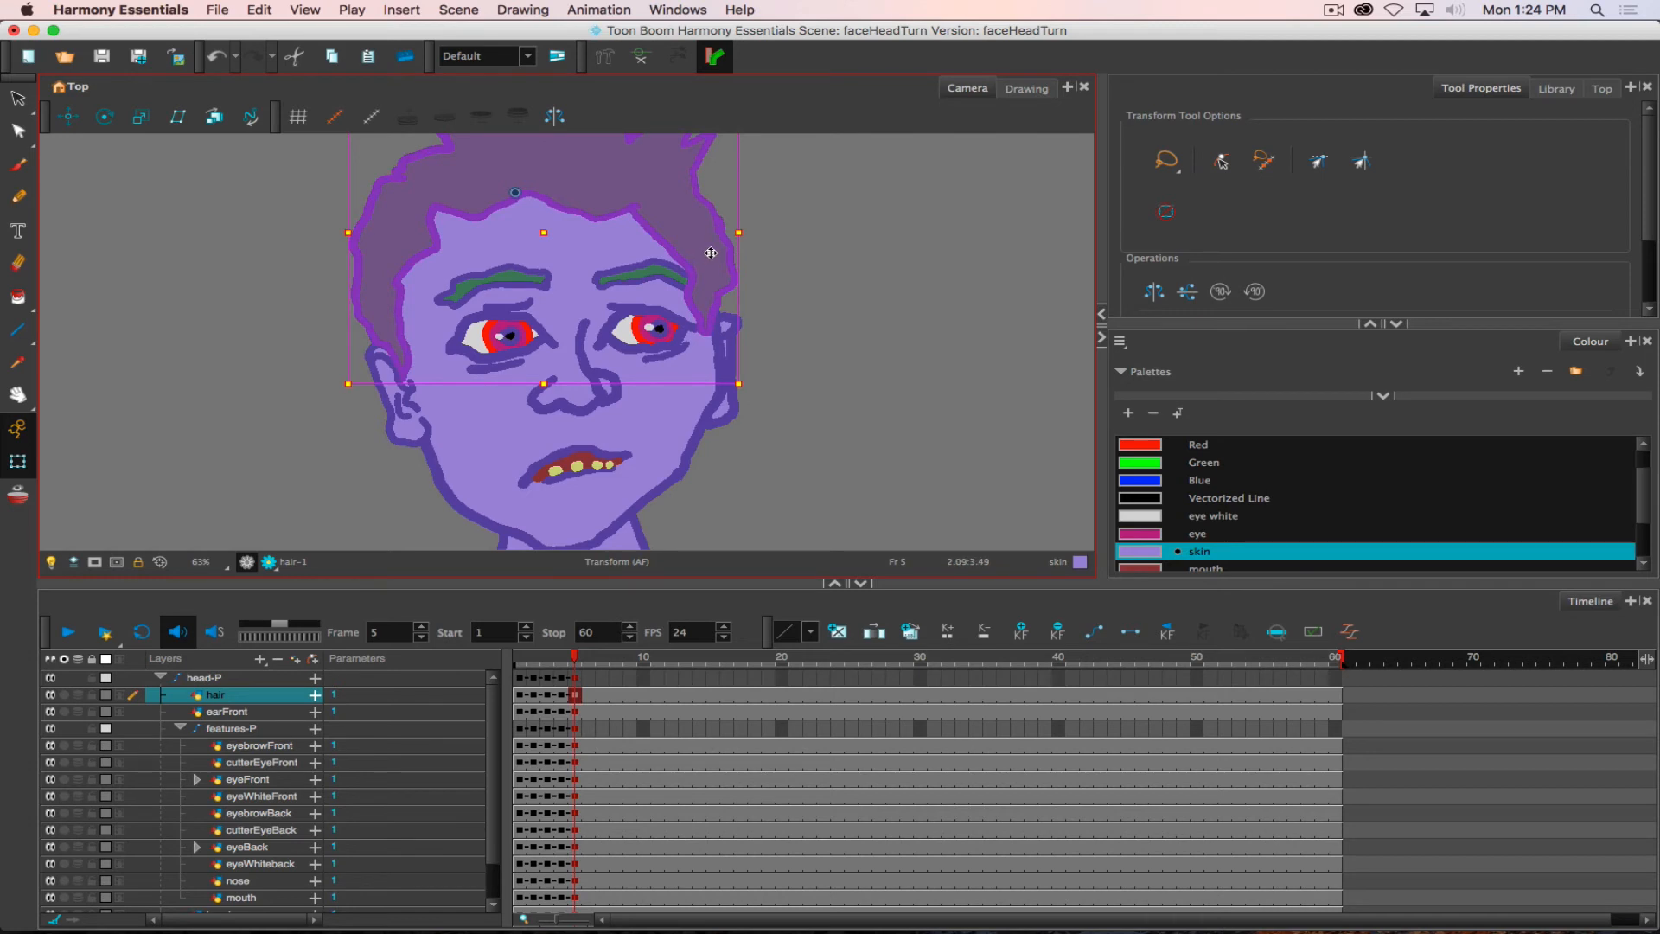
{"action": "left_click_drag", "start_coordinate": [711, 252], "coordinate": [714, 250]}
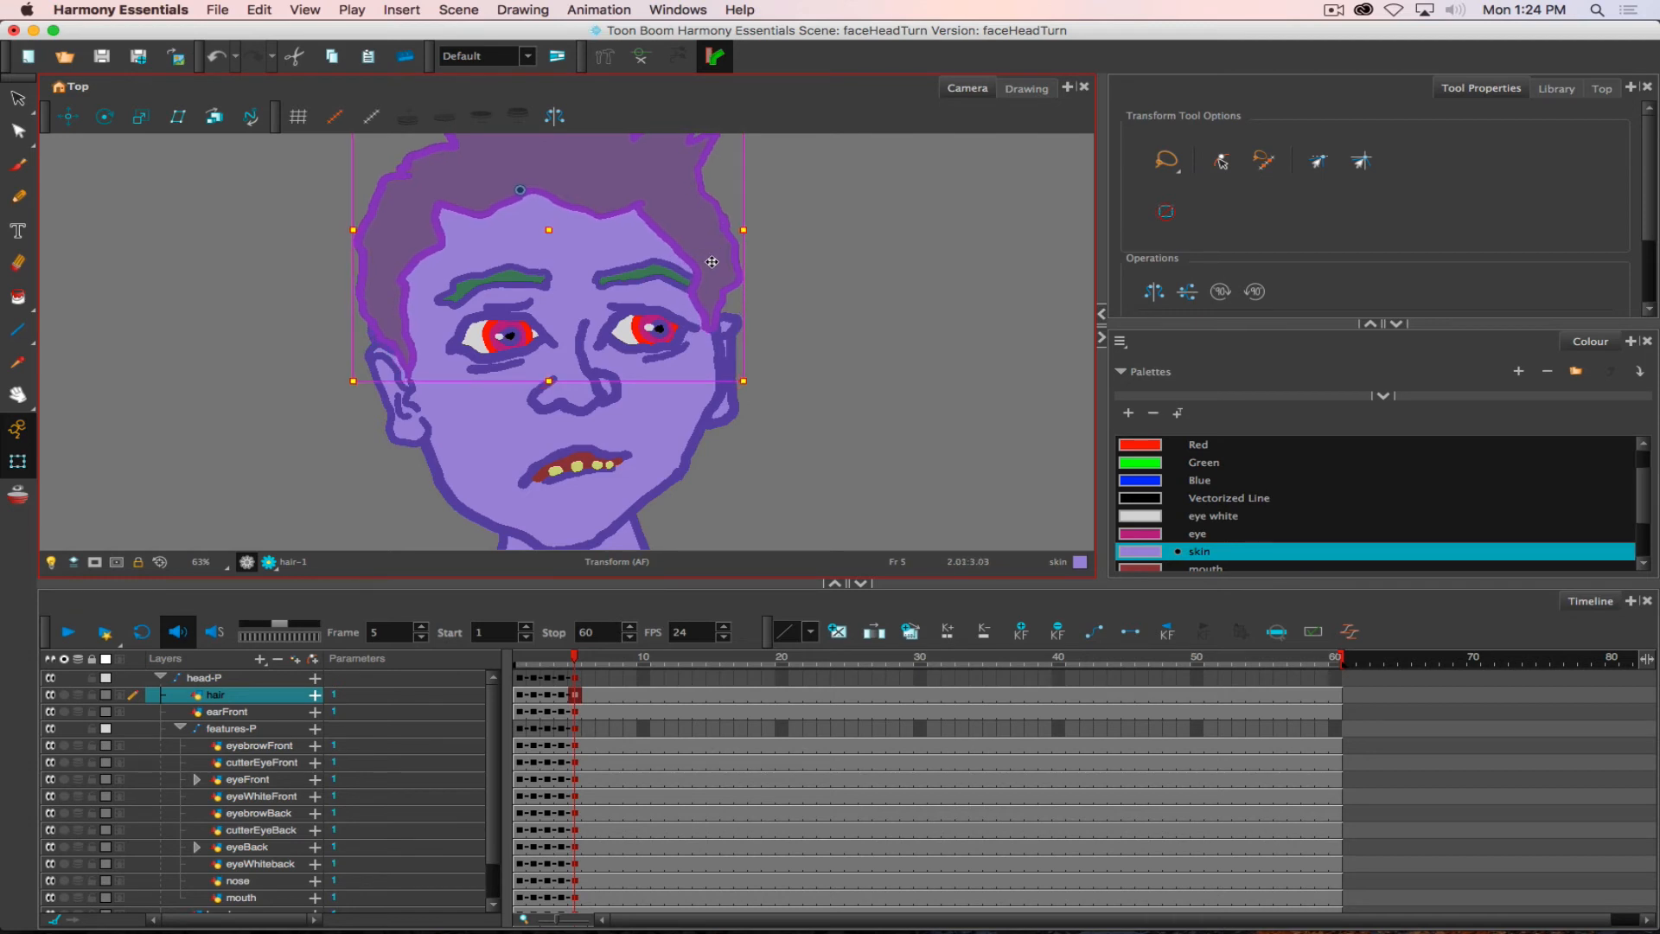
- Flip between frames 4 and 5 to check the hair's movement against the face and ears
{"action": "key", "text": "comma"}
{"action": "key", "text": "period"}
{"action": "key", "text": "comma"}
{"action": "key", "text": "period"}
{"action": "key", "text": "comma"}
{"action": "key", "text": "period"}
{"action": "key", "text": "comma"}
{"action": "key", "text": "period"}
{"action": "key", "text": "comma"}
{"action": "key", "text": "period"}
{"action": "key", "text": "comma"}
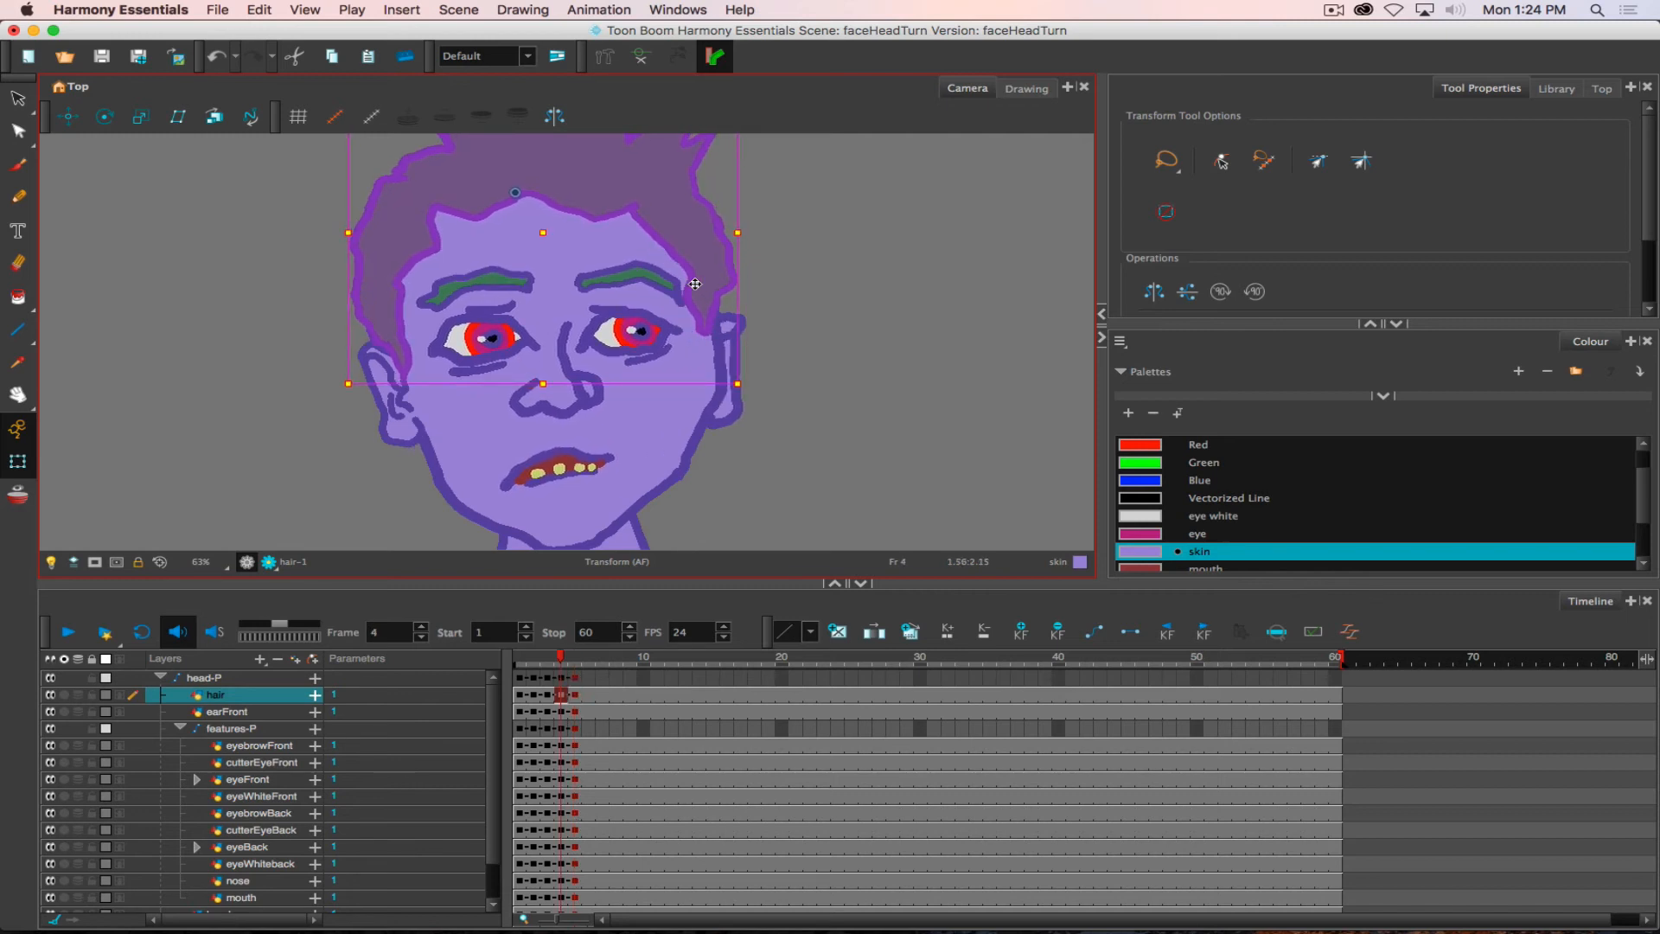
{"action": "key", "text": "period"}
{"action": "key", "text": "comma"}
{"action": "key", "text": "period"}
{"action": "key", "text": "comma"}
{"action": "key", "text": "period"}
{"action": "key", "text": "comma"}
{"action": "key", "text": "period"}
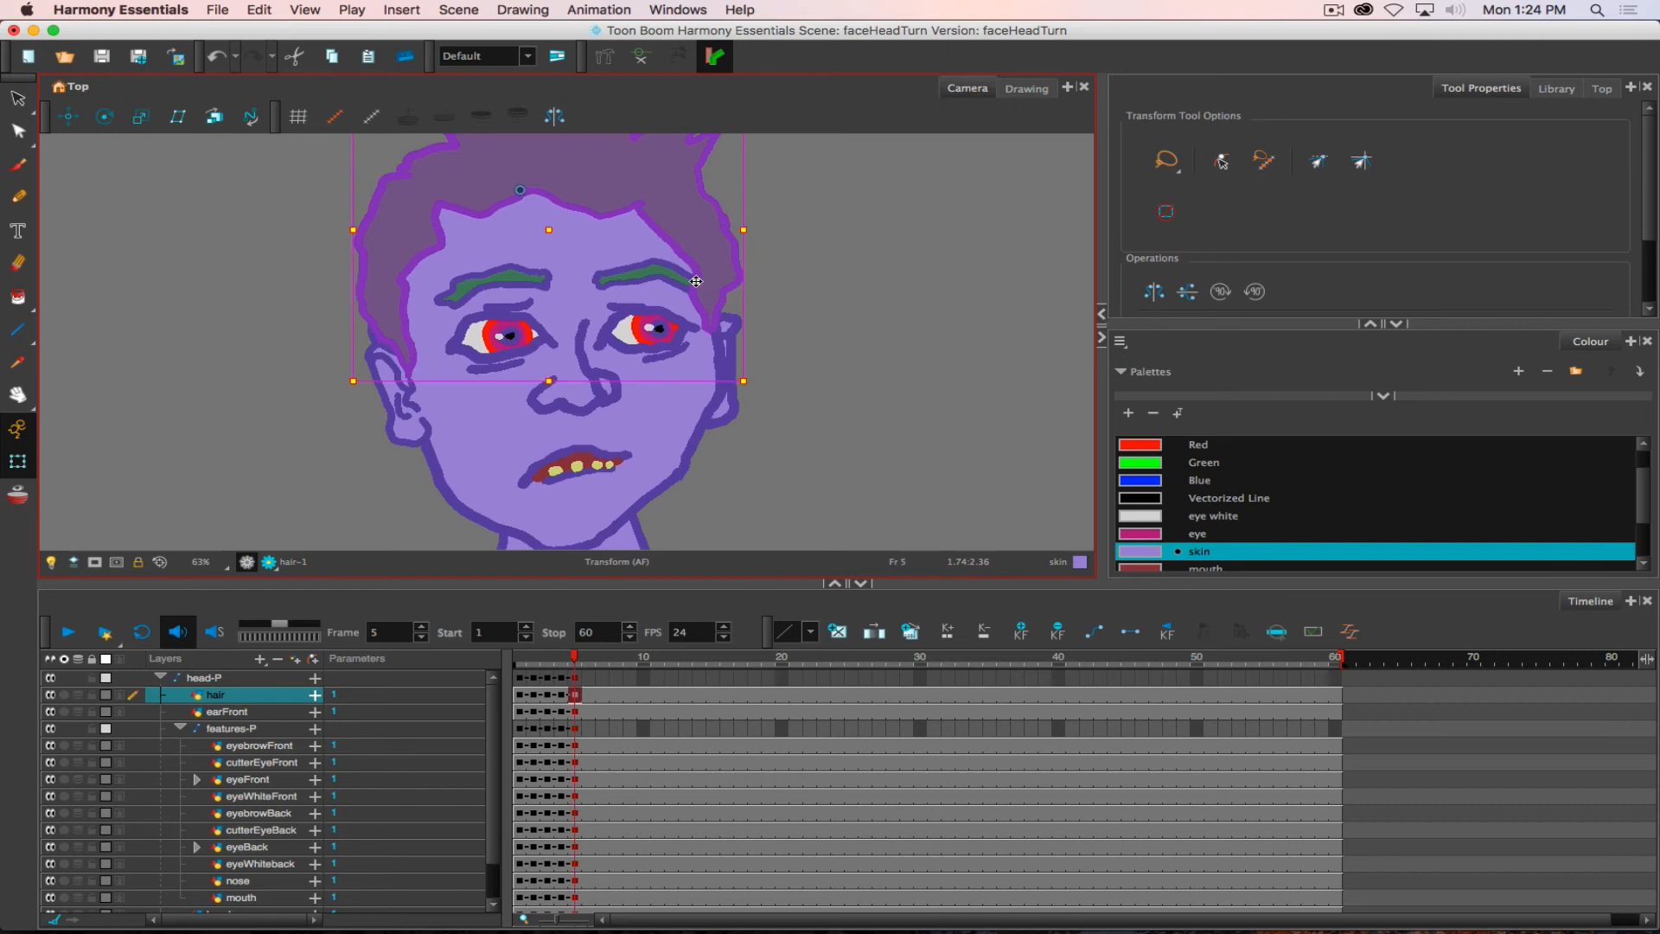
{"action": "key", "text": "comma"}
{"action": "key", "text": "period"}
{"action": "key", "text": "comma"}
{"action": "key", "text": "period"}
{"action": "key", "text": "comma"}
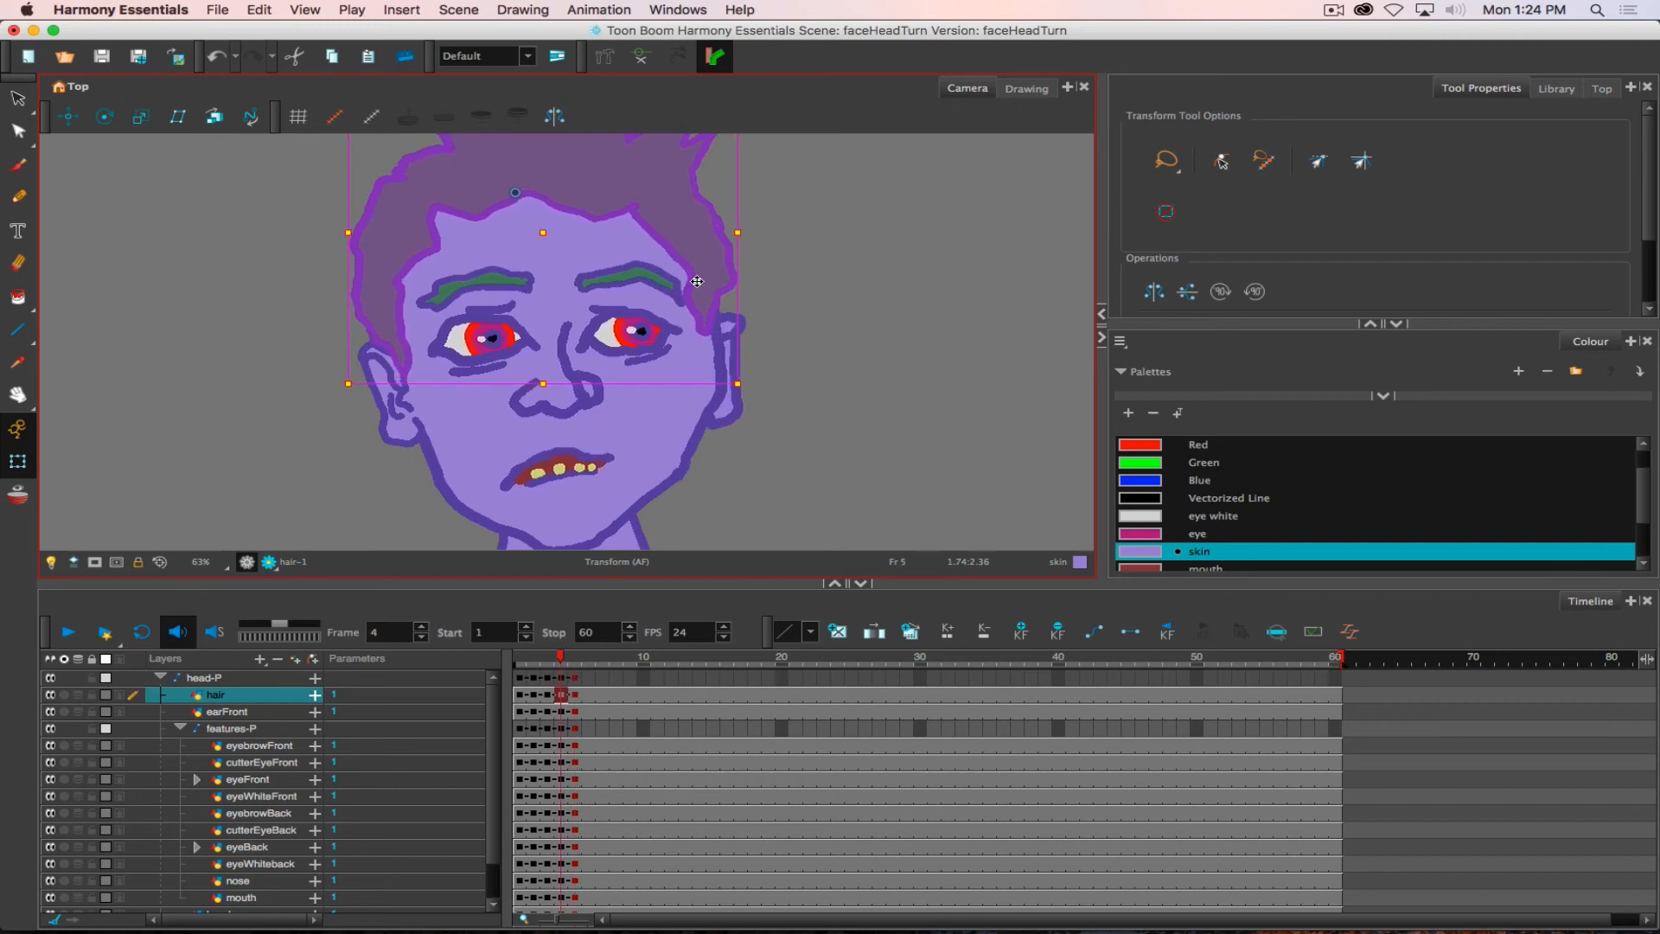
{"action": "key", "text": "period"}
{"action": "key", "text": "comma"}
{"action": "key", "text": "period"}
{"action": "key", "text": "comma"}
{"action": "key", "text": "period"}
{"action": "key", "text": "comma"}
{"action": "key", "text": "period"}
{"action": "key", "text": "comma"}
{"action": "key", "text": "period"}
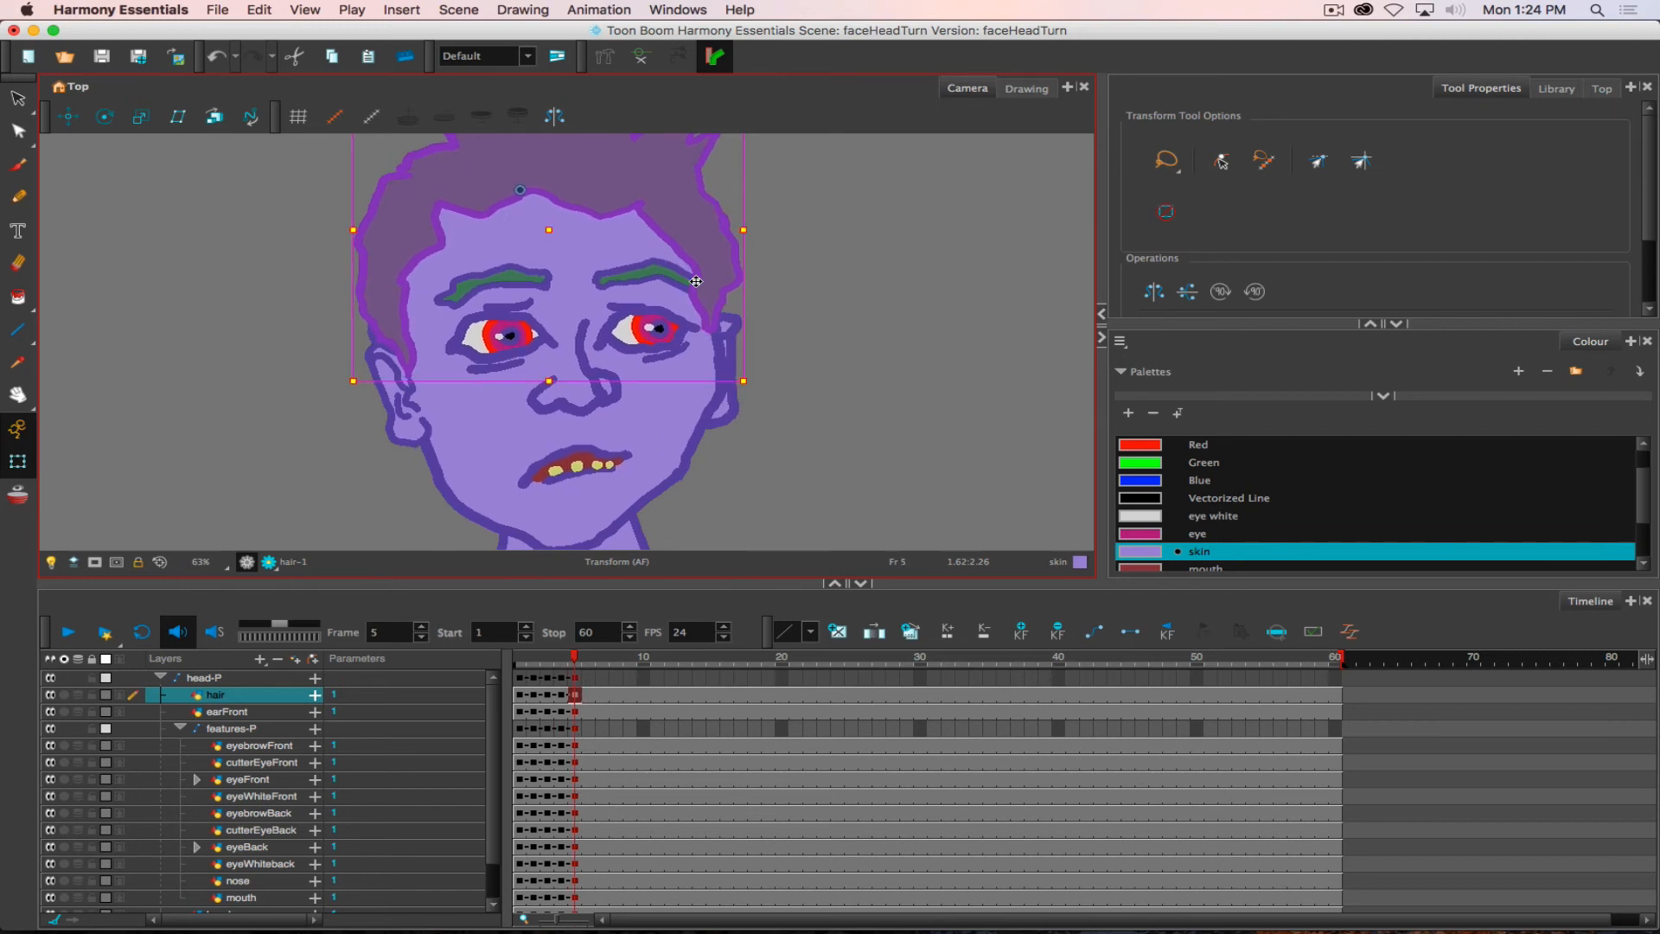
{"action": "key", "text": "comma"}
{"action": "key", "text": "period"}
{"action": "key", "text": "comma"}
{"action": "key", "text": "period"}
{"action": "key", "text": "comma"}
{"action": "key", "text": "period"}
{"action": "key", "text": "comma"}
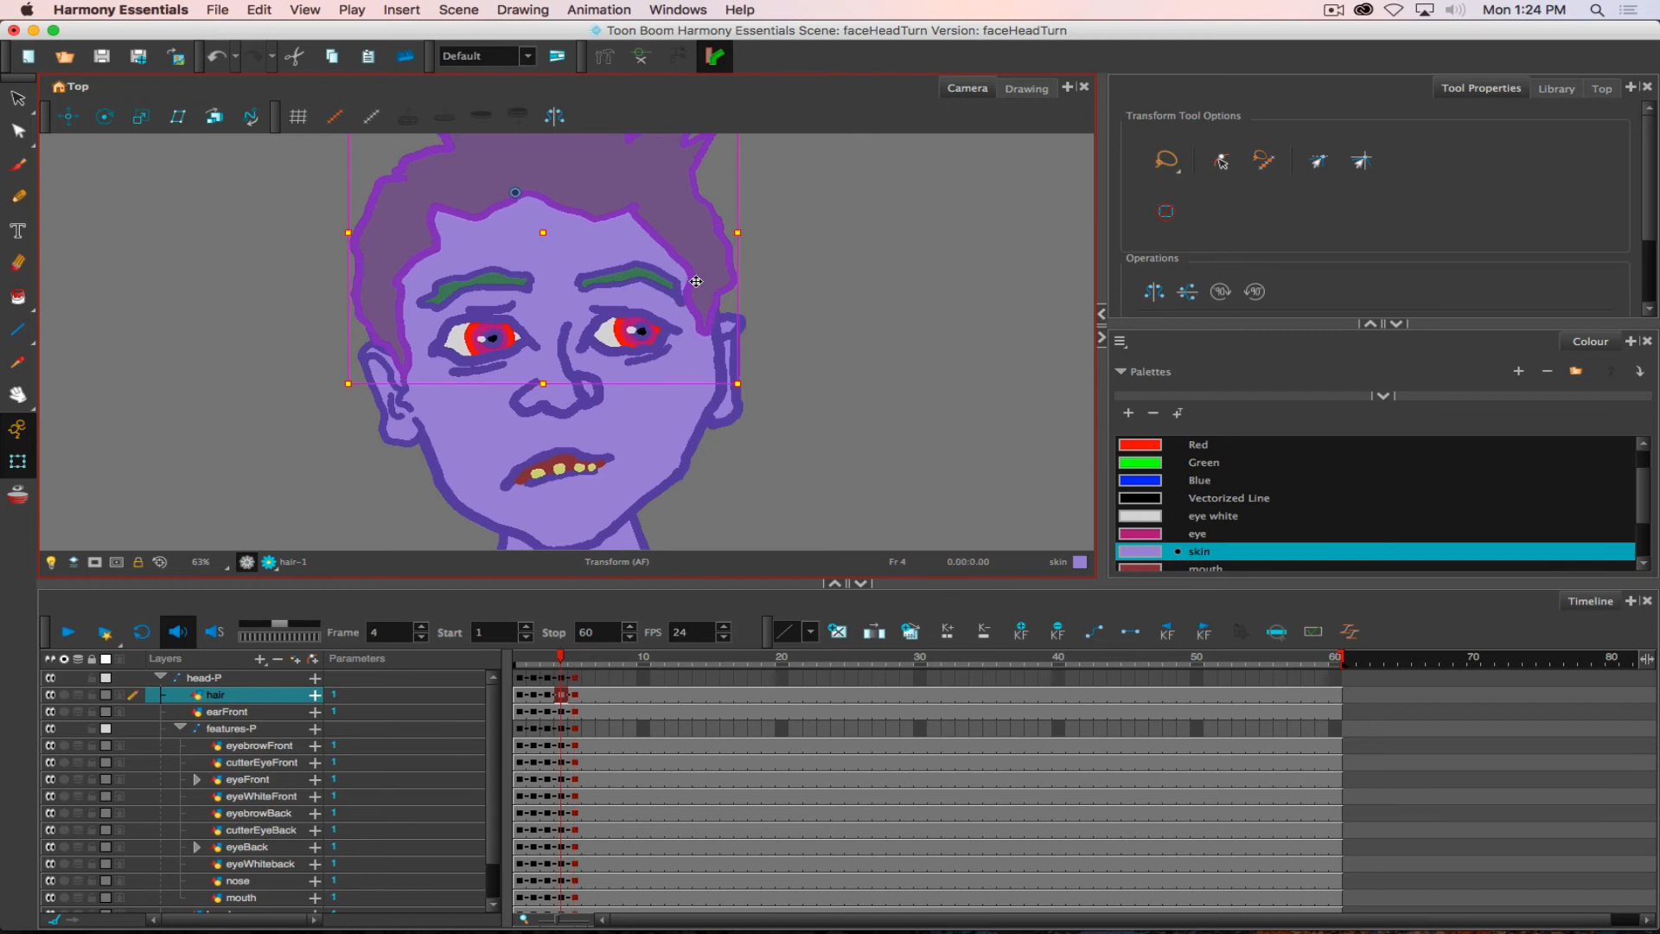
{"action": "key", "text": "period"}
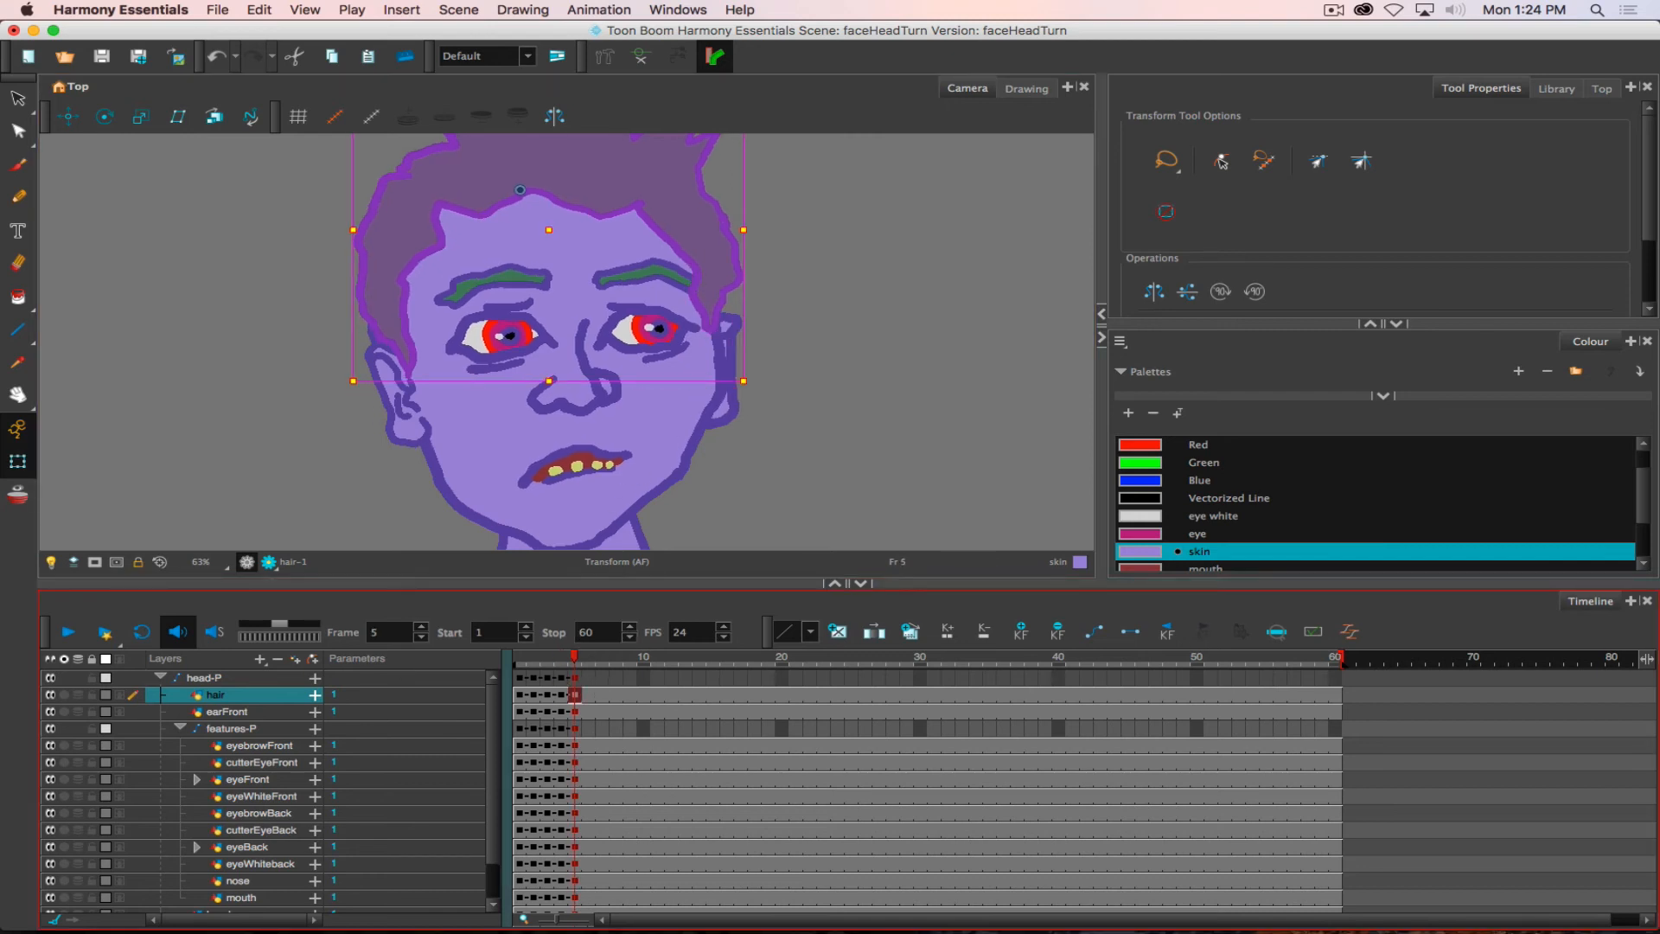
- Keyframe head-P with its child layers at frame 6 and shift the features-P peg right across the face
{"action": "left_click", "coordinate": [160, 677]}
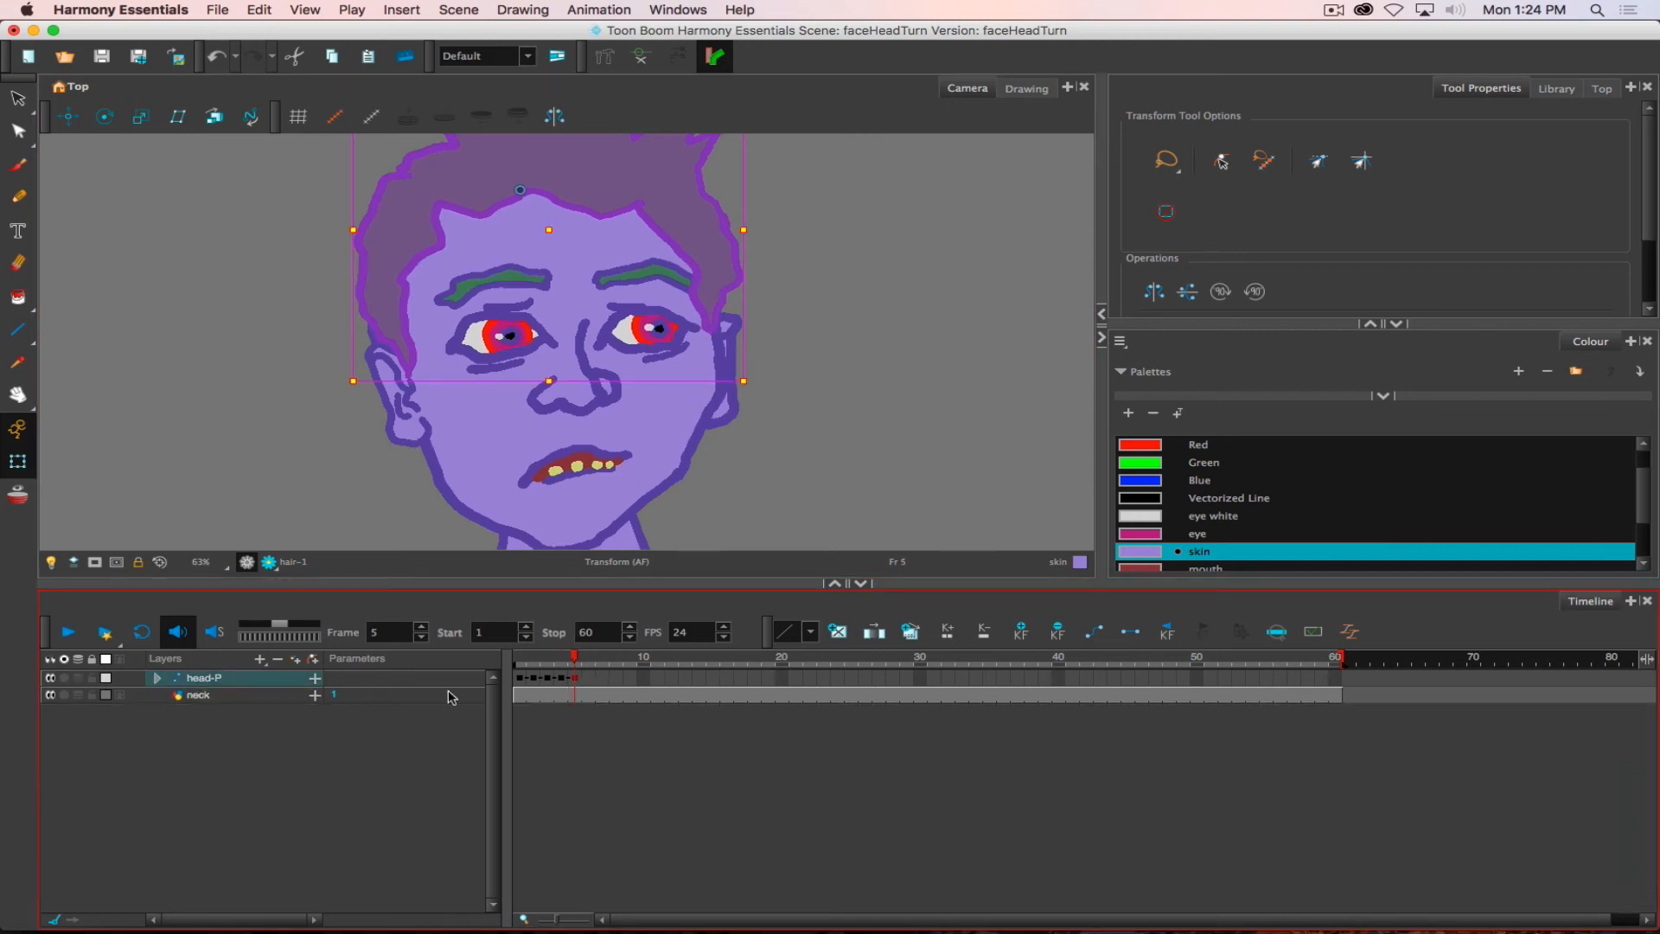
{"action": "left_click", "coordinate": [588, 679]}
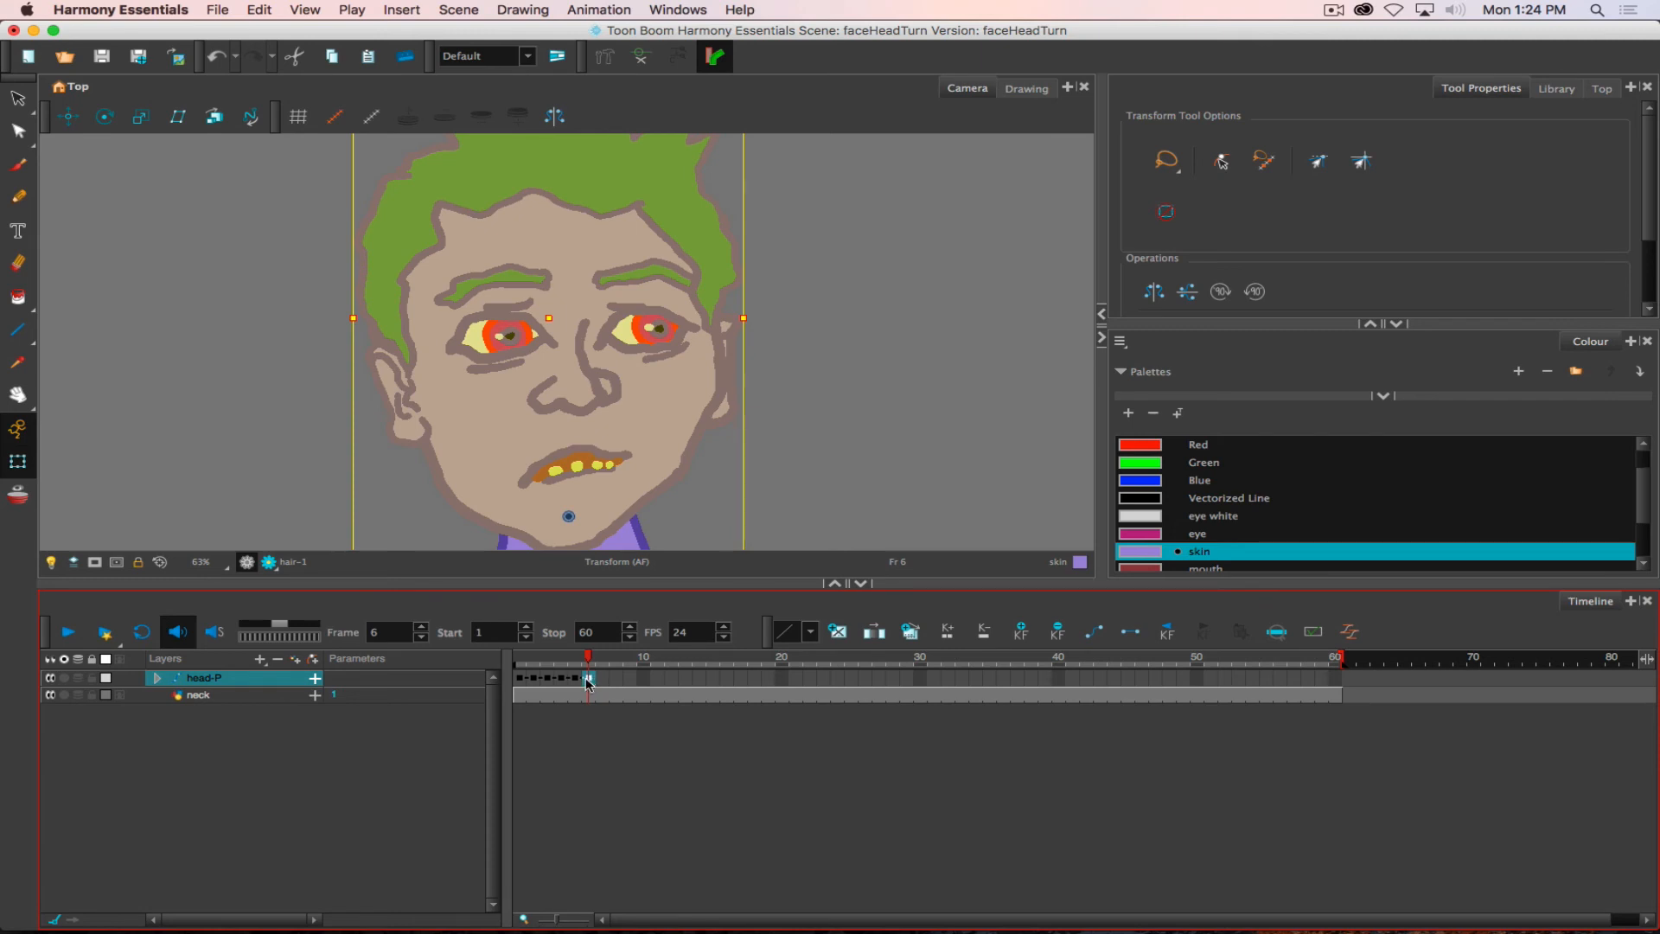
{"action": "left_click", "coordinate": [158, 682]}
{"action": "left_click", "coordinate": [157, 679]}
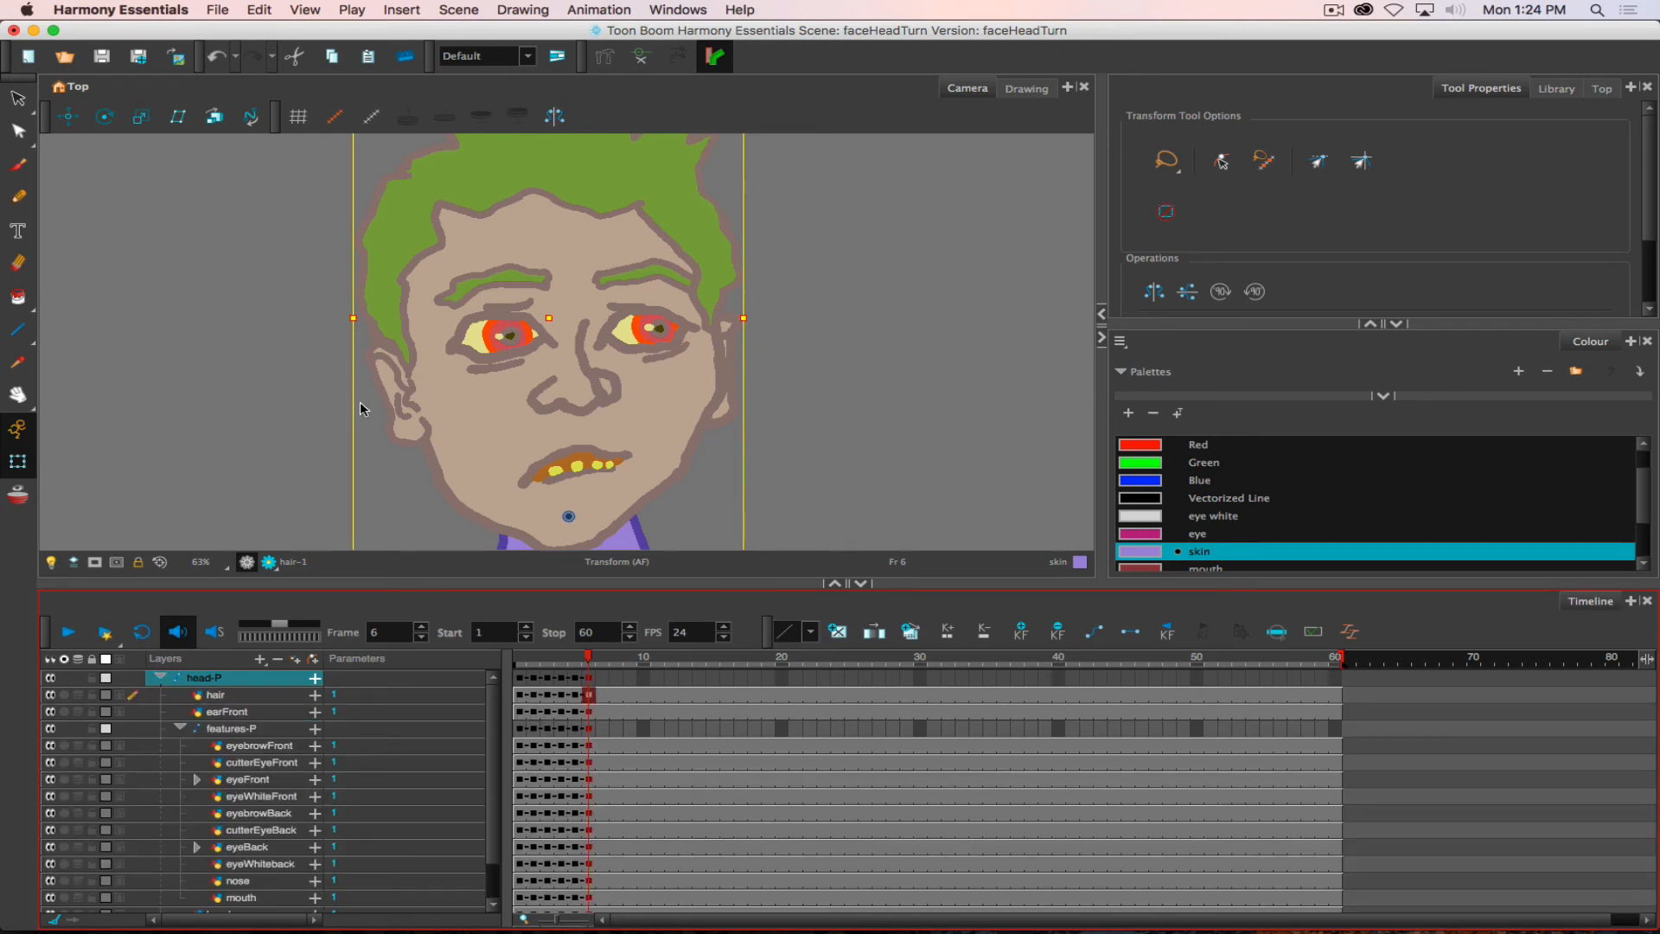
{"action": "left_click", "coordinate": [262, 731]}
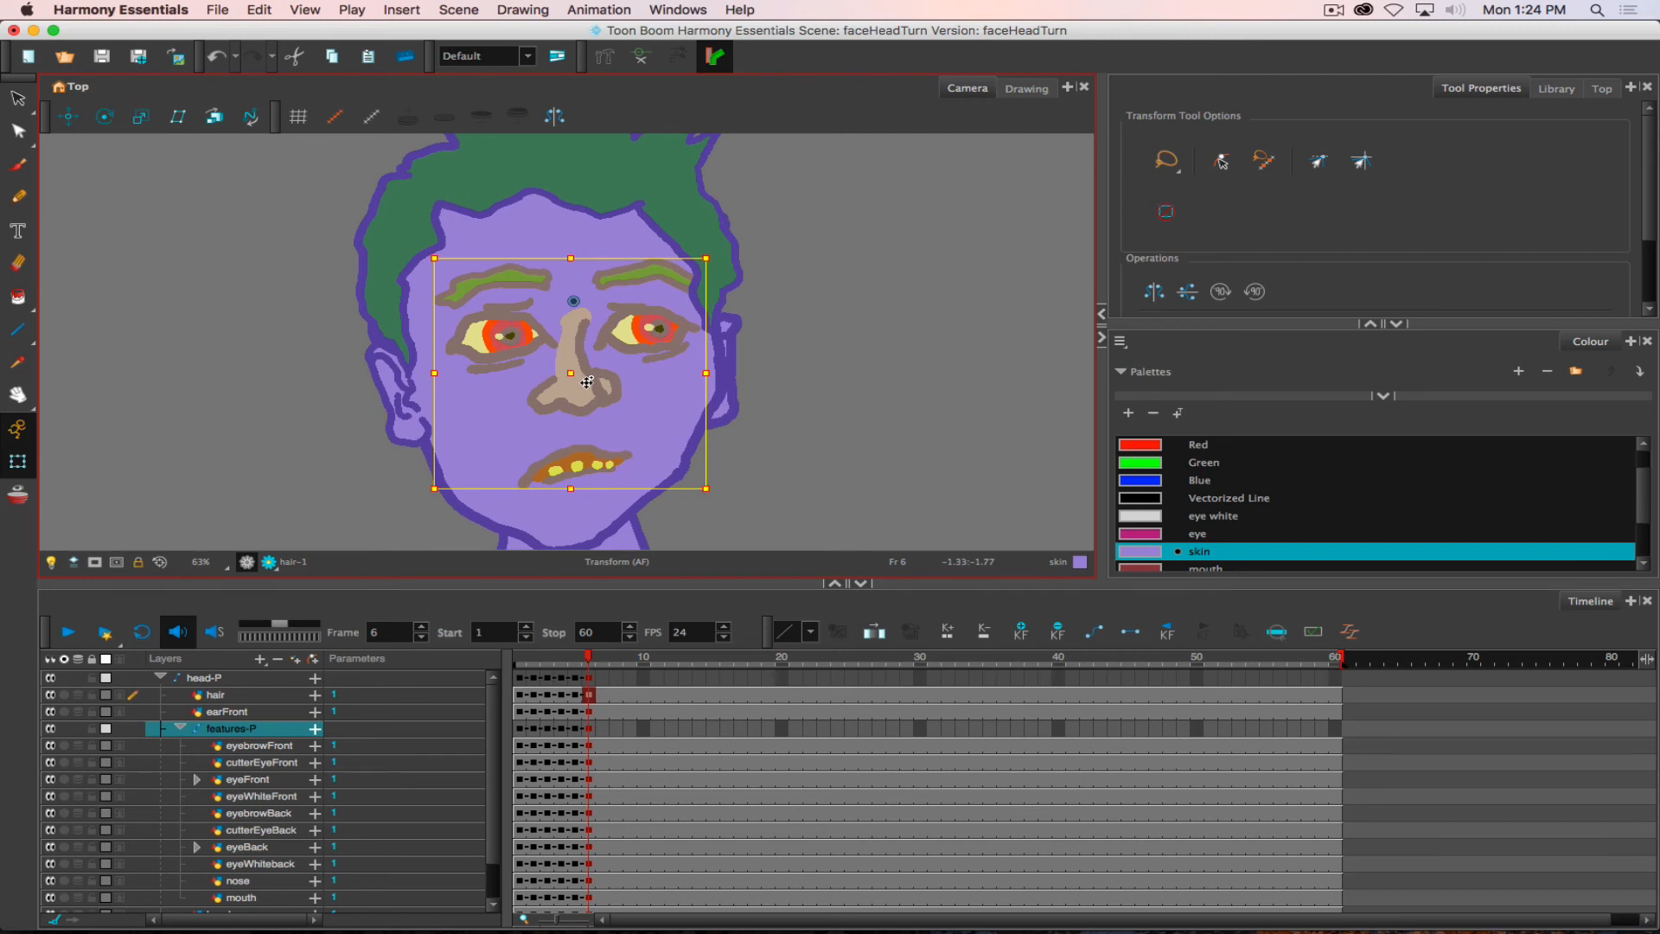
{"action": "left_click_drag", "start_coordinate": [589, 381], "coordinate": [611, 381]}
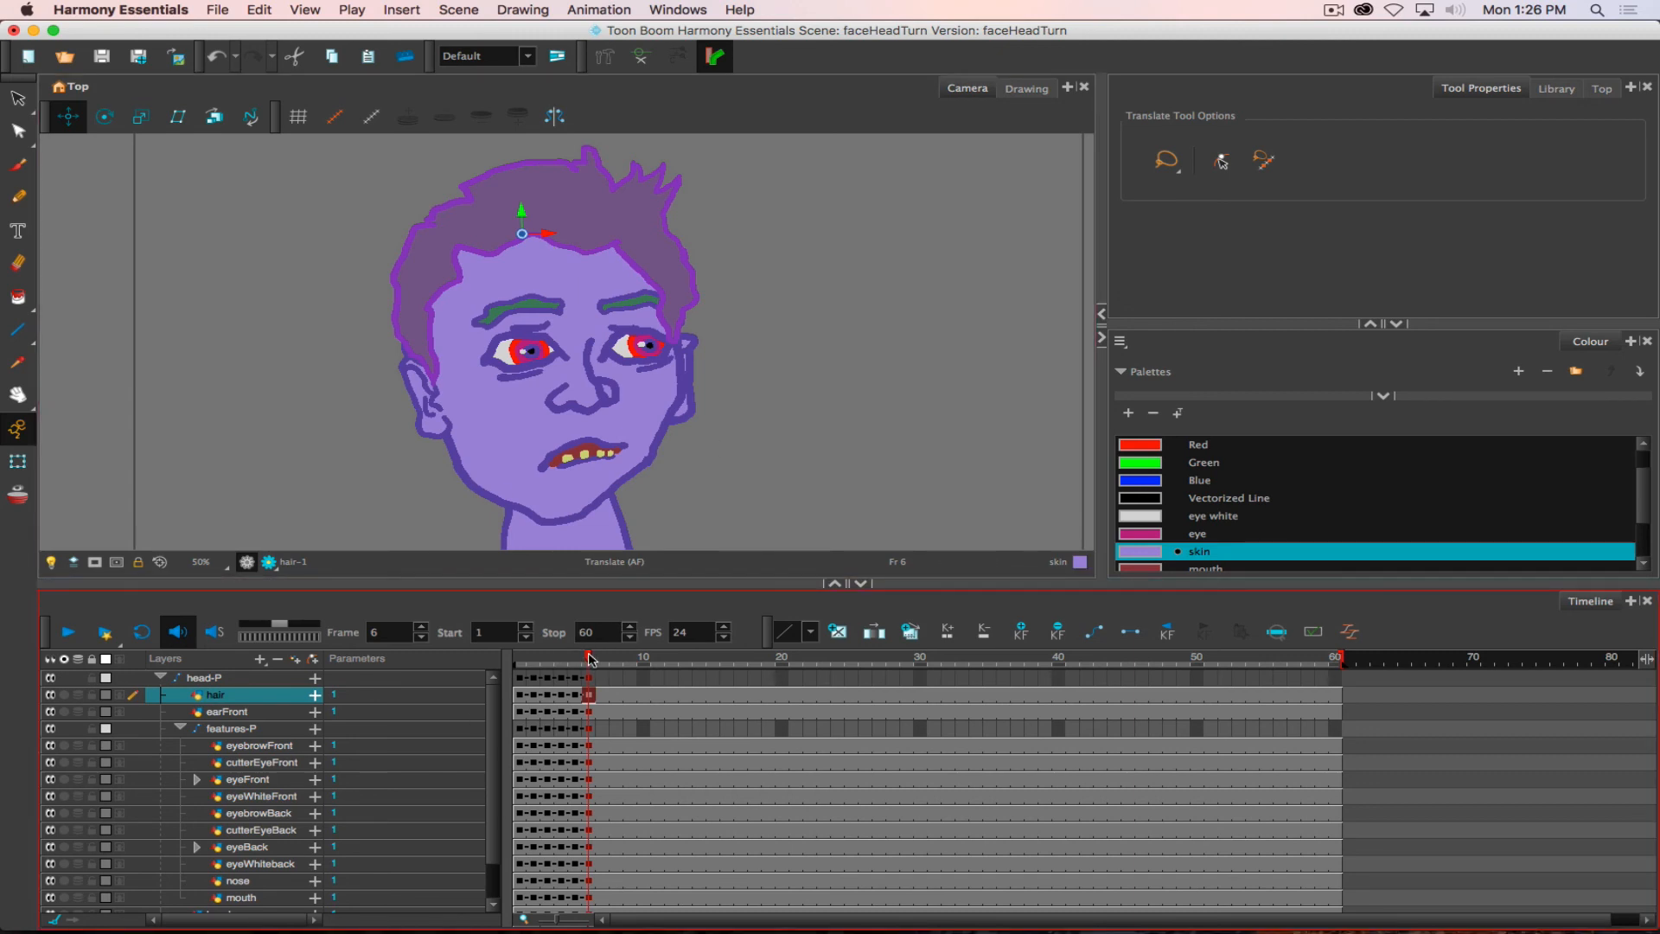
- Select cutterEyeBack, eyeBack and eyeWhiteback together at frame 6 and nudge the back eye slightly left with the Transform tool
{"action": "mouse_move", "coordinate": [586, 659]}
{"action": "left_mouse_down"}
{"action": "mouse_move", "coordinate": [565, 668]}
{"action": "mouse_move", "coordinate": [590, 669]}
{"action": "left_mouse_up"}
{"action": "left_click", "coordinate": [267, 764]}
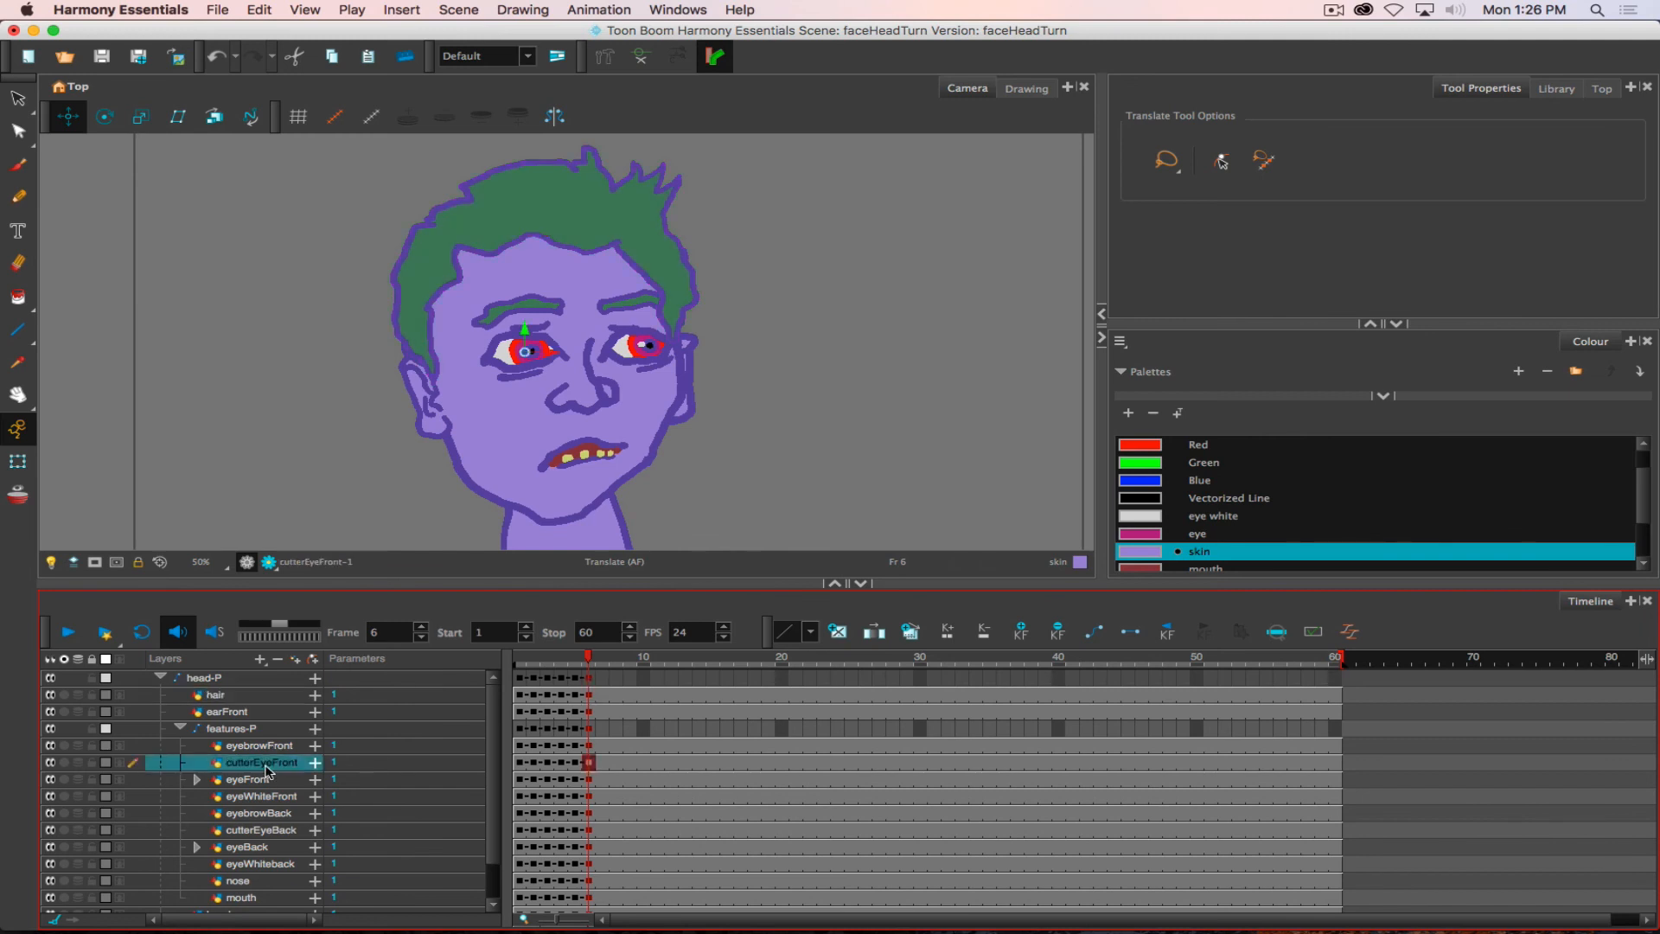
{"action": "left_click", "coordinate": [264, 832]}
{"action": "left_click", "coordinate": [265, 865], "text": "shift"}
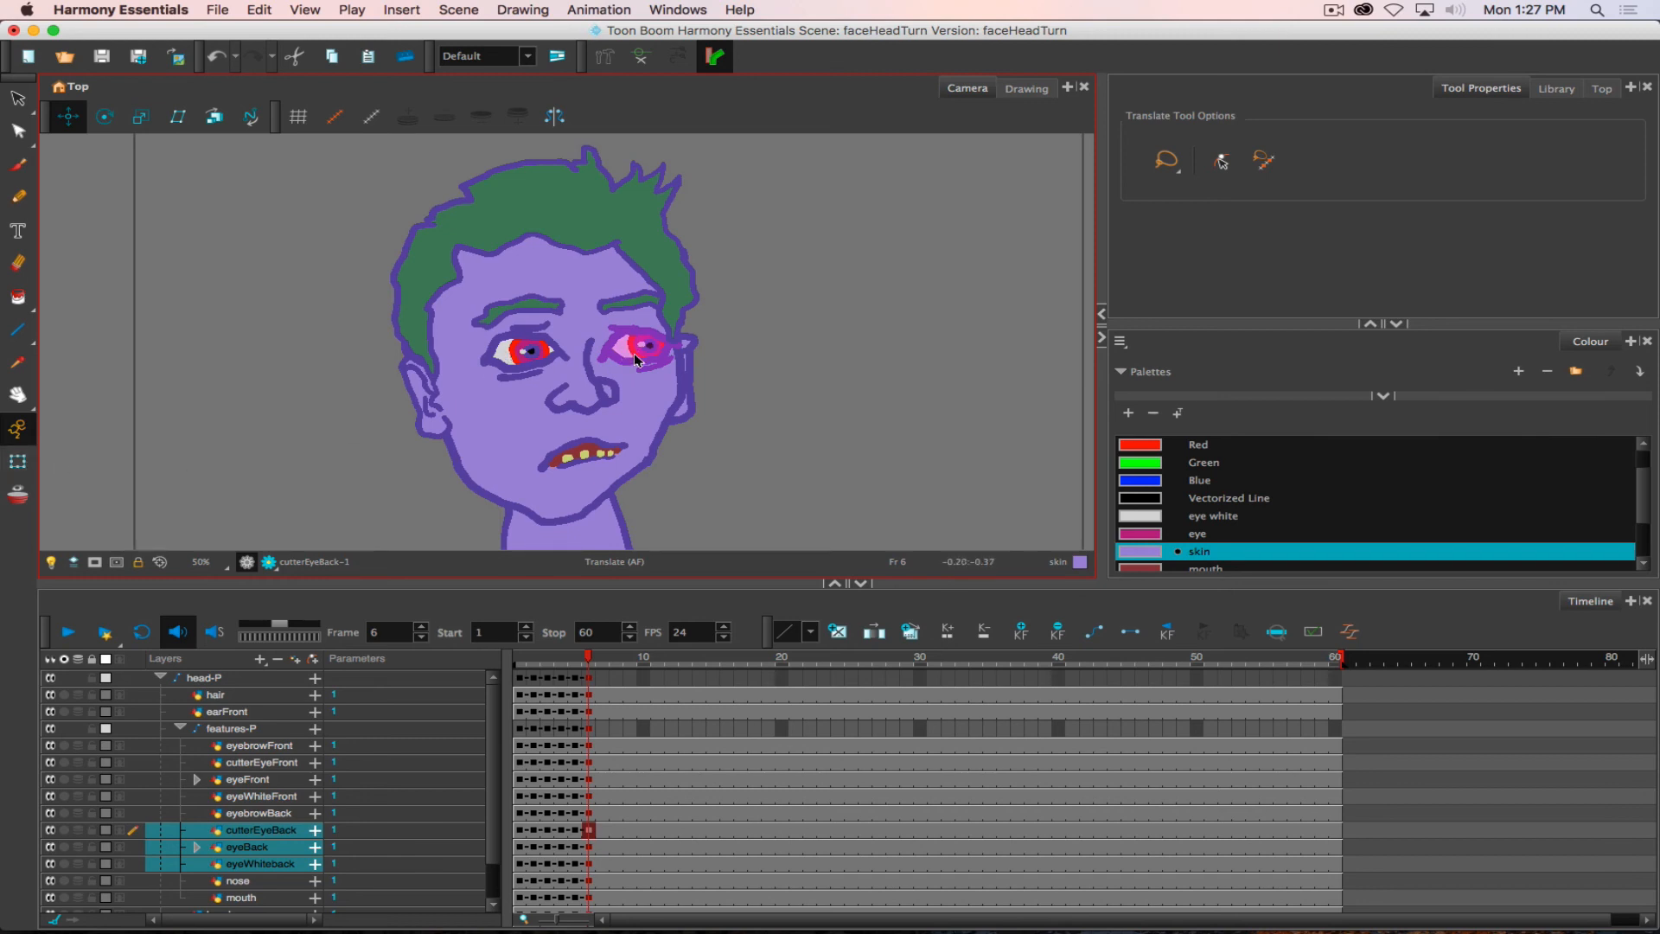
{"action": "left_click", "coordinate": [17, 460]}
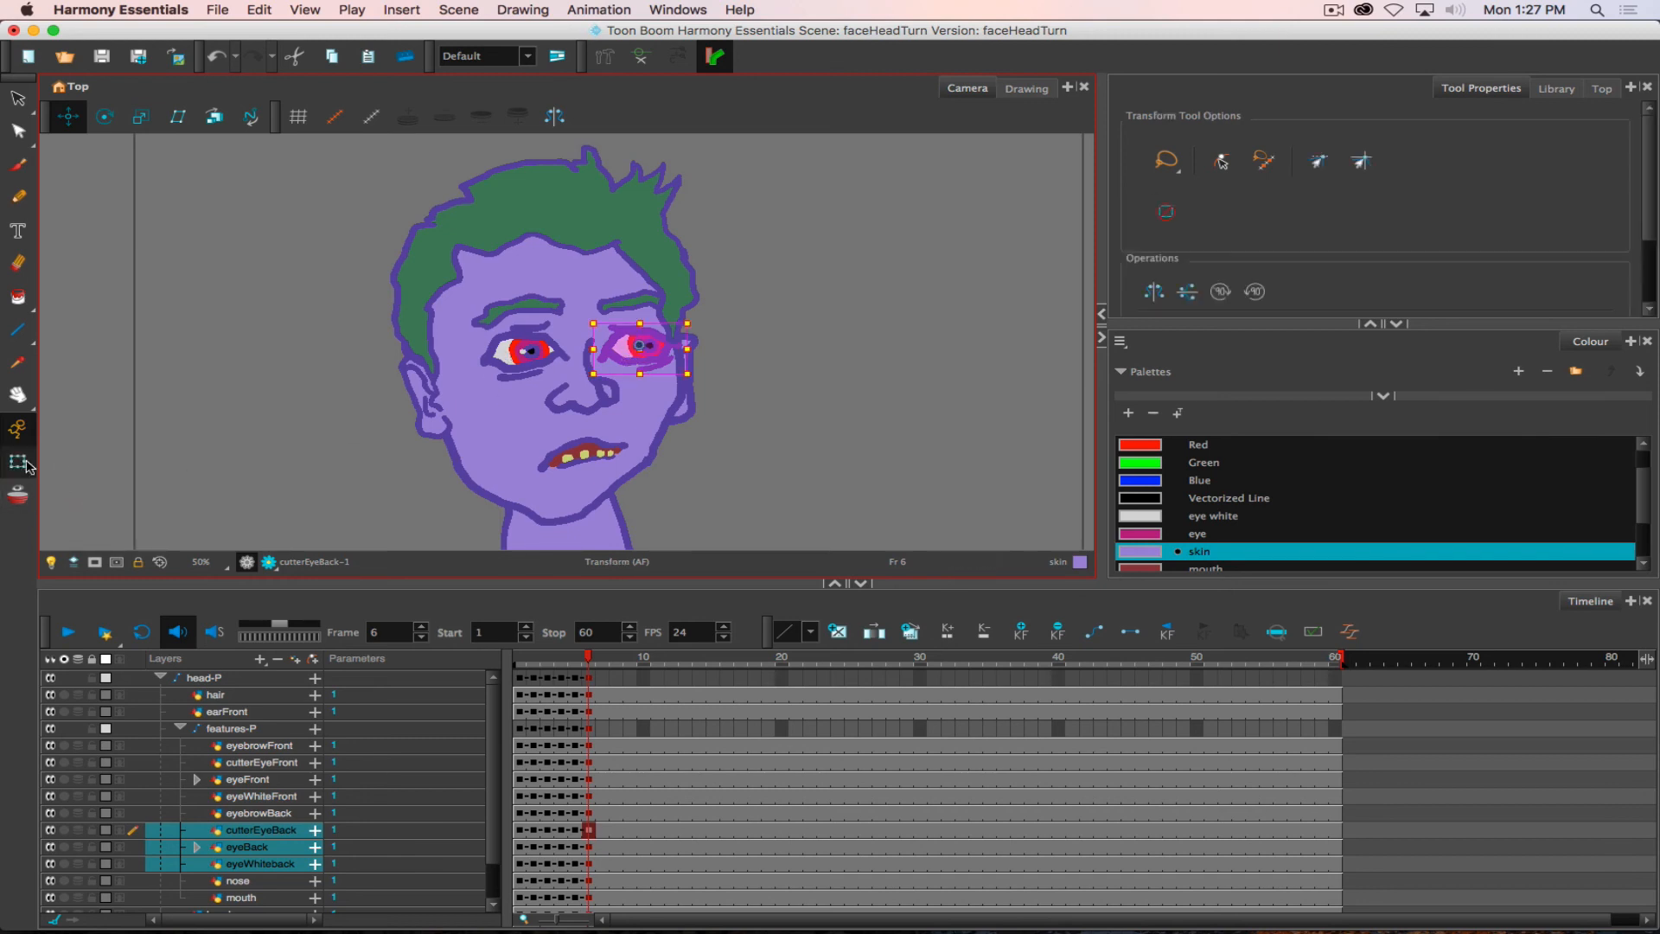
{"action": "left_click", "coordinate": [589, 864], "text": "shift"}
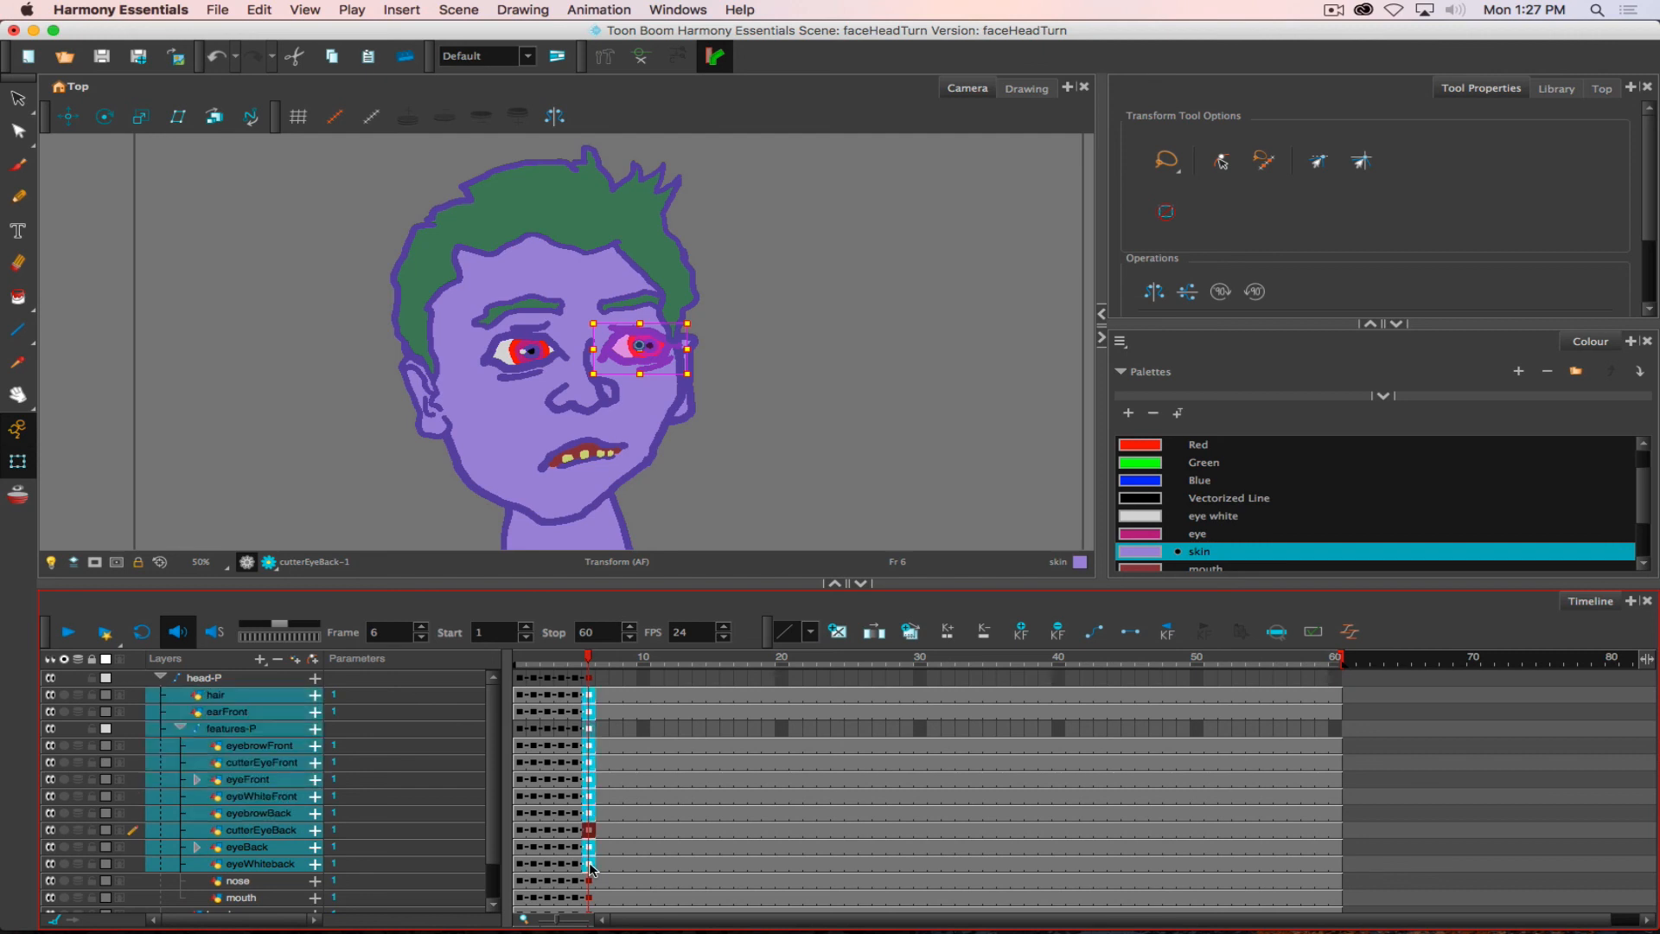
{"action": "left_click", "coordinate": [671, 862]}
{"action": "left_click_drag", "start_coordinate": [589, 866], "coordinate": [592, 837]}
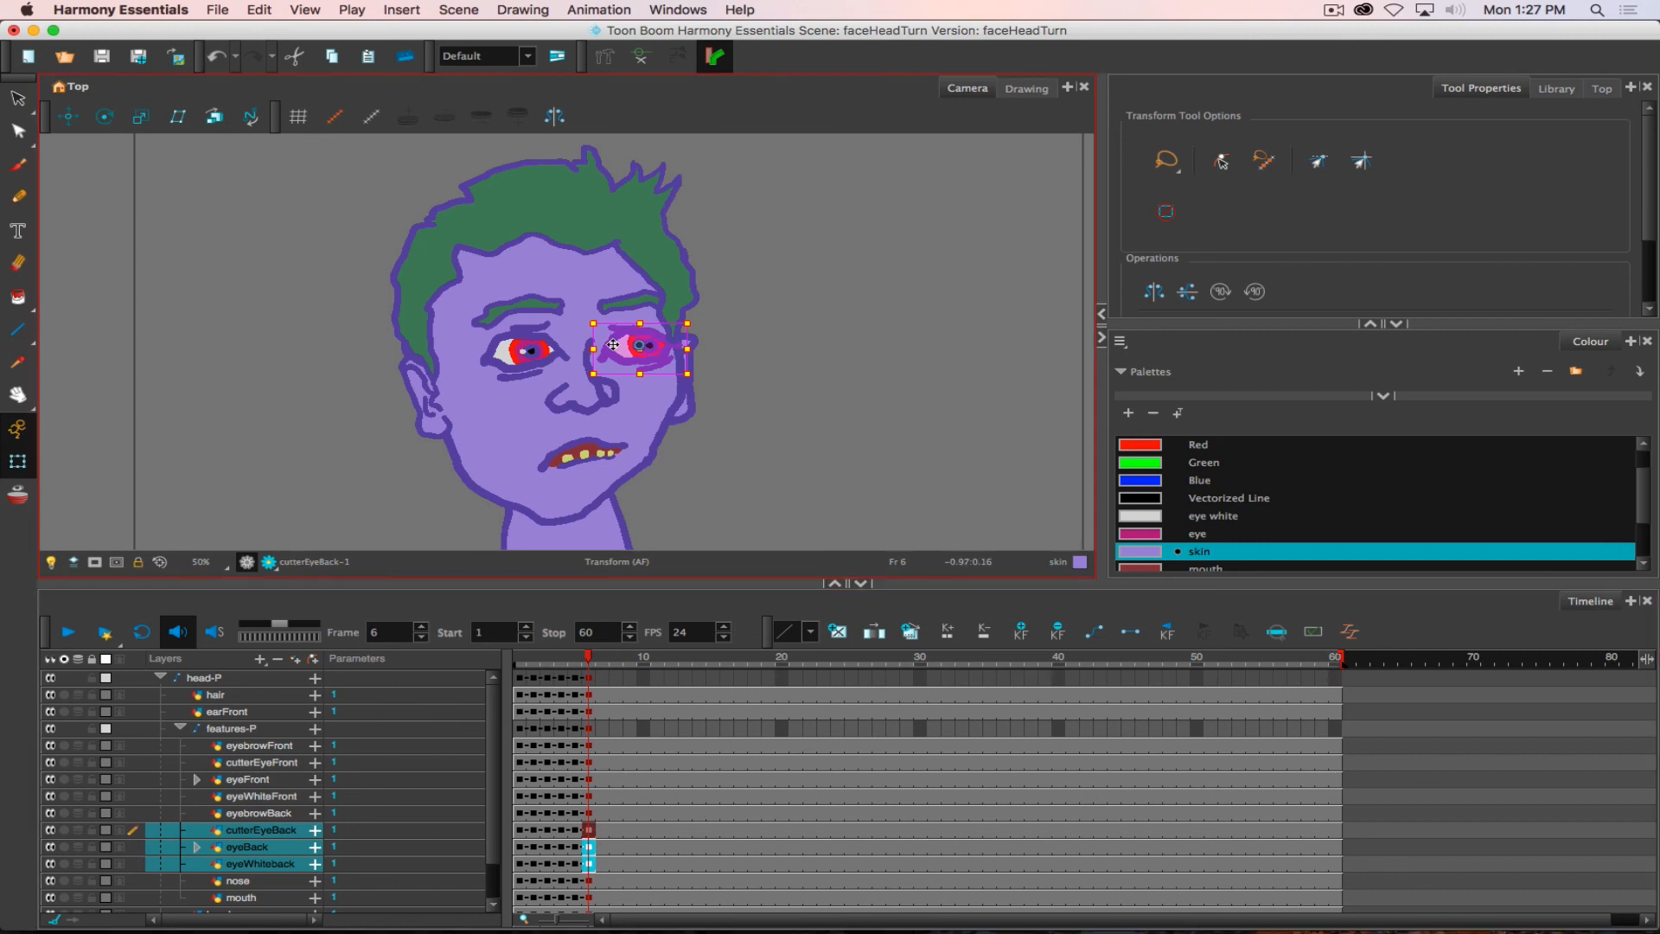
{"action": "left_click_drag", "start_coordinate": [632, 355], "coordinate": [625, 354]}
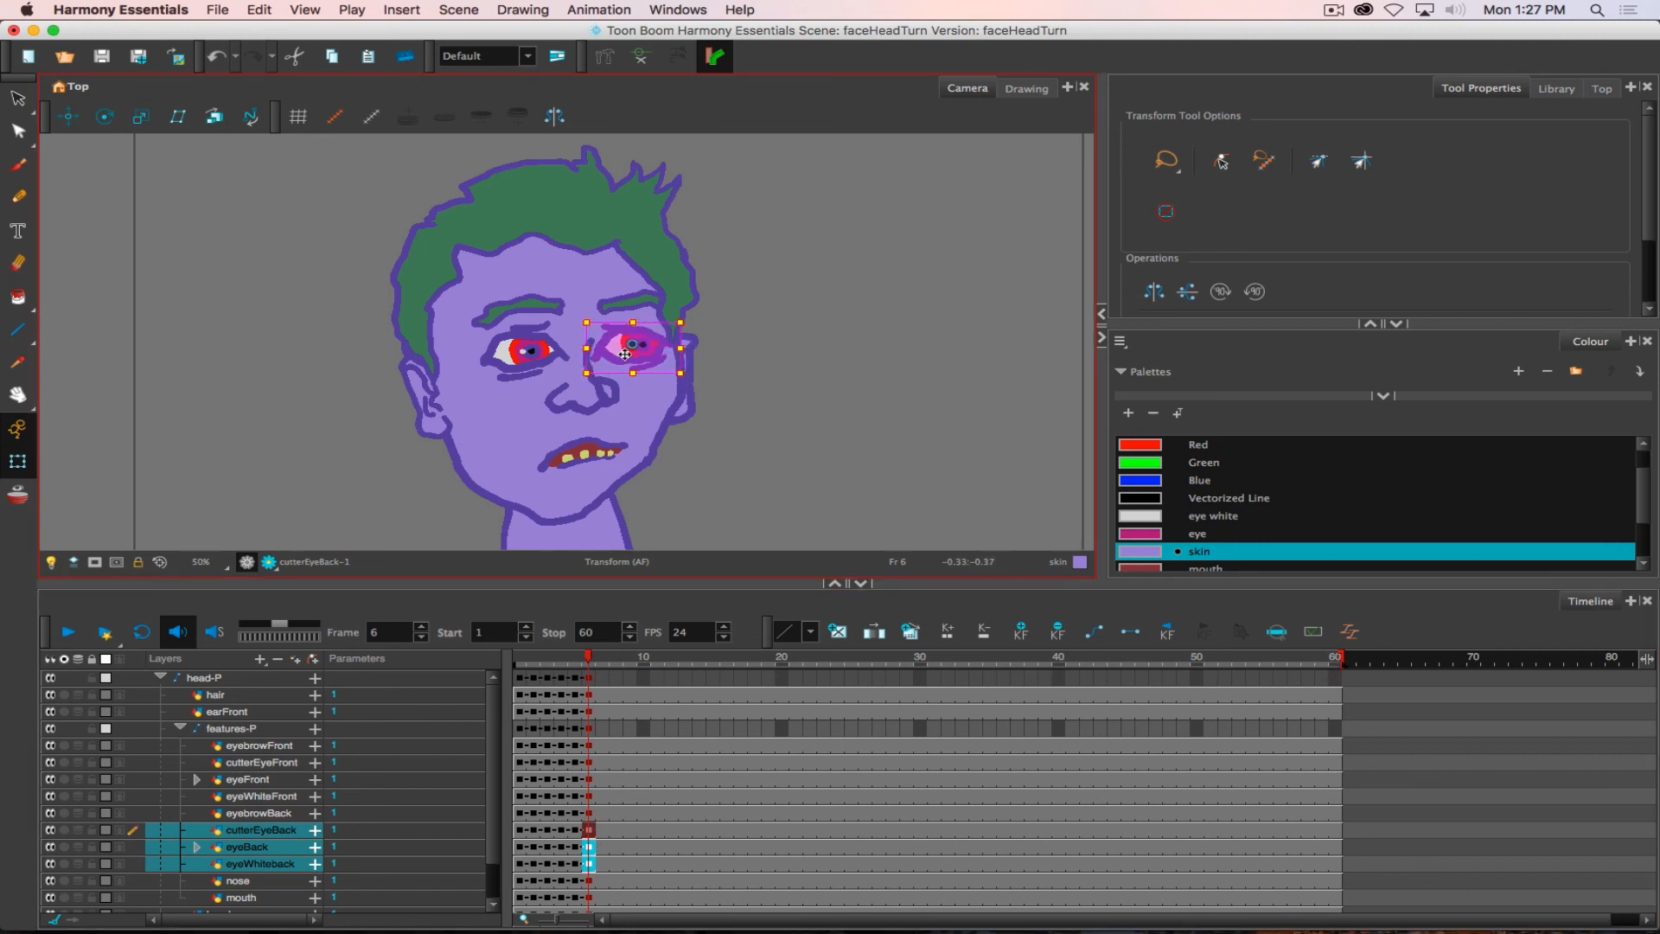
- Compare the back eye's position at frames 5 and 6 using Onion Skin briefly, and by scrubbing with it turned off
{"action": "left_click", "coordinate": [27, 494]}
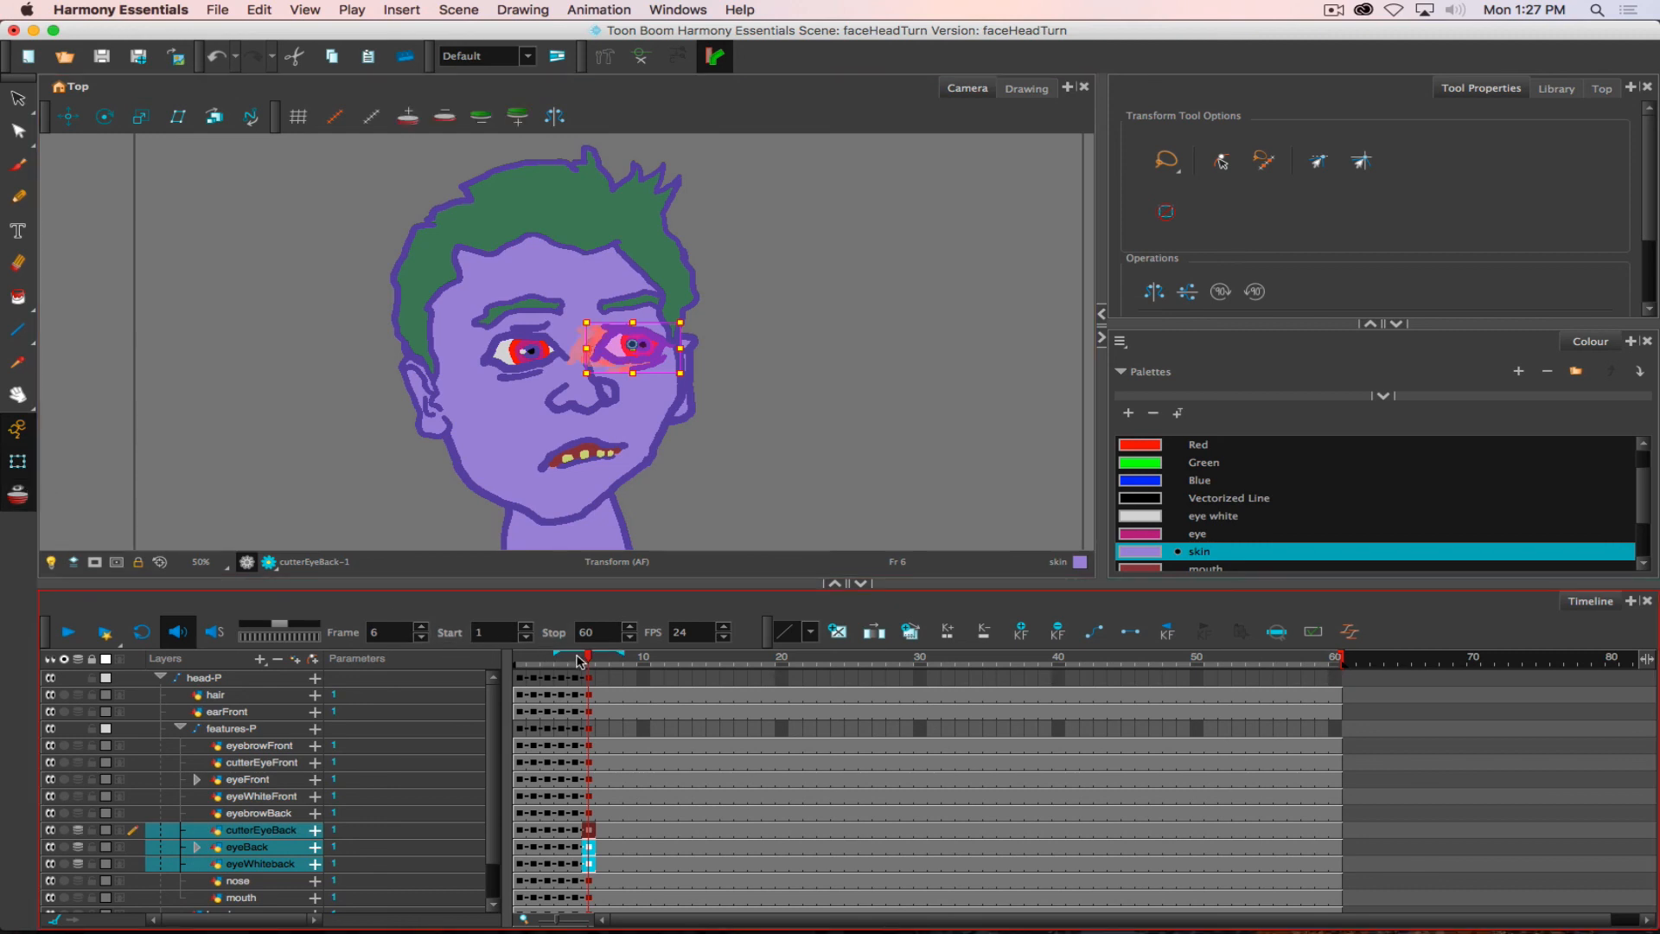
{"action": "left_click_drag", "start_coordinate": [624, 652], "coordinate": [576, 656]}
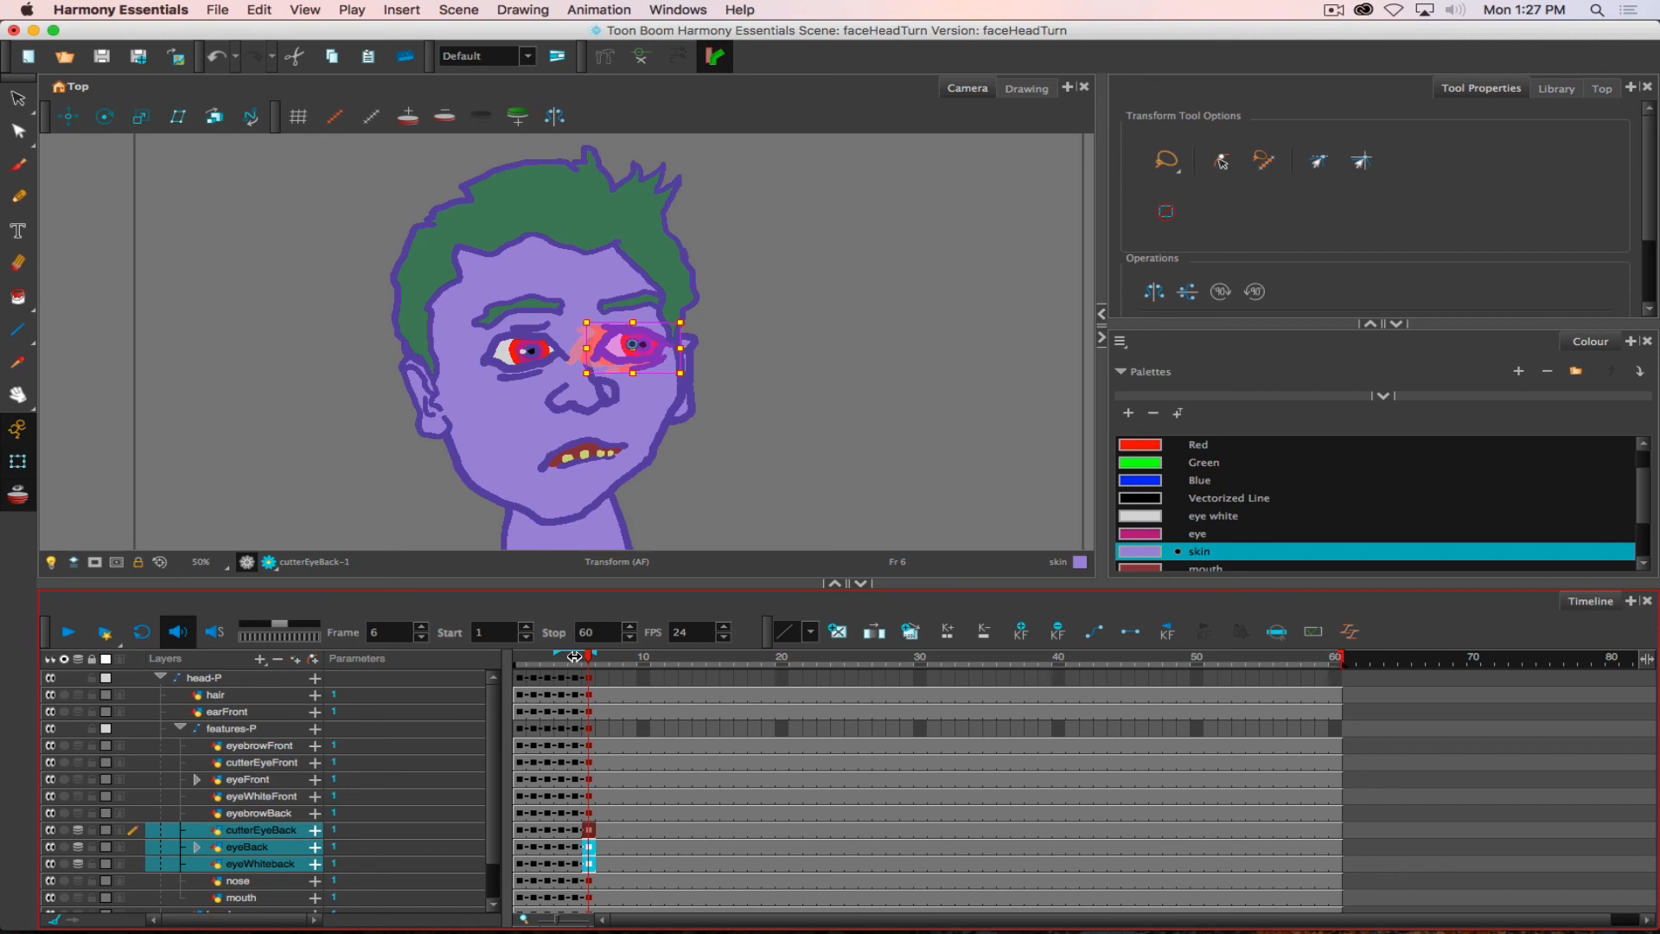
{"action": "left_click", "coordinate": [19, 498]}
{"action": "left_click", "coordinate": [581, 662]}
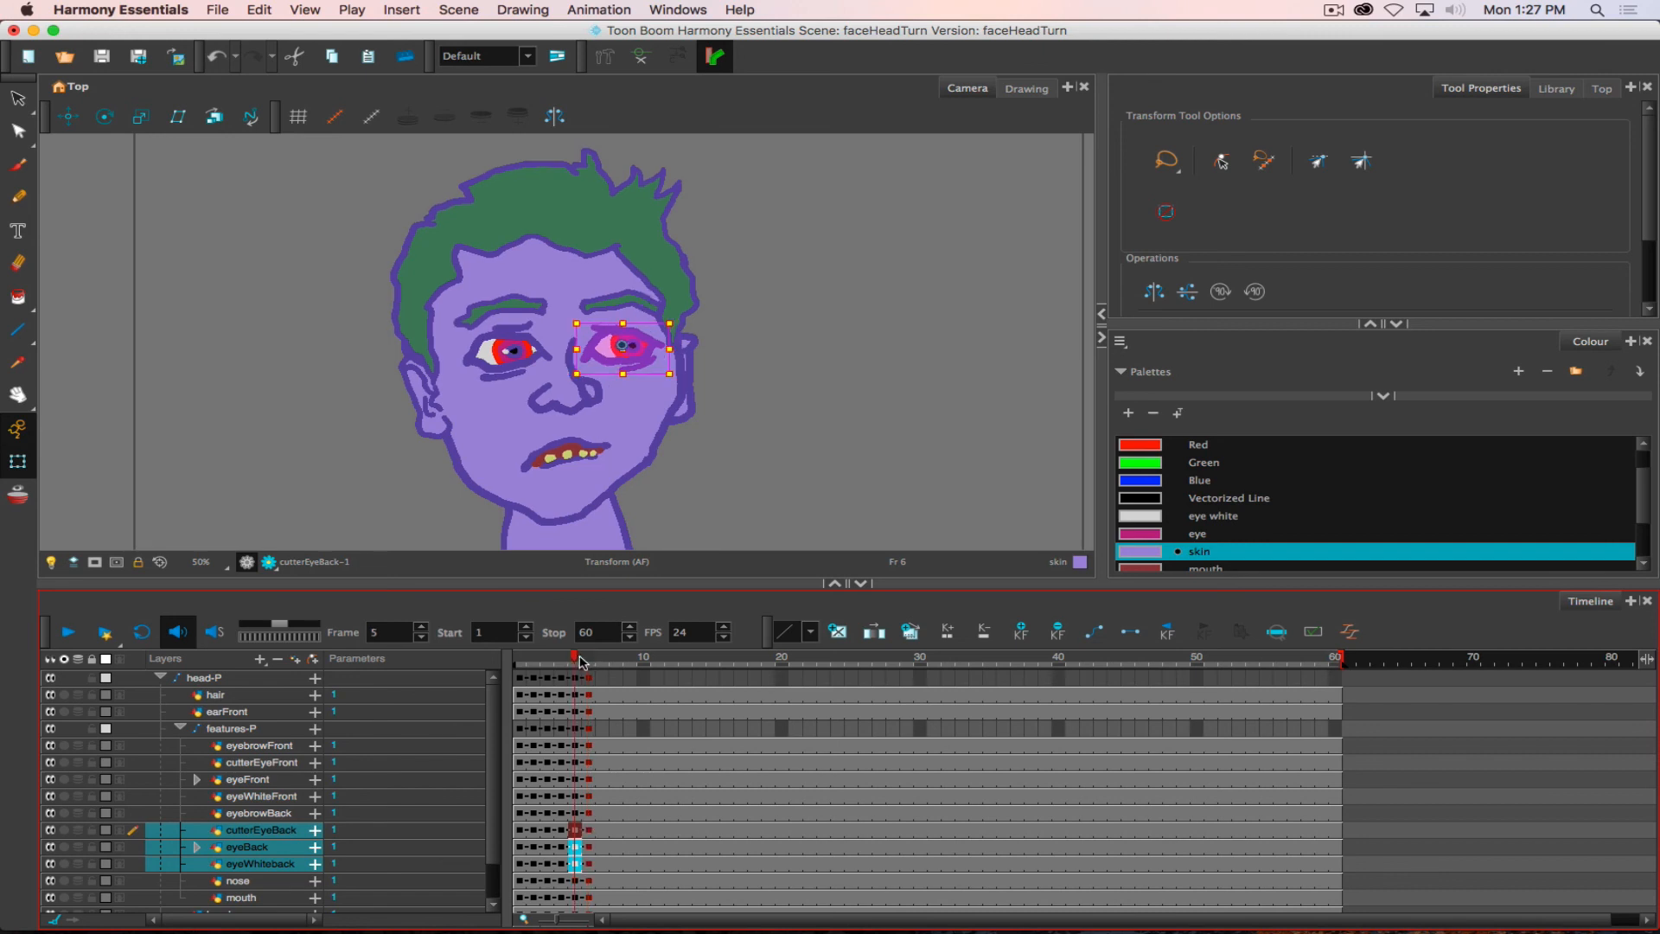
{"action": "left_click_drag", "start_coordinate": [580, 657], "coordinate": [583, 659]}
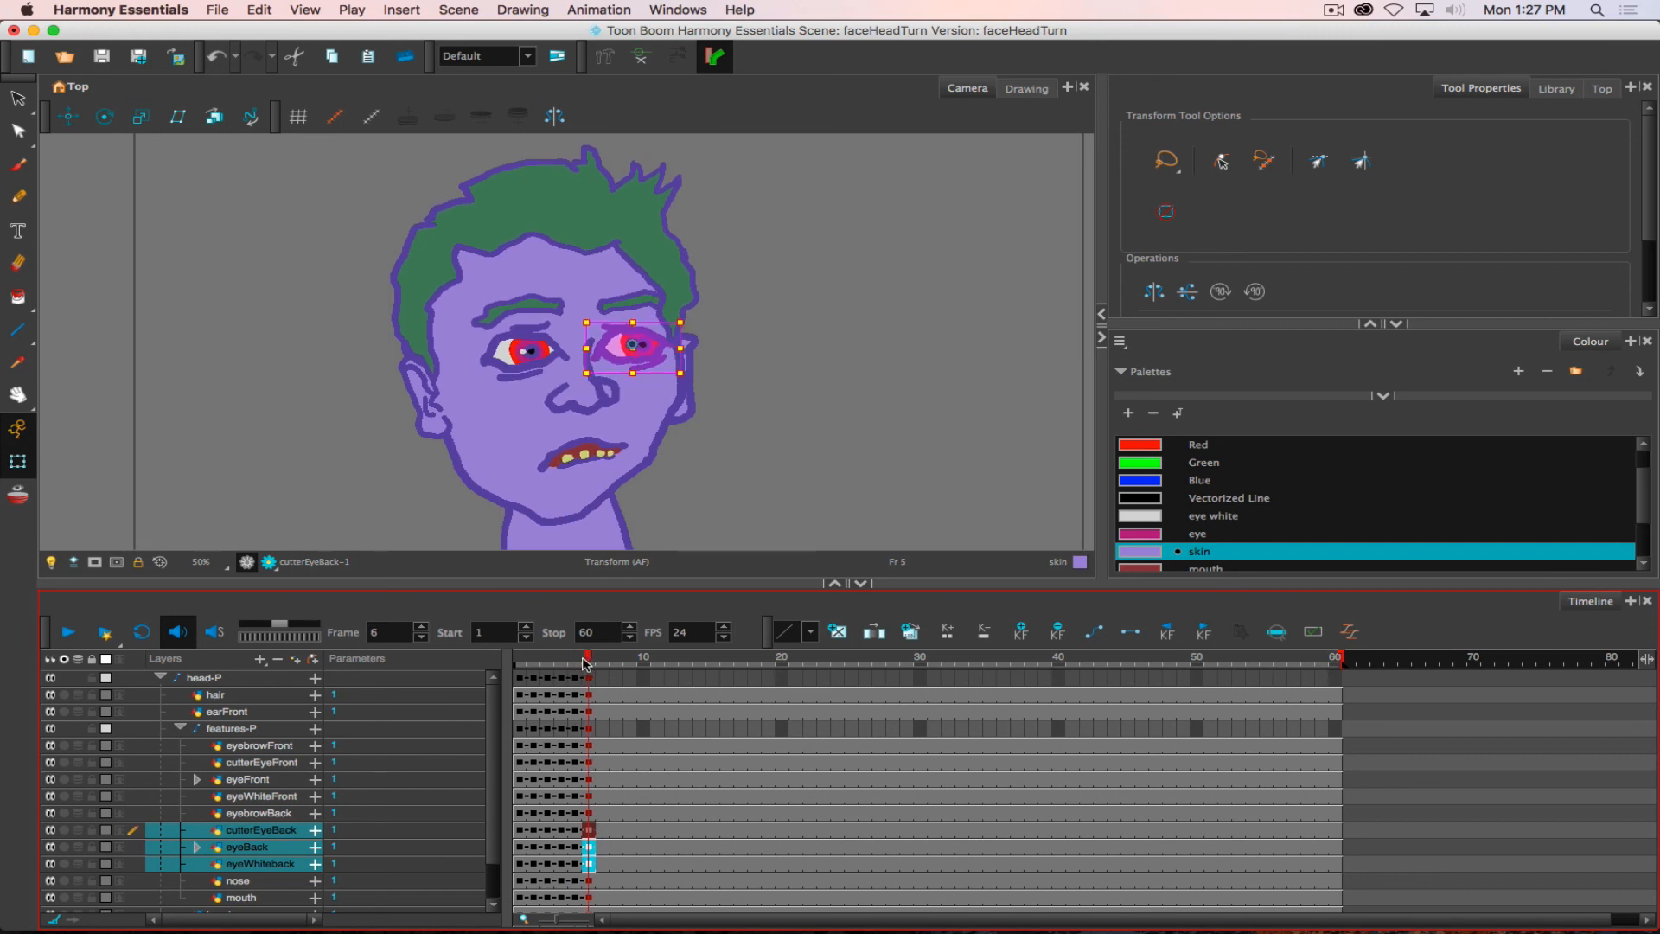
- Nudge the nose and the mouth slightly left at frame 6
{"action": "left_click", "coordinate": [583, 396]}
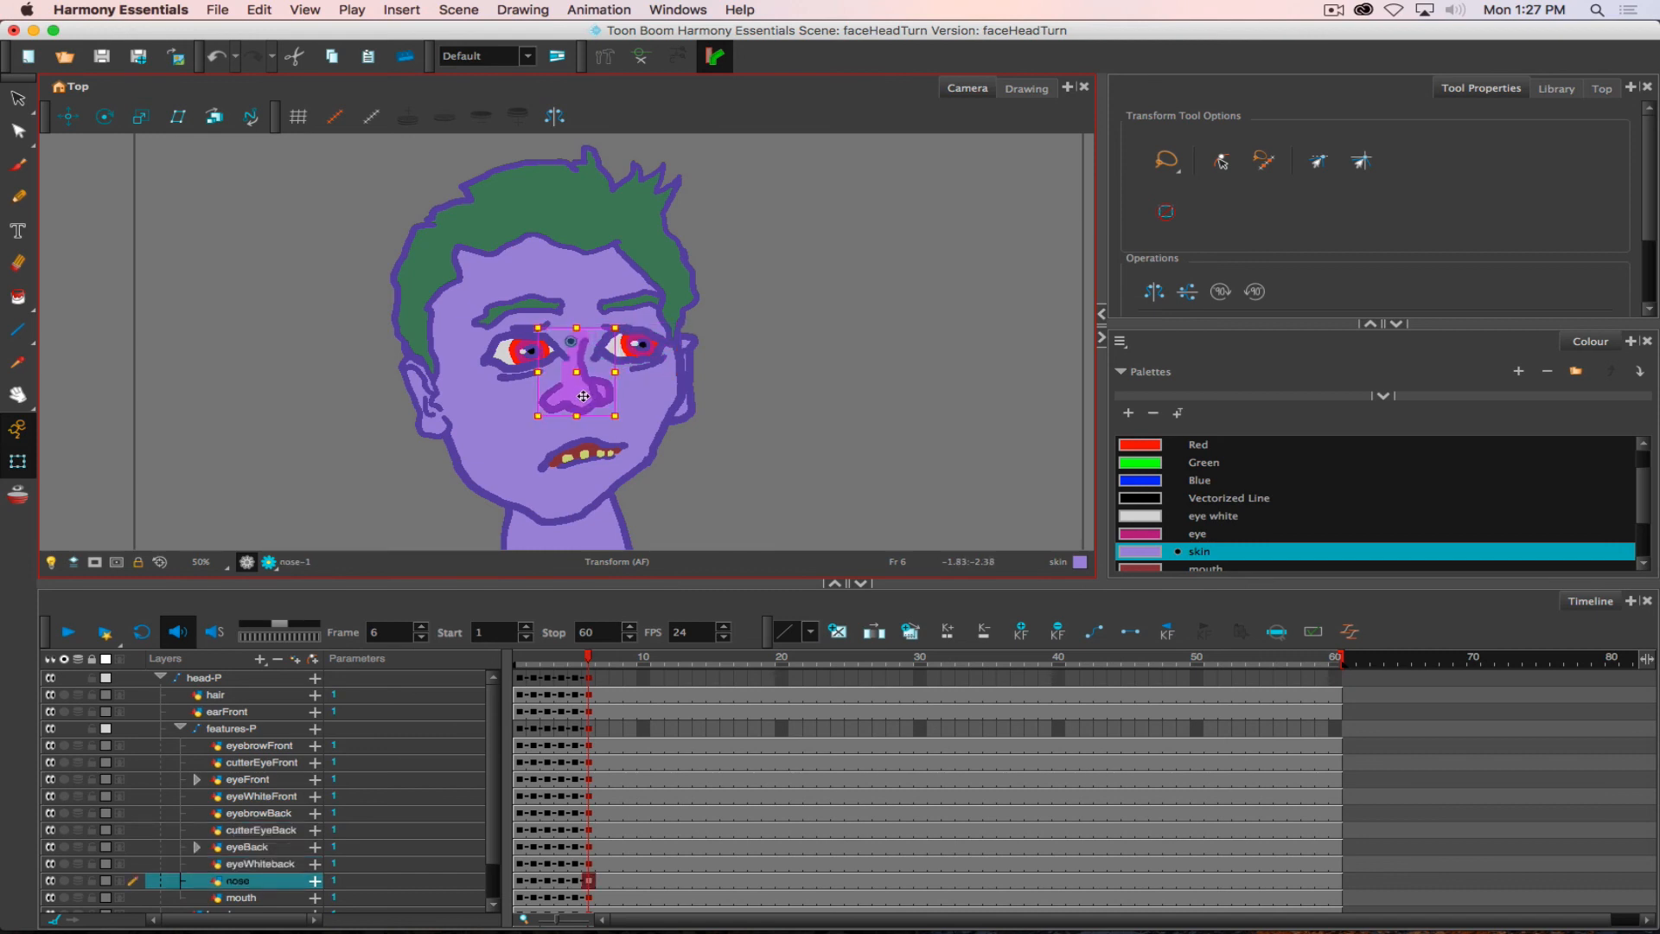
{"action": "left_click_drag", "start_coordinate": [584, 396], "coordinate": [584, 396]}
{"action": "left_click", "coordinate": [585, 452]}
{"action": "left_click_drag", "start_coordinate": [560, 456], "coordinate": [556, 457]}
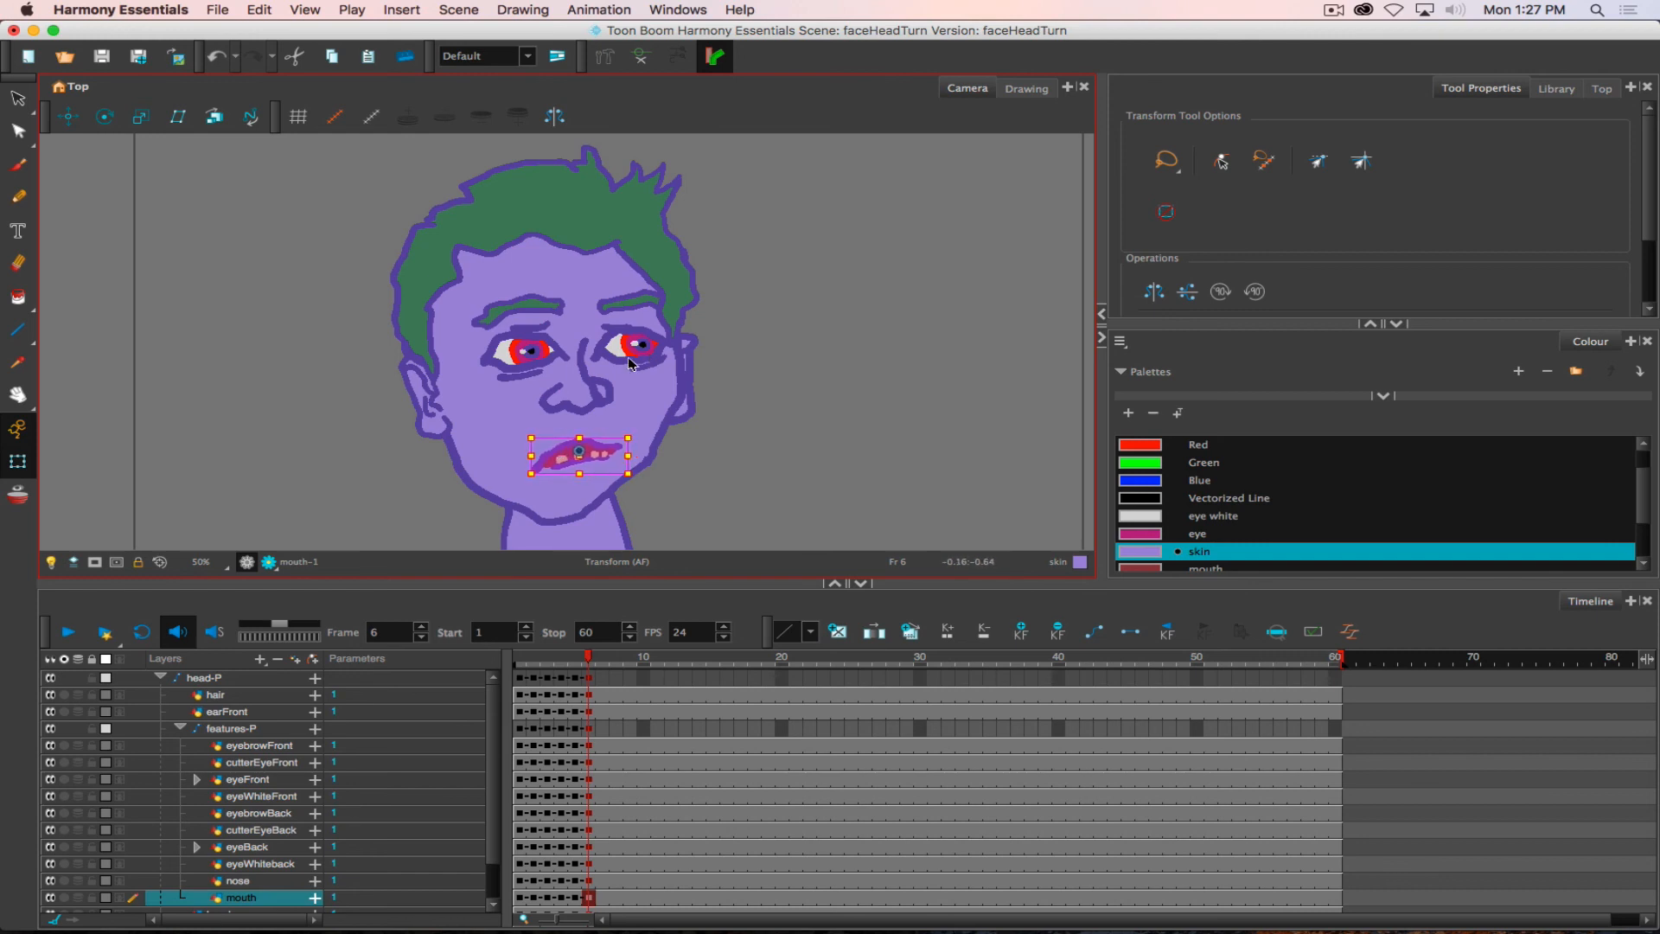
- Nudge the back eye's cutter, iris and white layers slightly further left at frame 6, and shift eyebrowBack left to match
{"action": "left_click", "coordinate": [590, 864]}
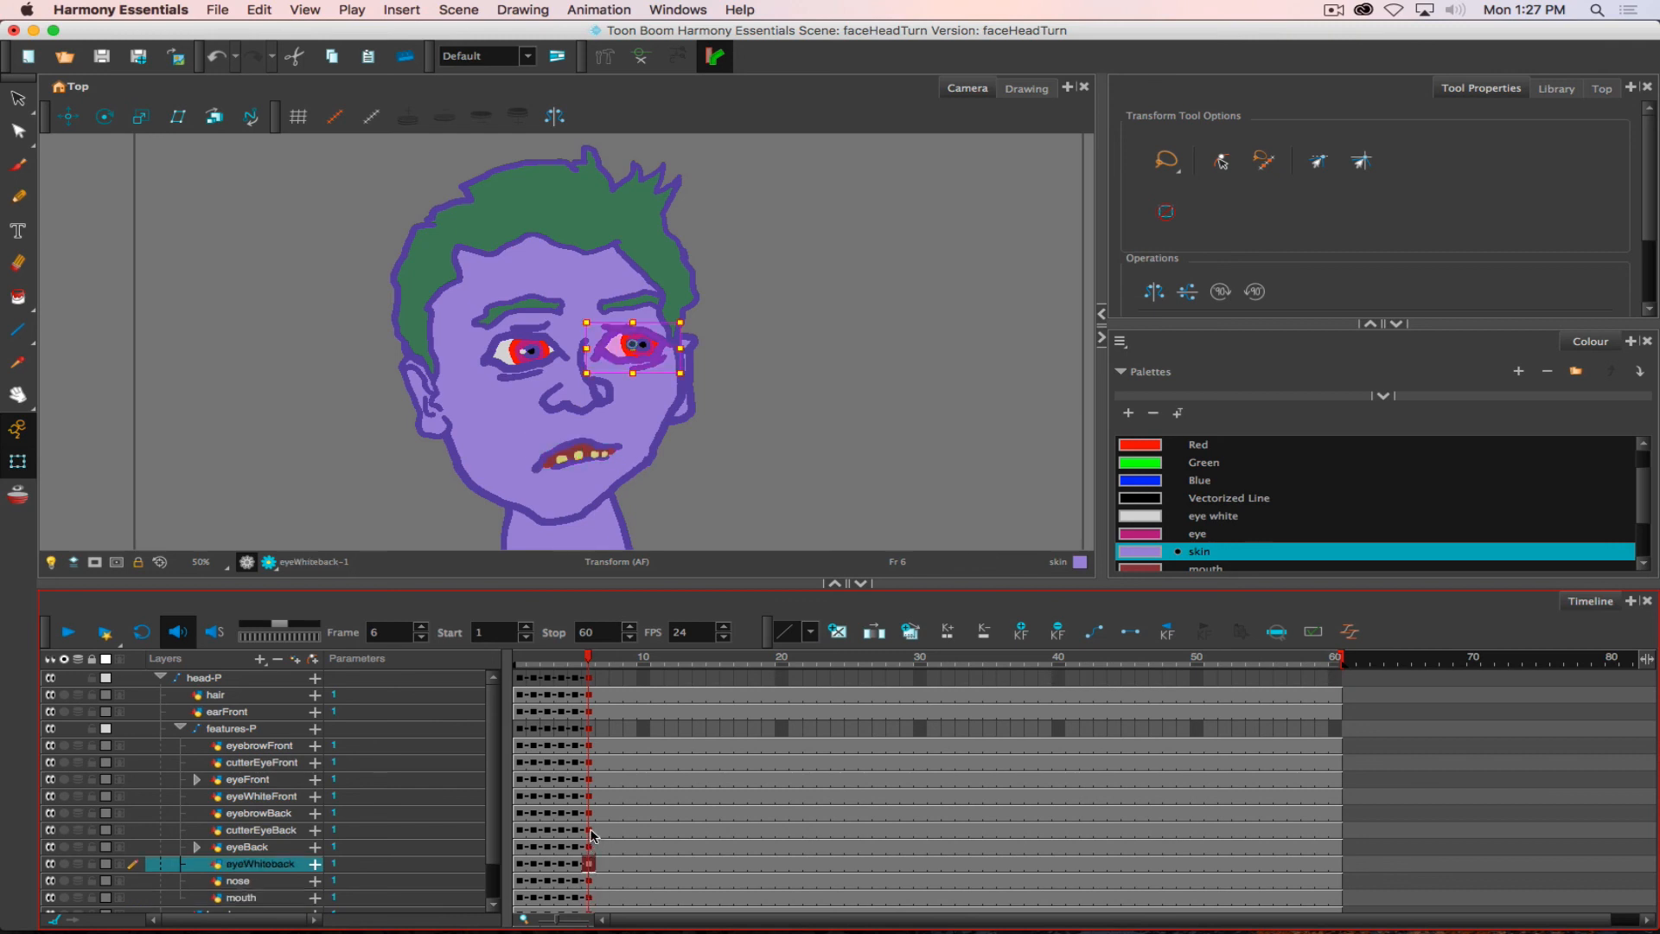
{"action": "left_click", "coordinate": [591, 829], "text": "shift"}
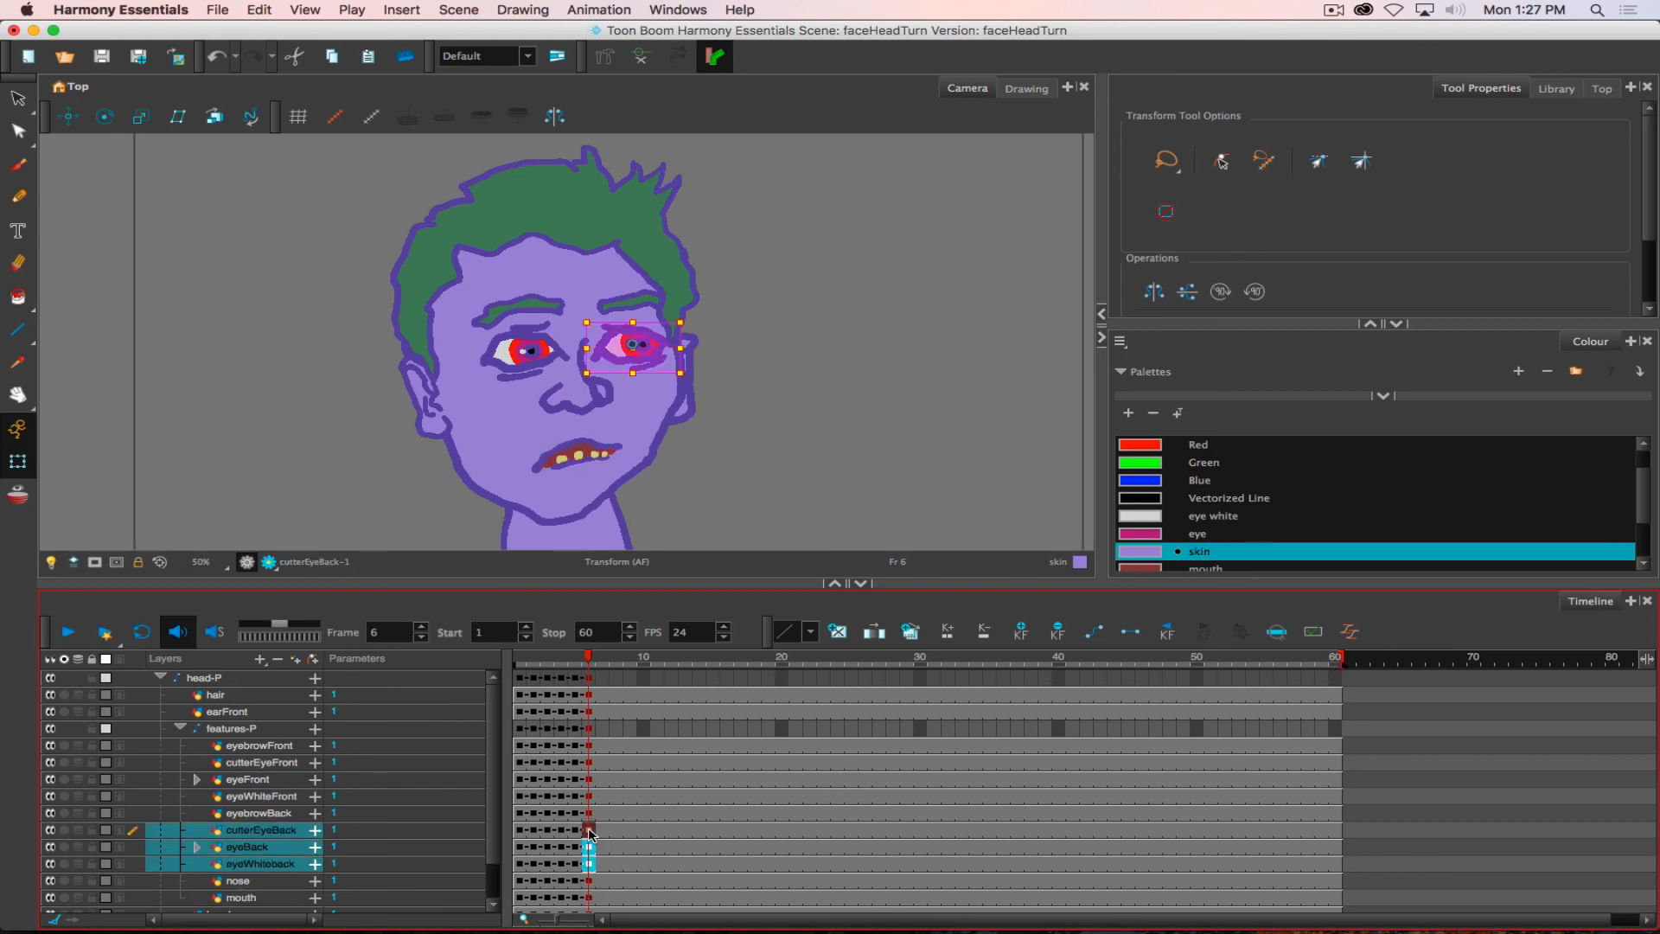
{"action": "left_click_drag", "start_coordinate": [653, 357], "coordinate": [648, 358]}
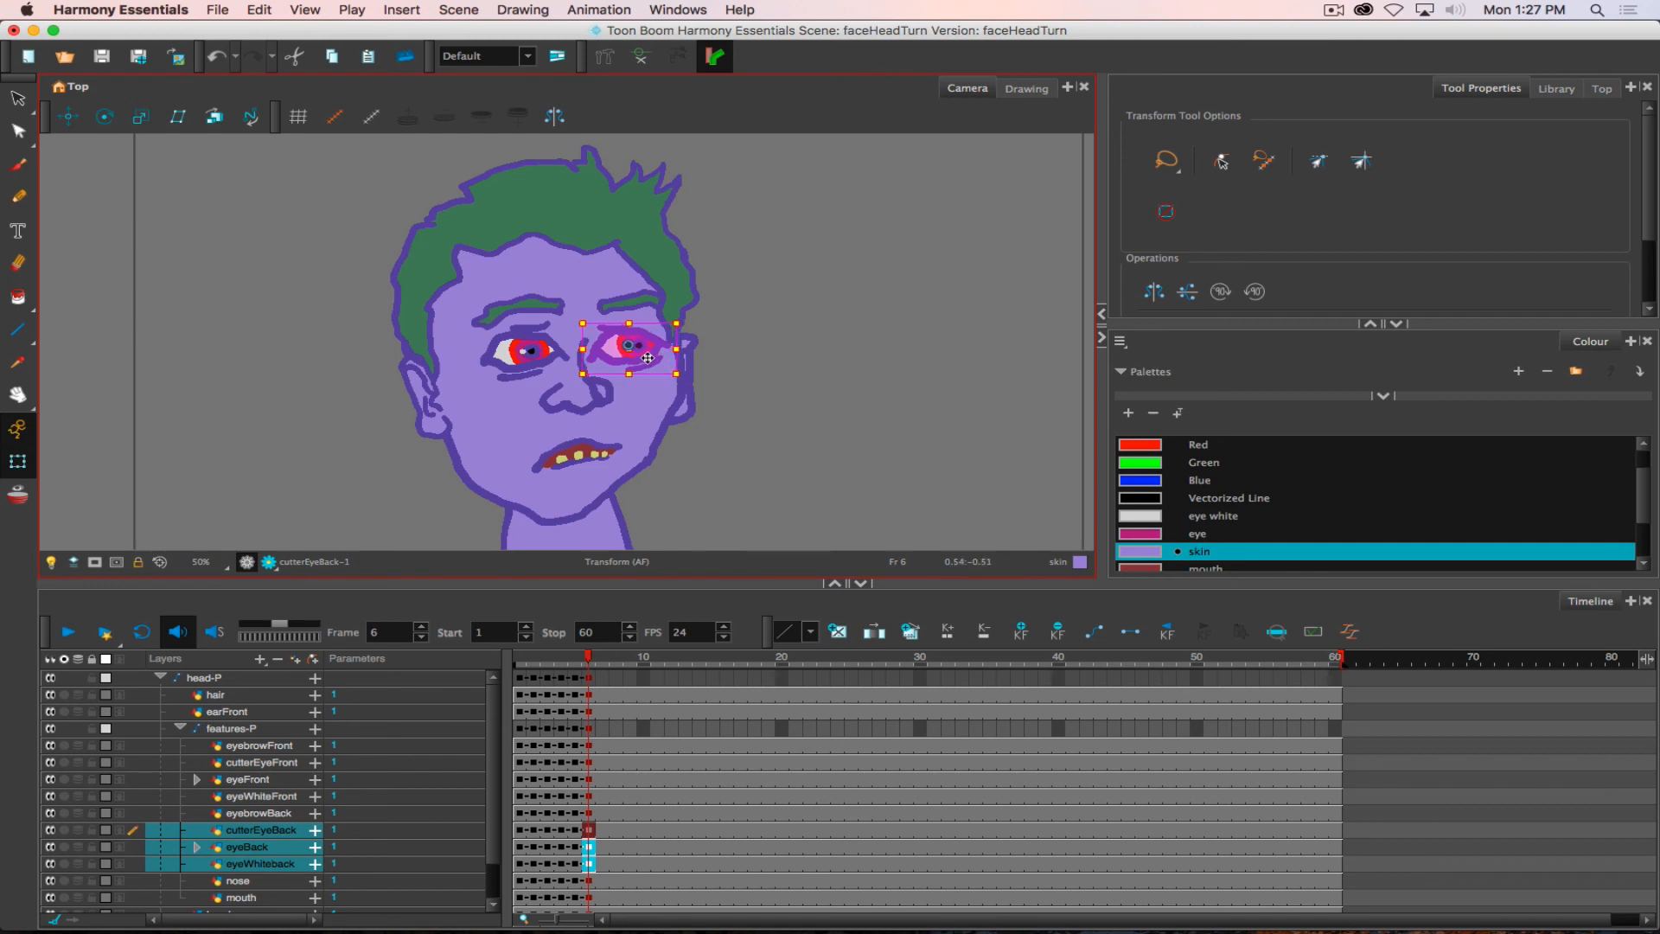
{"action": "left_click", "coordinate": [640, 303]}
{"action": "left_click_drag", "start_coordinate": [632, 303], "coordinate": [627, 303]}
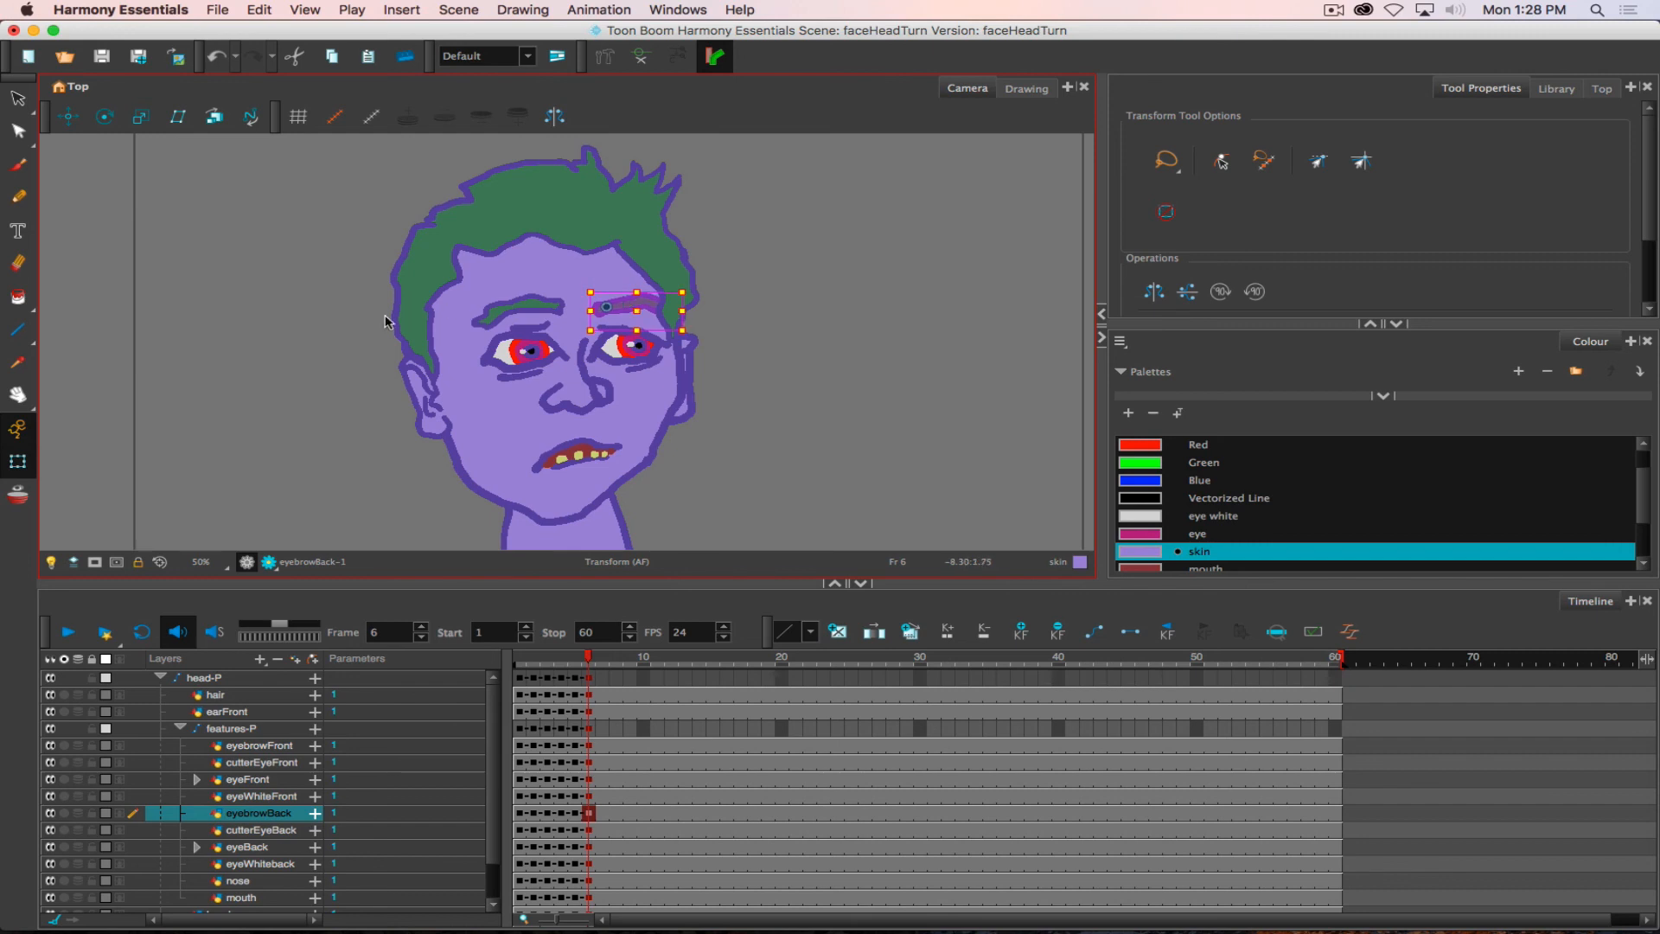